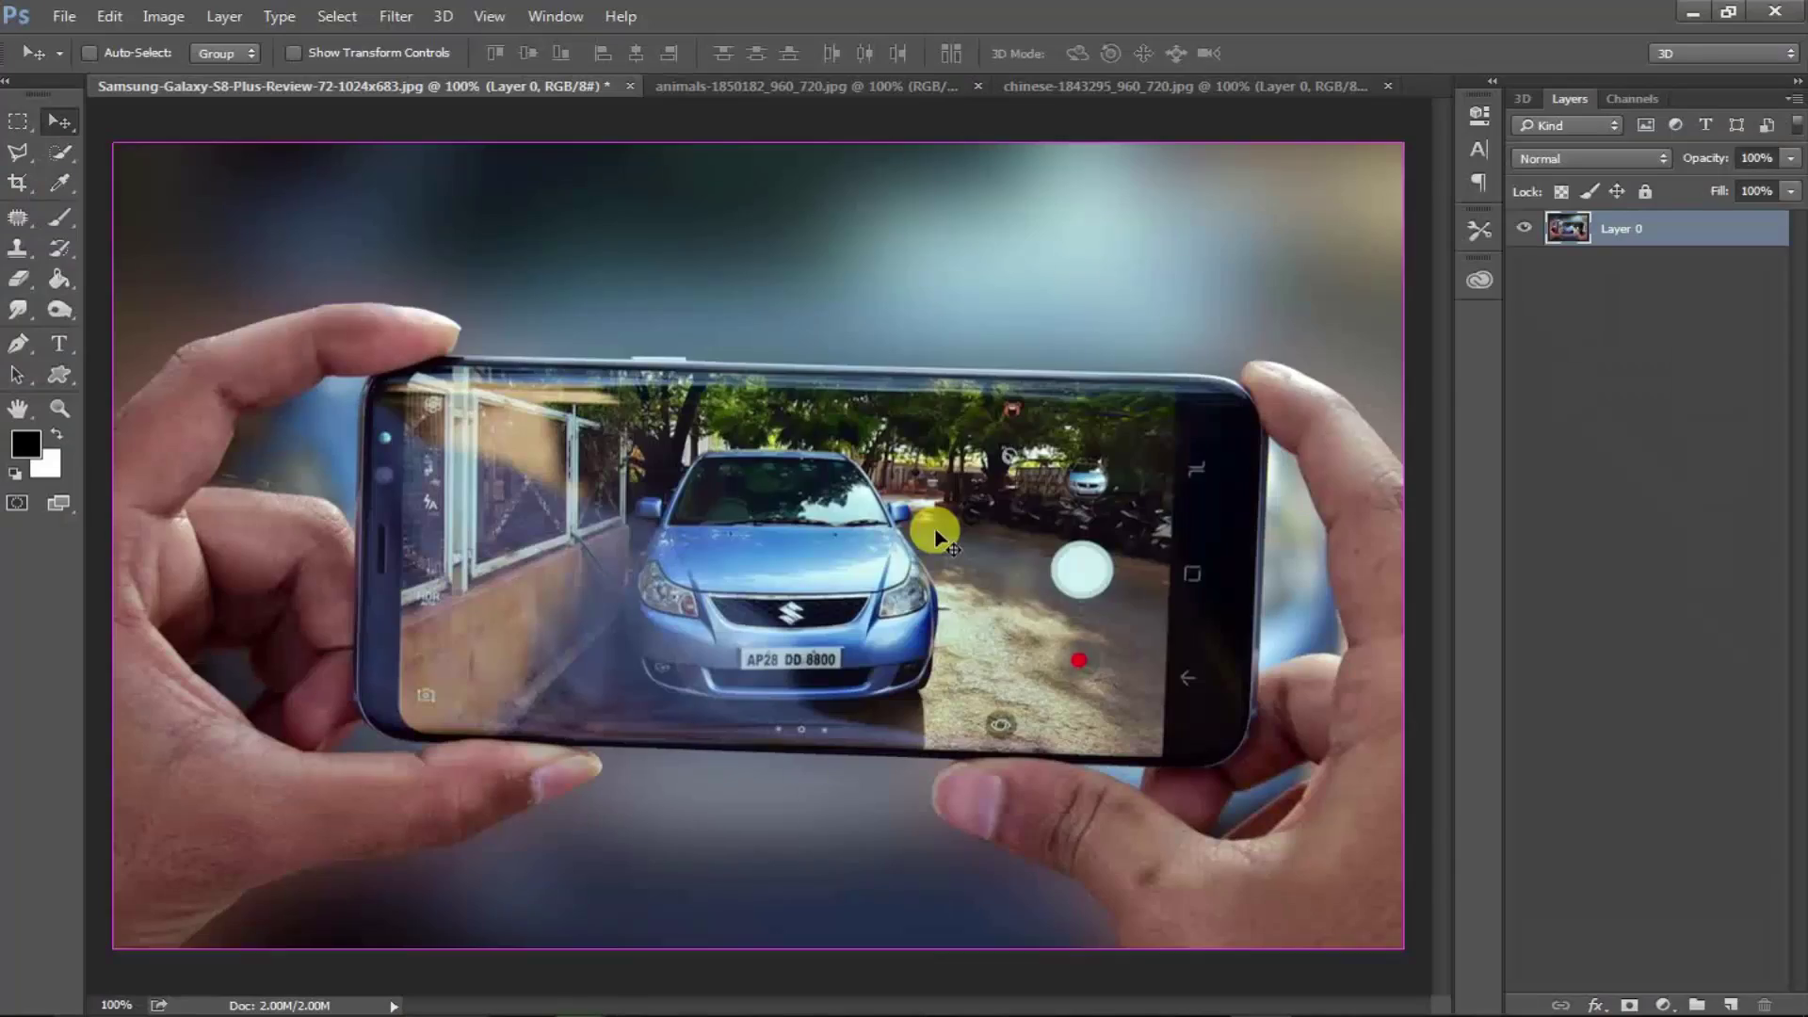
- Create a blank 1280×720 px document at 200 ppi as Untitled-1
key(ctrl+n)
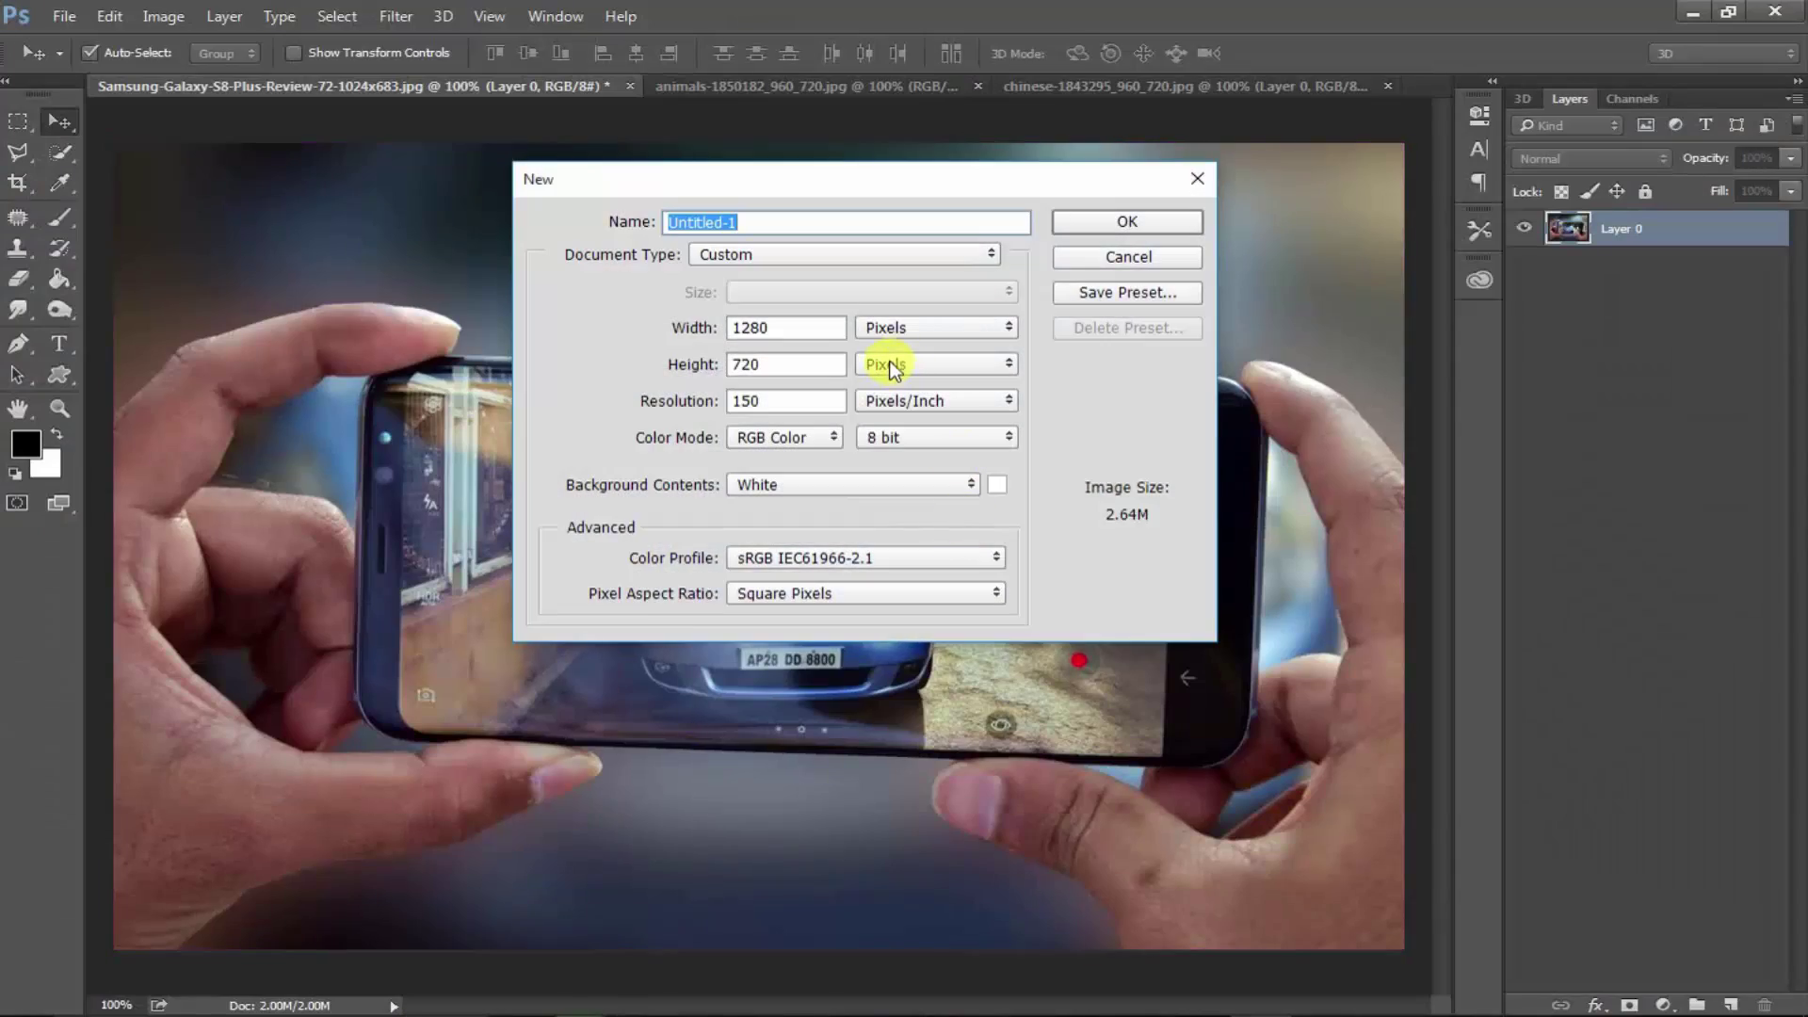
double_click(776, 399)
text(200)
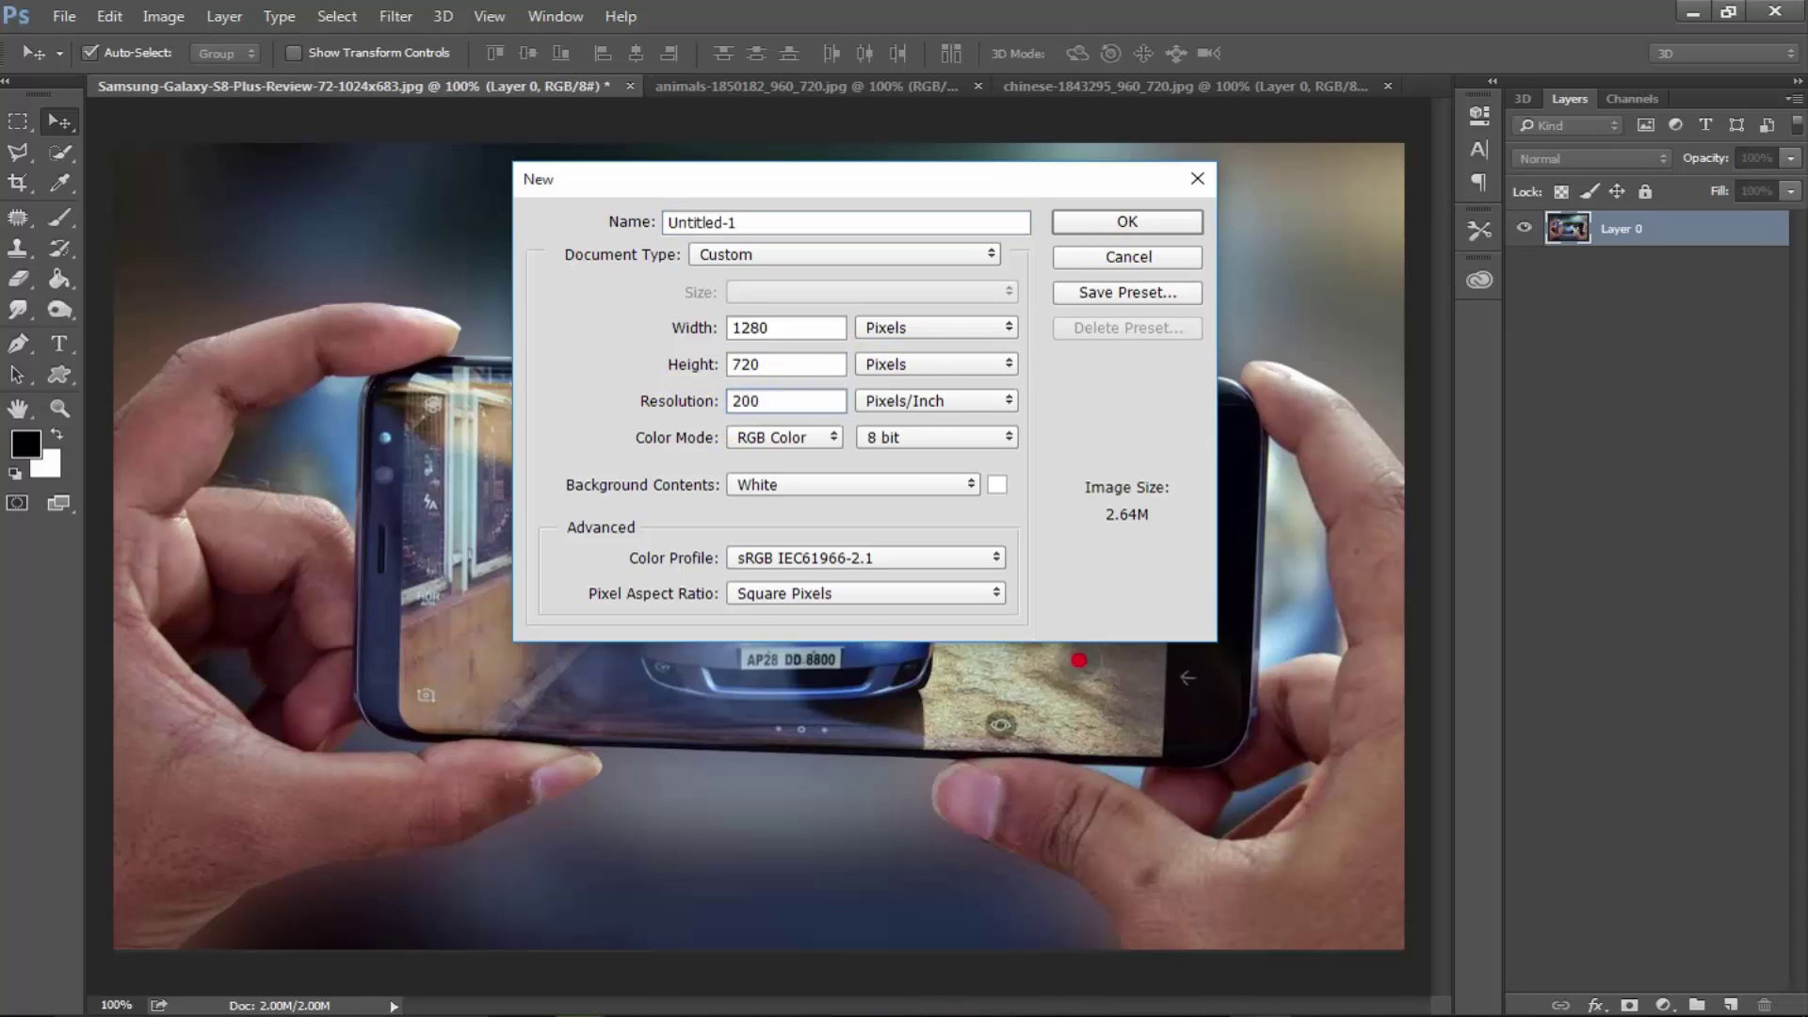
click(684, 395)
key(Escape)
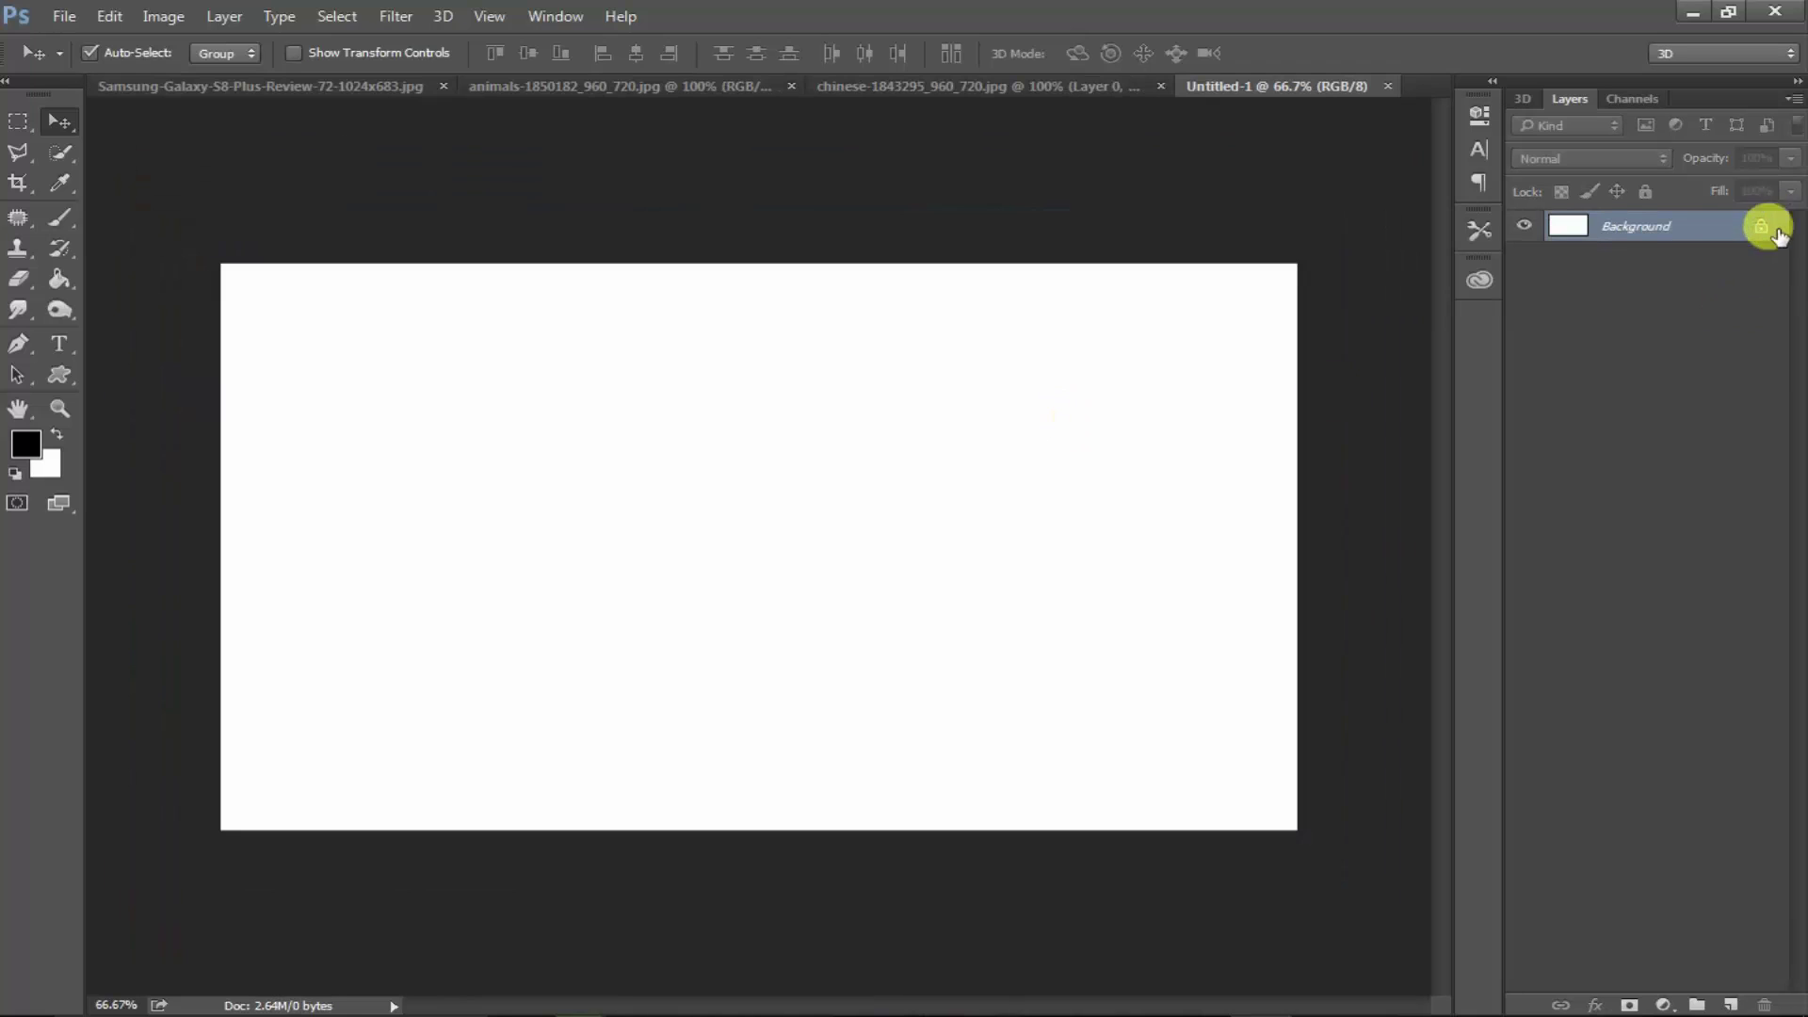
- Unlock the phone photo's background as Layer 0 and drag it into Untitled-1
double_click(1737, 226)
click(1118, 329)
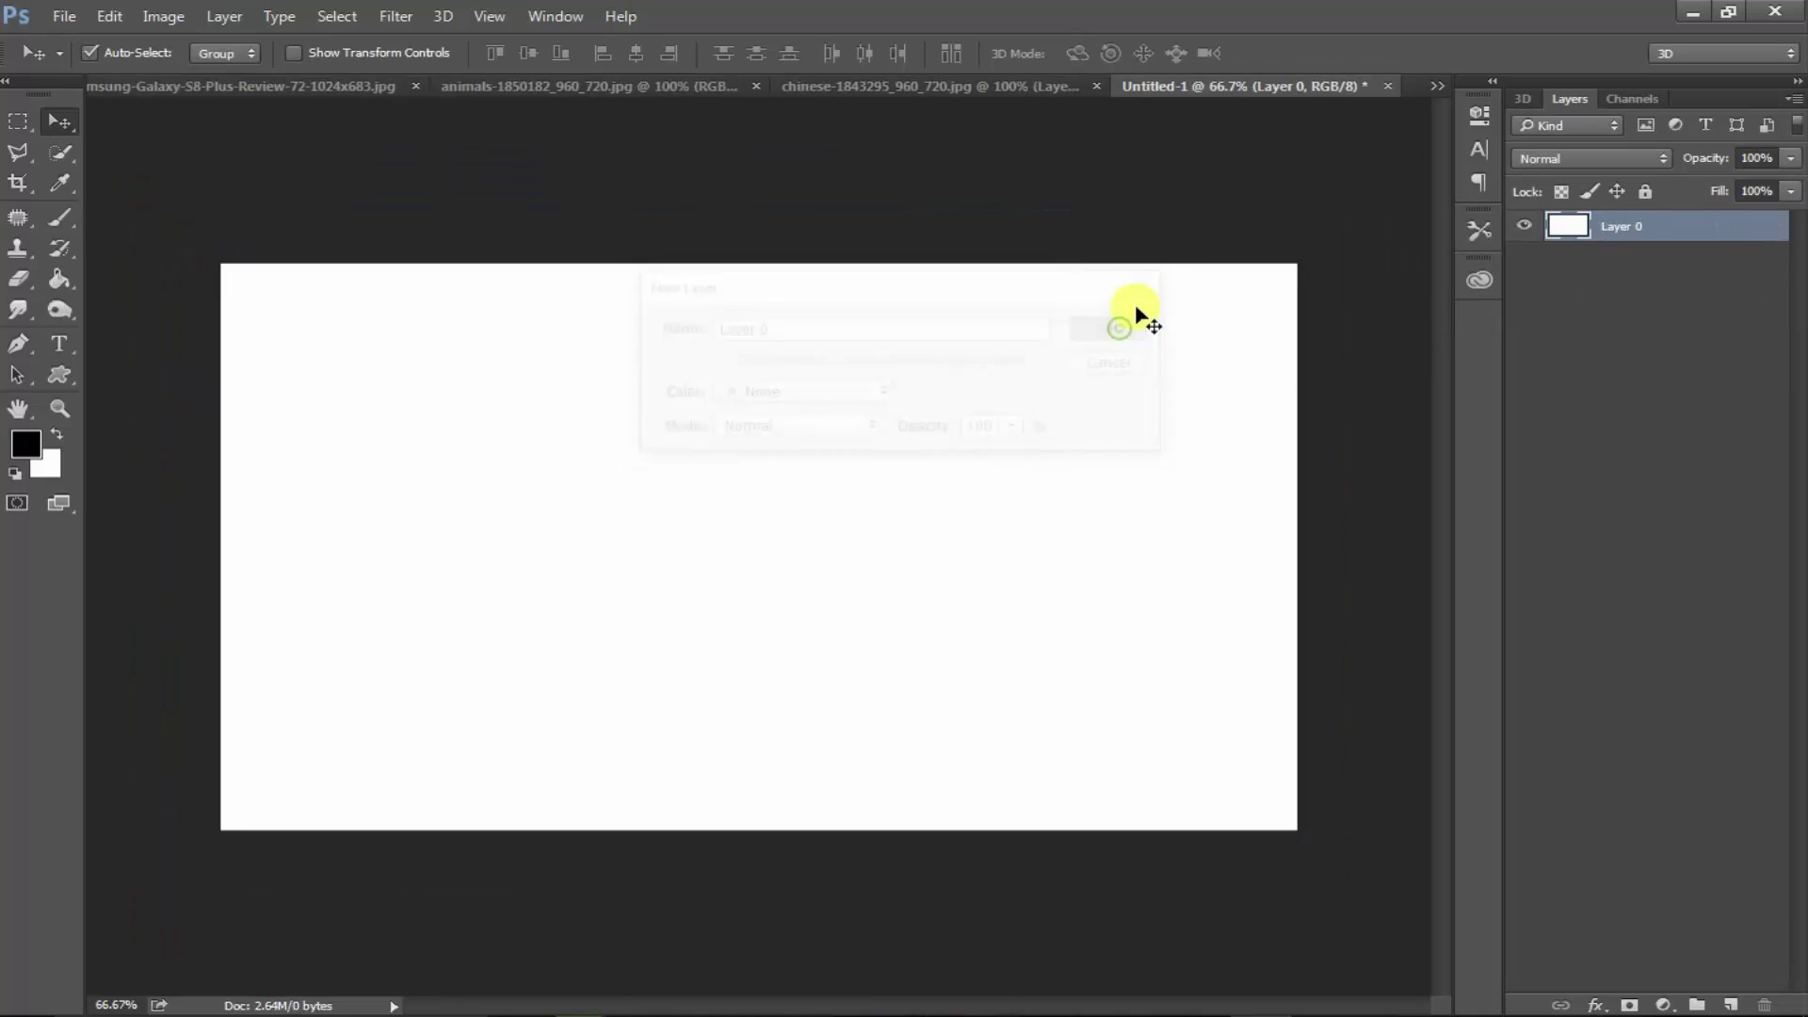
click(307, 85)
mouse_move(695, 479)
mouse_down()
mouse_move(1032, 435)
mouse_move(912, 522)
mouse_up()
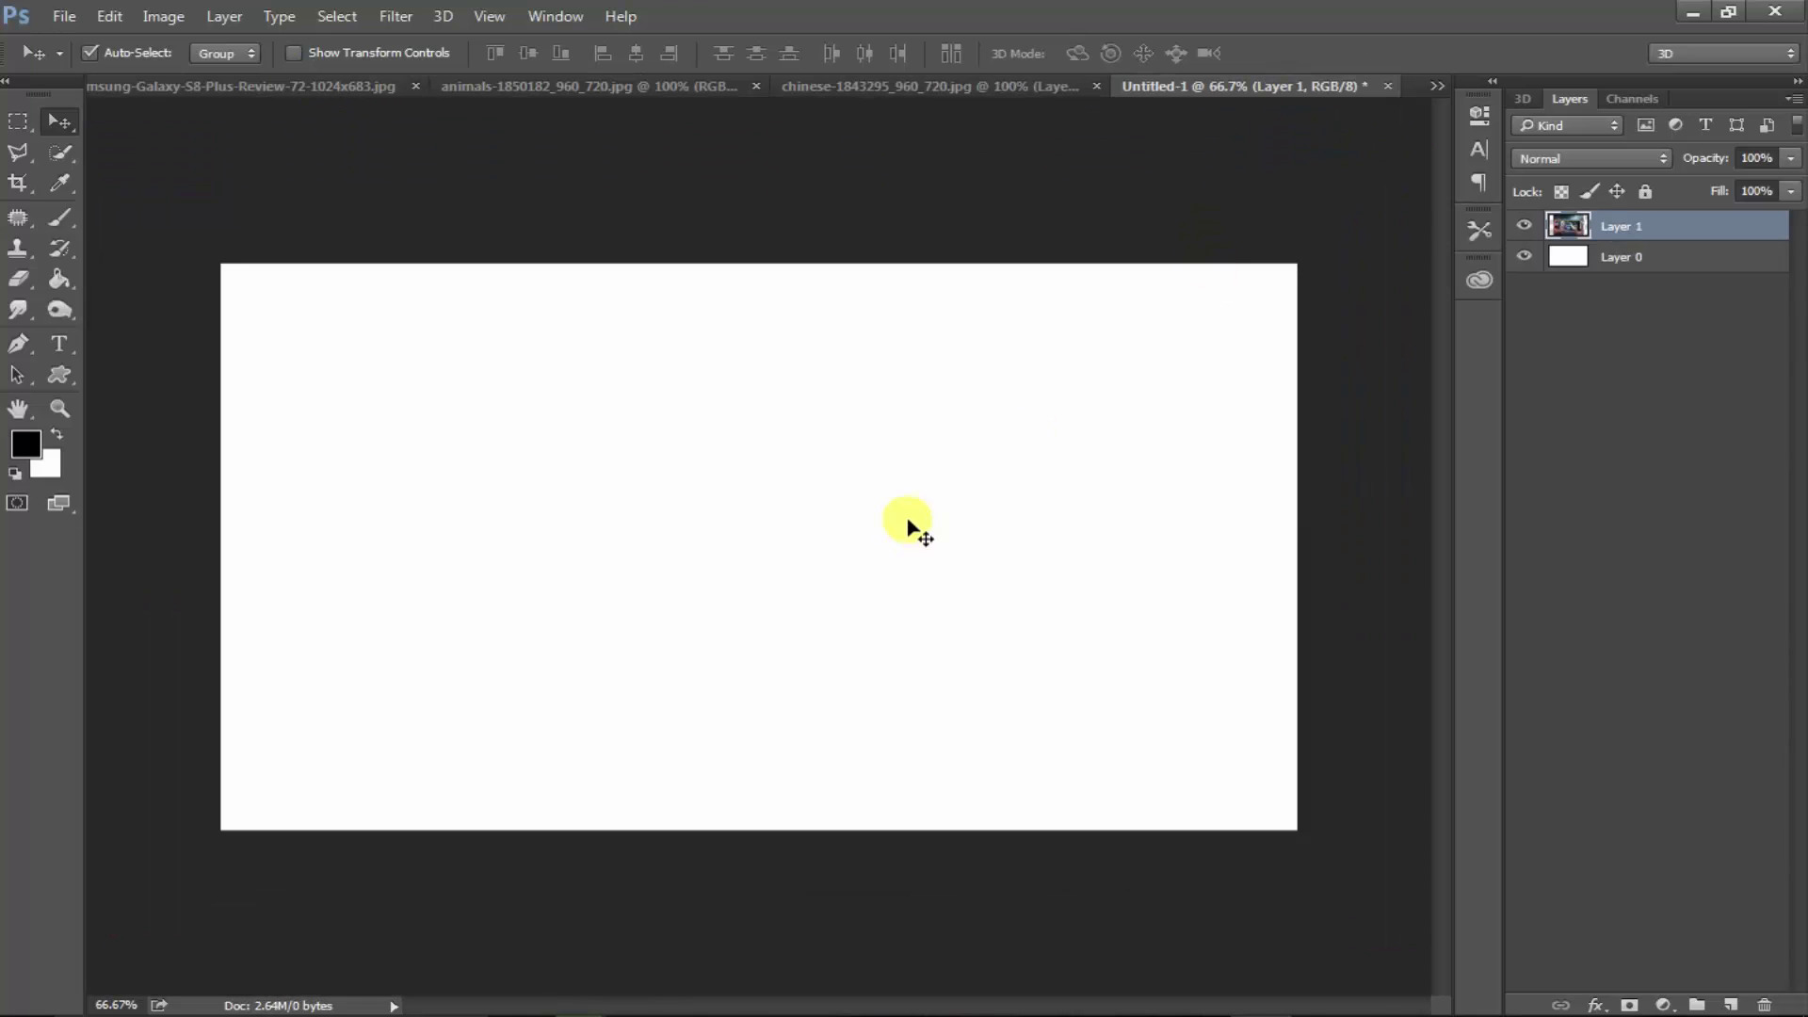
- Enlarge the placed phone photo to fill the canvas and centre it vertically
key(ctrl+t)
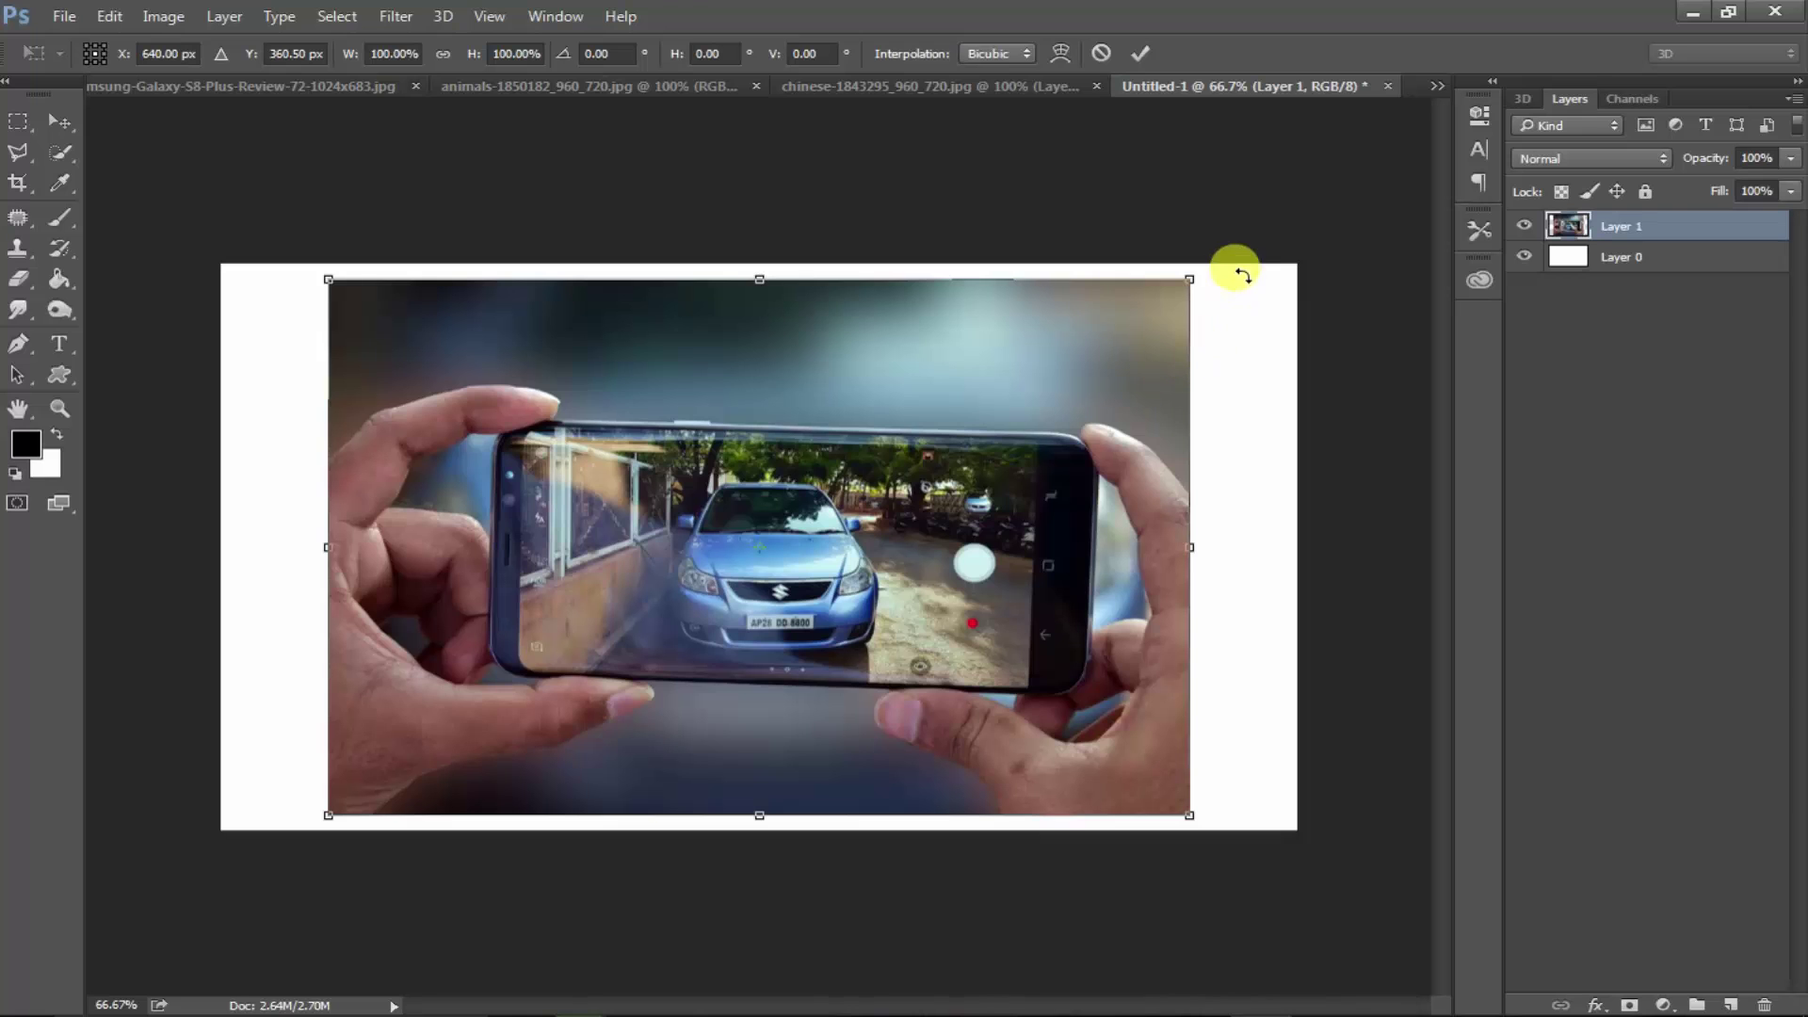
mouse_move(1190, 279)
mouse_down()
mouse_move(1297, 212)
mouse_move(1306, 225)
mouse_up()
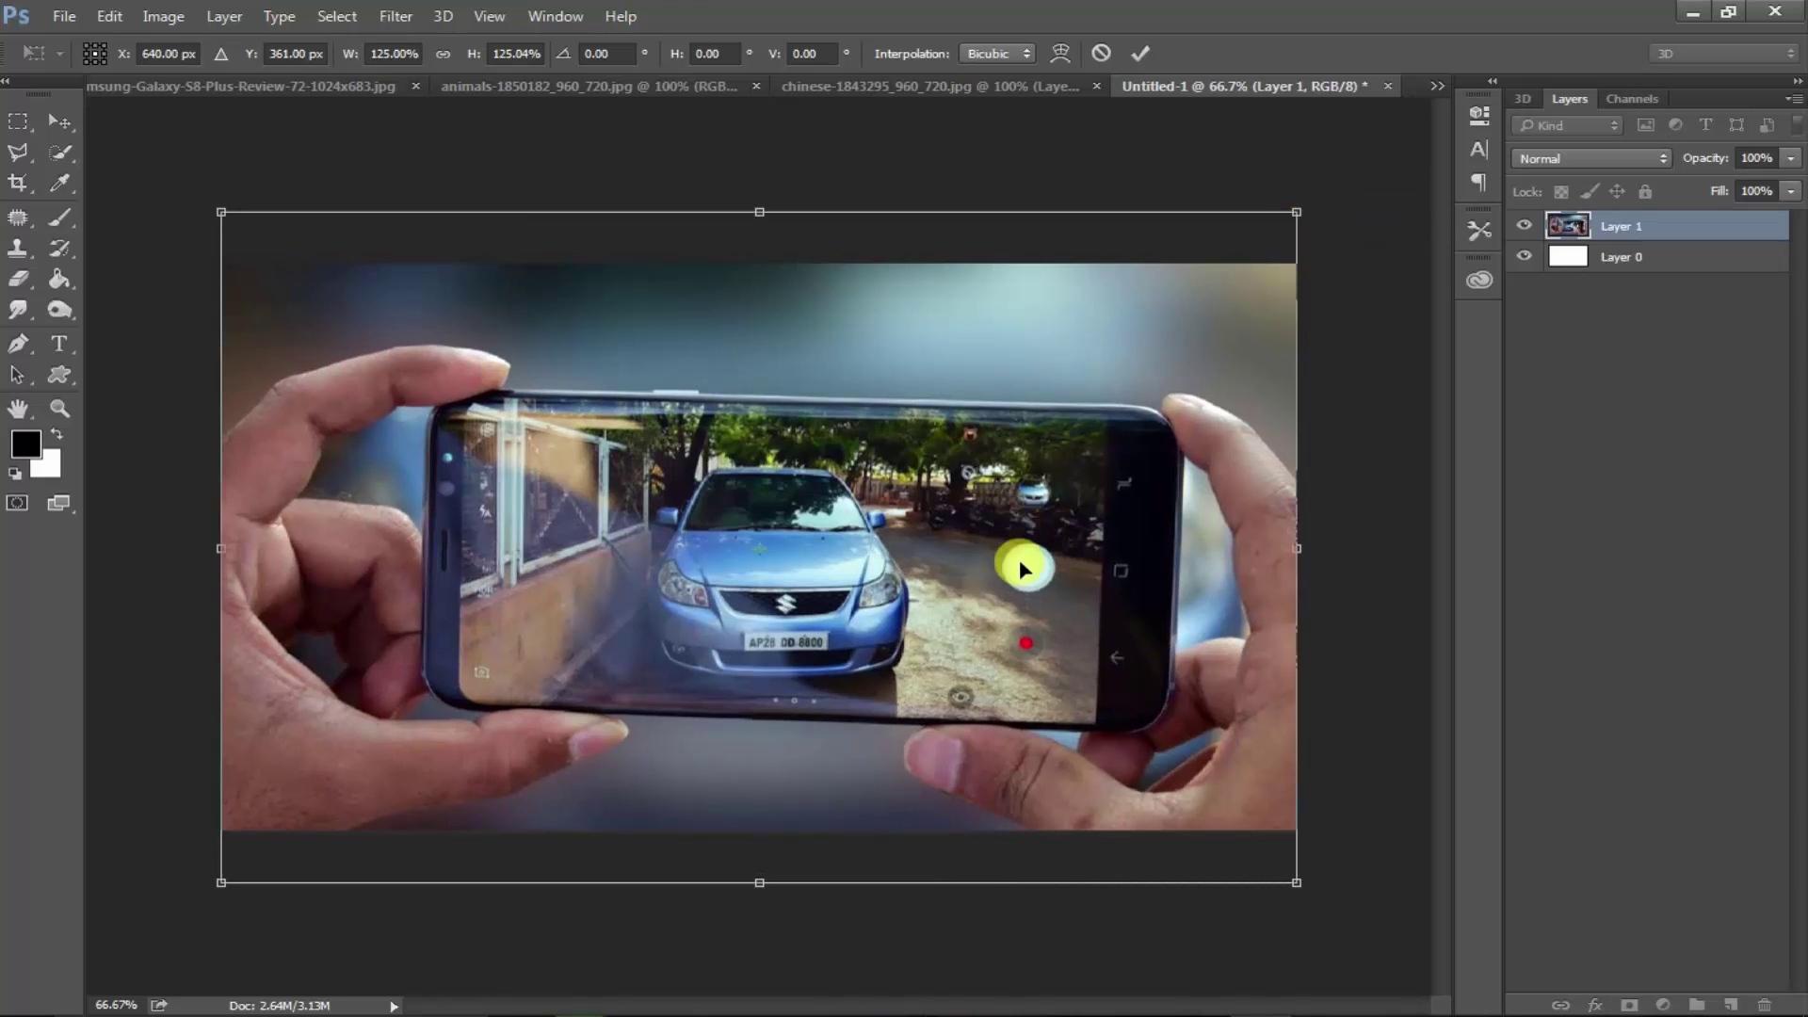
drag(1009, 568, 1015, 545)
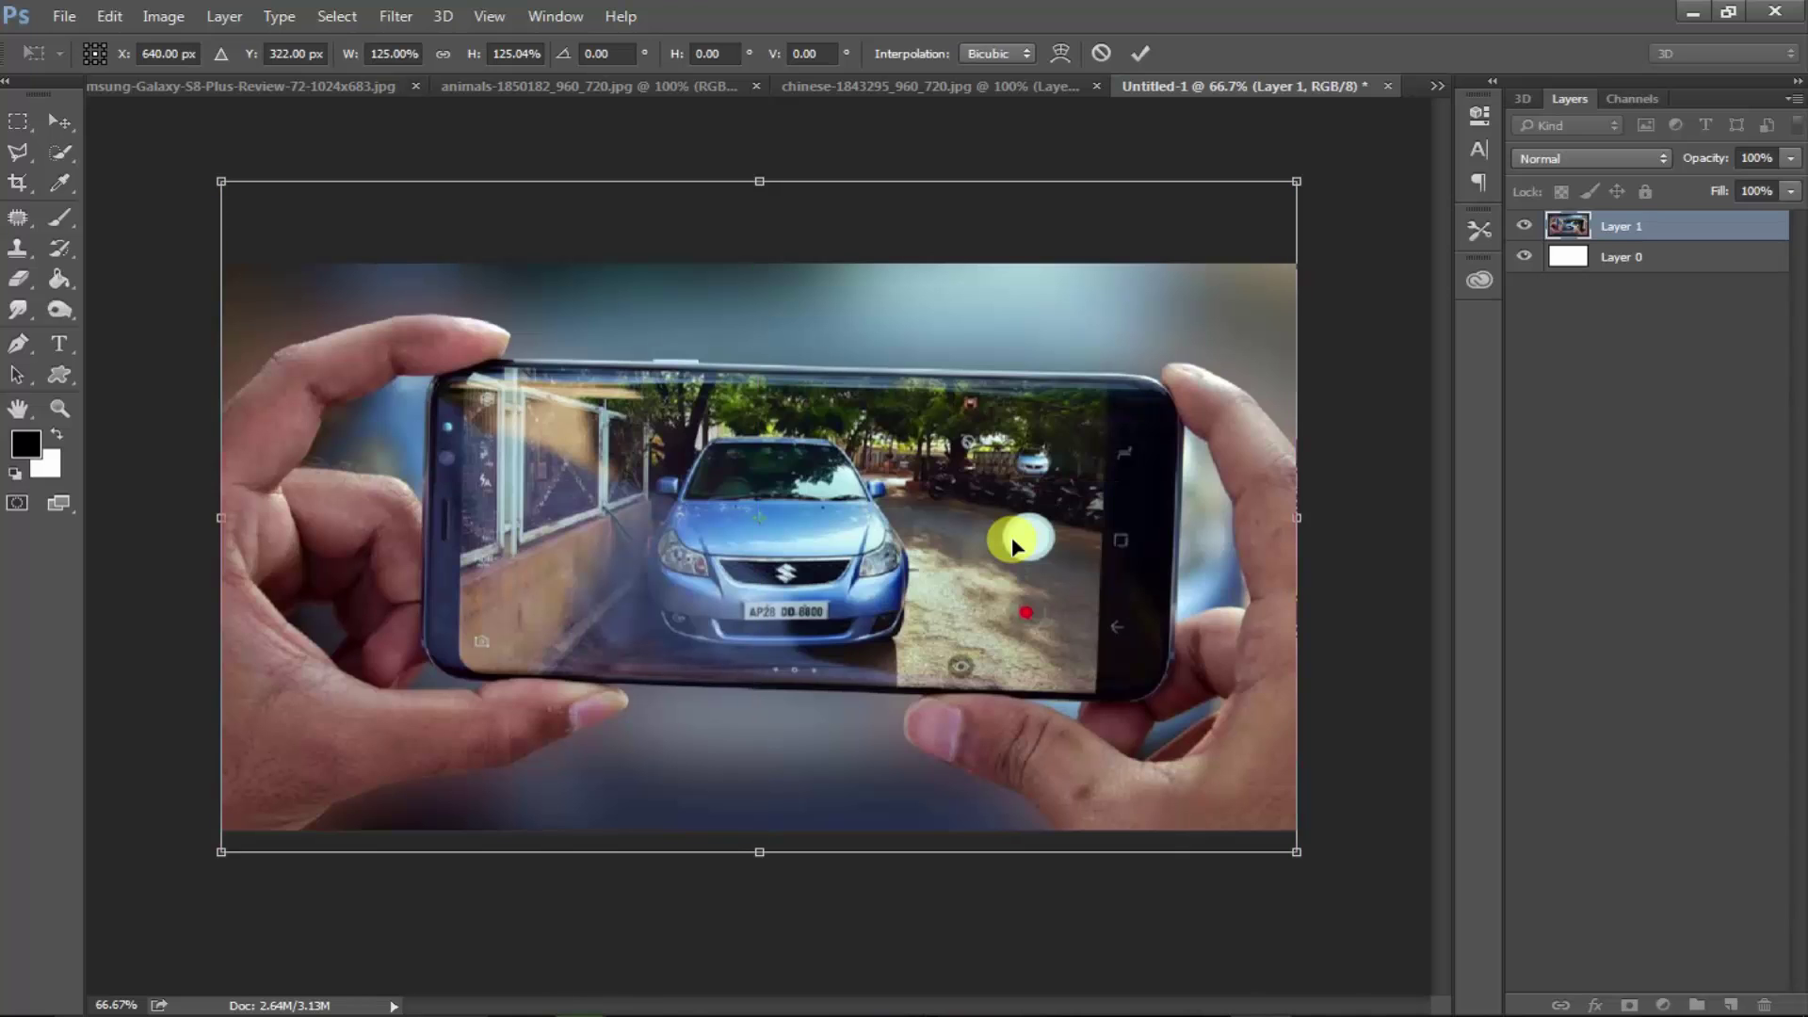
key(Return)
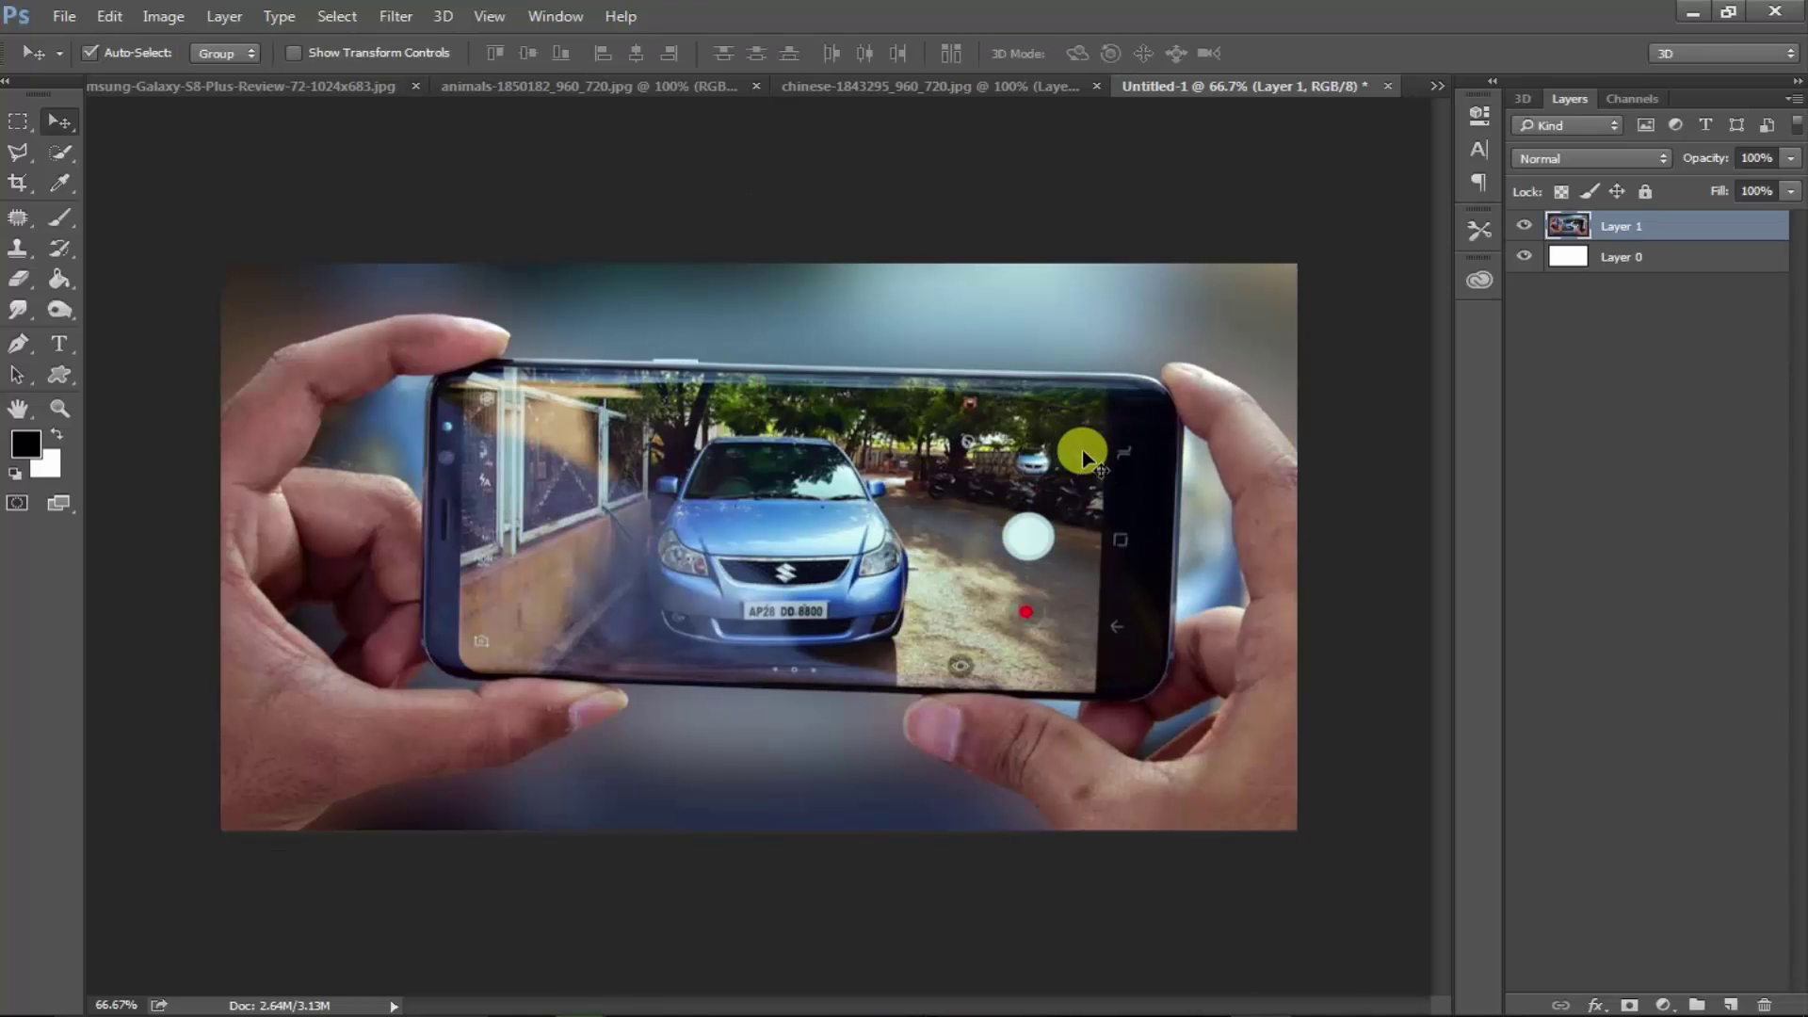
- Close the original phone photo without saving changes
click(363, 87)
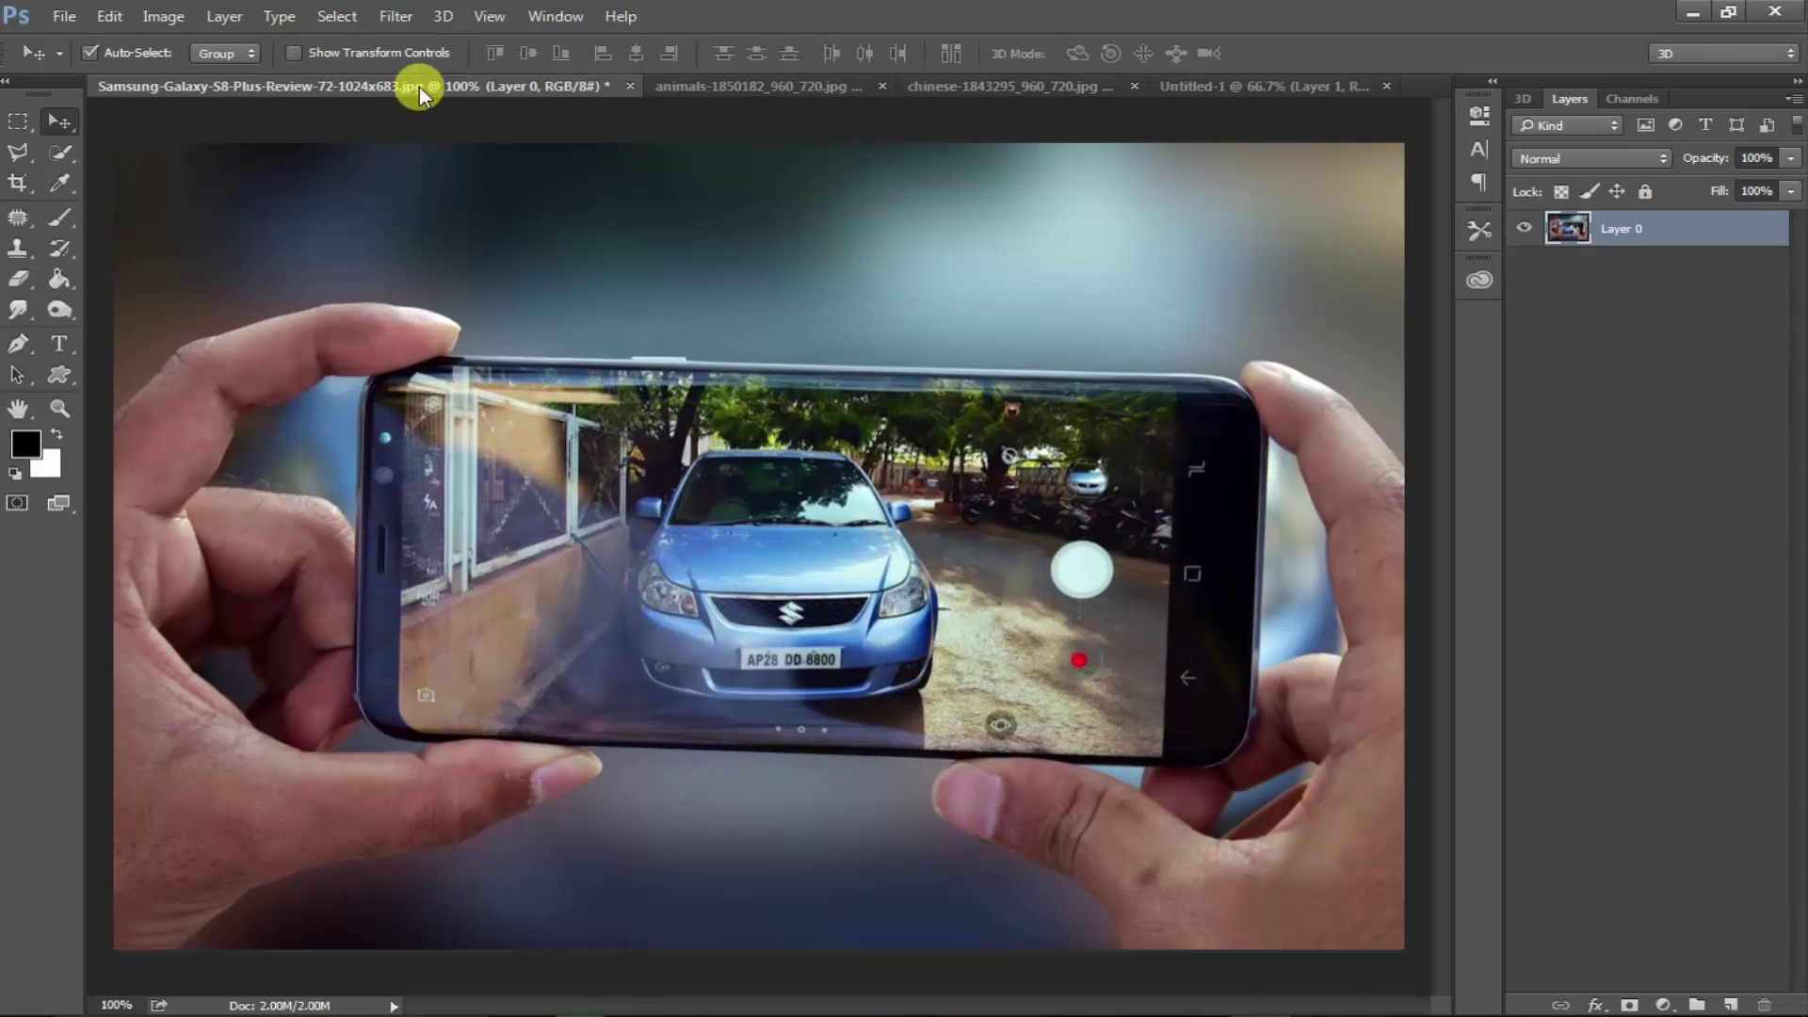
click(628, 87)
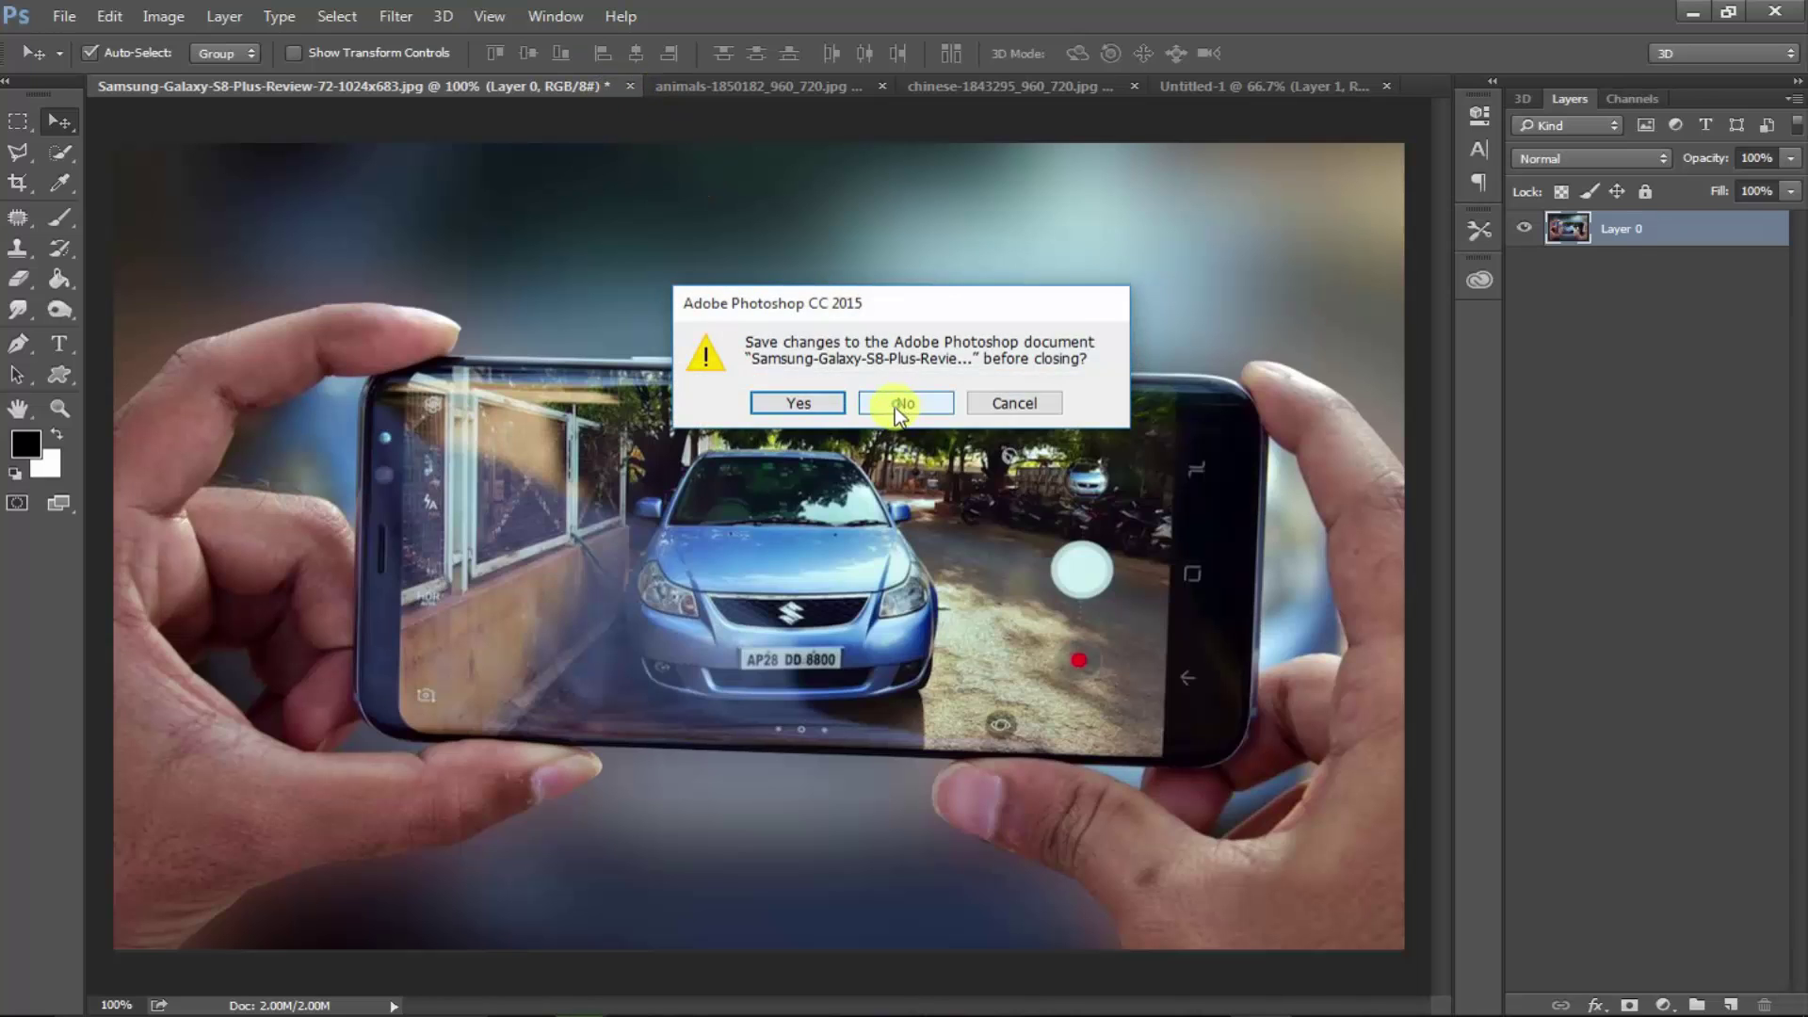
click(895, 407)
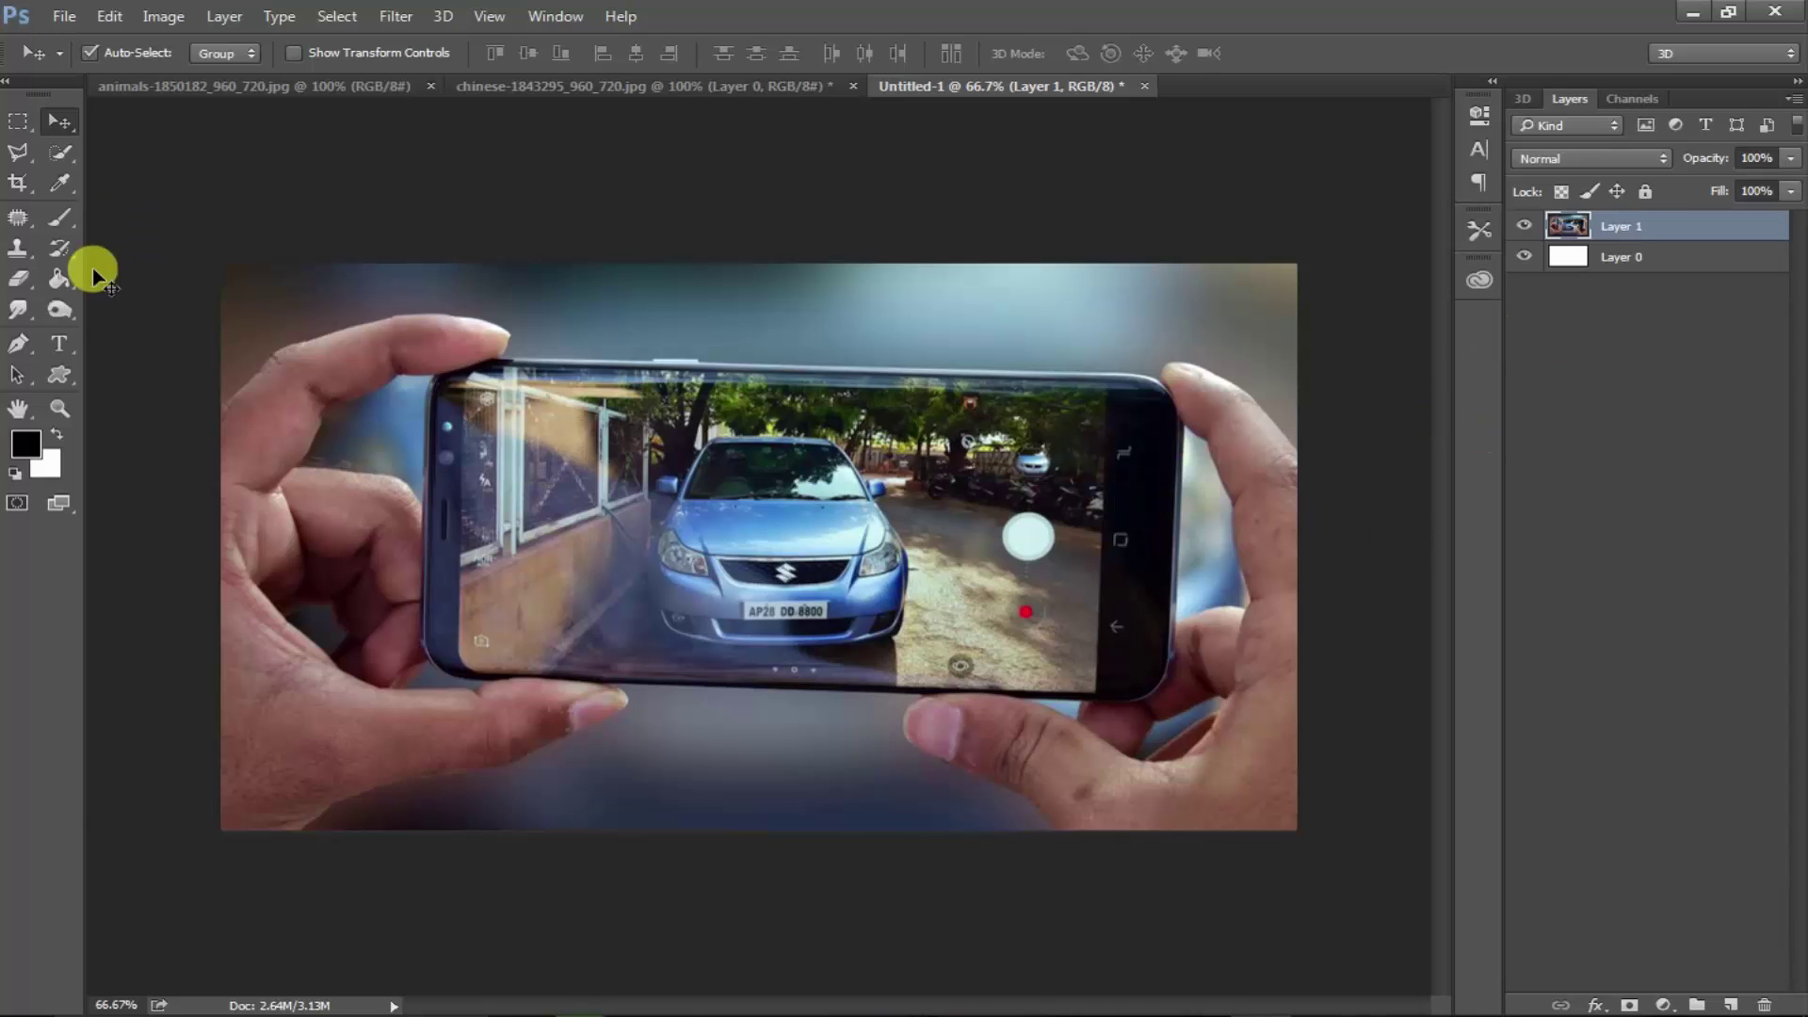
- Zoom in with the Pen tool and start the path around the phone's bottom-left corner
click(17, 350)
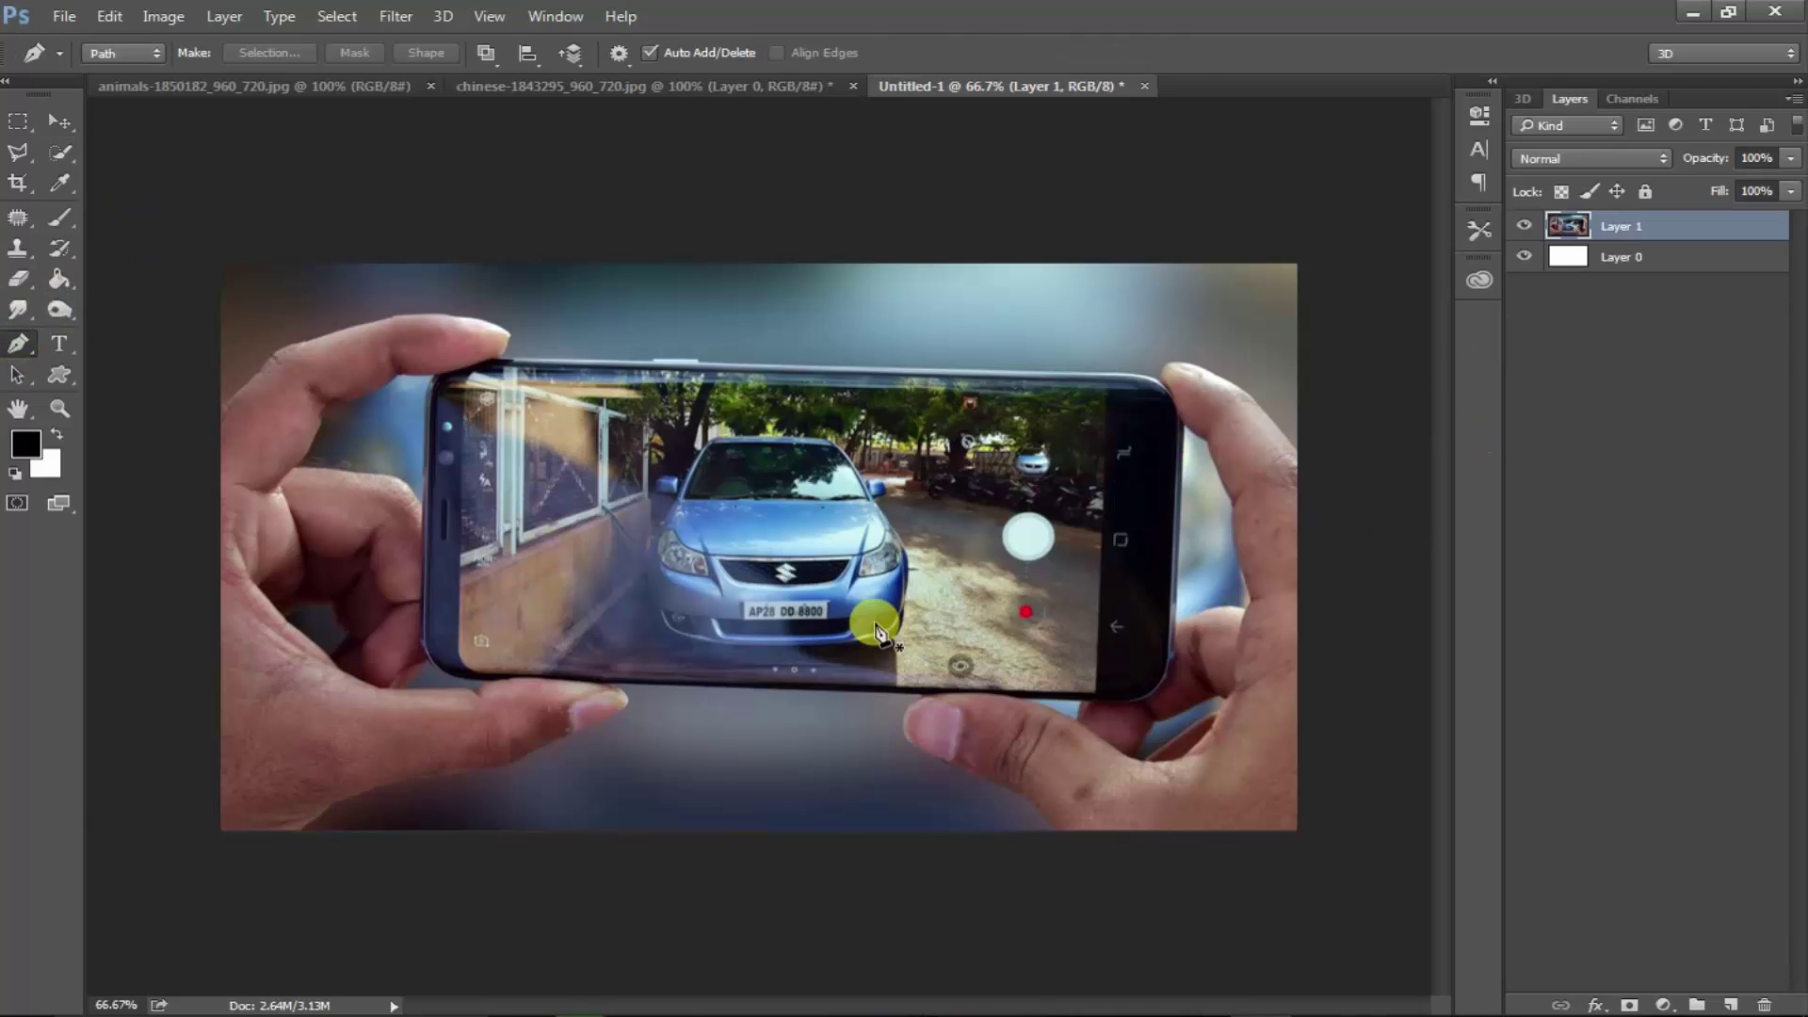
key(ctrl+plus)
key(ctrl+plus)
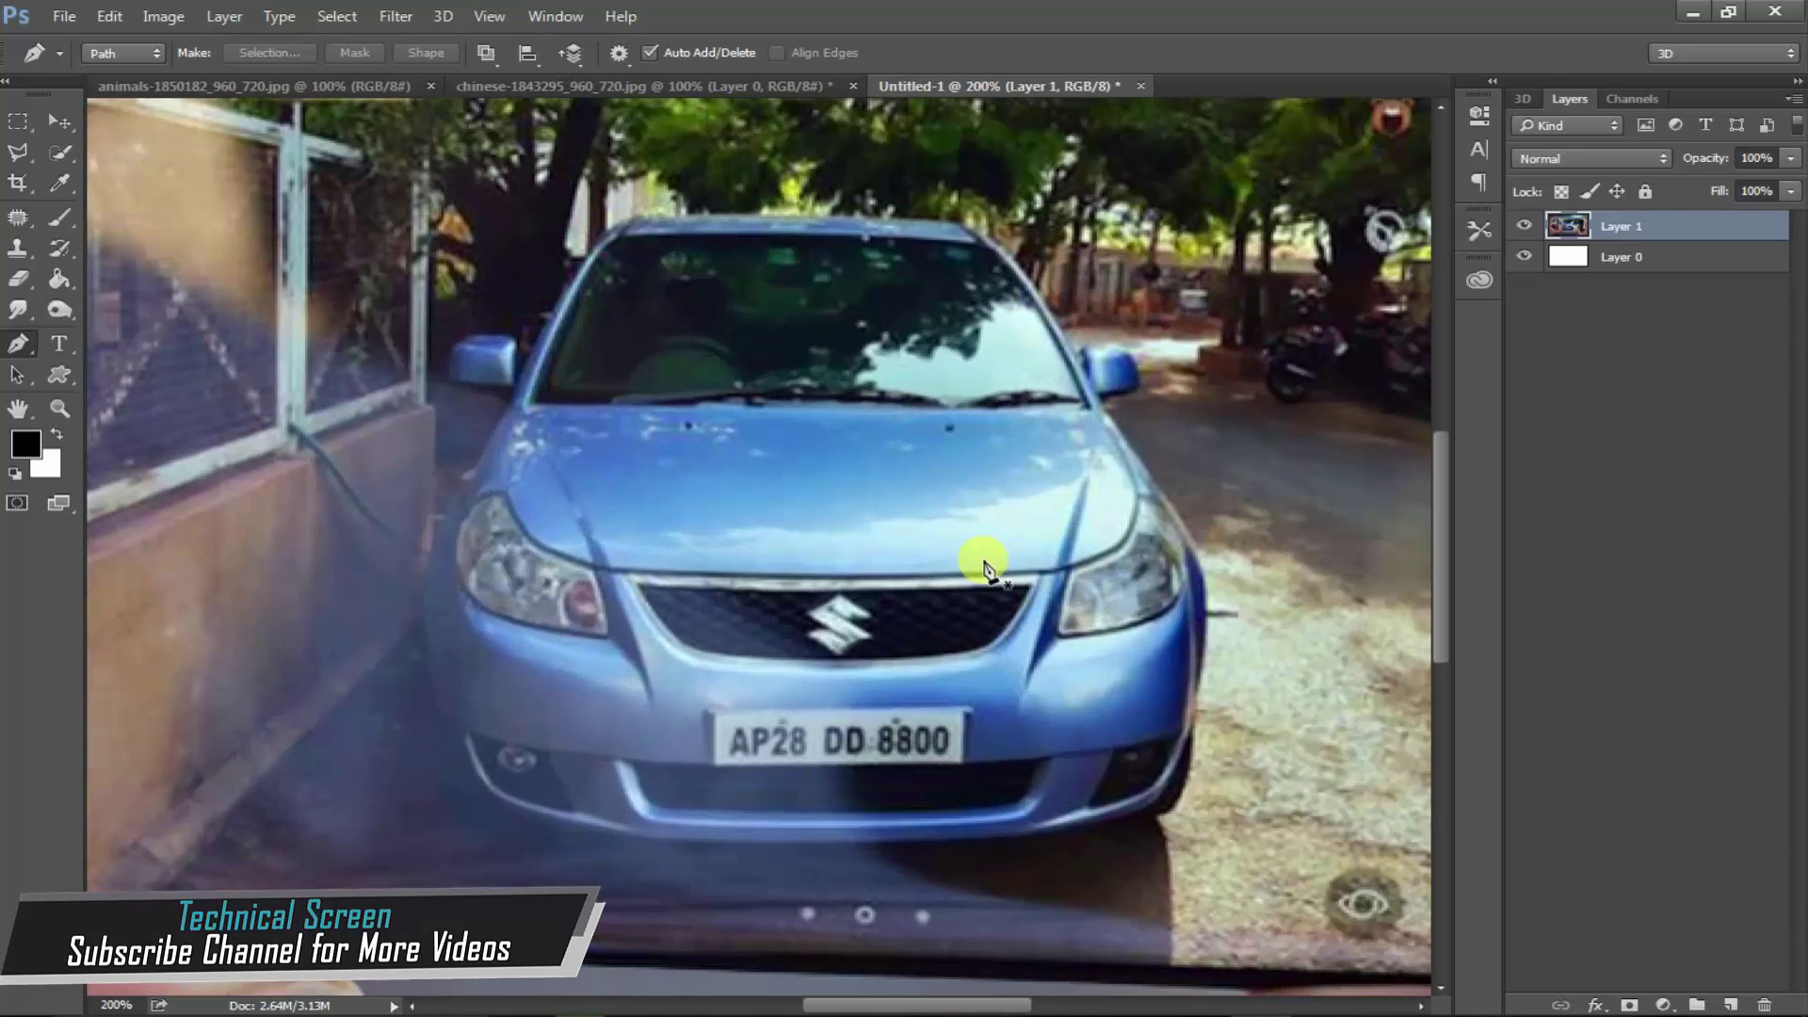
key(Tab)
mouse_move(843, 645)
mouse_down()
mouse_move(917, 586)
mouse_move(1143, 537)
mouse_up()
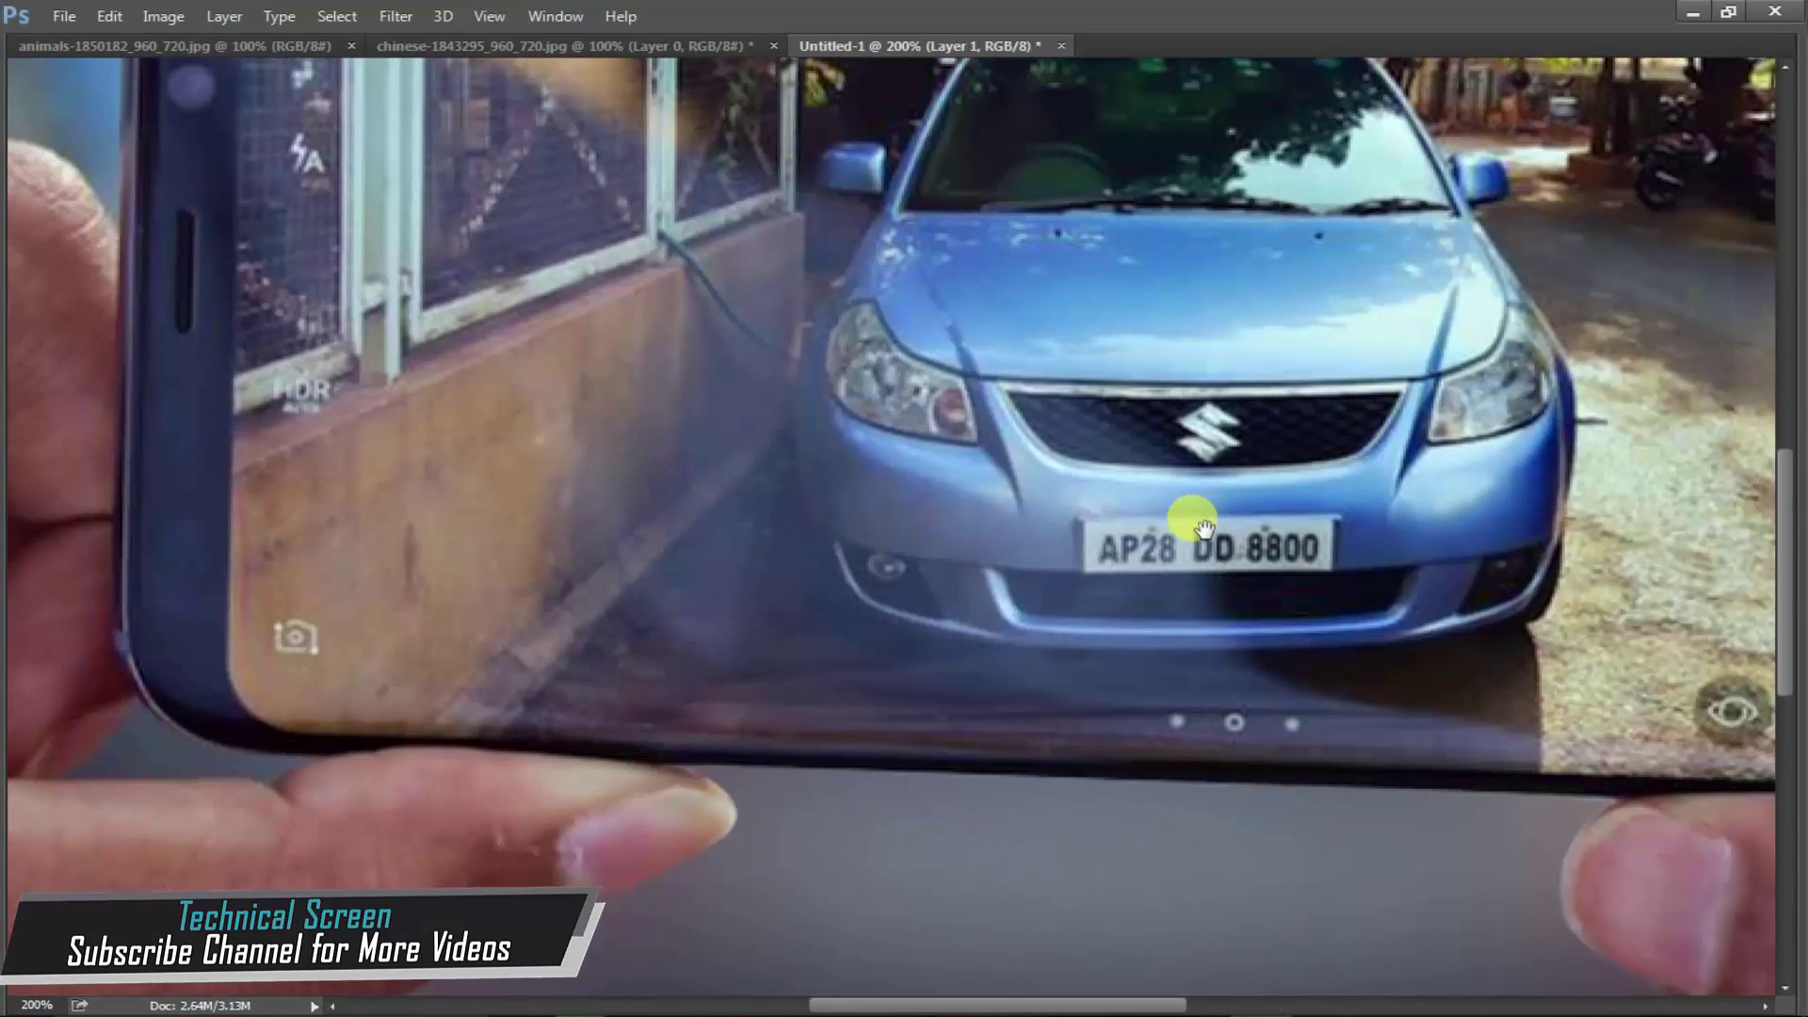
drag(424, 698, 419, 838)
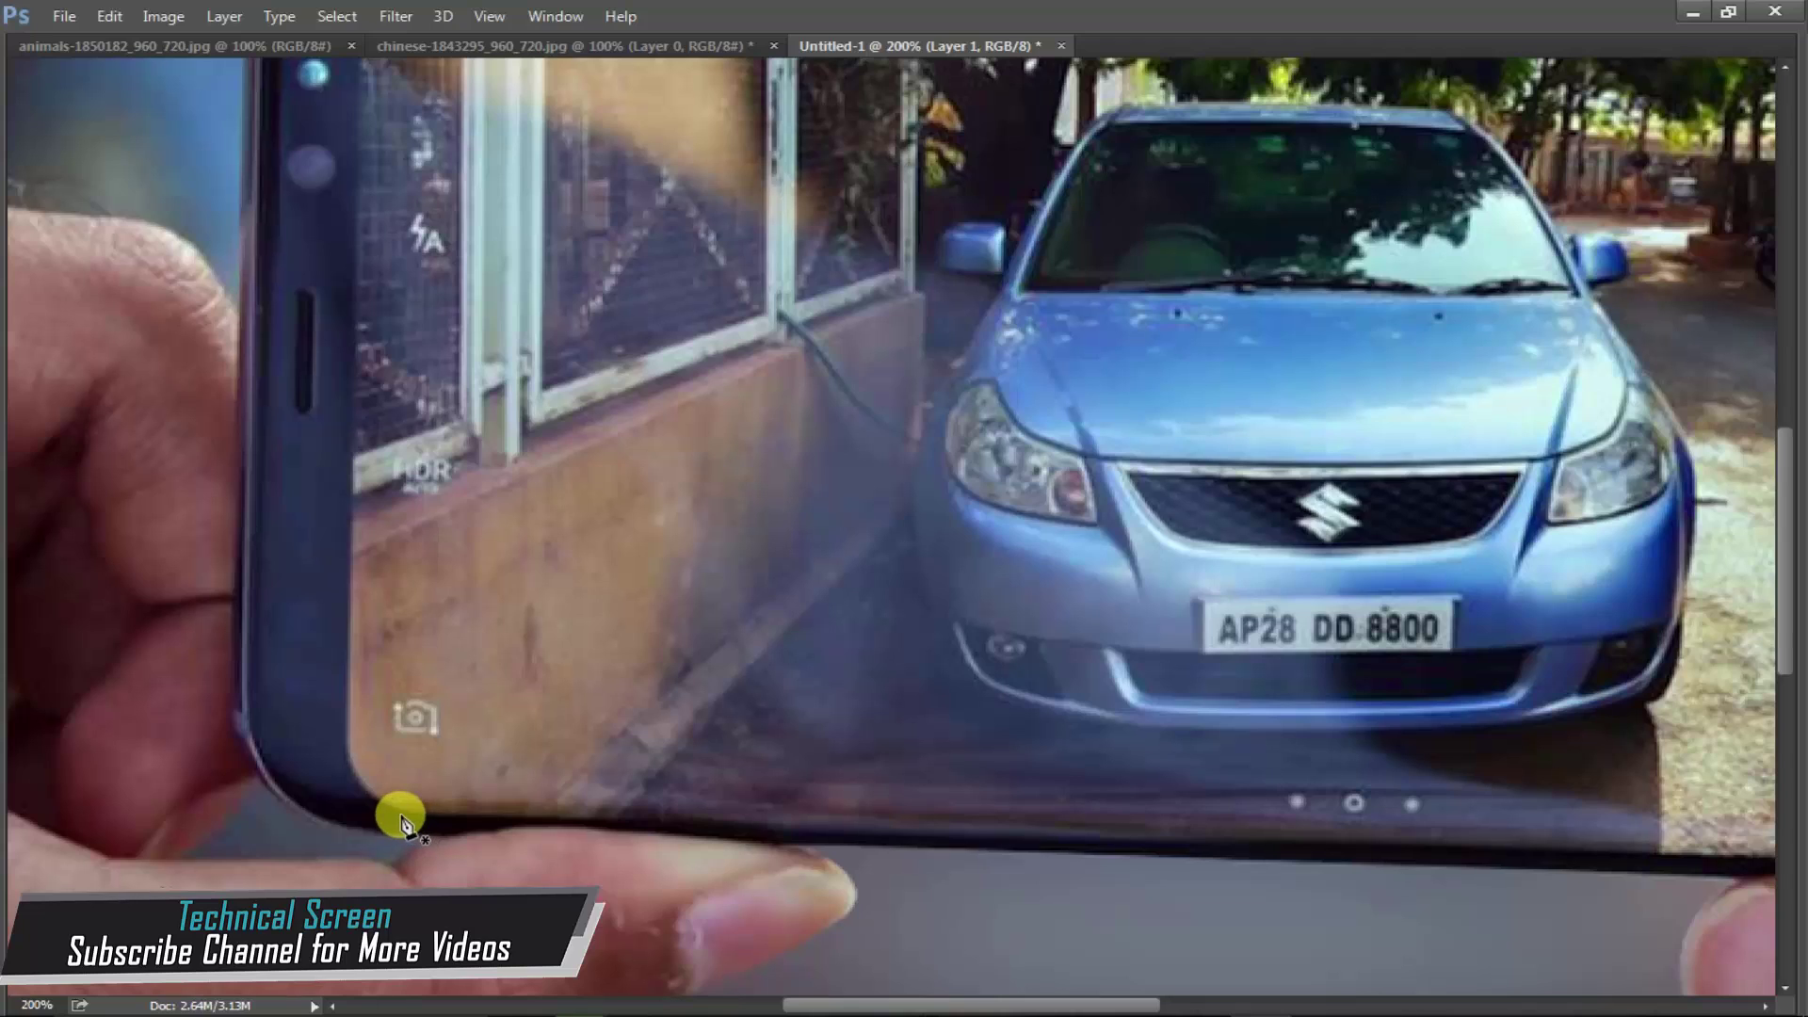
click(402, 816)
drag(346, 689, 350, 671)
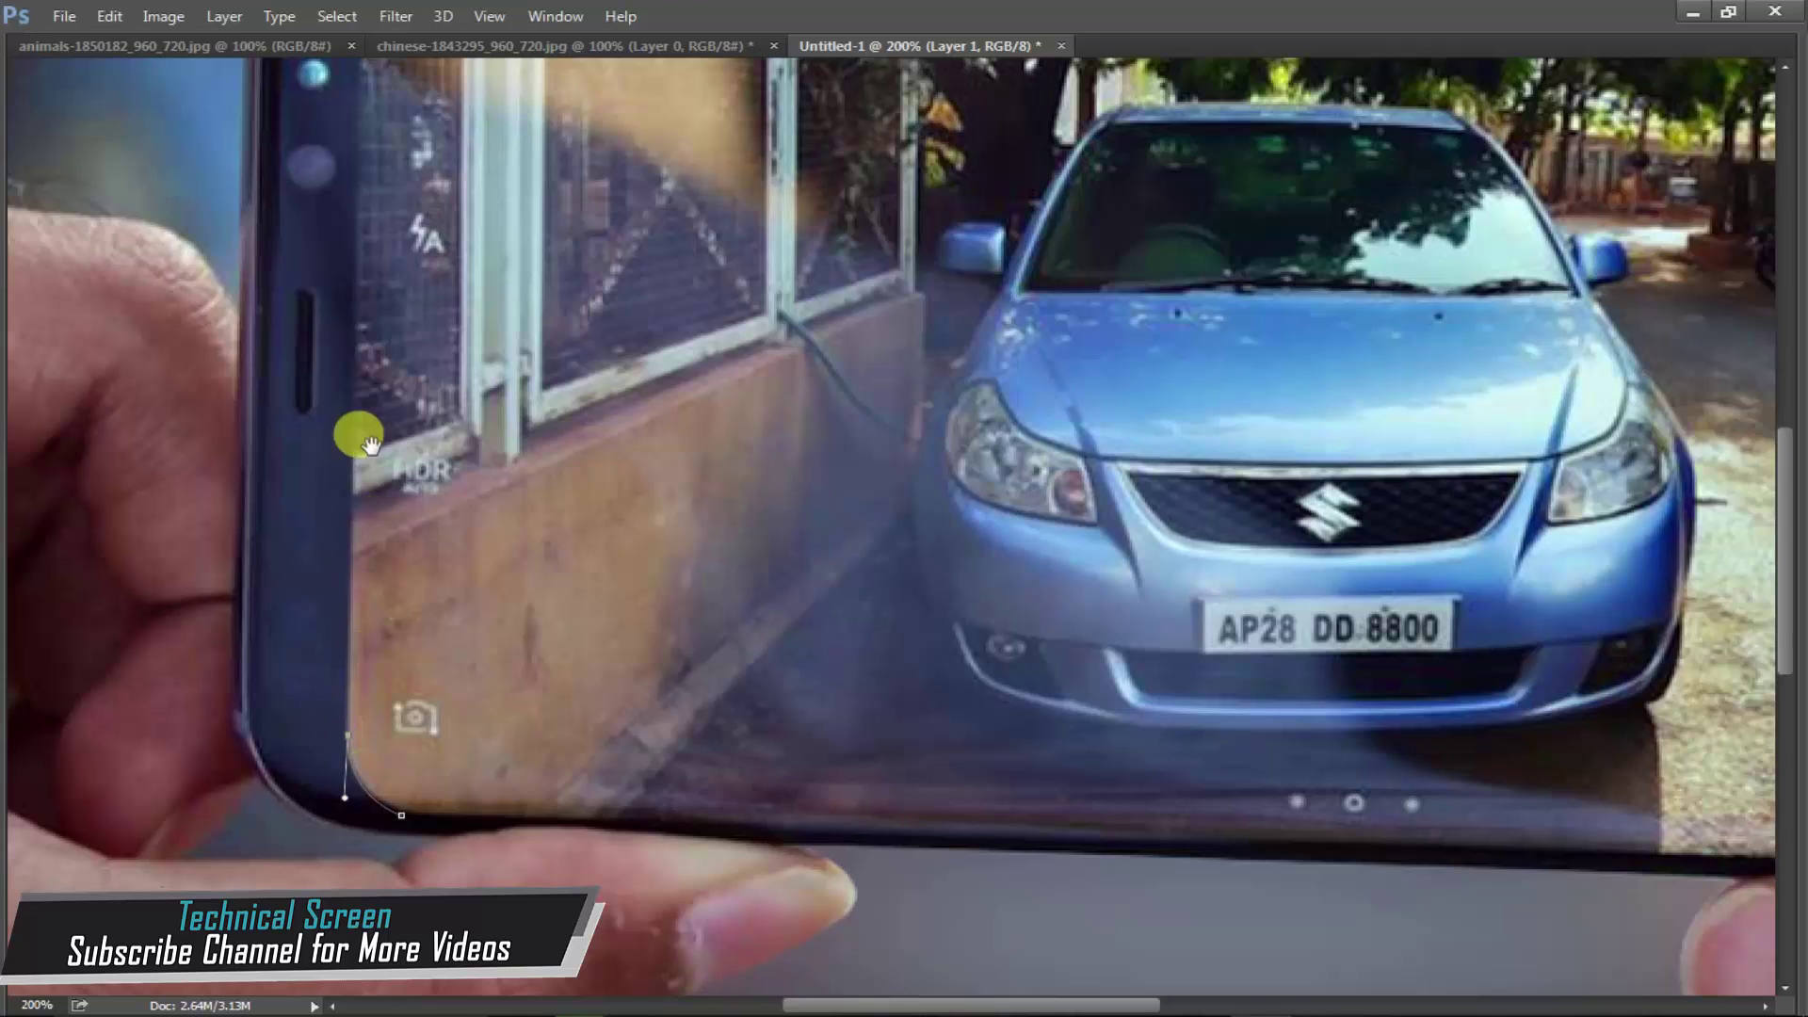
- Continue the path up the phone's left edge, round the top-left corner and along the top
scroll(361, 435, up, 3)
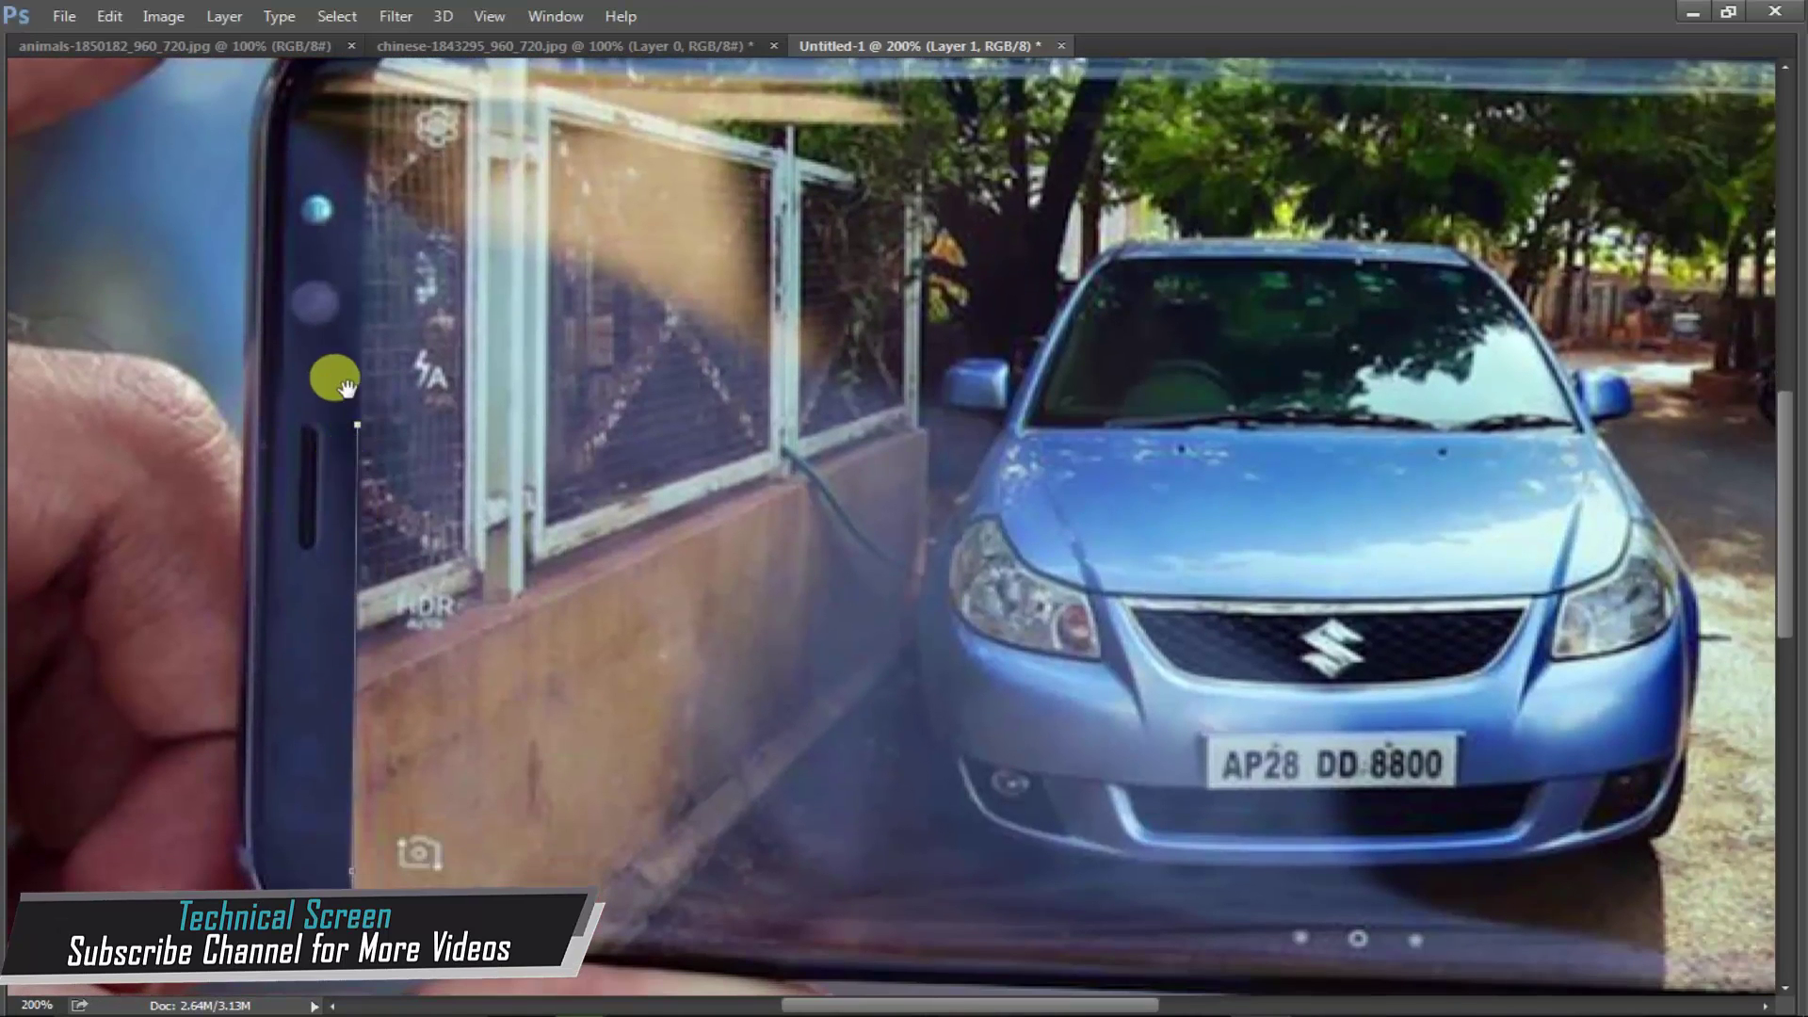
scroll(352, 646, up, 7)
click(395, 483)
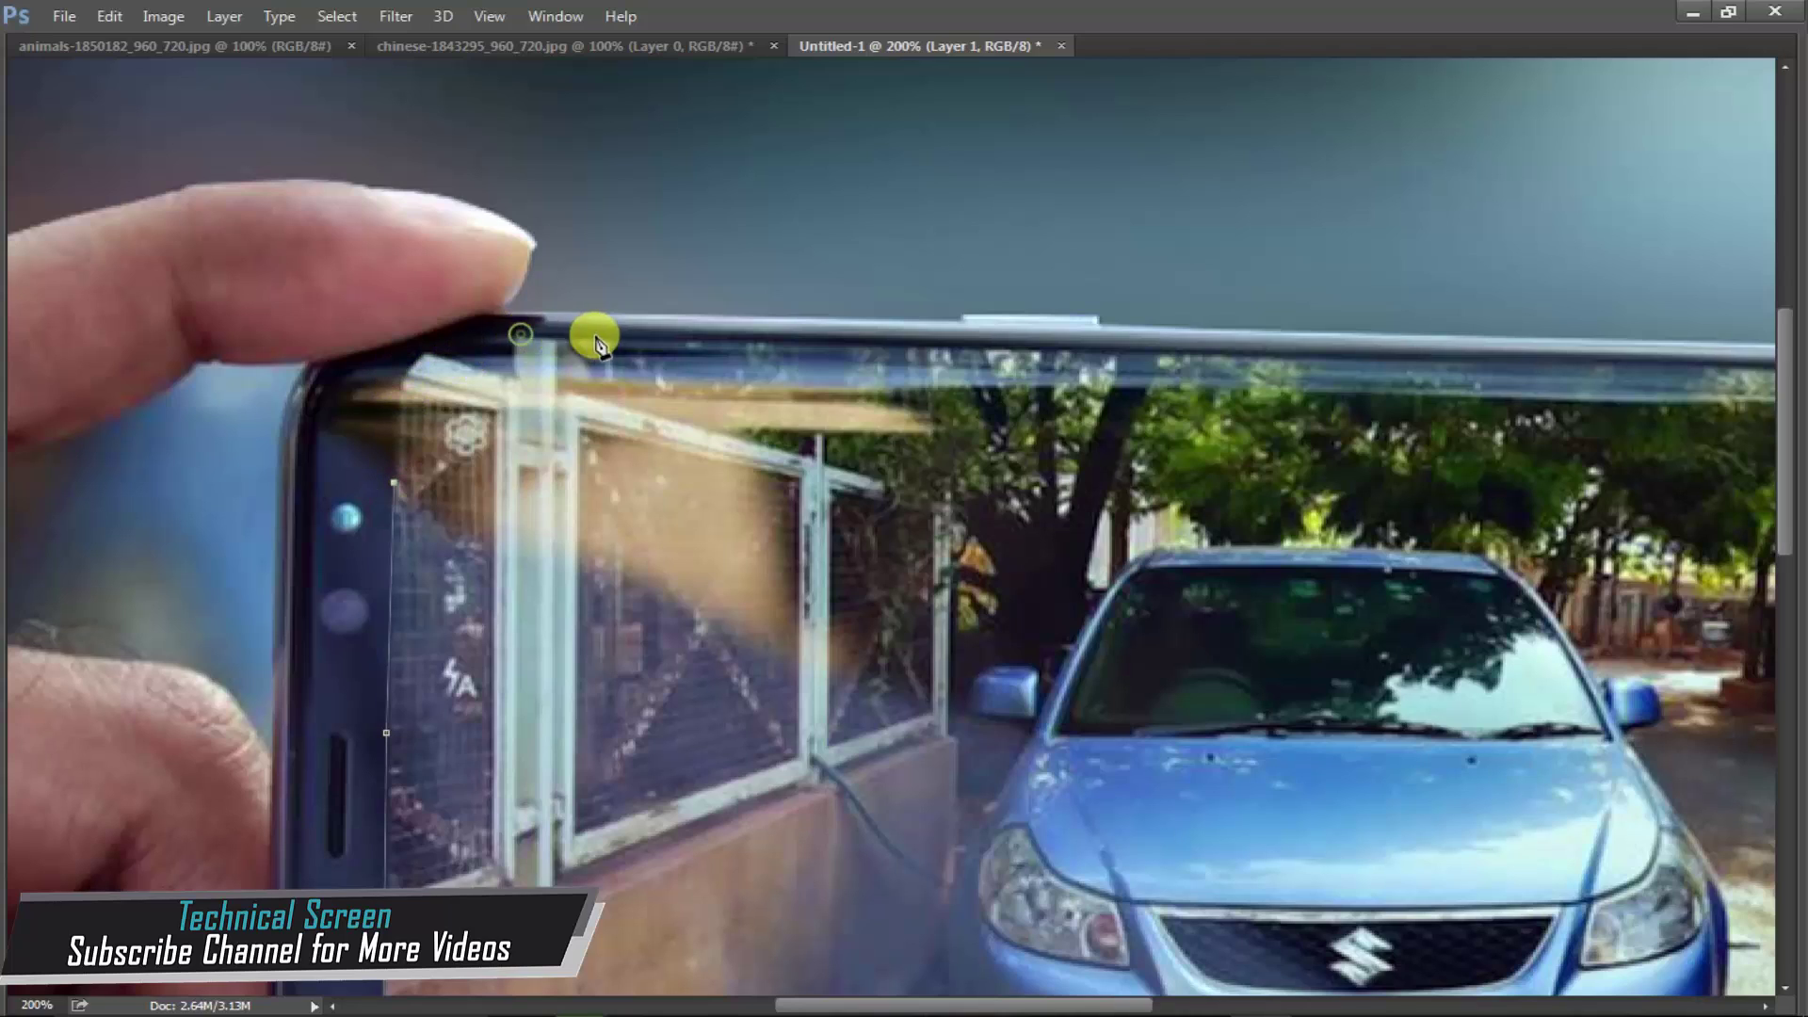
drag(405, 374, 514, 344)
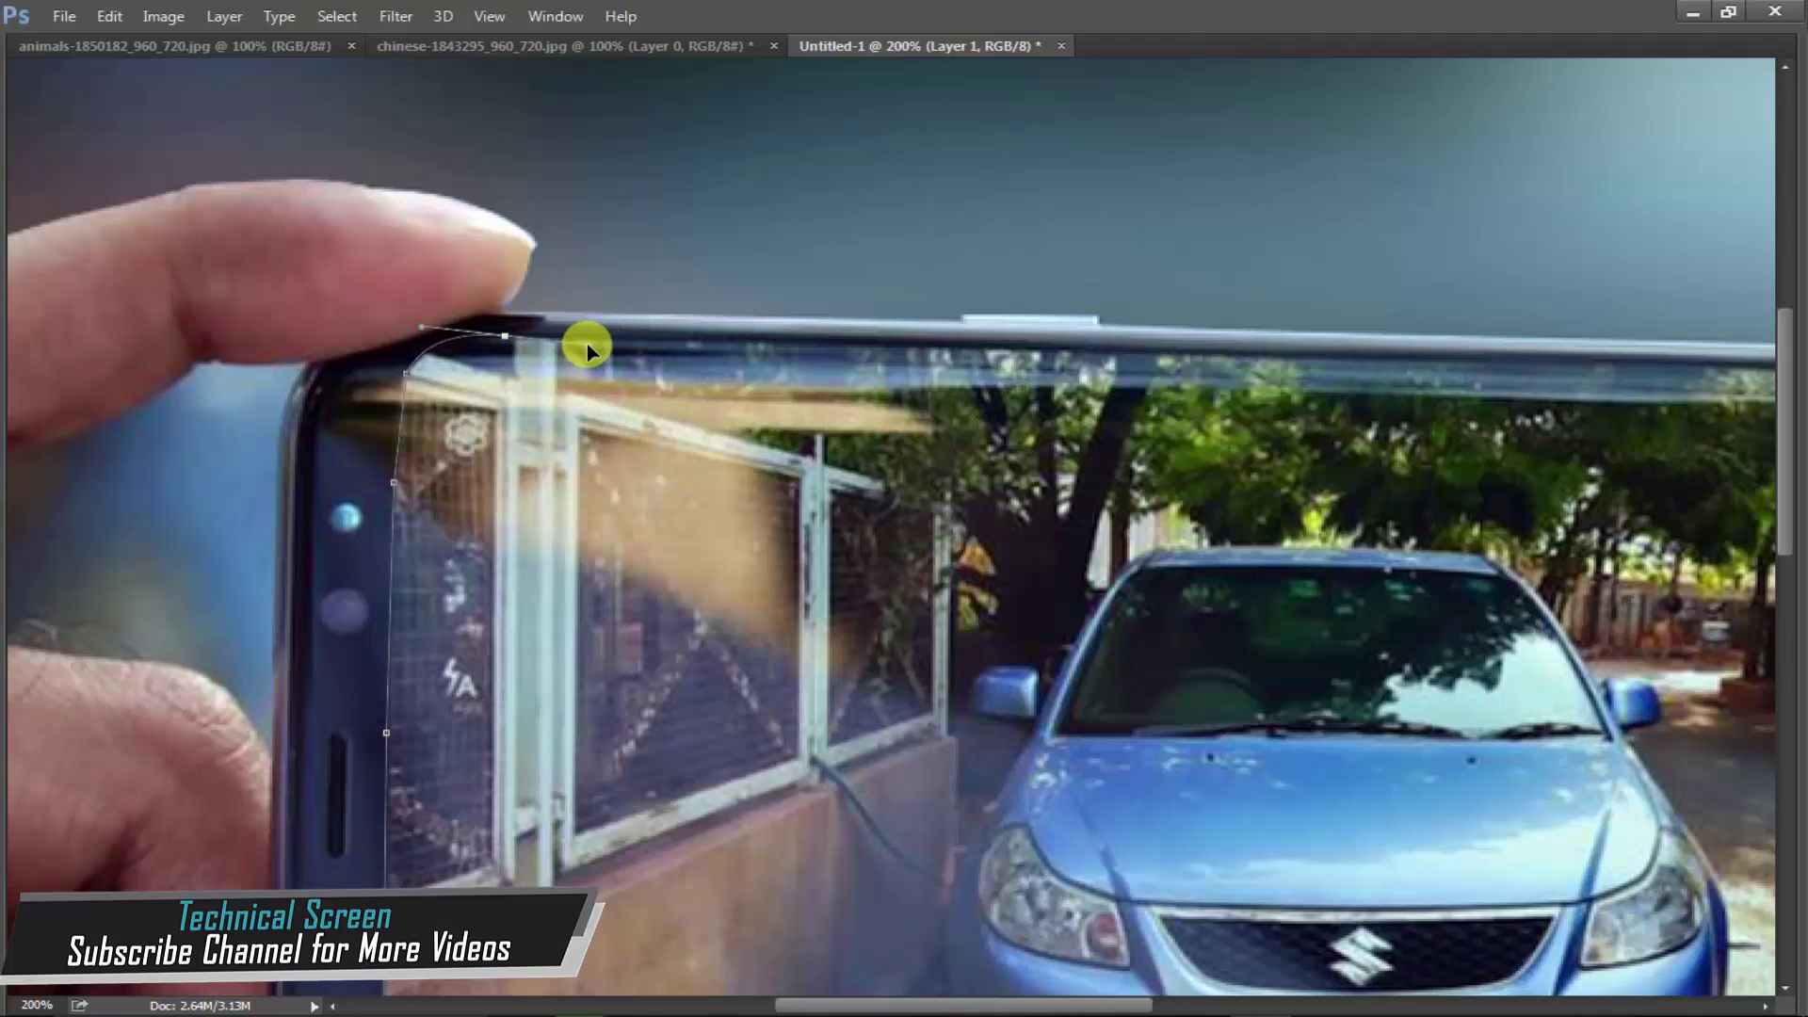
alt+click(505, 336)
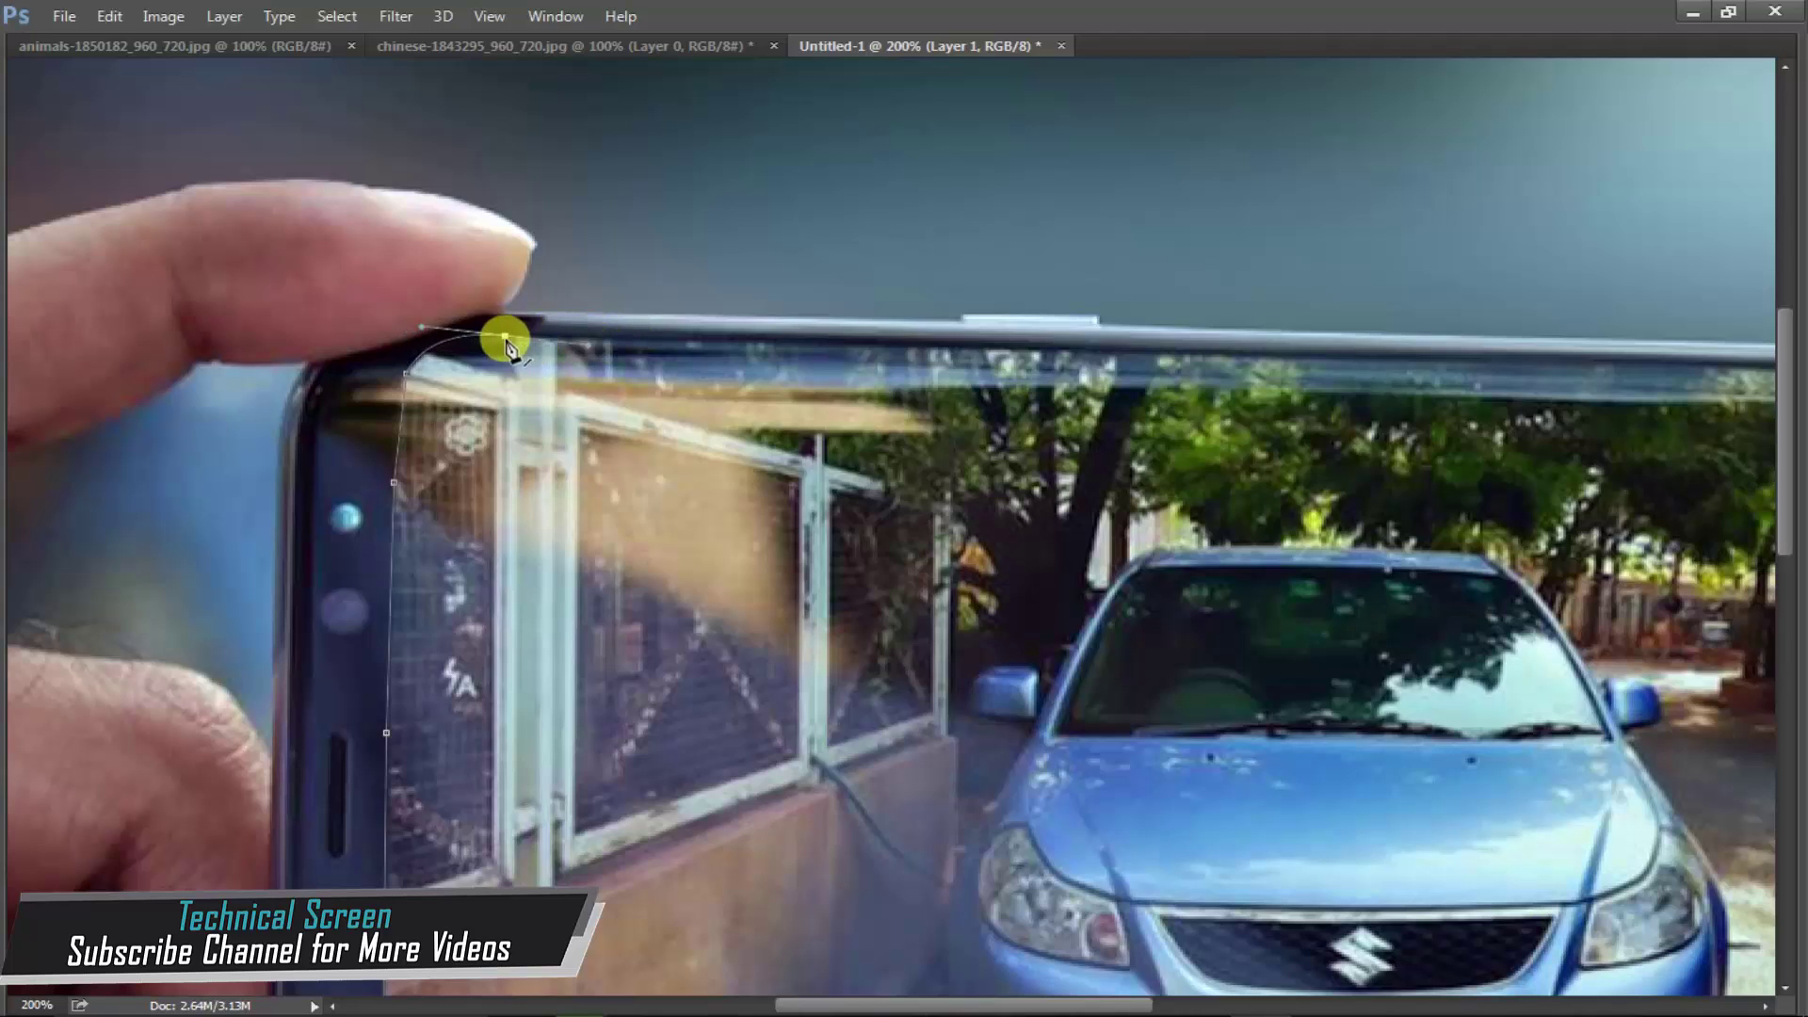
click(1135, 352)
drag(1269, 377, 726, 323)
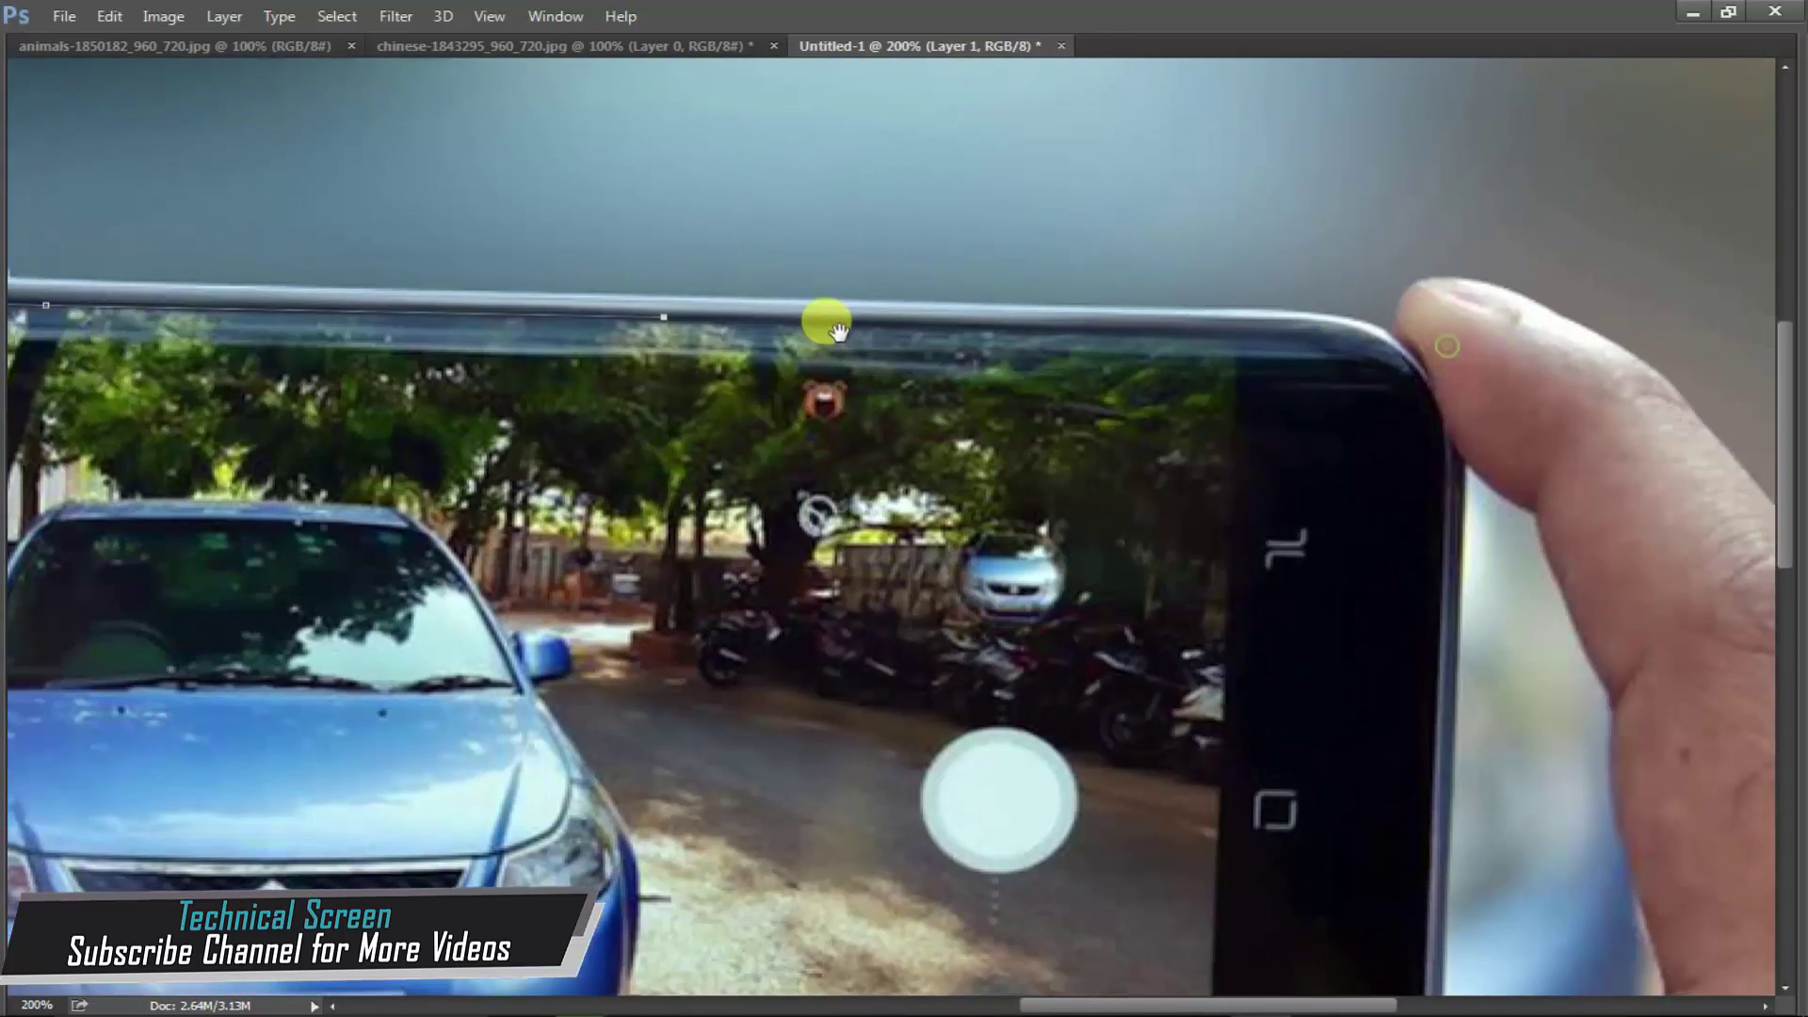
drag(1425, 351, 792, 345)
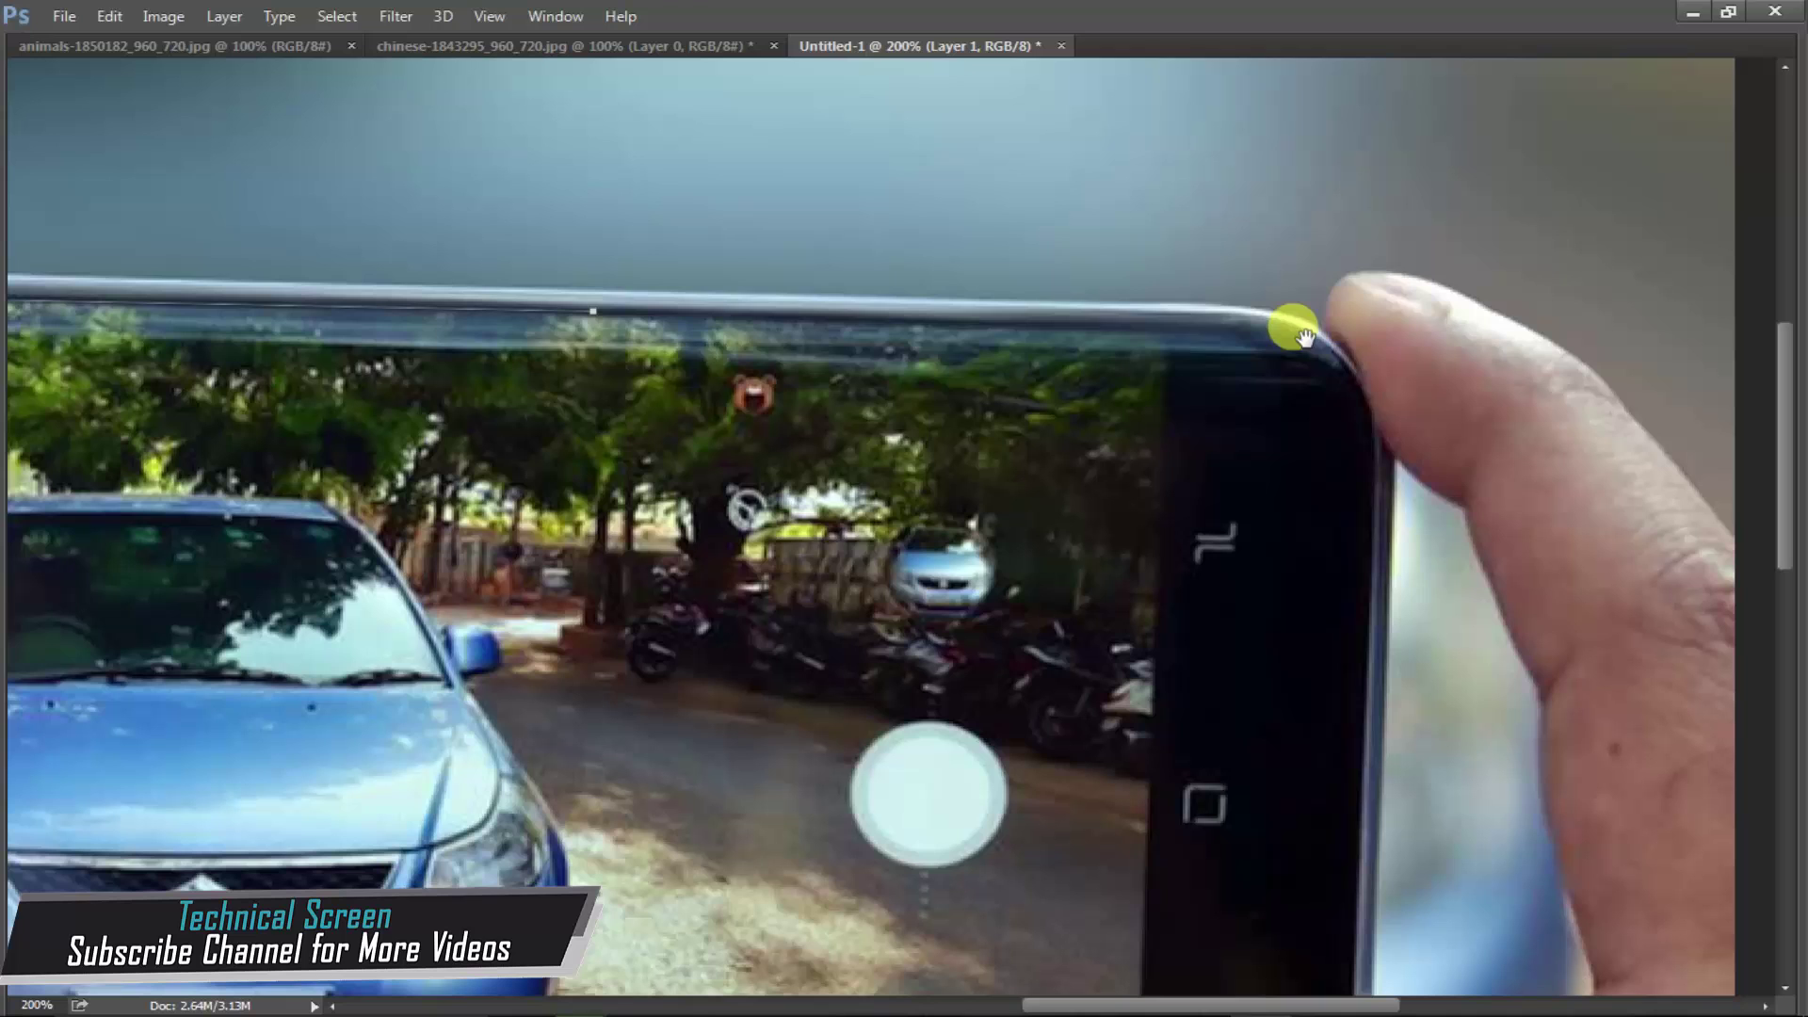
click(1170, 332)
- Trace down the phone's right edge and along the bottom, closing the path at its start
drag(1154, 579, 1115, 151)
click(1138, 485)
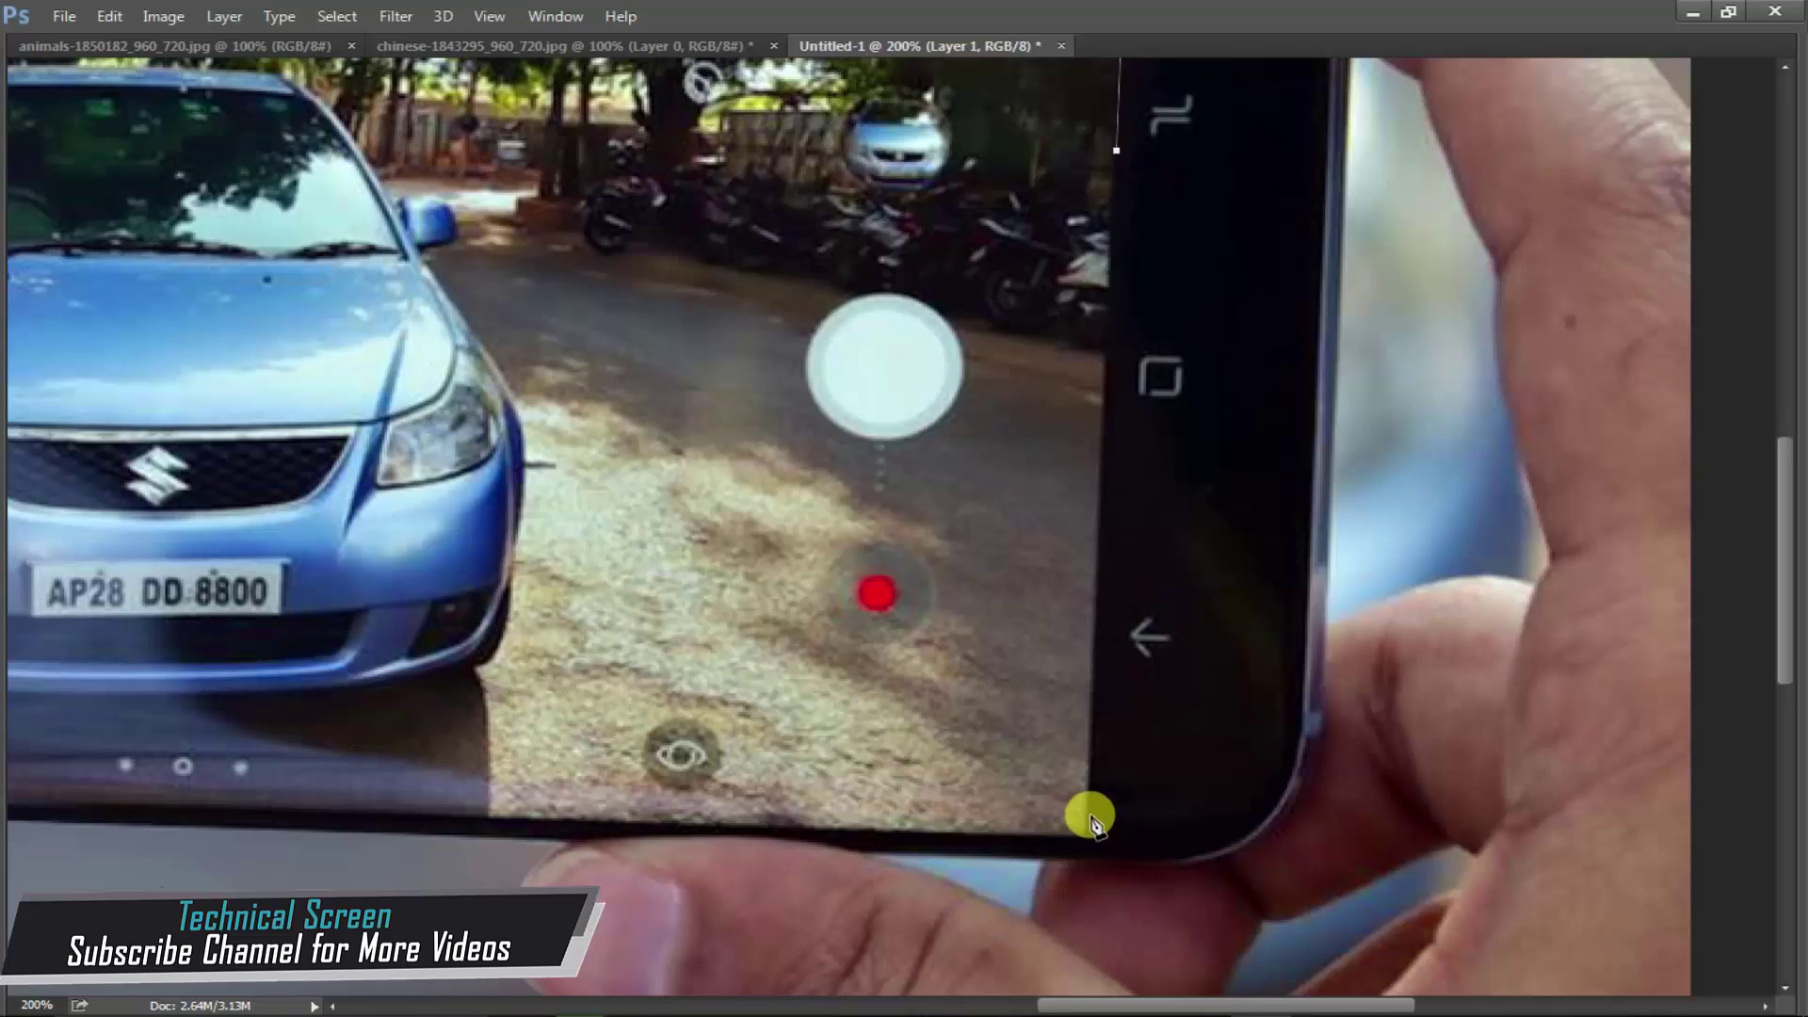
click(1091, 815)
click(1089, 837)
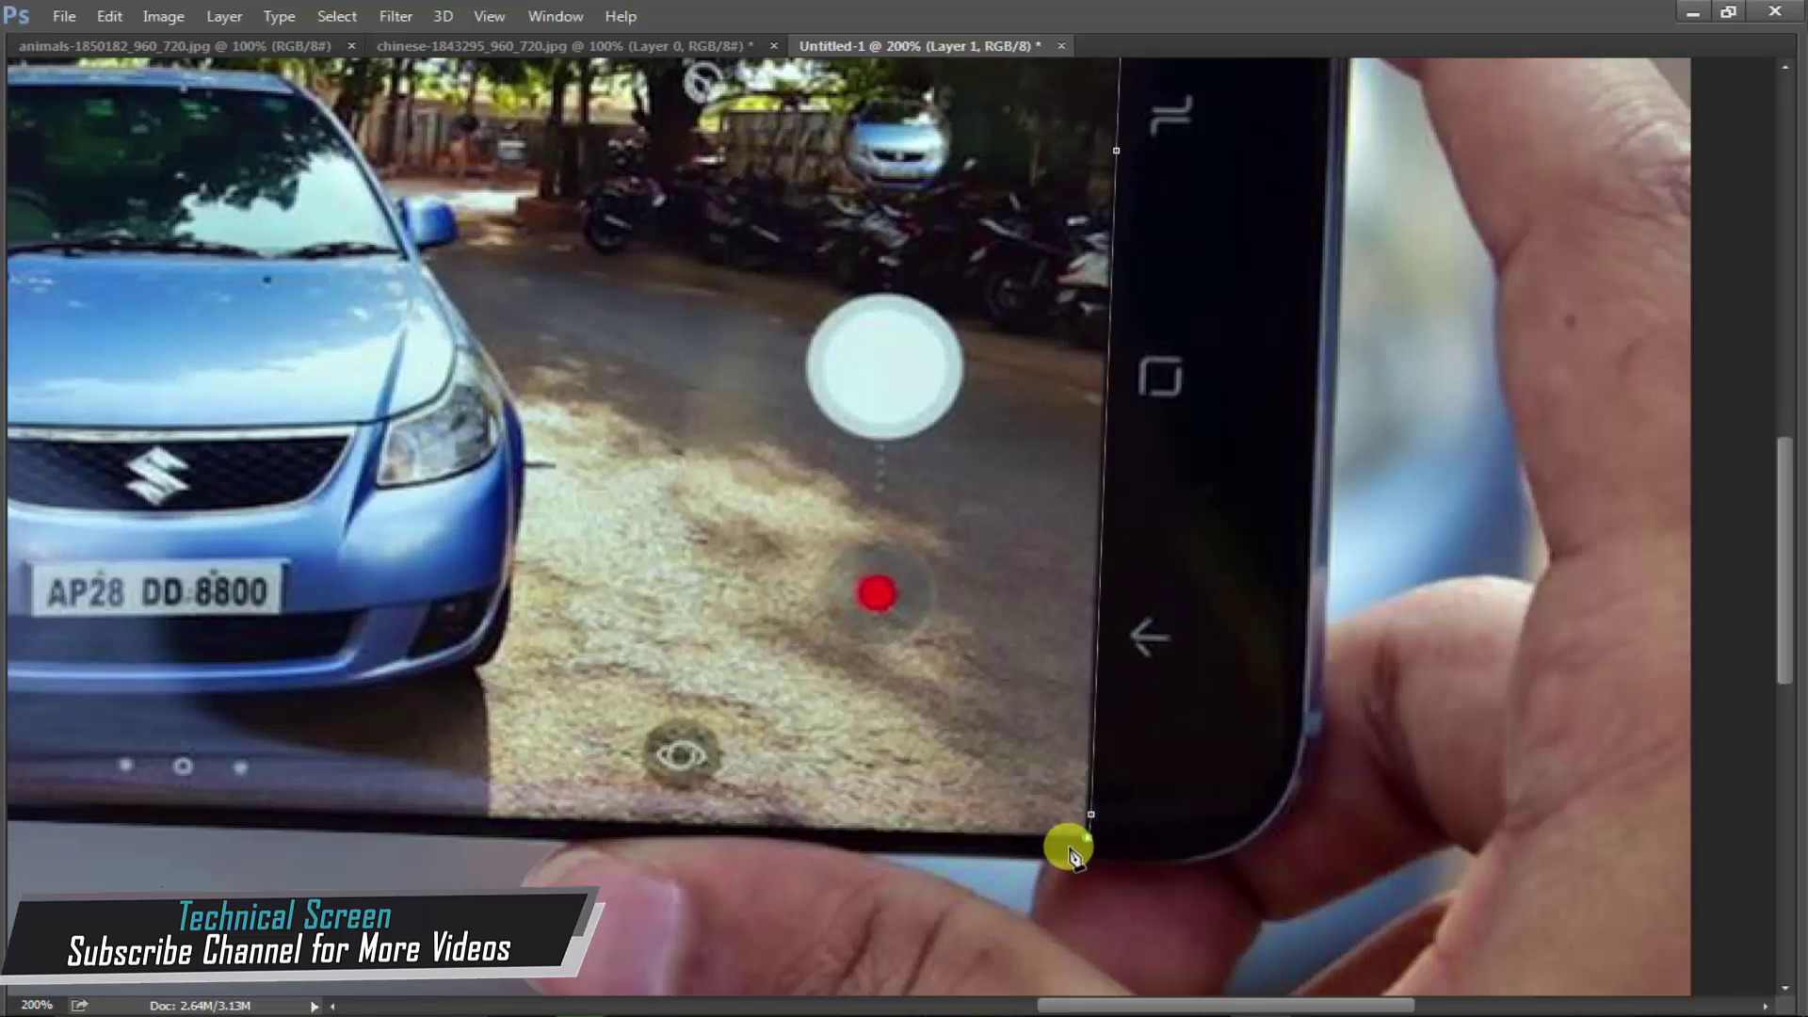
click(886, 837)
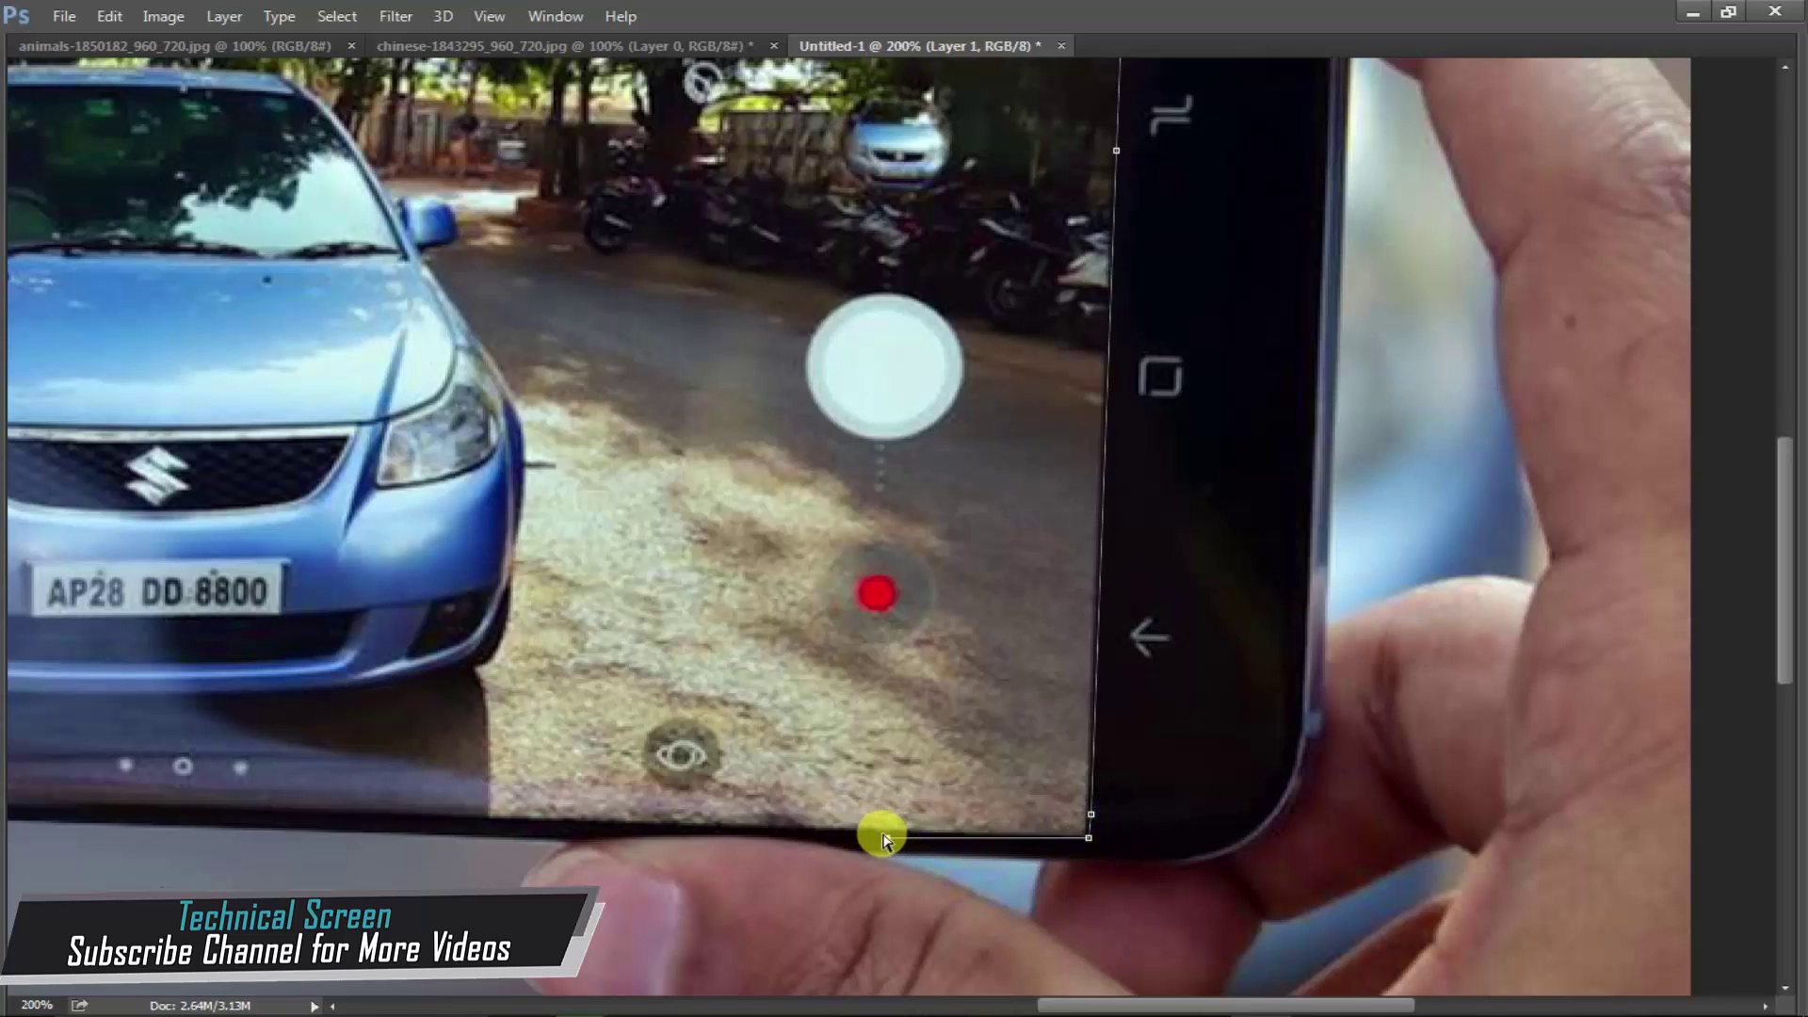
drag(879, 839, 1320, 726)
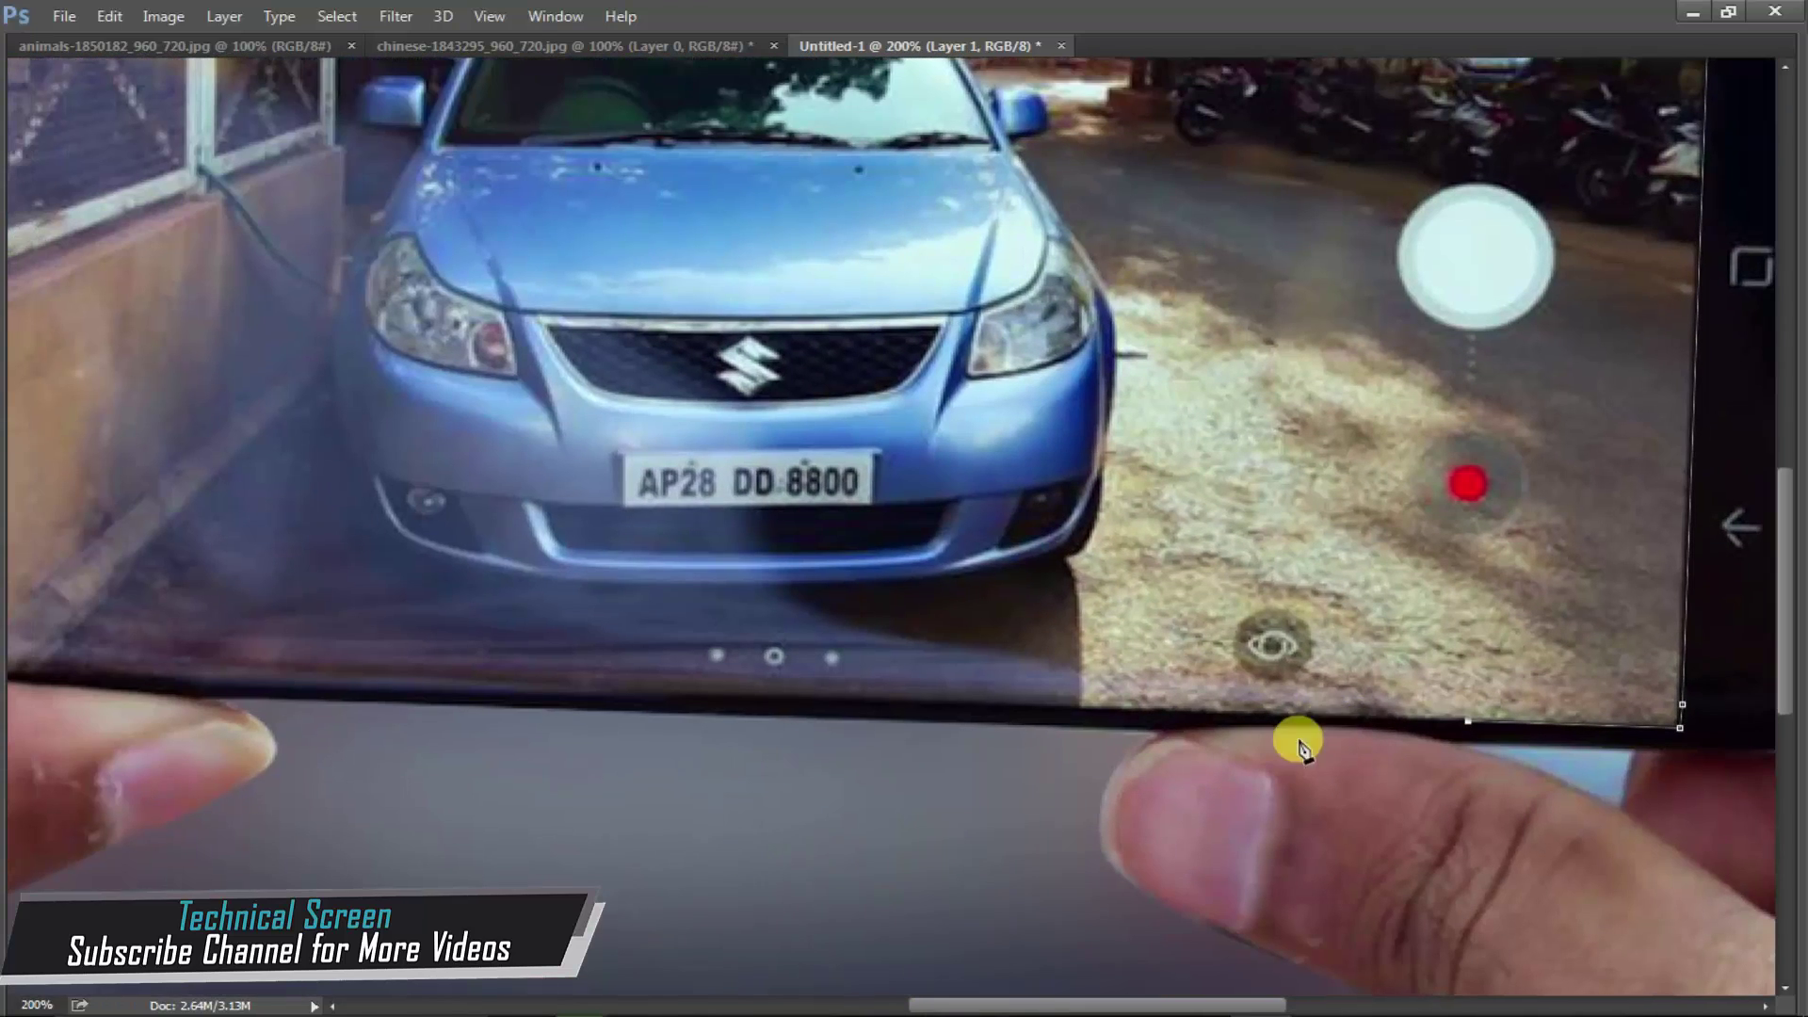
click(1191, 715)
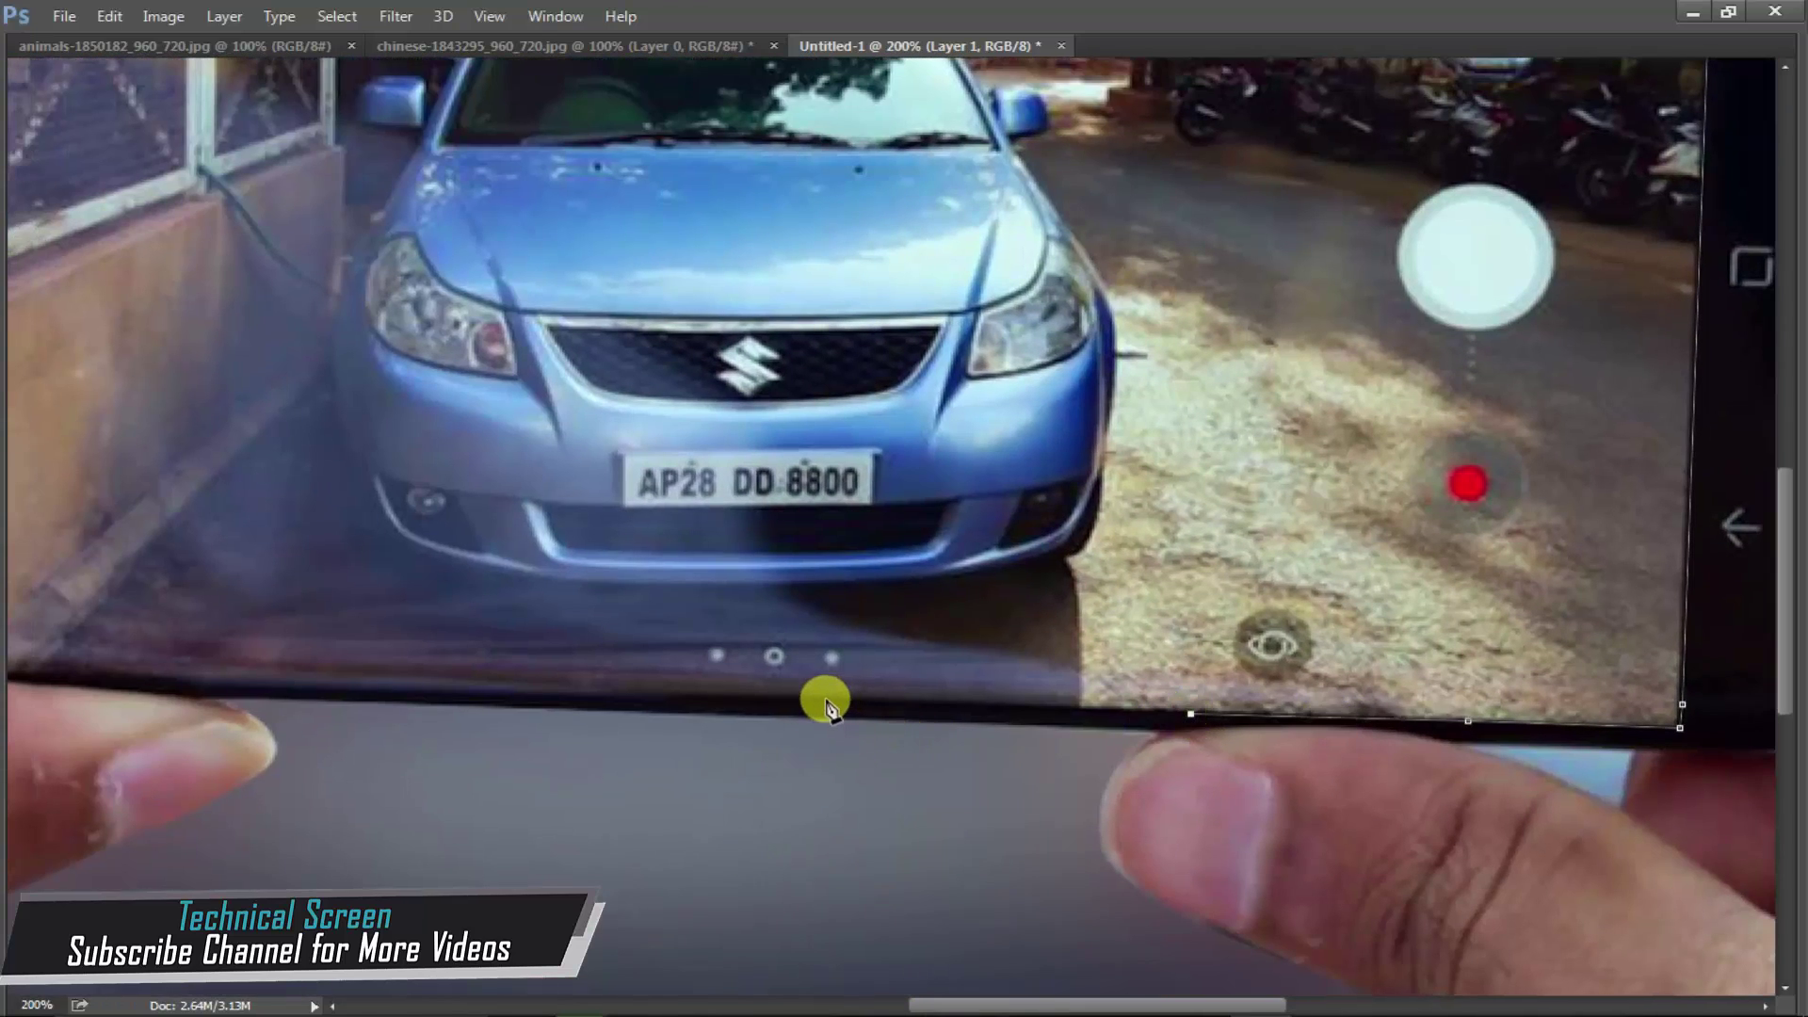
drag(826, 703, 930, 624)
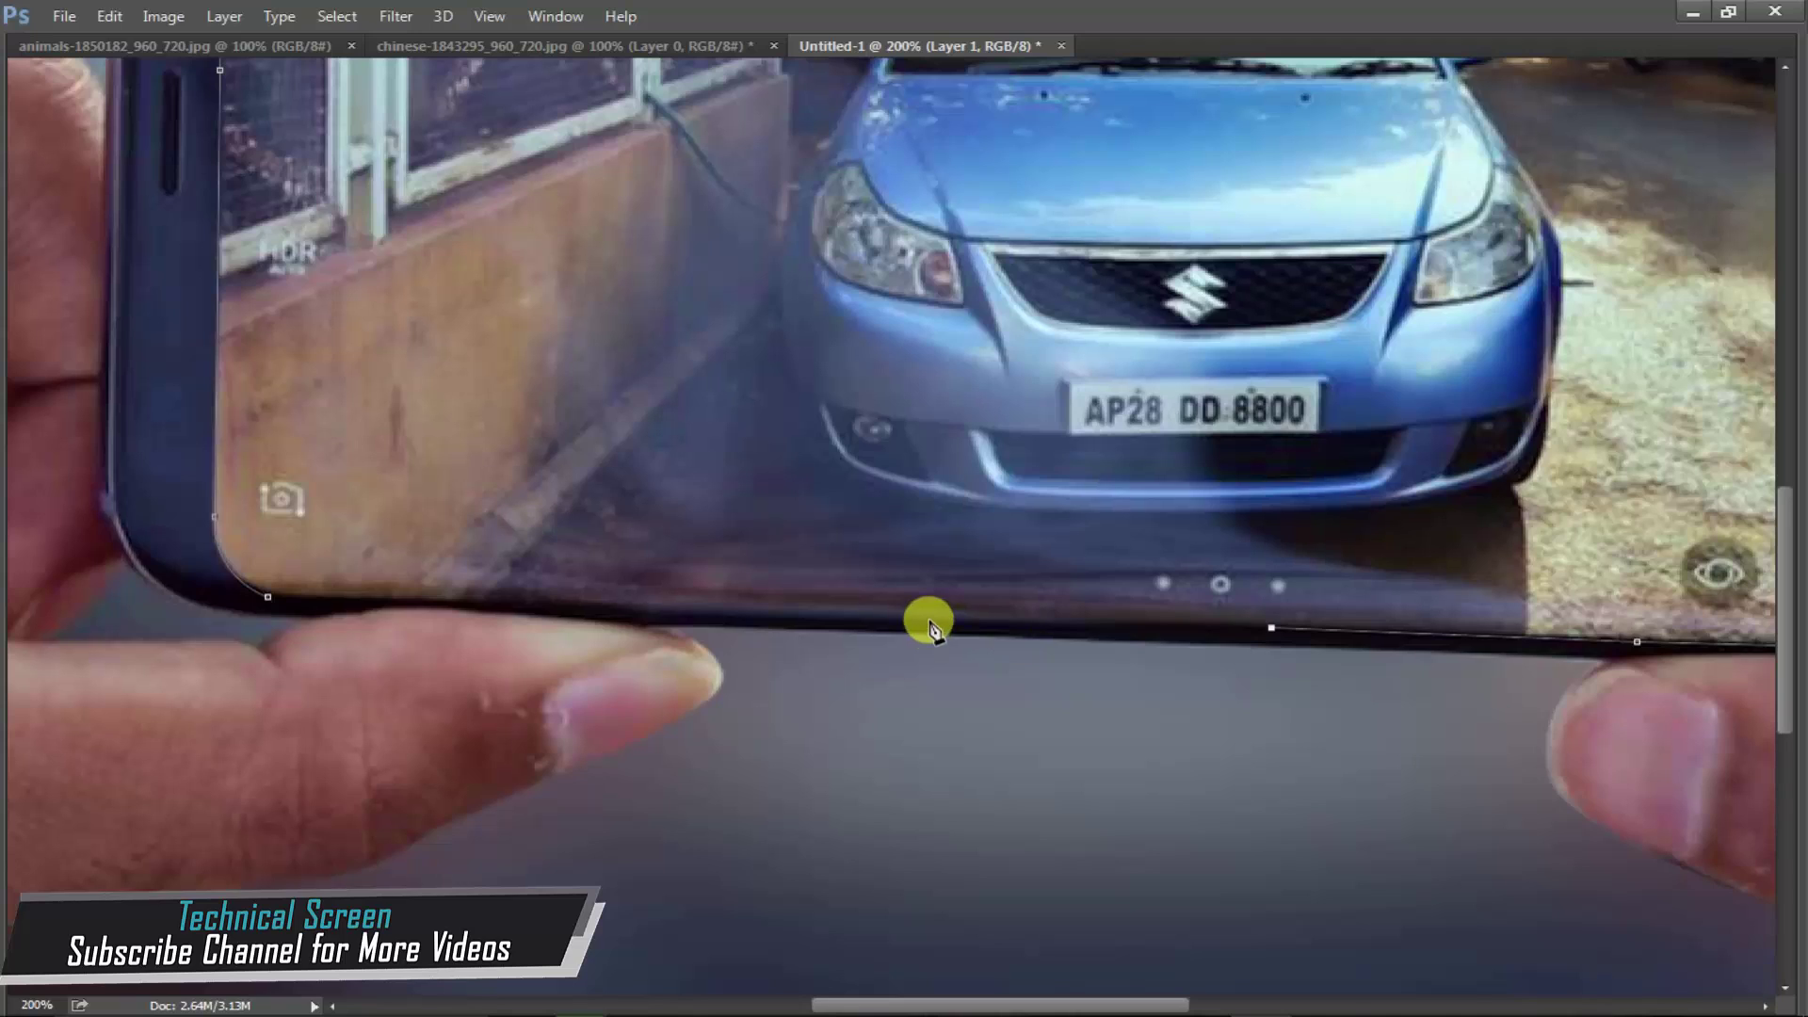
click(929, 621)
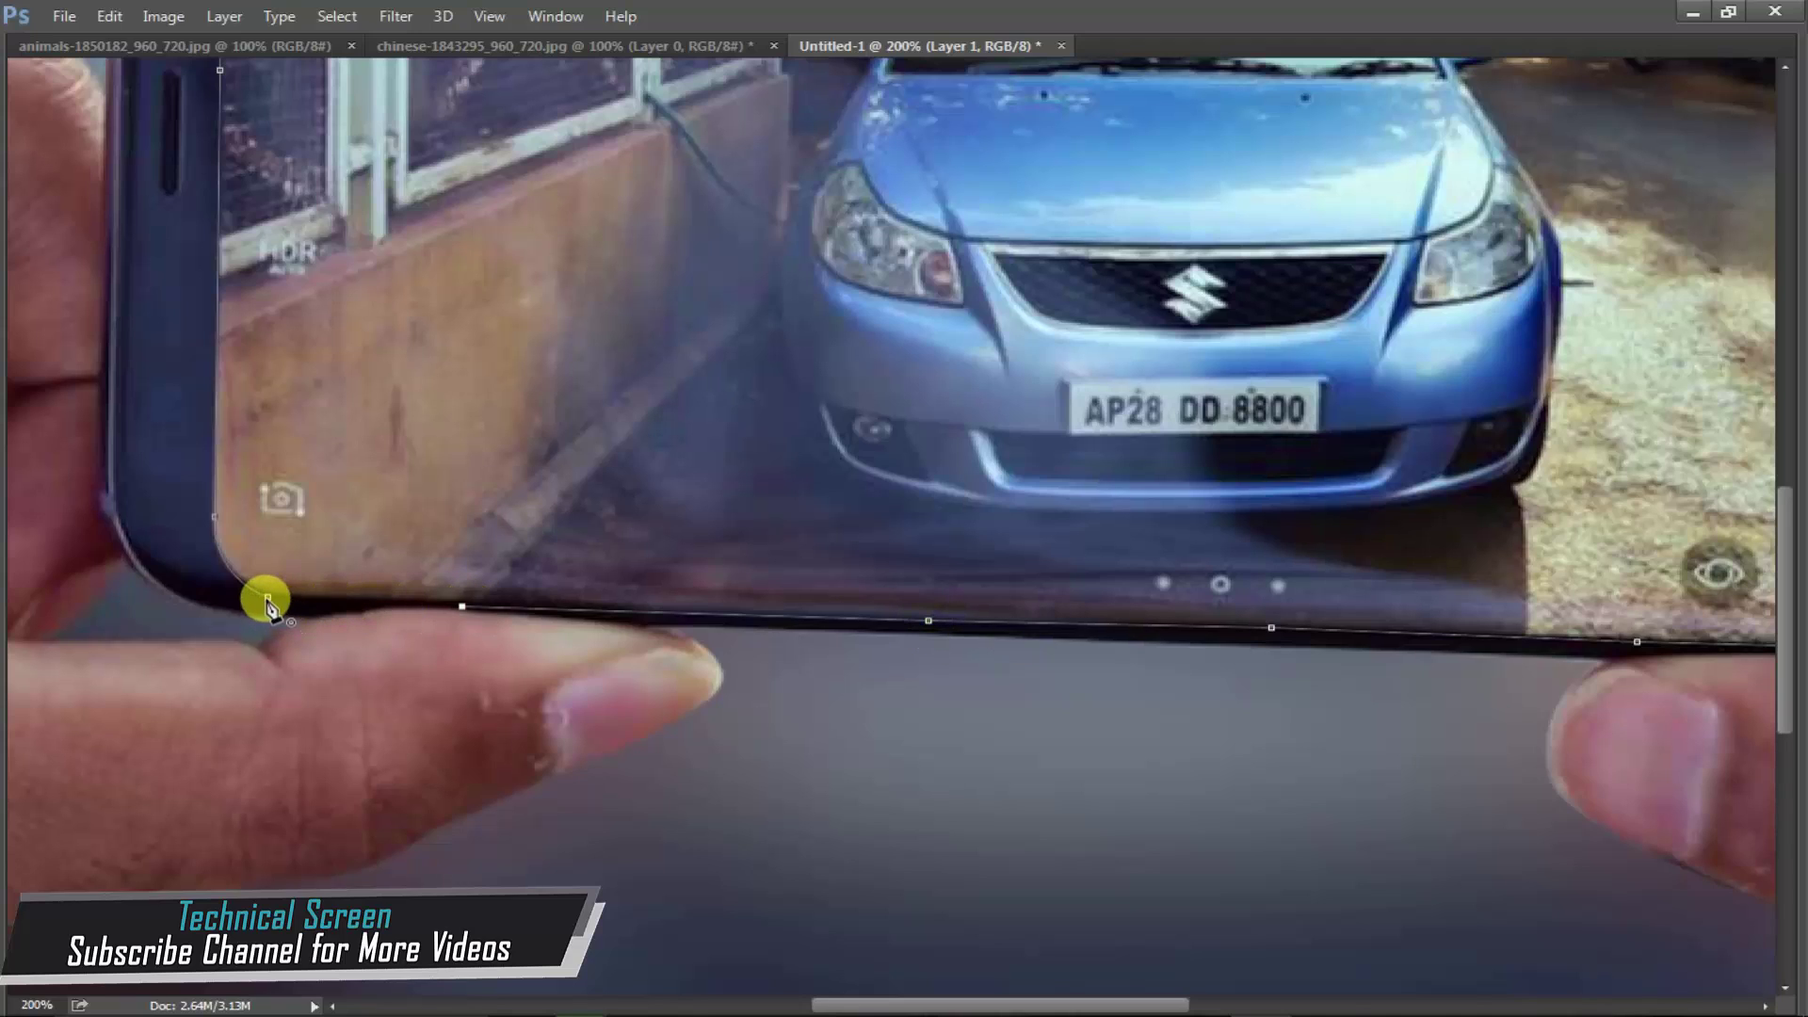
click(267, 598)
- Turn the traced screen path into a selection and feather its edge
key(ctrl+Return)
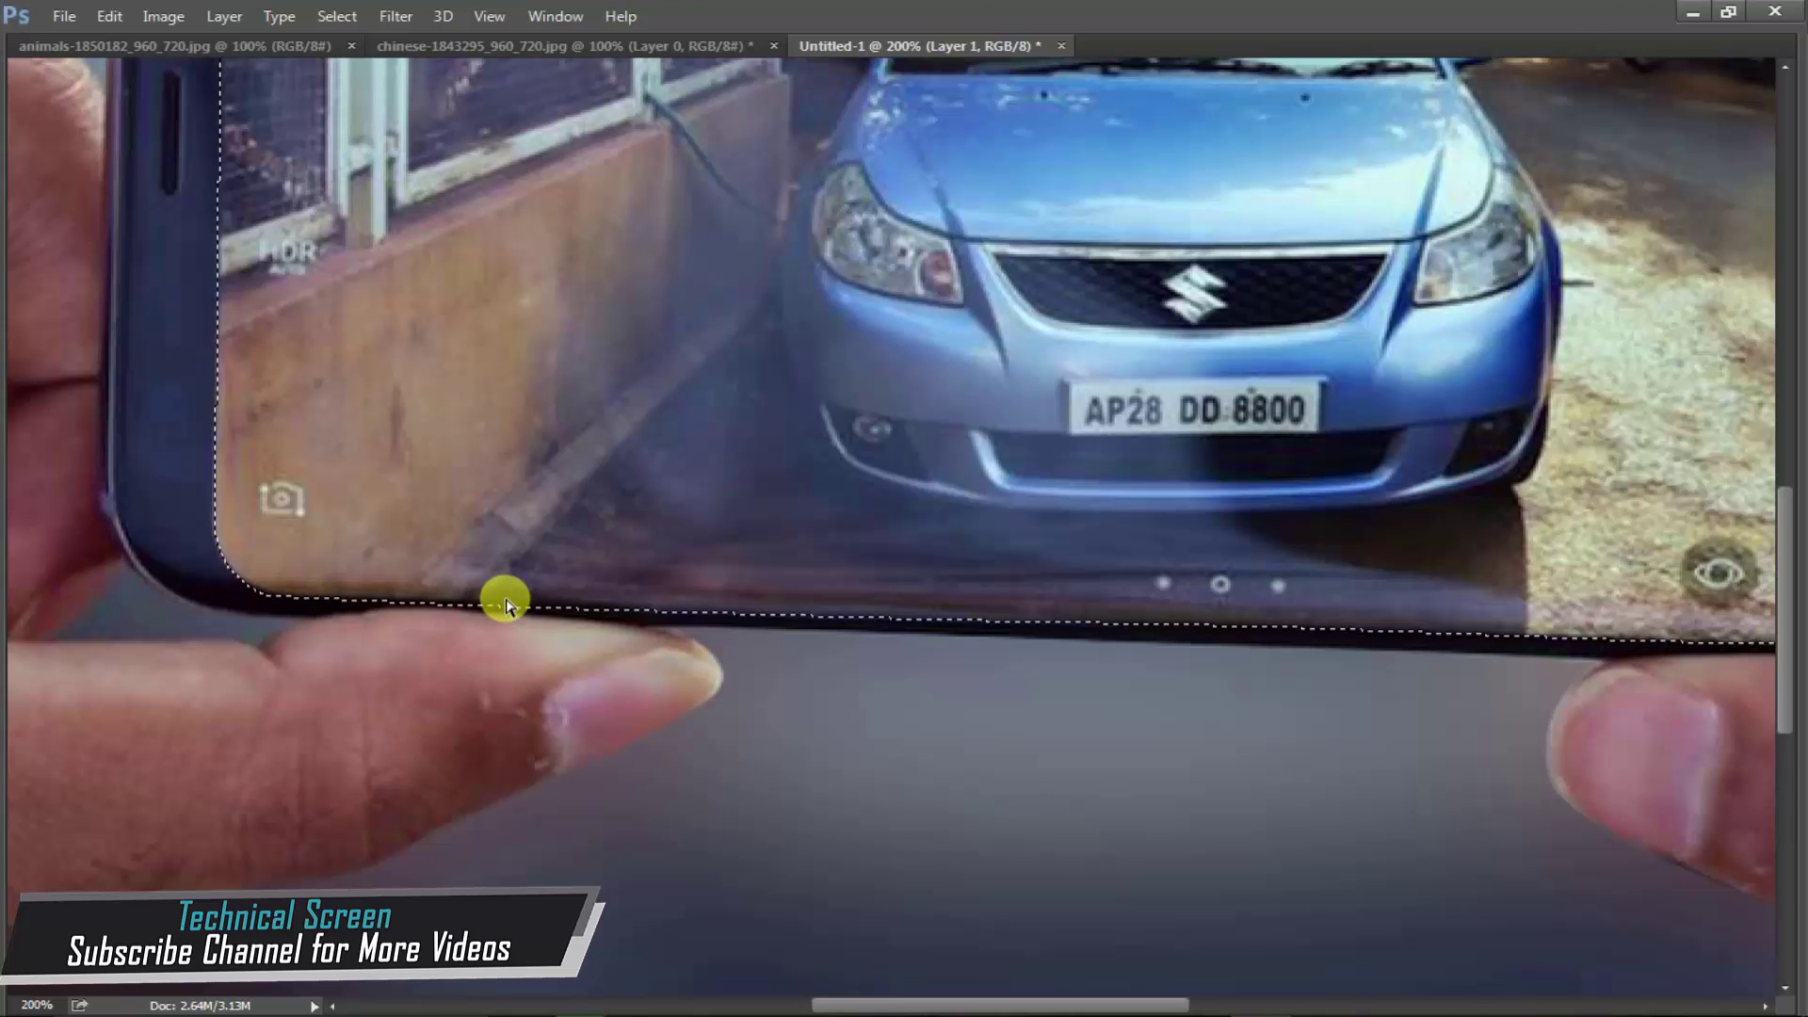
key(ctrl+0)
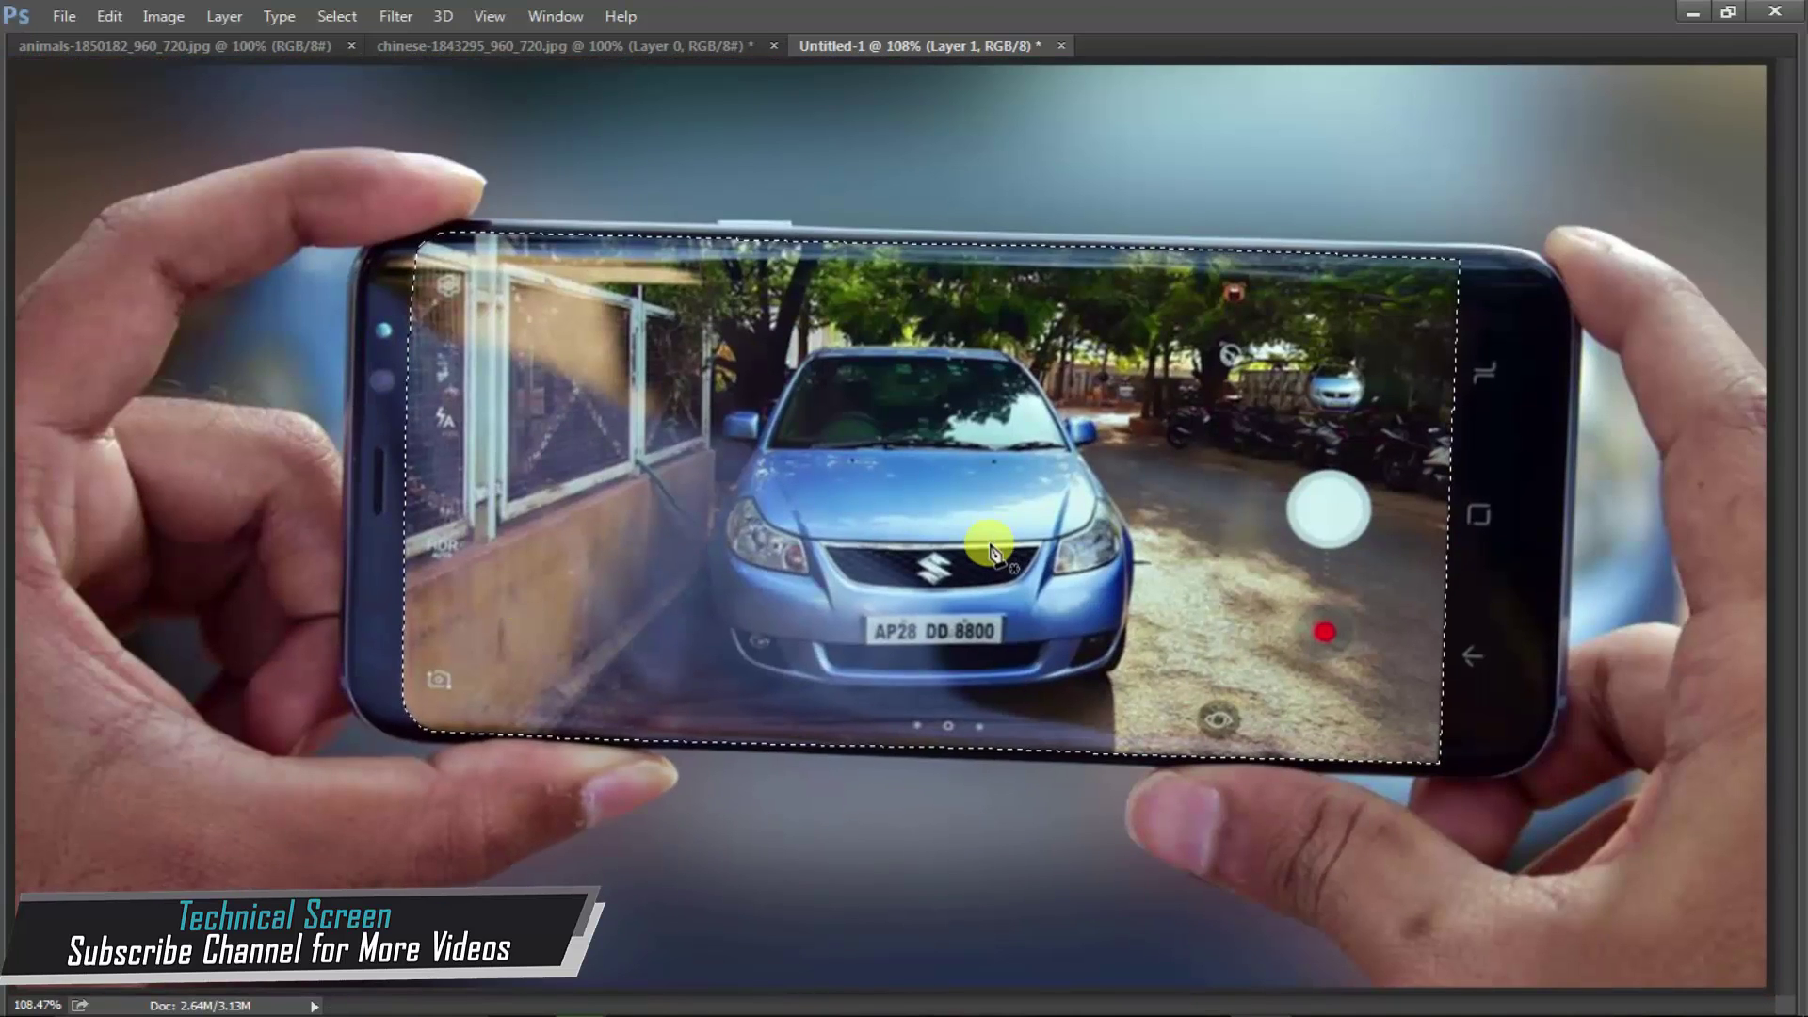
right_click(952, 412)
click(1005, 474)
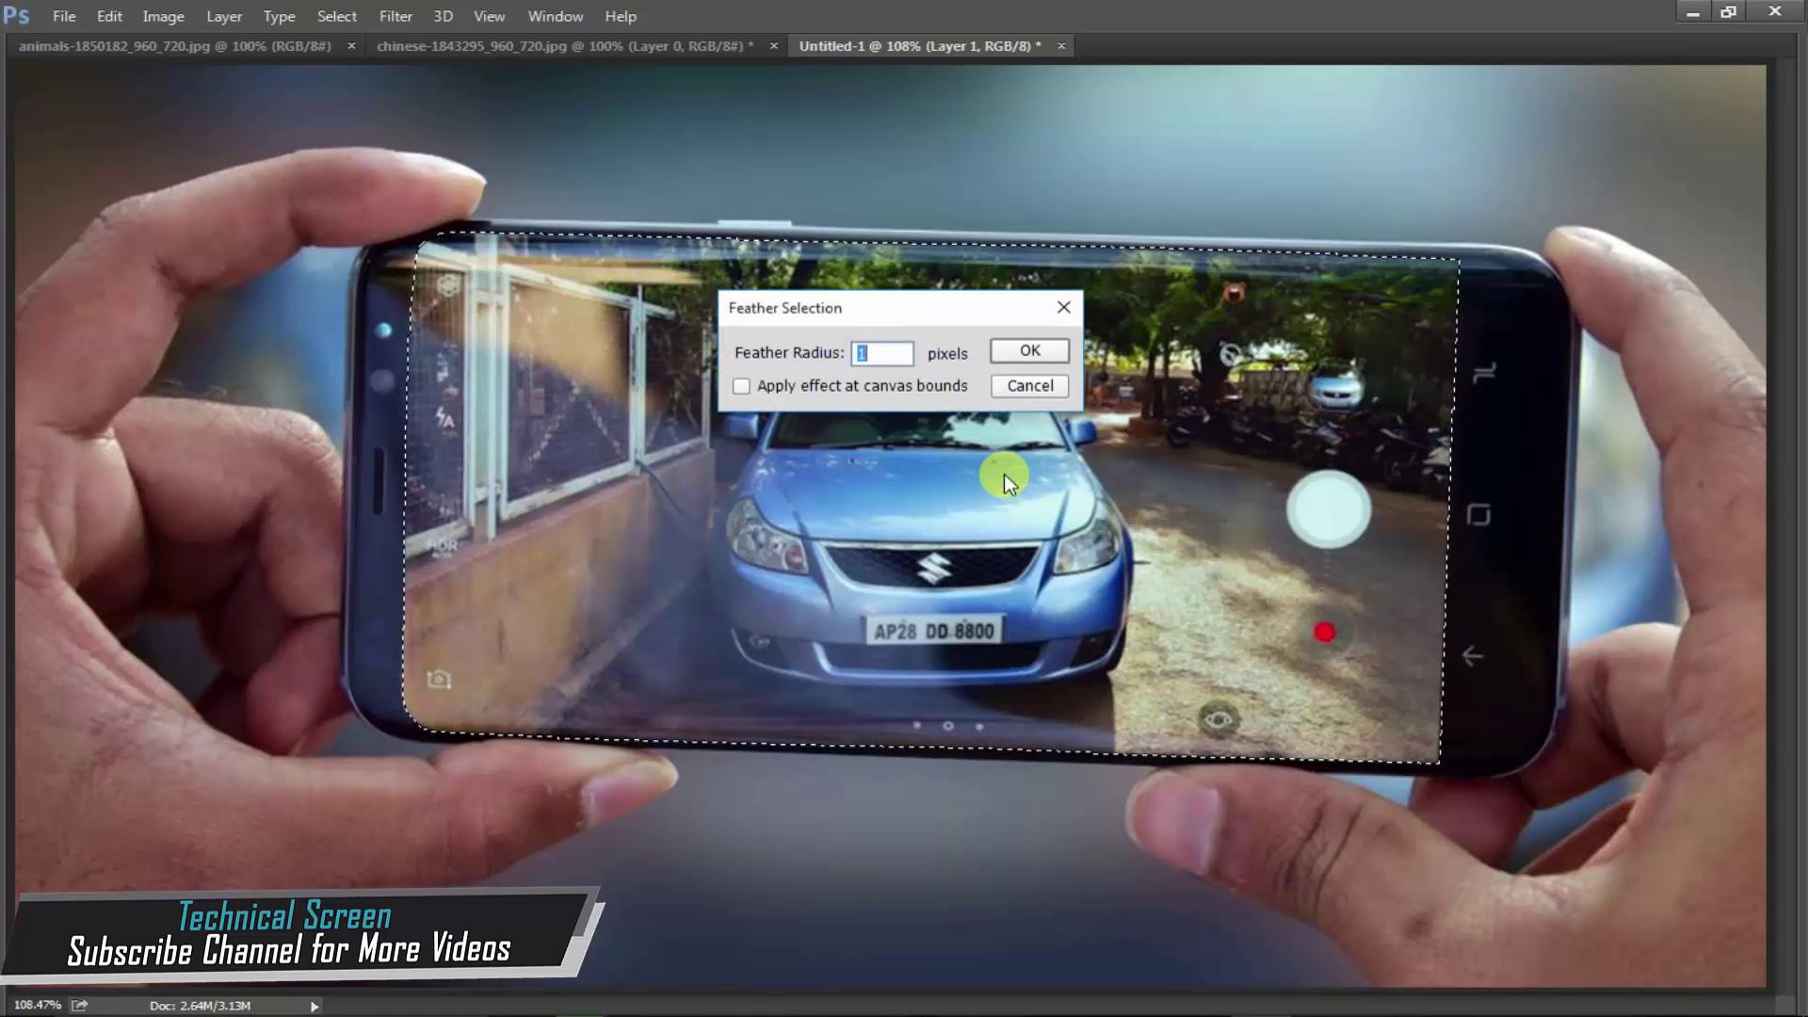
key(Return)
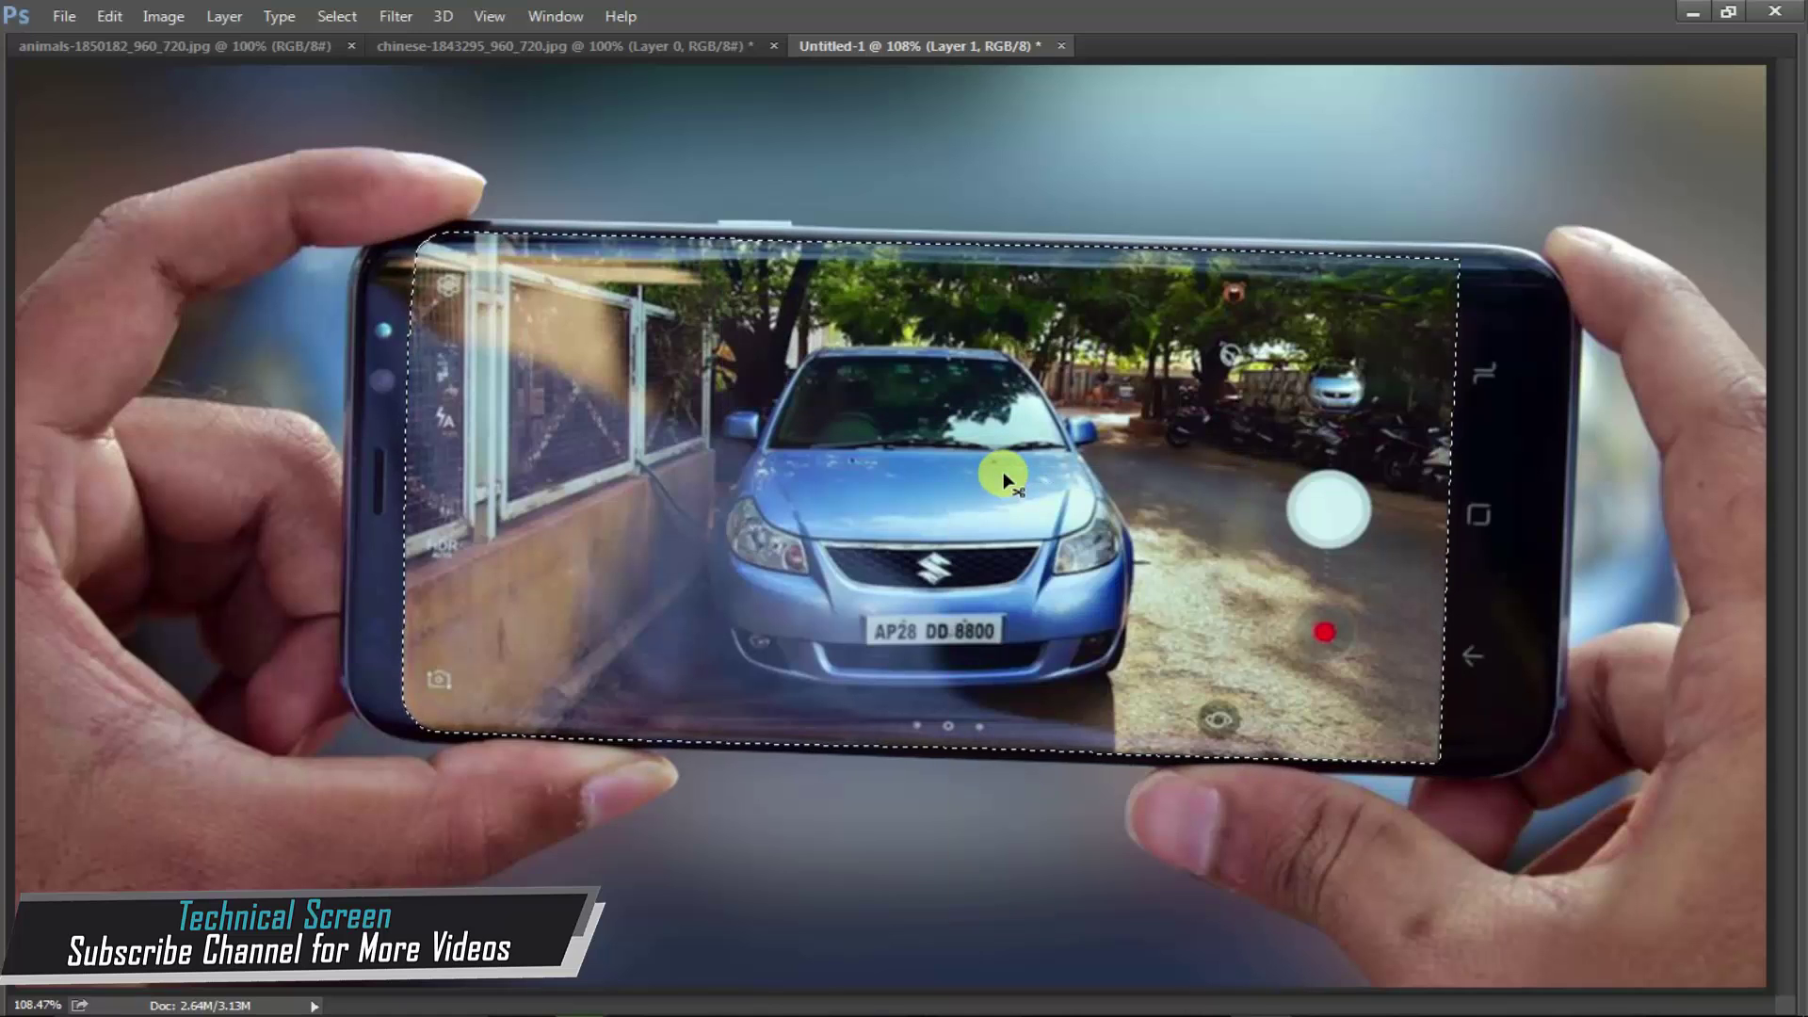
- Fill the screen selection with white on a new Layer 2, then deselect
key(Tab)
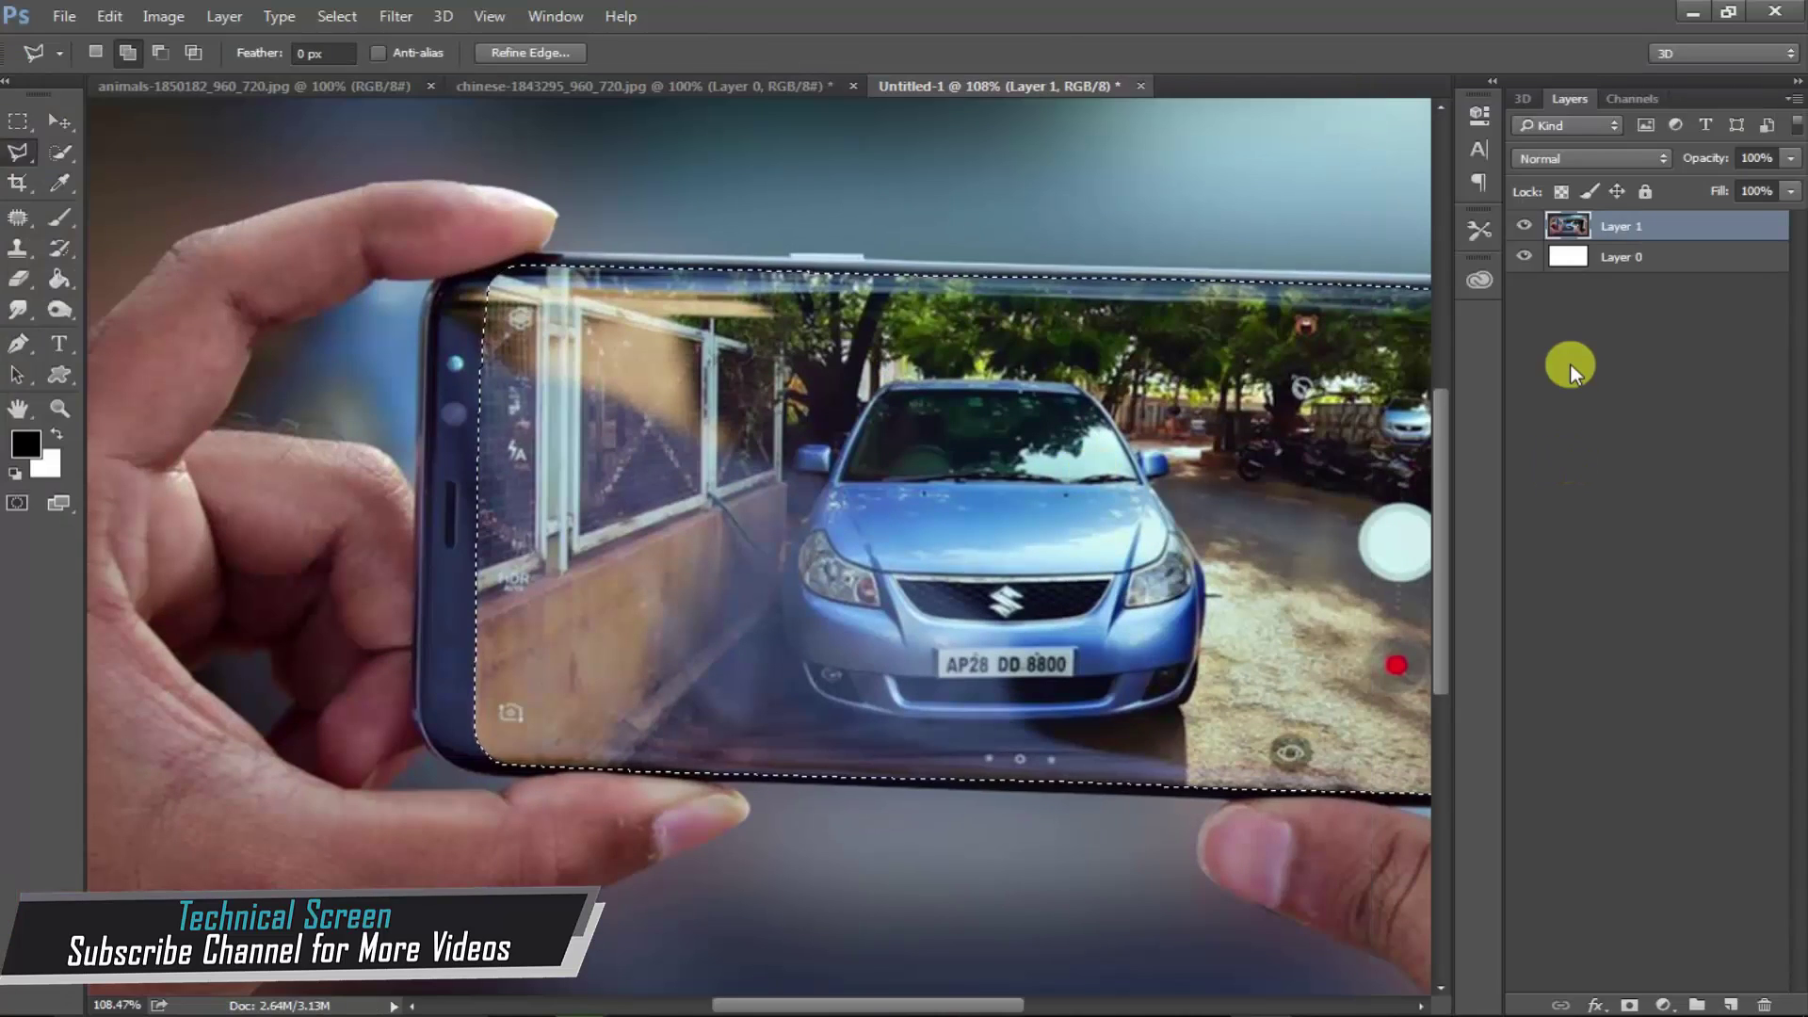
key(Delete)
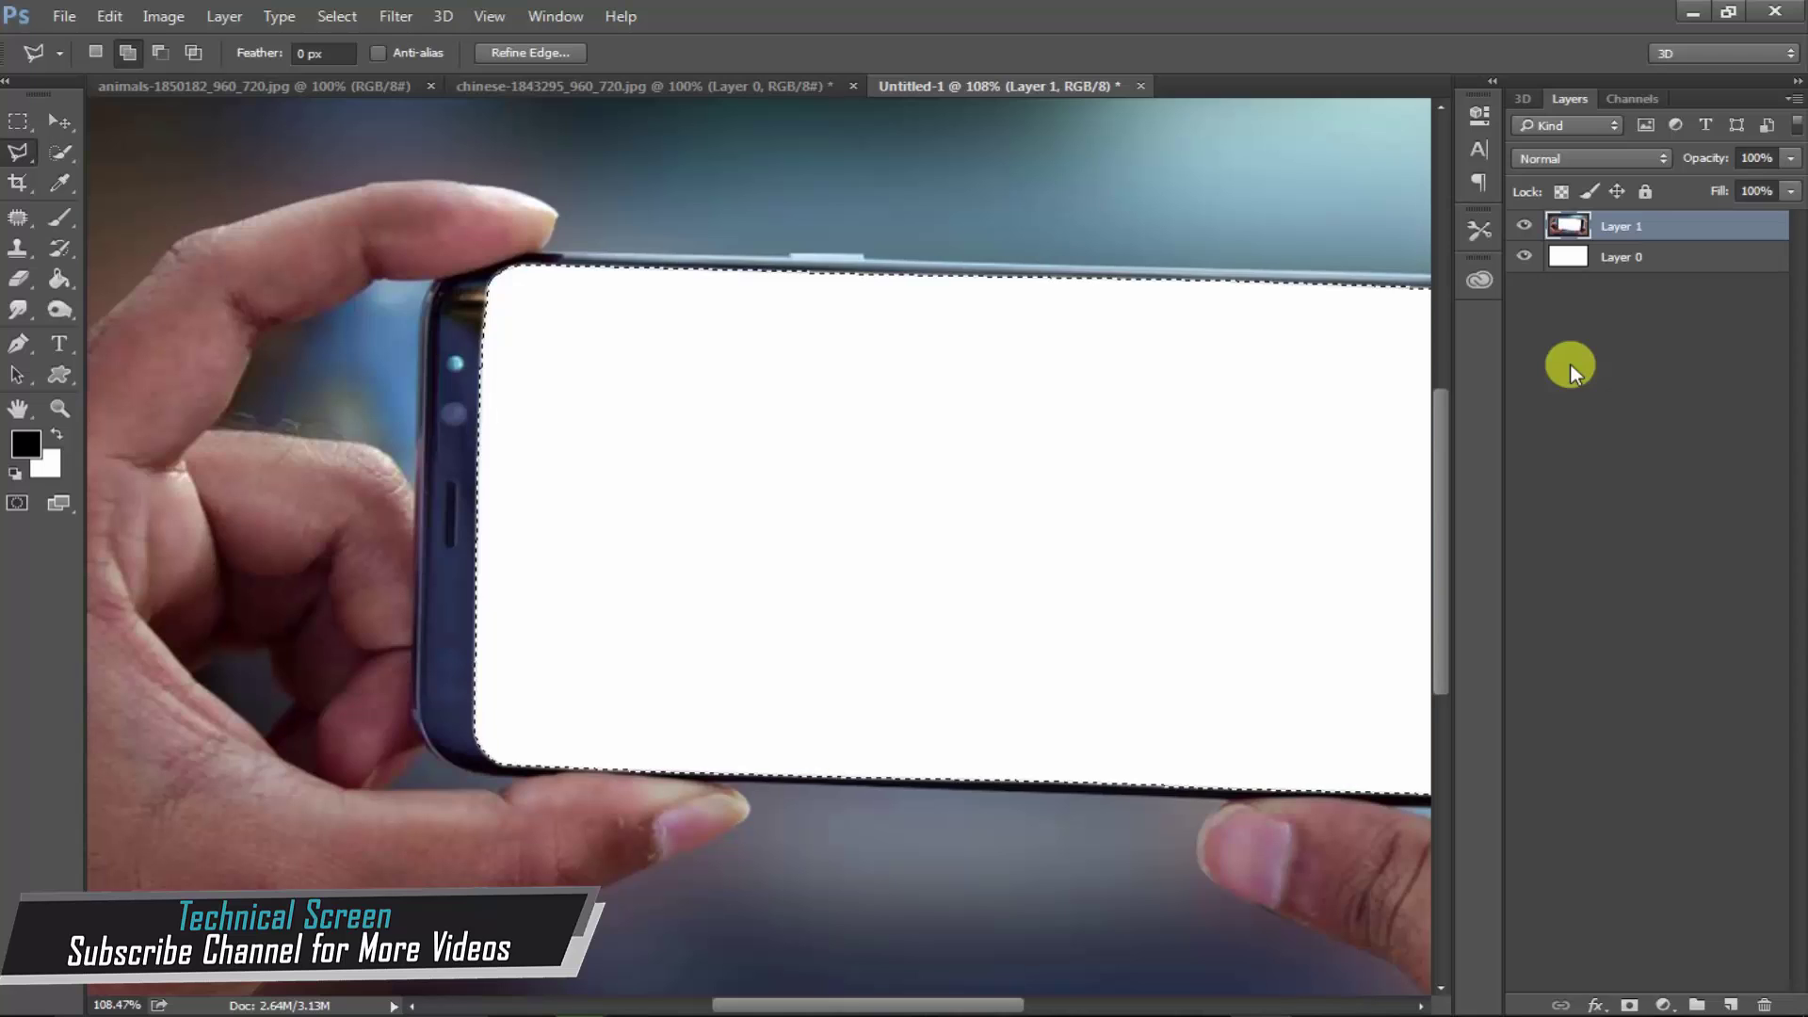
key(ctrl+z)
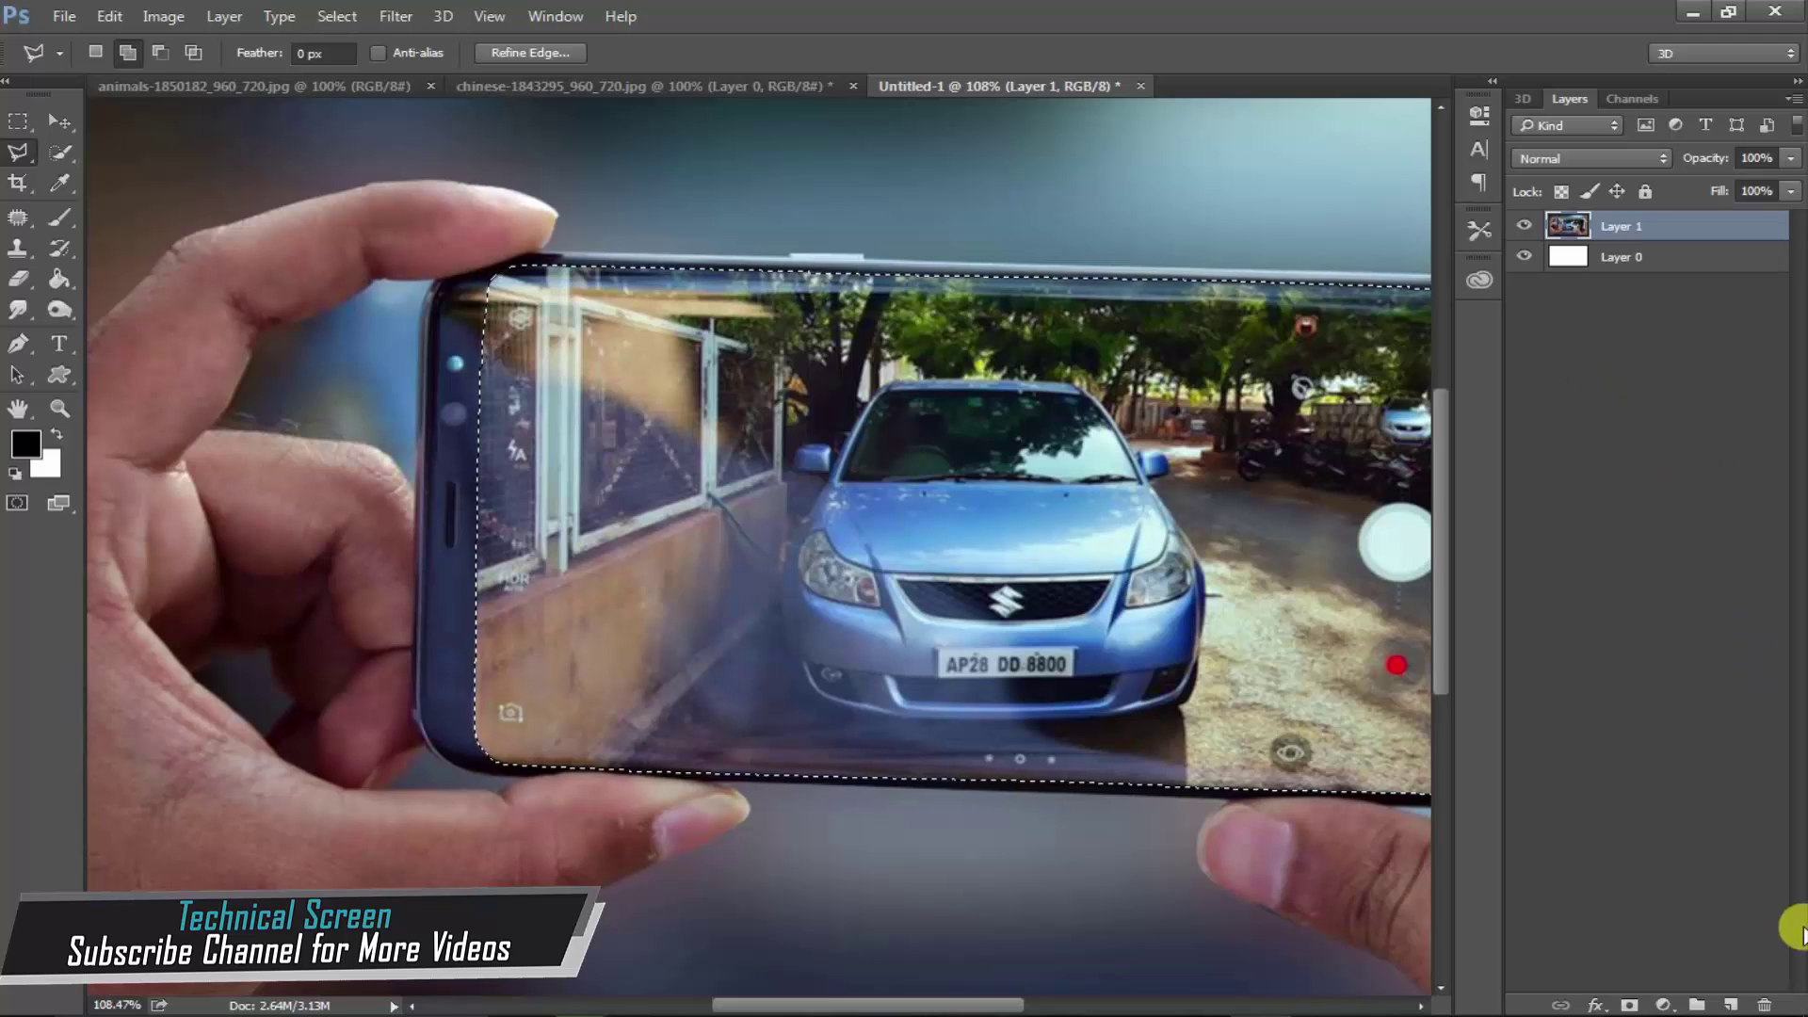
click(1731, 1005)
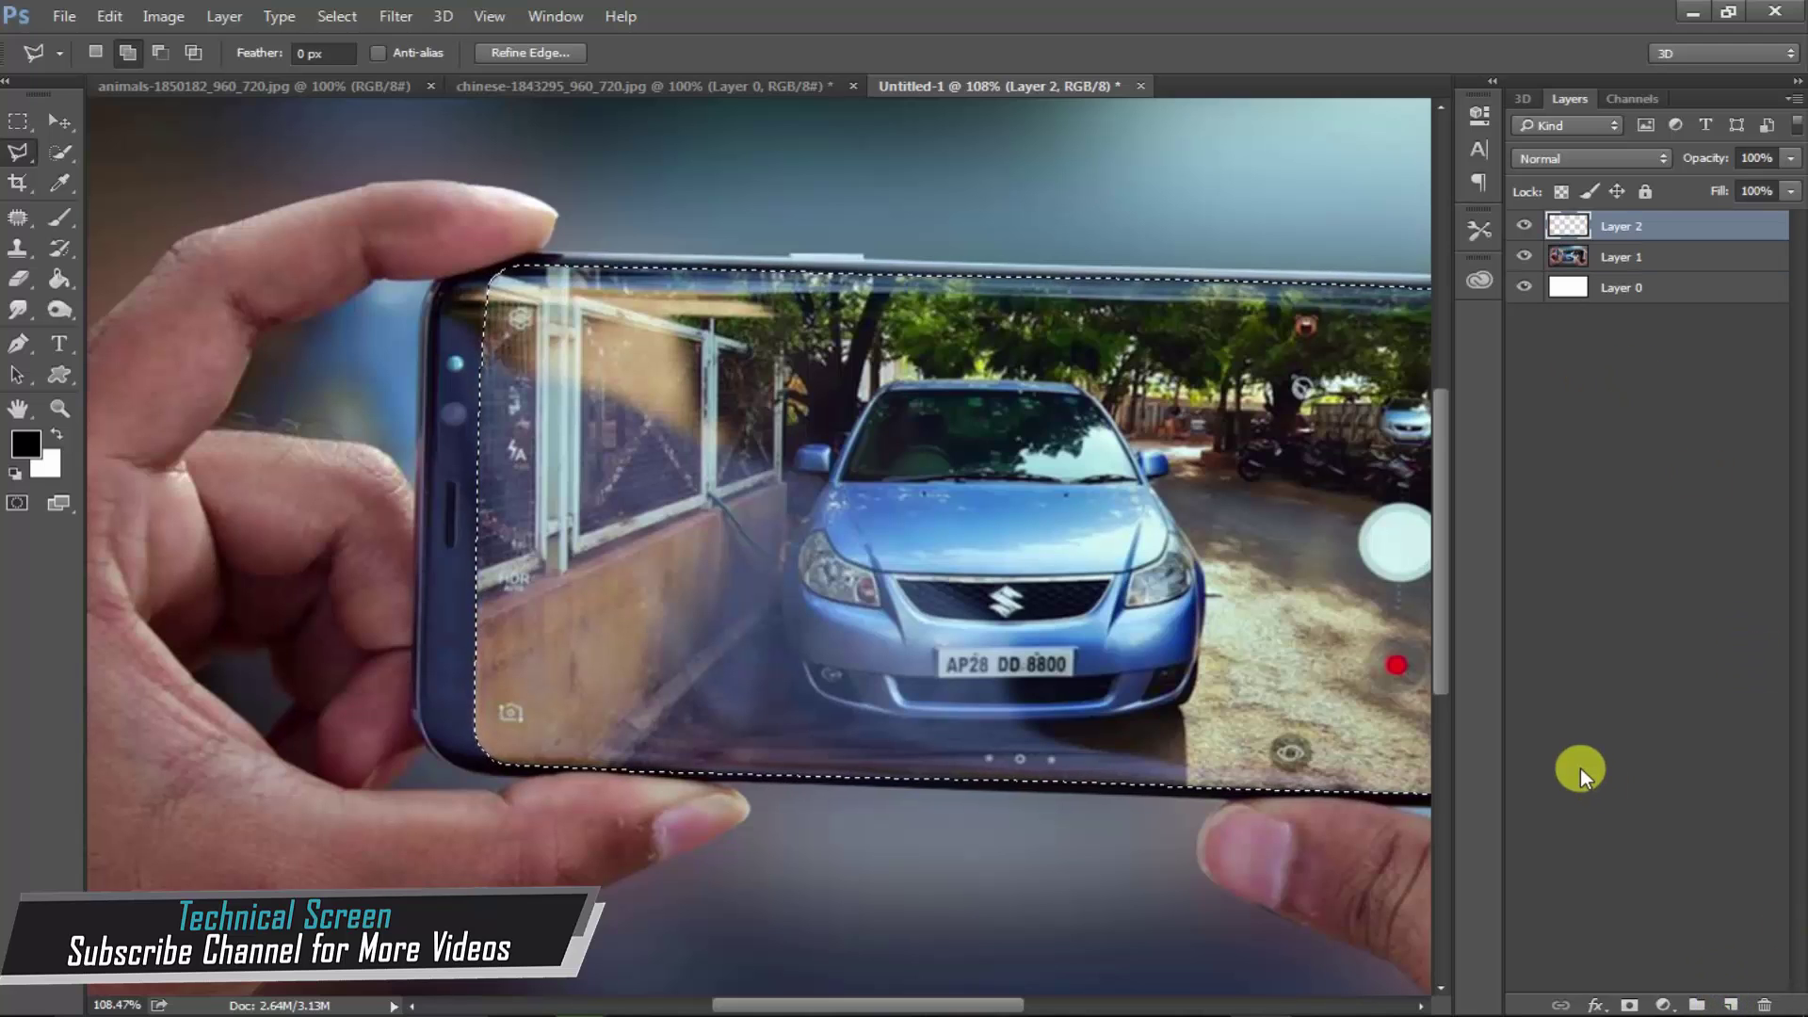
key(ctrl+BackSpace)
key(ctrl+d)
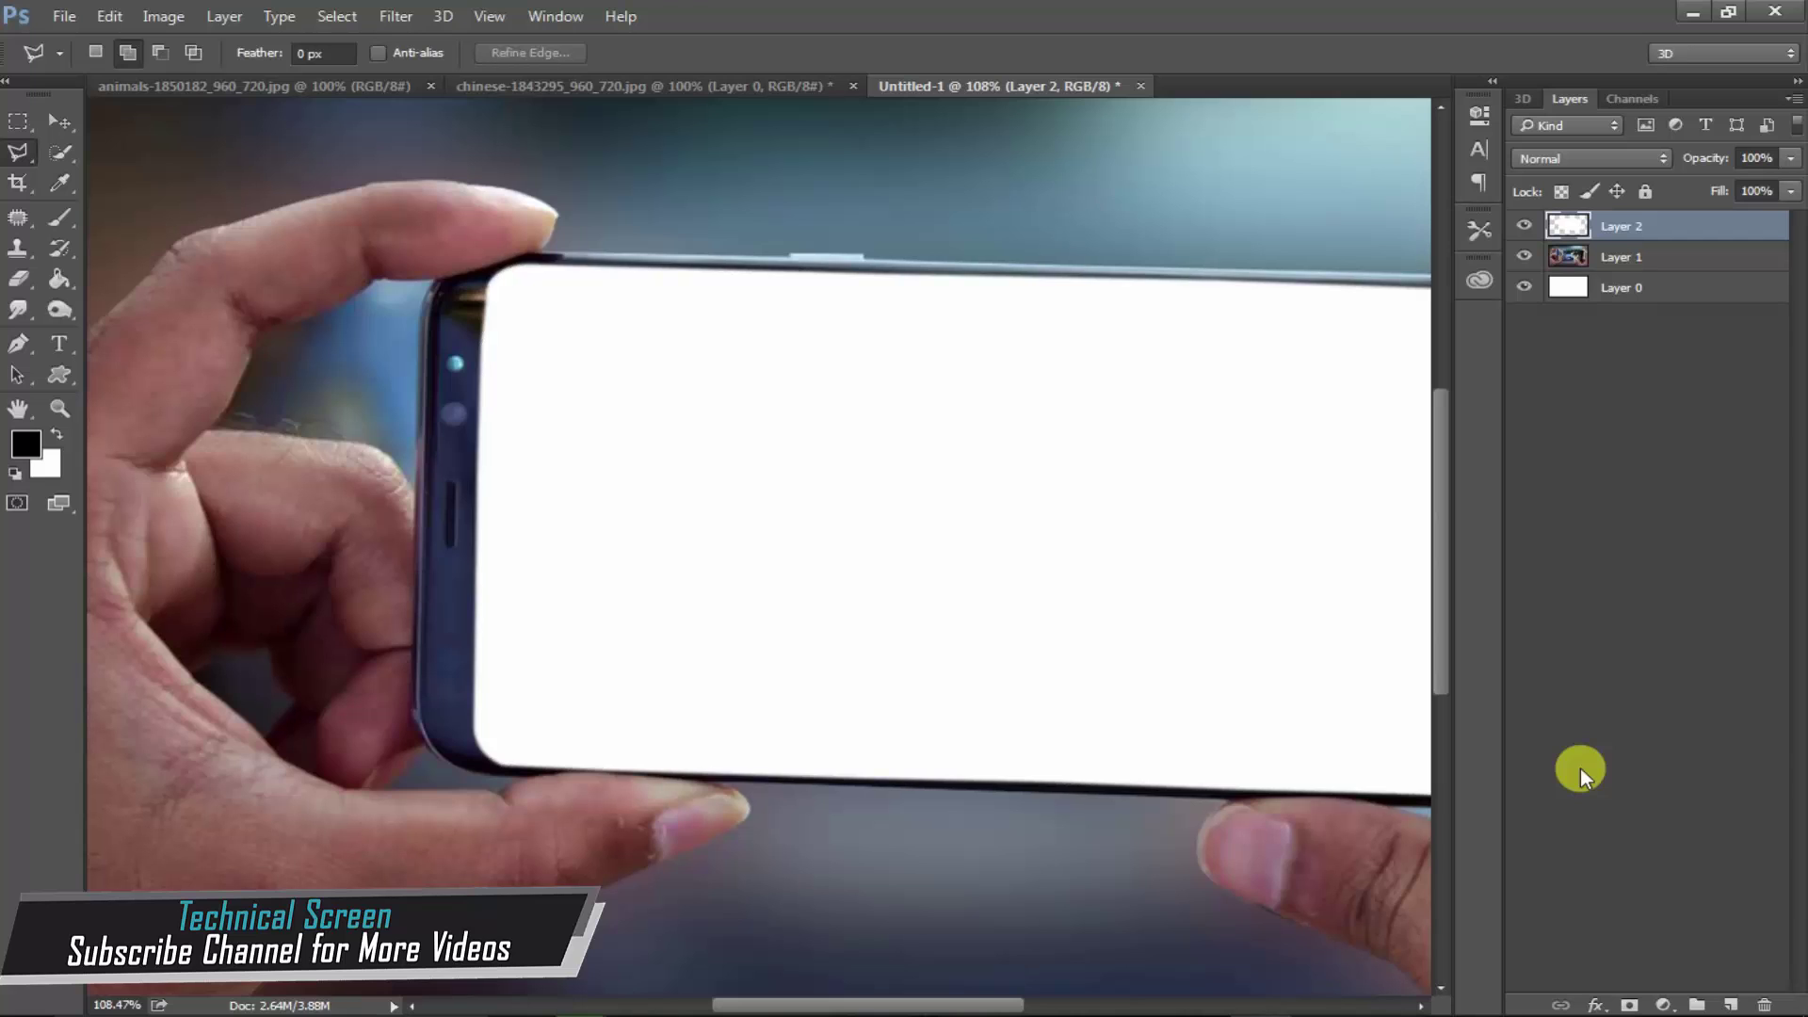
alt+scroll(1279, 608, down, 2)
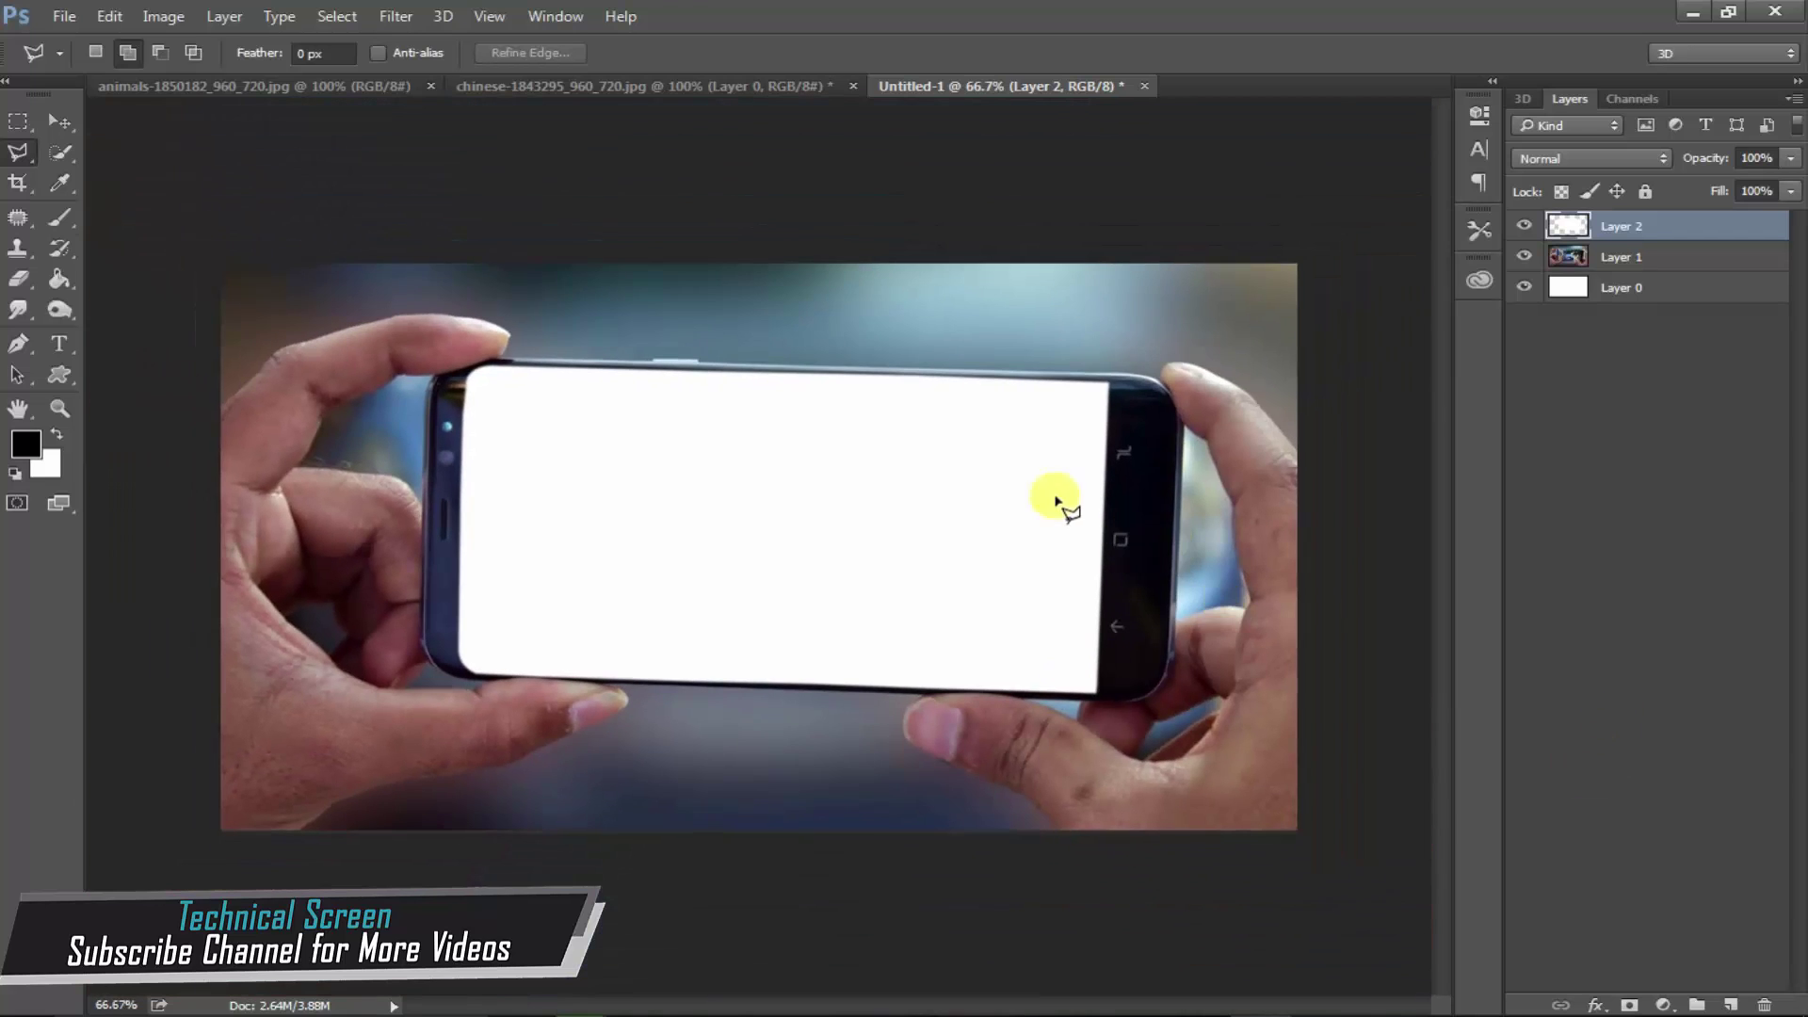
- Drag the waterfall photo into the composite as Layer 3 at 49% opacity
key(v)
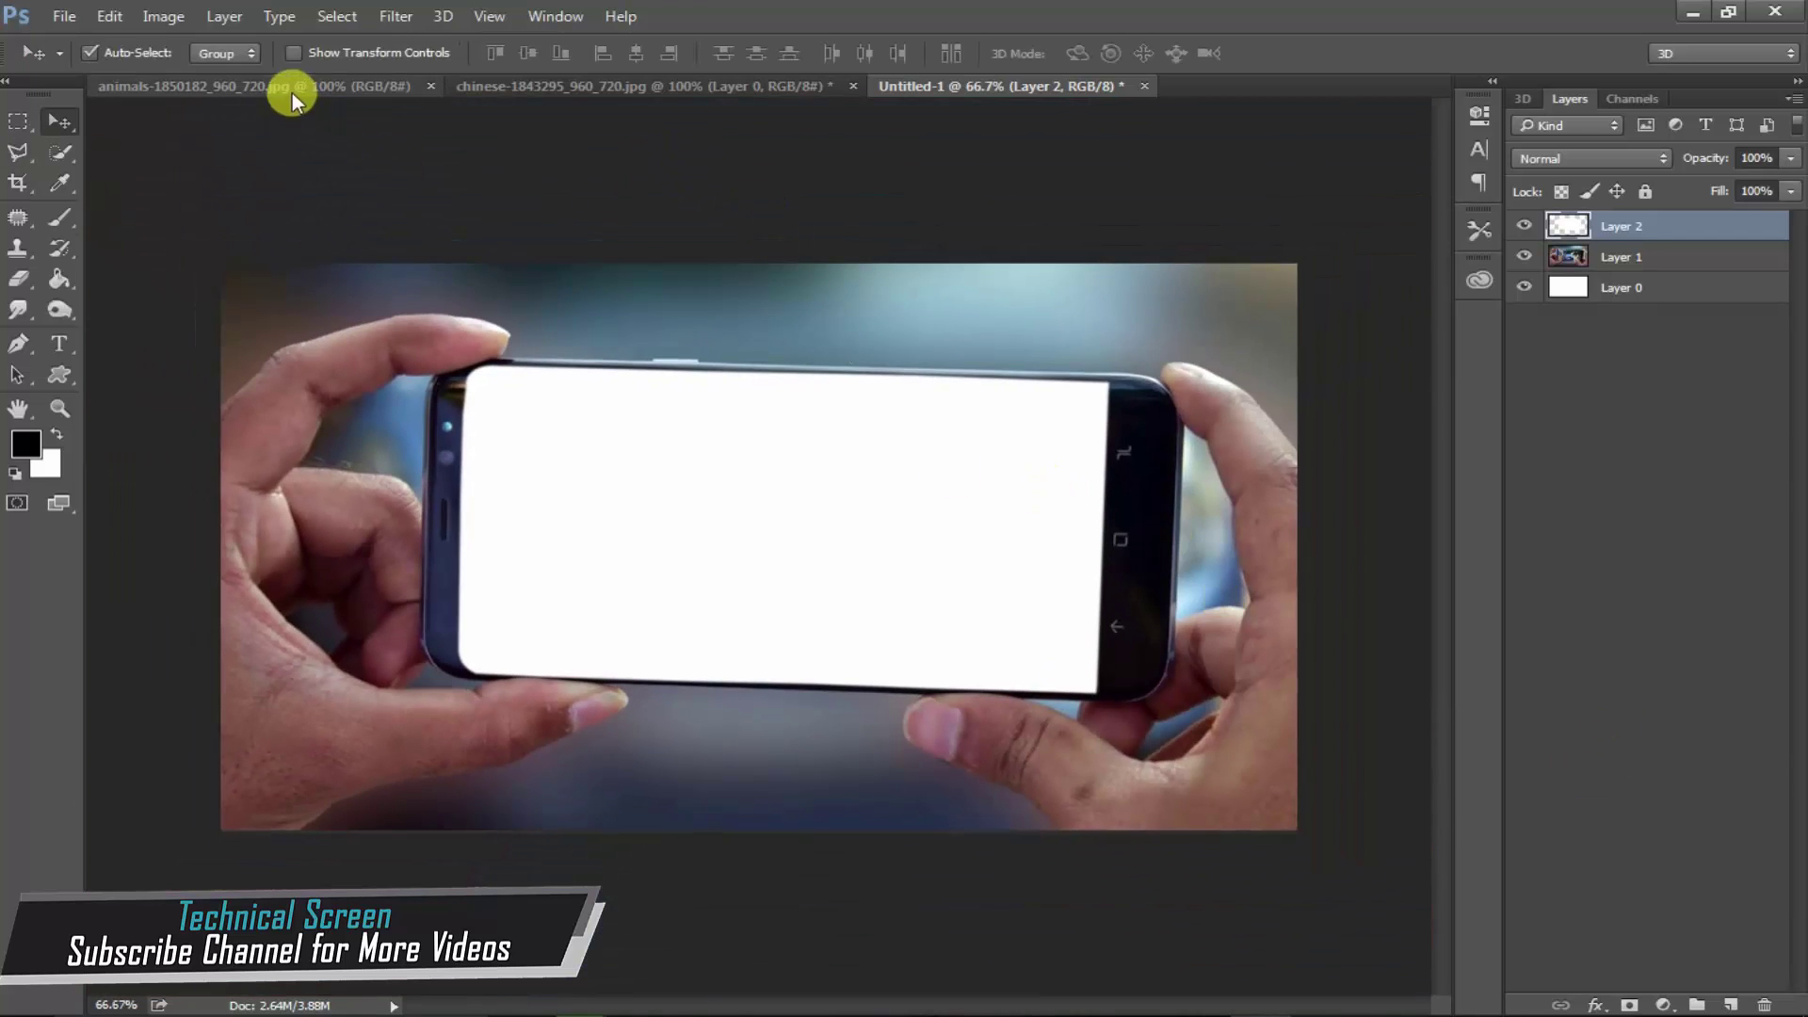
click(629, 89)
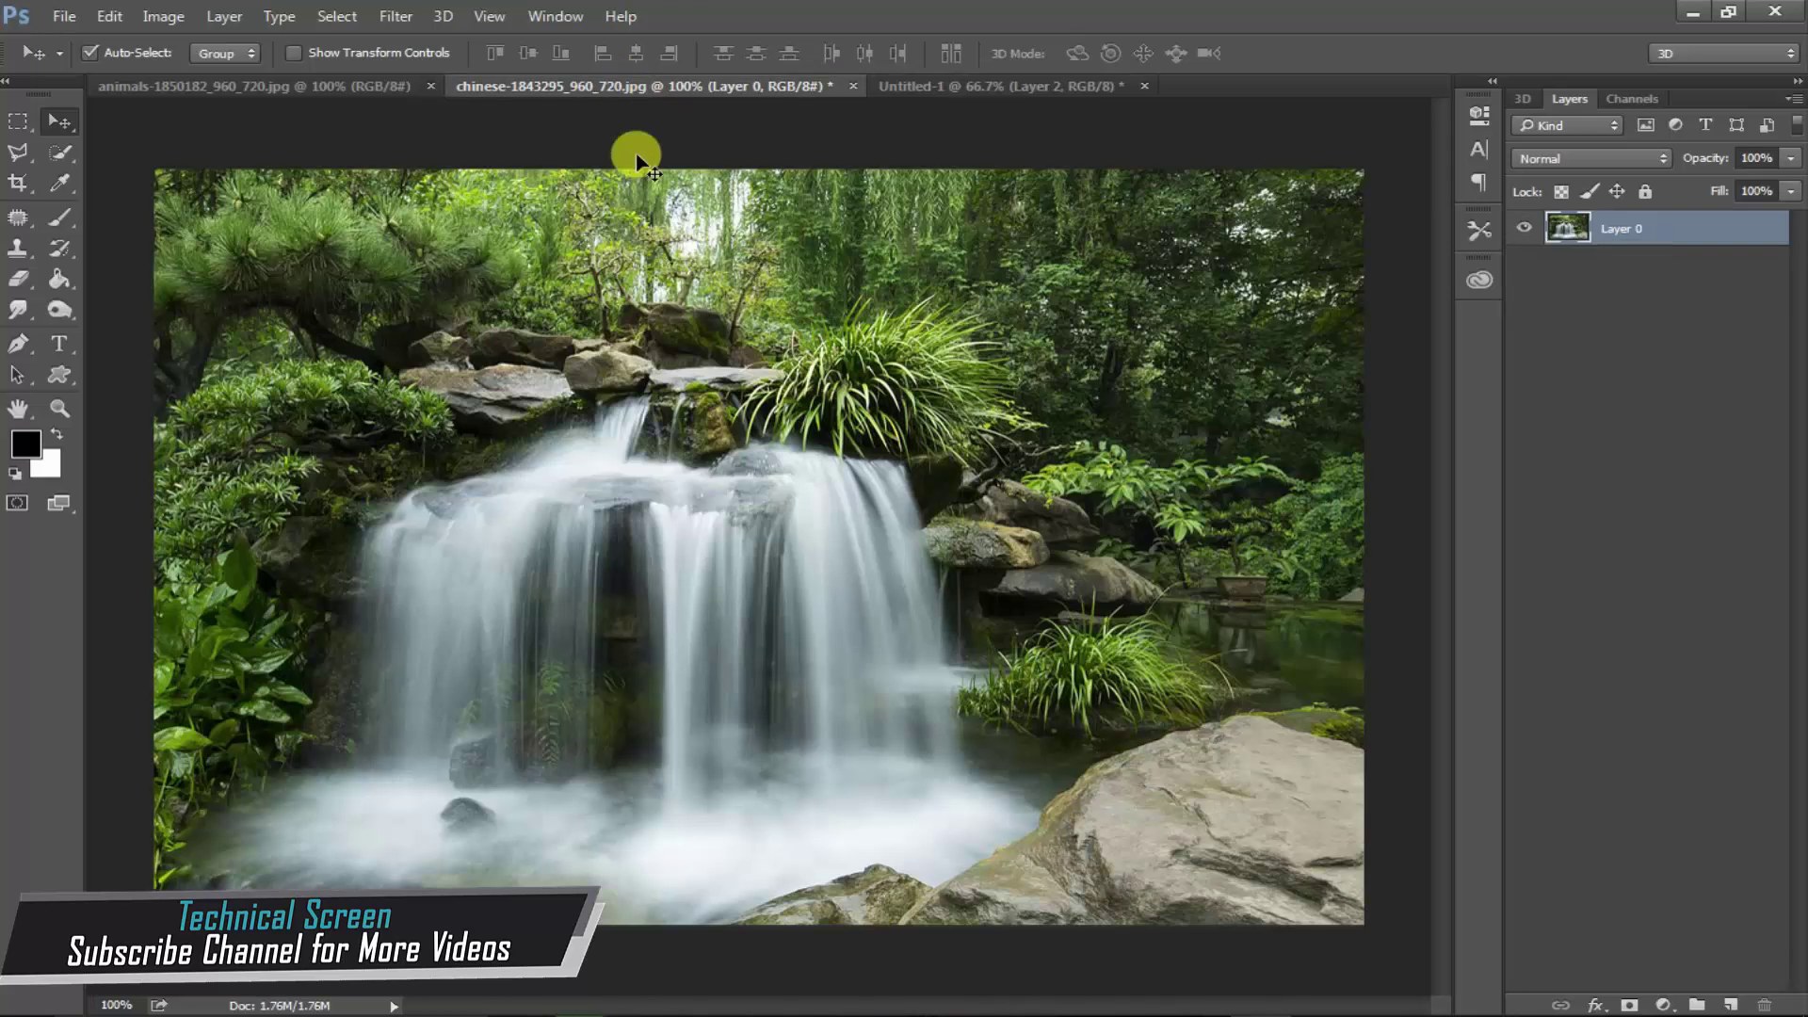
mouse_move(612, 476)
mouse_down()
mouse_move(1061, 97)
mouse_move(918, 534)
mouse_move(1008, 584)
mouse_up()
click(1790, 158)
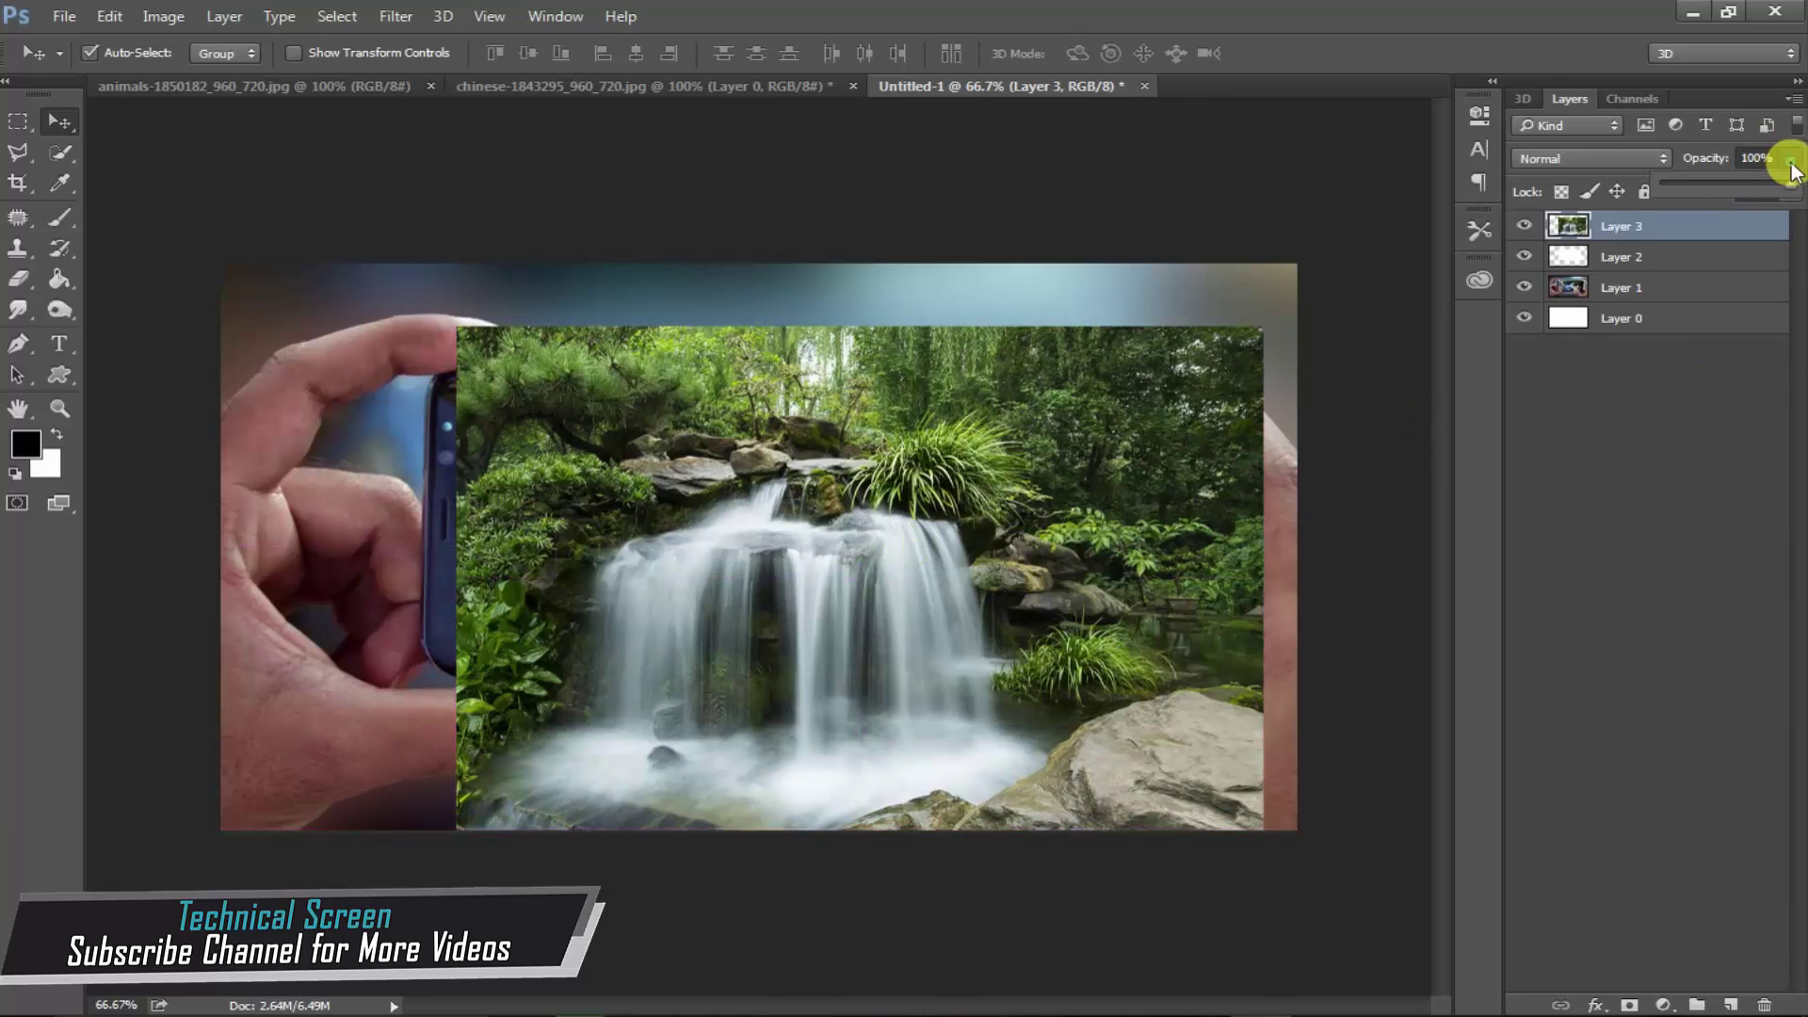
drag(1731, 192, 1727, 198)
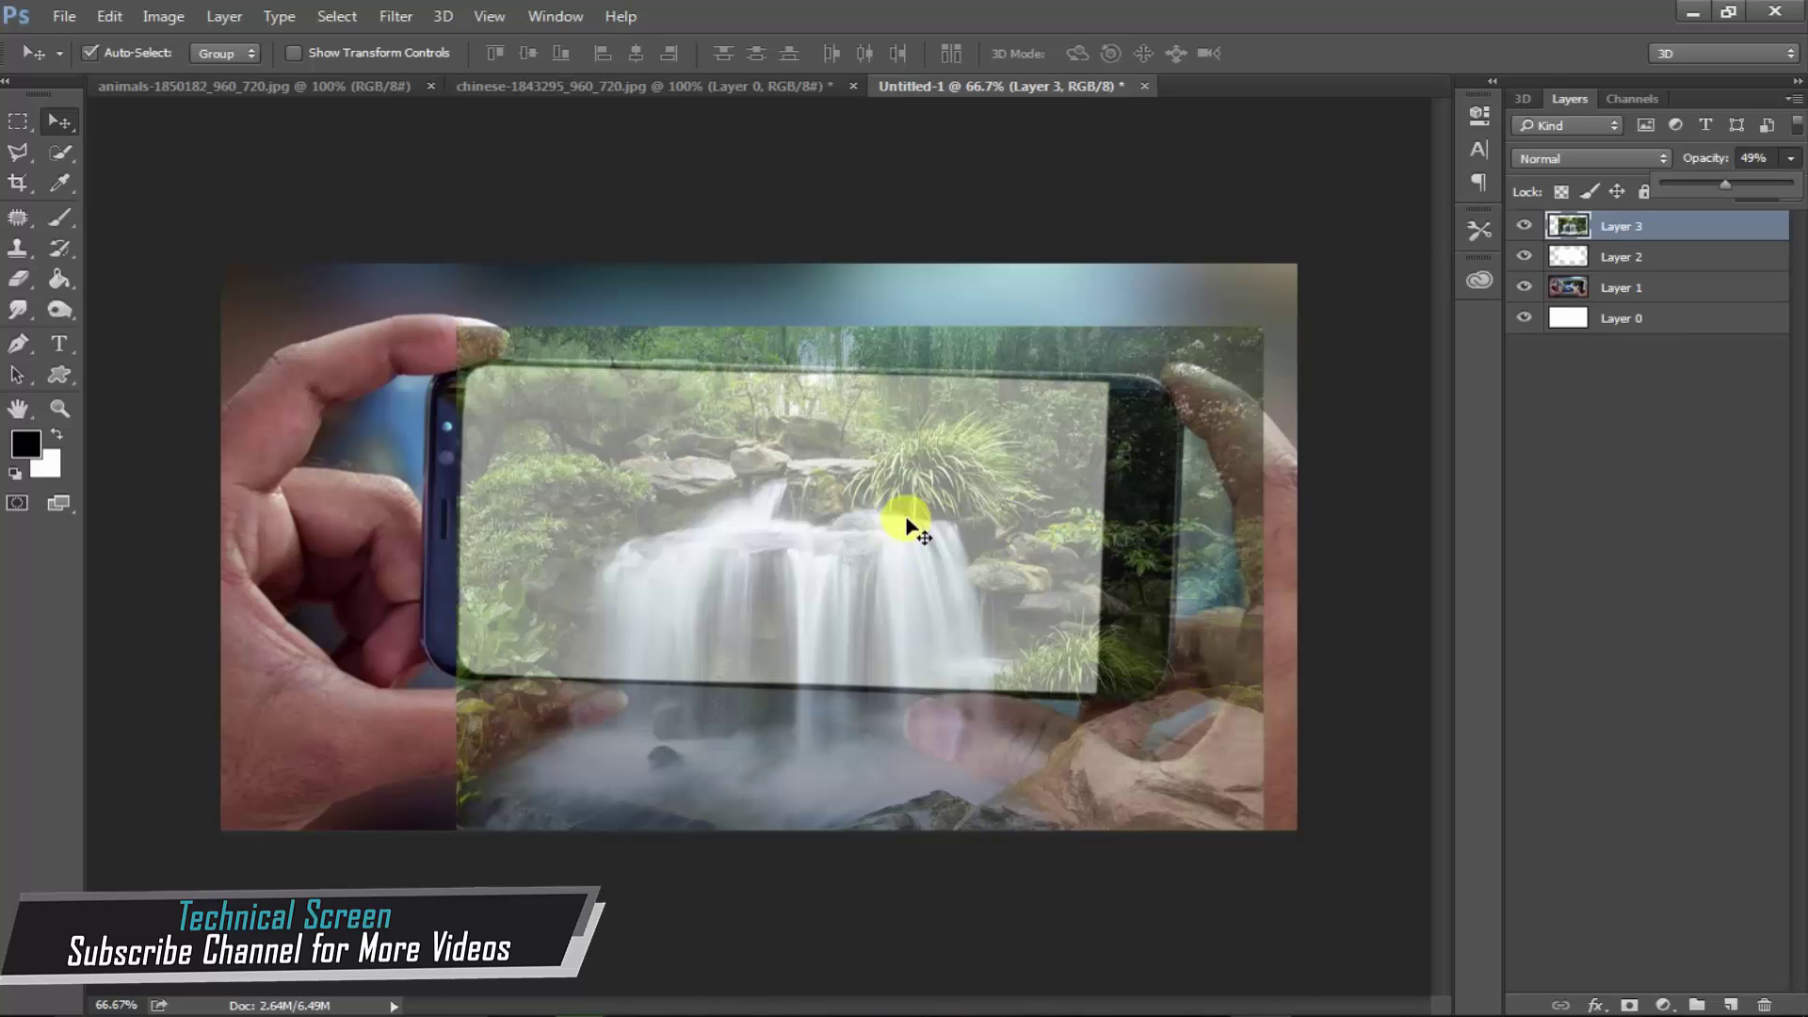
- Enlarge and move the waterfall over the phone, then clip it to the white screen layer
key(ctrl+t)
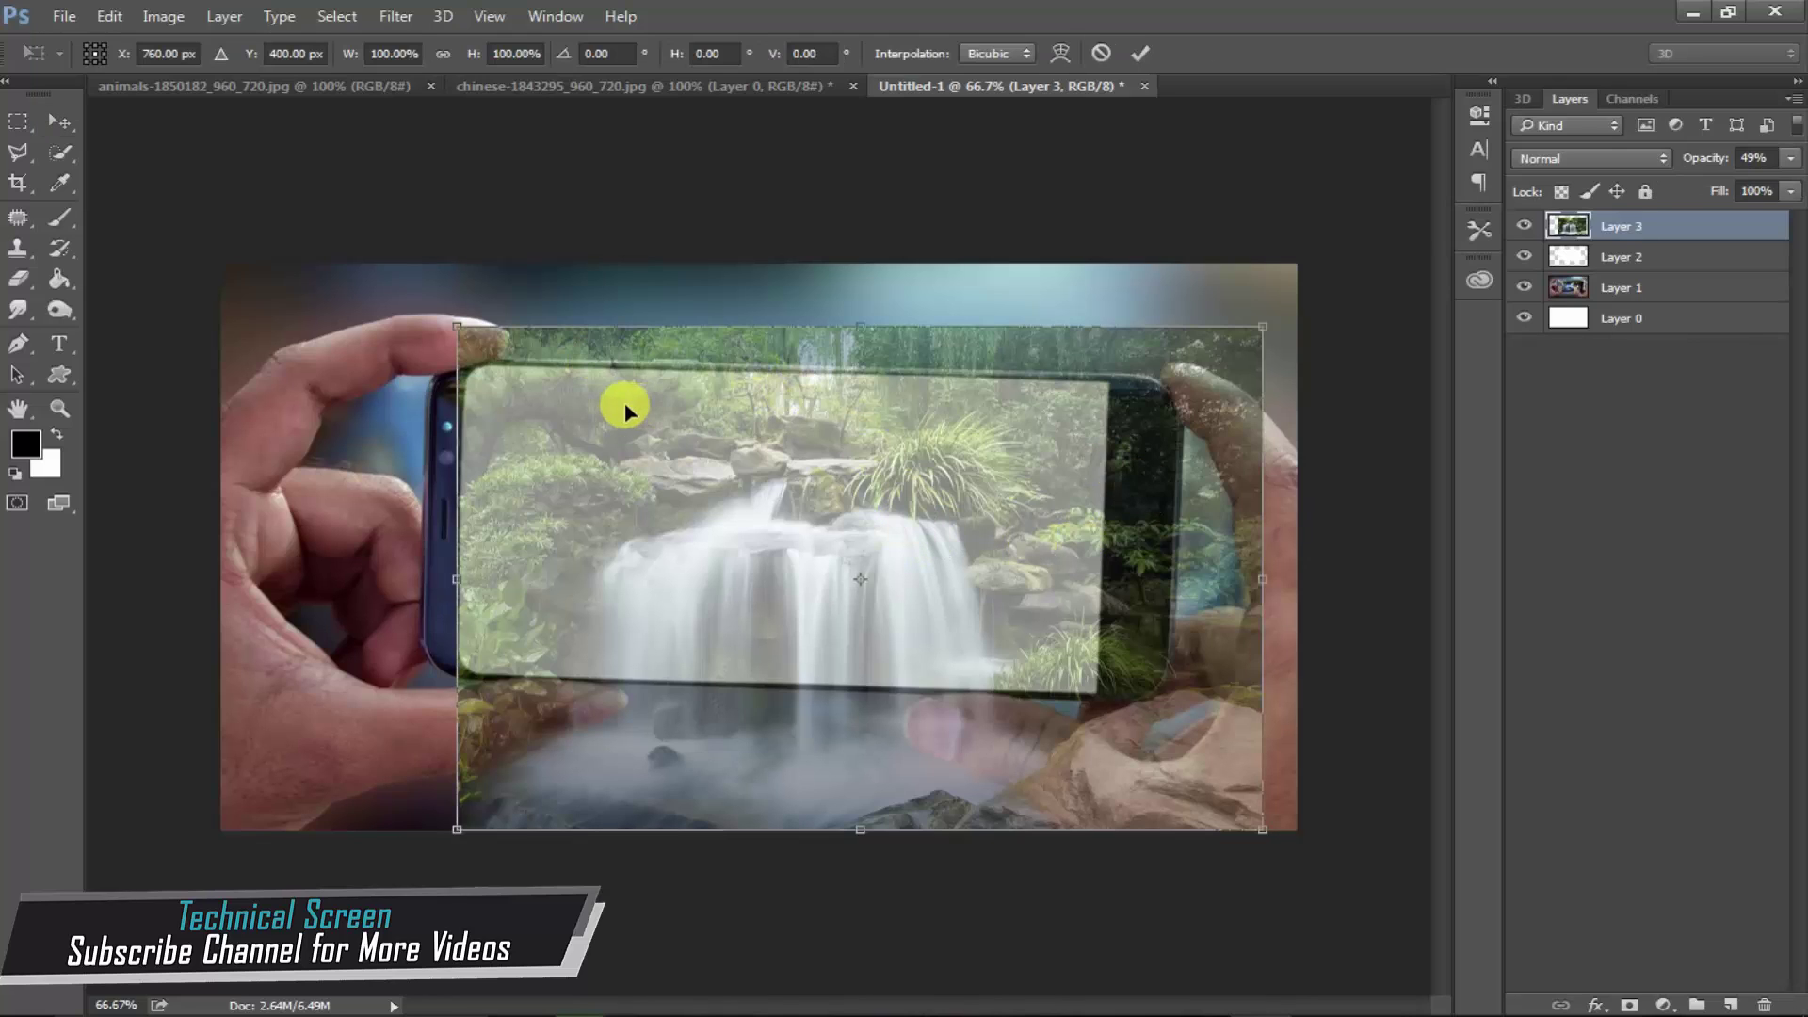
drag(450, 324, 444, 319)
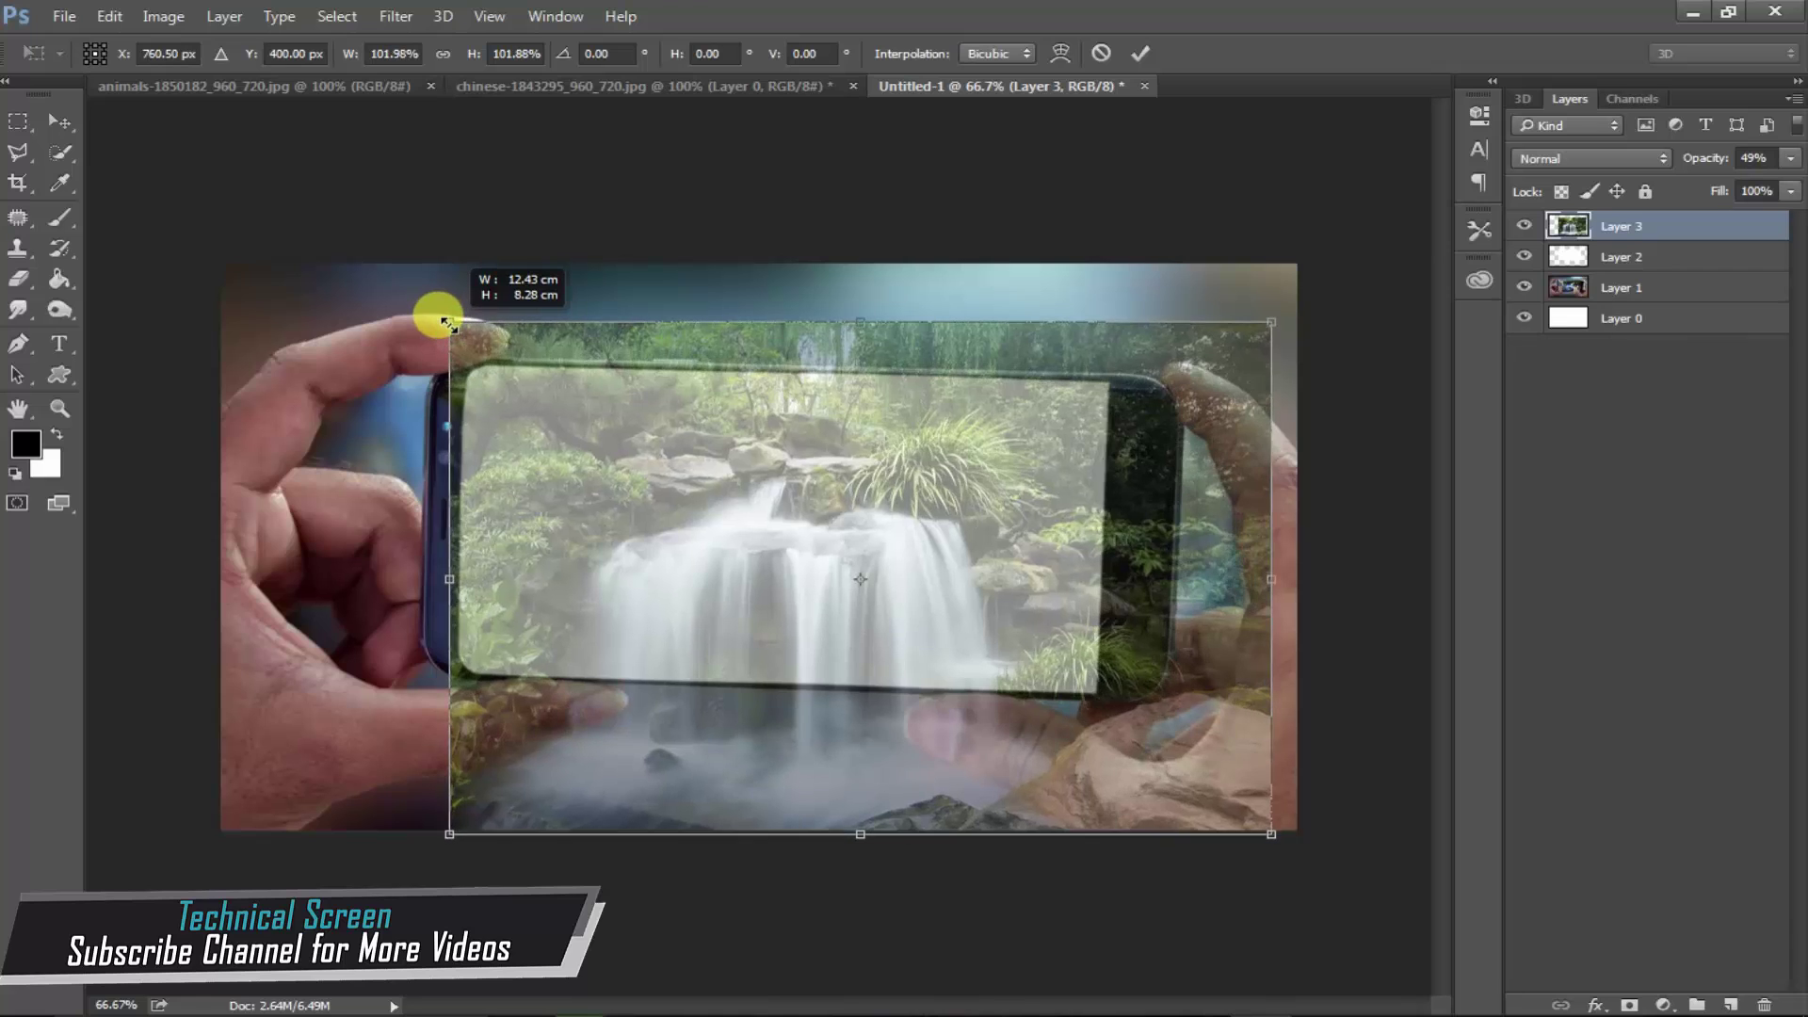
mouse_move(799, 619)
mouse_down()
mouse_move(793, 567)
mouse_move(789, 582)
mouse_up()
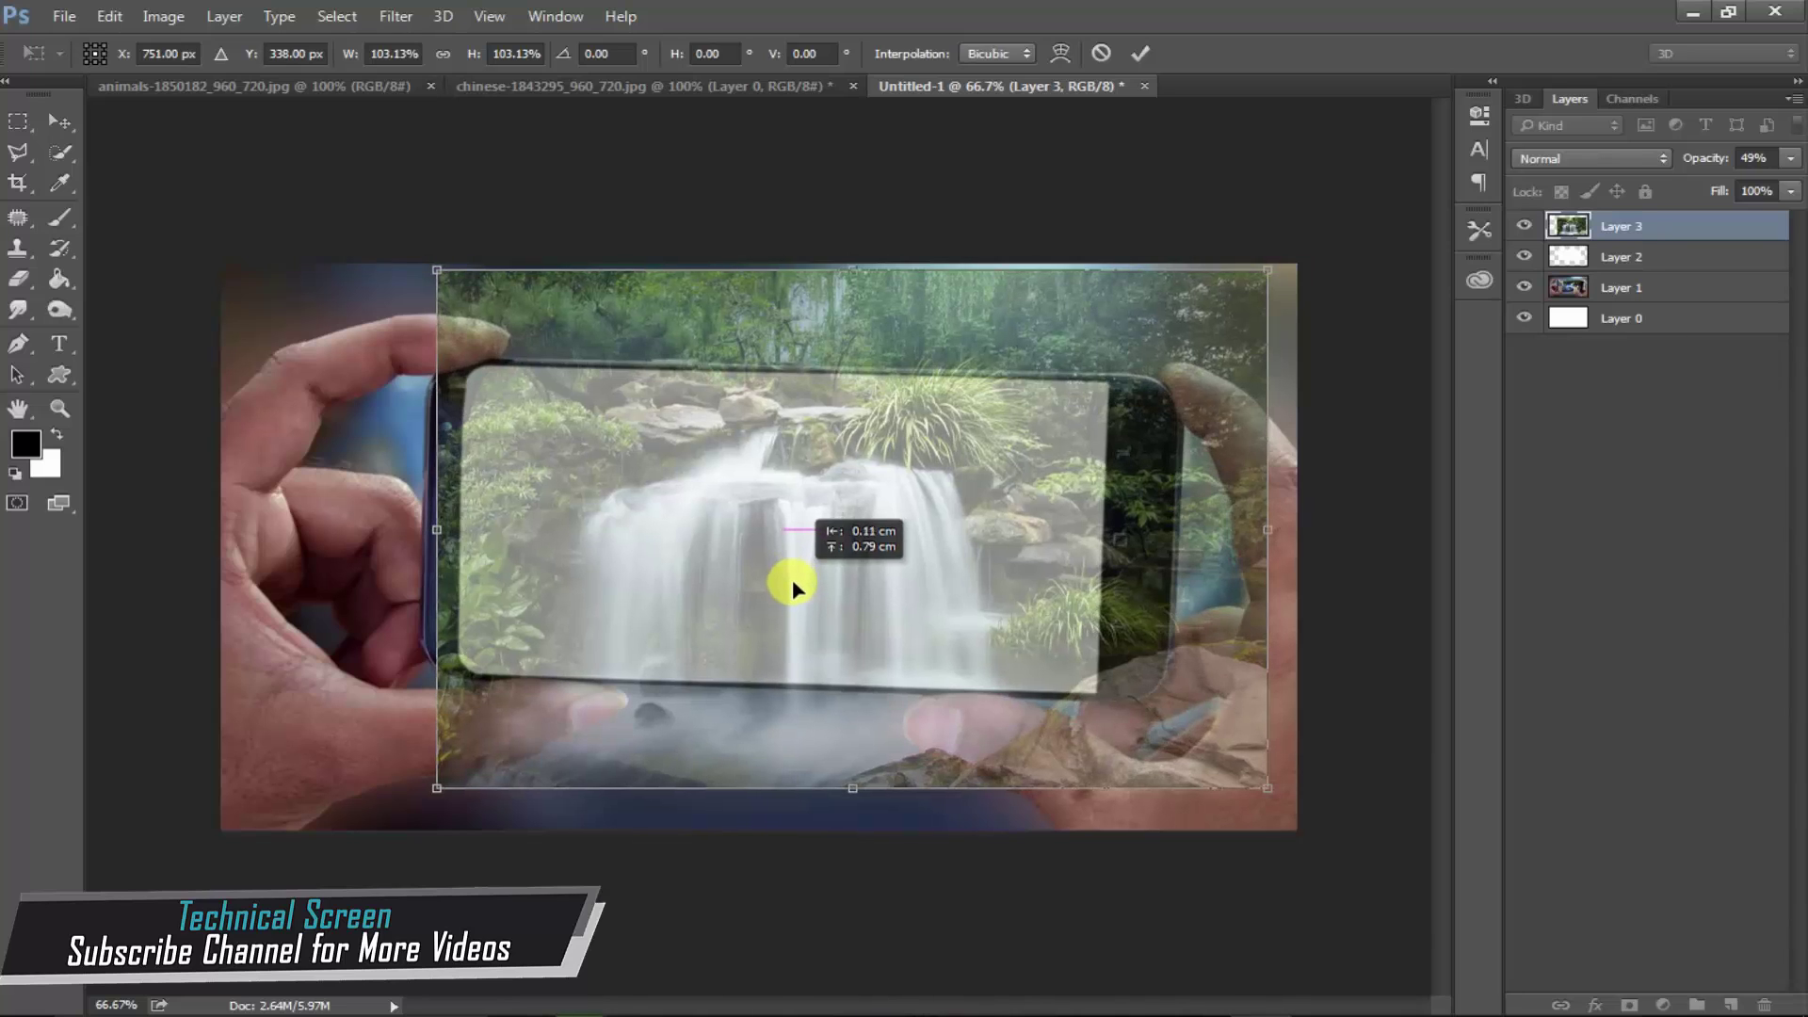
key(Return)
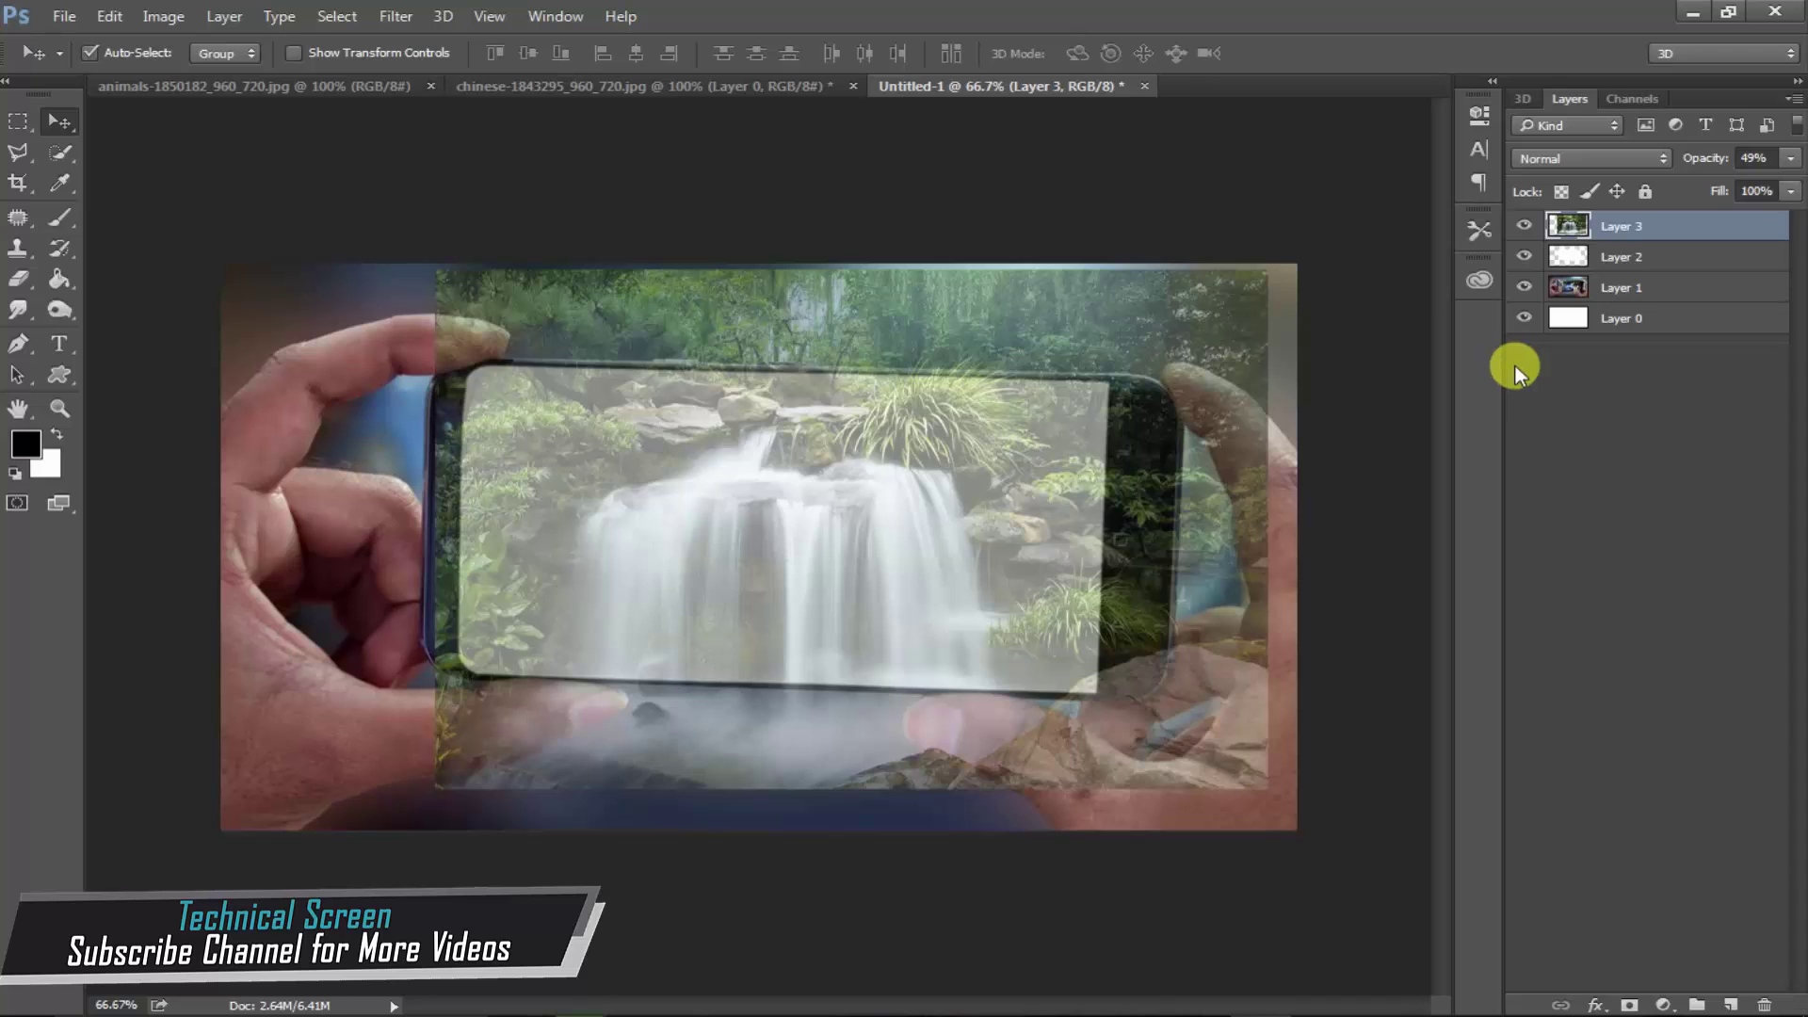
right_click(1629, 229)
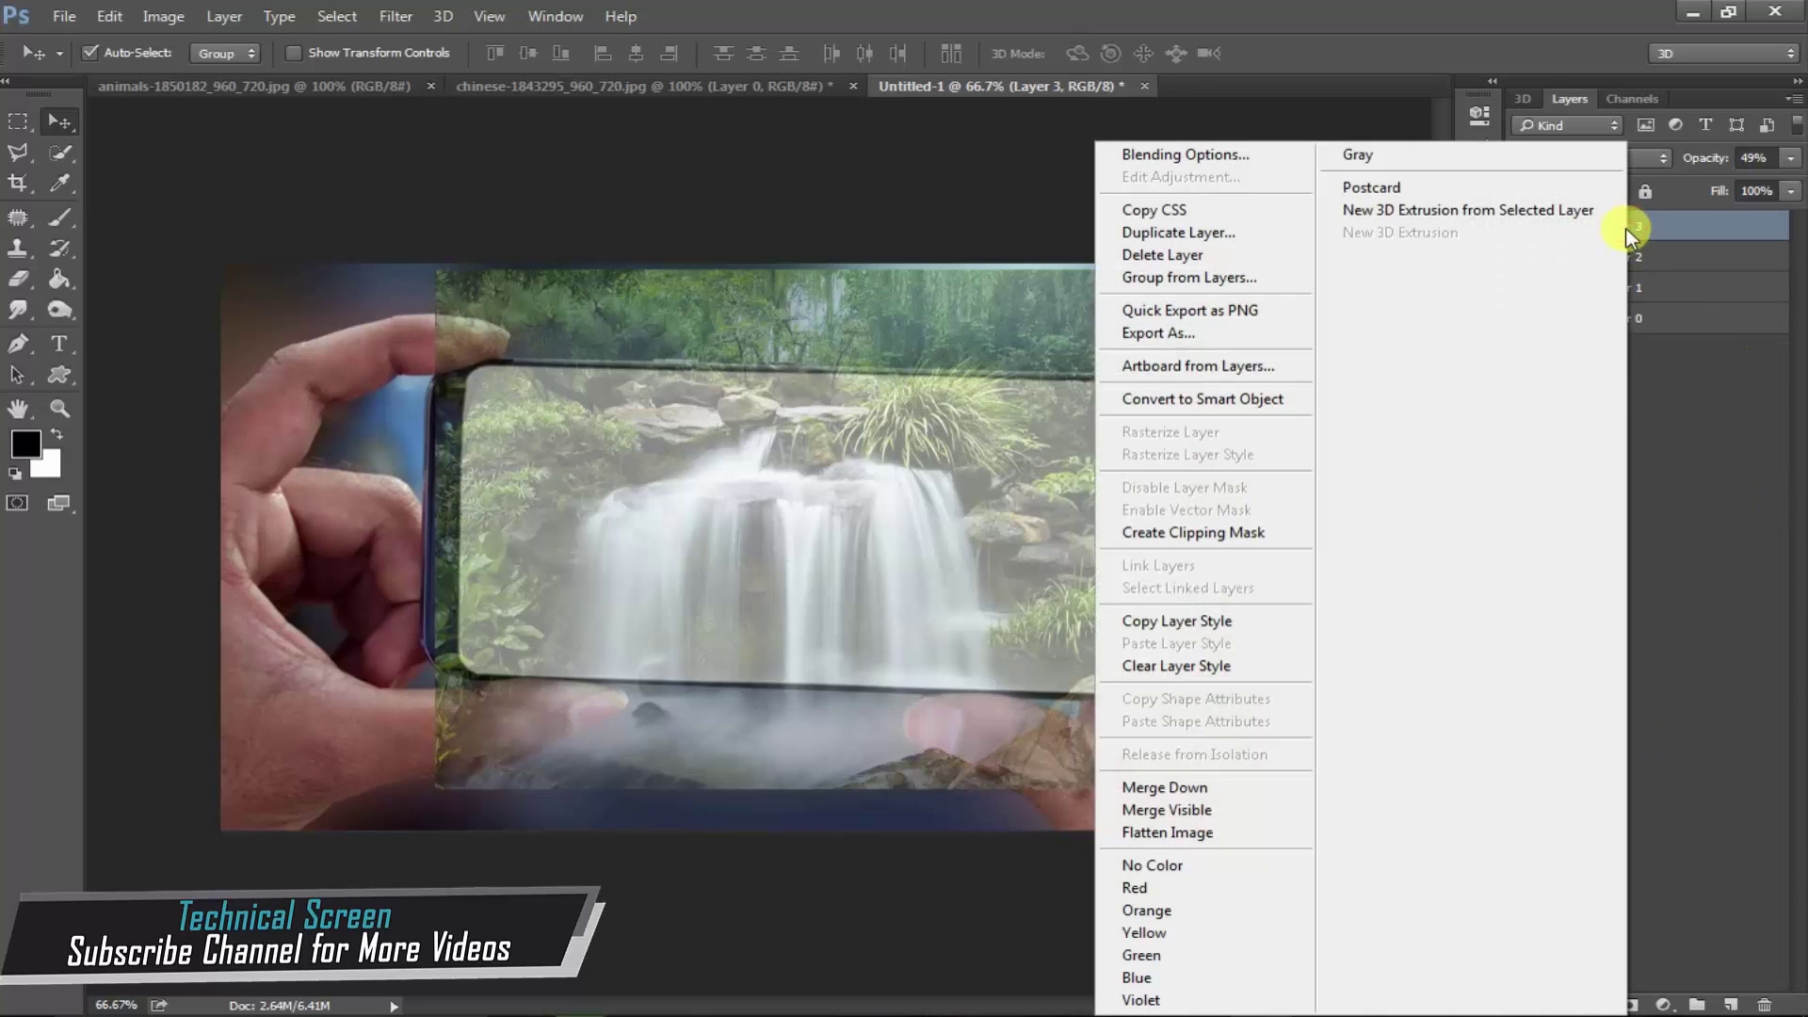
click(1226, 531)
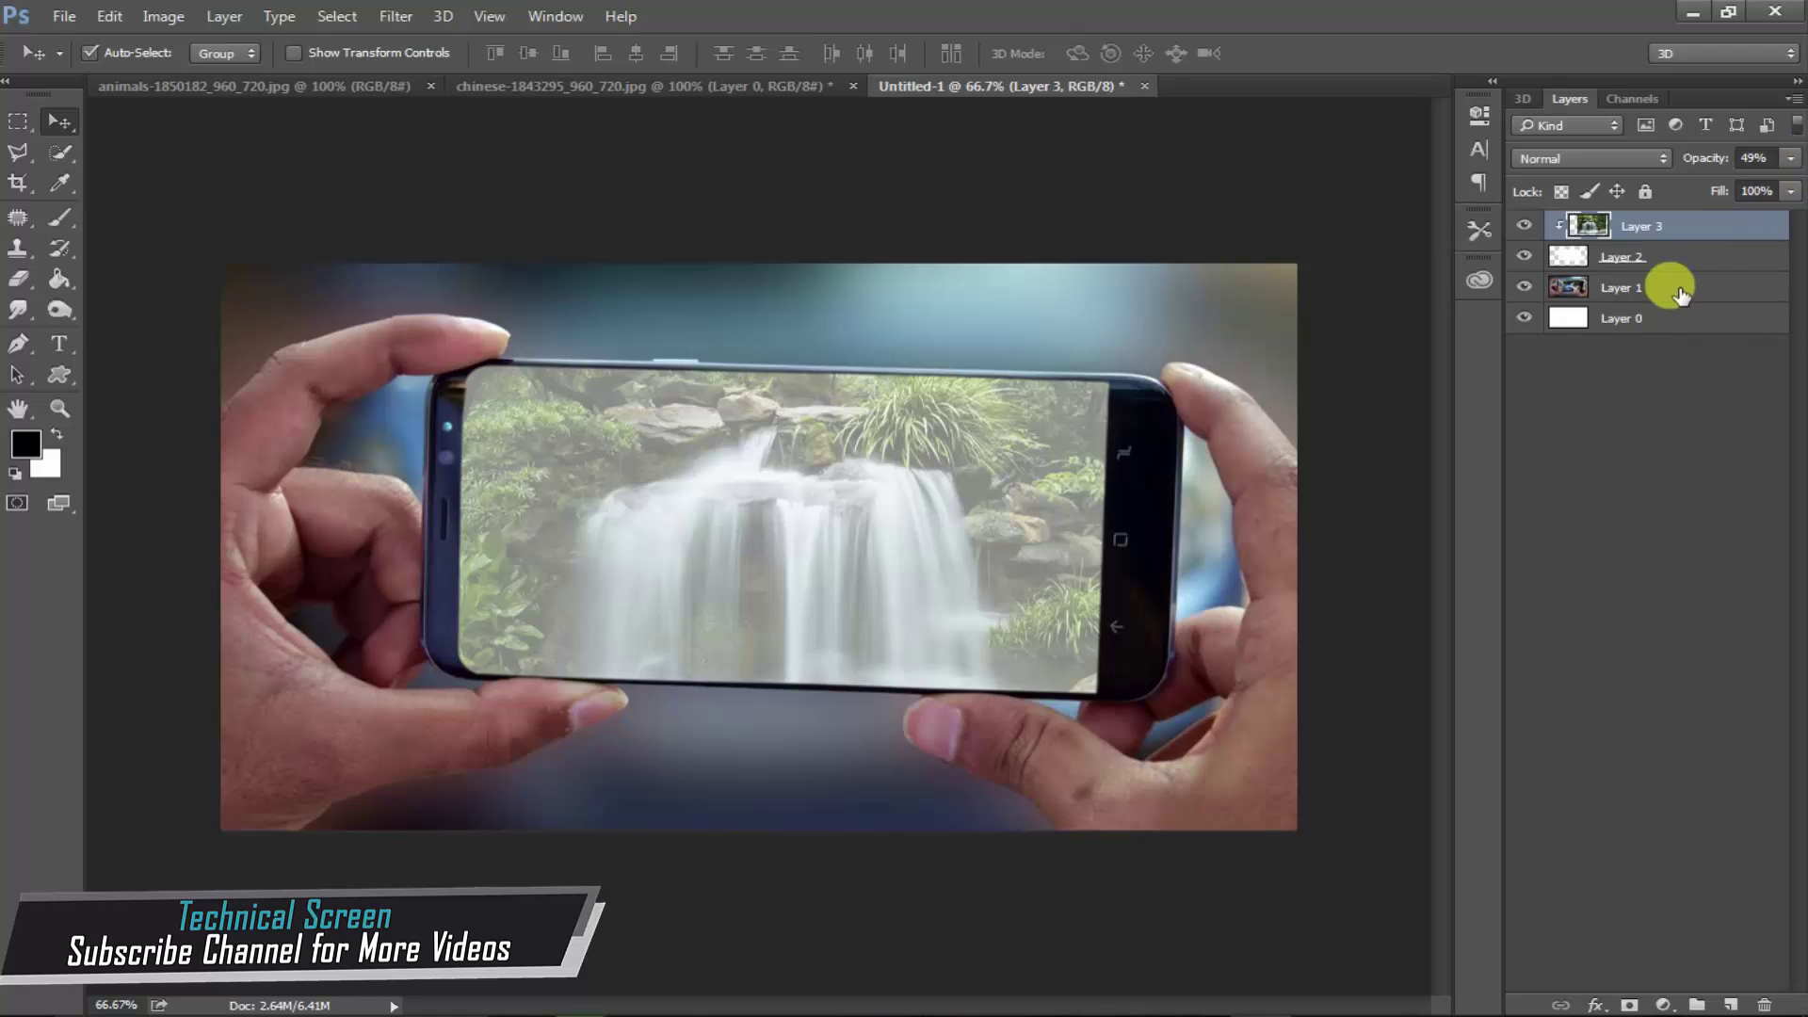
- Duplicate the waterfall and enlarge the unclipped copy, aligning it with the canvas bottom
key(ctrl+j)
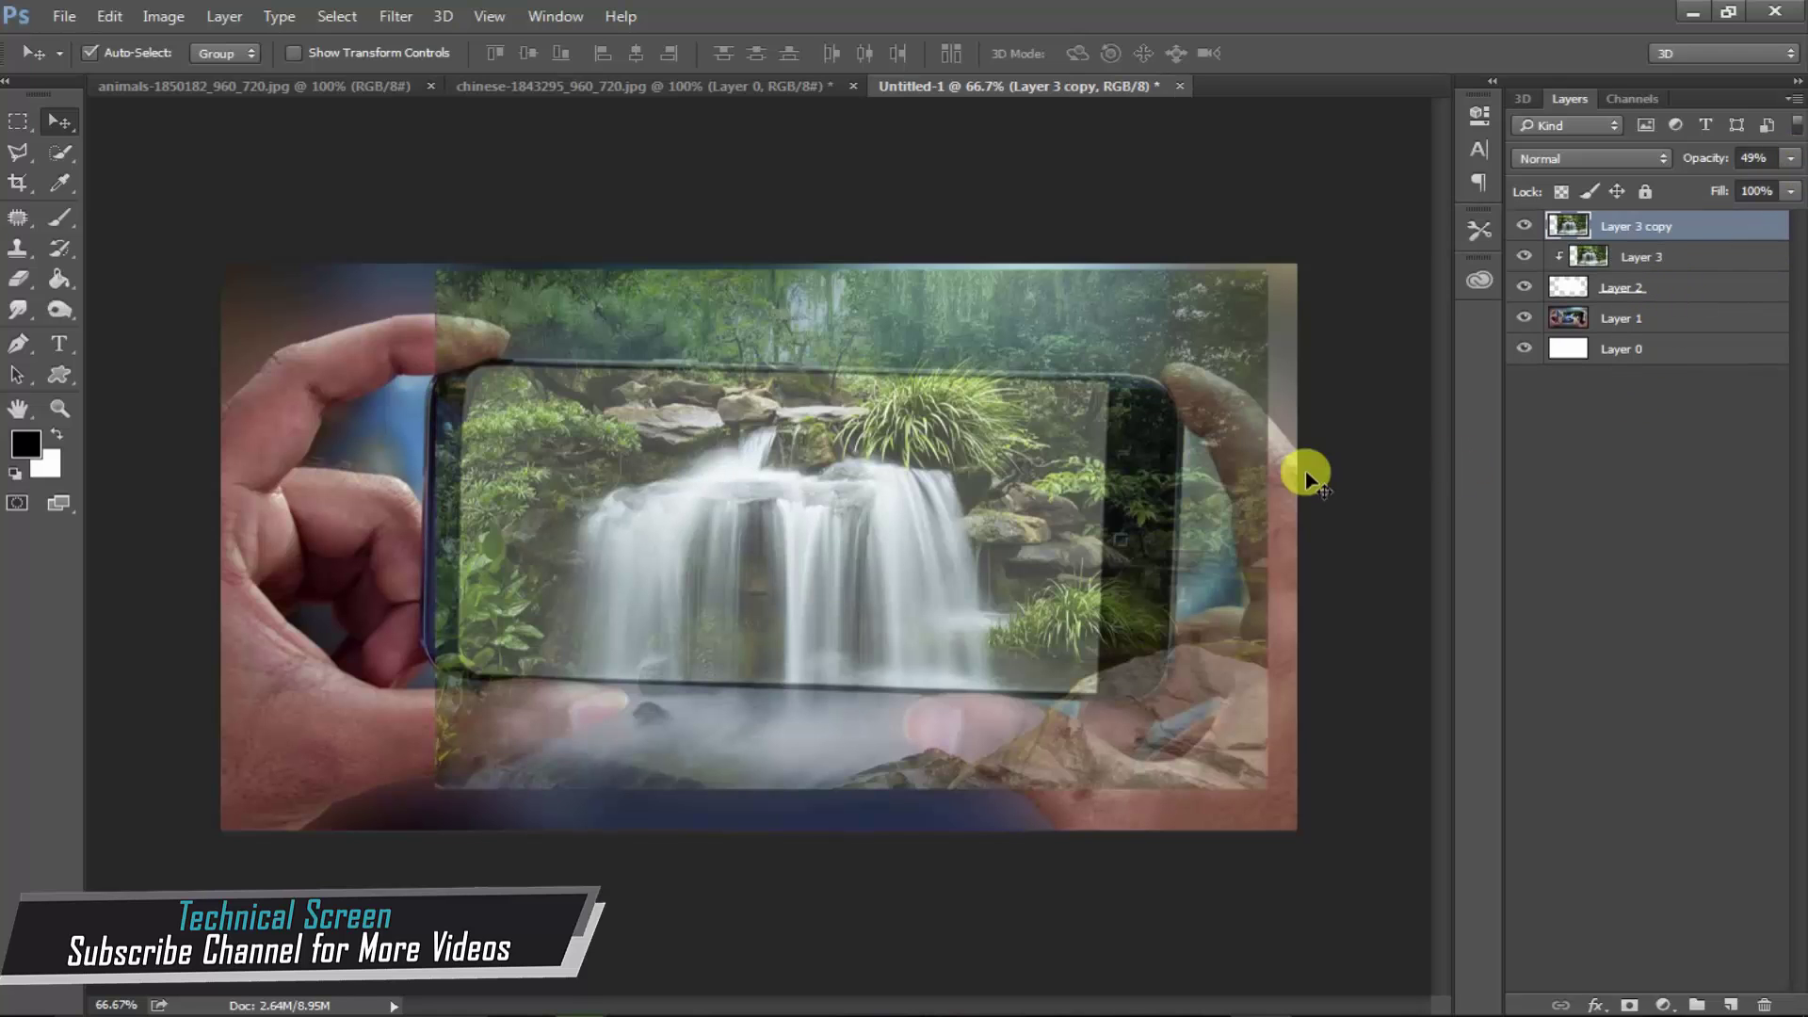
key(ctrl+t)
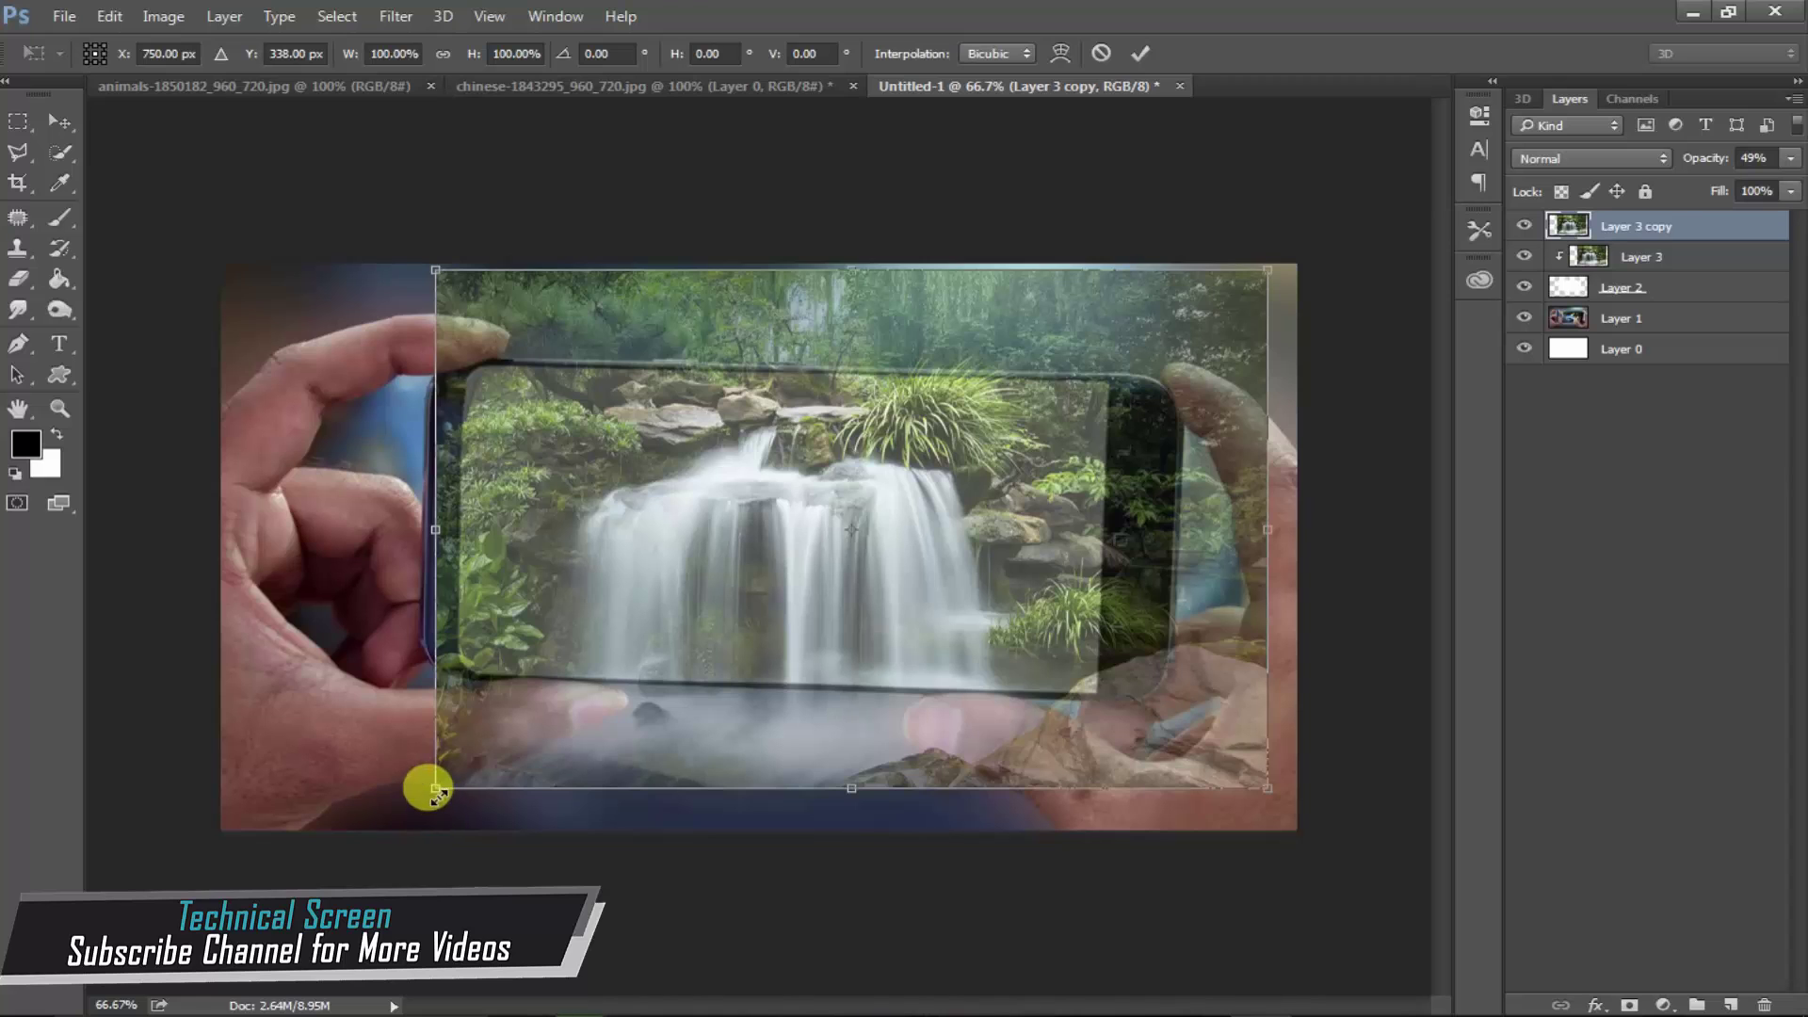
drag(436, 788, 412, 806)
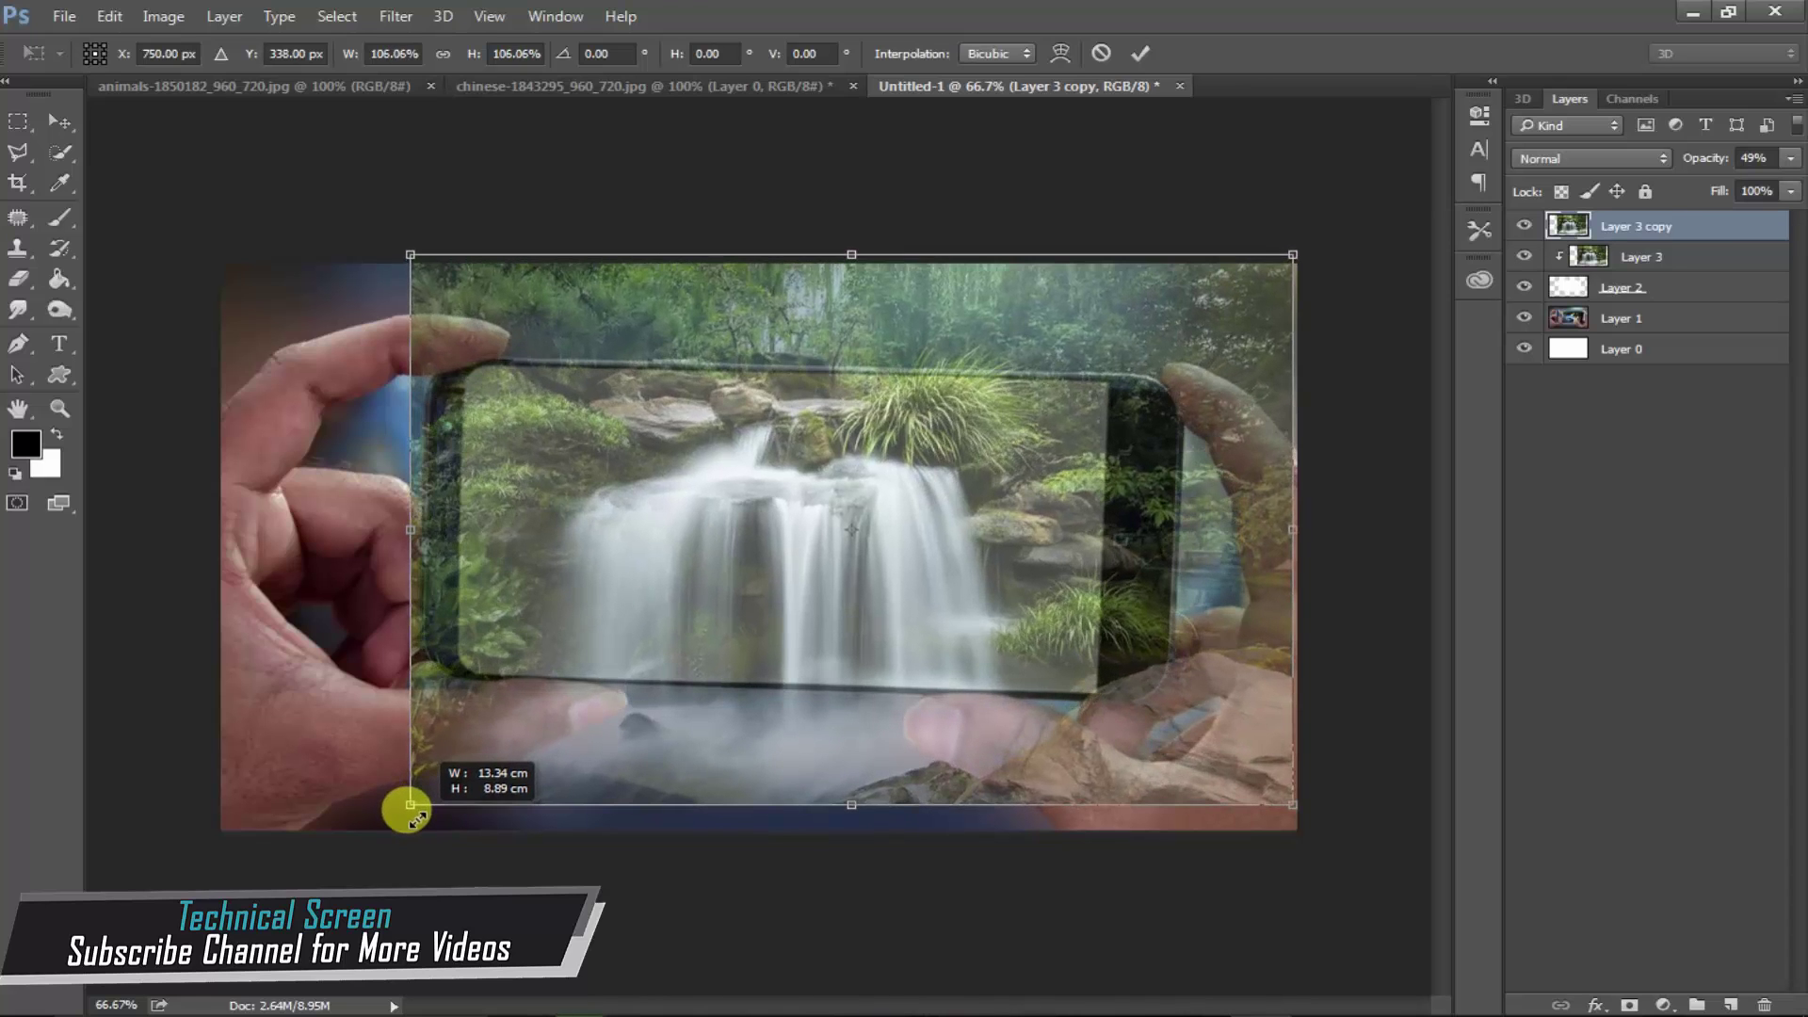
drag(789, 681, 797, 699)
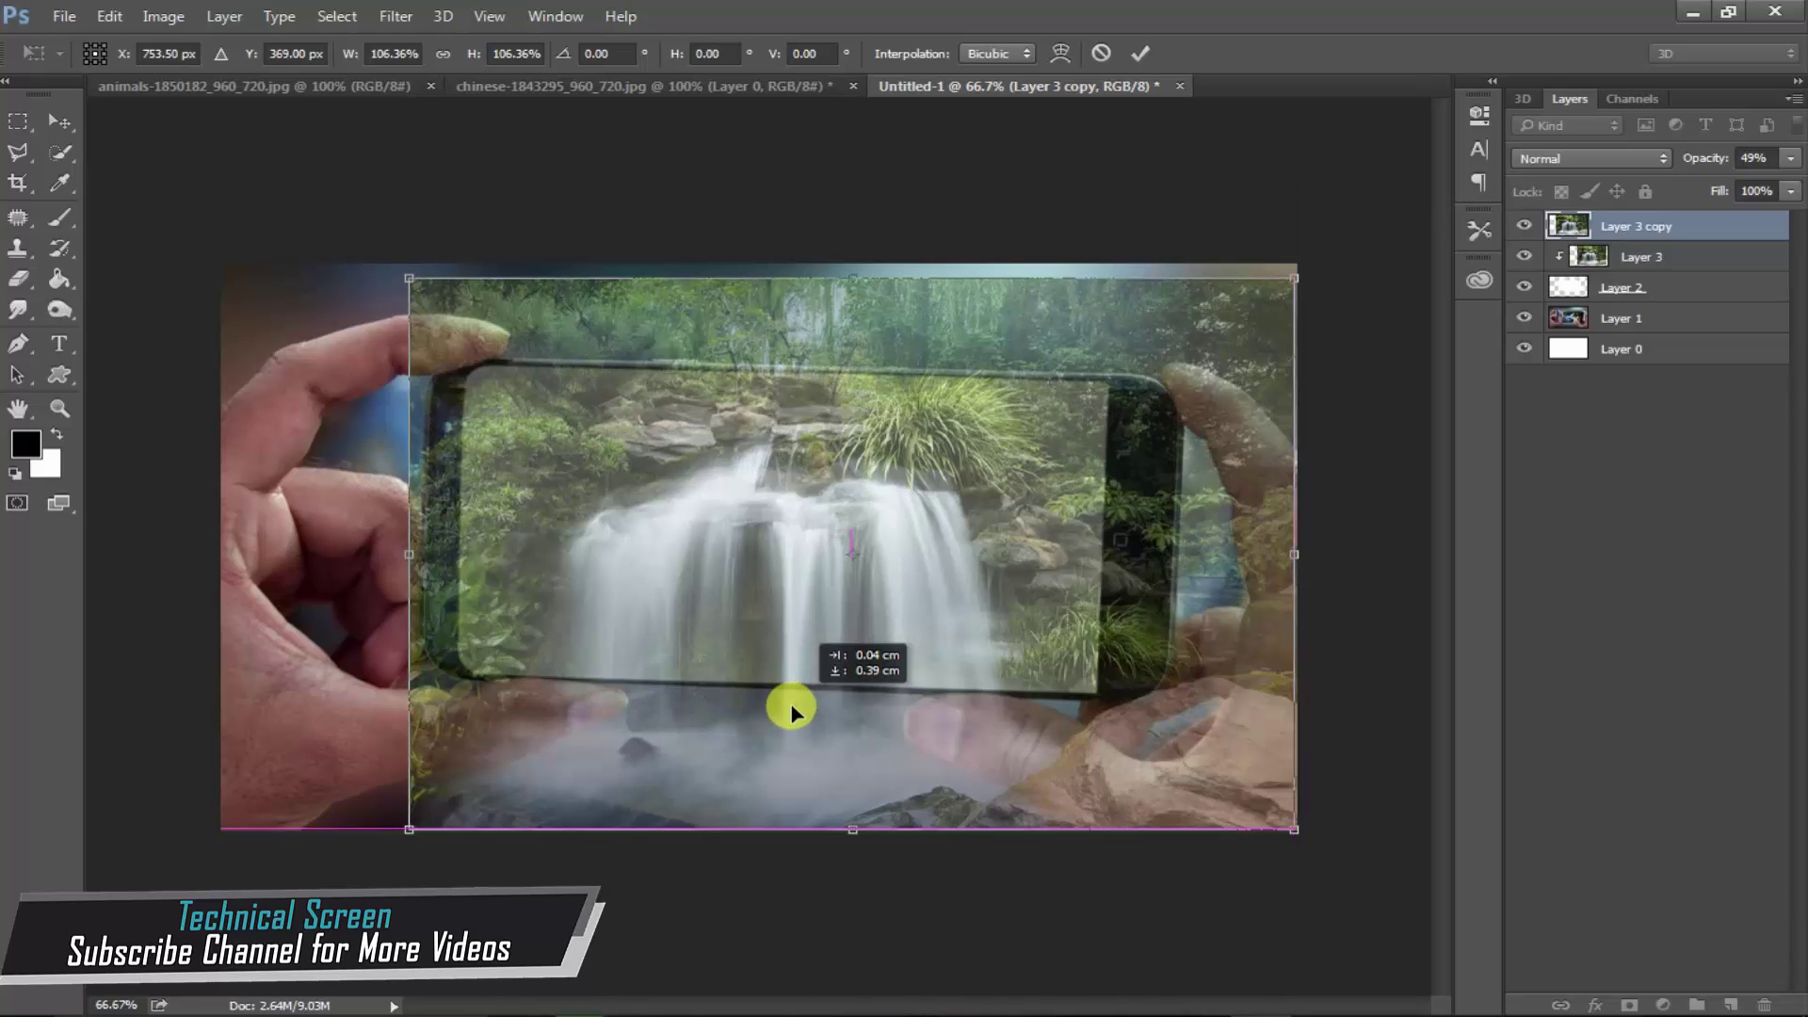
drag(796, 699, 799, 710)
key(Return)
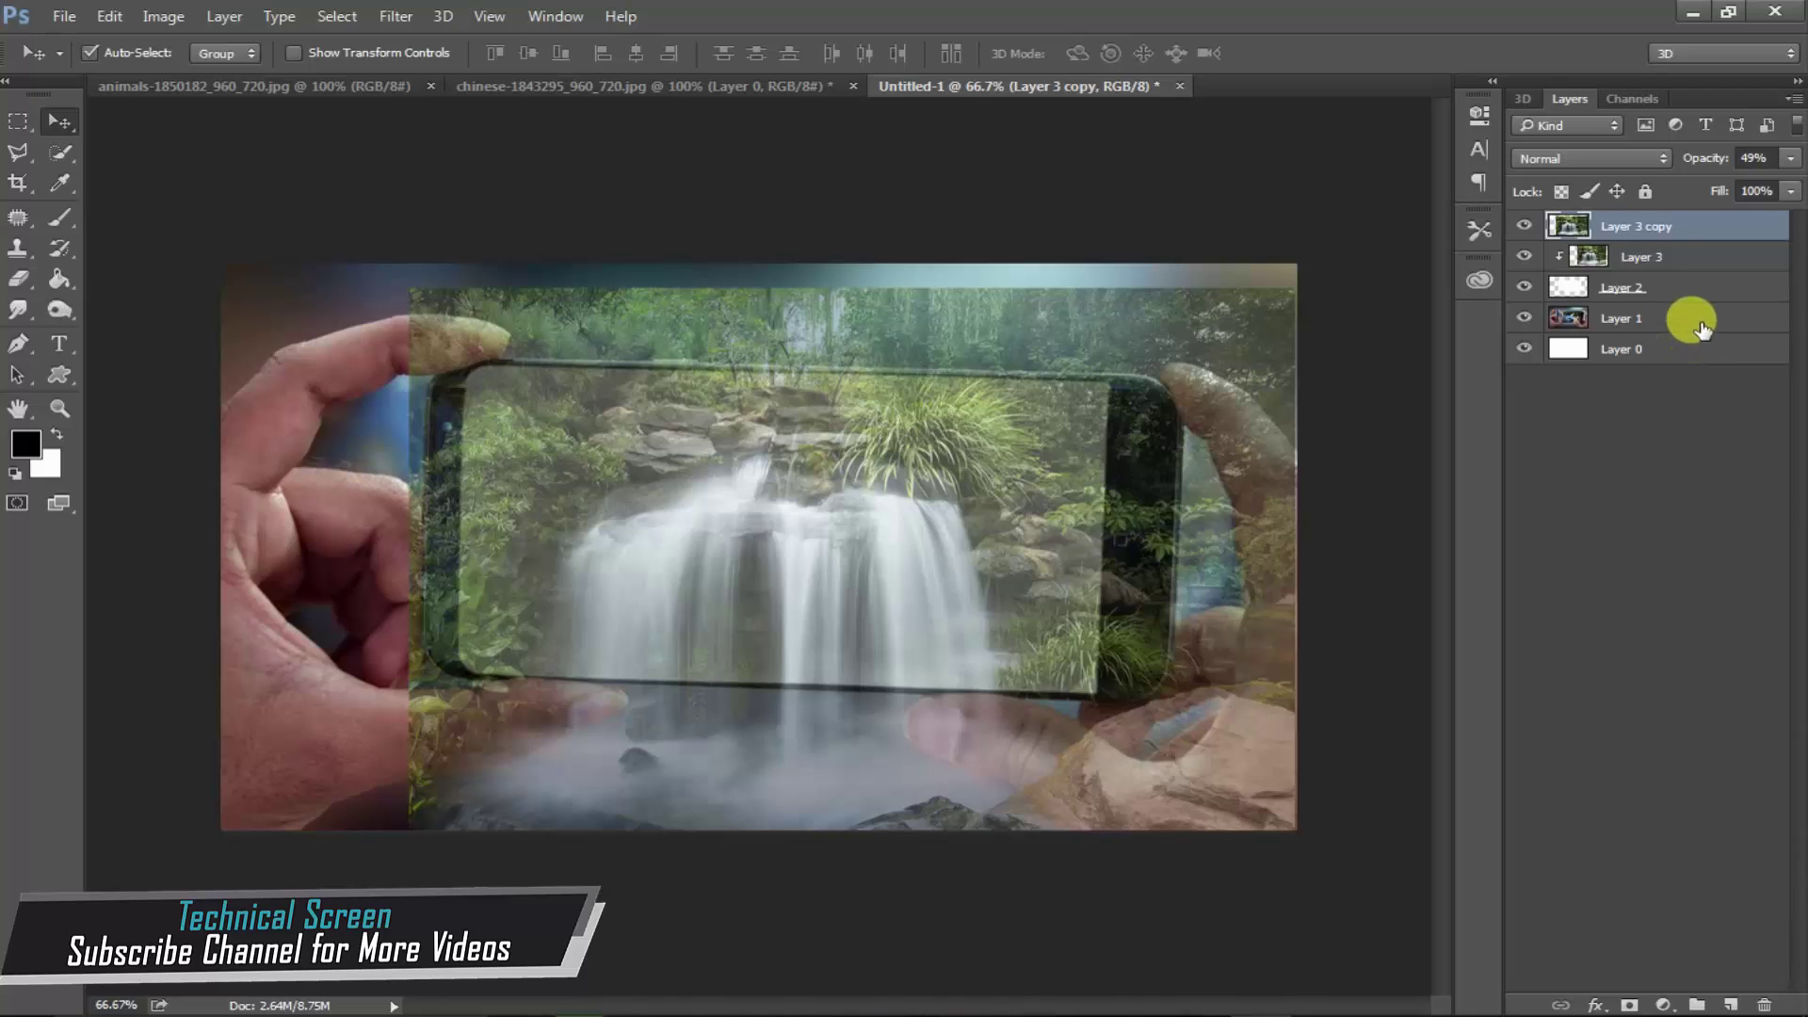
- Set both Layer 3 and Layer 3 copy to 100% opacity
click(1643, 257)
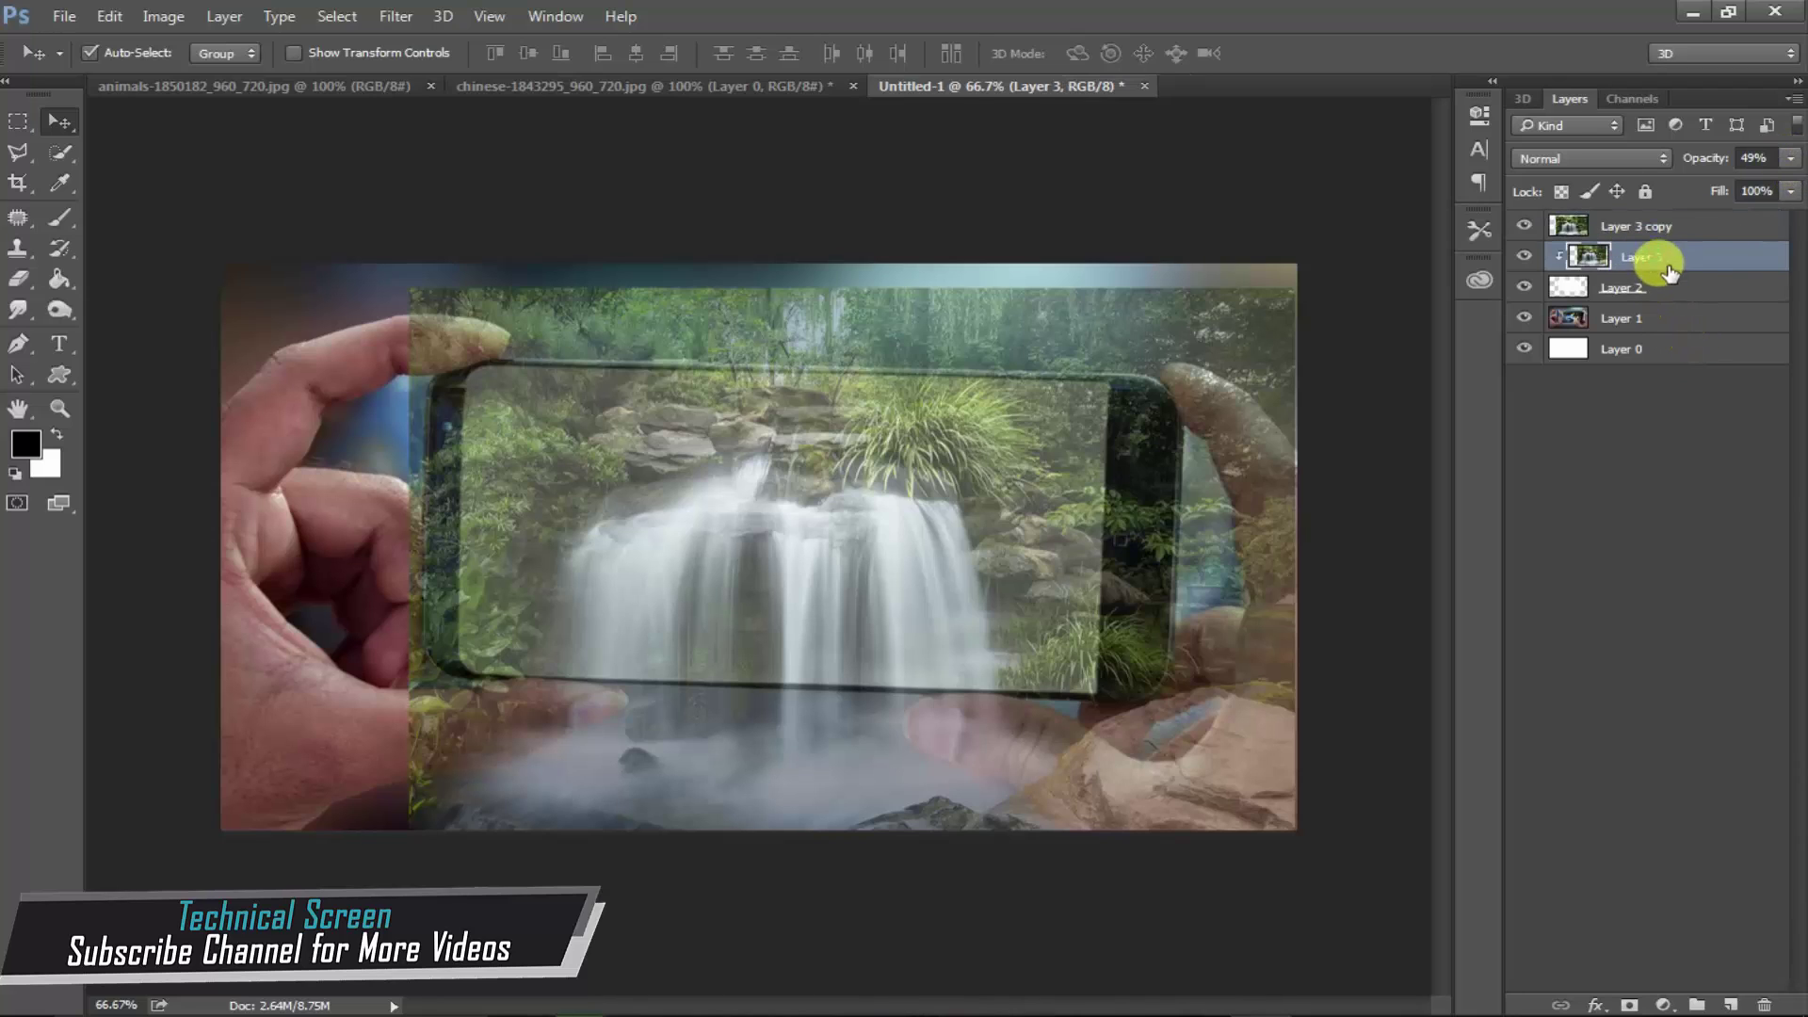
click(1792, 158)
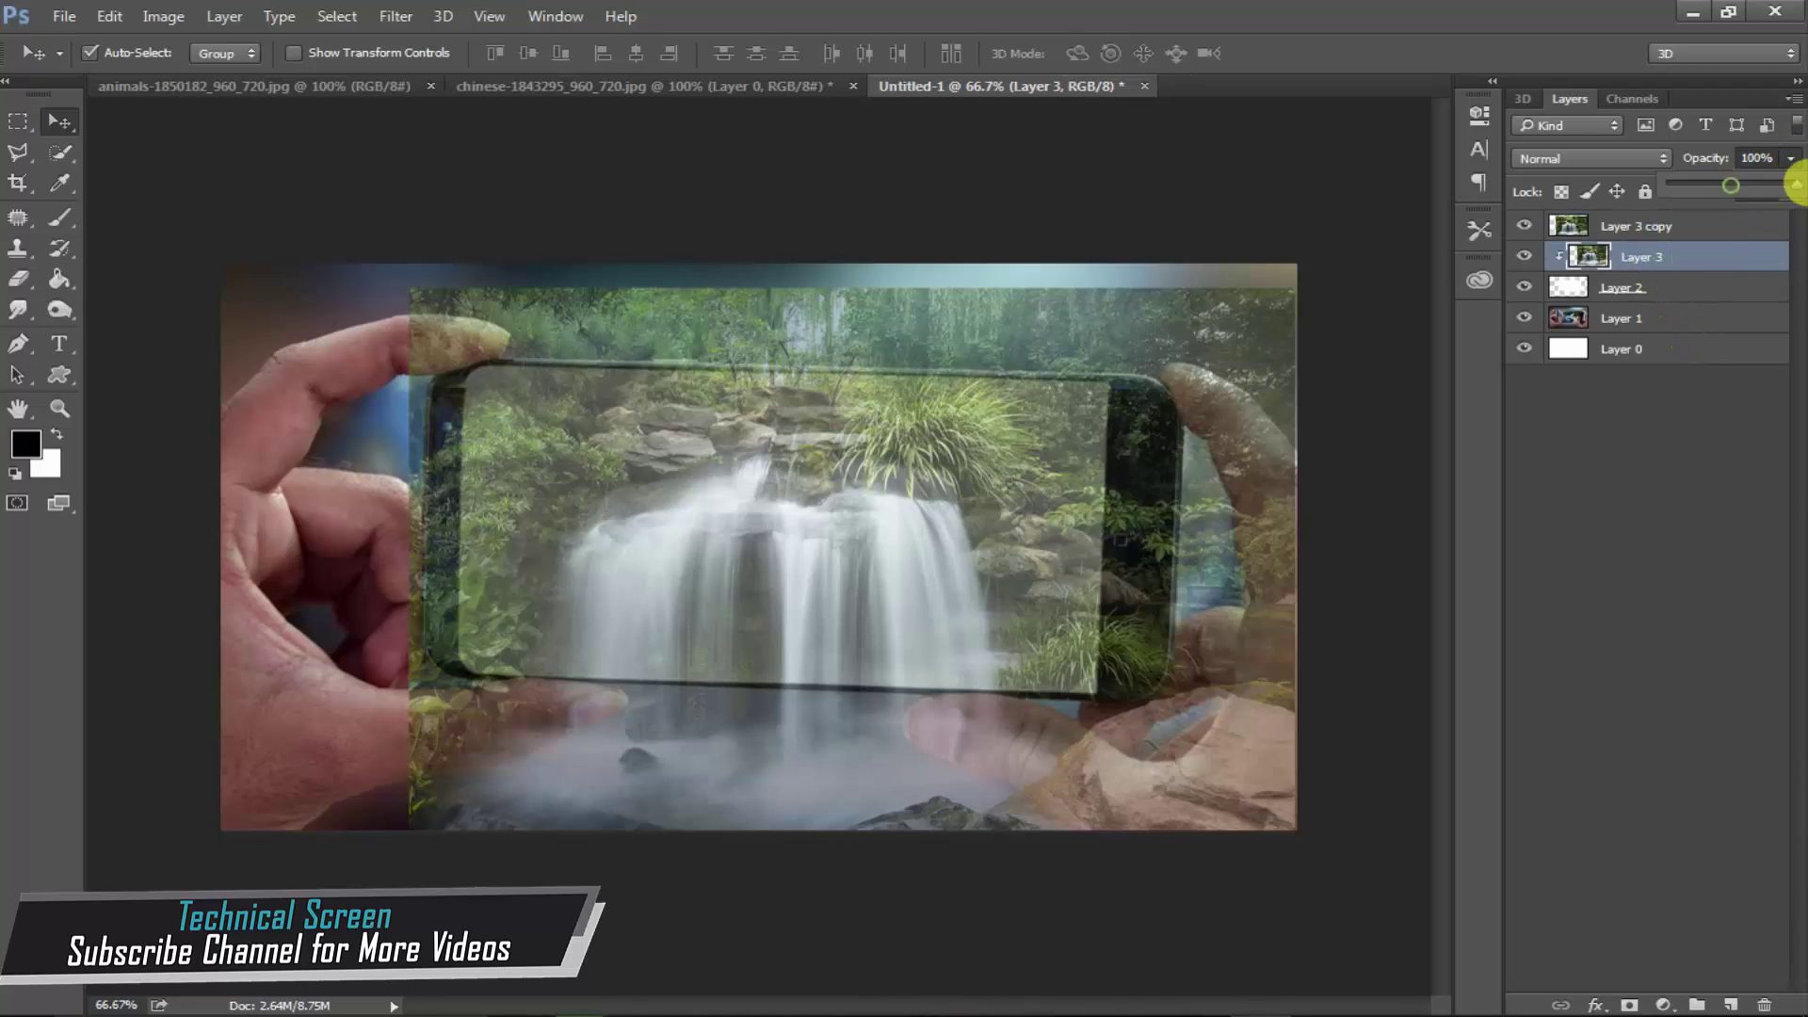
click(1797, 186)
click(1639, 226)
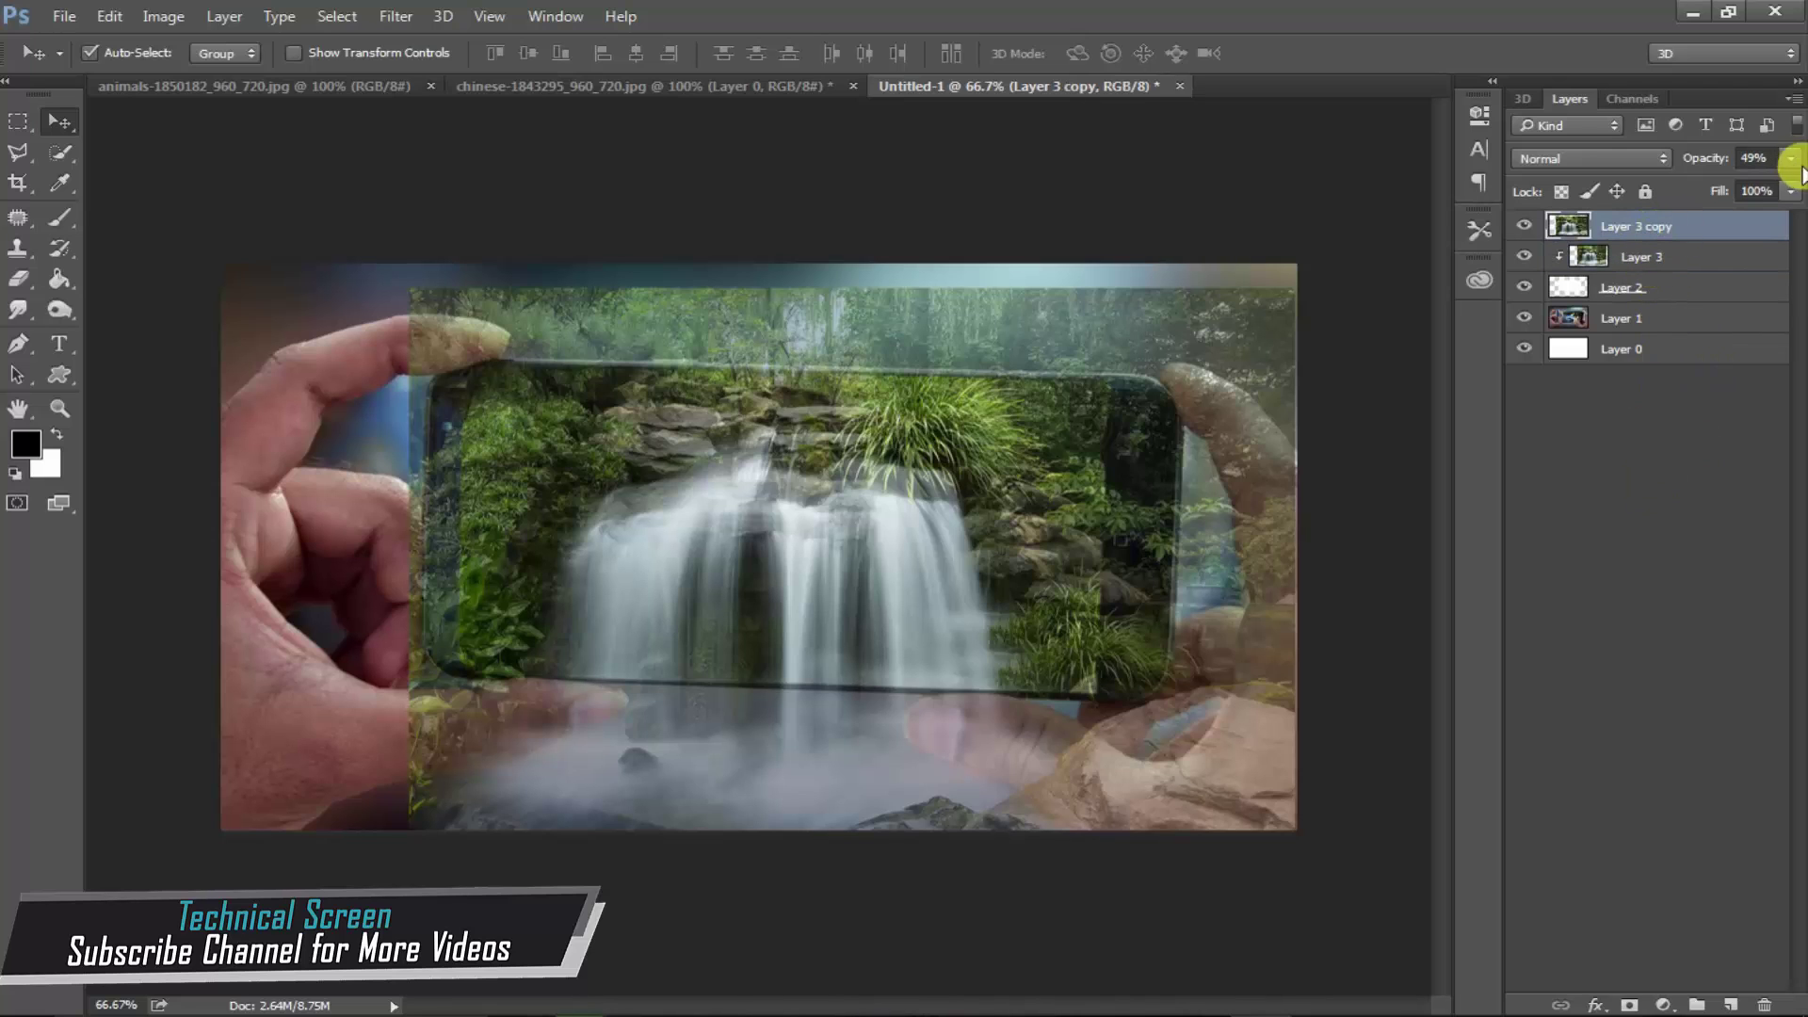
click(1791, 158)
drag(1733, 184, 1797, 186)
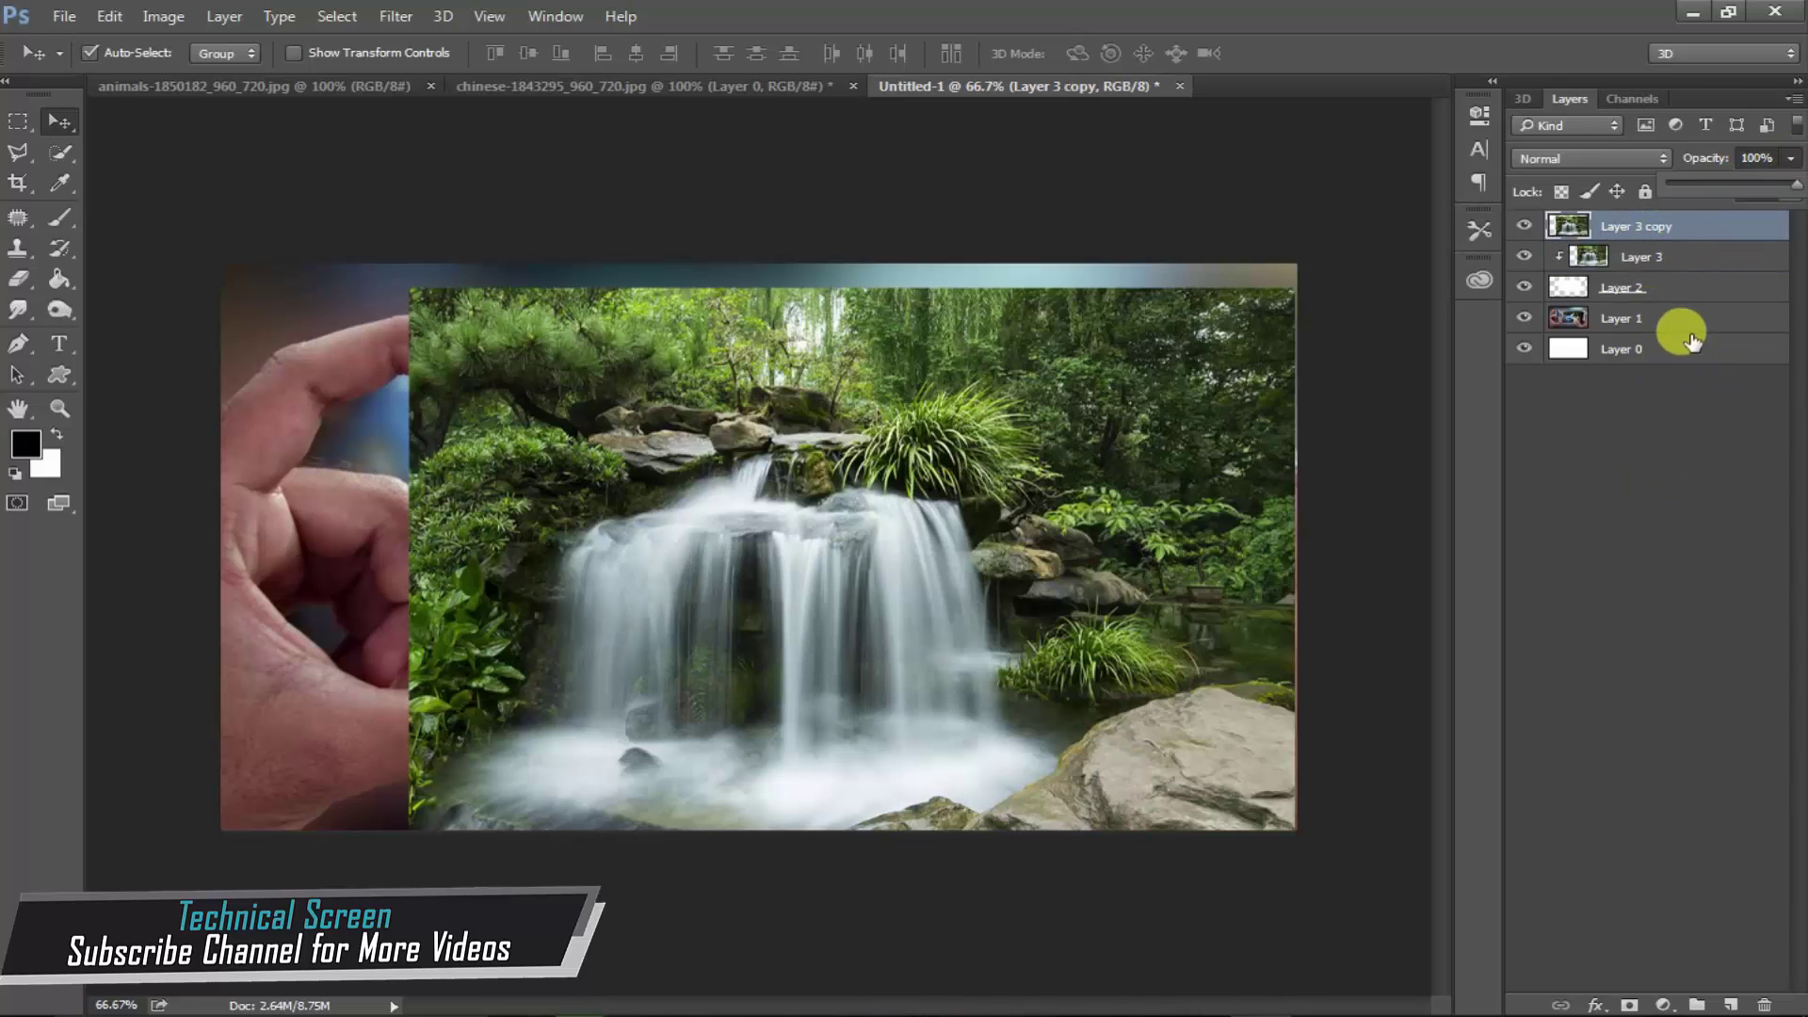
- Add a layer mask to Layer 3 copy
click(1664, 1006)
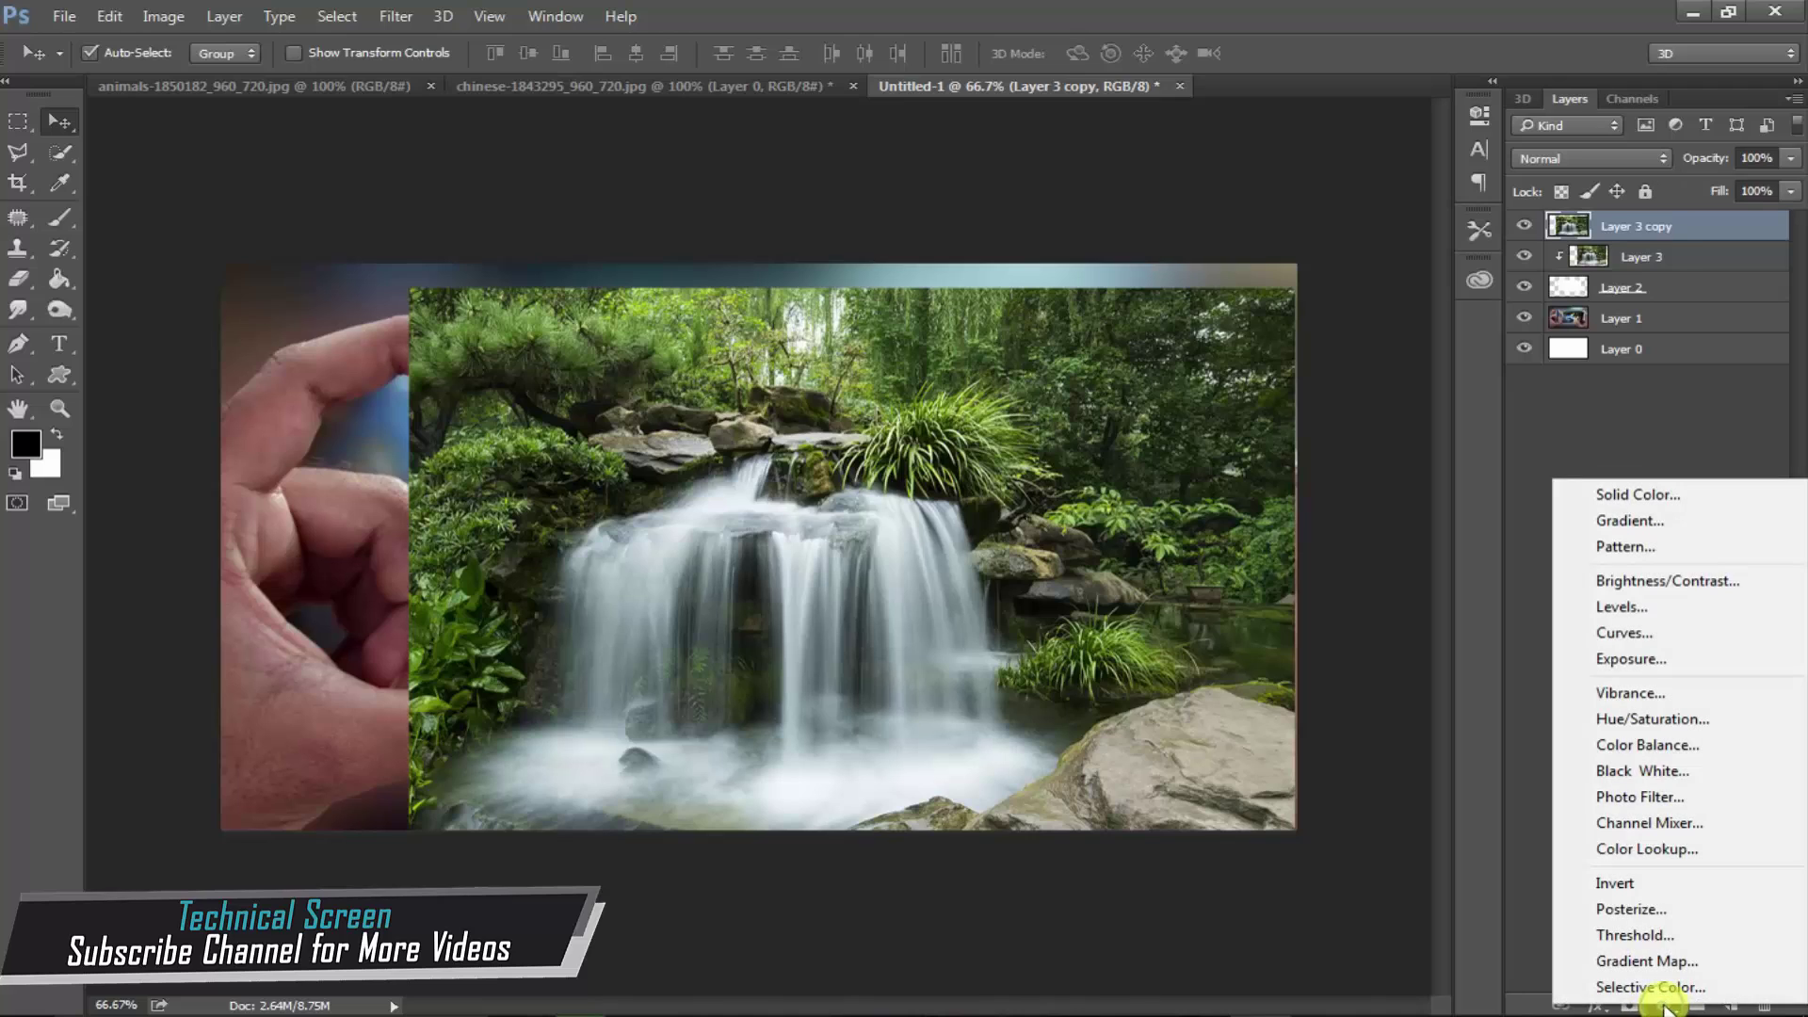
click(1524, 808)
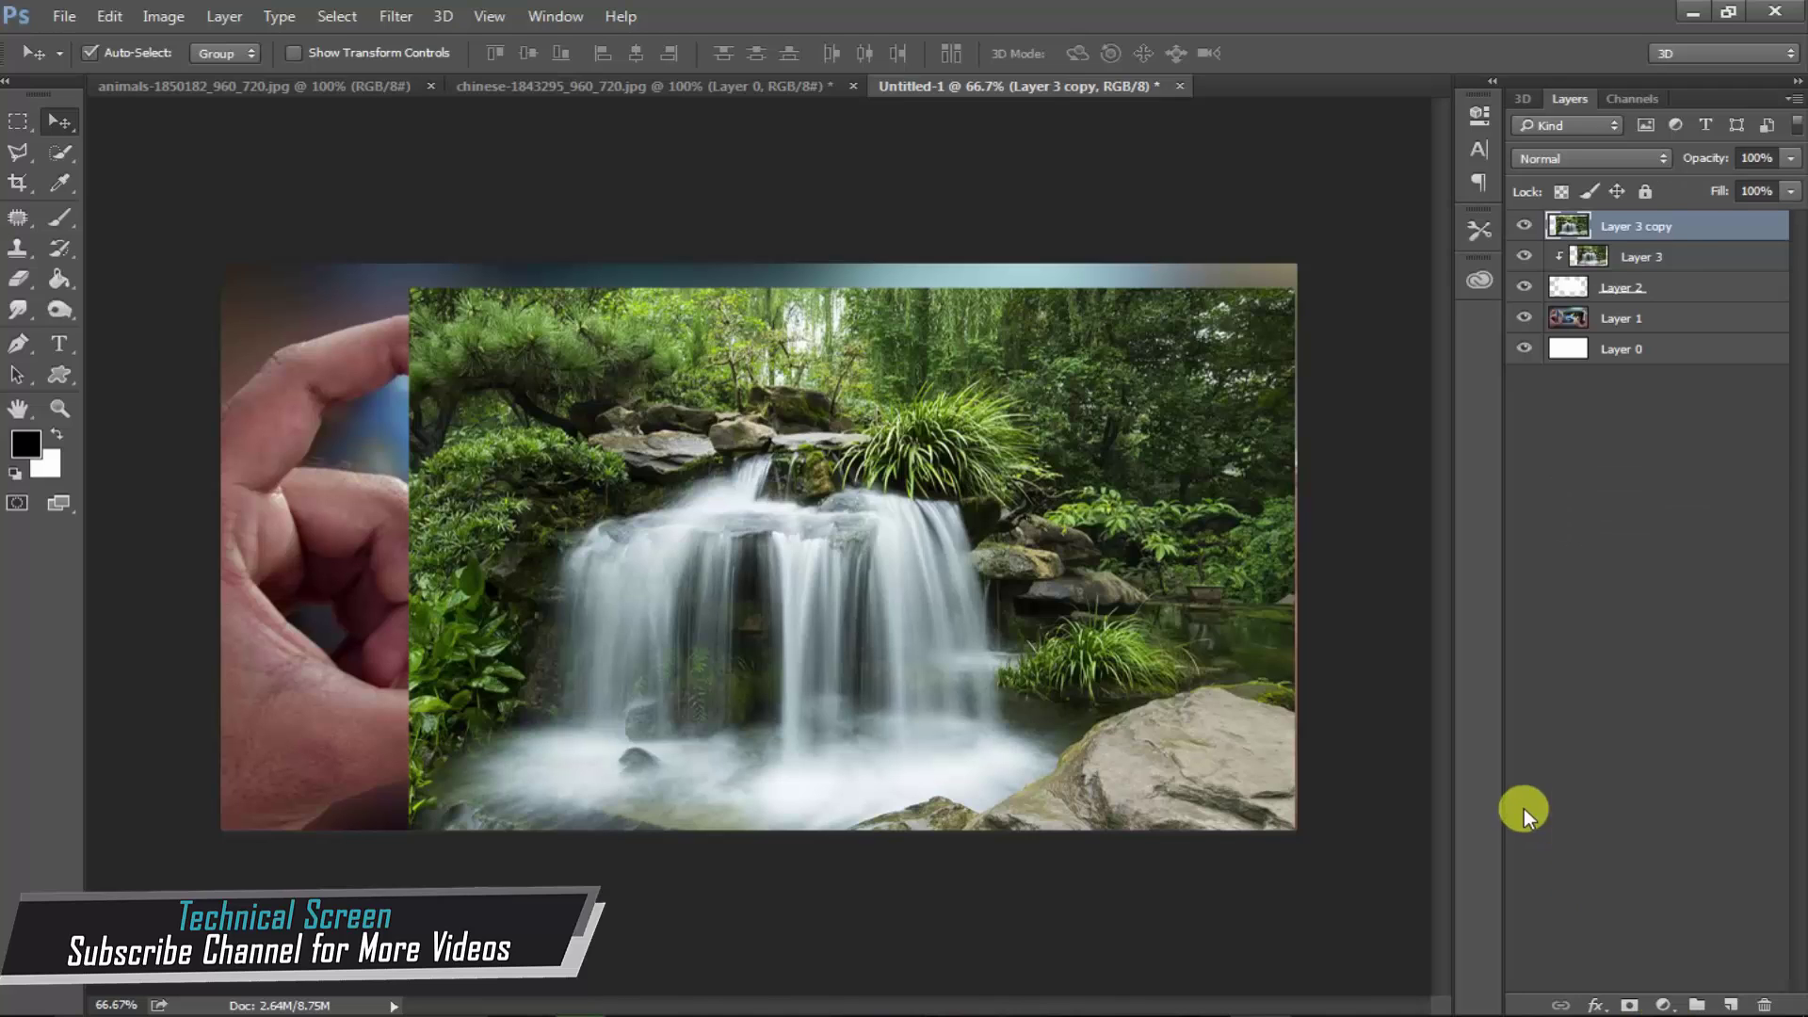
click(1630, 1005)
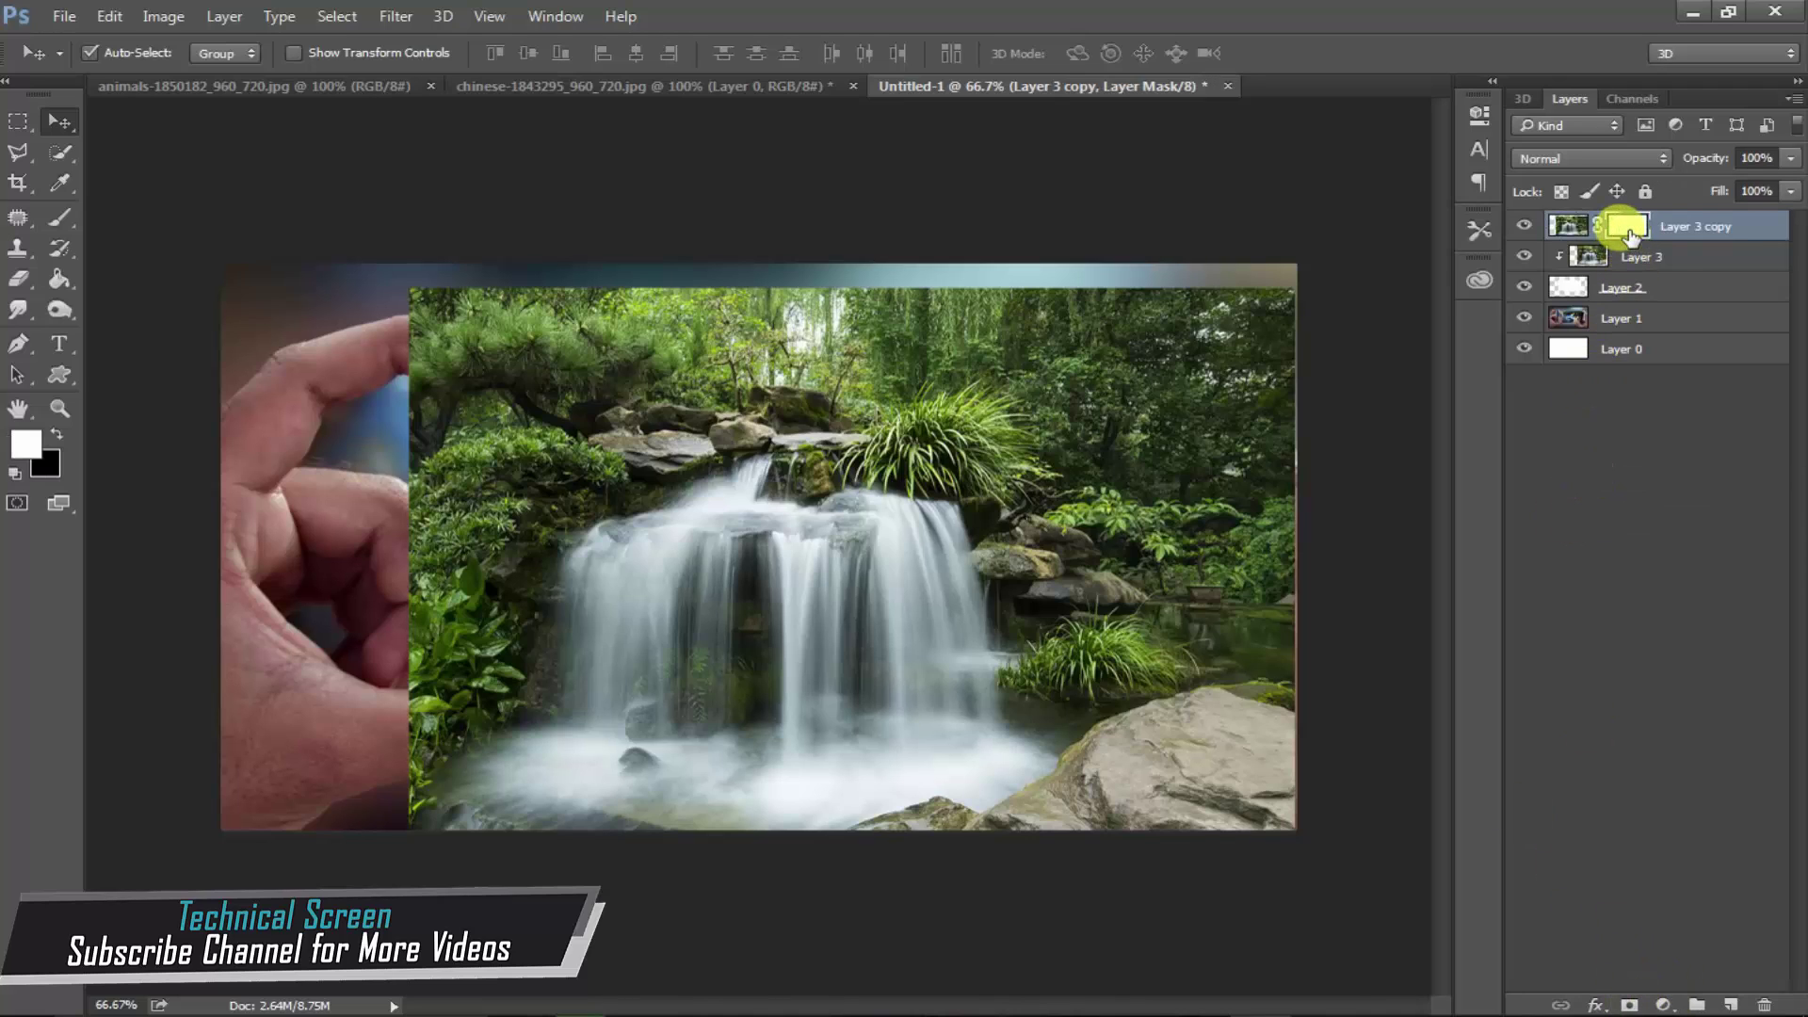
- Invert the copy's mask to black and paint white below the phone to reveal spilling water and rocks
key(ctrl+i)
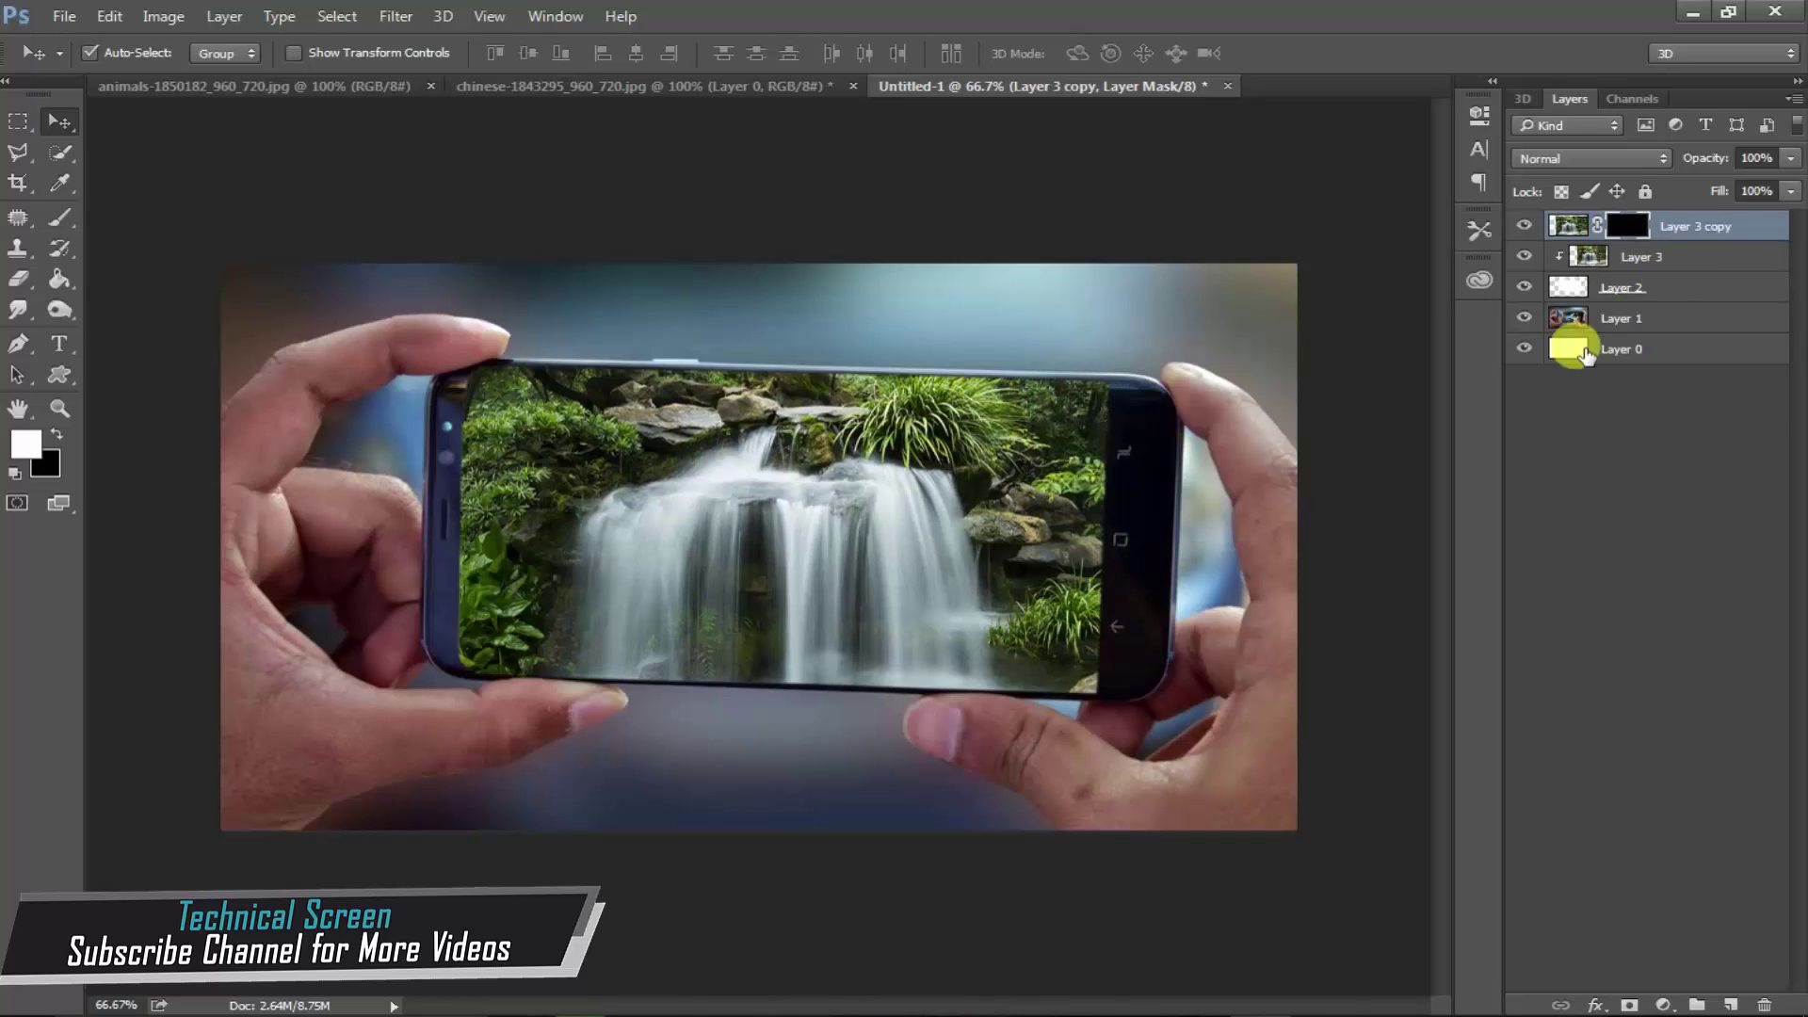
drag(607, 366, 631, 405)
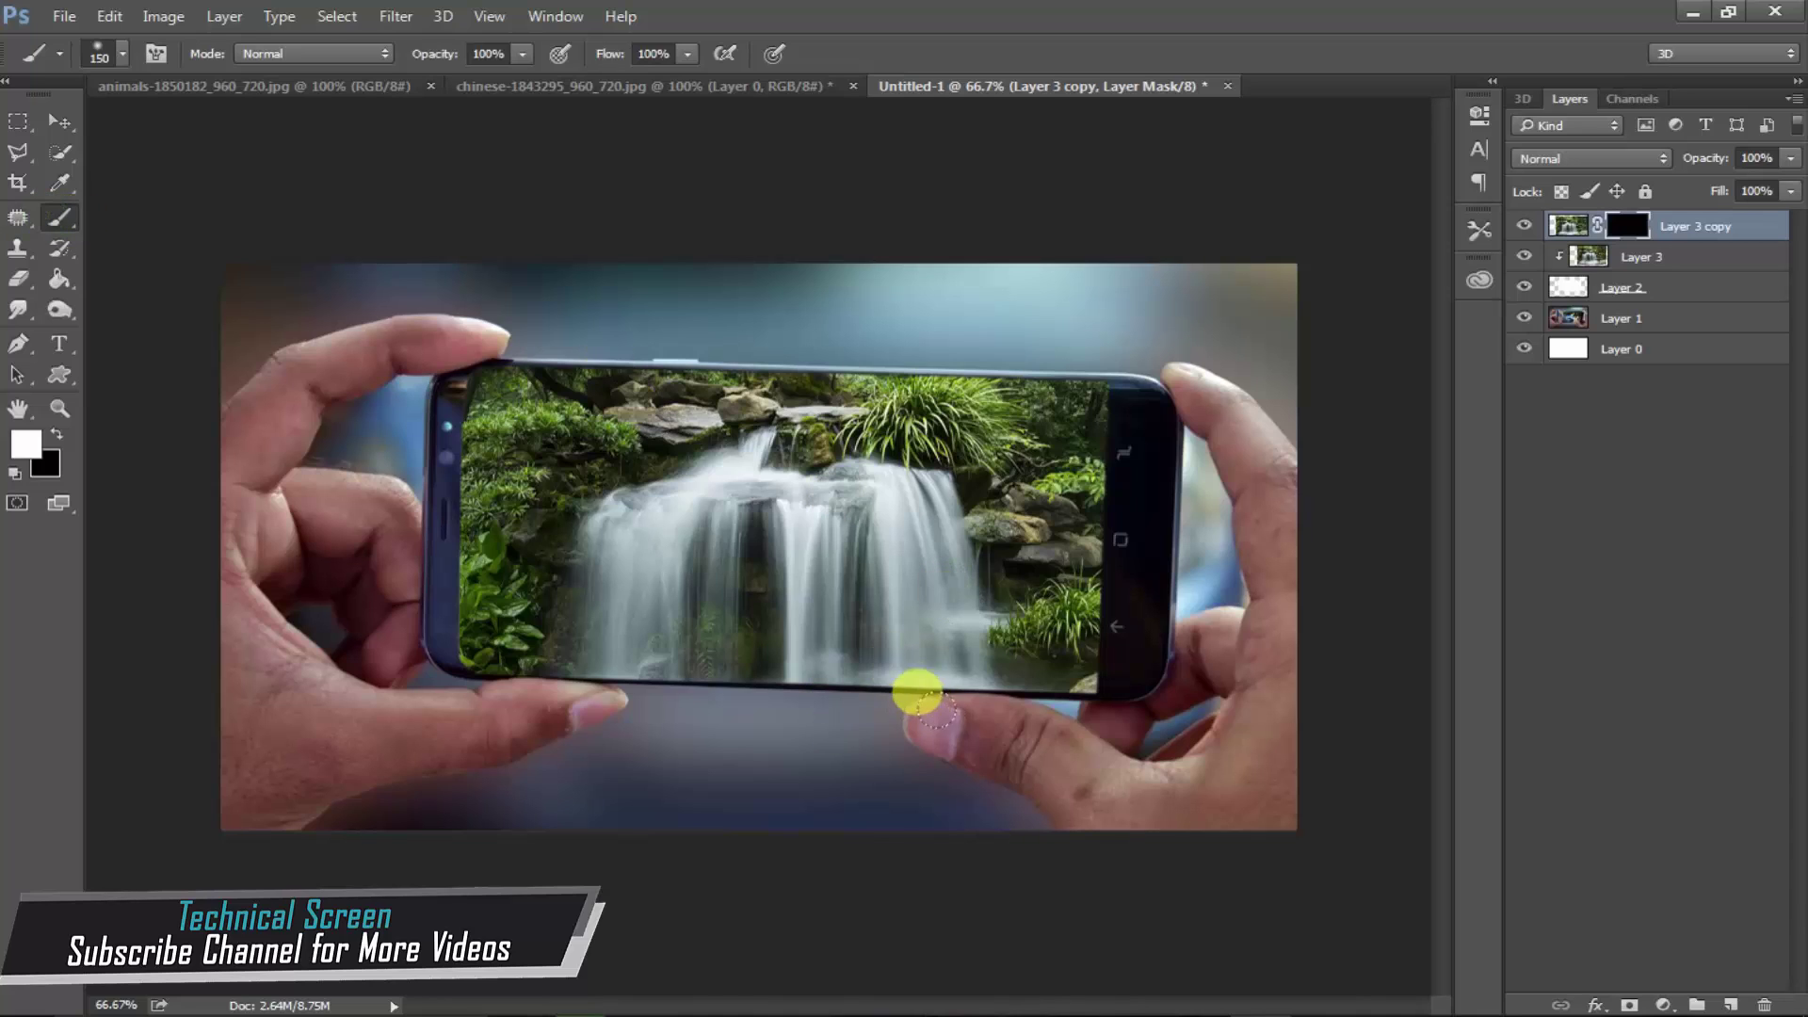
click(956, 730)
mouse_move(956, 730)
mouse_down()
mouse_move(904, 749)
mouse_move(992, 763)
mouse_move(388, 815)
mouse_move(473, 774)
mouse_move(504, 718)
mouse_move(614, 756)
mouse_move(606, 740)
mouse_move(474, 790)
mouse_move(658, 747)
mouse_move(691, 666)
mouse_move(768, 639)
mouse_move(868, 673)
mouse_move(969, 767)
mouse_move(933, 650)
mouse_move(960, 755)
mouse_move(814, 675)
mouse_move(834, 715)
mouse_move(598, 687)
mouse_move(616, 703)
mouse_move(535, 775)
mouse_move(410, 844)
mouse_move(612, 791)
mouse_move(665, 811)
mouse_move(1042, 819)
mouse_move(932, 805)
mouse_move(997, 750)
mouse_move(760, 528)
mouse_move(689, 608)
mouse_move(565, 666)
mouse_move(542, 628)
mouse_move(454, 784)
mouse_move(1057, 814)
mouse_move(1030, 759)
mouse_move(860, 707)
mouse_move(823, 637)
mouse_move(854, 660)
mouse_up()
key(ctrl+z)
key(ctrl+z)
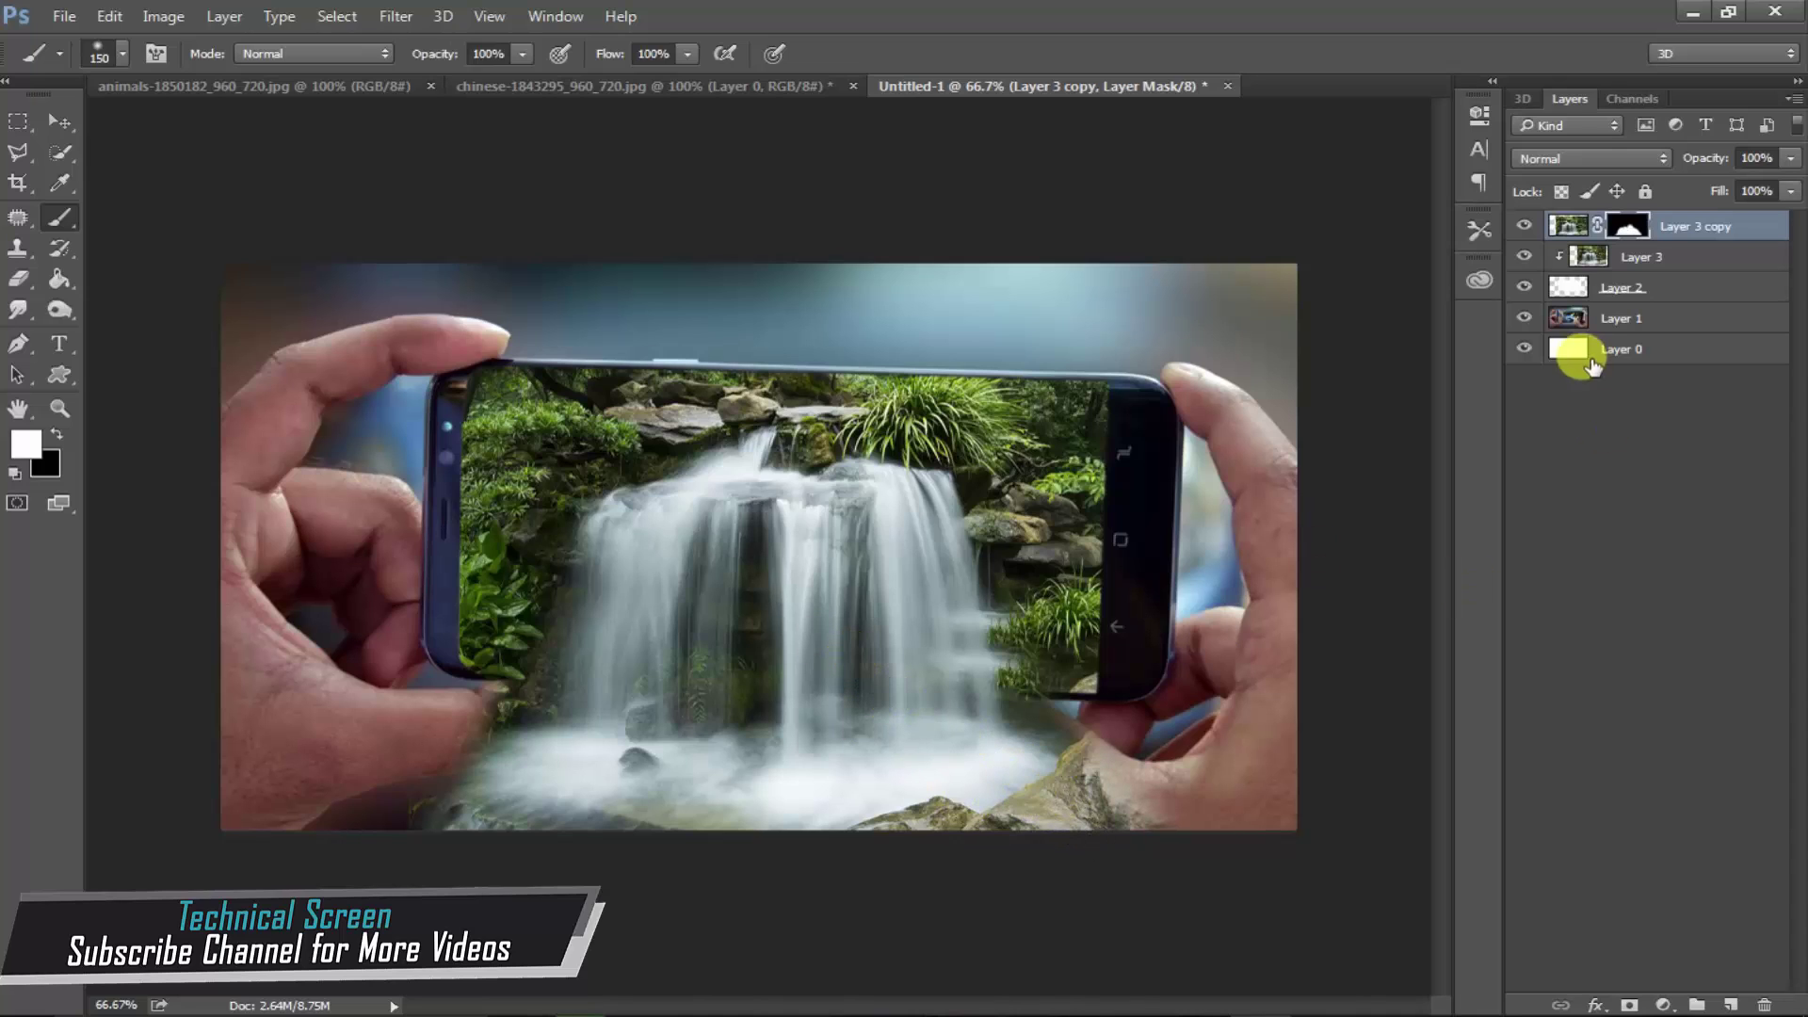
- Add a Levels adjustment at 29 / 1.18 / 219, clipped to the waterfall copy
click(1665, 1006)
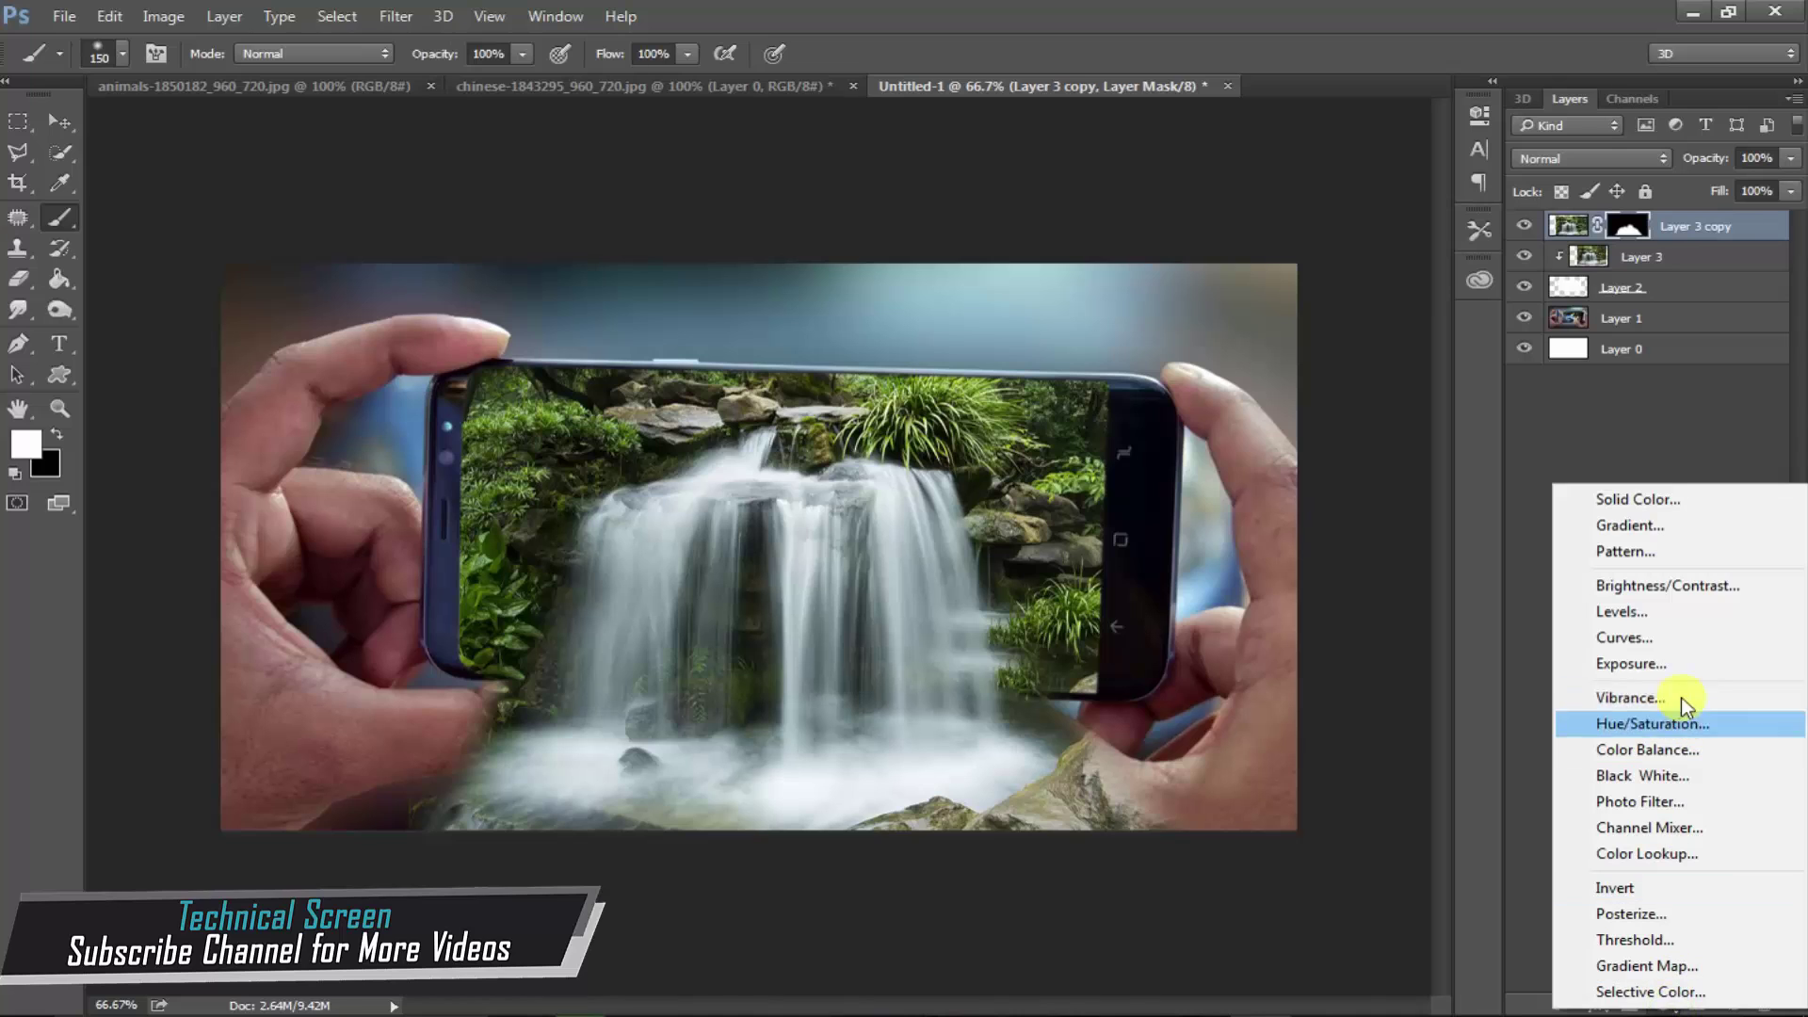
click(1652, 612)
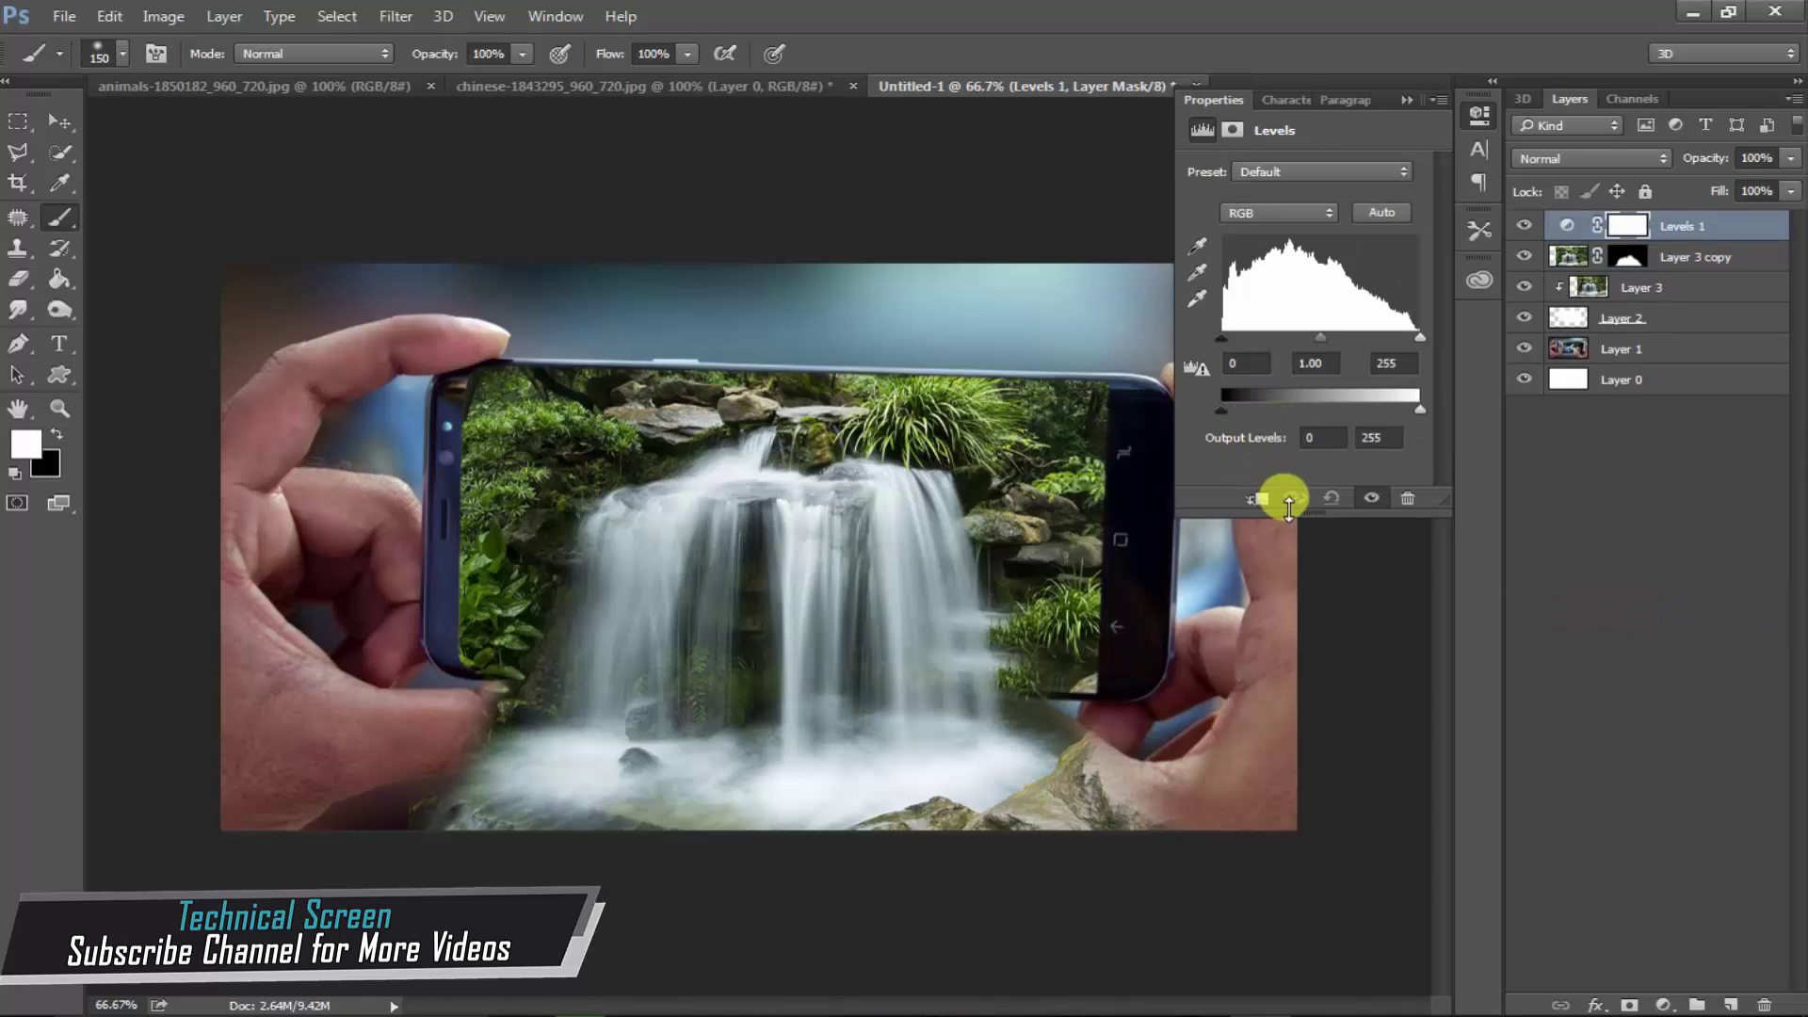
drag(1323, 337, 1309, 337)
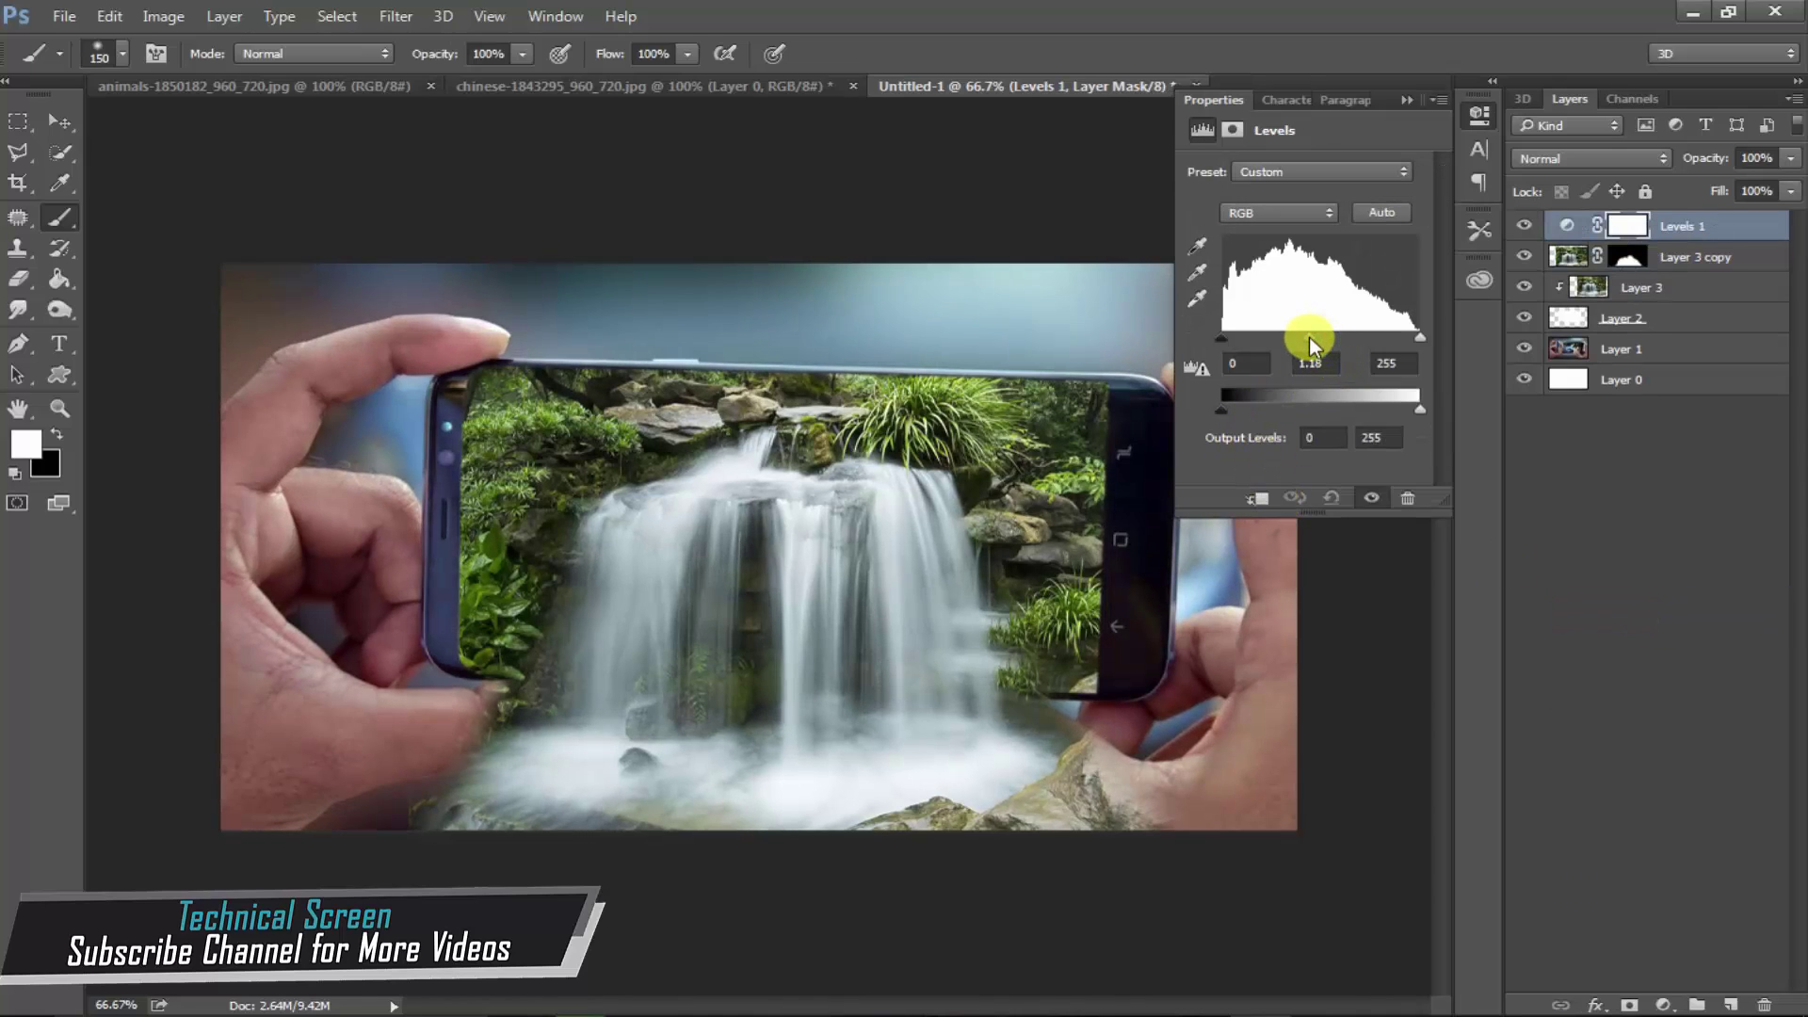
drag(1420, 336, 1394, 337)
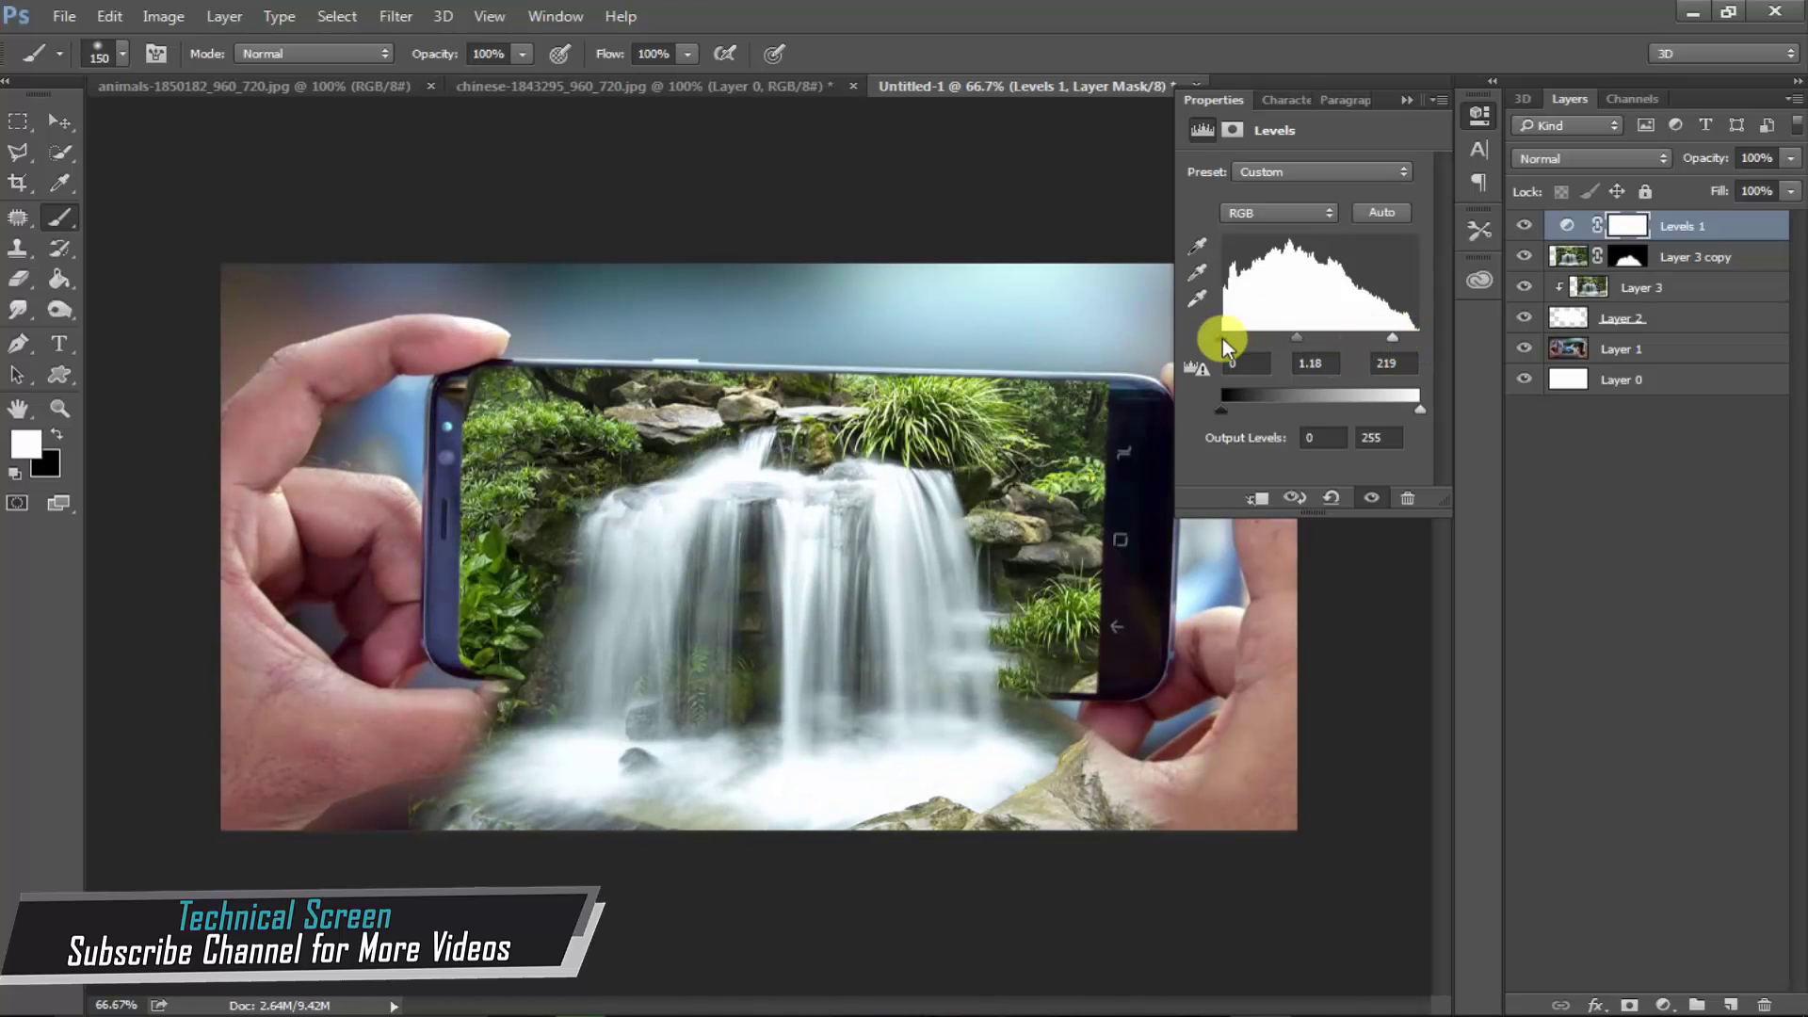
drag(1222, 337, 1240, 336)
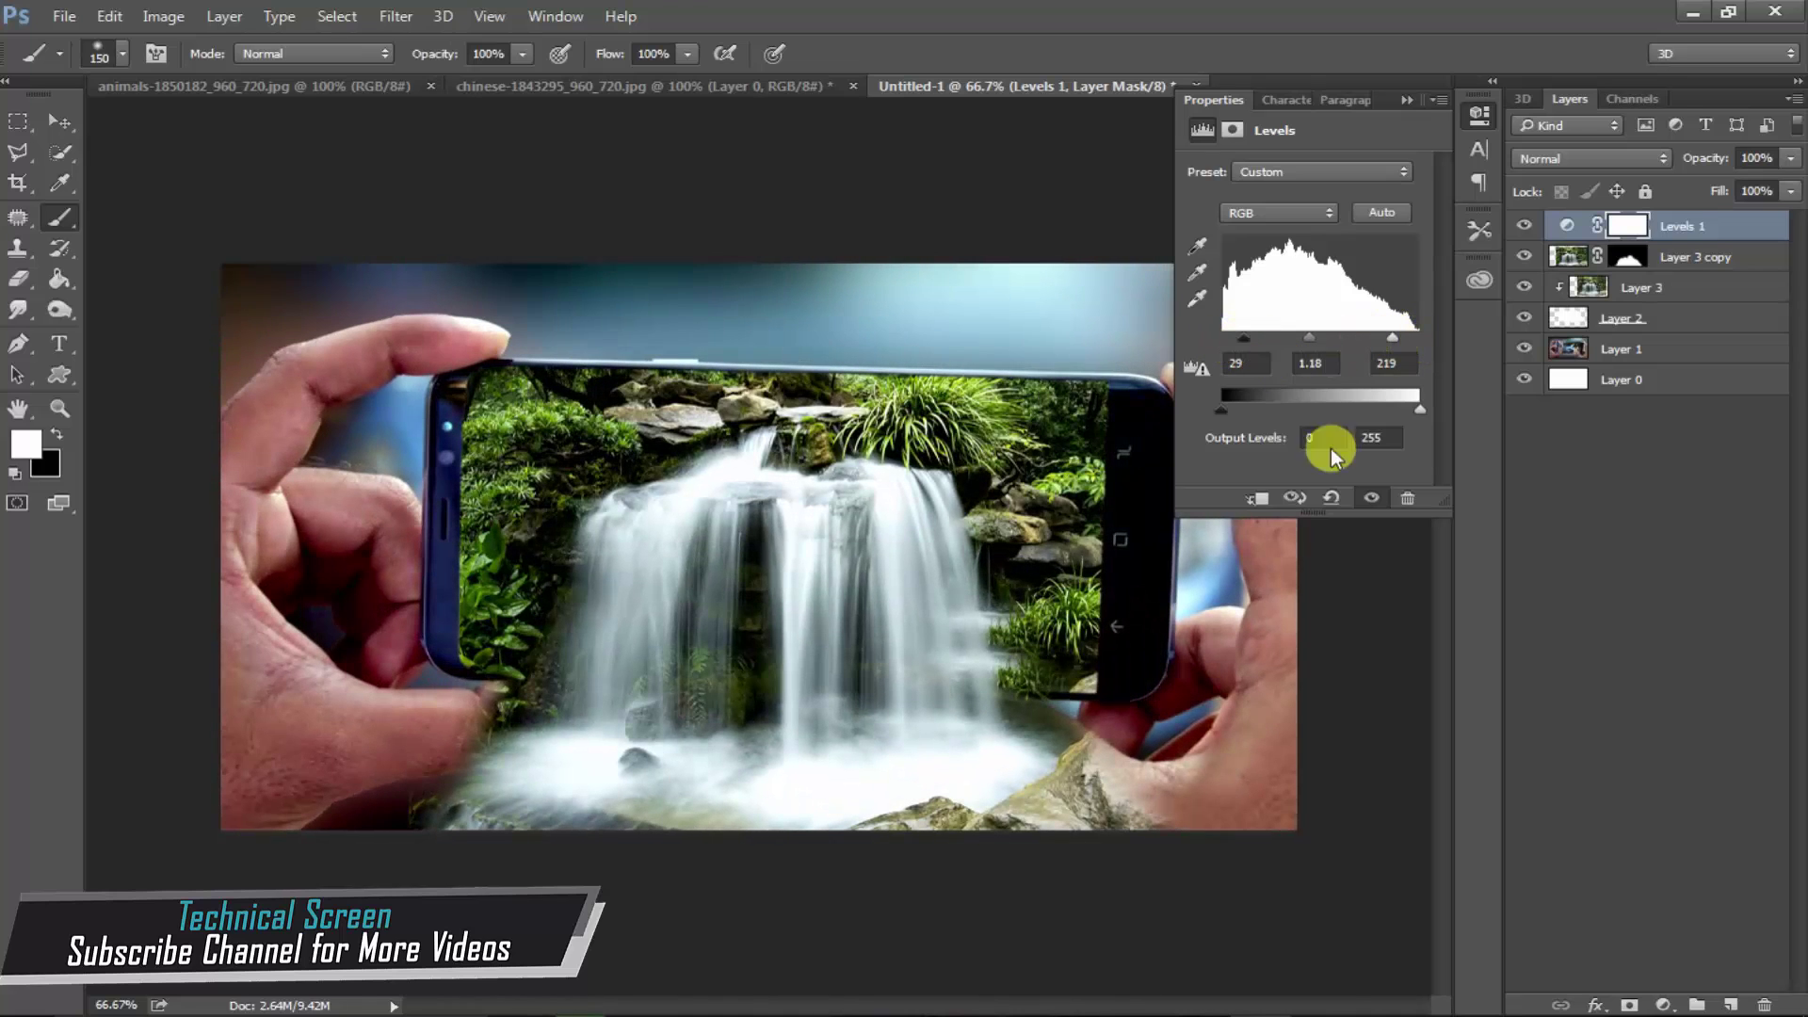
click(1253, 499)
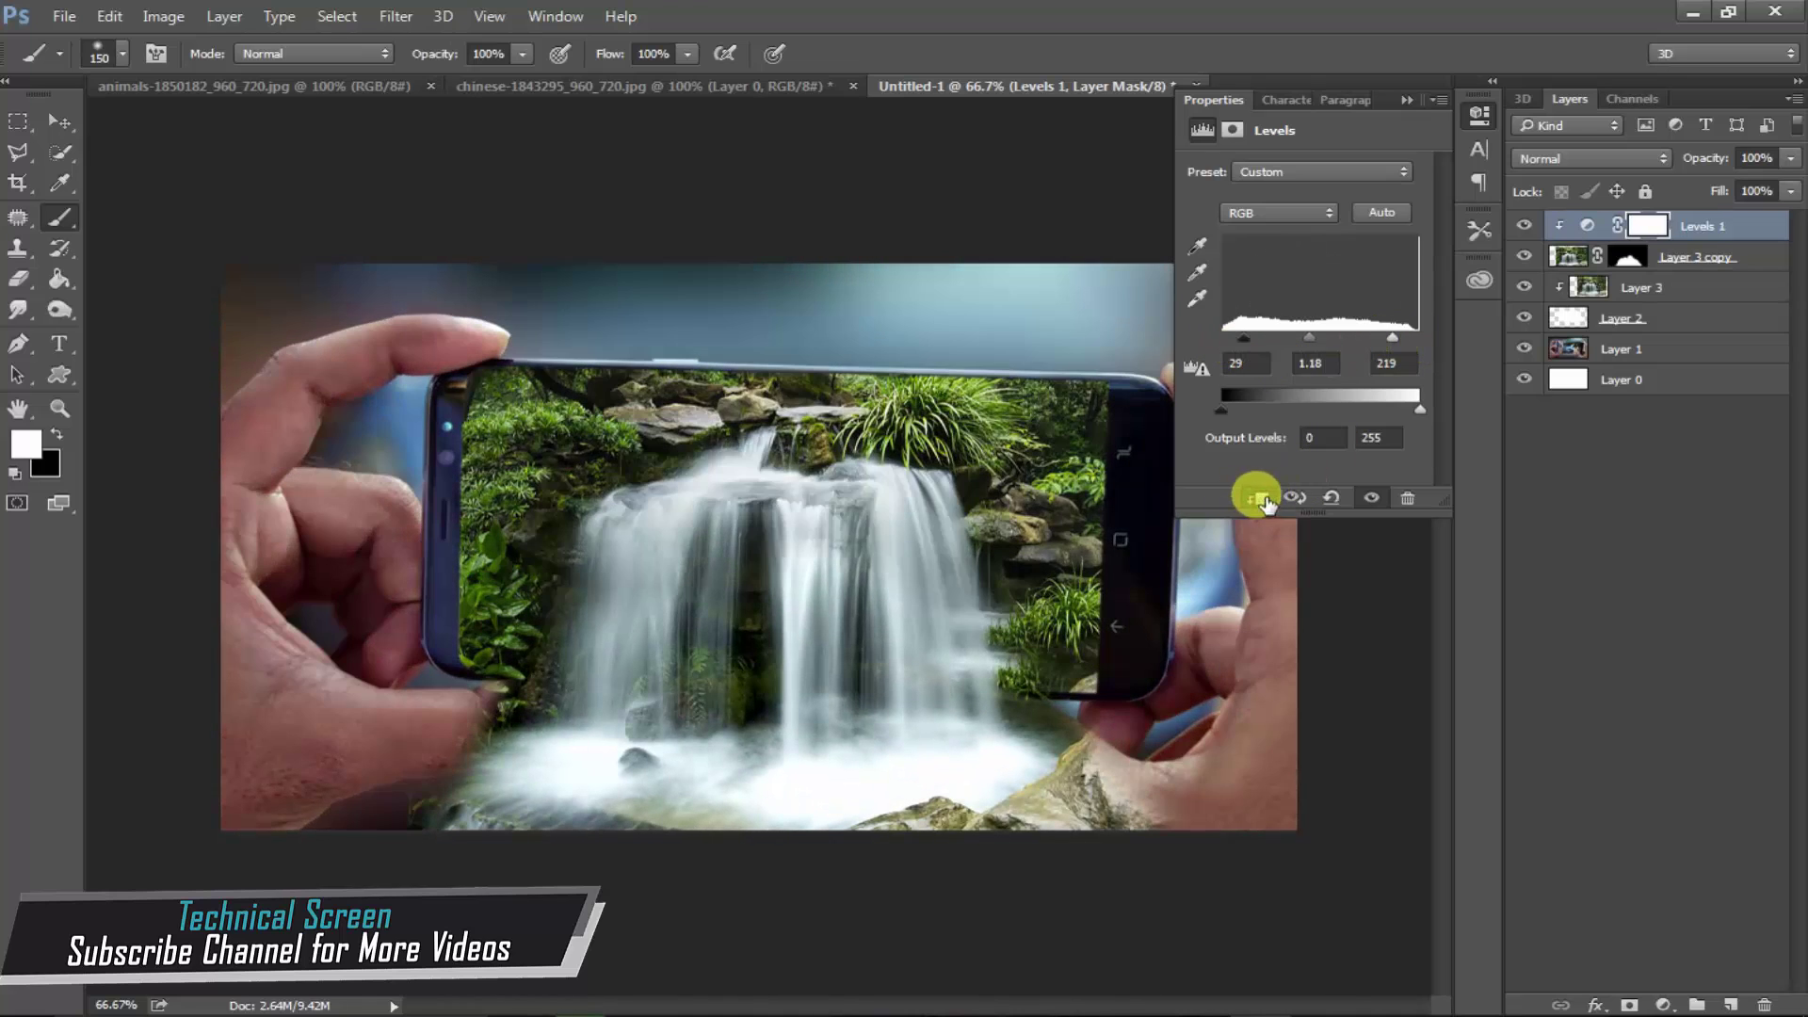
click(1413, 100)
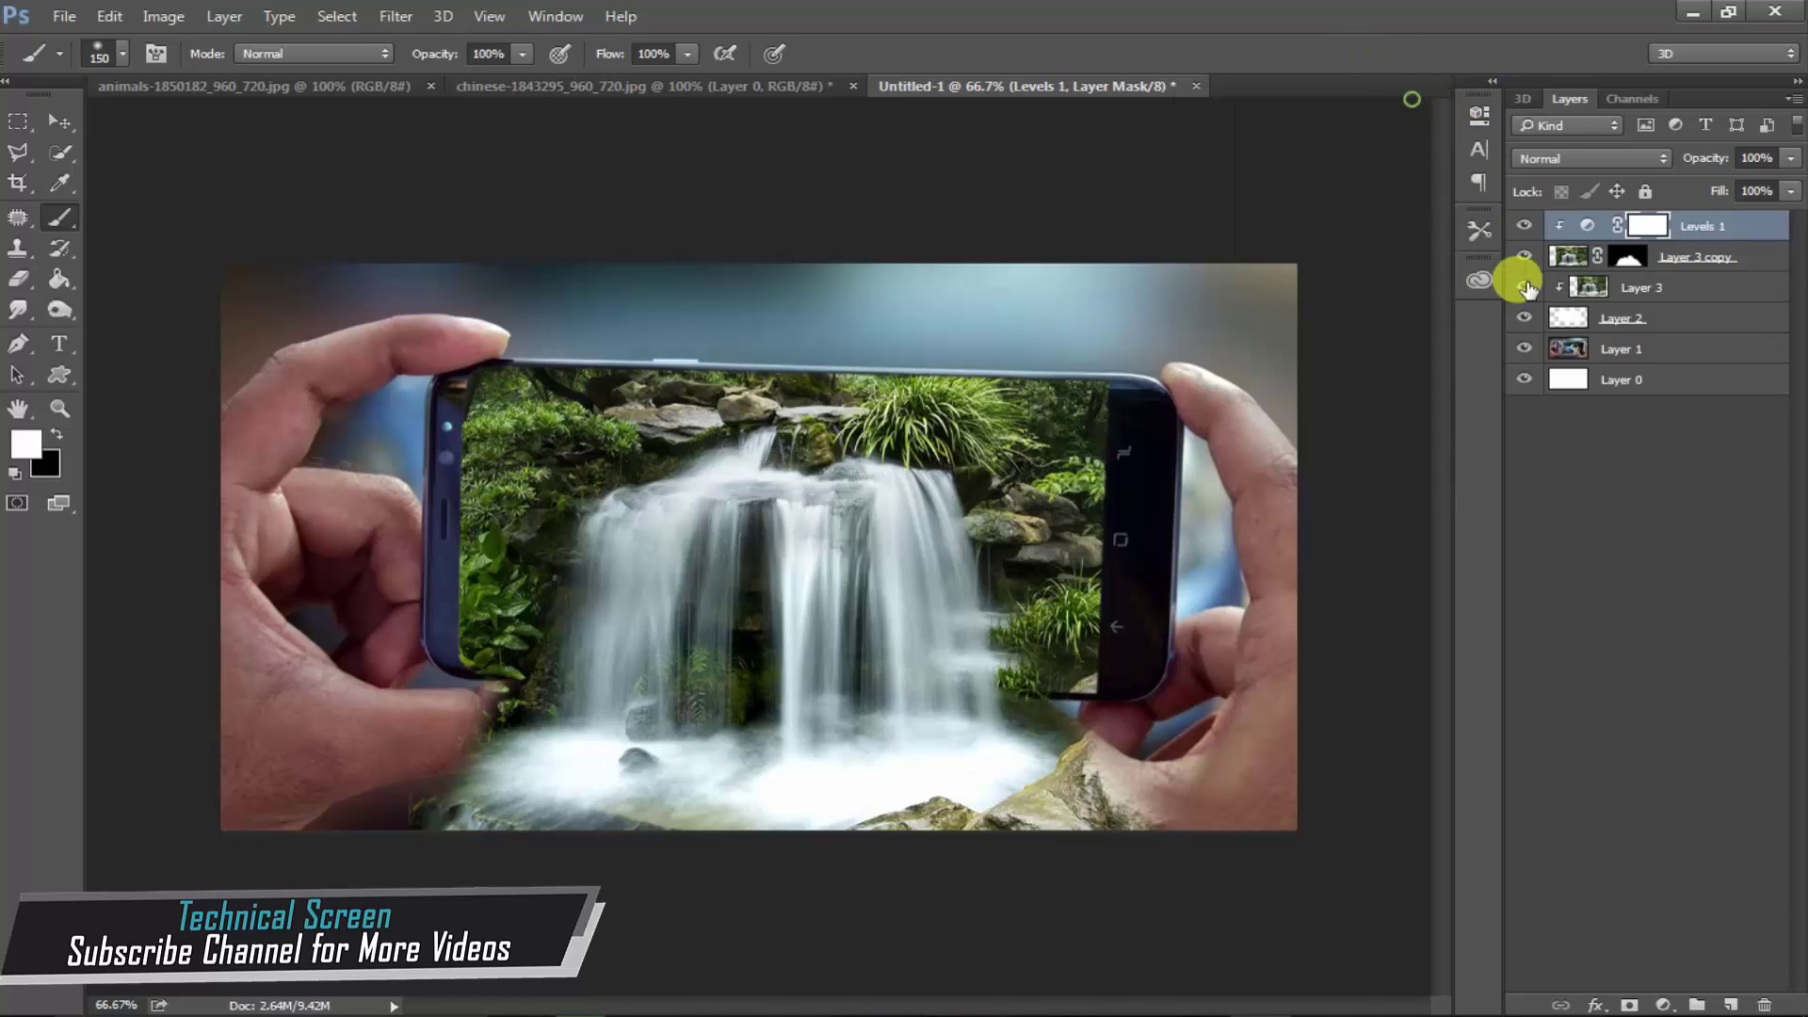
- Add a Curves adjustment that darkens the shadows and pulls the highlights down slightly
click(1598, 1006)
click(1531, 869)
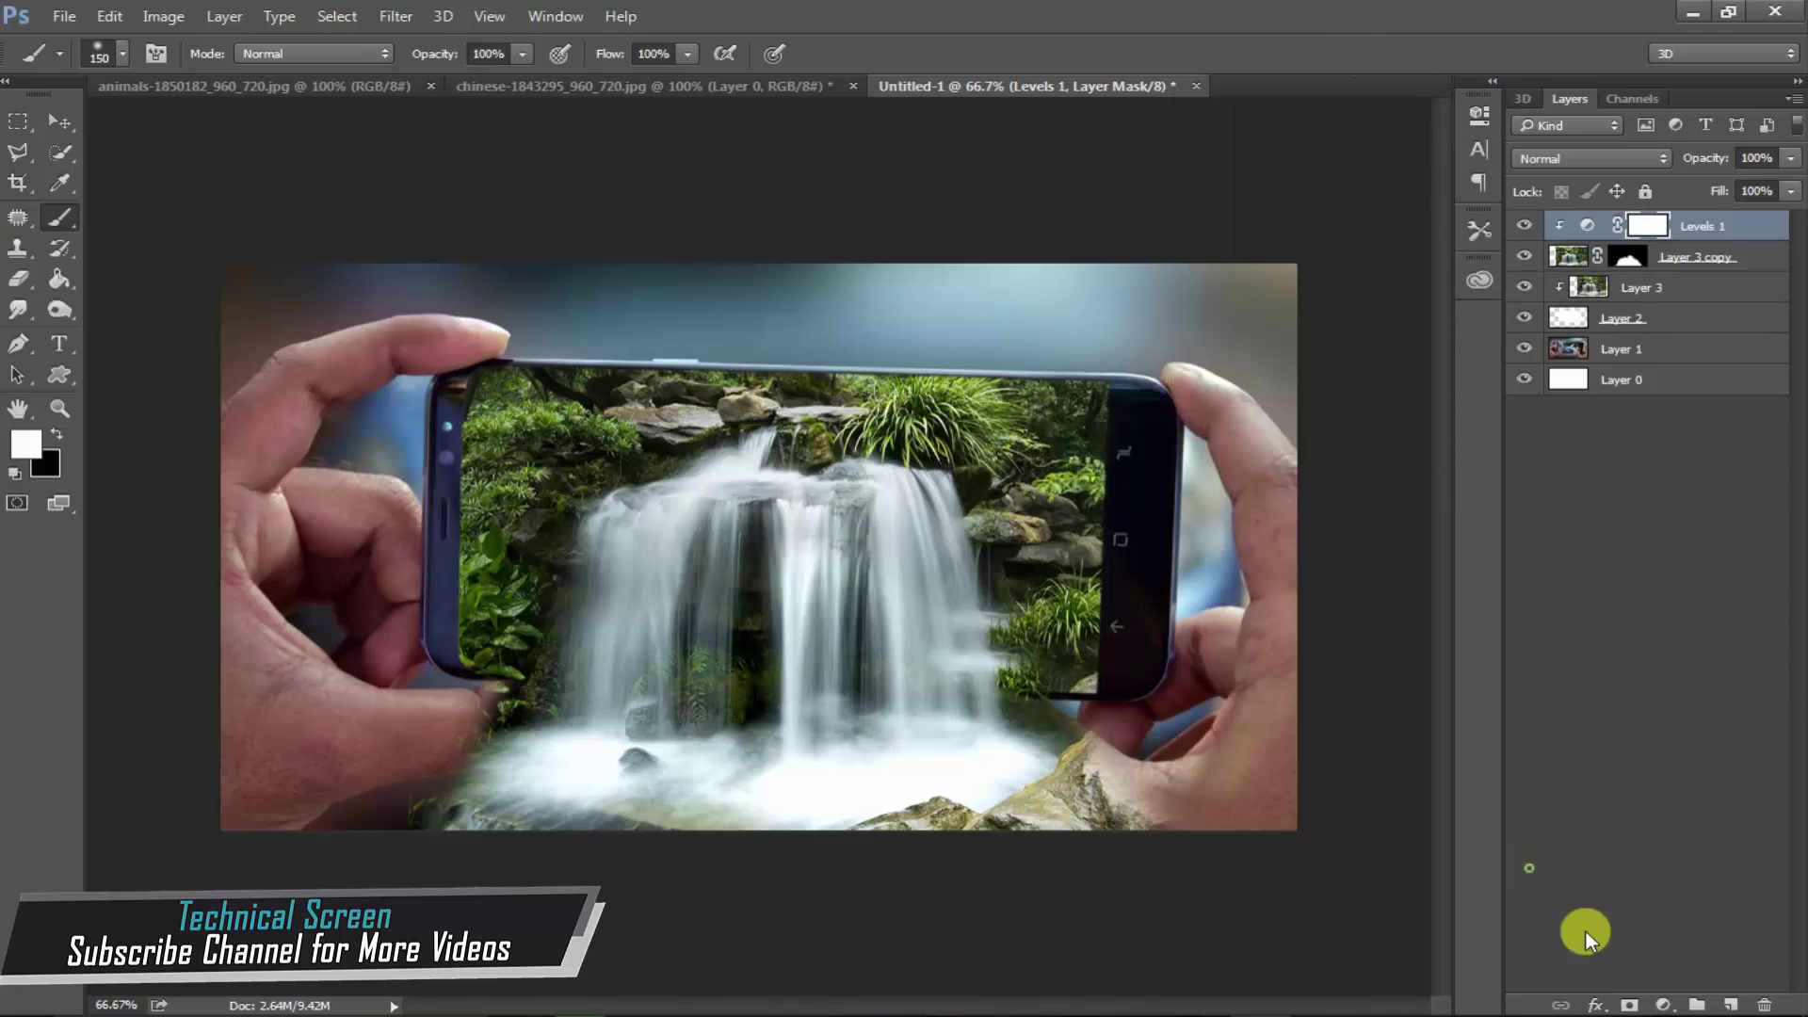
click(1664, 1006)
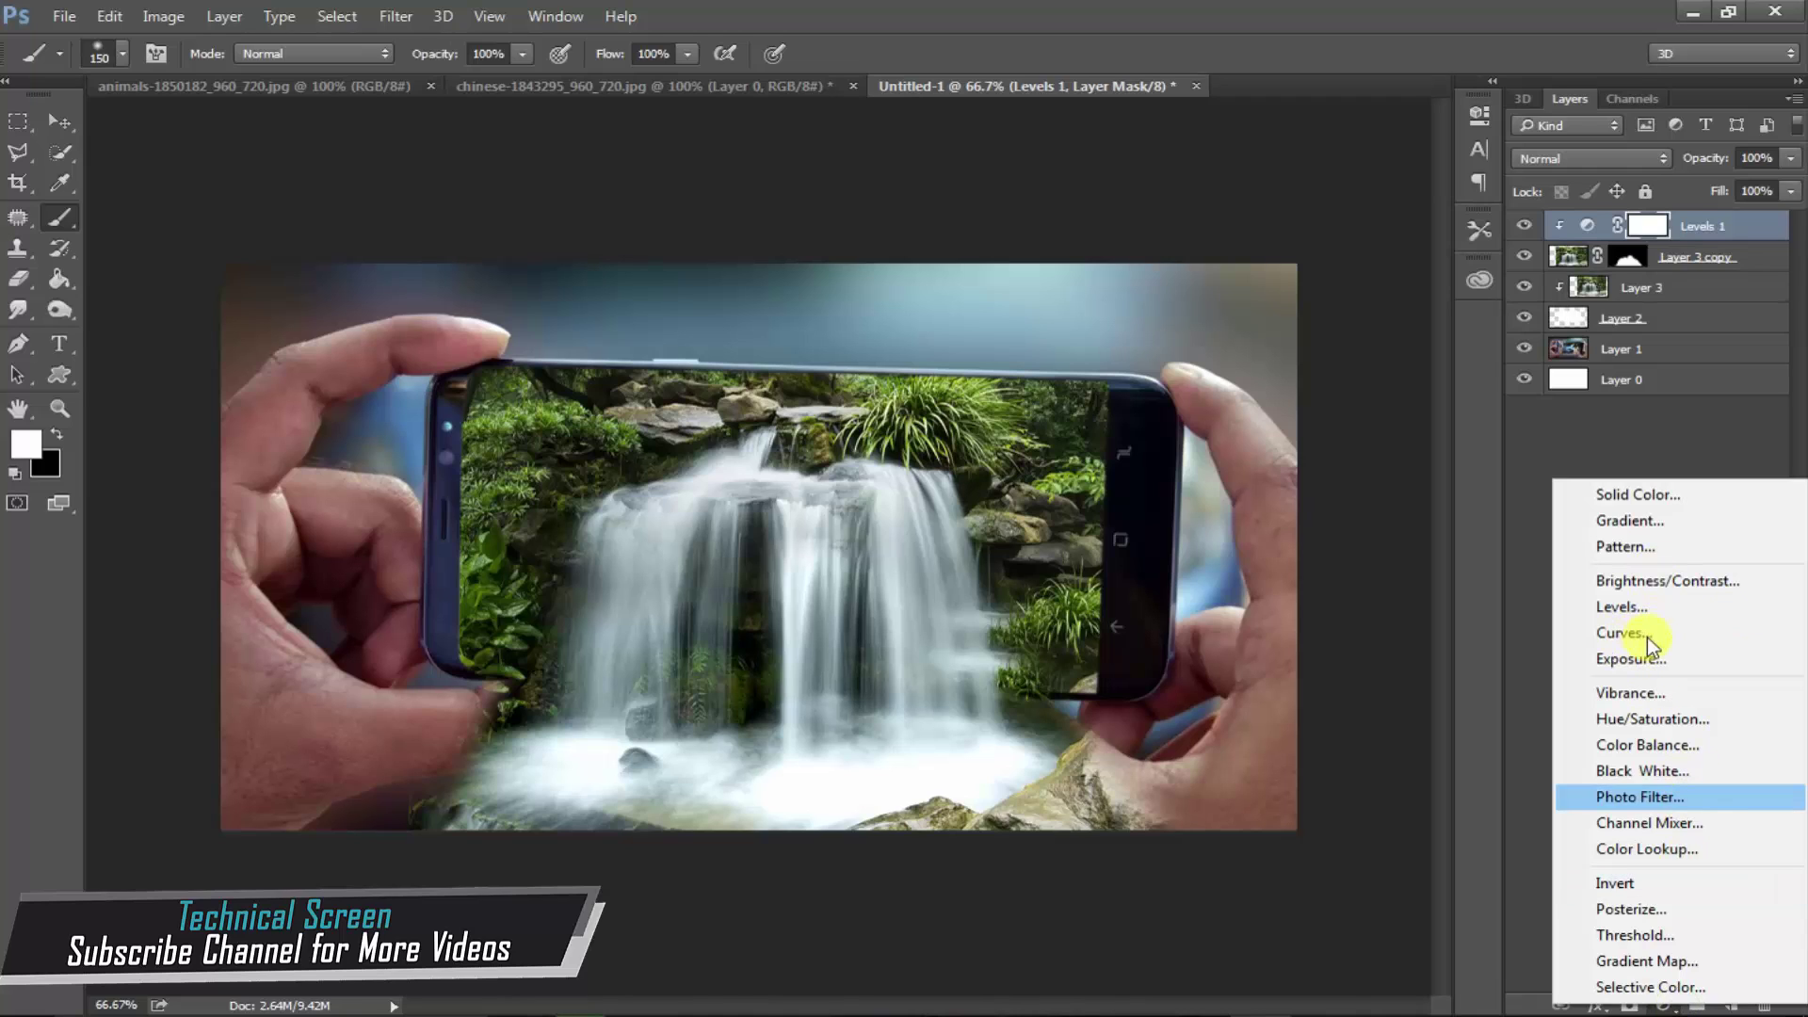
click(1592, 632)
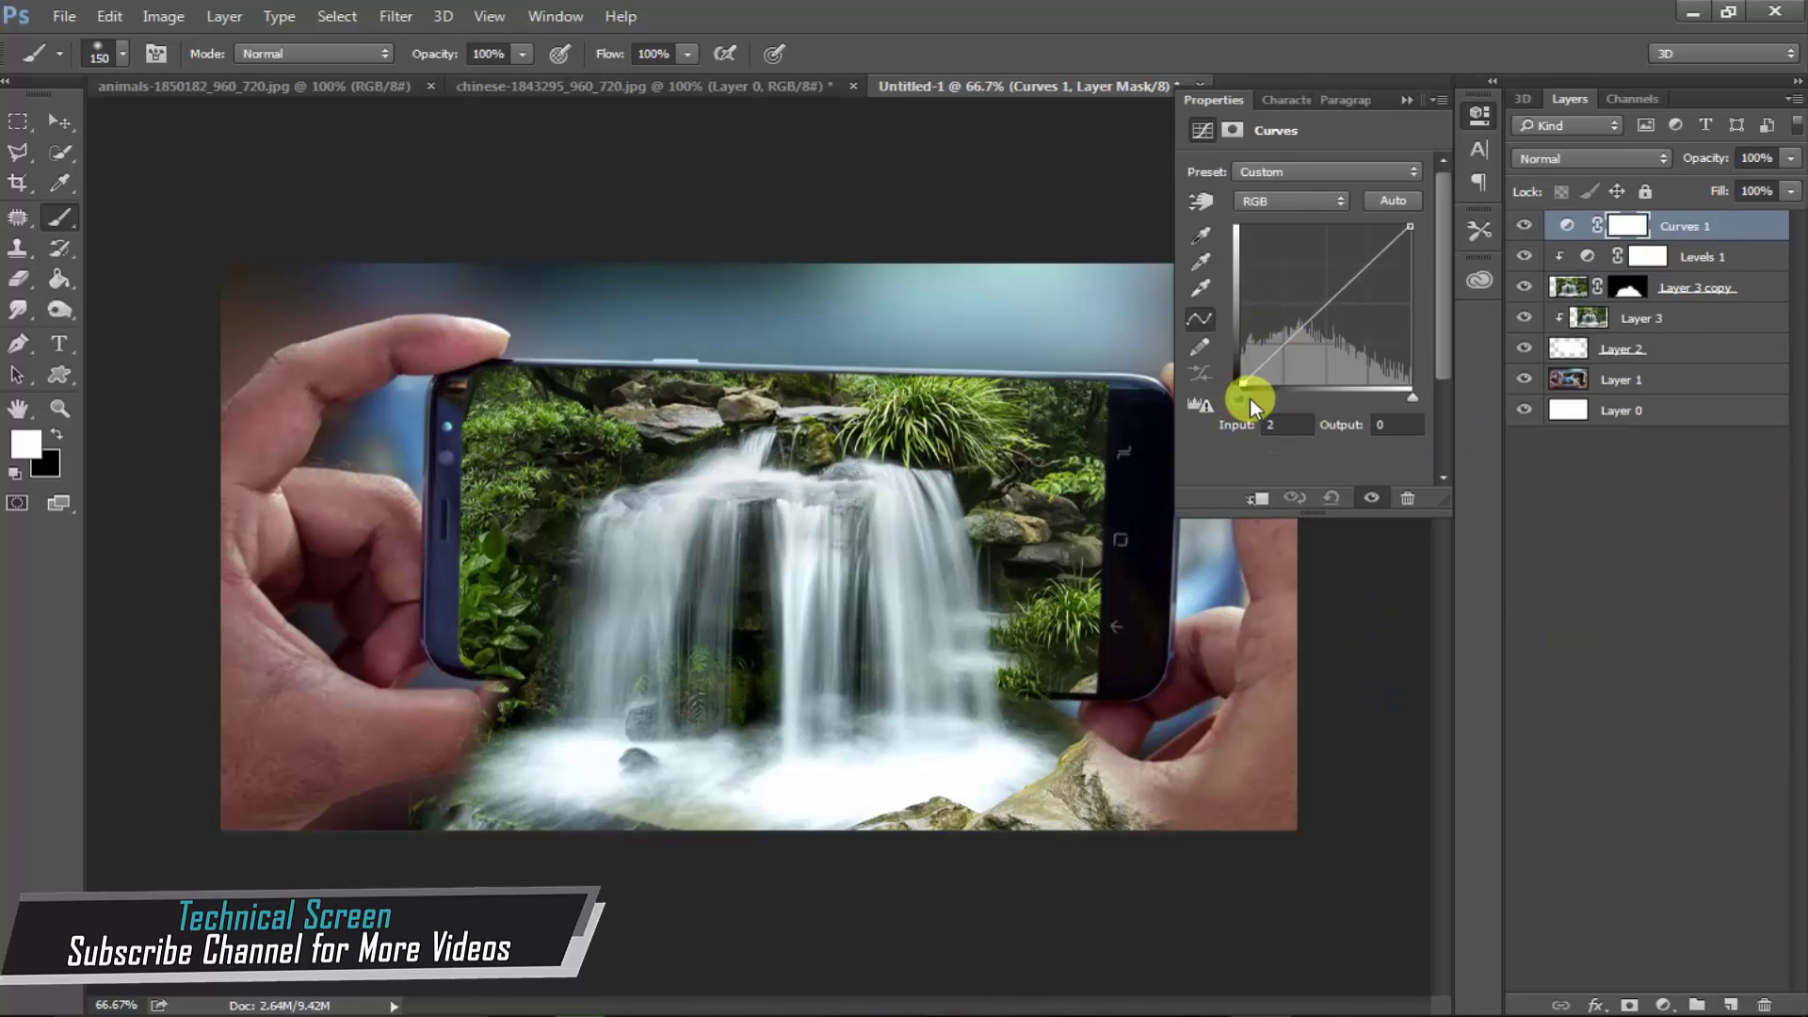
drag(1251, 399, 1256, 398)
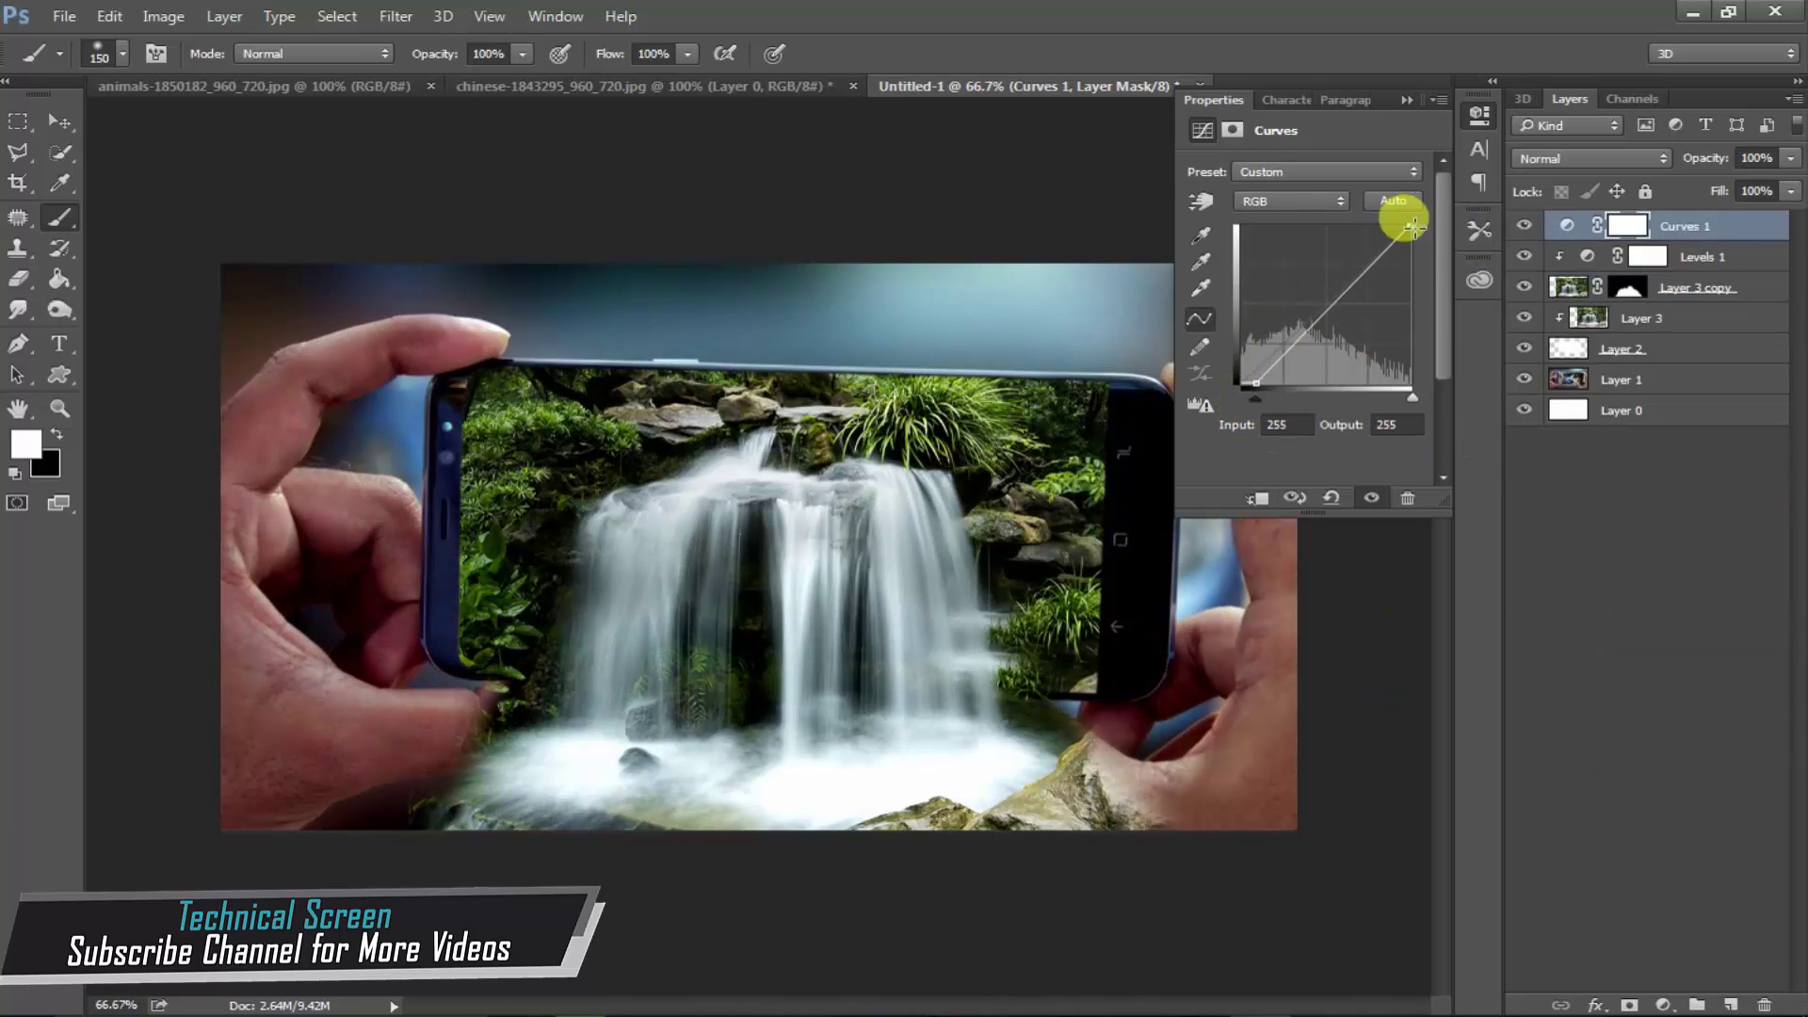
drag(1413, 227, 1413, 229)
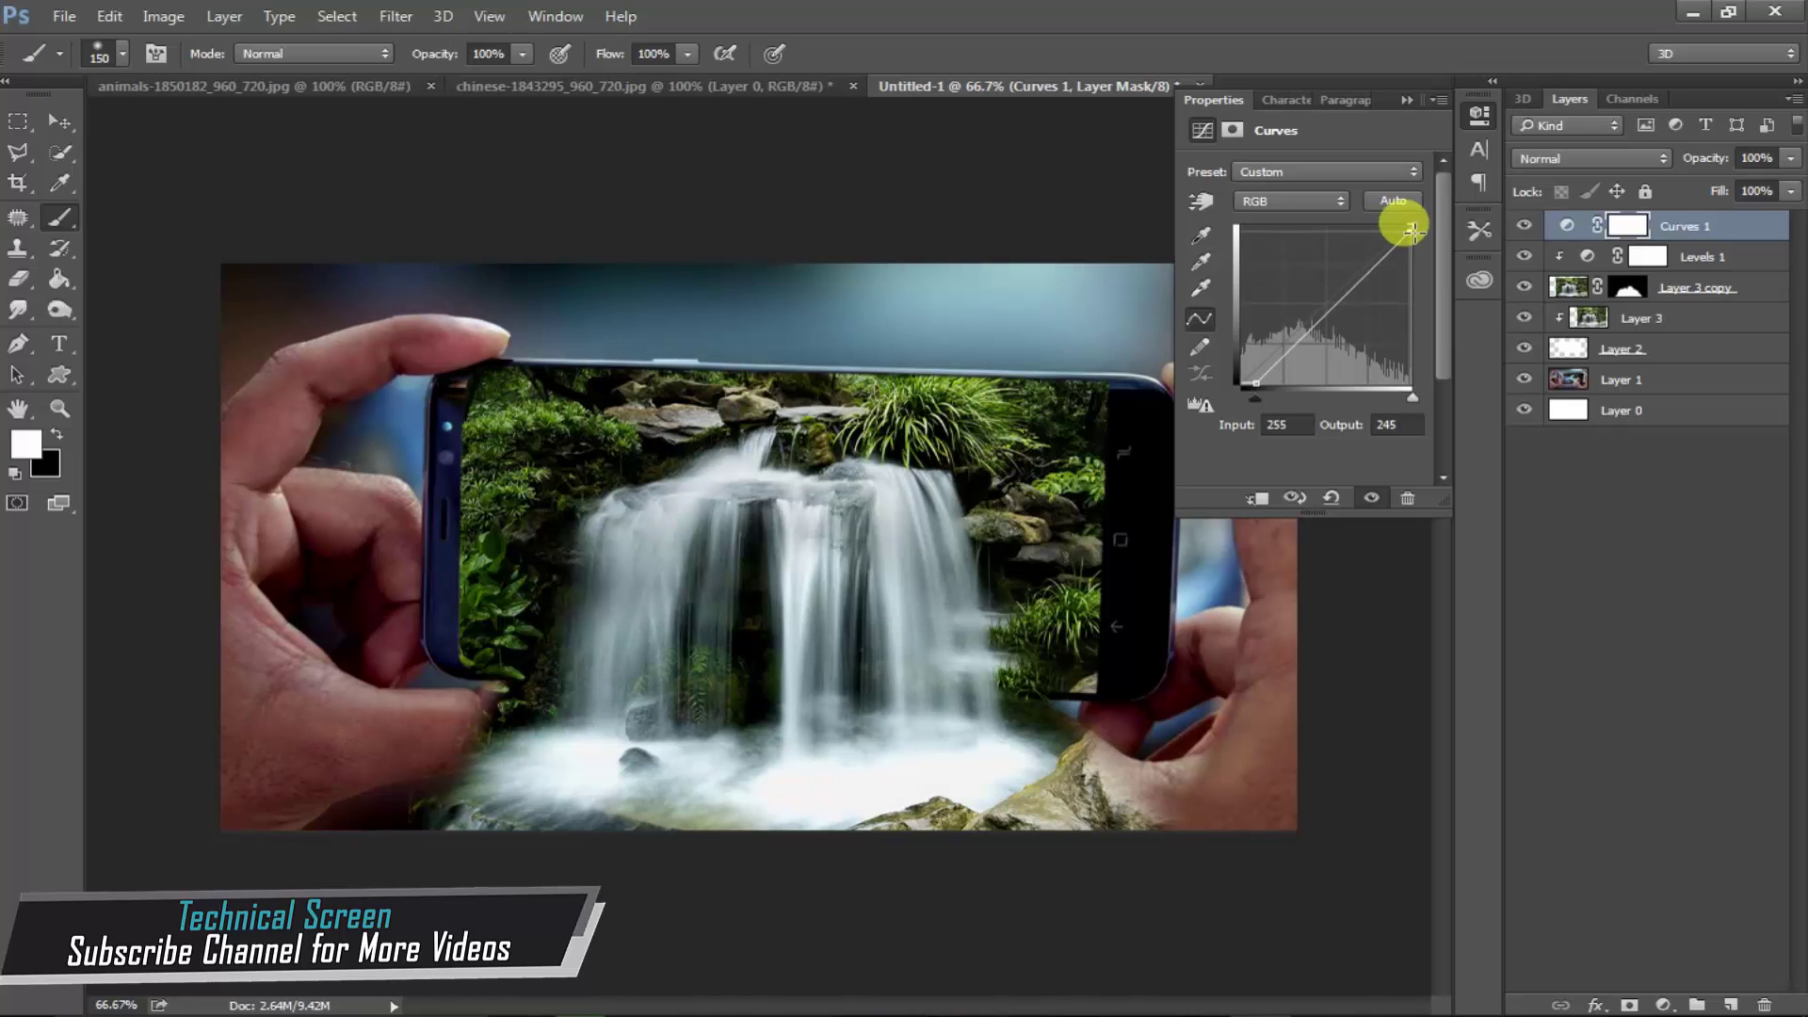
click(1407, 101)
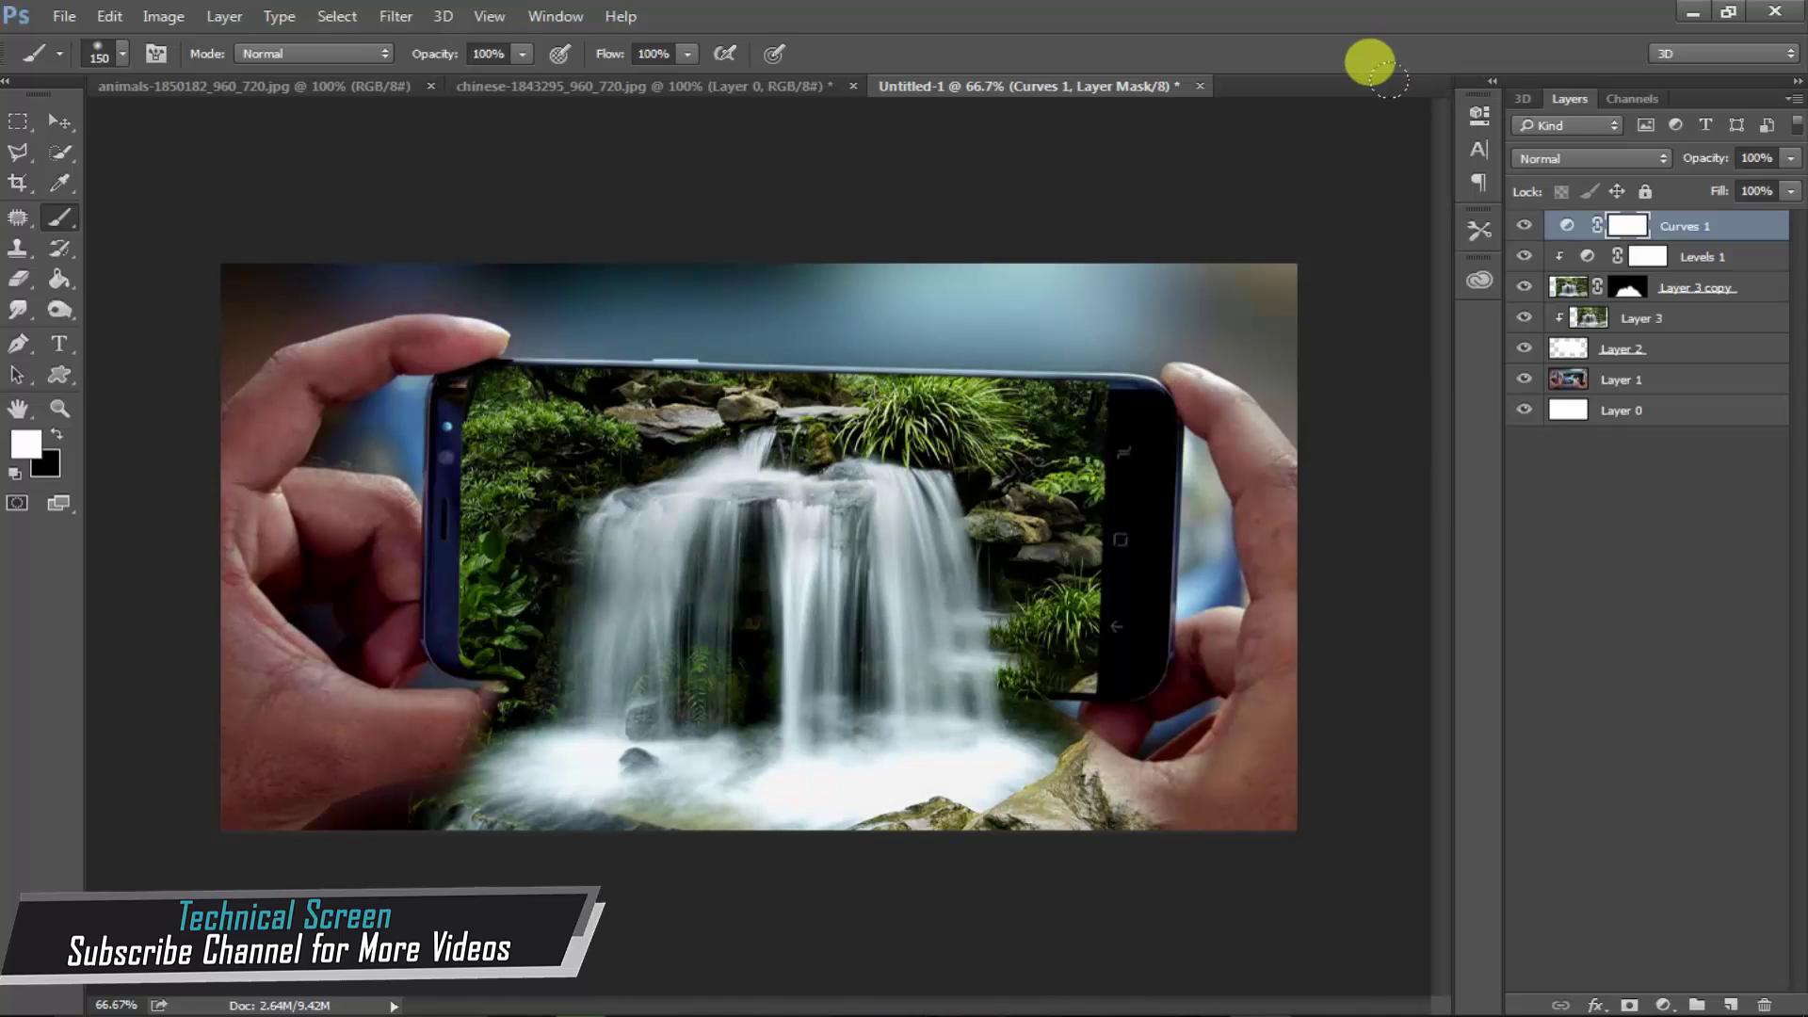
click(60, 125)
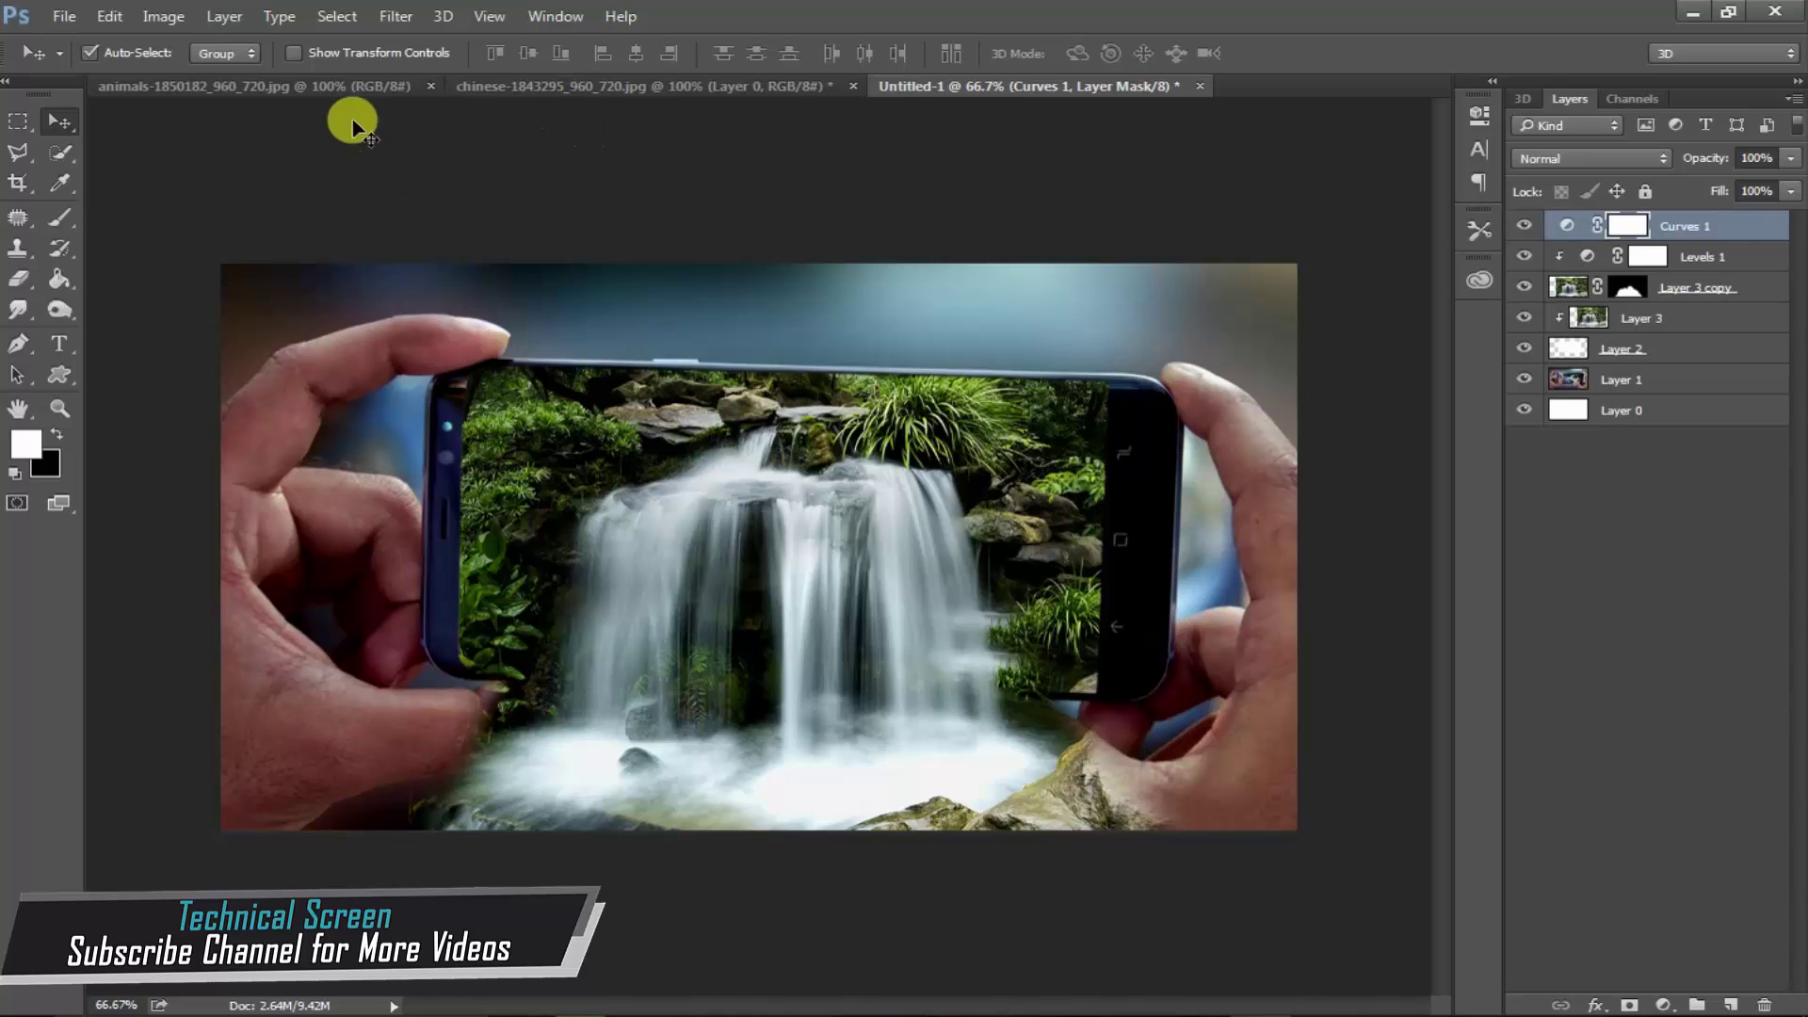
- In the parrot photo, undo a stray drop and unlock the background as Layer 0
click(325, 89)
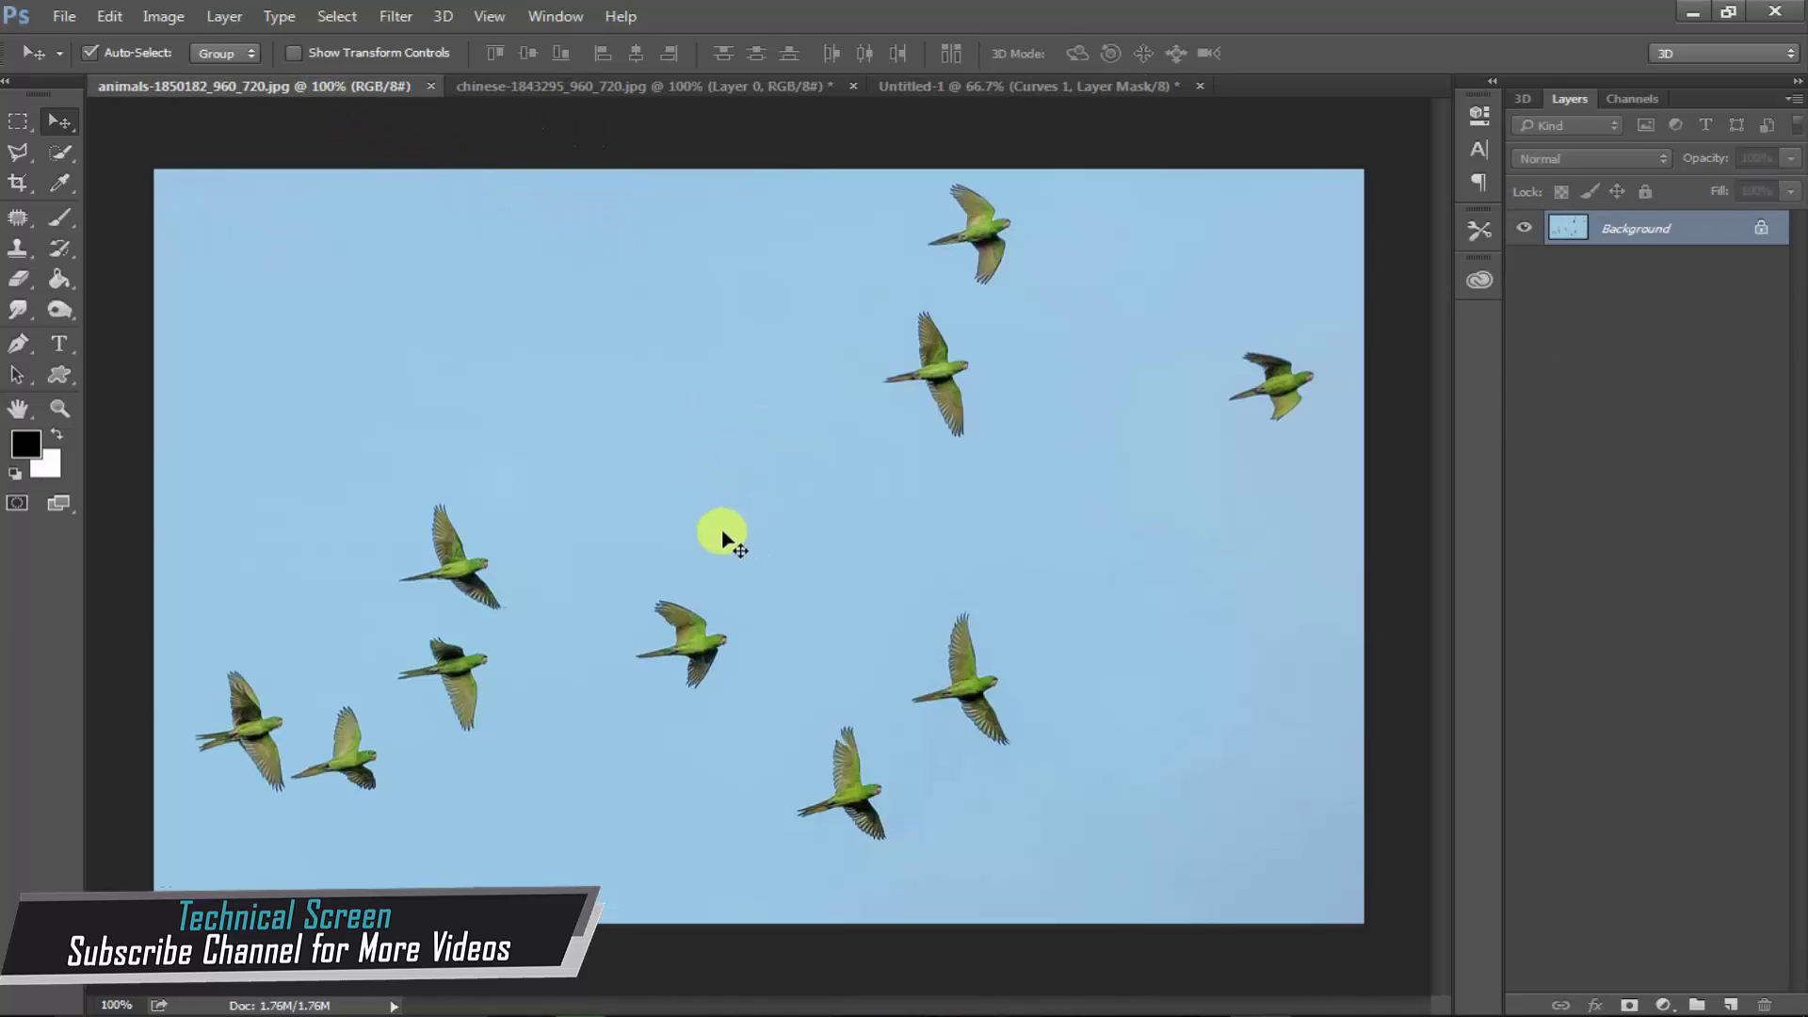
drag(723, 539, 914, 595)
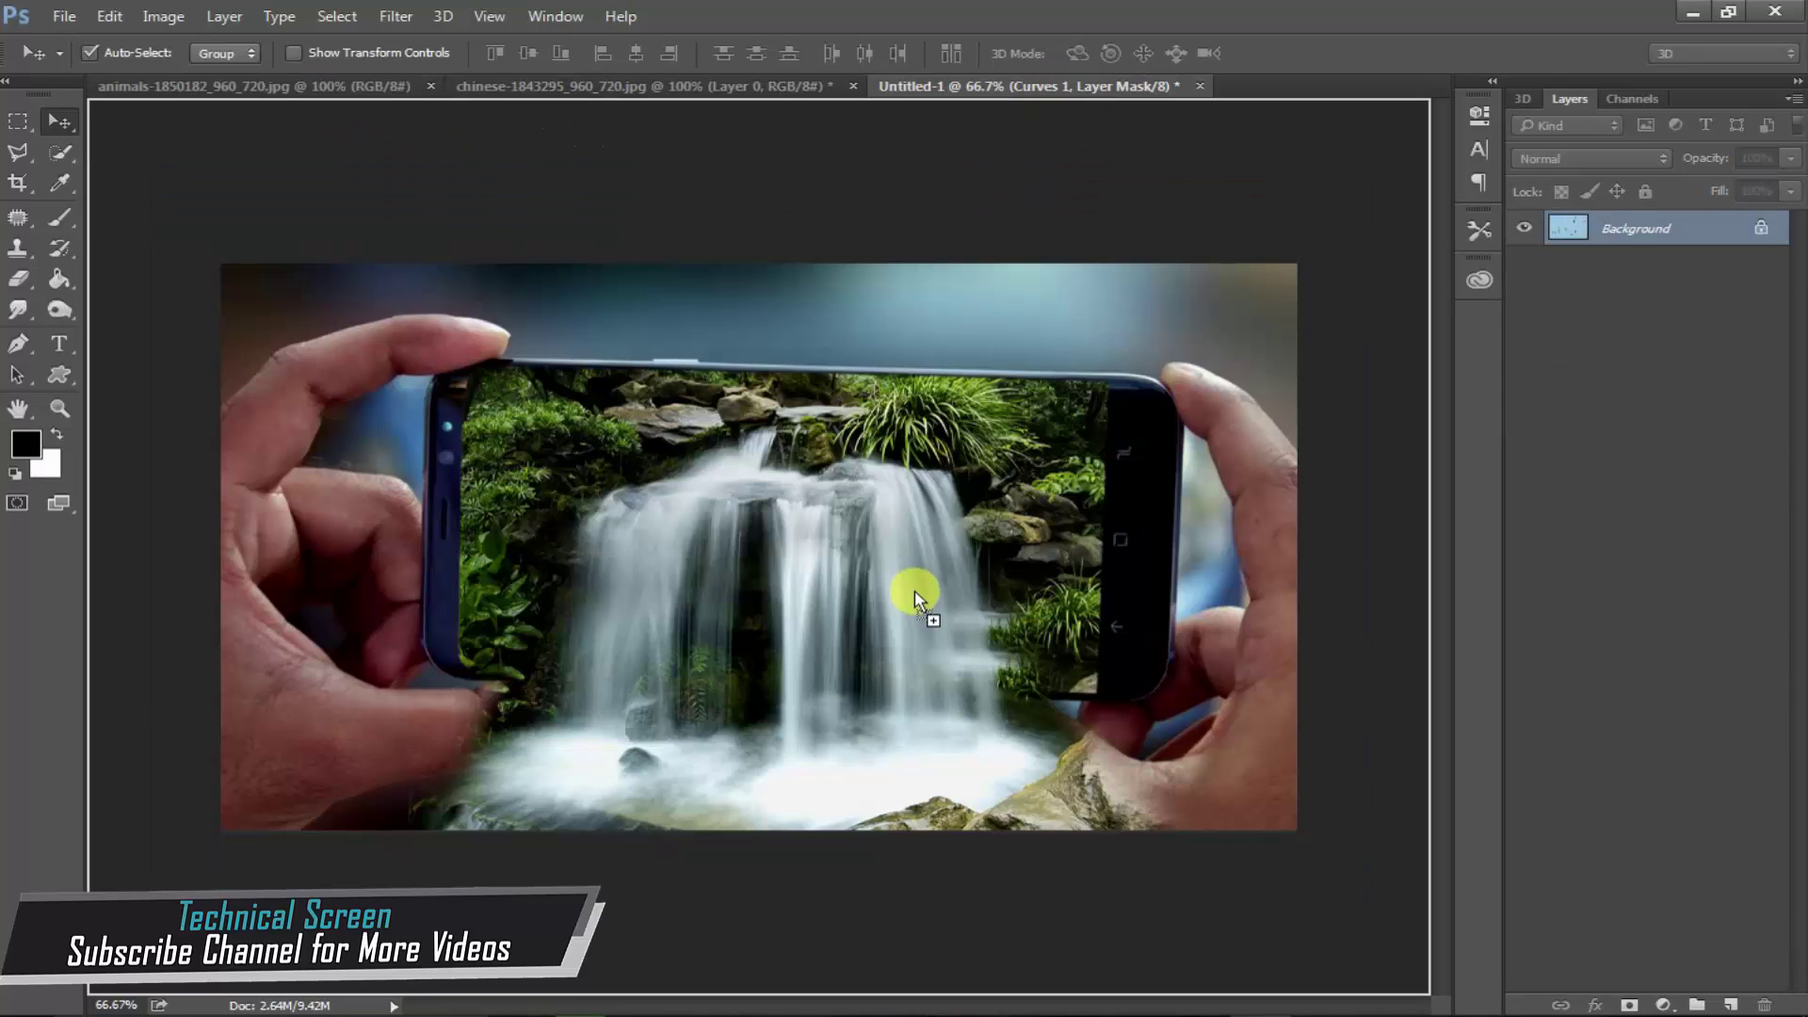
drag(914, 595, 912, 595)
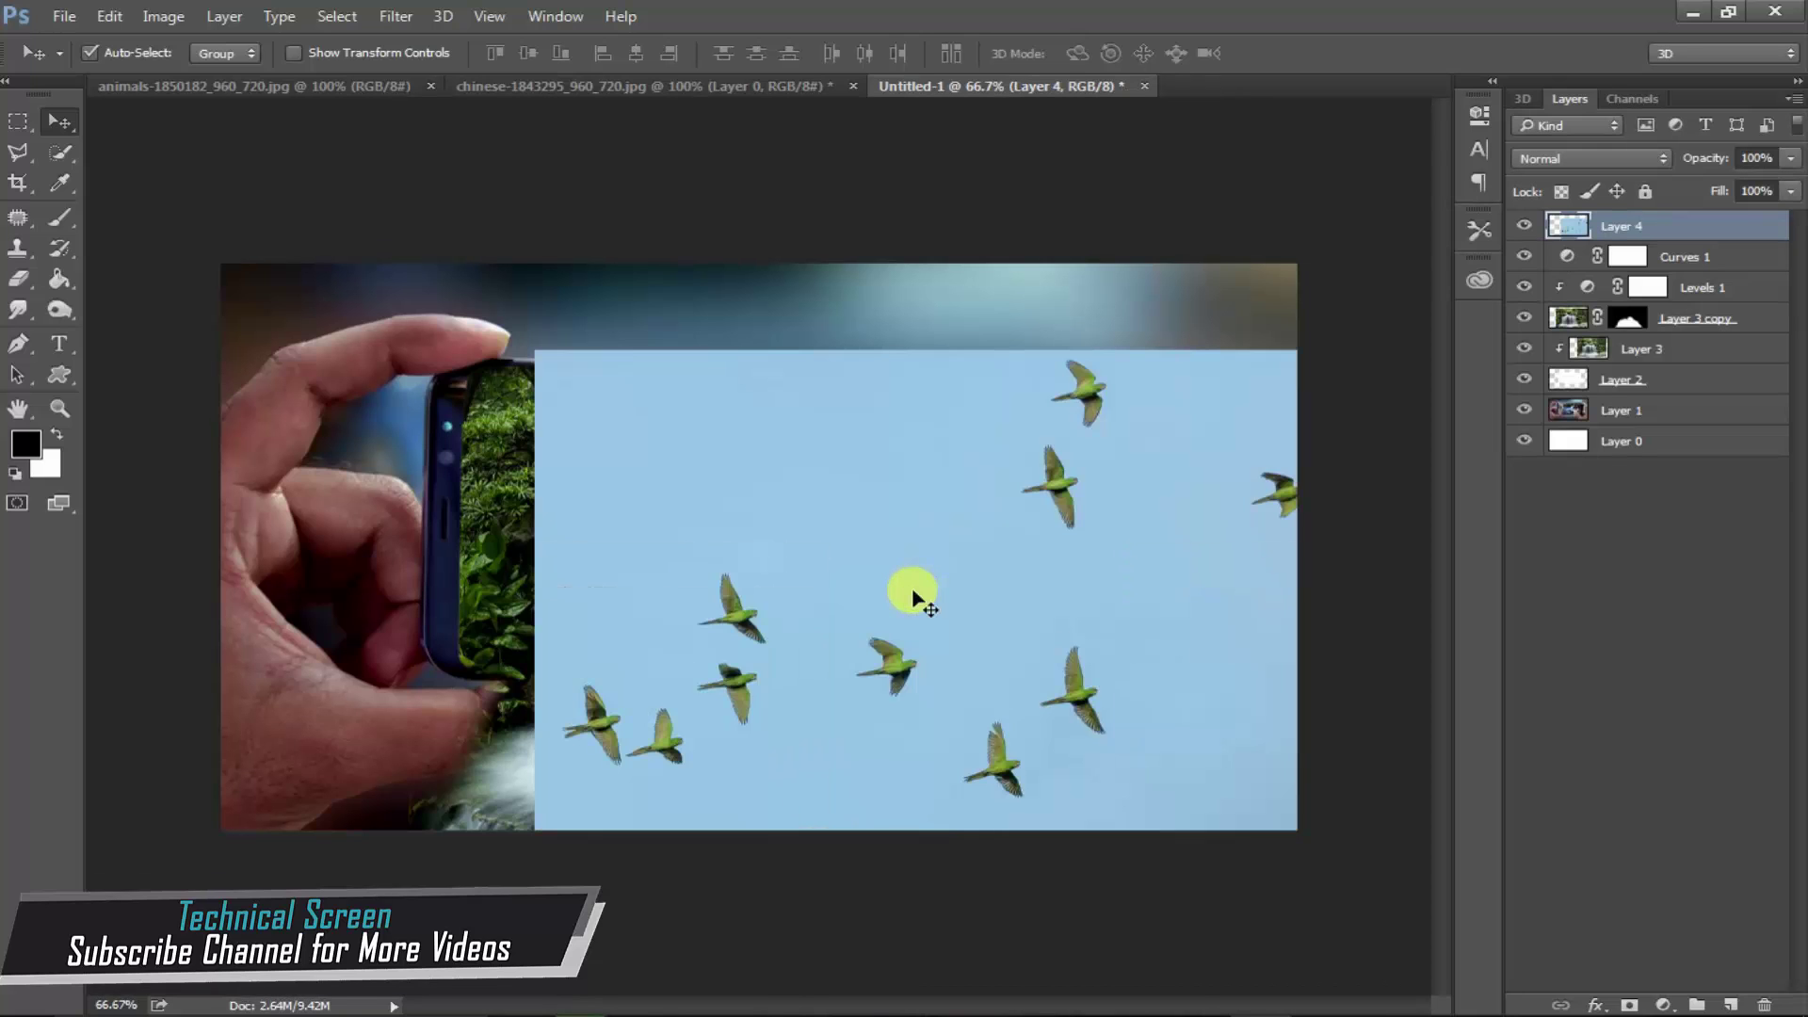
key(ctrl+z)
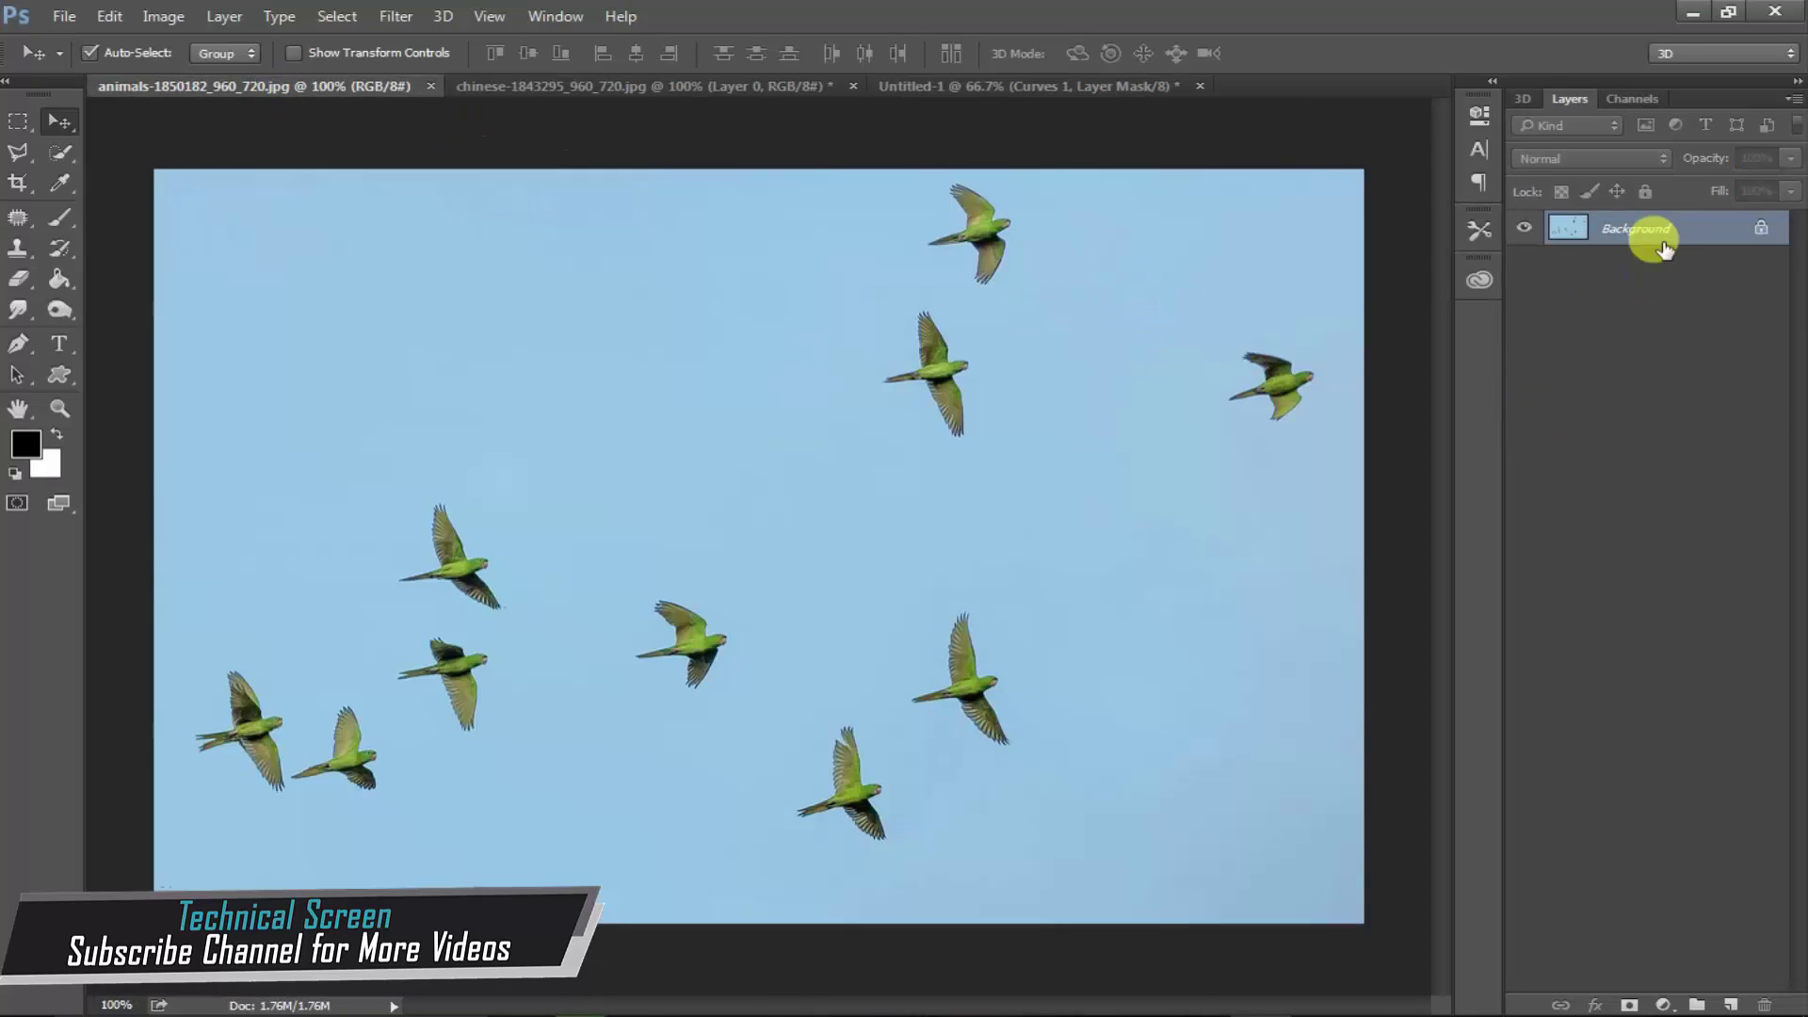
double_click(1665, 246)
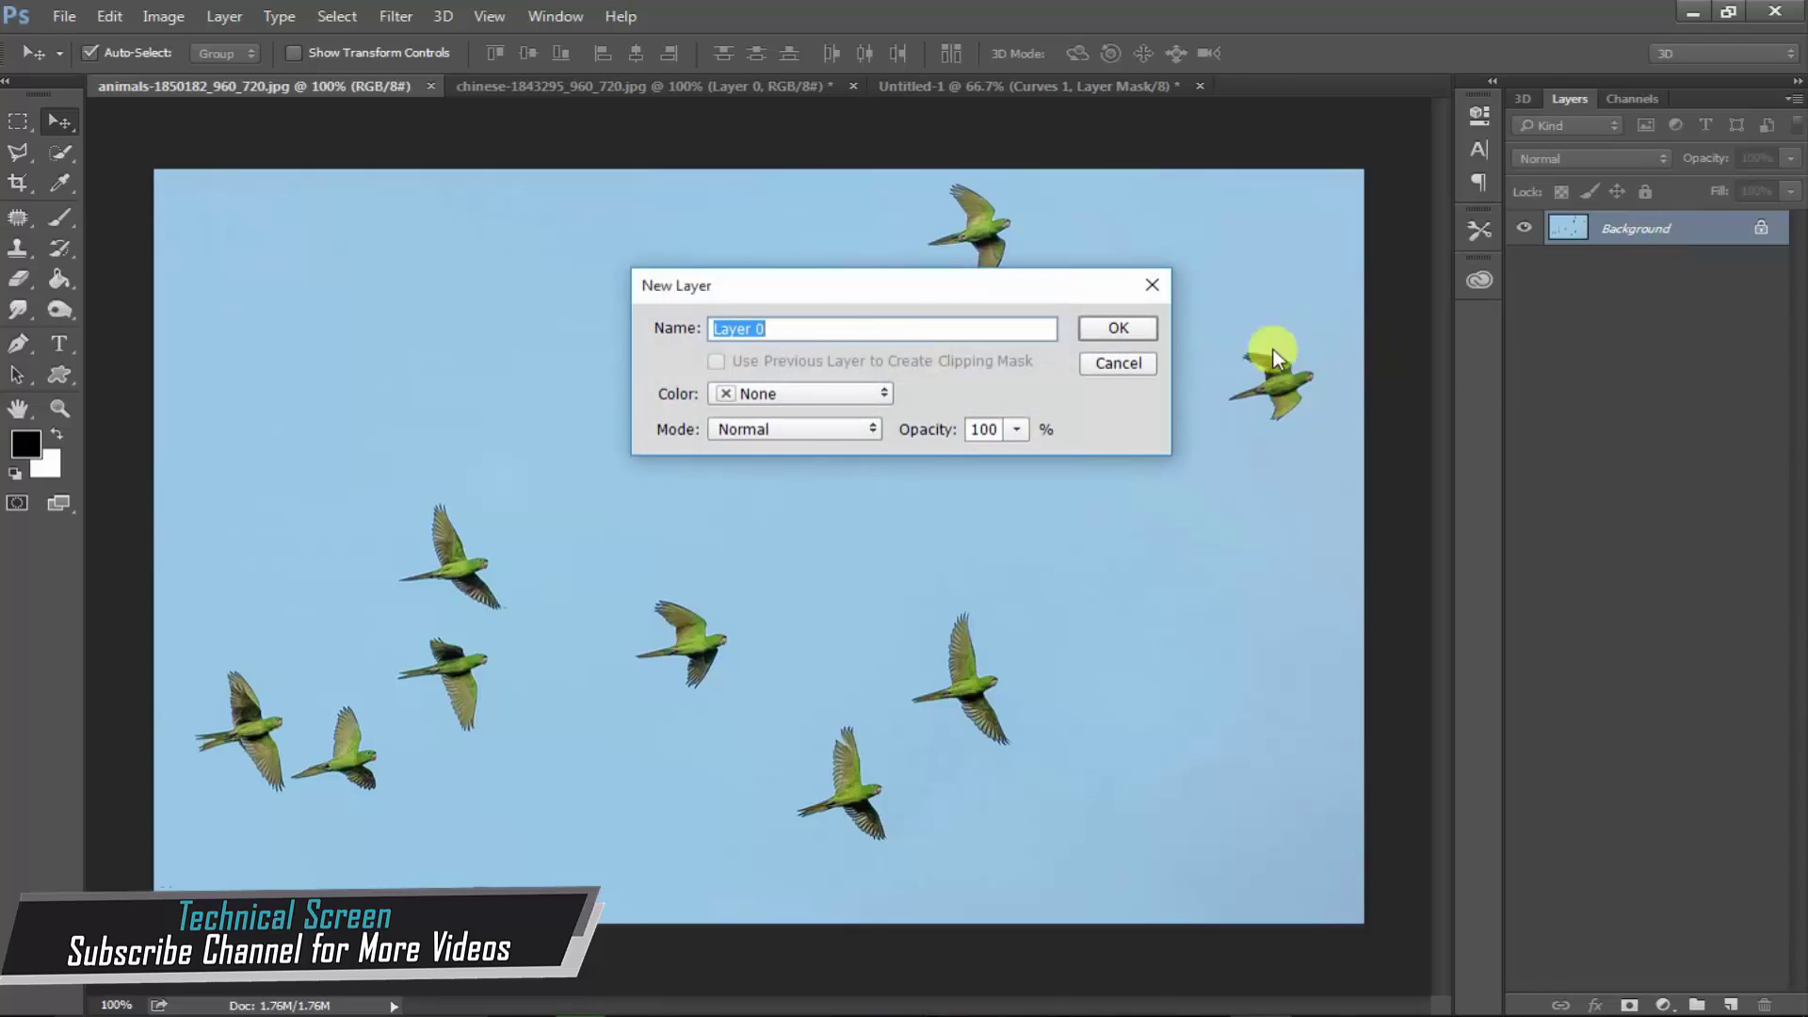
key(Return)
- Magic Wand the sky, invert the selection, and copy the green birds to a new layer
click(61, 153)
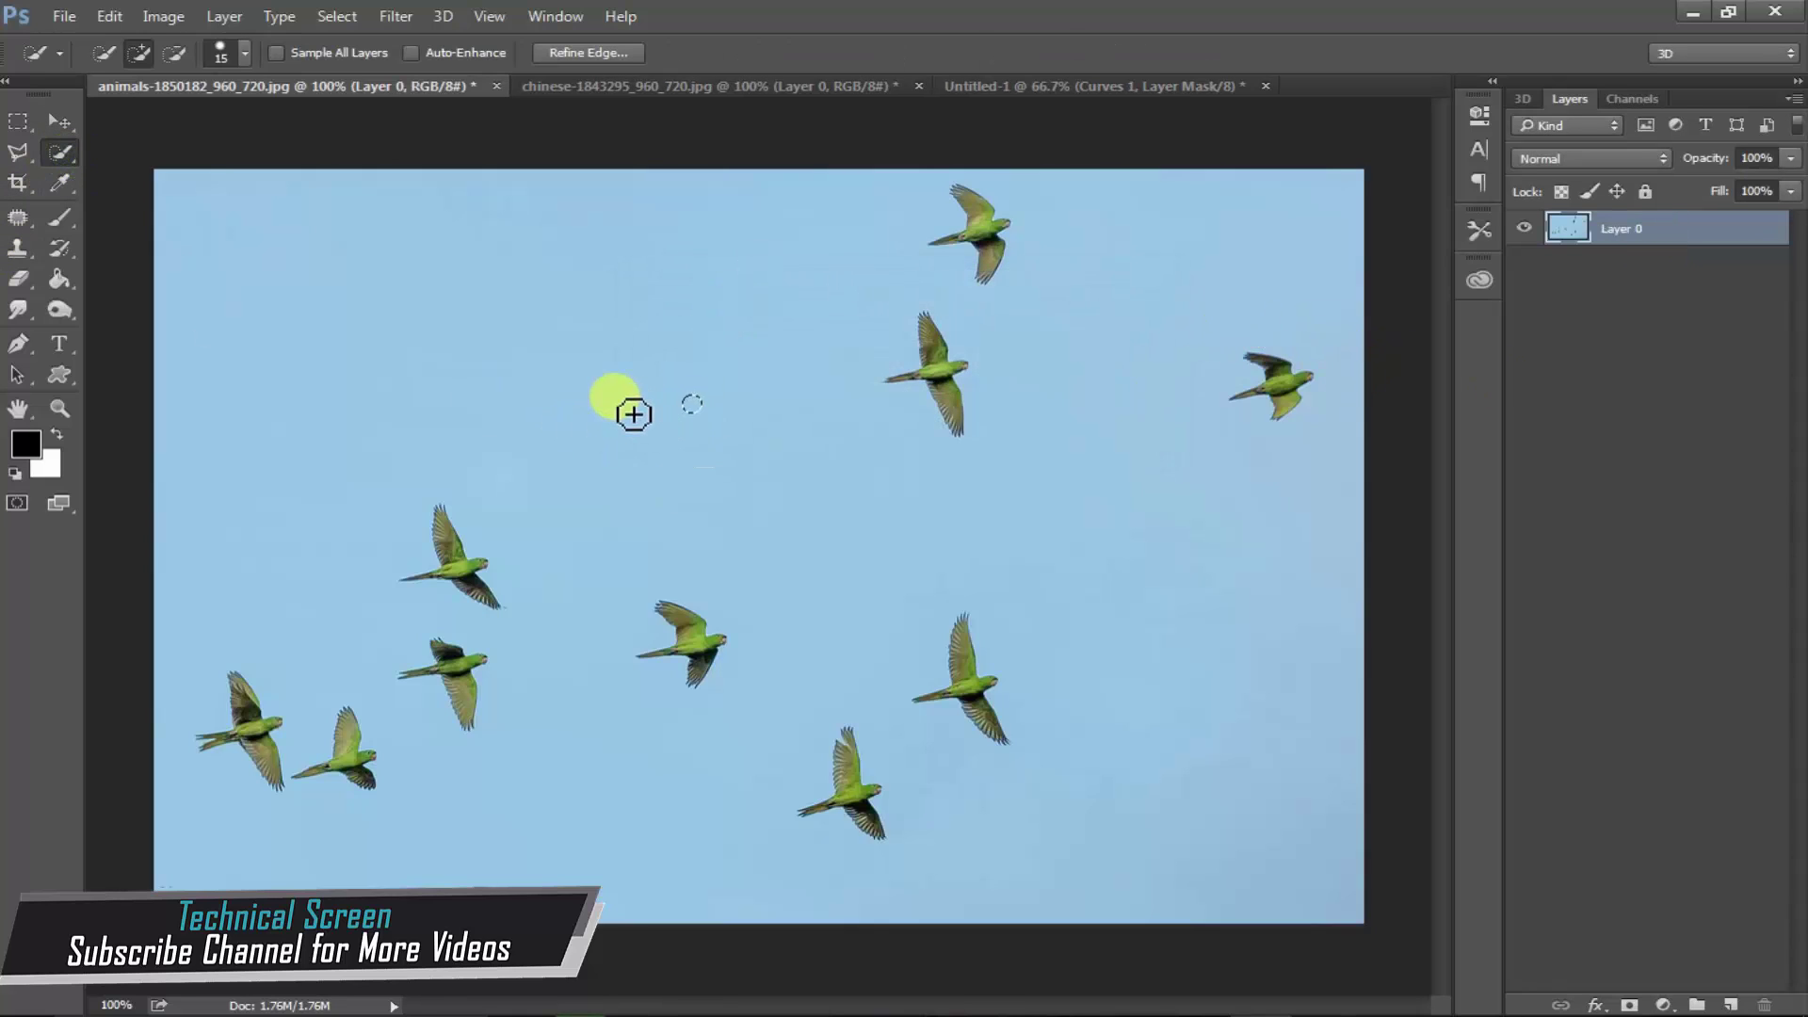
right_click(61, 153)
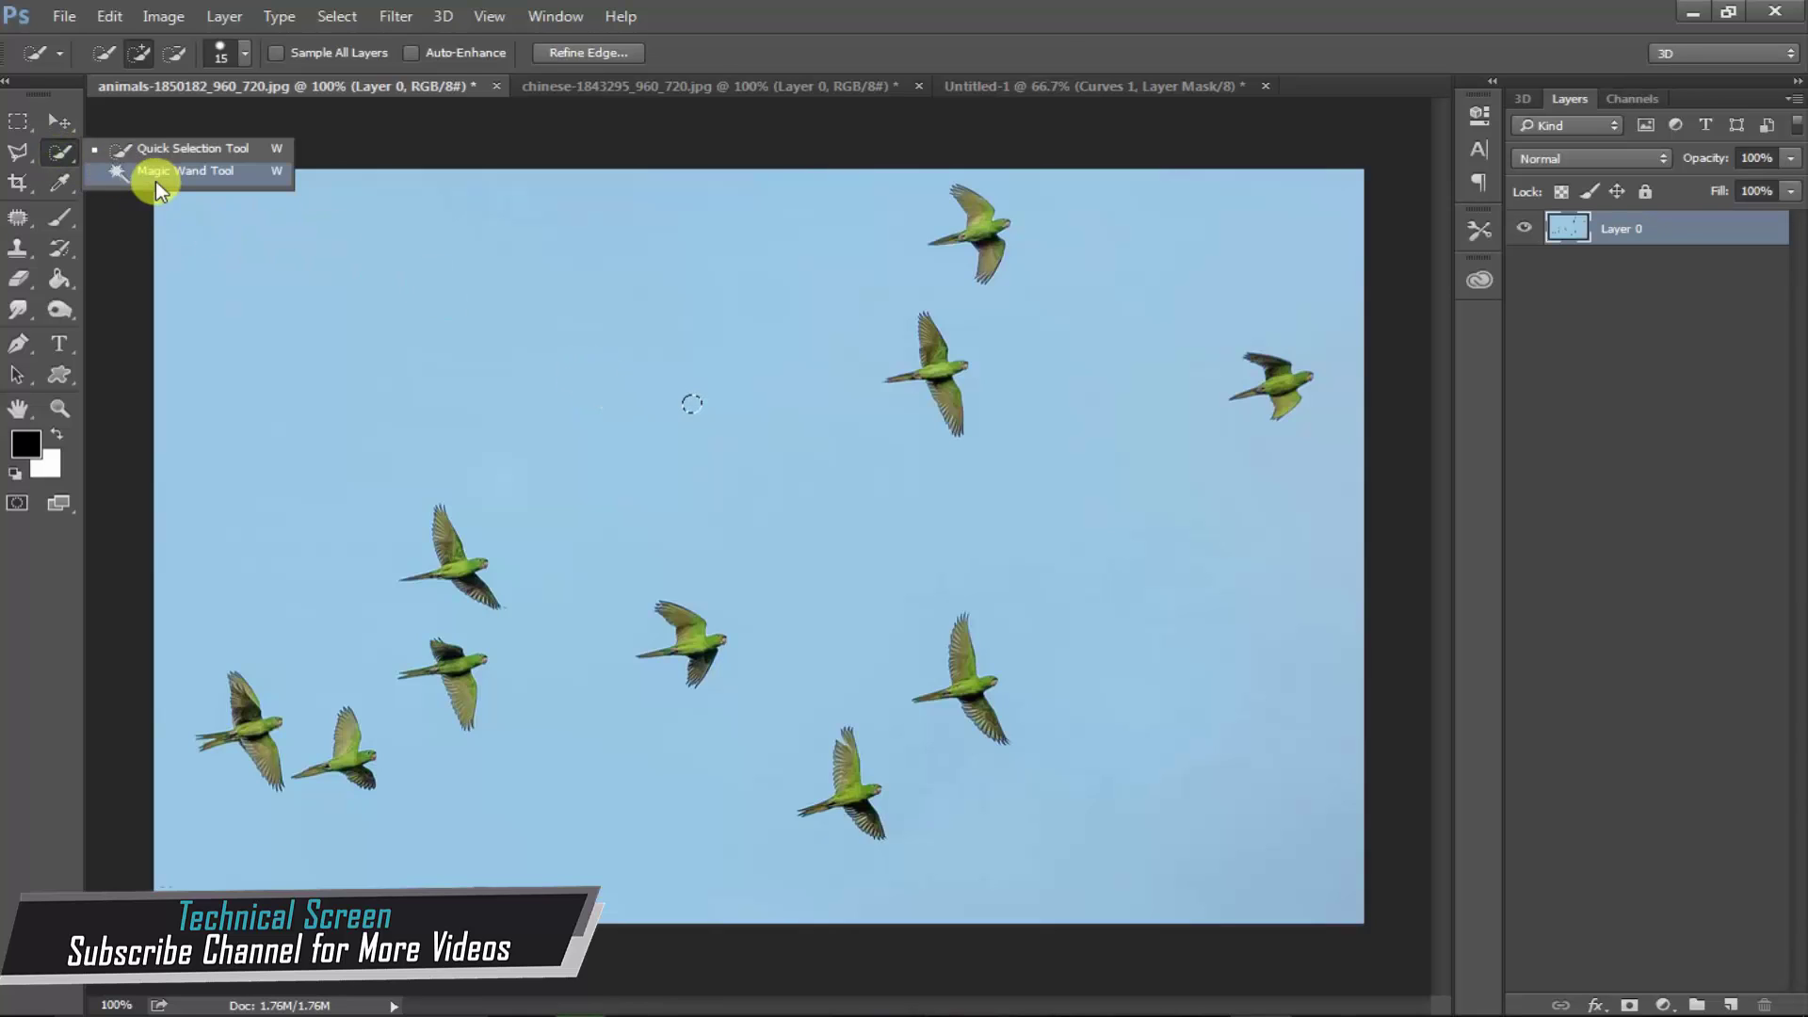
click(156, 181)
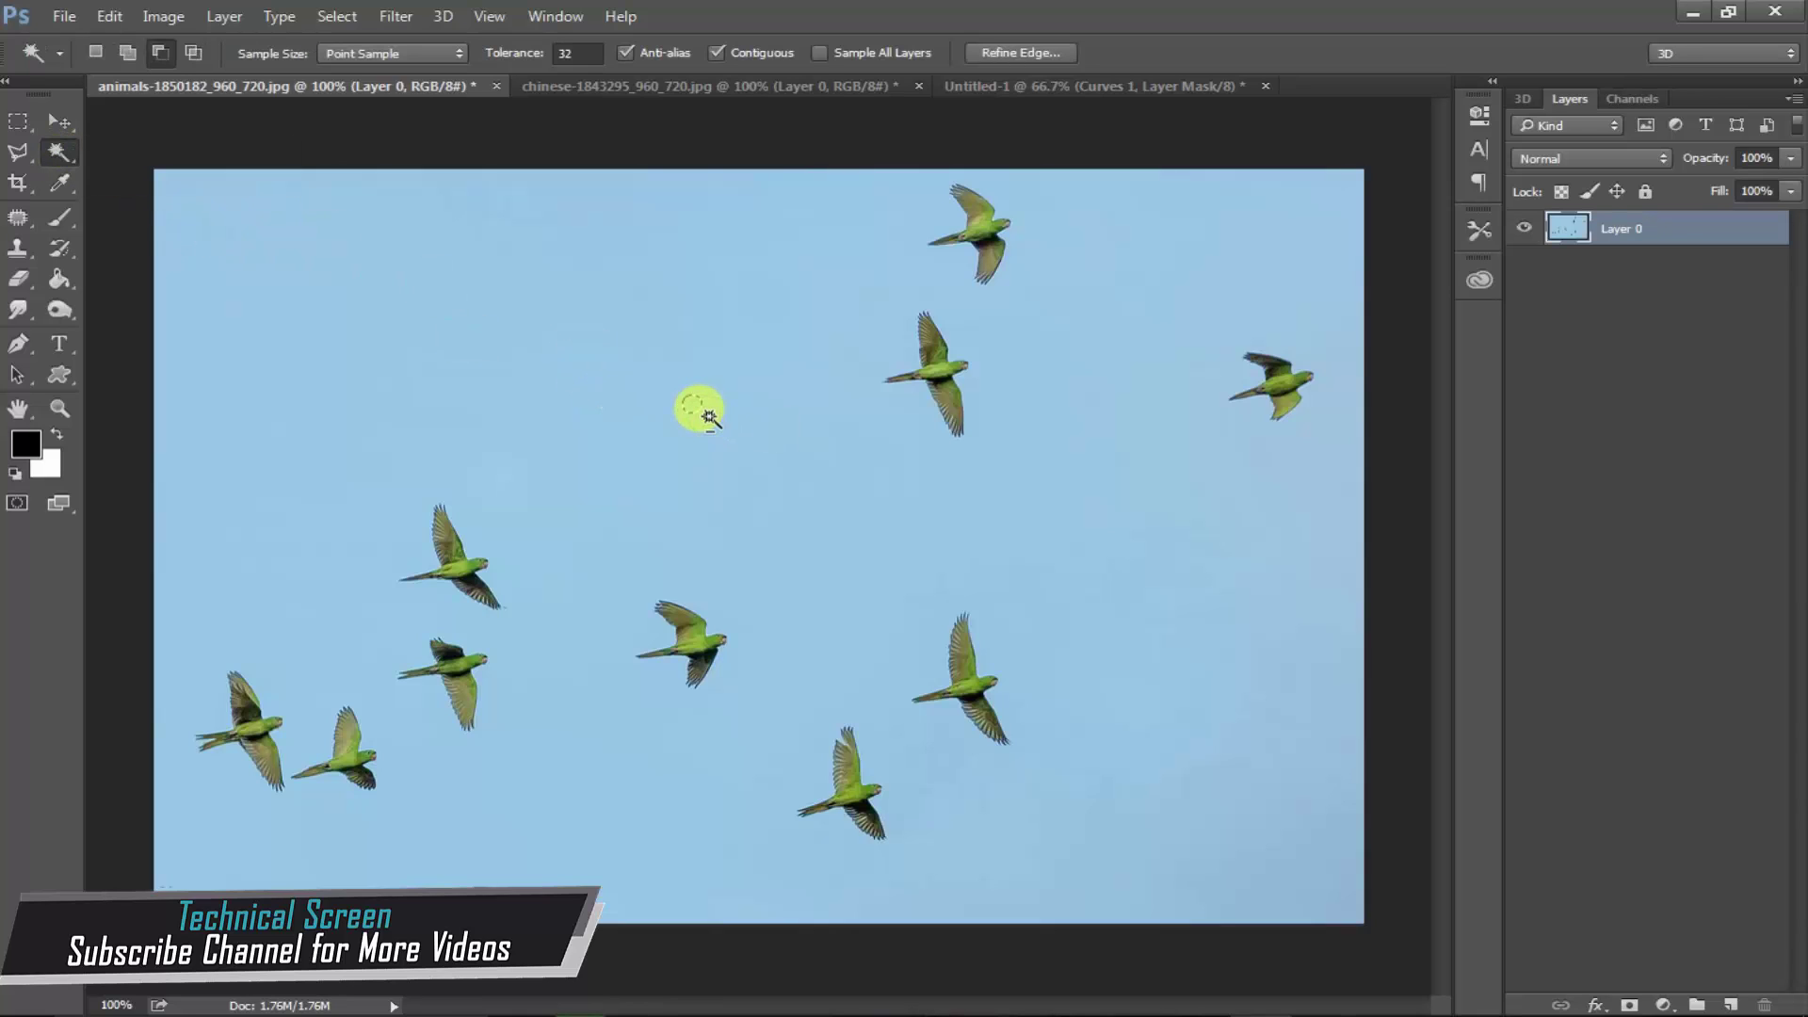
click(731, 441)
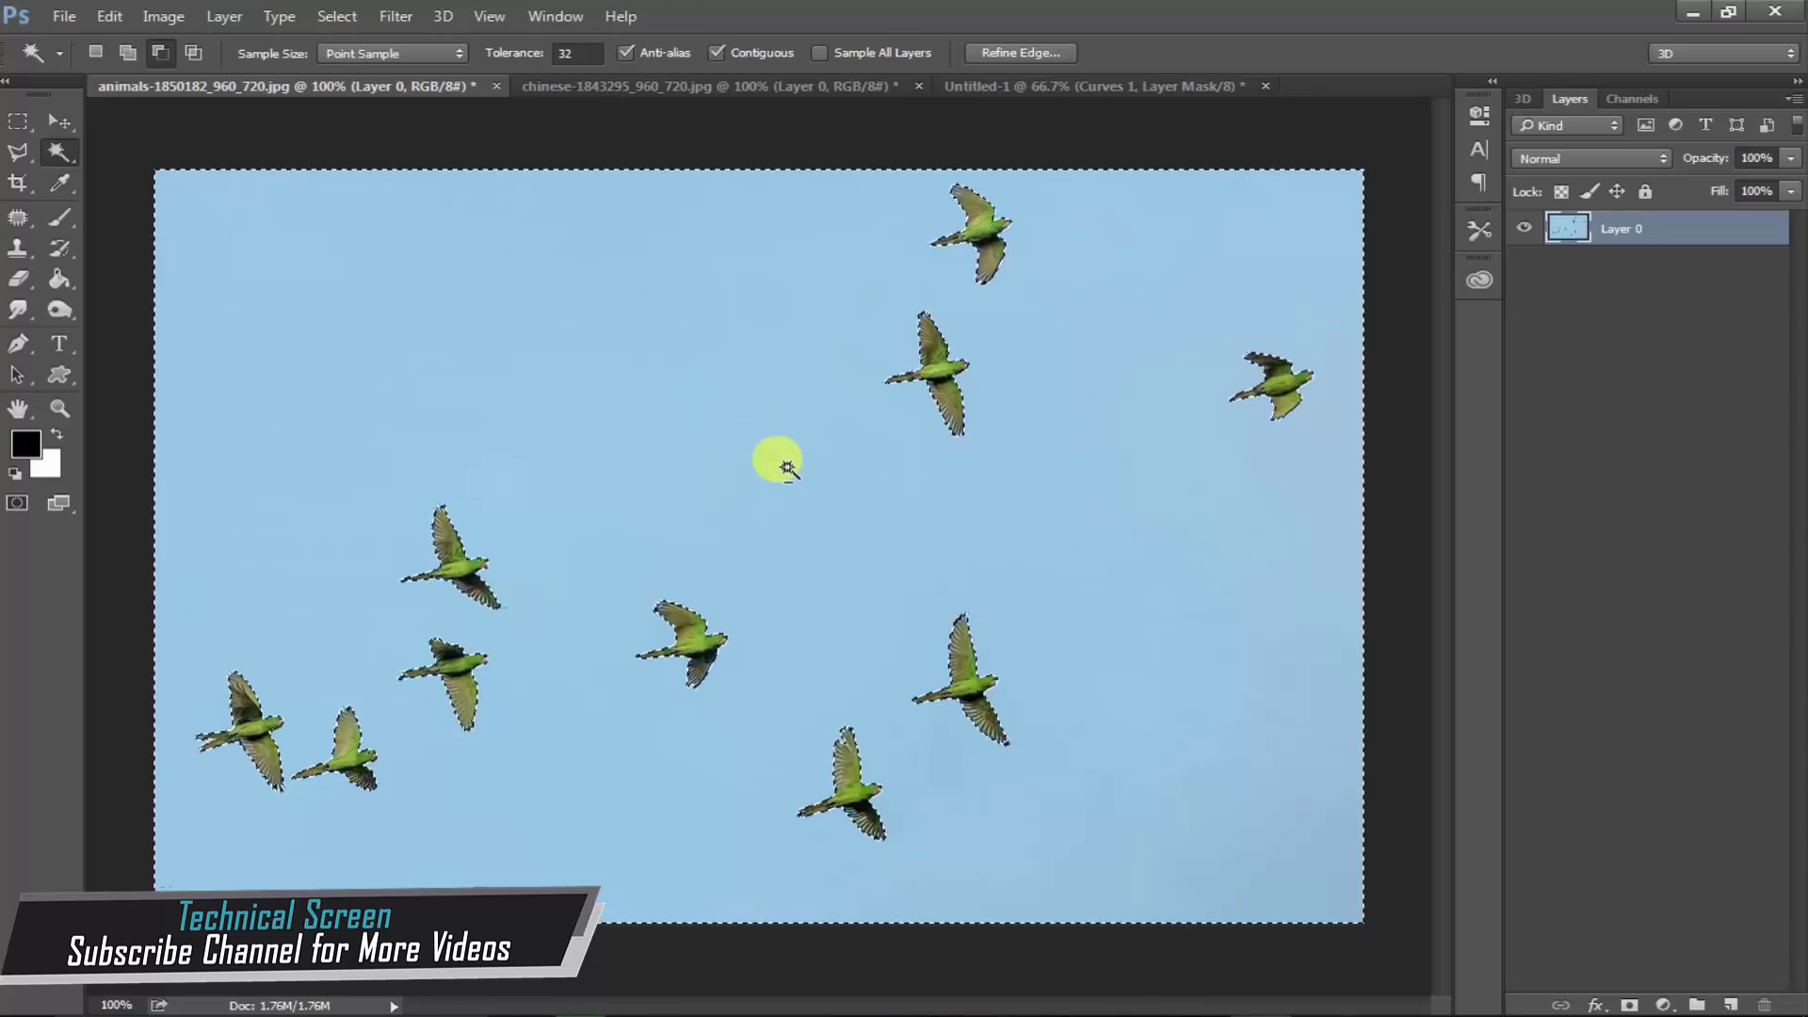
right_click(727, 430)
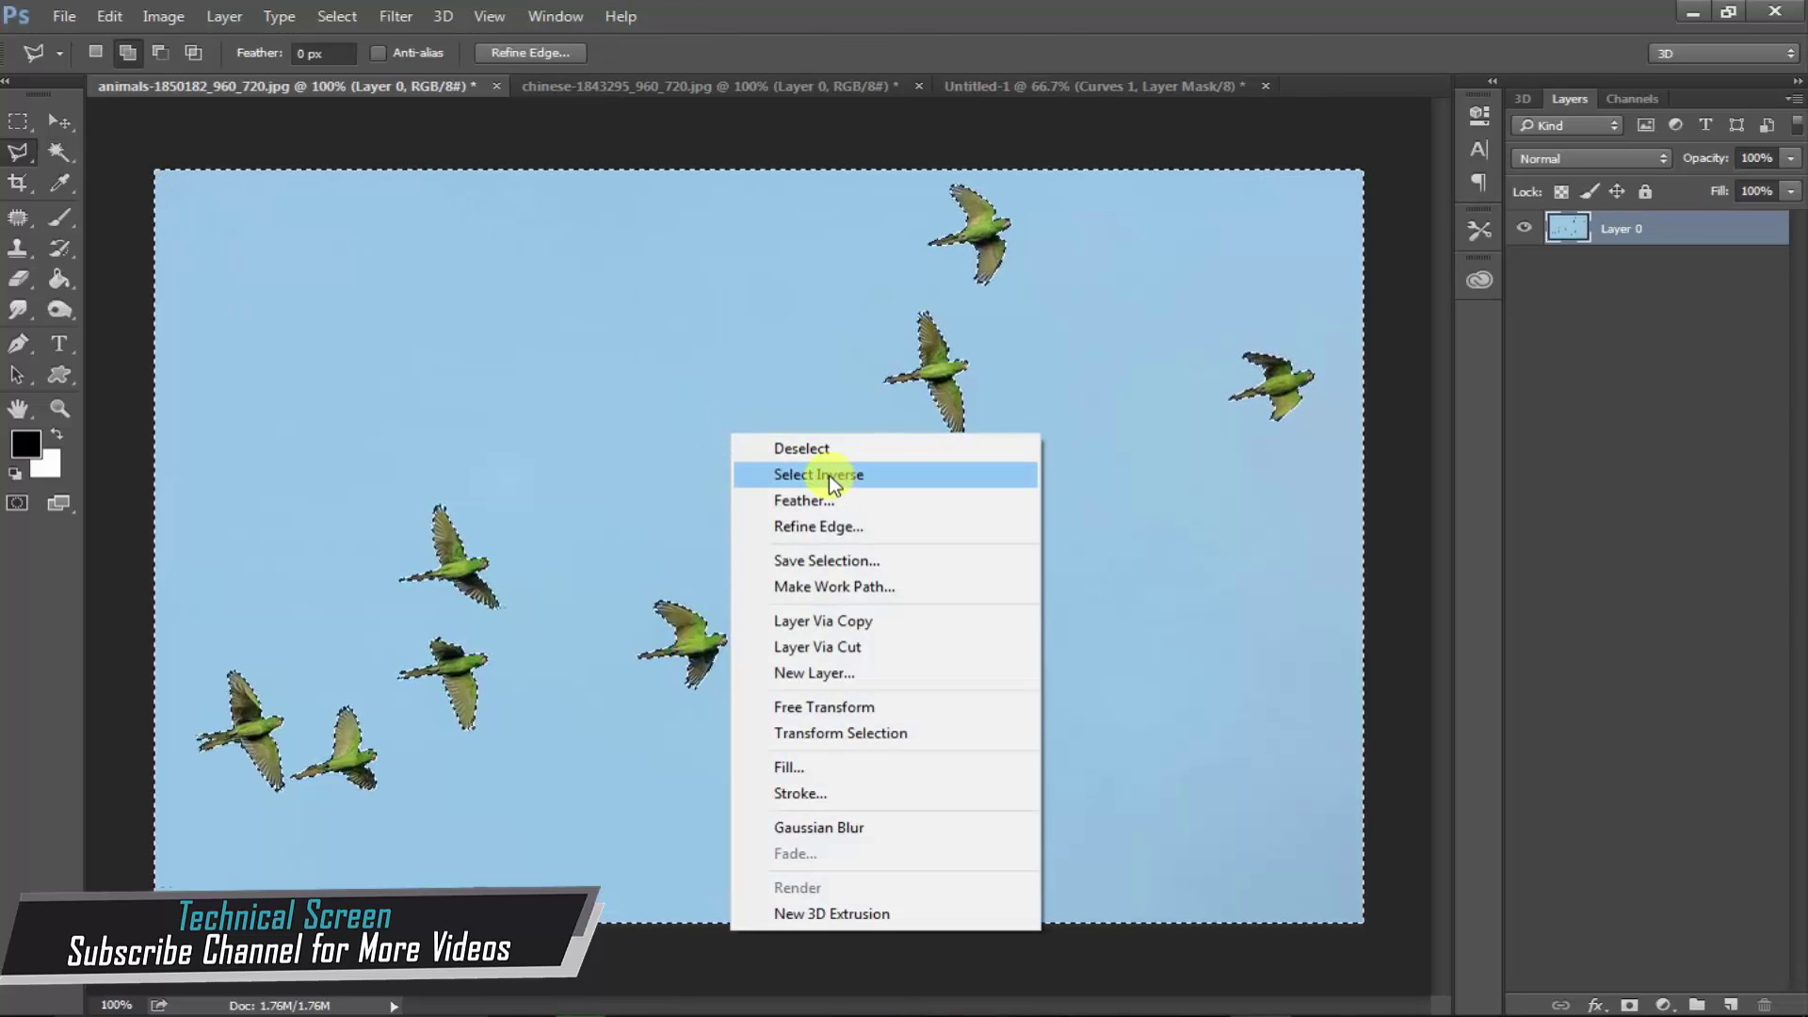
click(829, 474)
key(l)
right_click(793, 404)
click(891, 470)
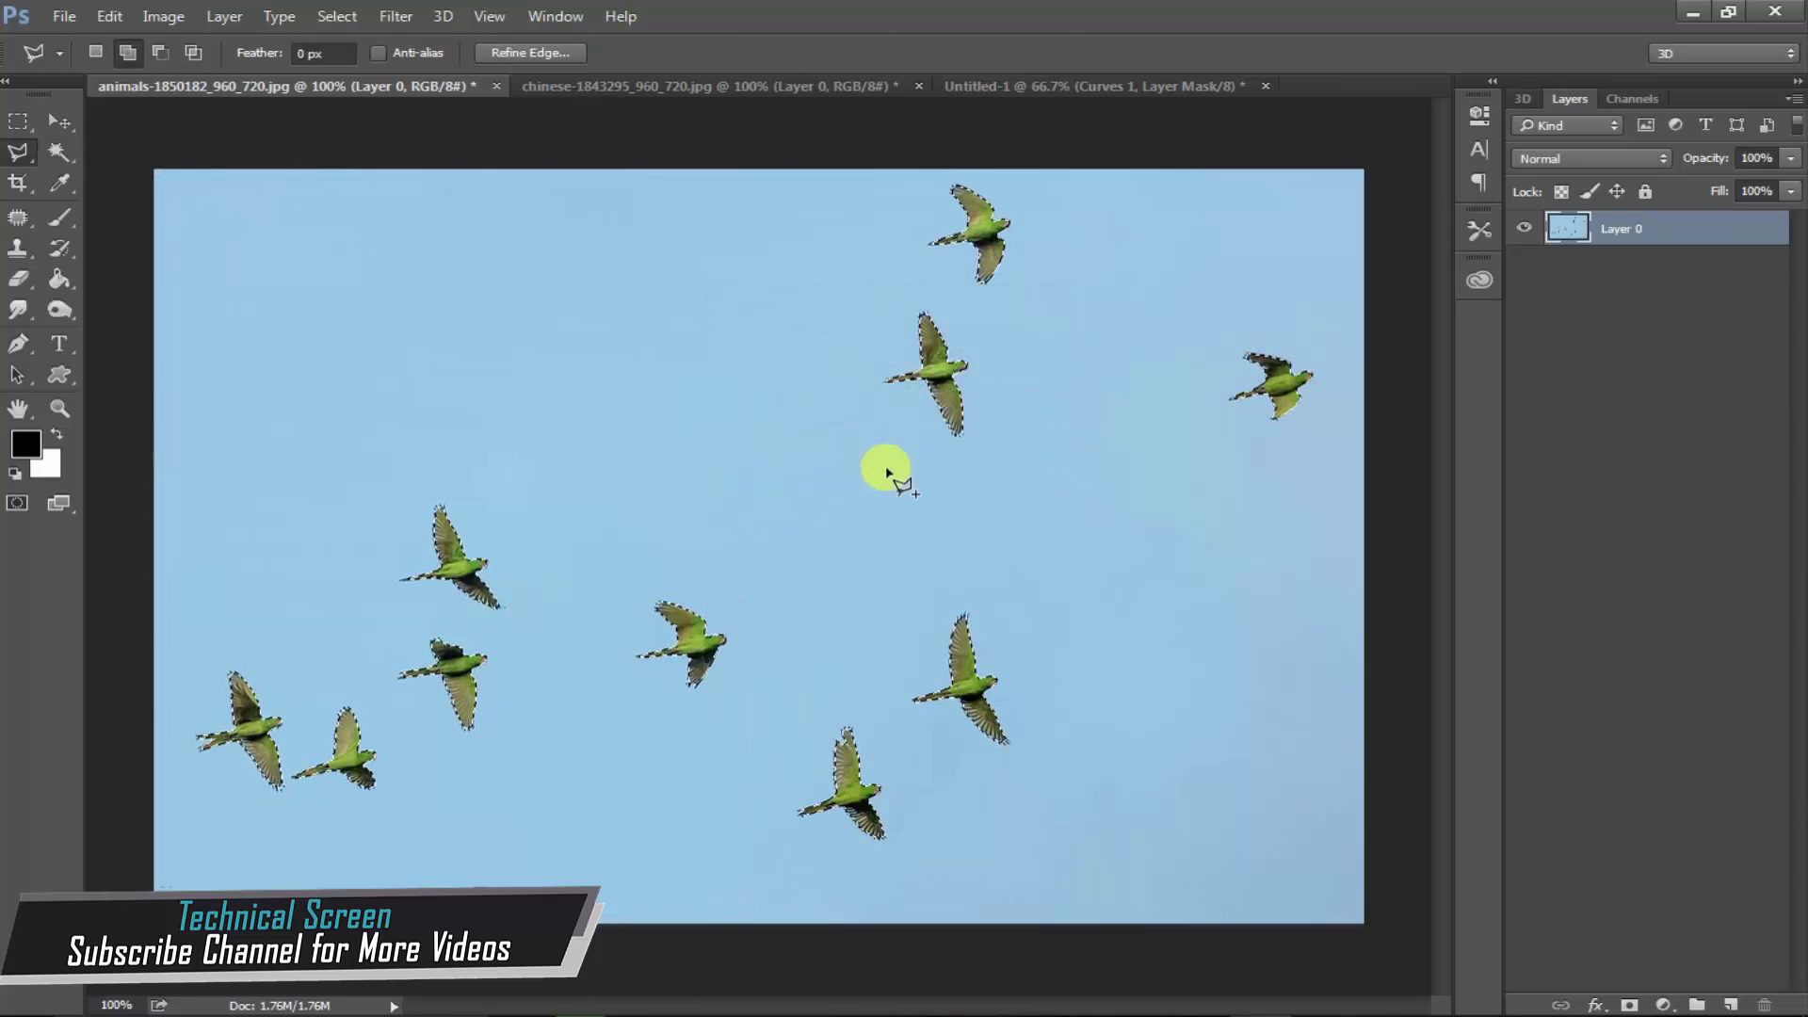
key(ctrl+j)
- Drag the birds layer into the composite and shift it up and to the right
key(v)
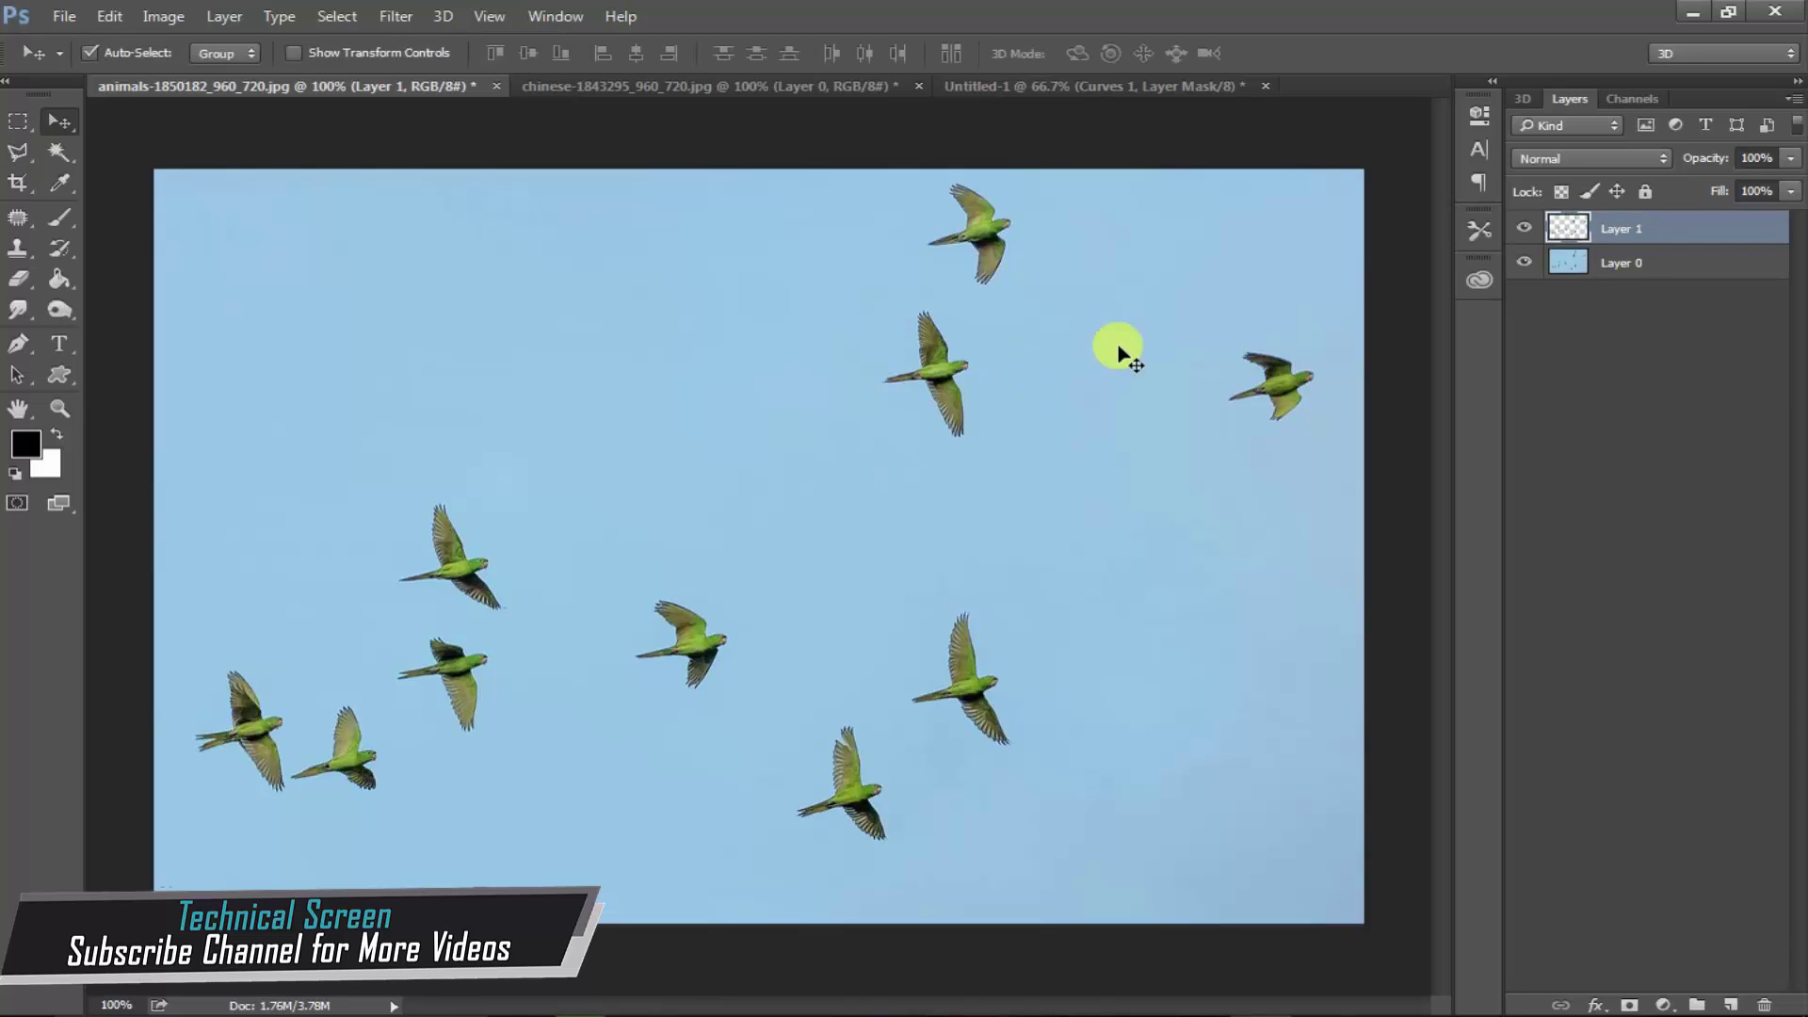
mouse_move(1569, 228)
mouse_down()
mouse_move(1109, 80)
mouse_move(1054, 90)
mouse_move(1073, 122)
mouse_up()
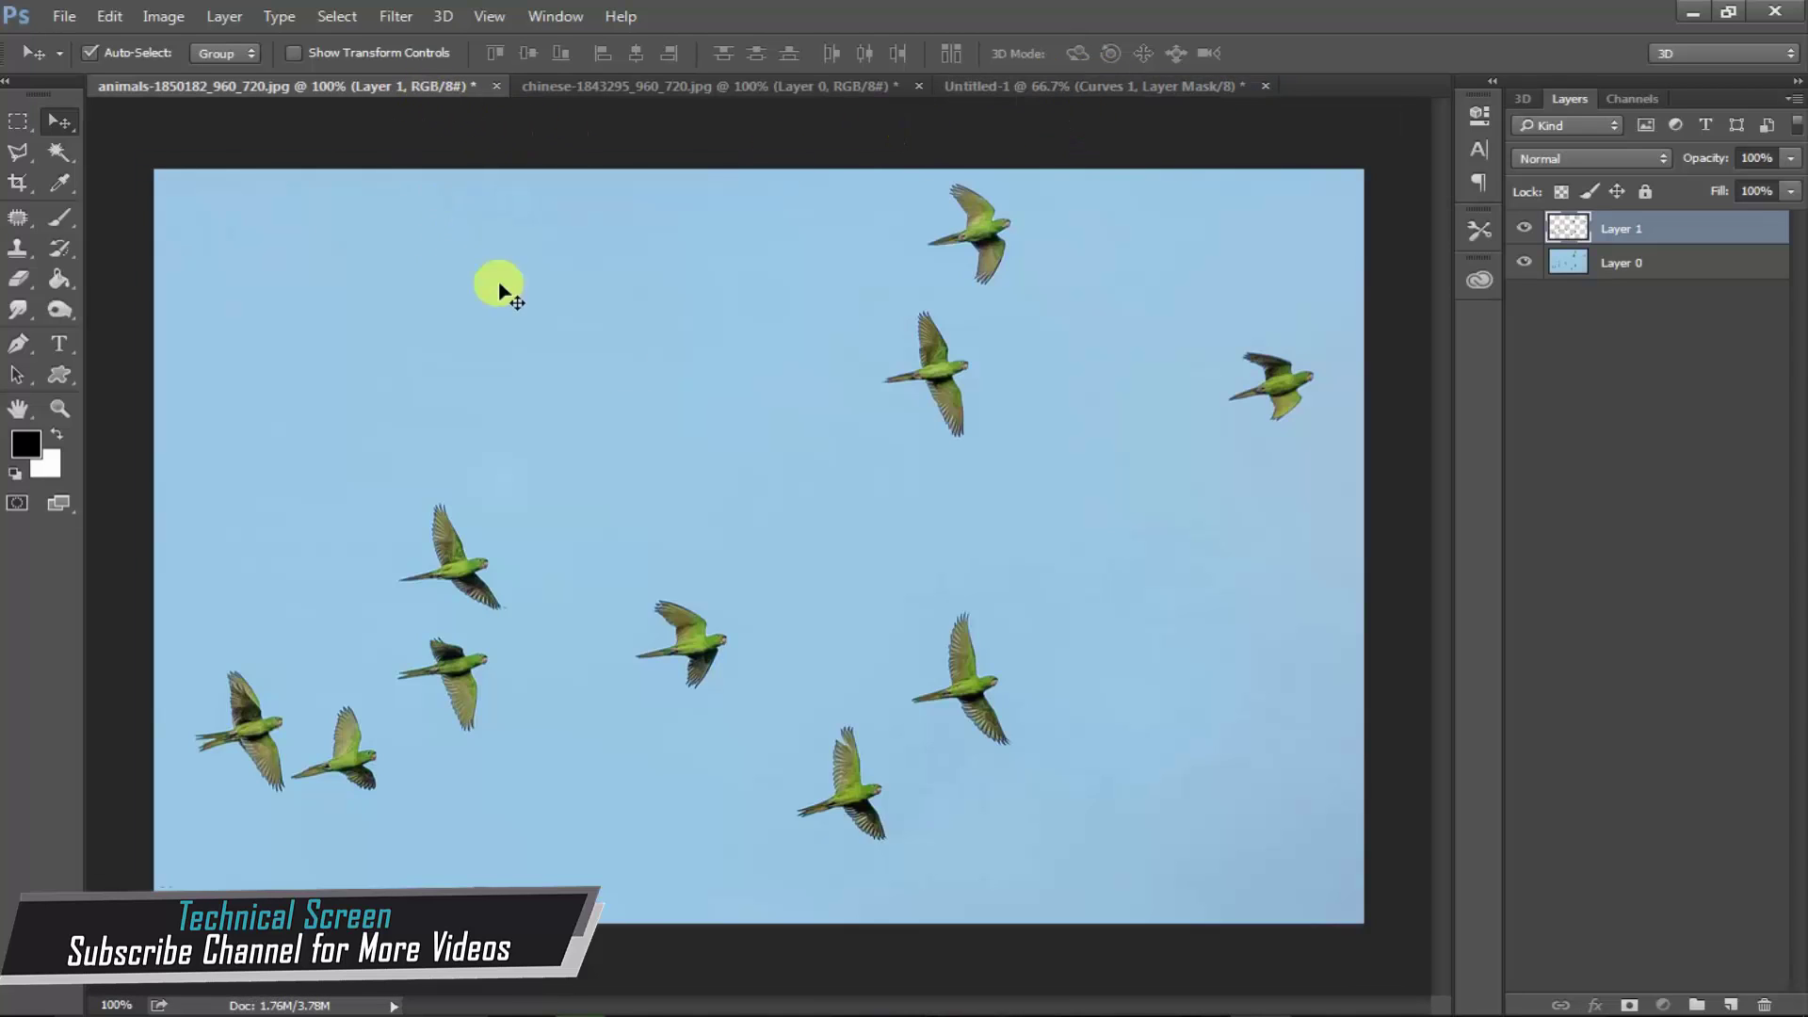
mouse_move(956, 218)
mouse_down()
mouse_move(1030, 115)
mouse_move(885, 516)
mouse_up()
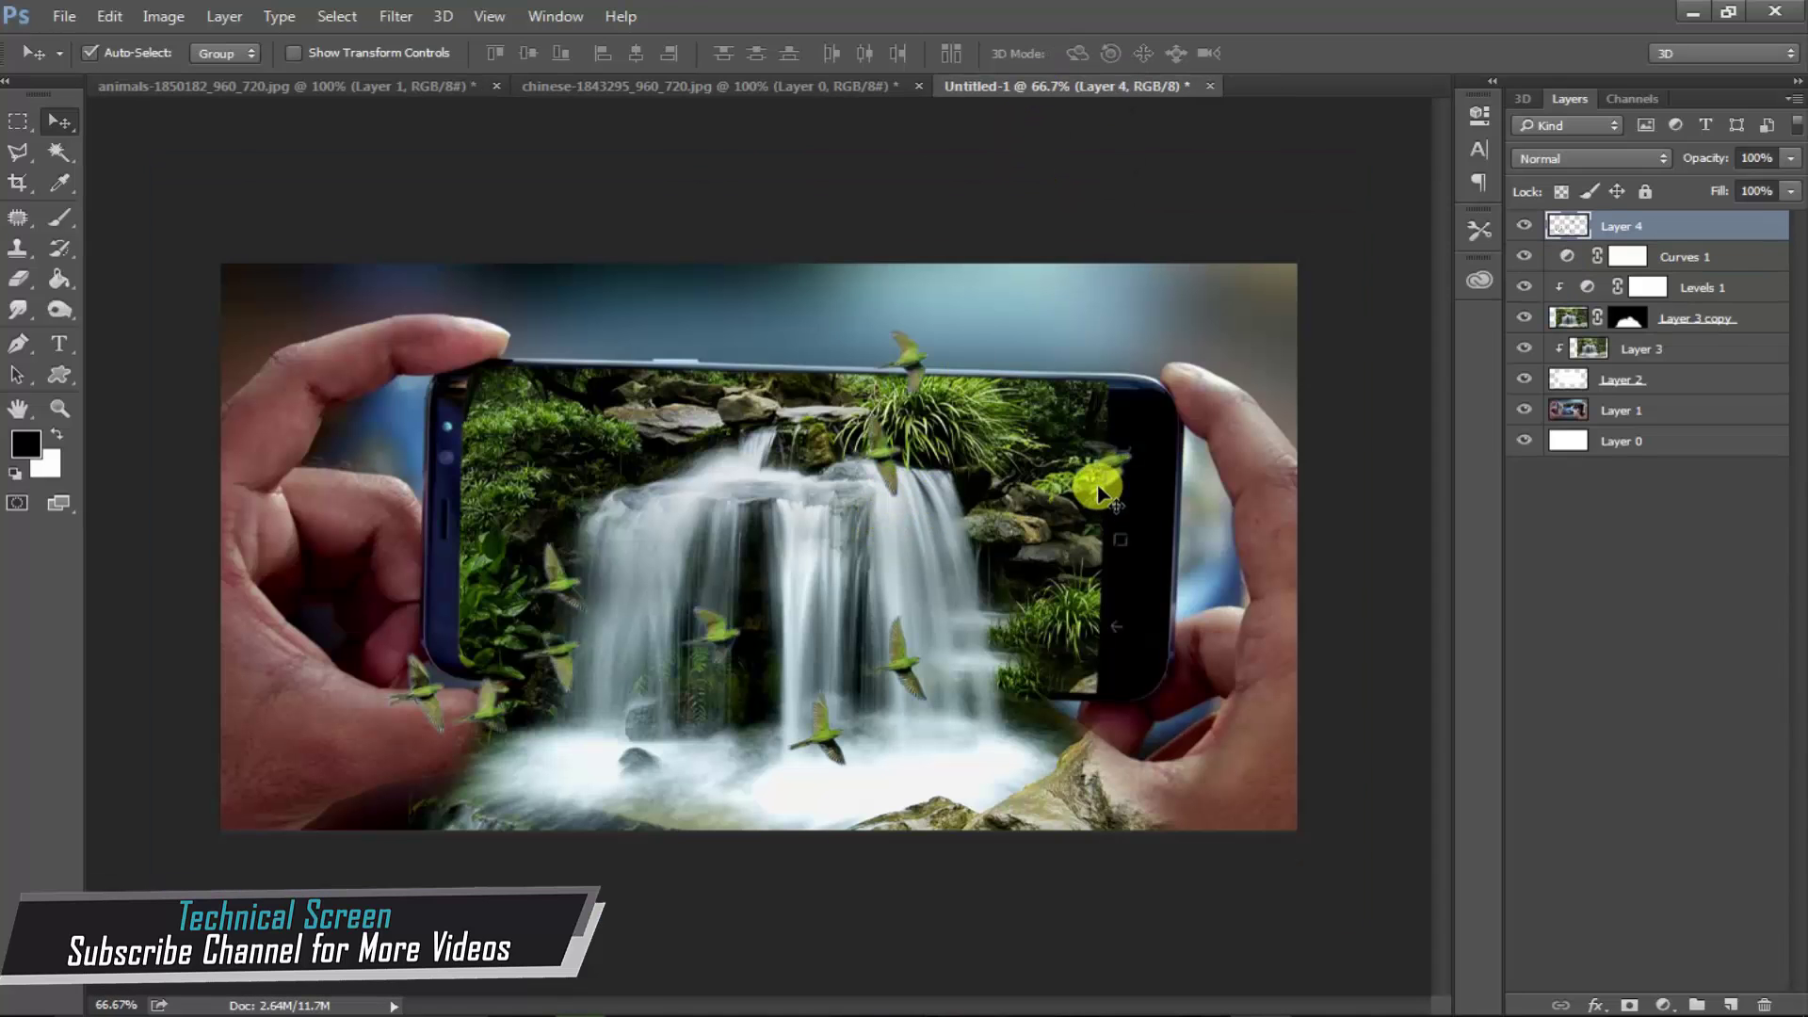
drag(1098, 477, 1130, 405)
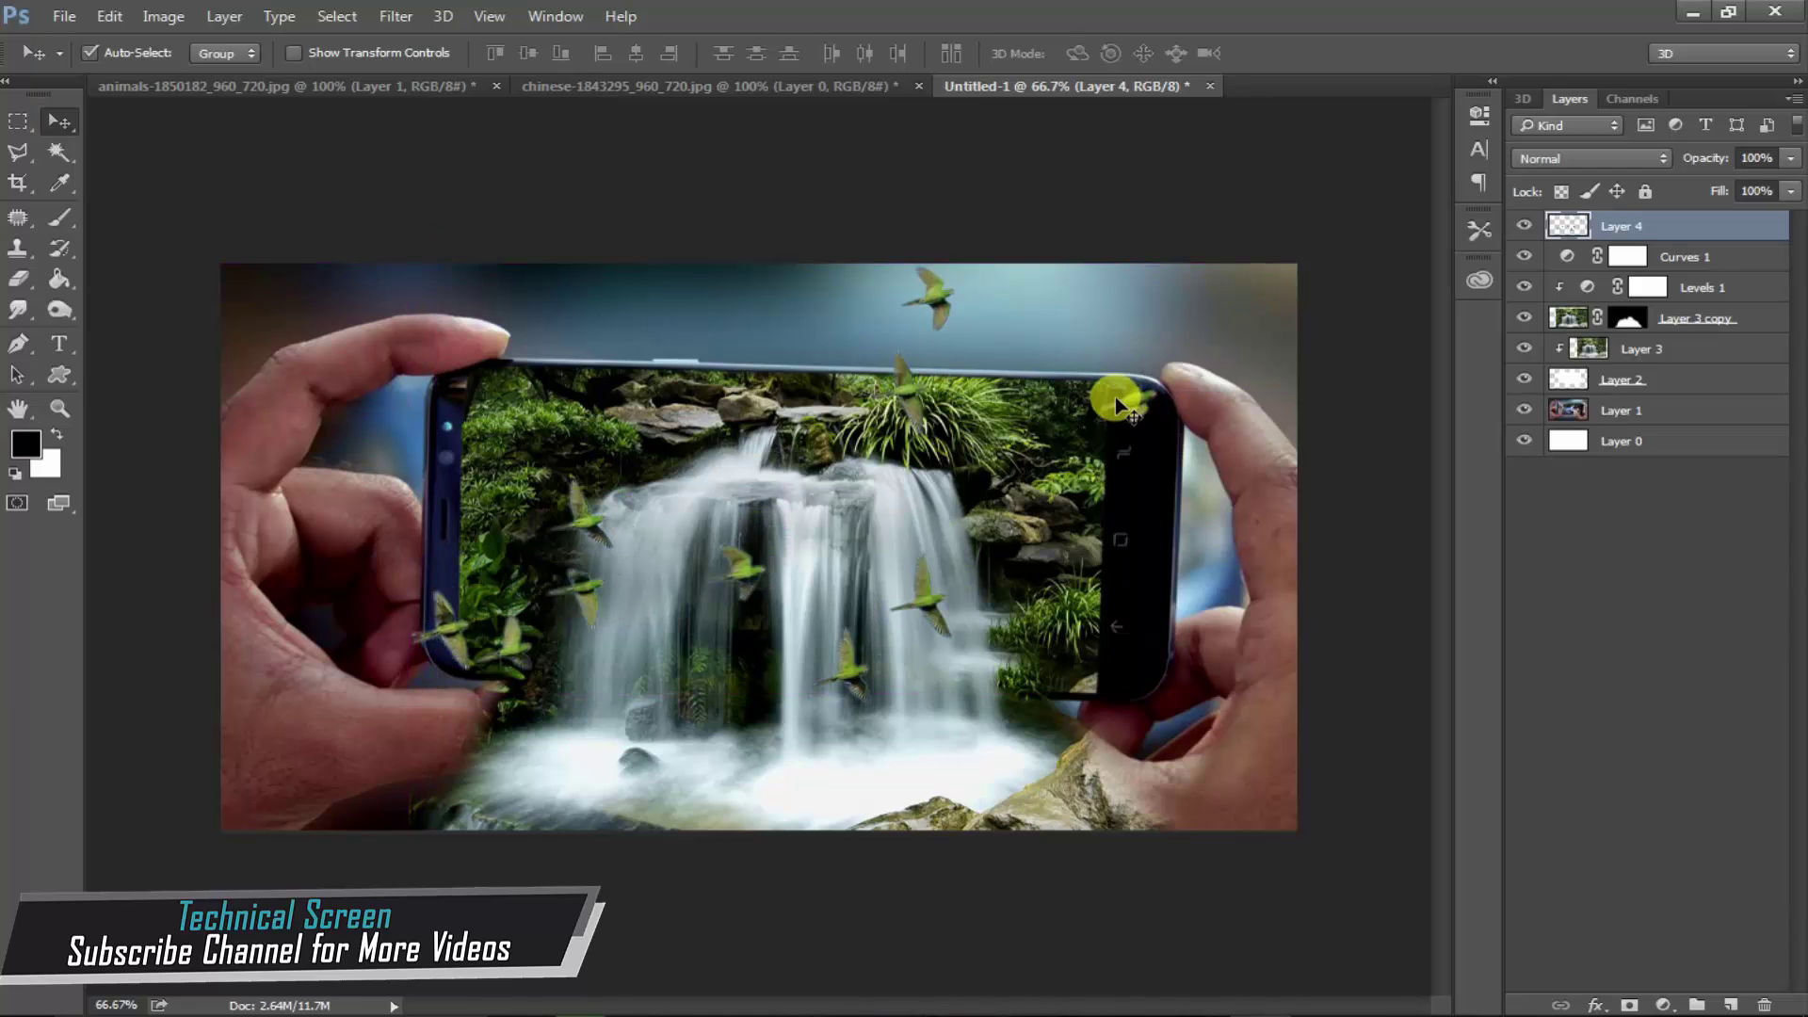
key(ctrl)
- Scale the birds down to about 86% and reposition them up and right
key(ctrl+t)
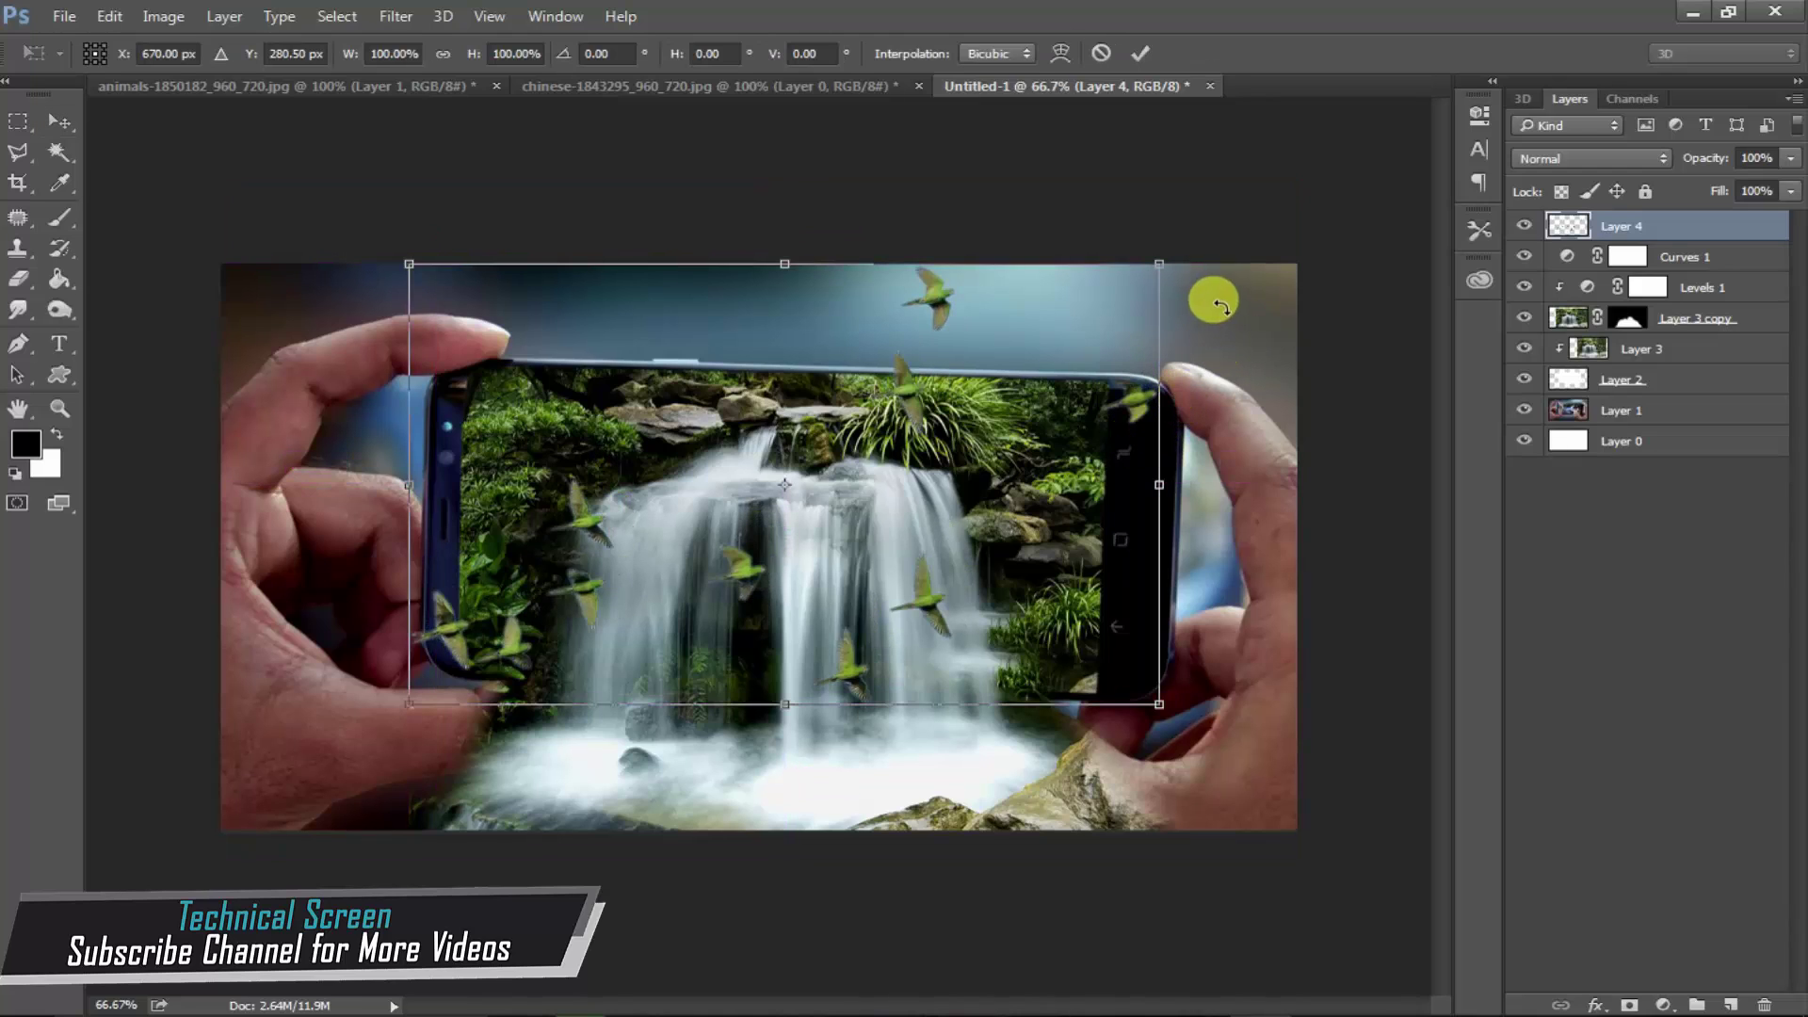
drag(1158, 267, 1105, 296)
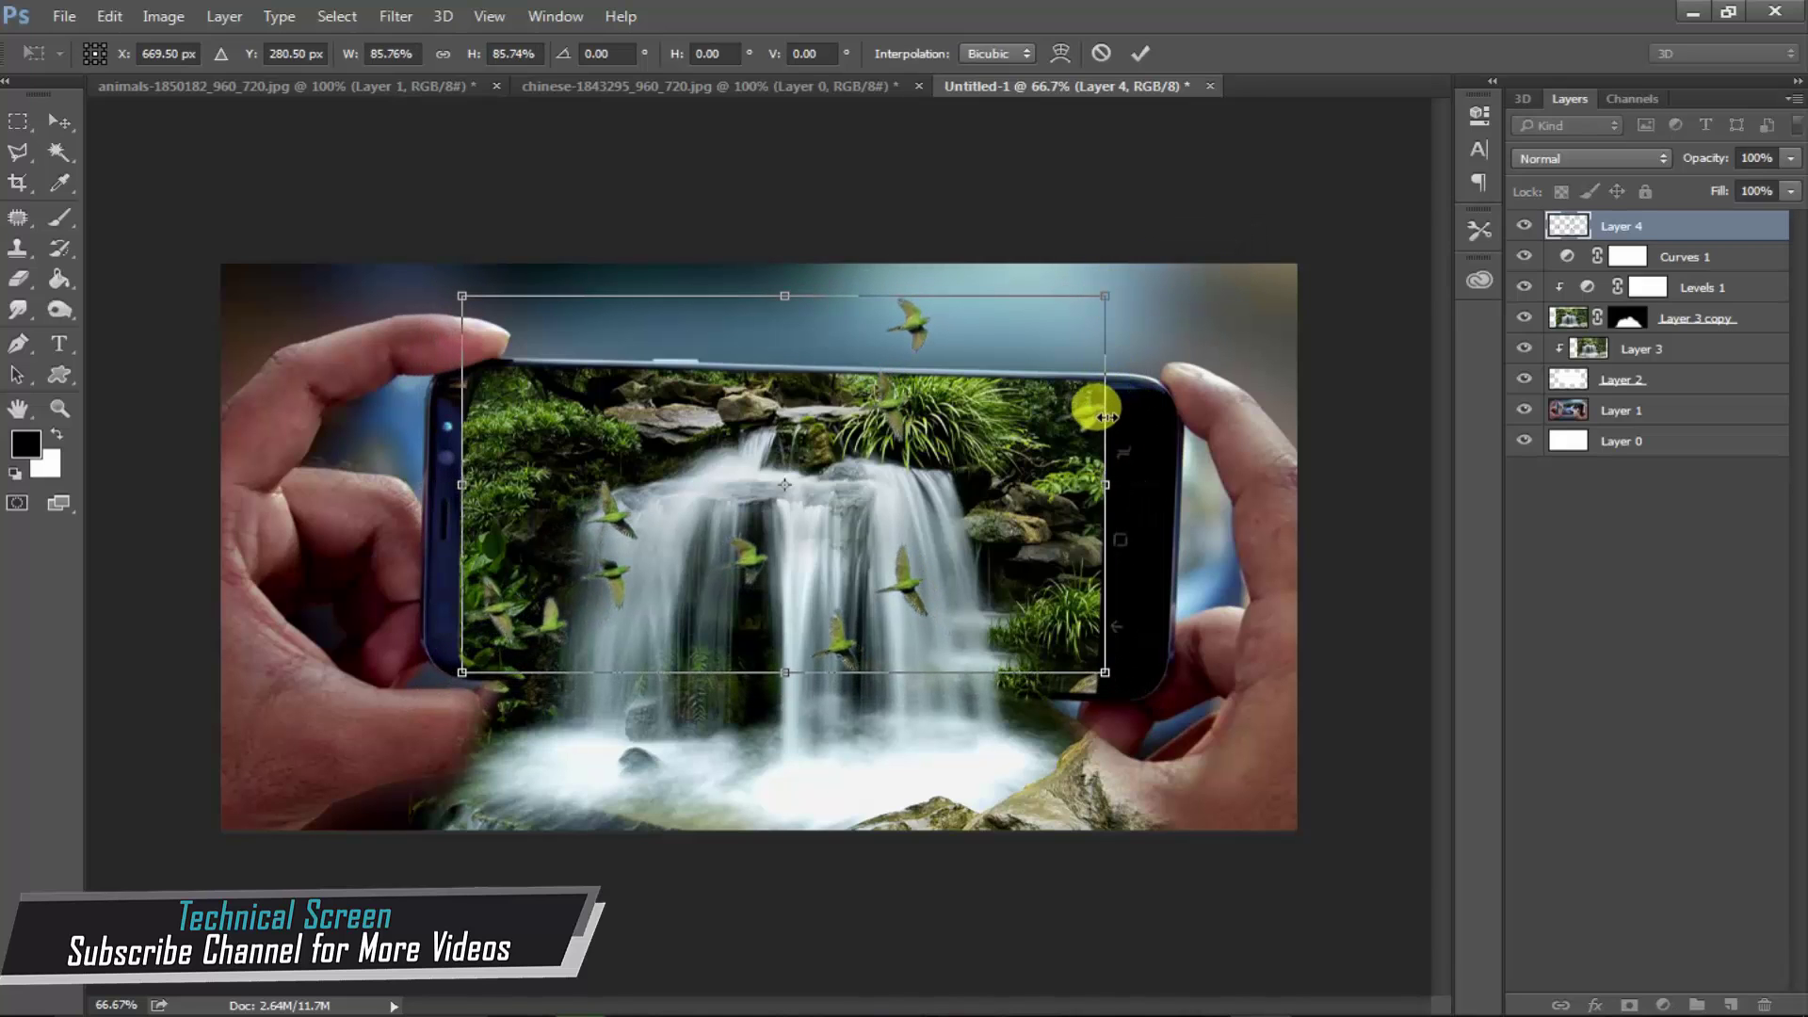
key(Return)
drag(1086, 424, 1161, 398)
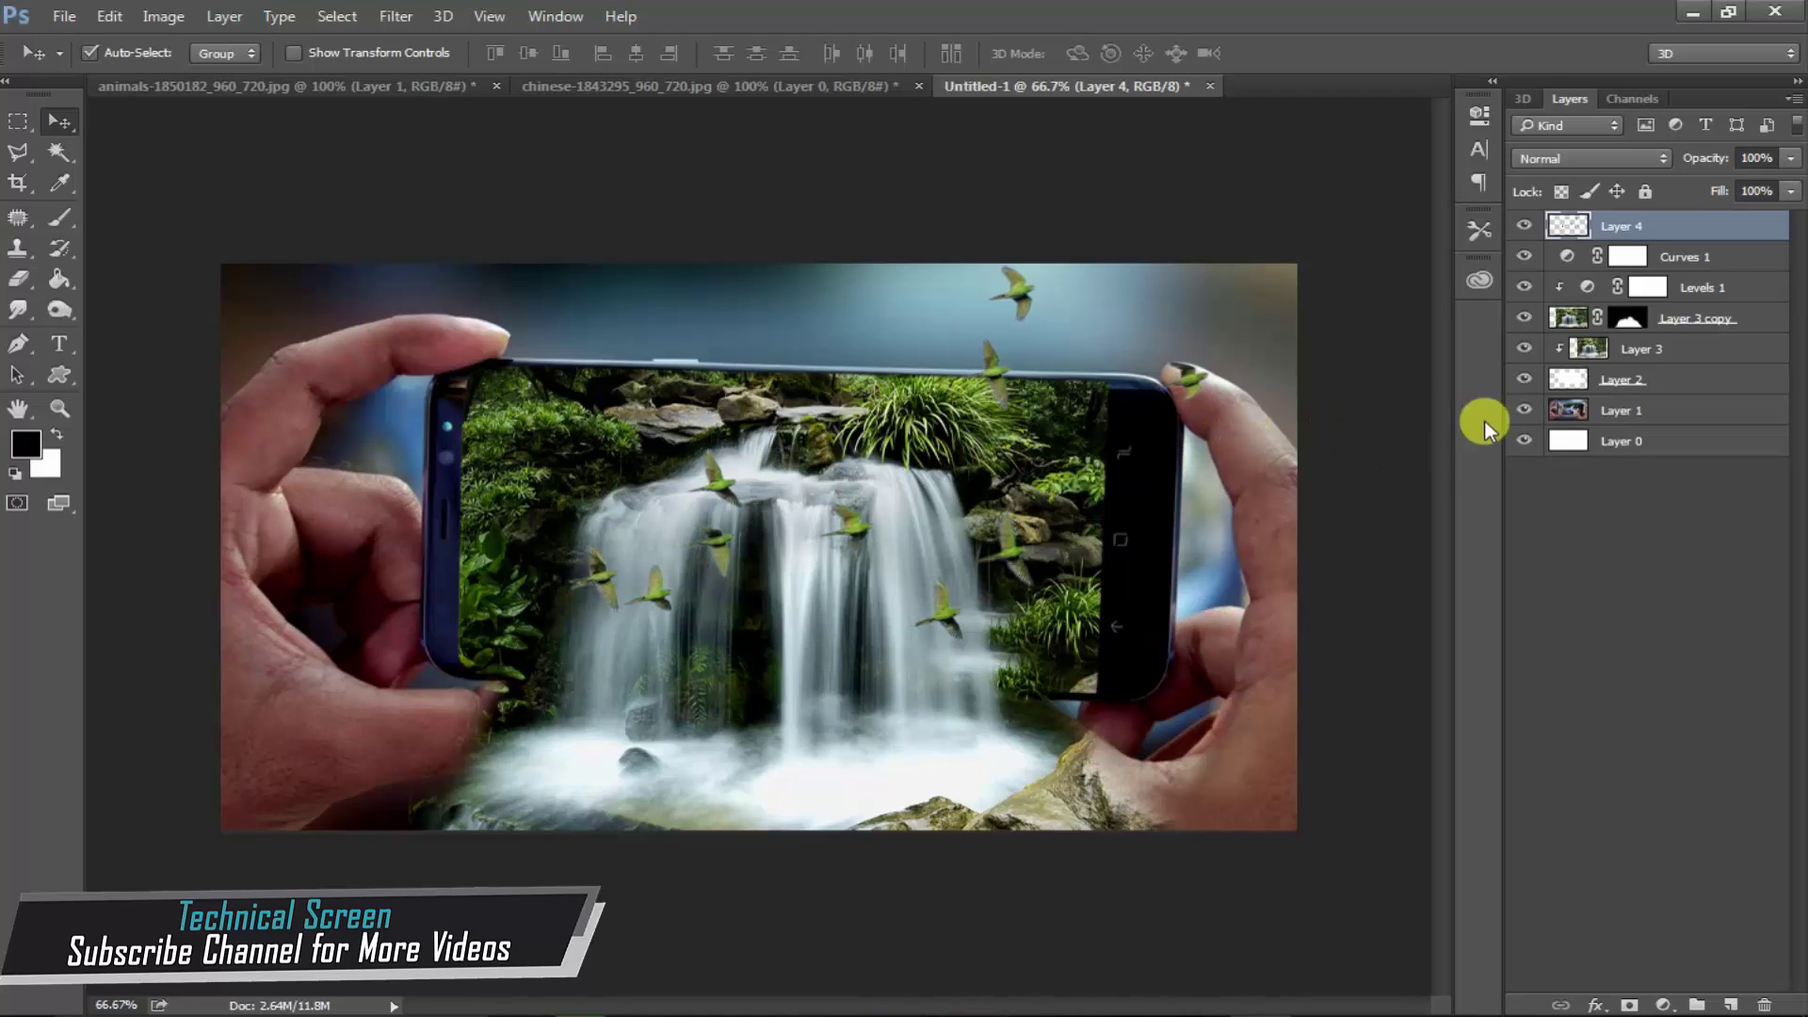
- Raise Layer 4's green birds to Brightness 11 with Brightness/Contrast
click(1664, 1005)
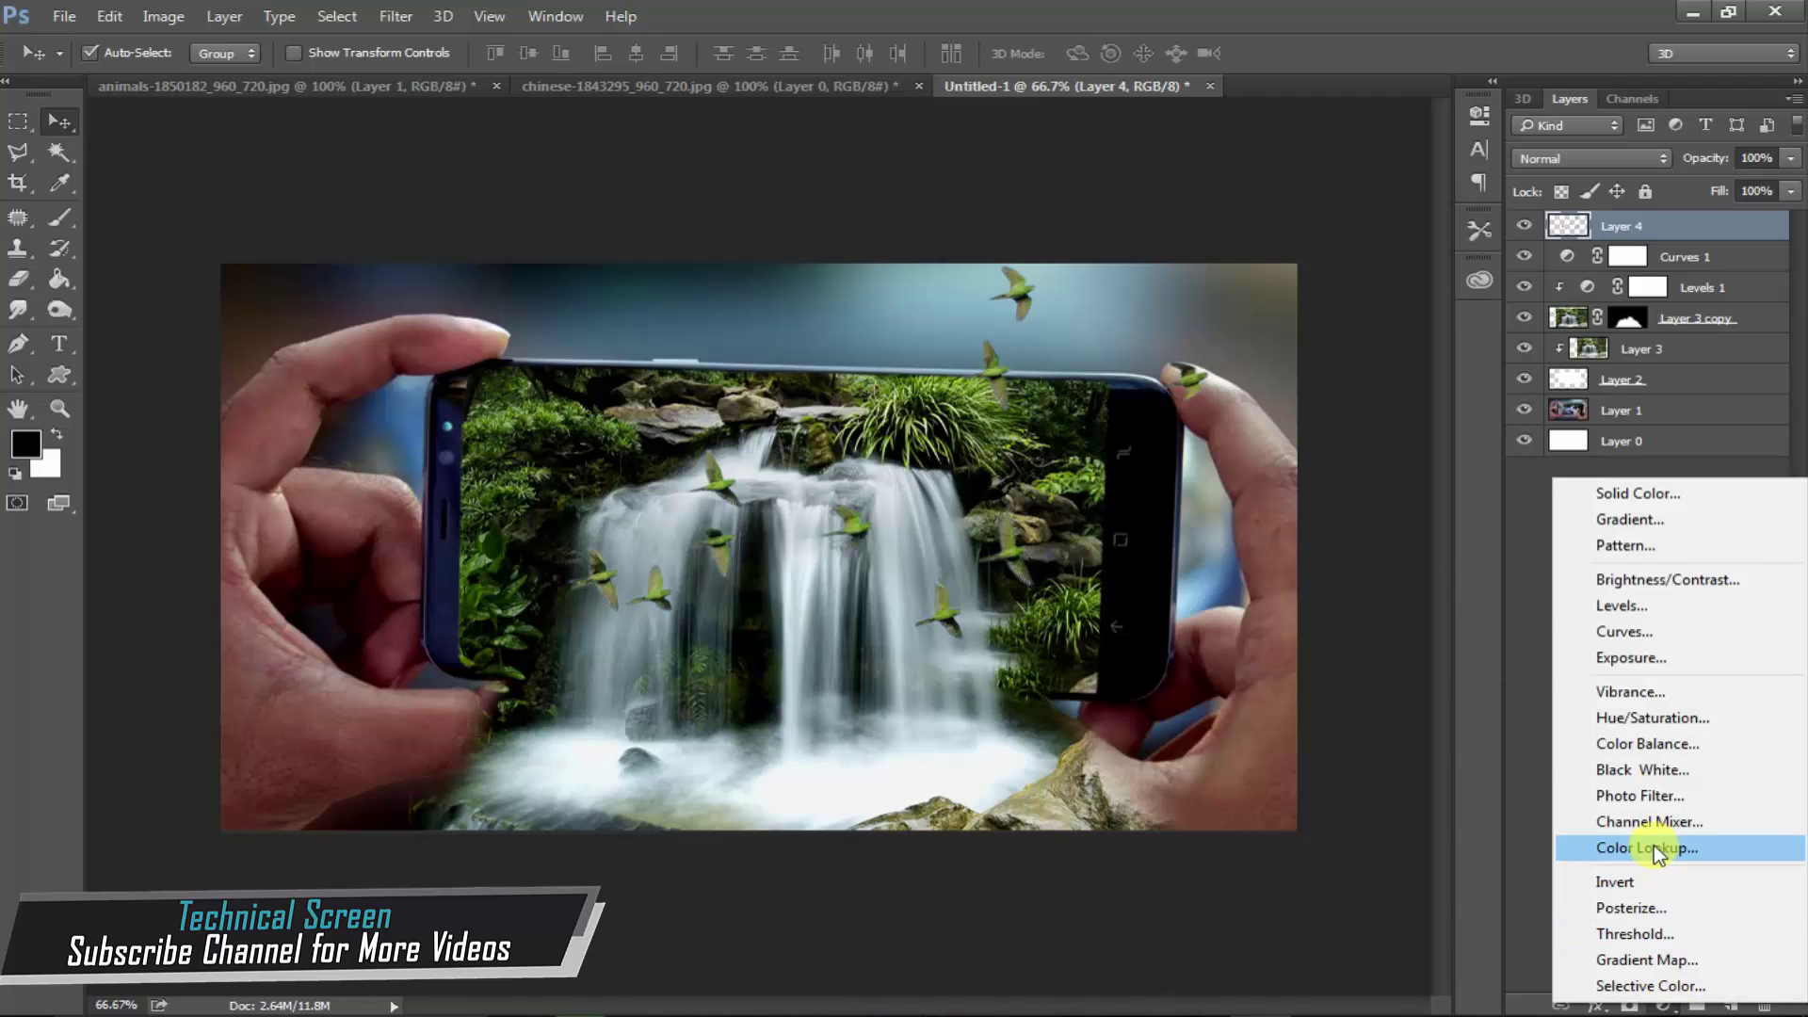
click(162, 24)
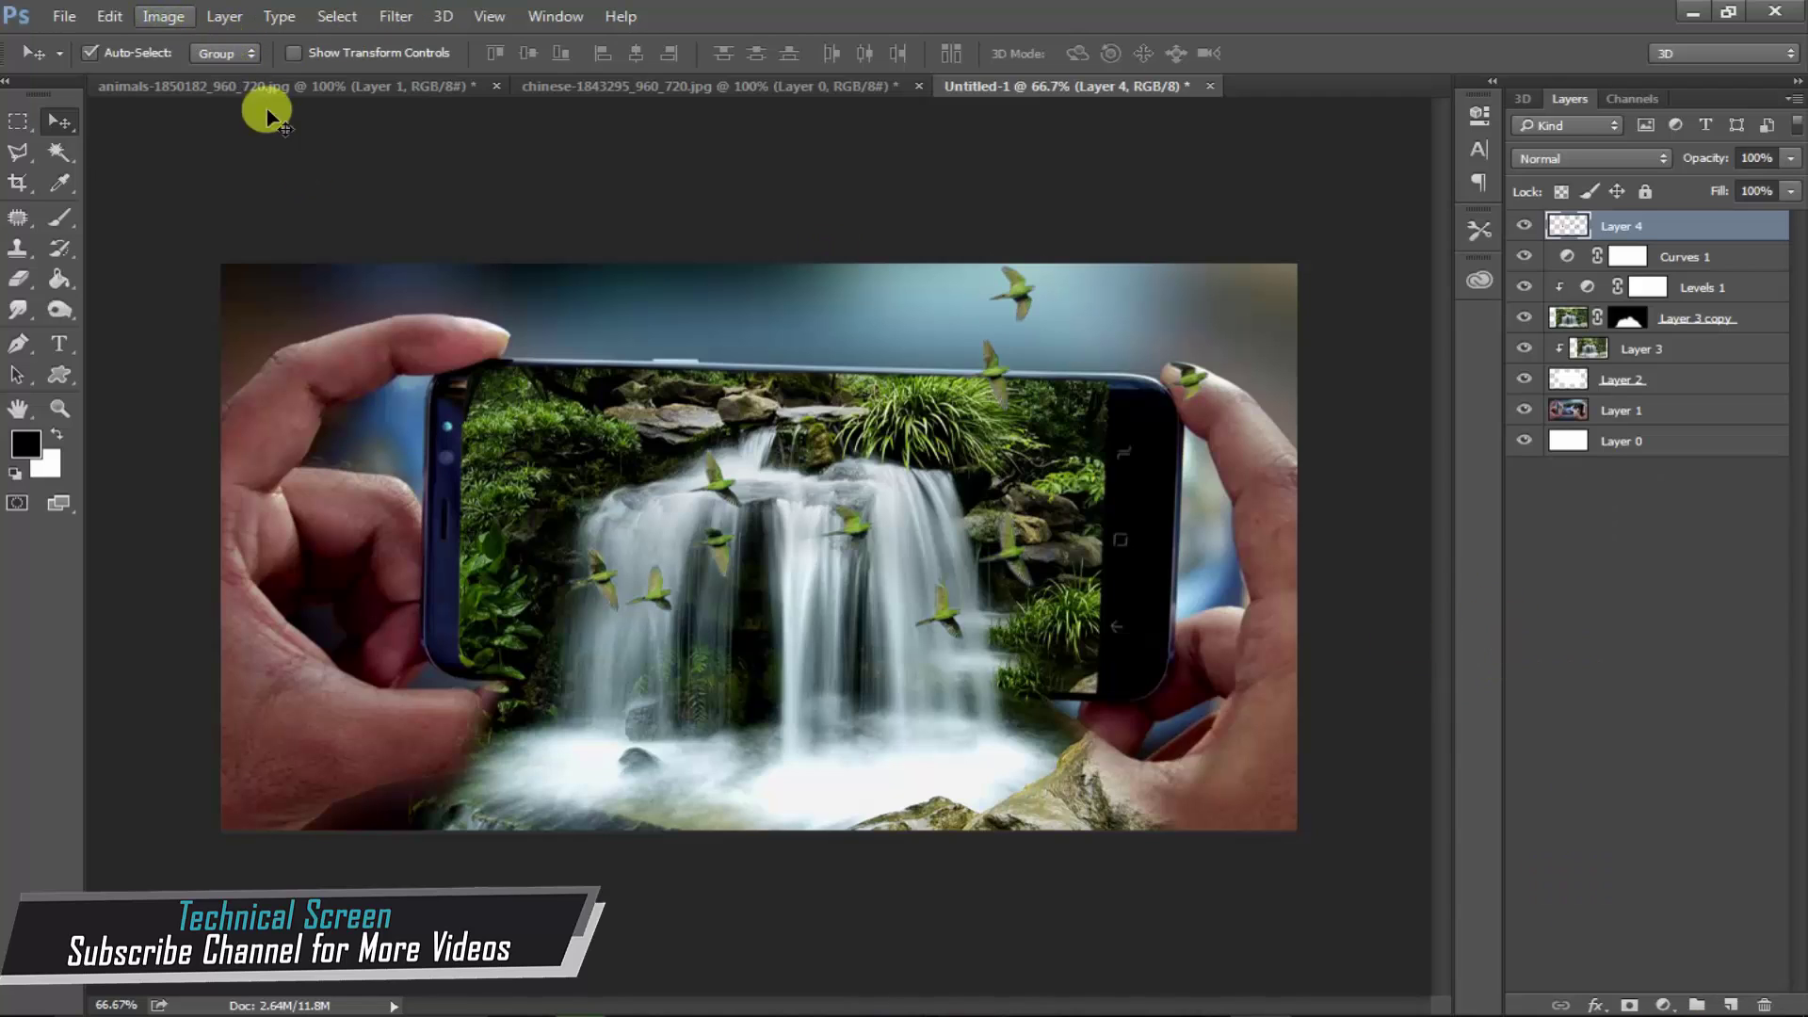
click(149, 19)
mouse_move(200, 76)
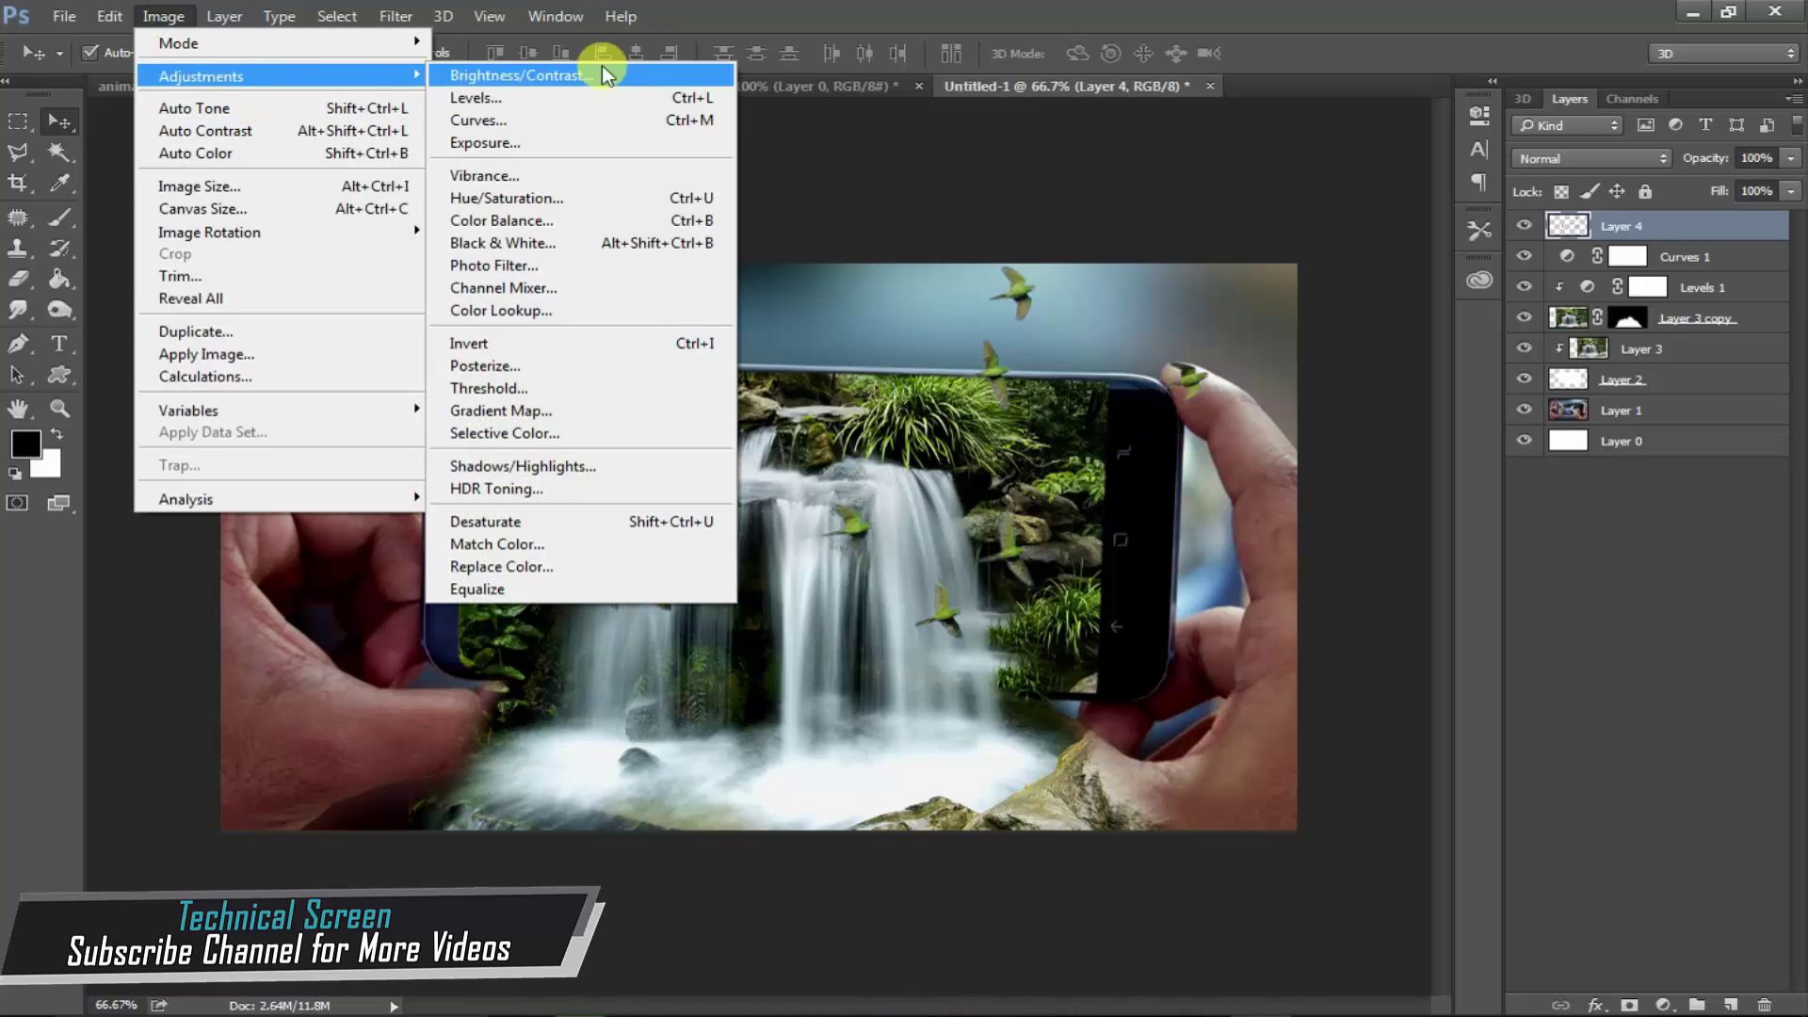
click(571, 80)
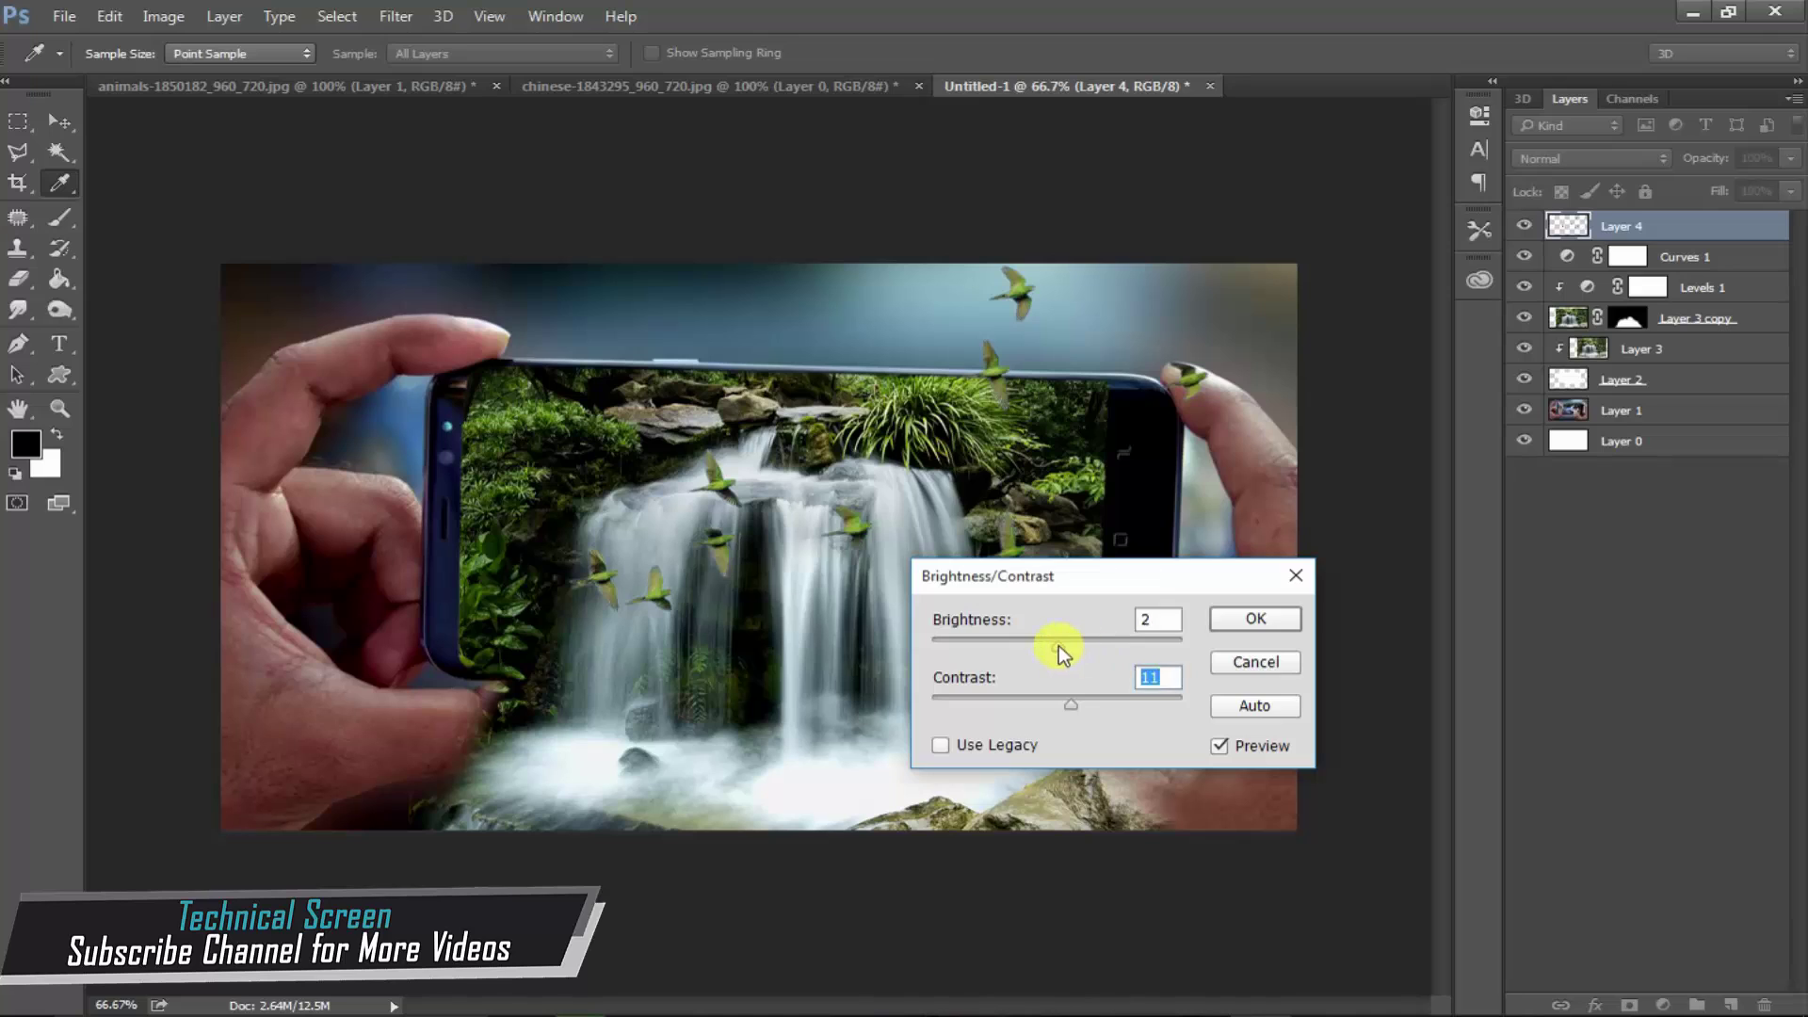
drag(1059, 646, 1066, 646)
click(1235, 624)
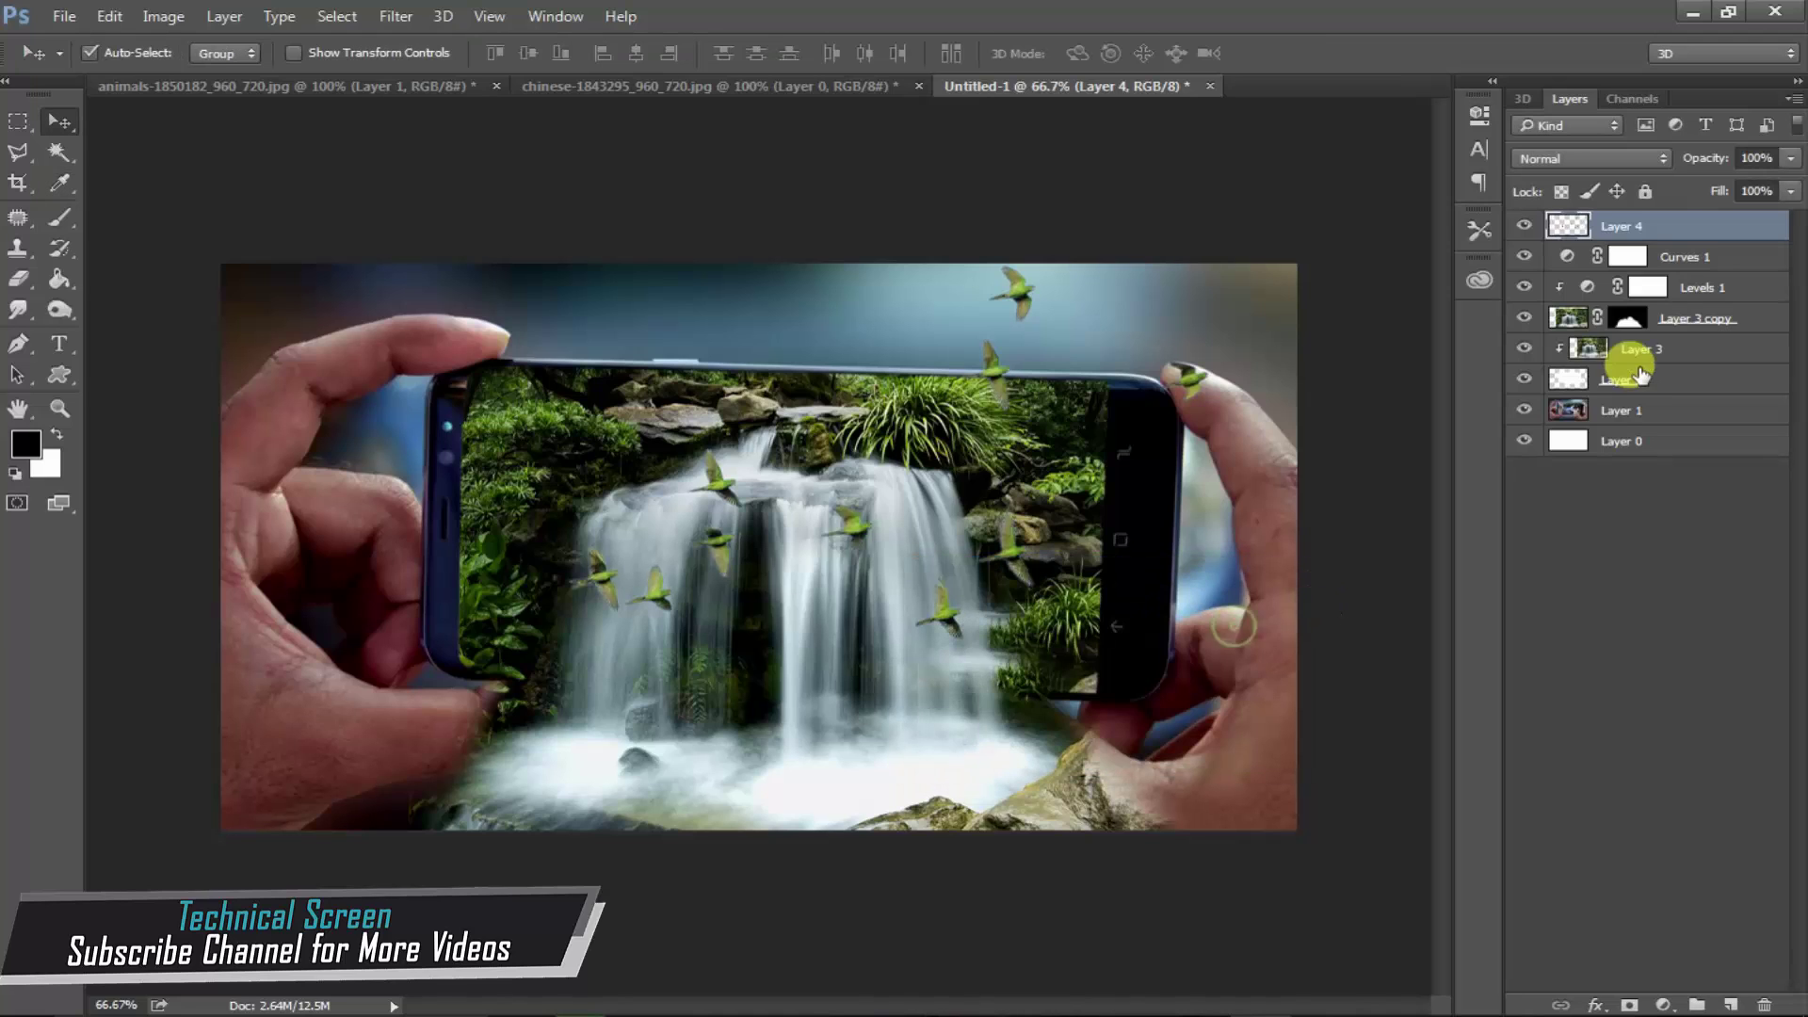
- Give Layer 3 copy Brightness 12 and Contrast 15, then reselect Layer 4
click(1694, 323)
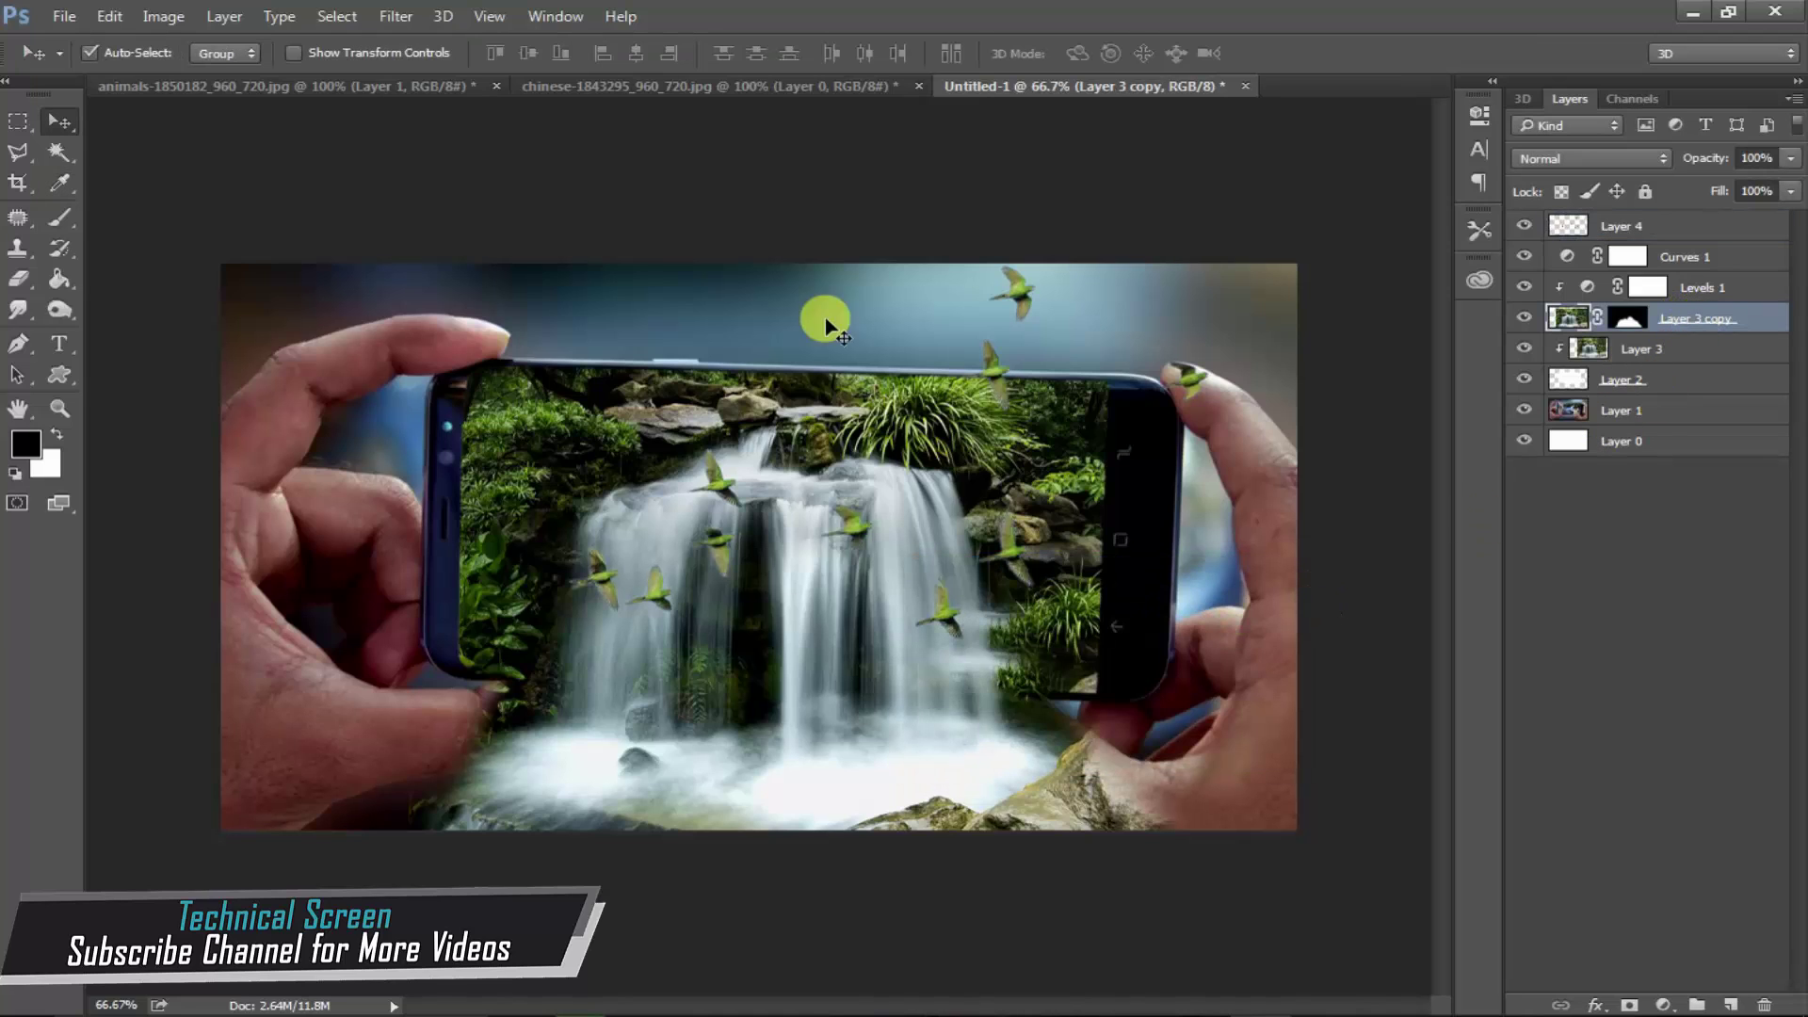
click(179, 18)
mouse_move(197, 75)
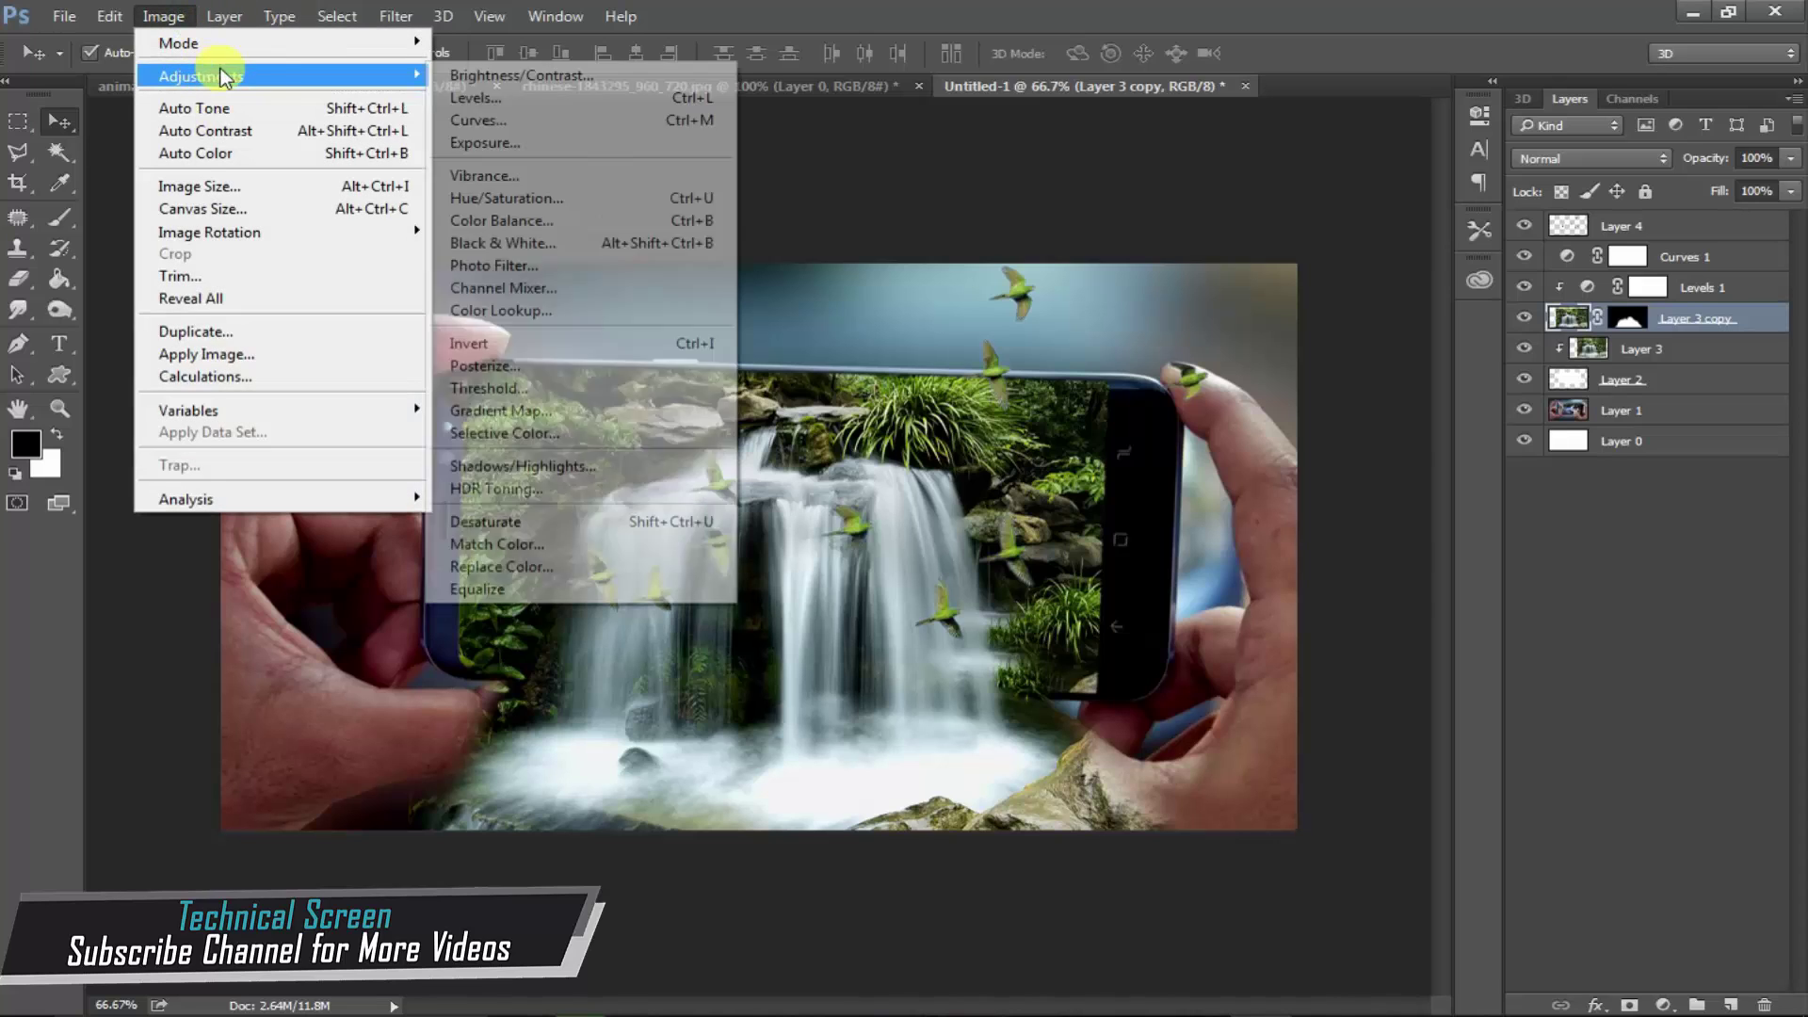
click(489, 73)
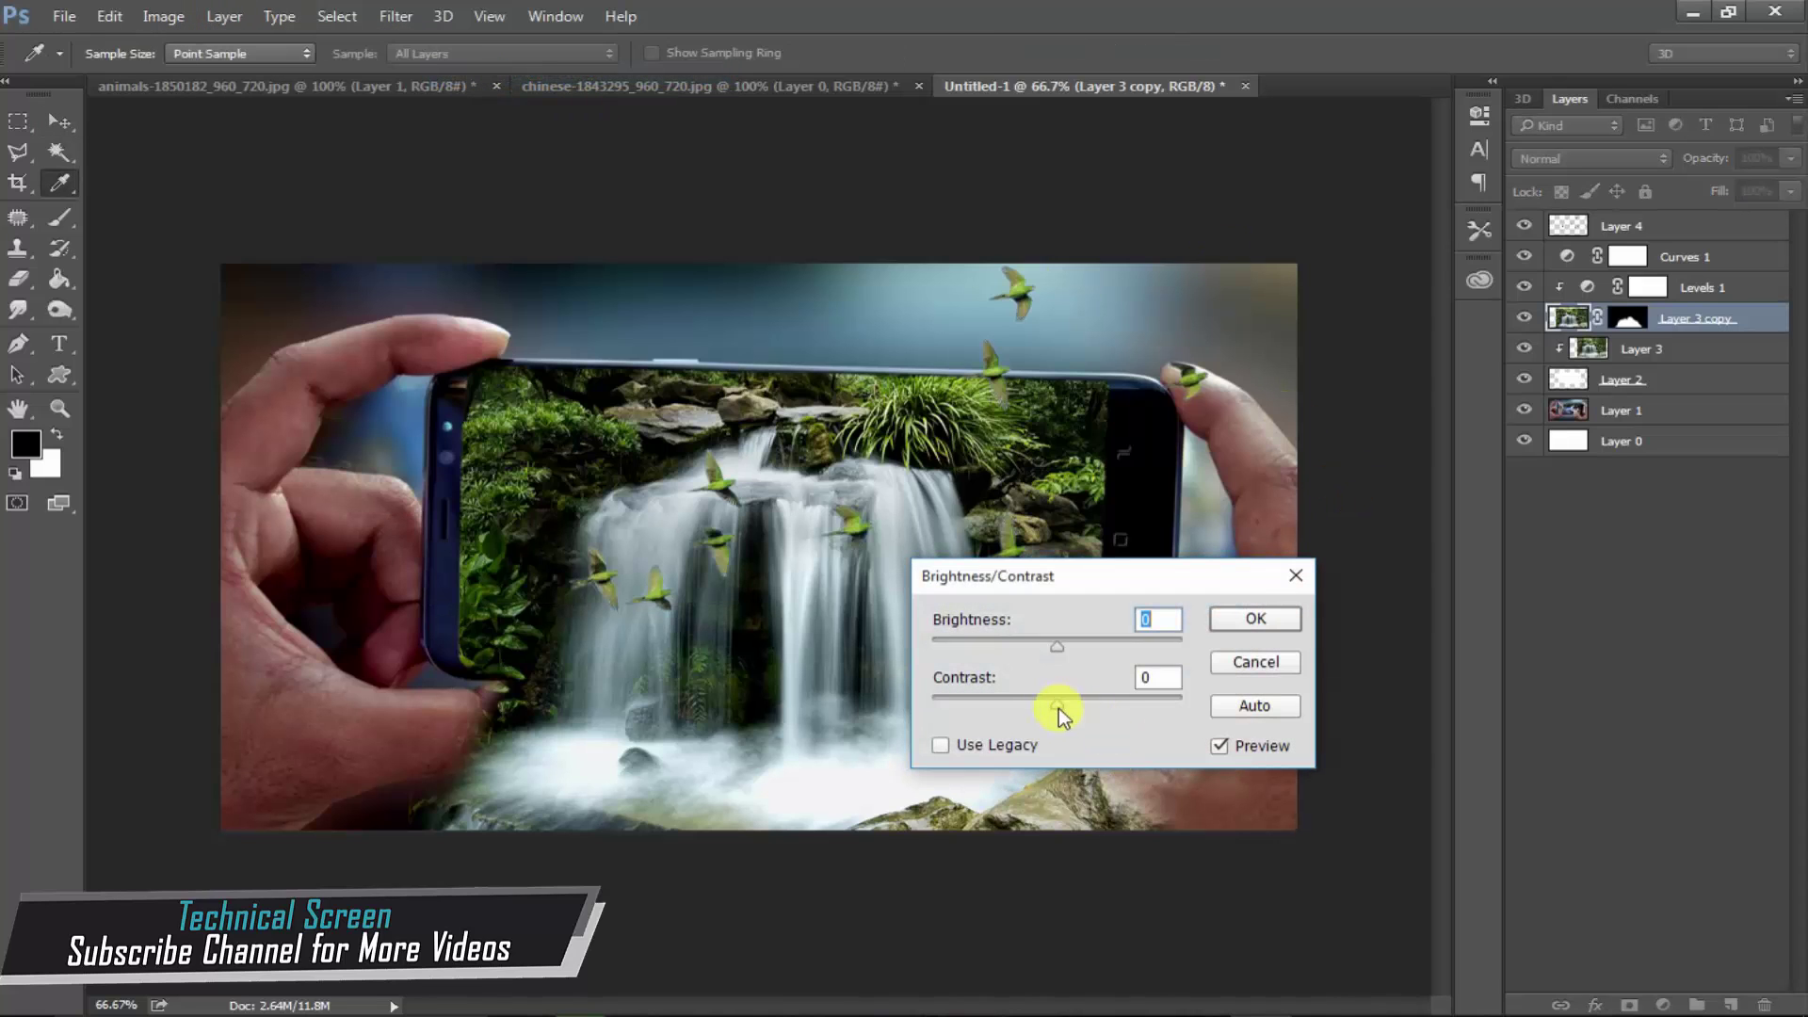
mouse_move(1057, 702)
mouse_down()
mouse_move(1076, 697)
mouse_move(1068, 648)
mouse_up()
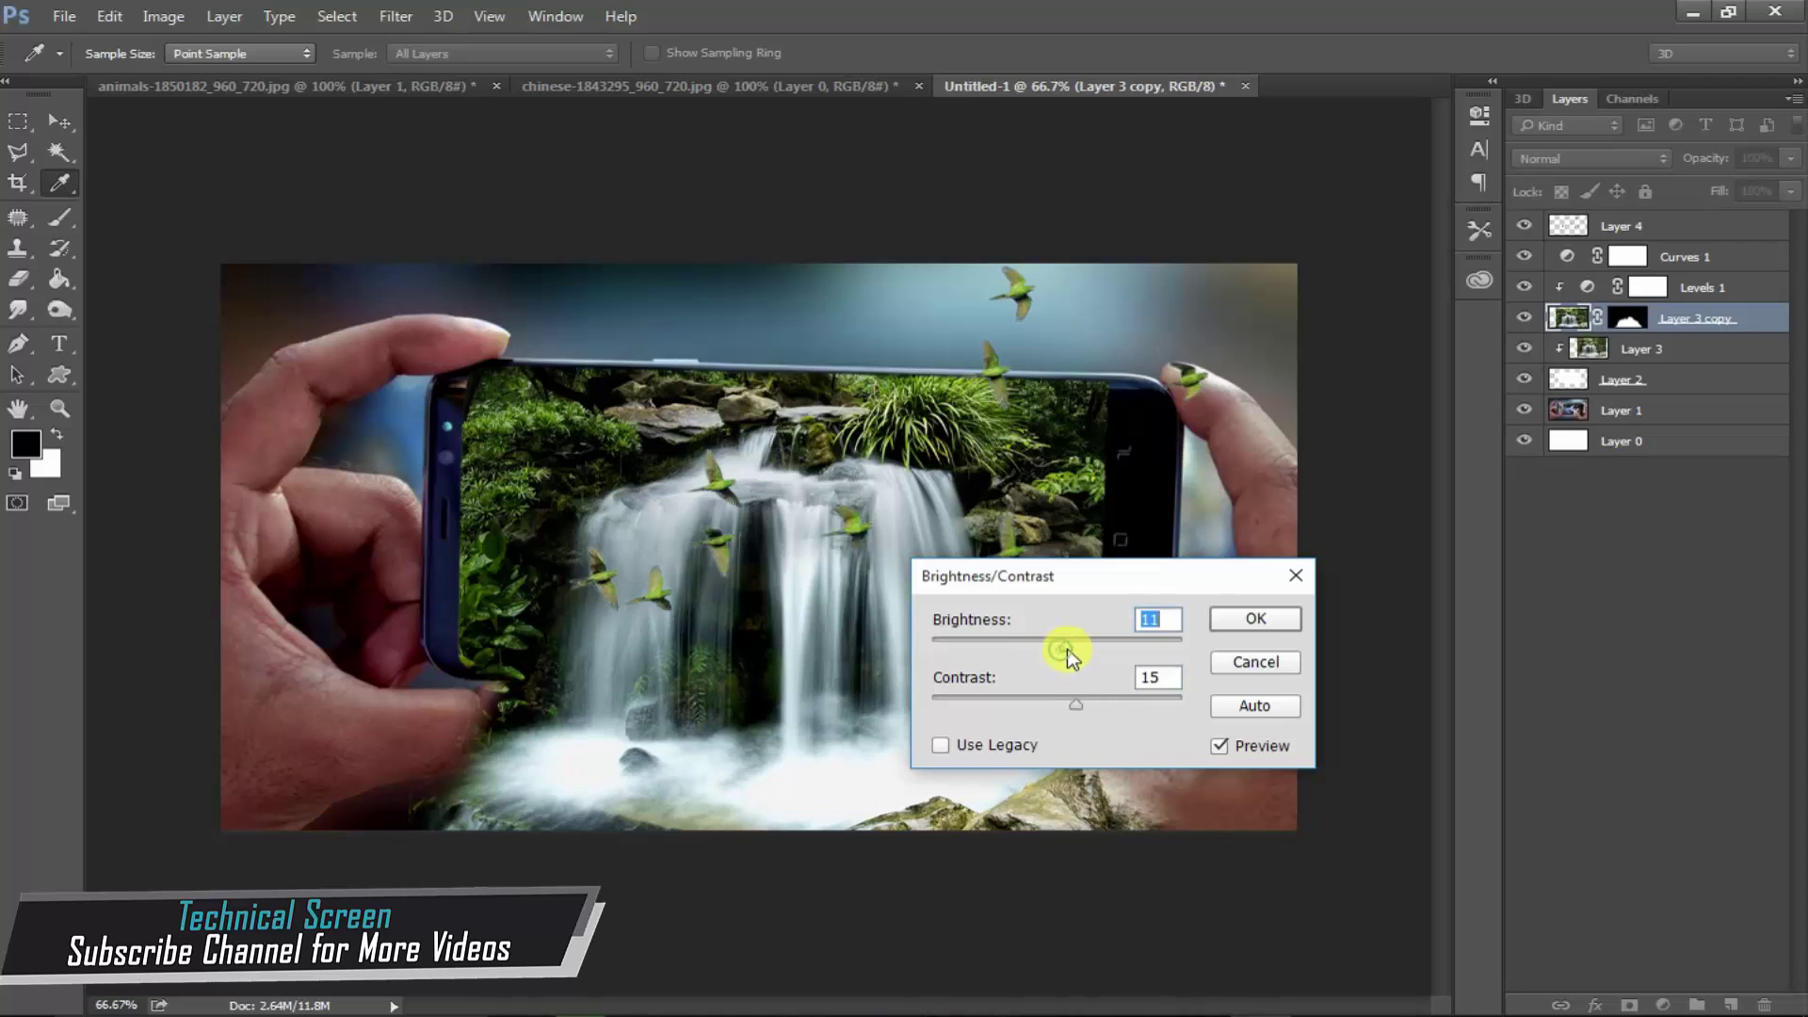
click(1262, 626)
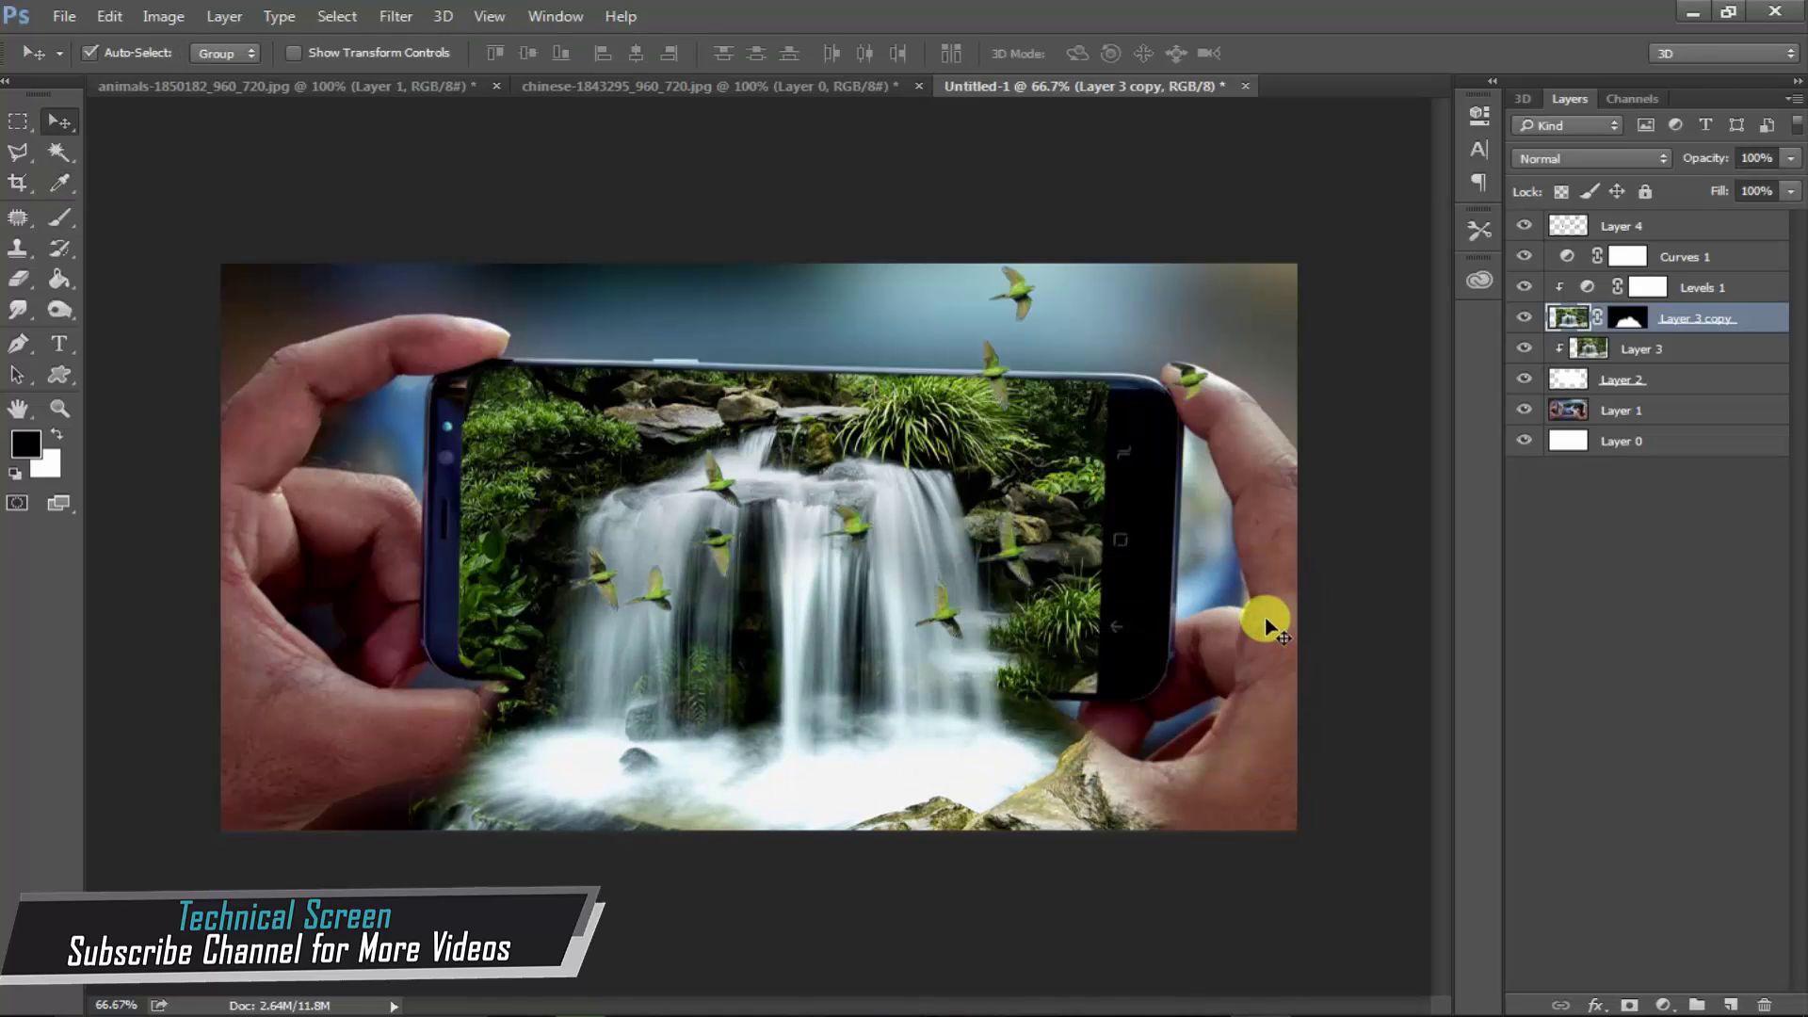
click(1712, 231)
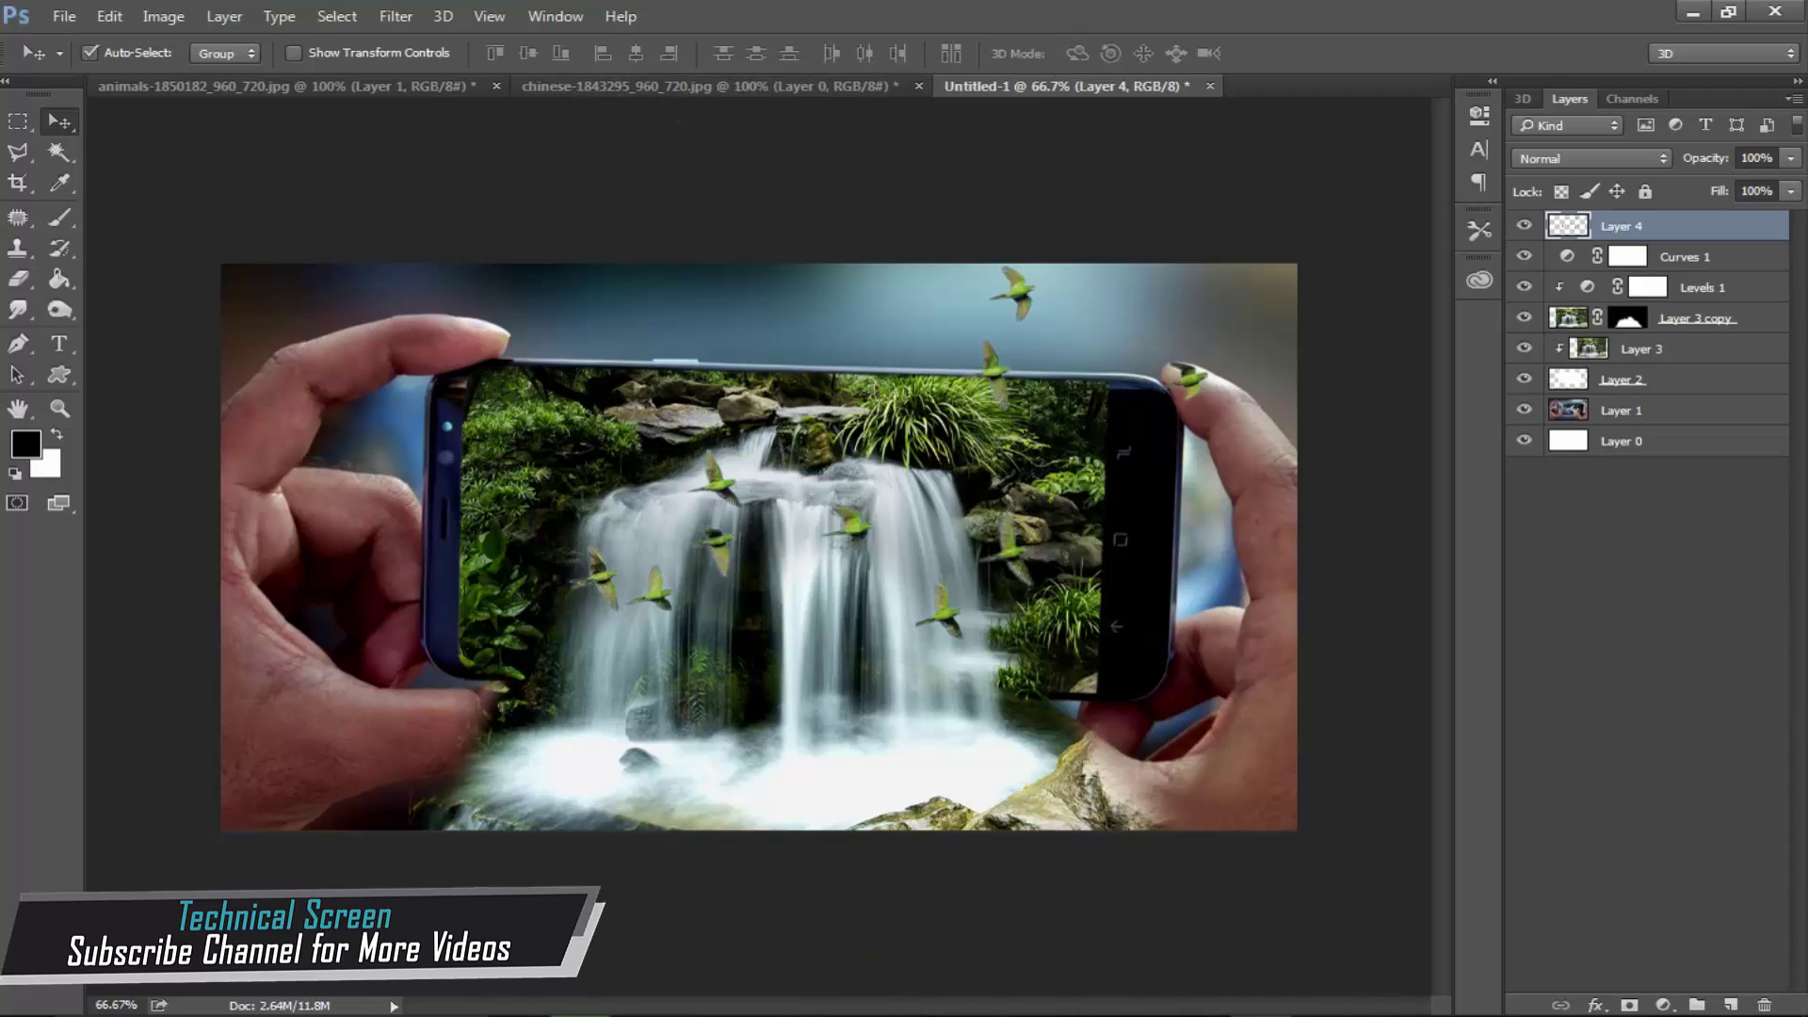
- Drag little-egret-638558_960_720 from the Smart Phone folder into Photoshop's tab bar
click(462, 942)
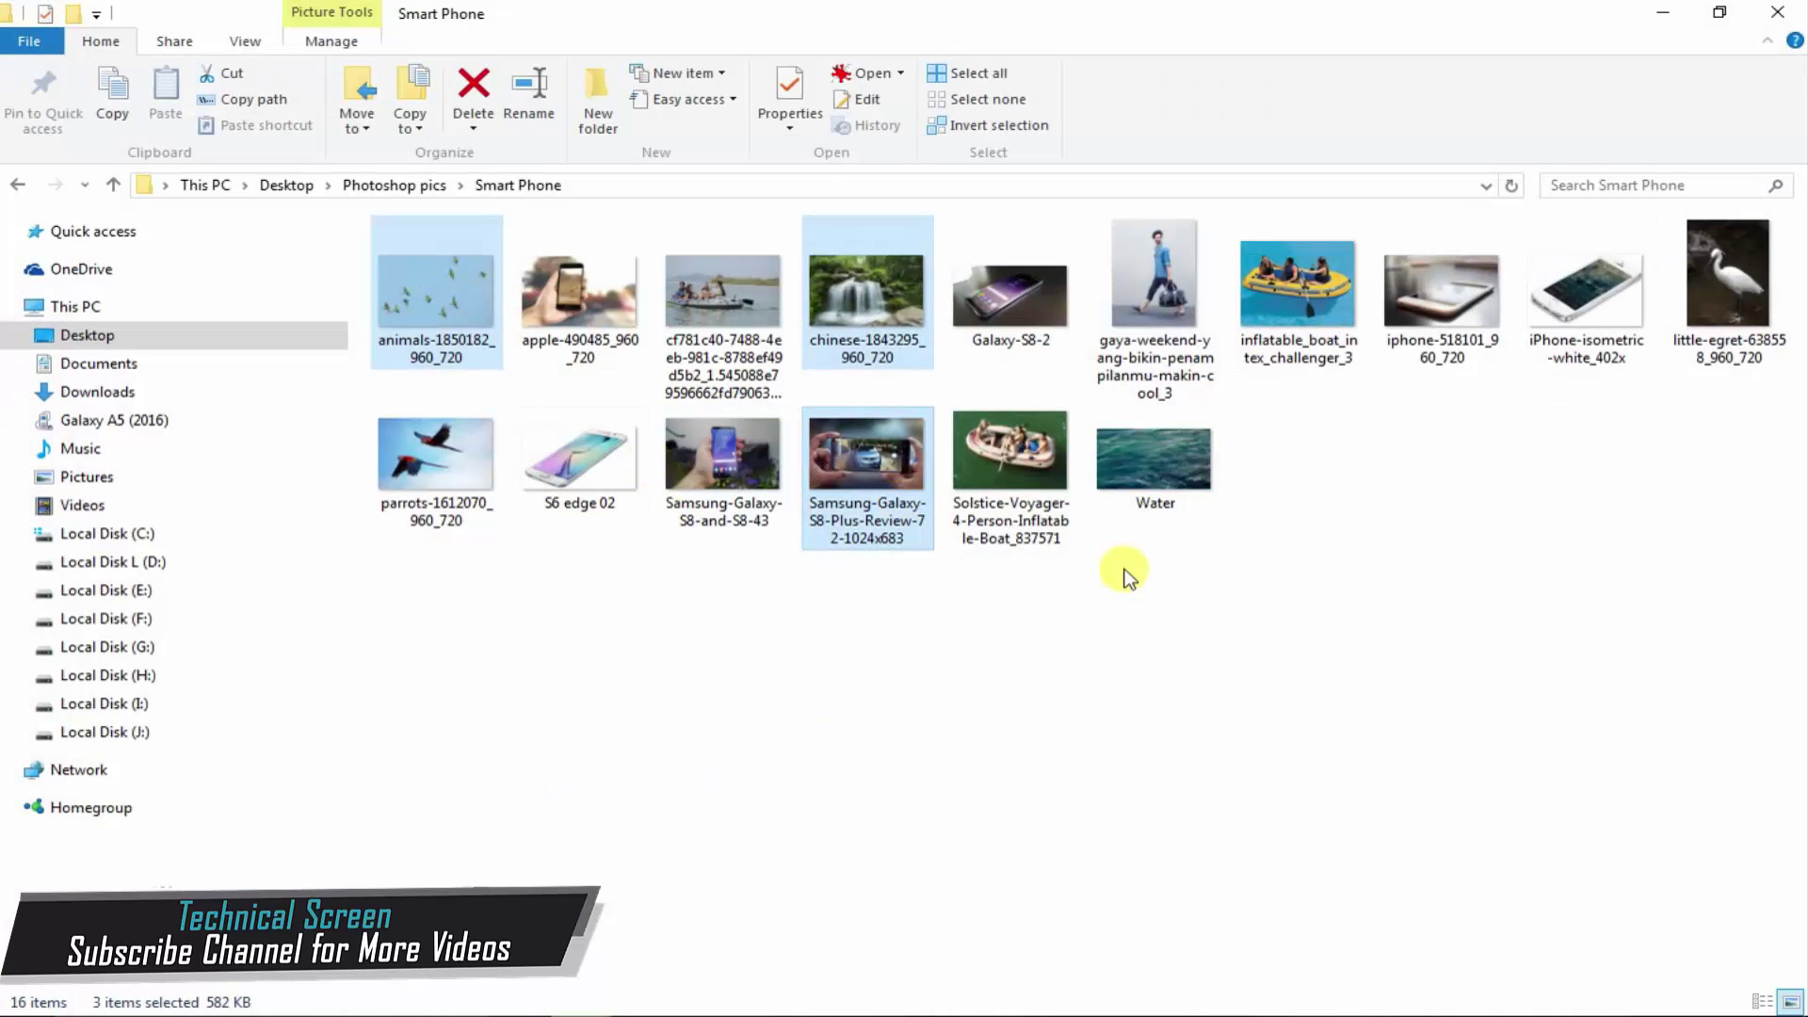
mouse_move(1733, 283)
mouse_down()
mouse_move(1253, 1013)
mouse_move(1292, 131)
mouse_up()
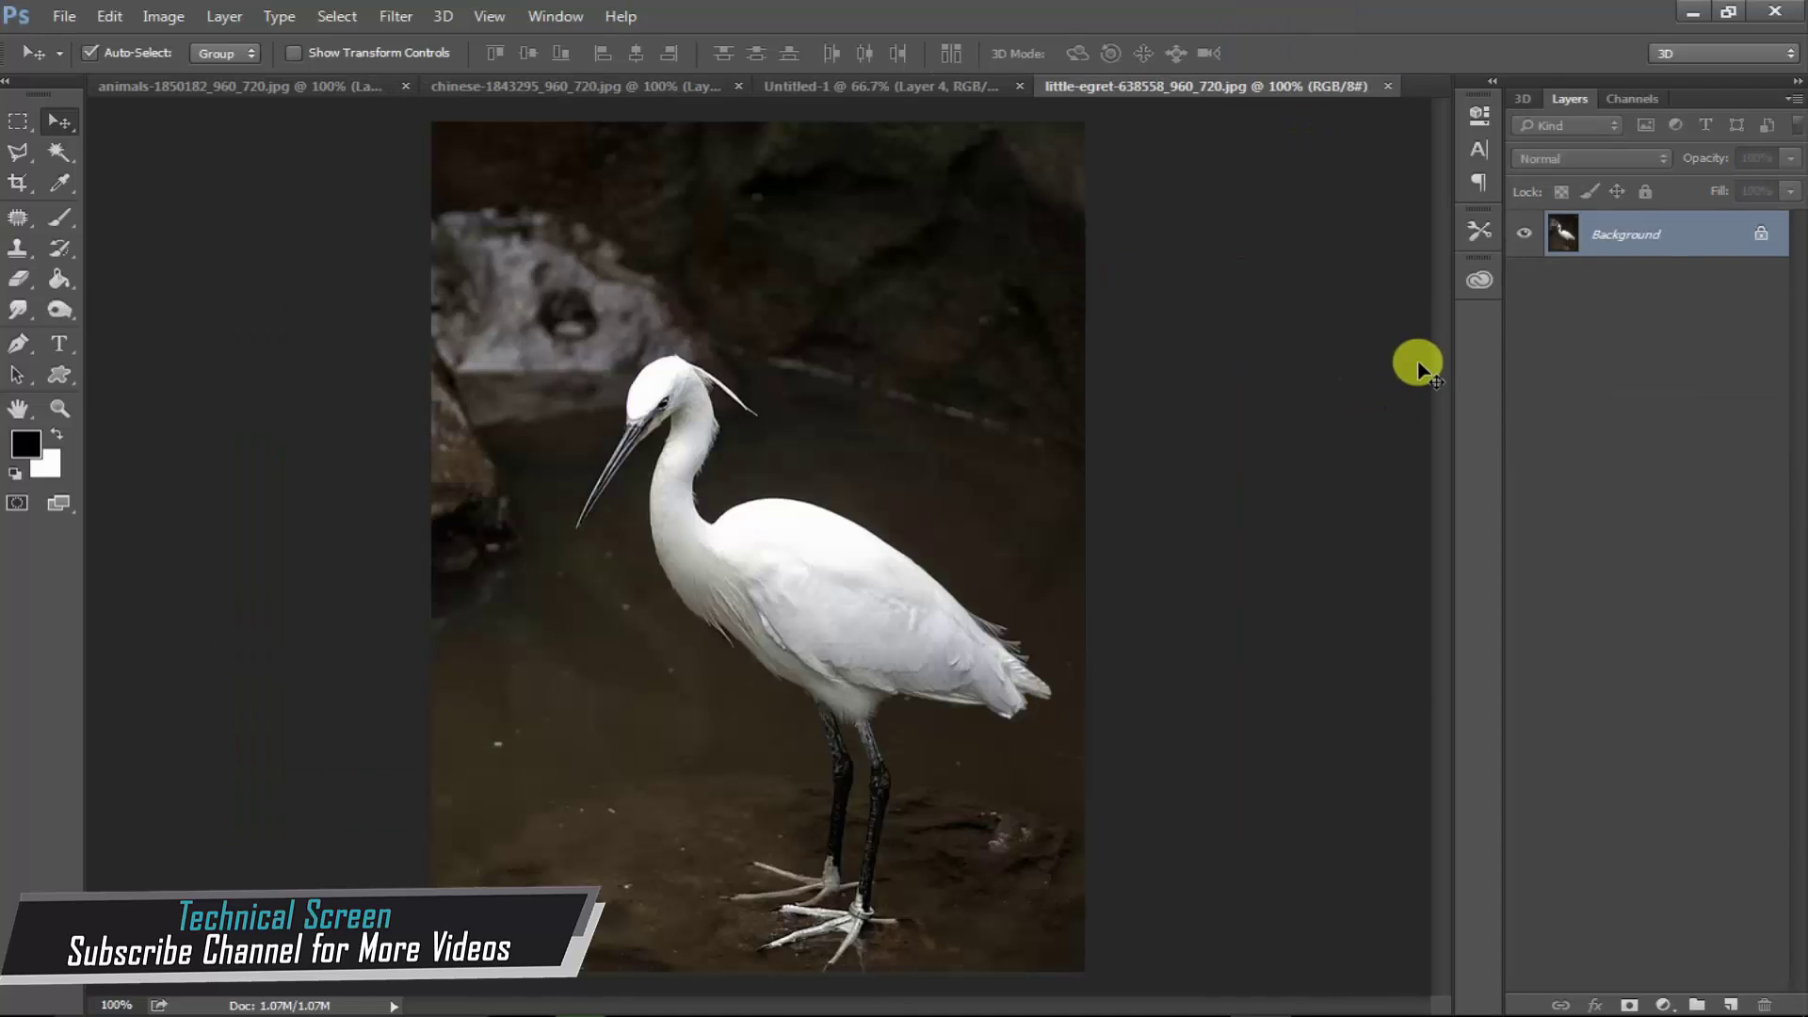
- Convert the egret background to Layer 0, take the Pen tool, zoom to 200% with panels hidden
double_click(1648, 238)
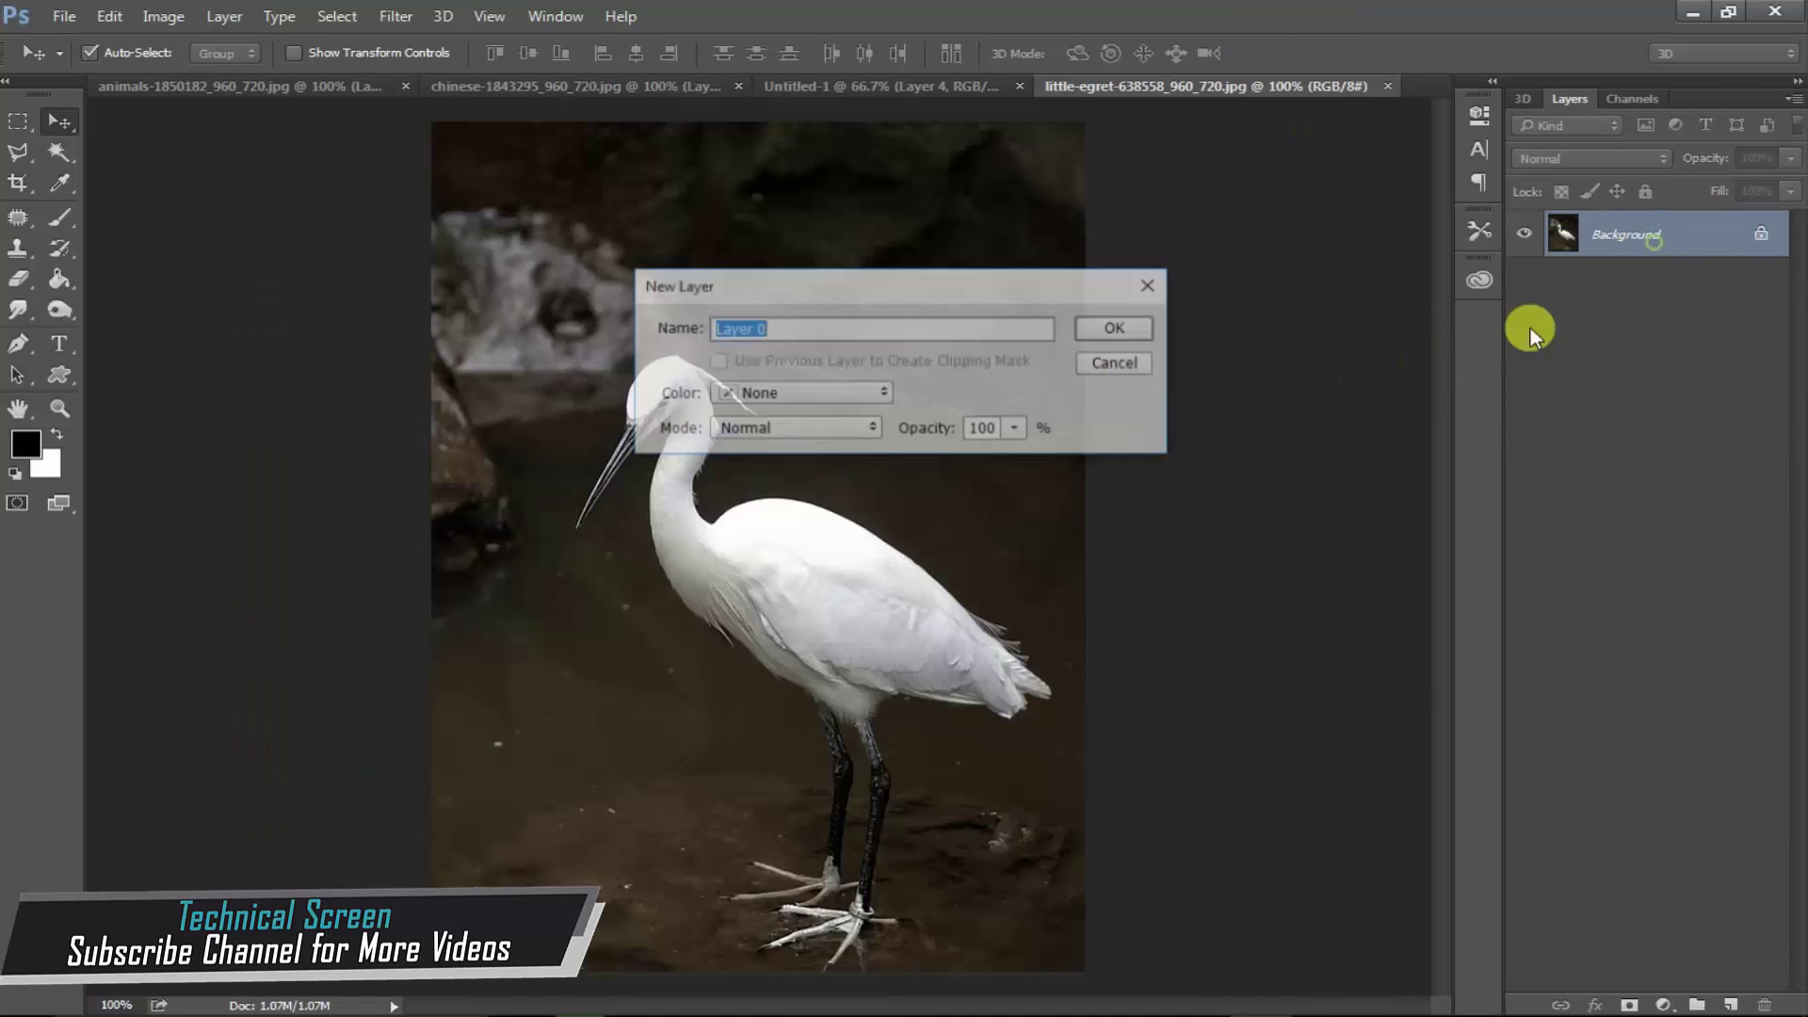
click(1121, 328)
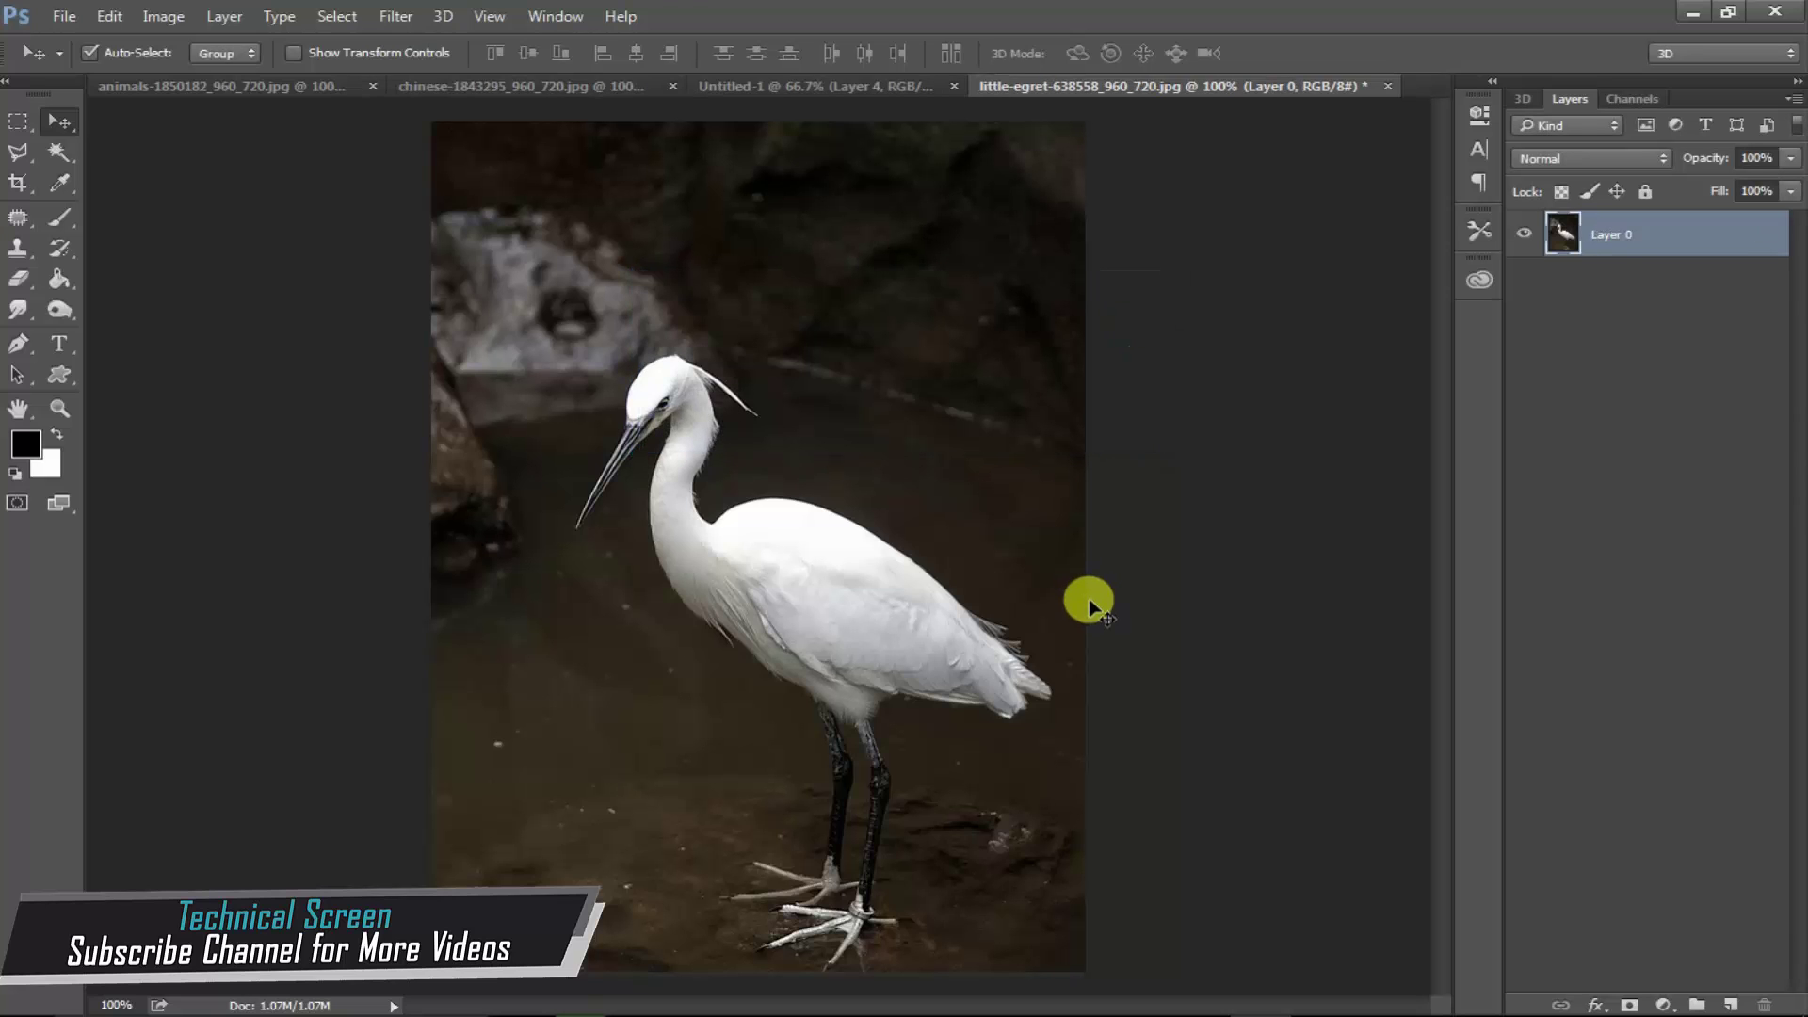
key(p)
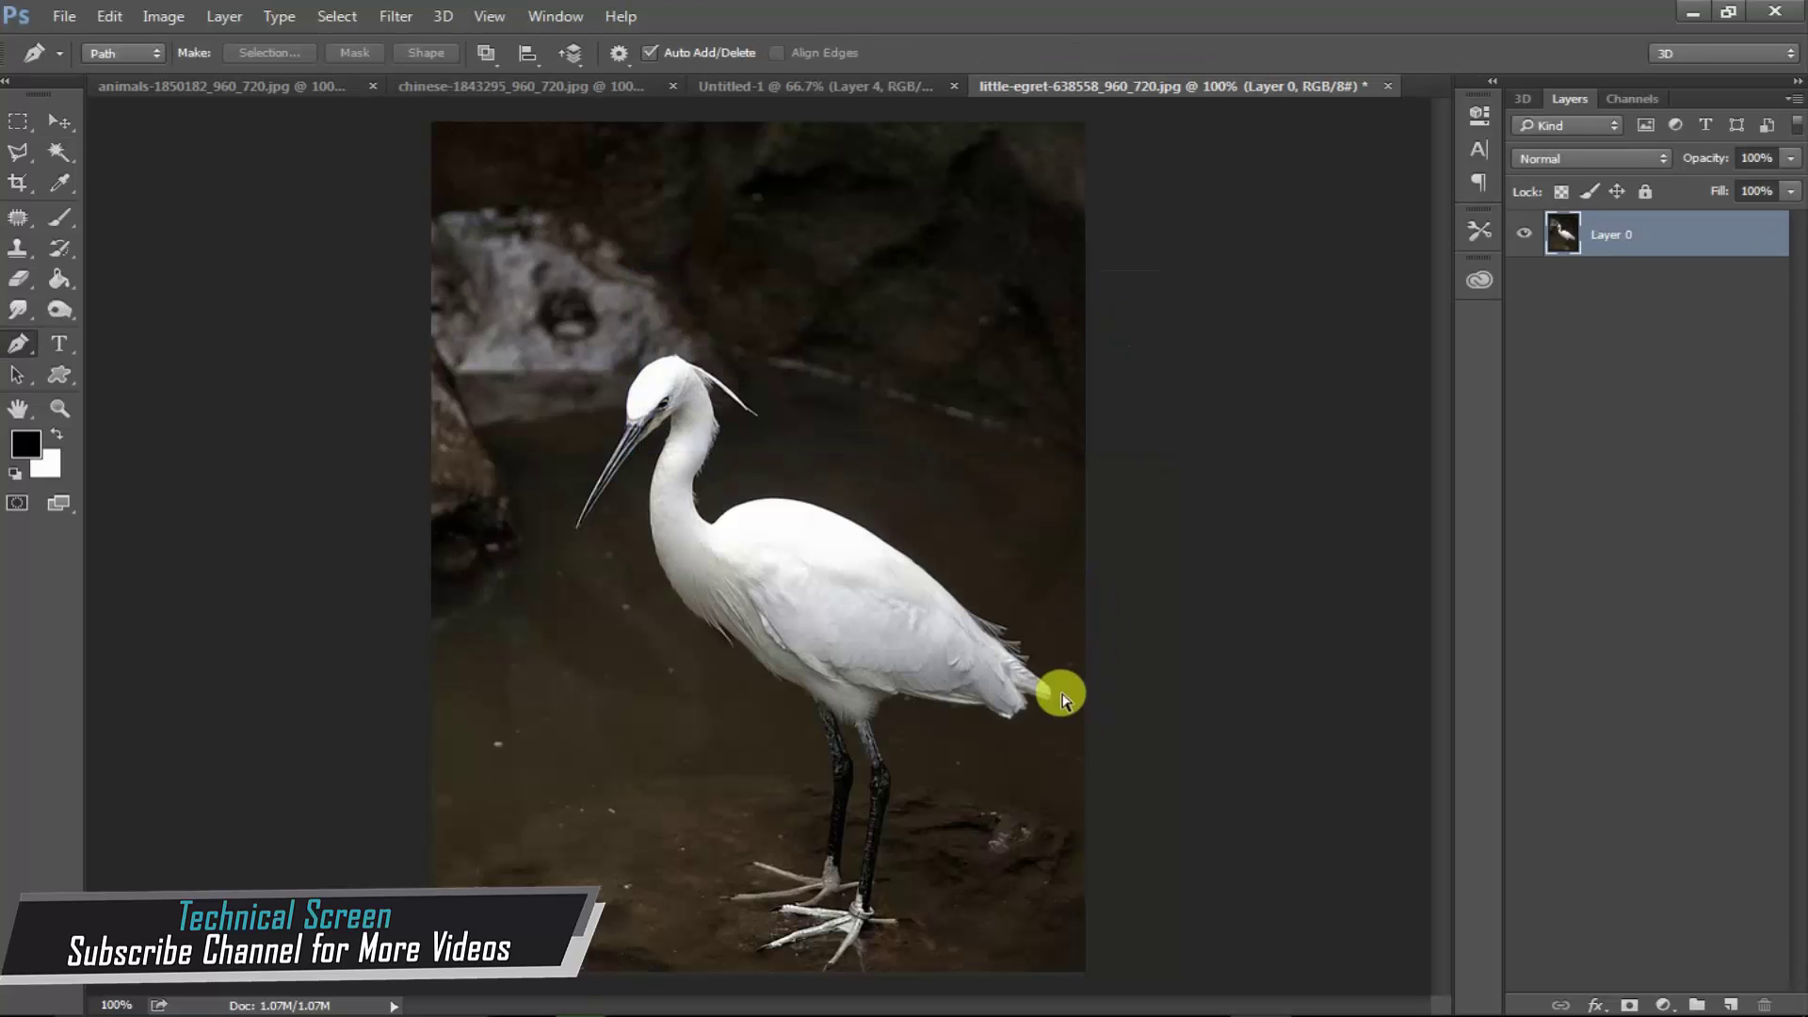
key(ctrl+plus)
scroll(979, 750, down, 3)
scroll(976, 738, down, 2)
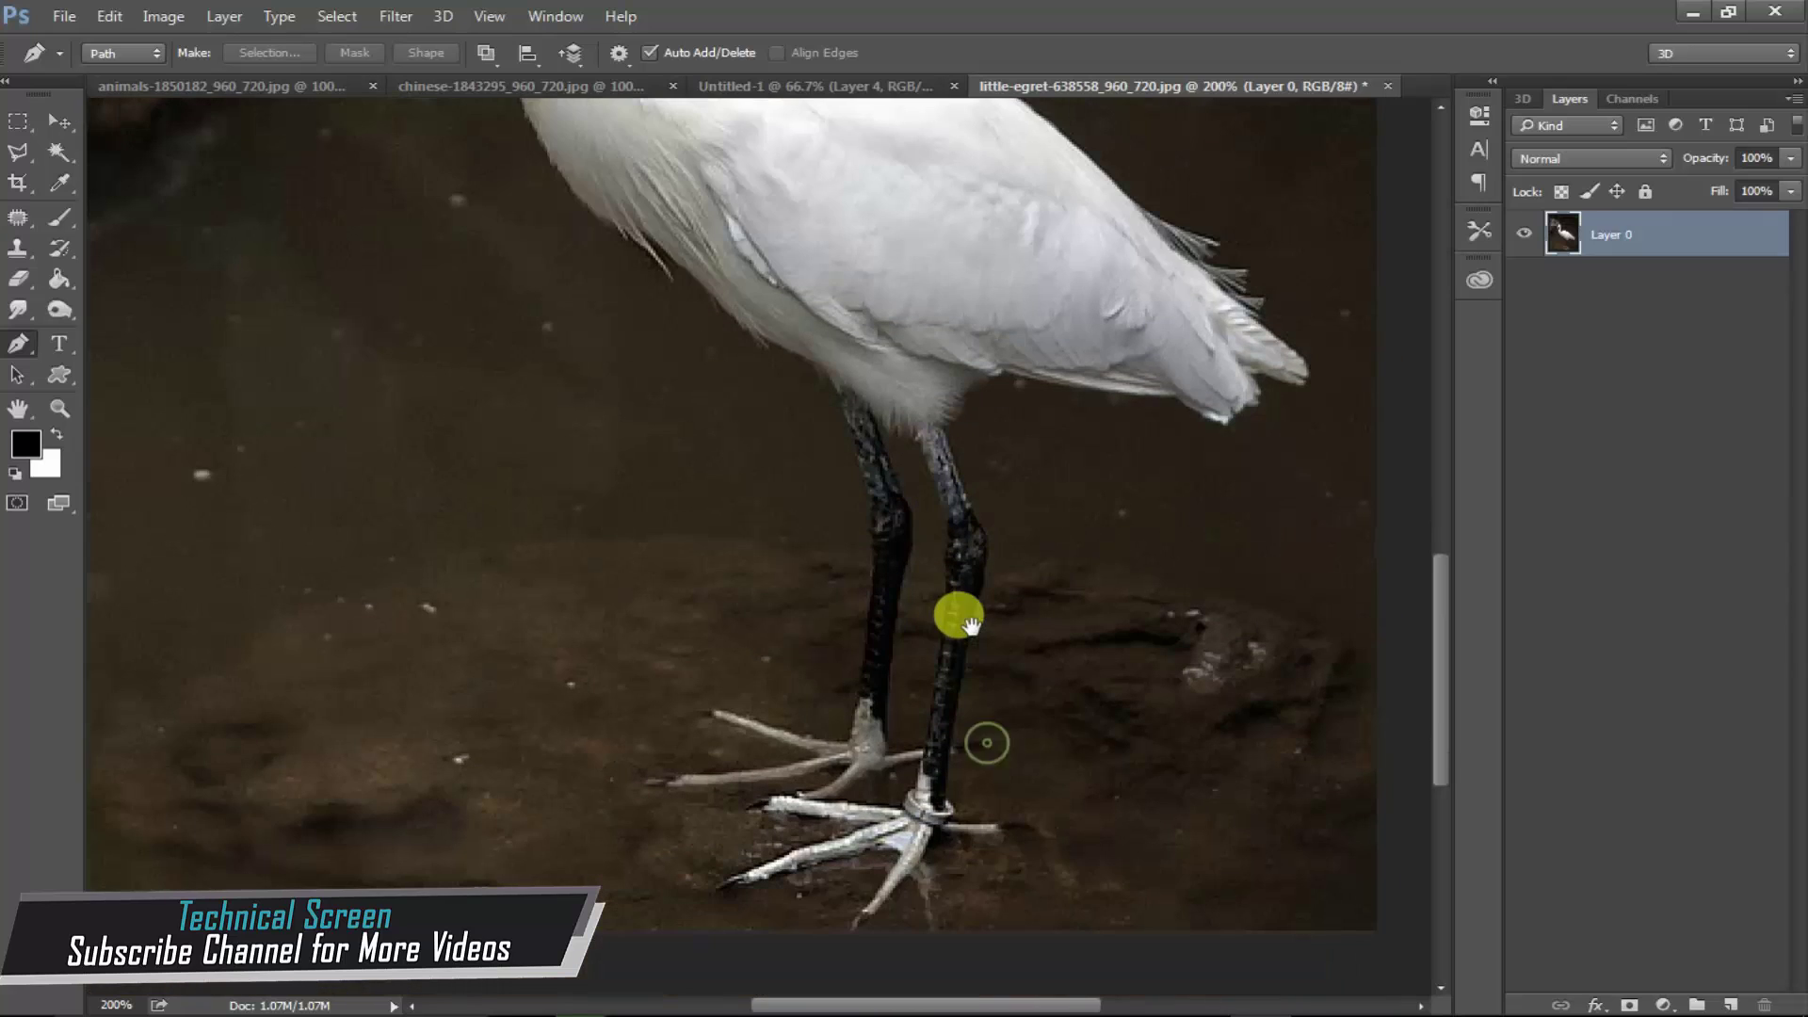
key(Tab)
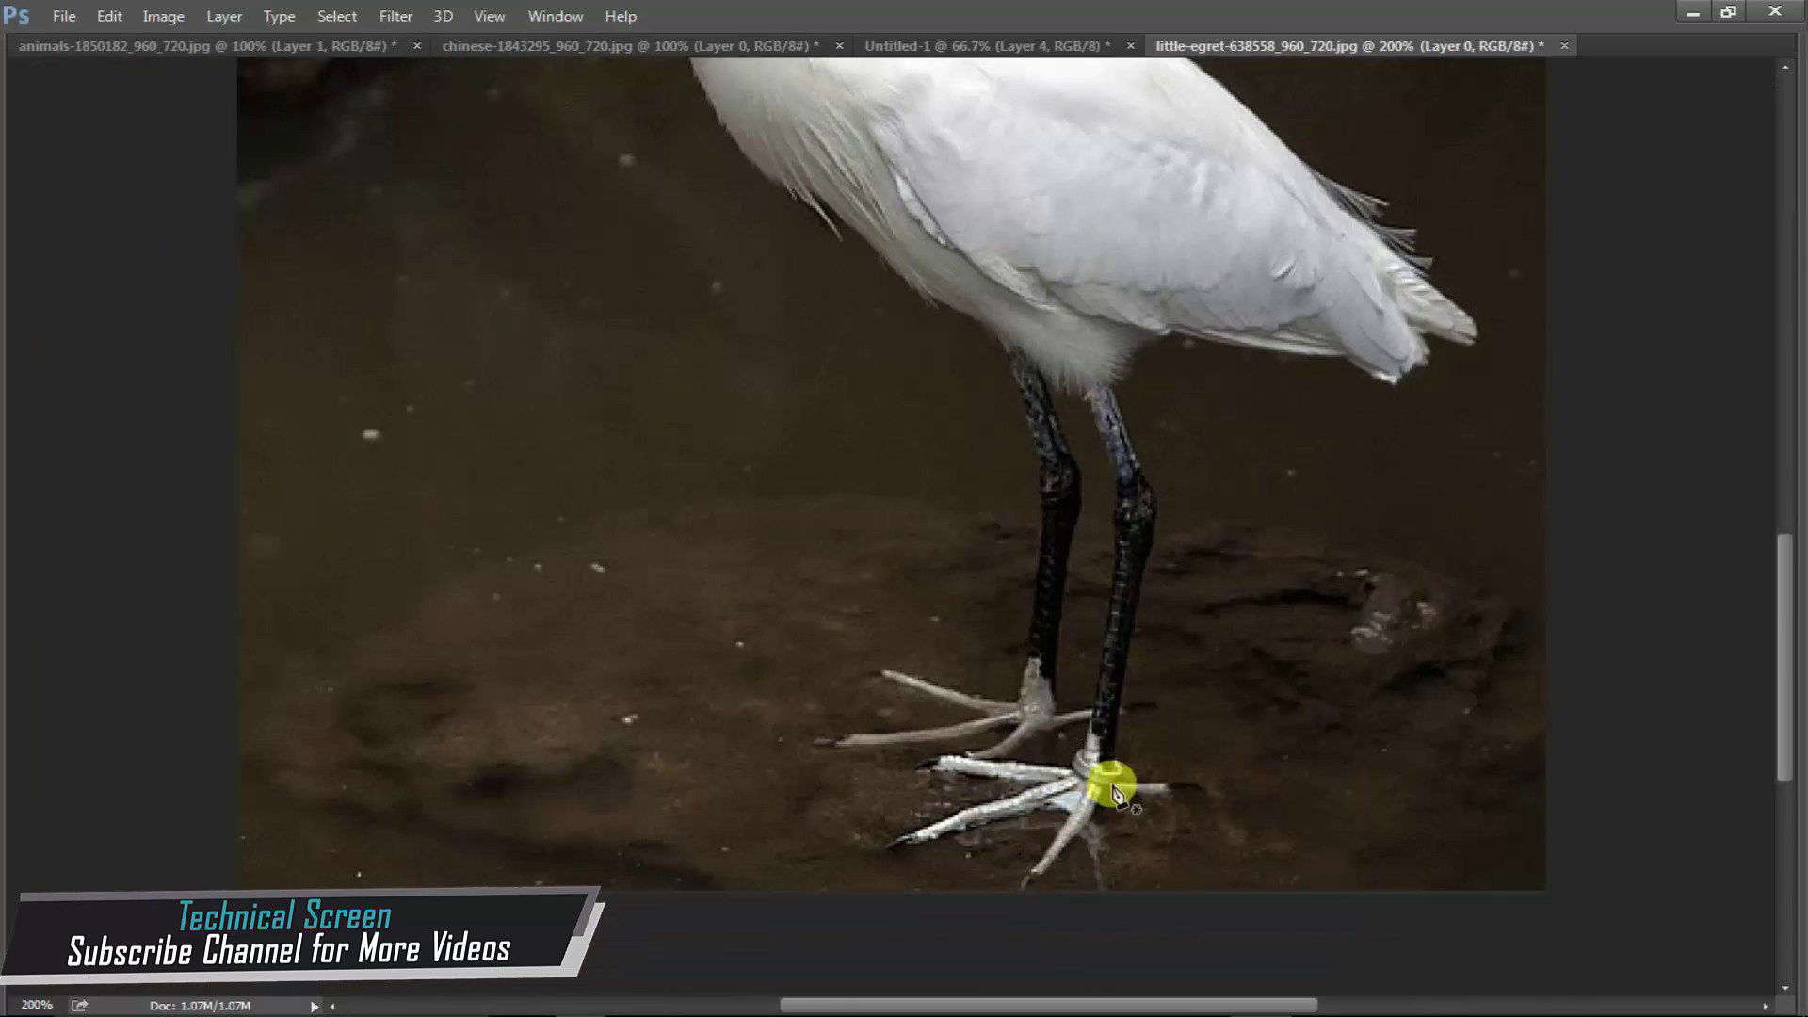
- Trace Pen anchors around the egret's foot and both toes
mouse_move(1019, 893)
mouse_down()
mouse_move(1037, 862)
mouse_move(985, 833)
mouse_move(895, 861)
mouse_up()
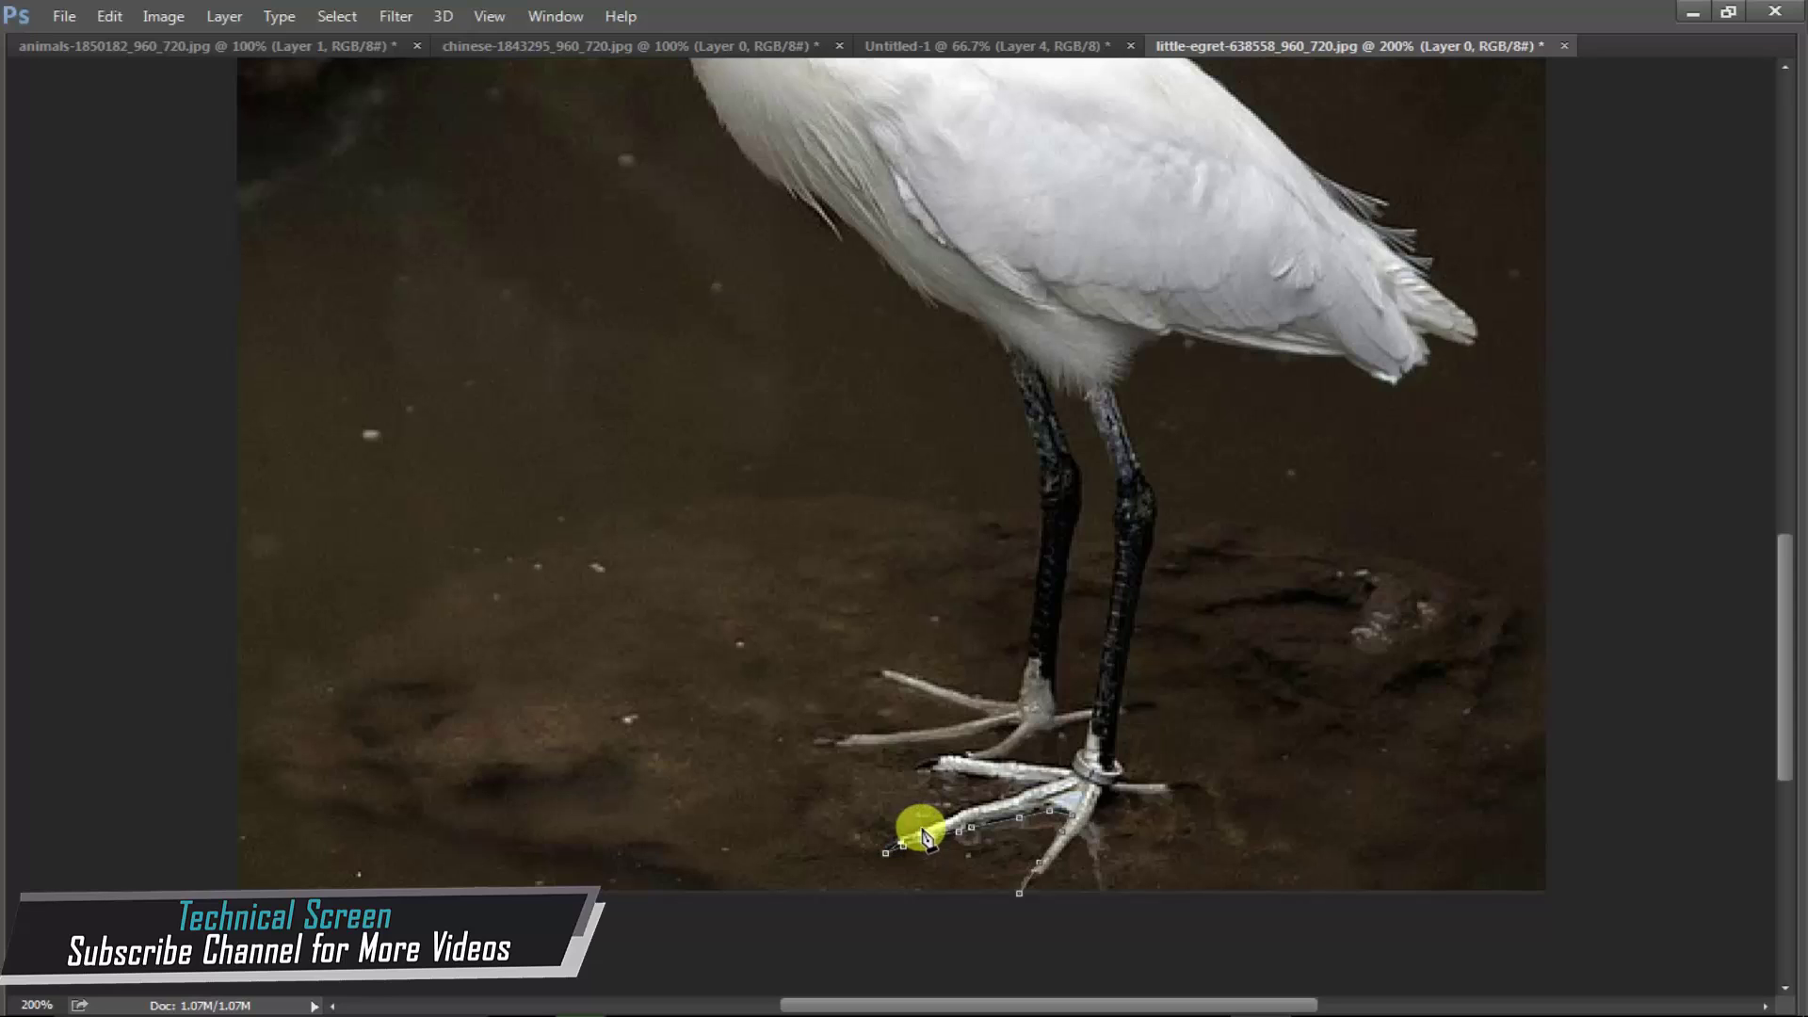
alt+click(902, 847)
mouse_move(914, 841)
mouse_down()
mouse_move(1013, 805)
mouse_move(921, 782)
mouse_up()
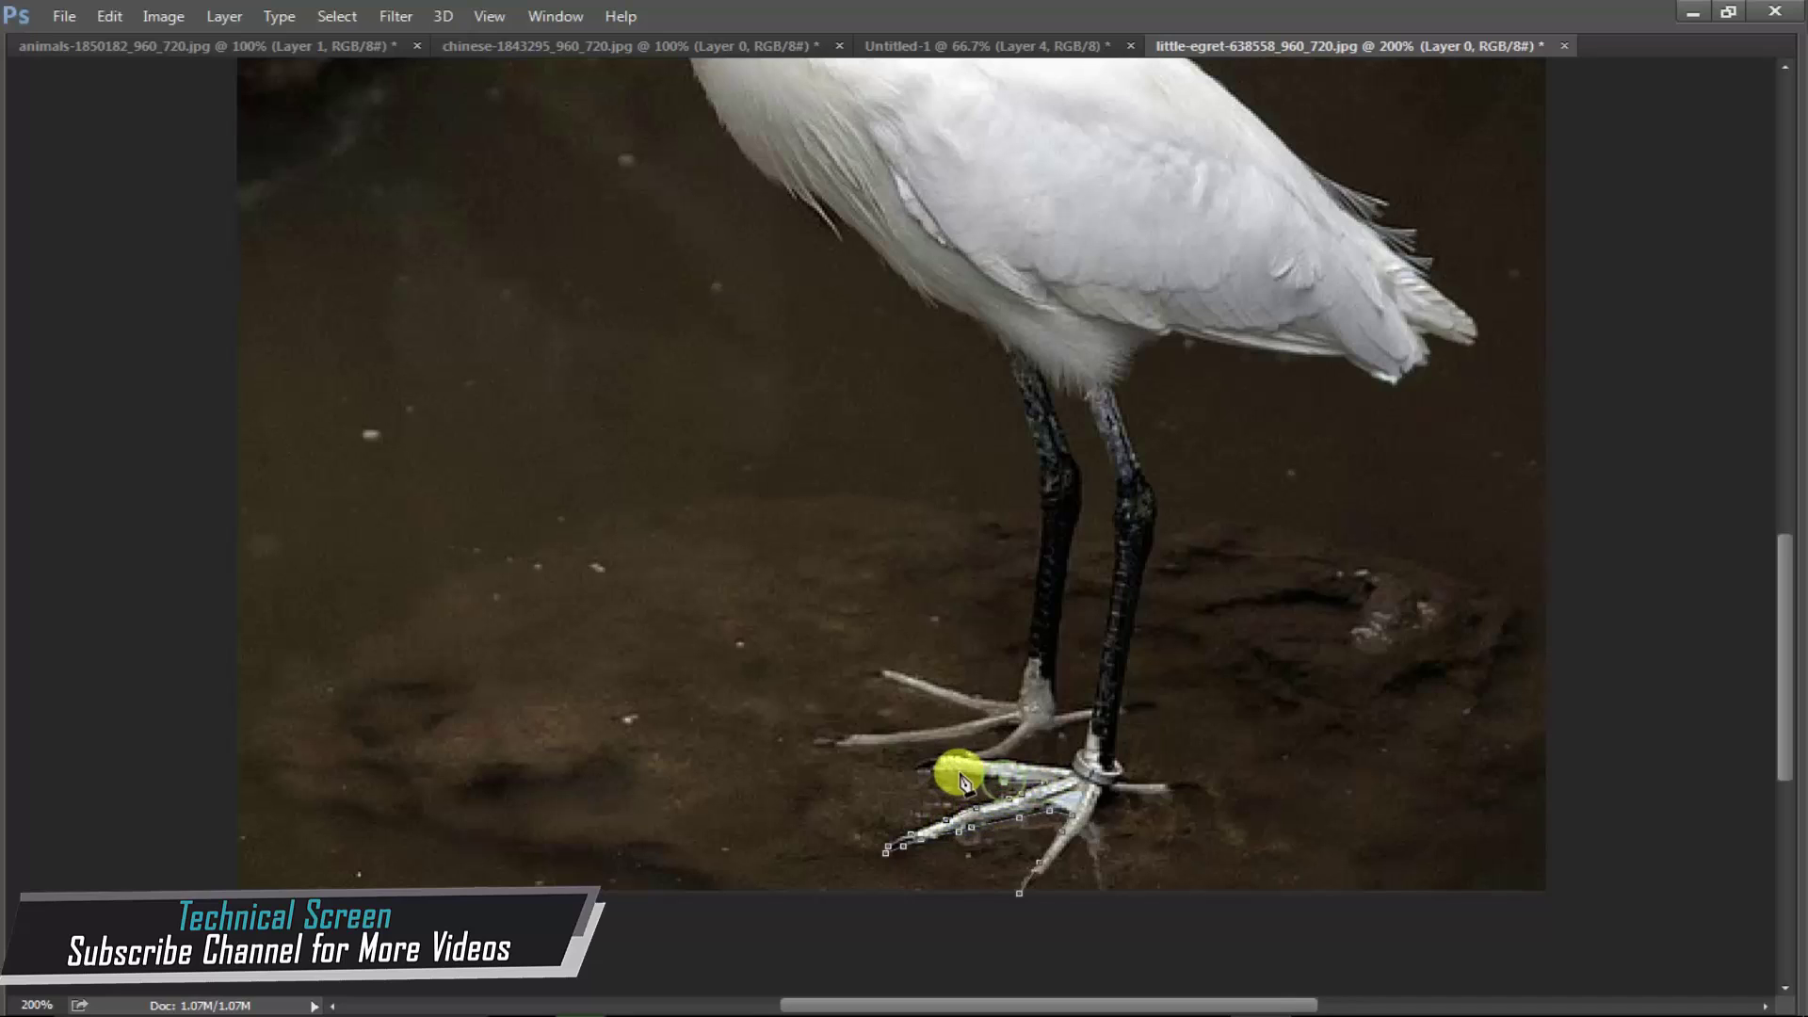
click(917, 771)
click(1002, 735)
click(966, 739)
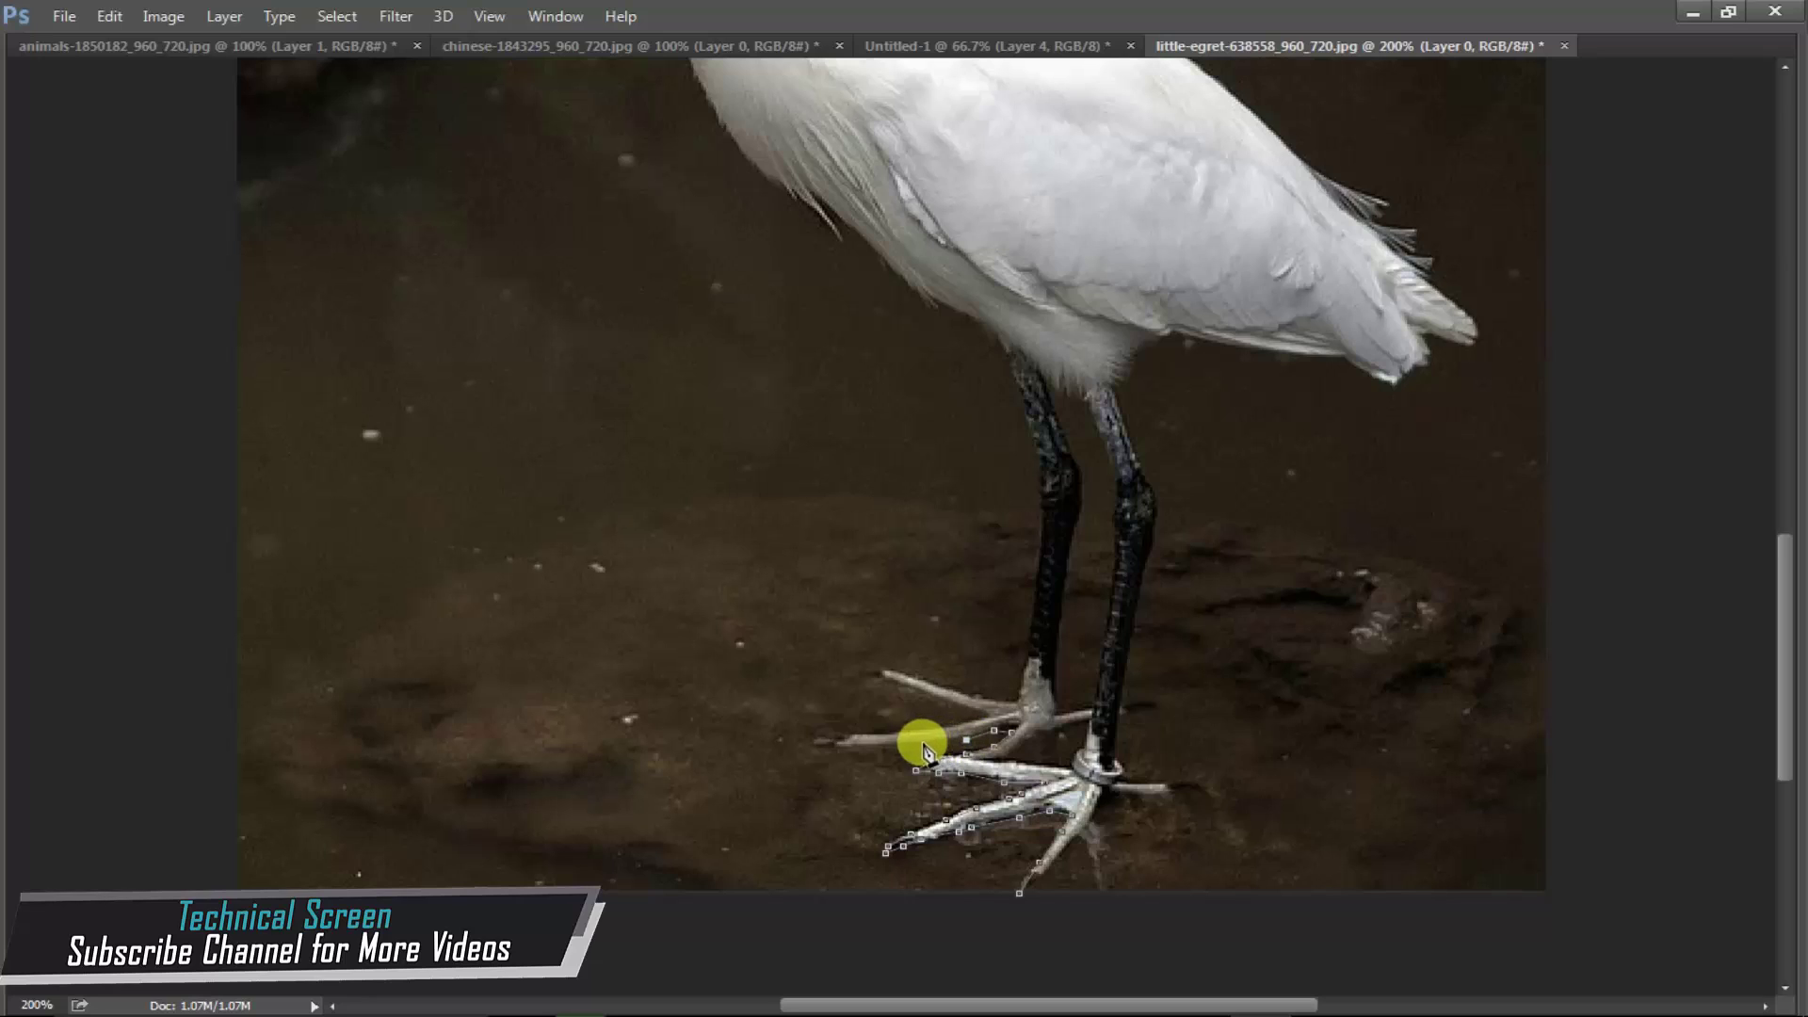
click(923, 745)
click(860, 747)
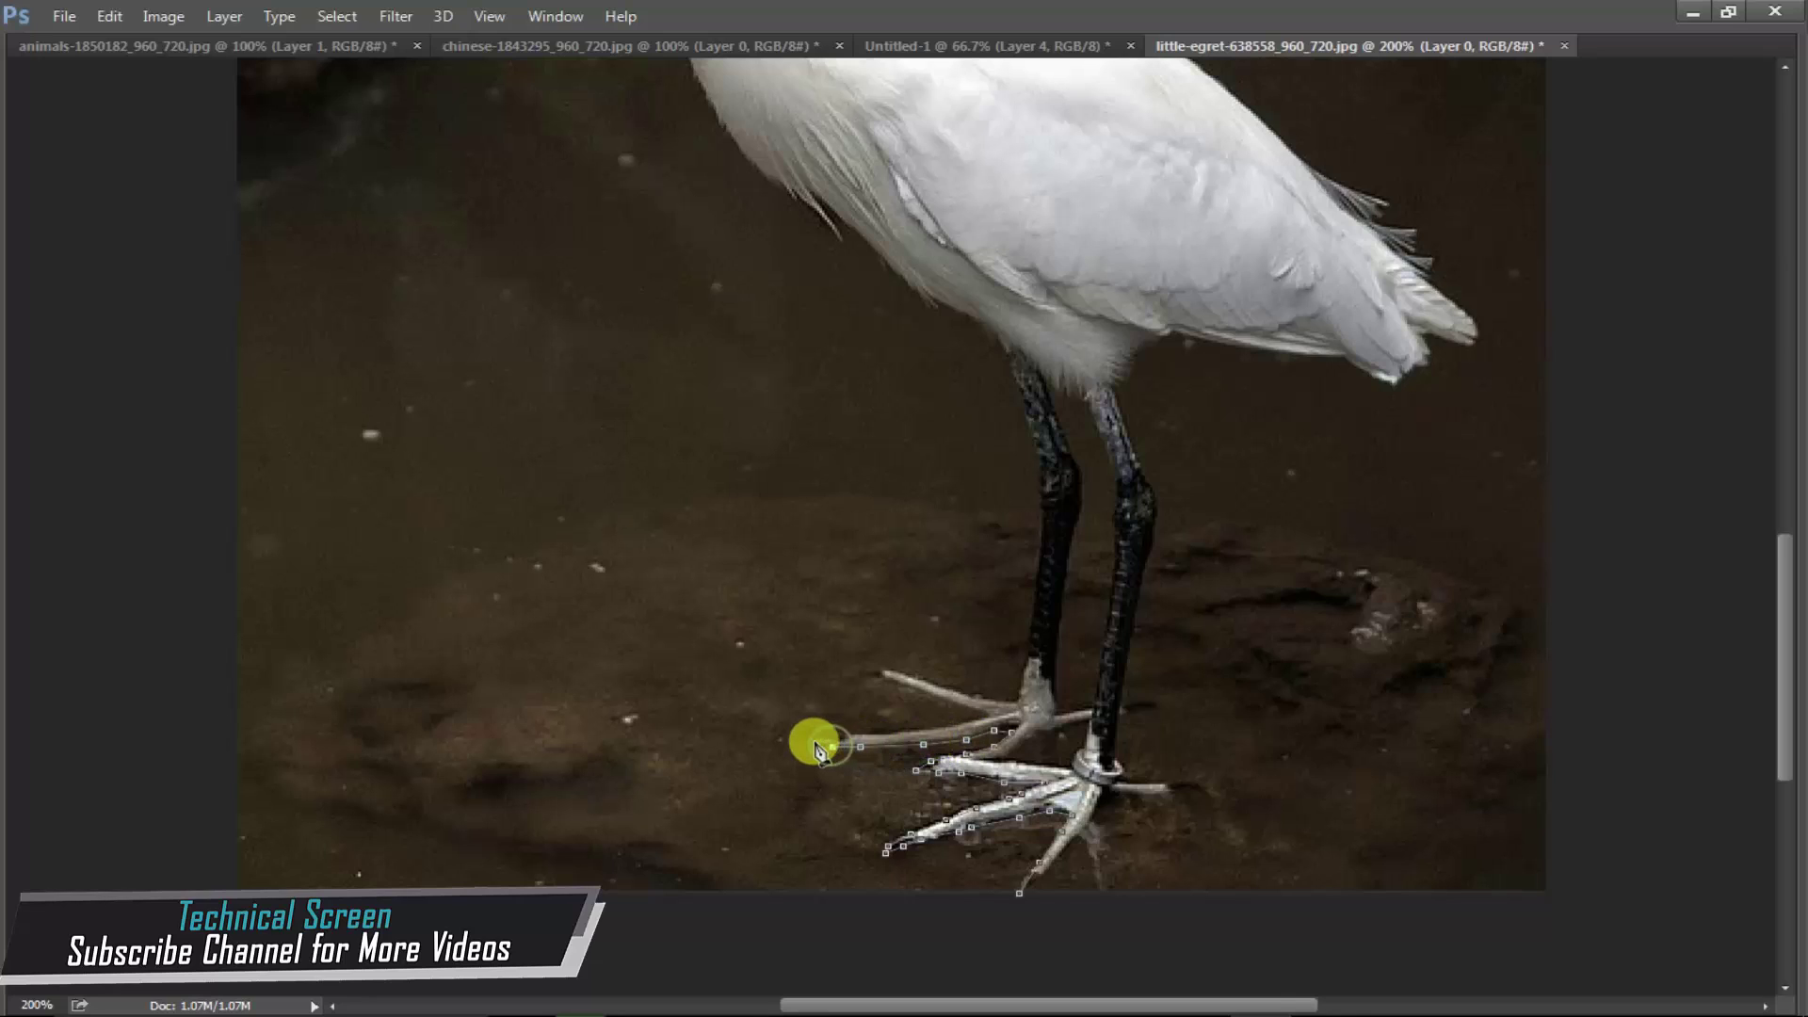
click(815, 742)
click(833, 734)
click(892, 733)
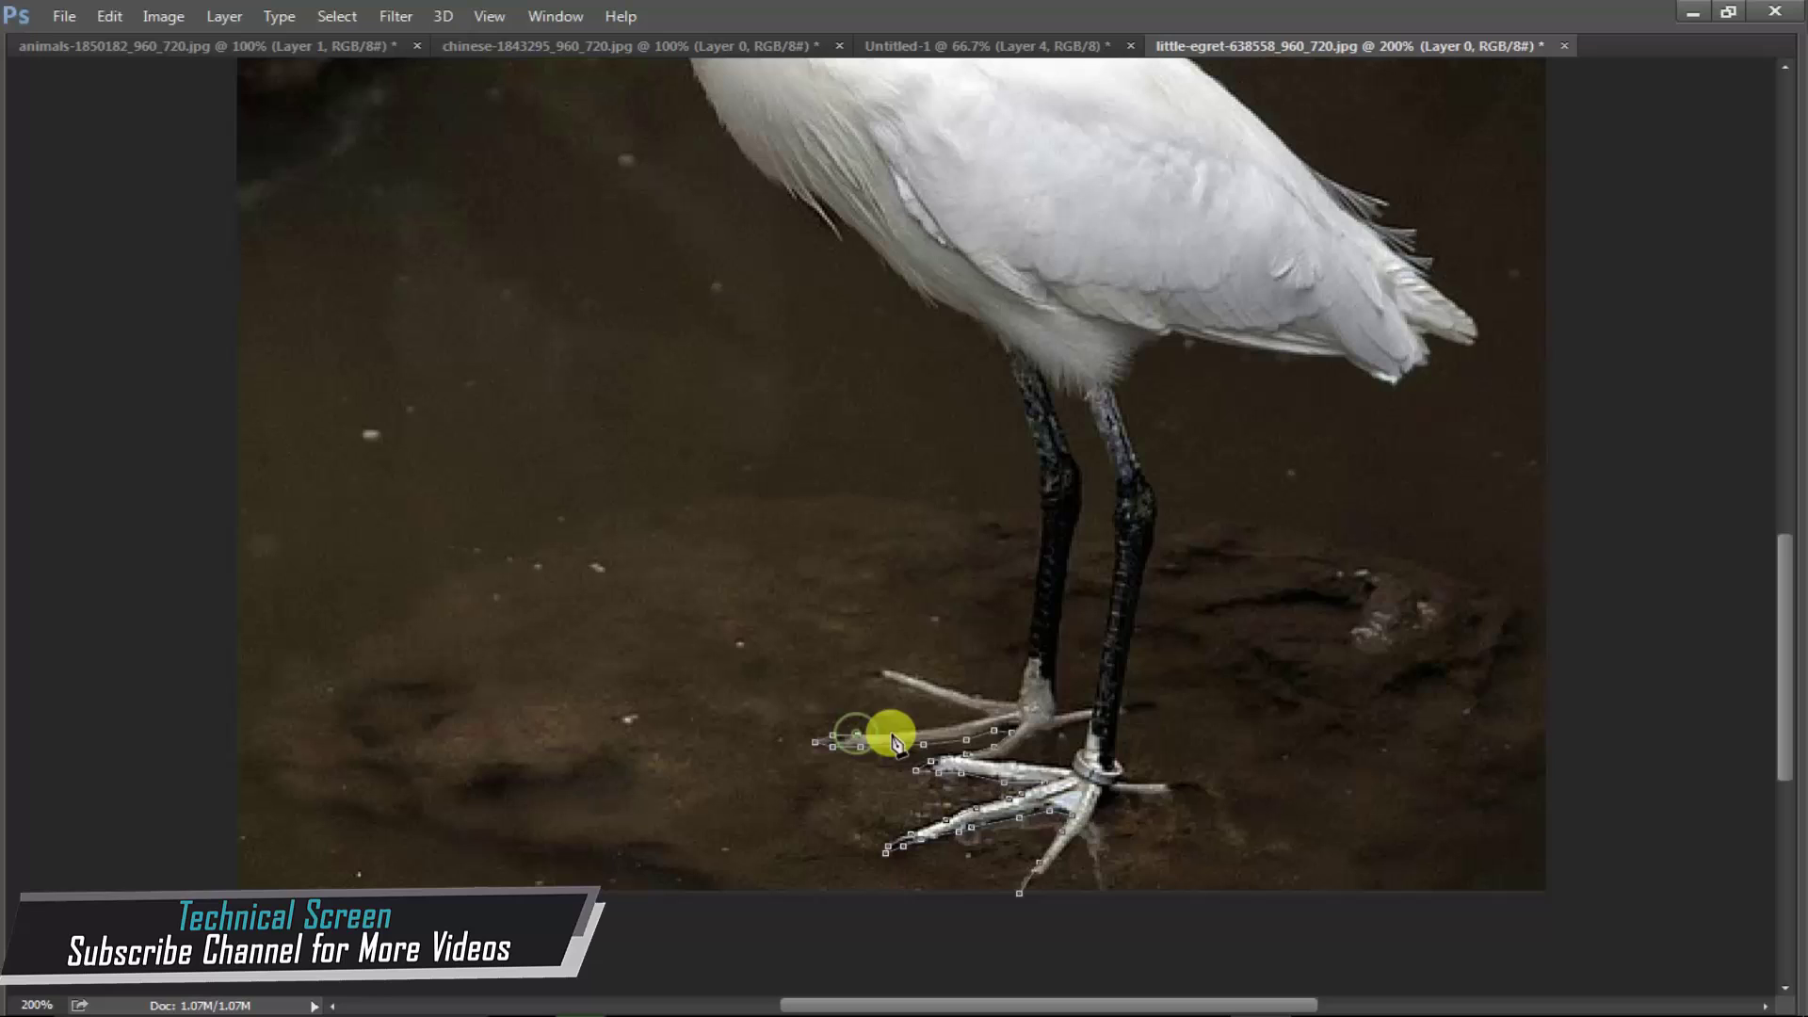
click(946, 729)
click(984, 713)
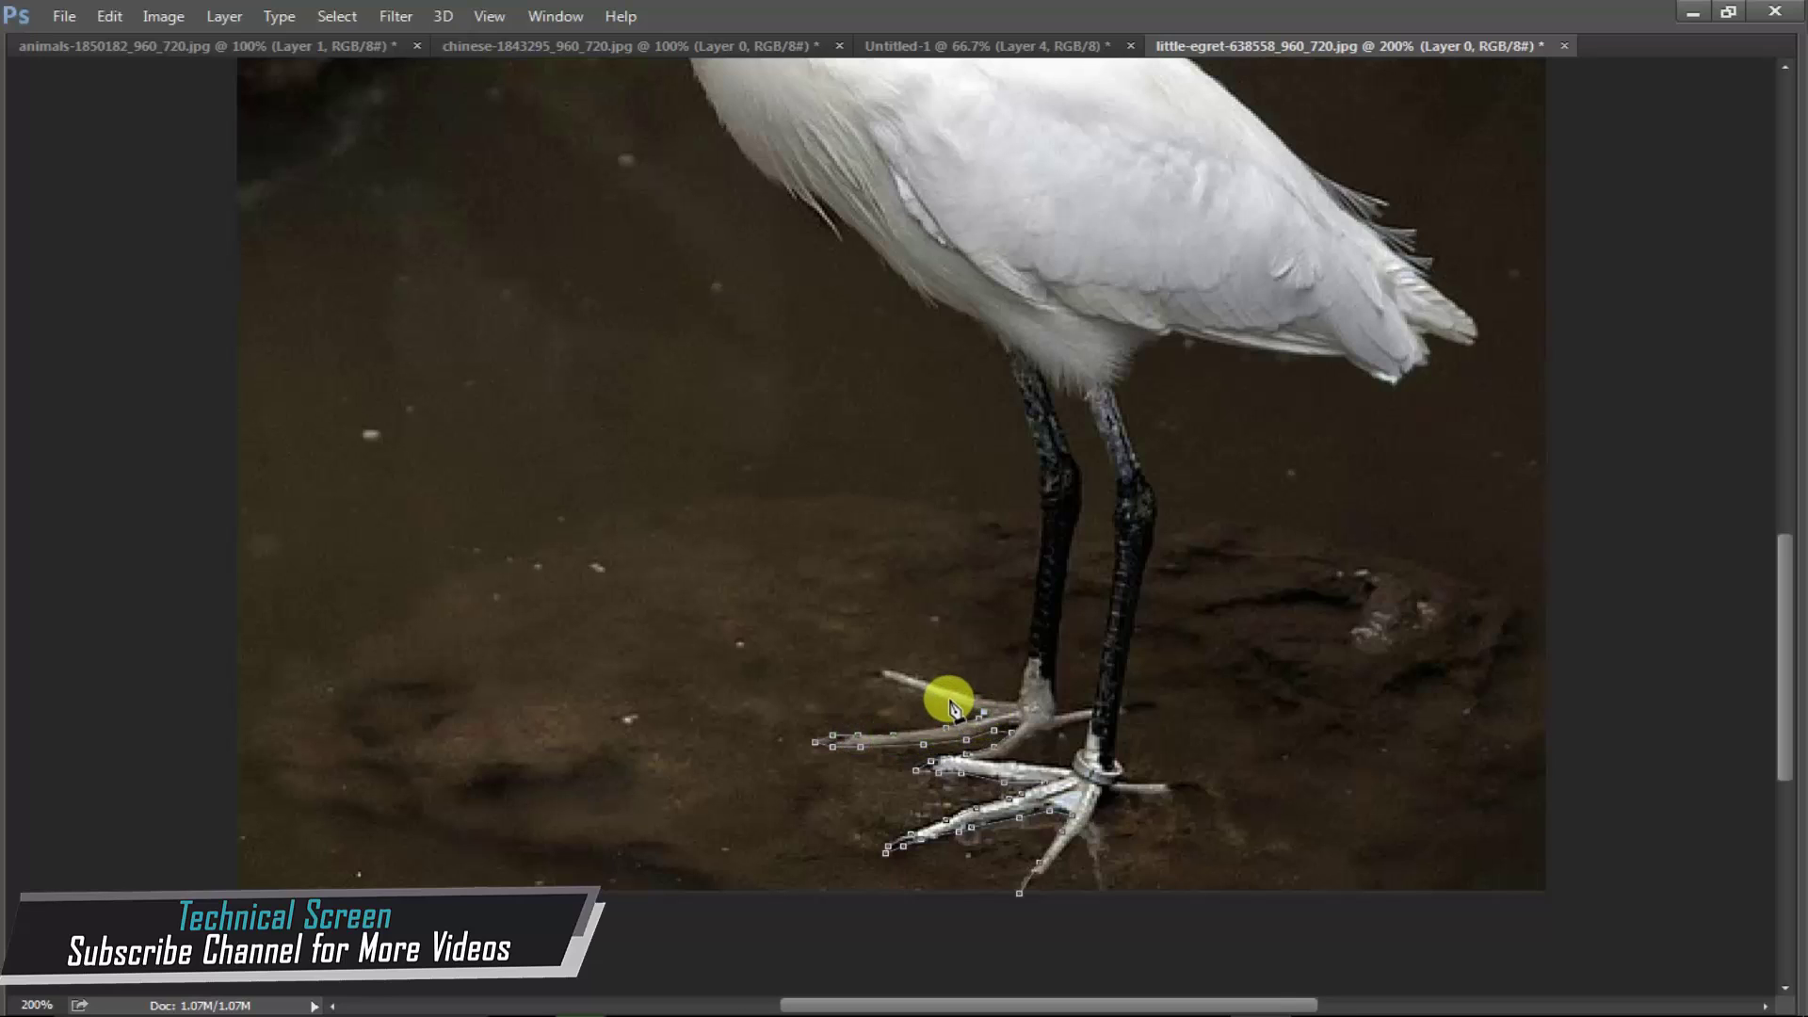
click(922, 692)
click(871, 672)
click(882, 671)
click(921, 684)
click(985, 711)
click(1014, 701)
- Extend the path up the egret's leg and along its belly
click(1048, 563)
click(1045, 506)
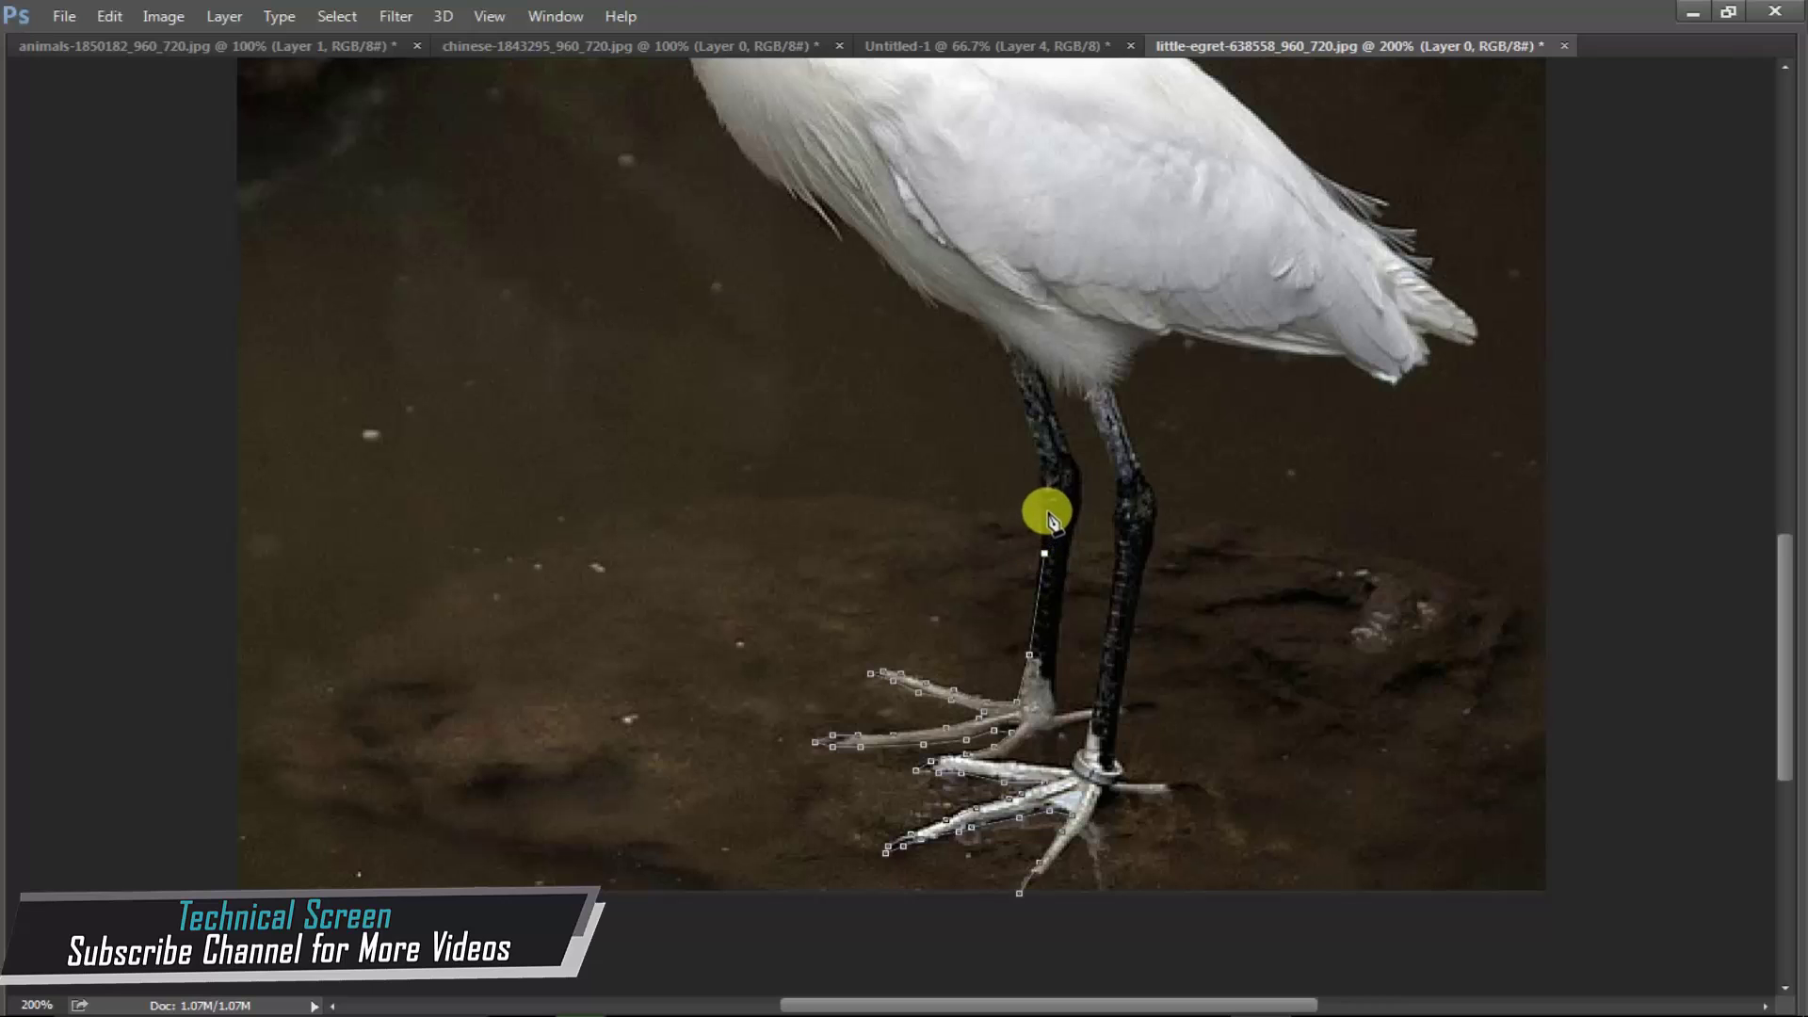
click(1040, 464)
click(1025, 404)
click(1003, 356)
drag(999, 359, 1032, 542)
click(1016, 485)
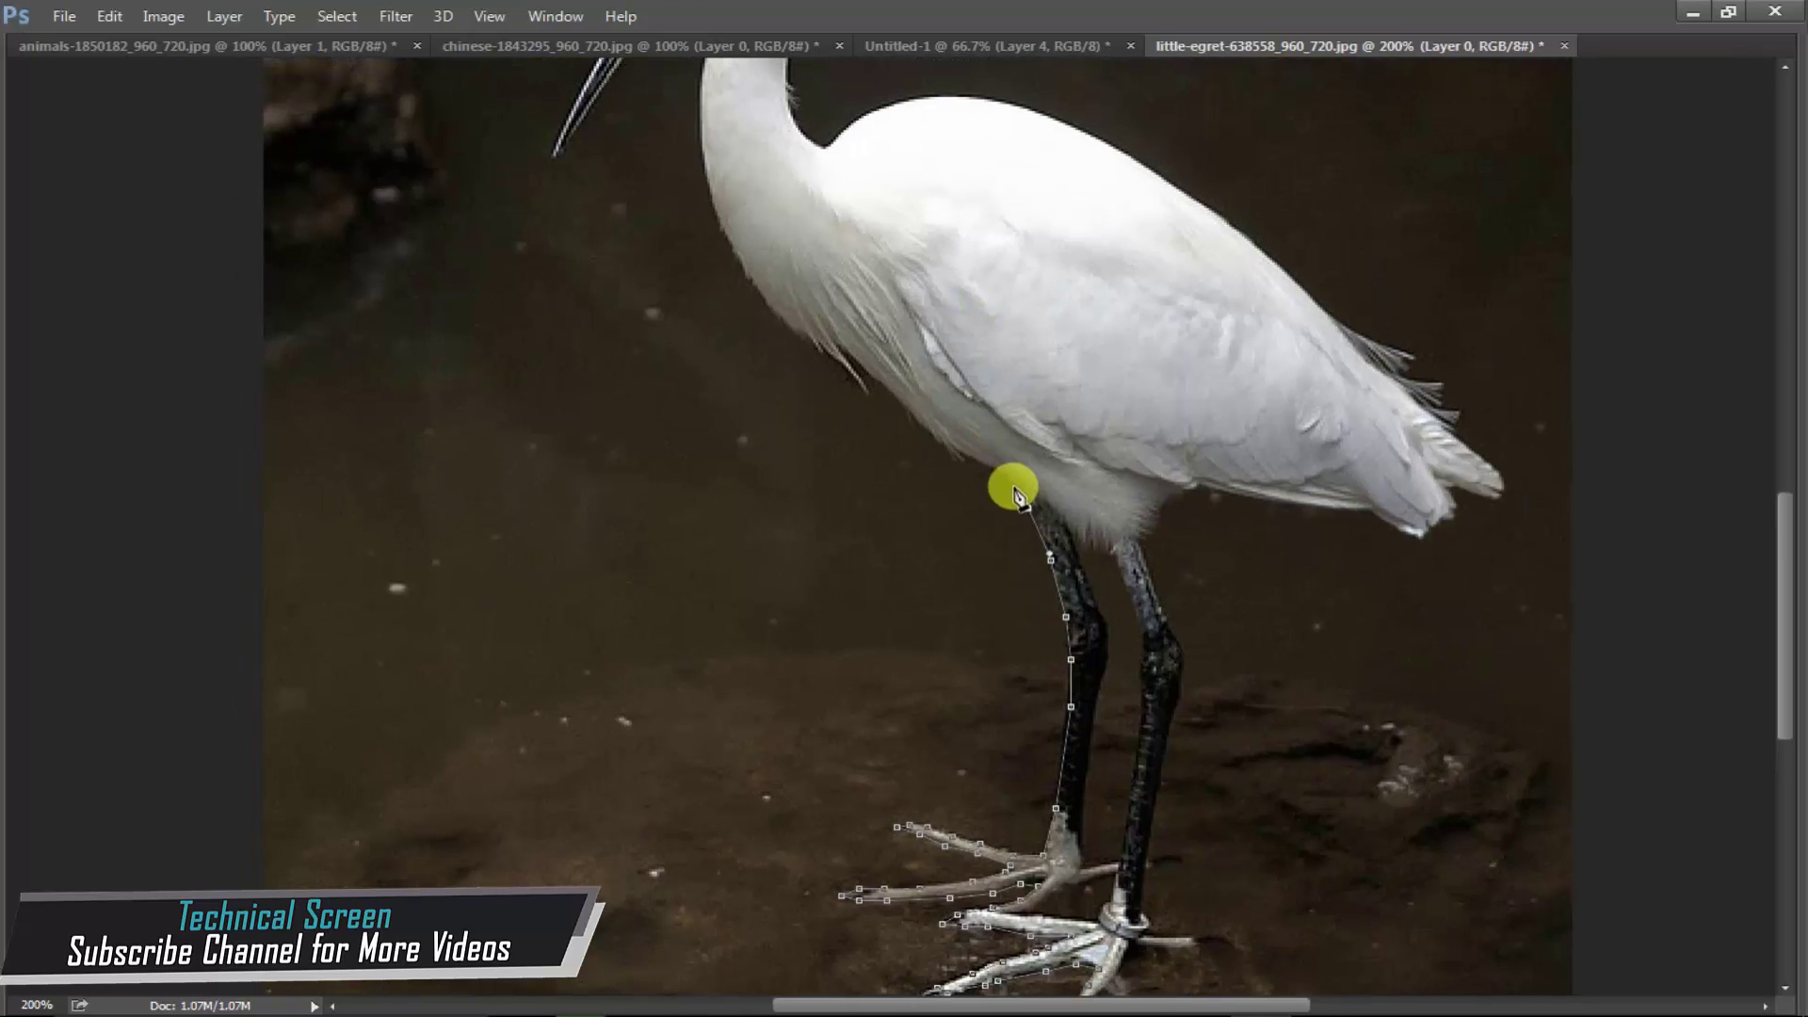
click(970, 459)
click(944, 446)
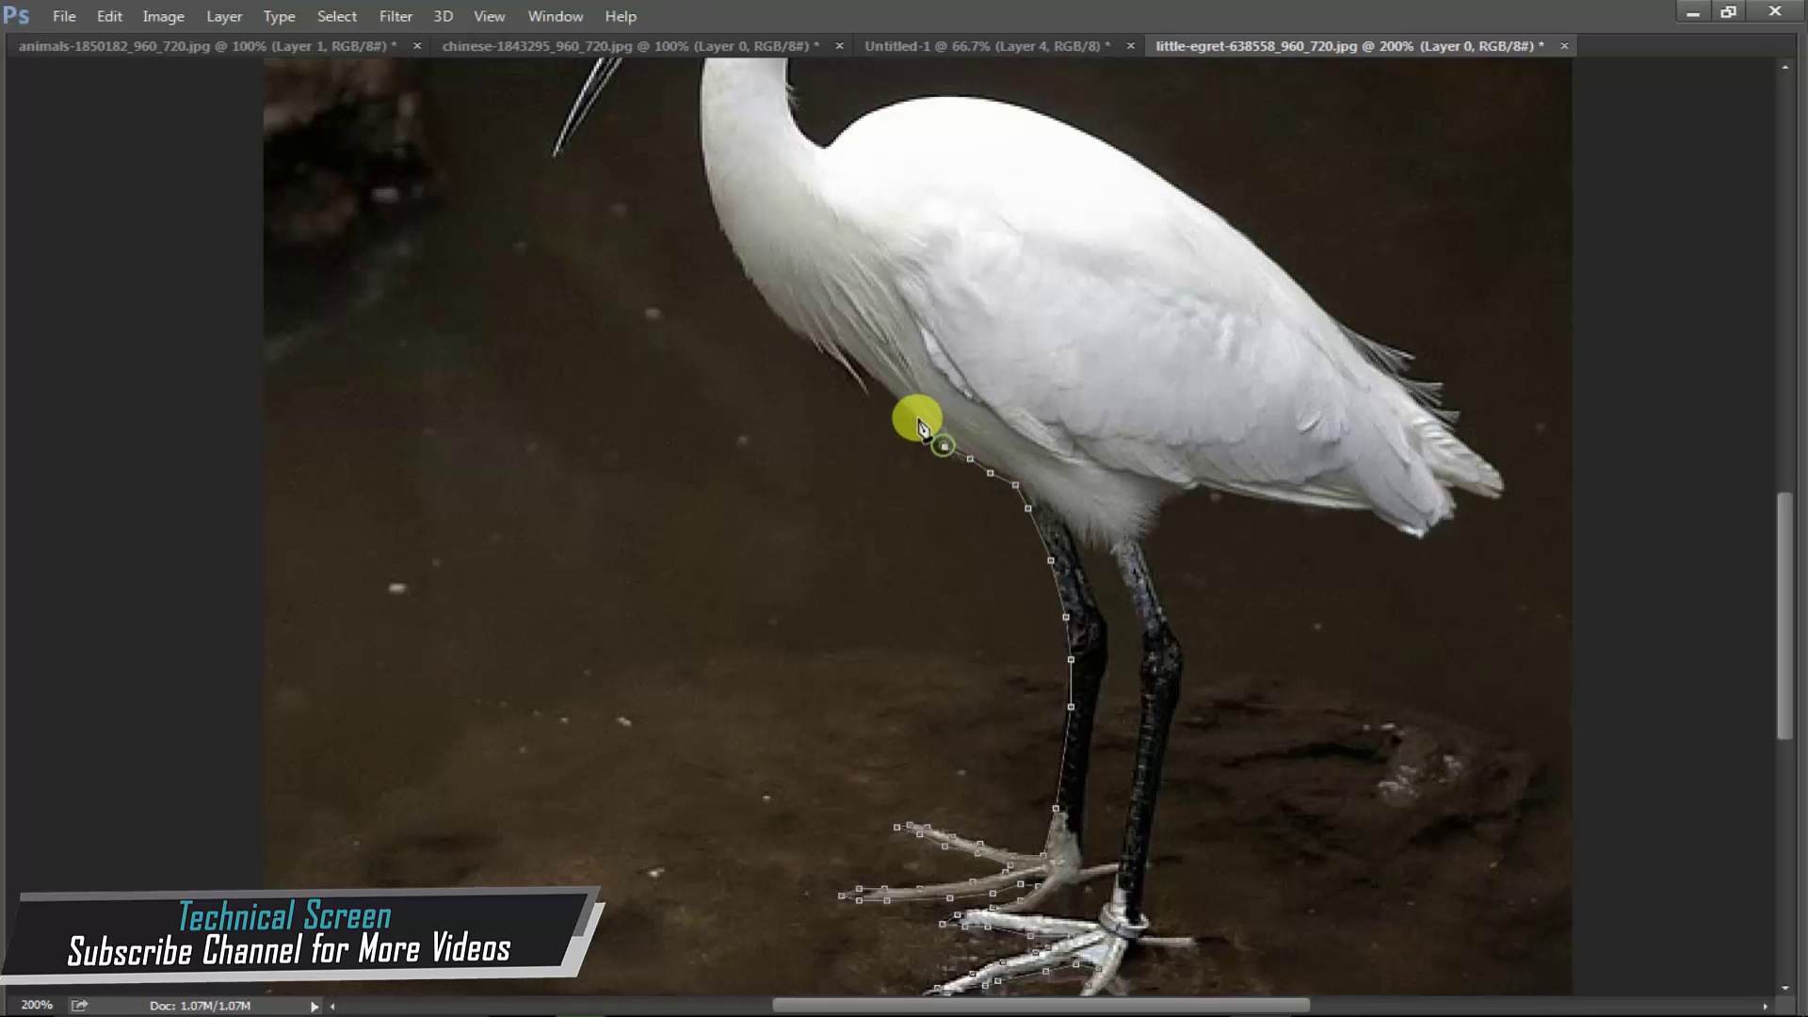
click(917, 418)
click(851, 364)
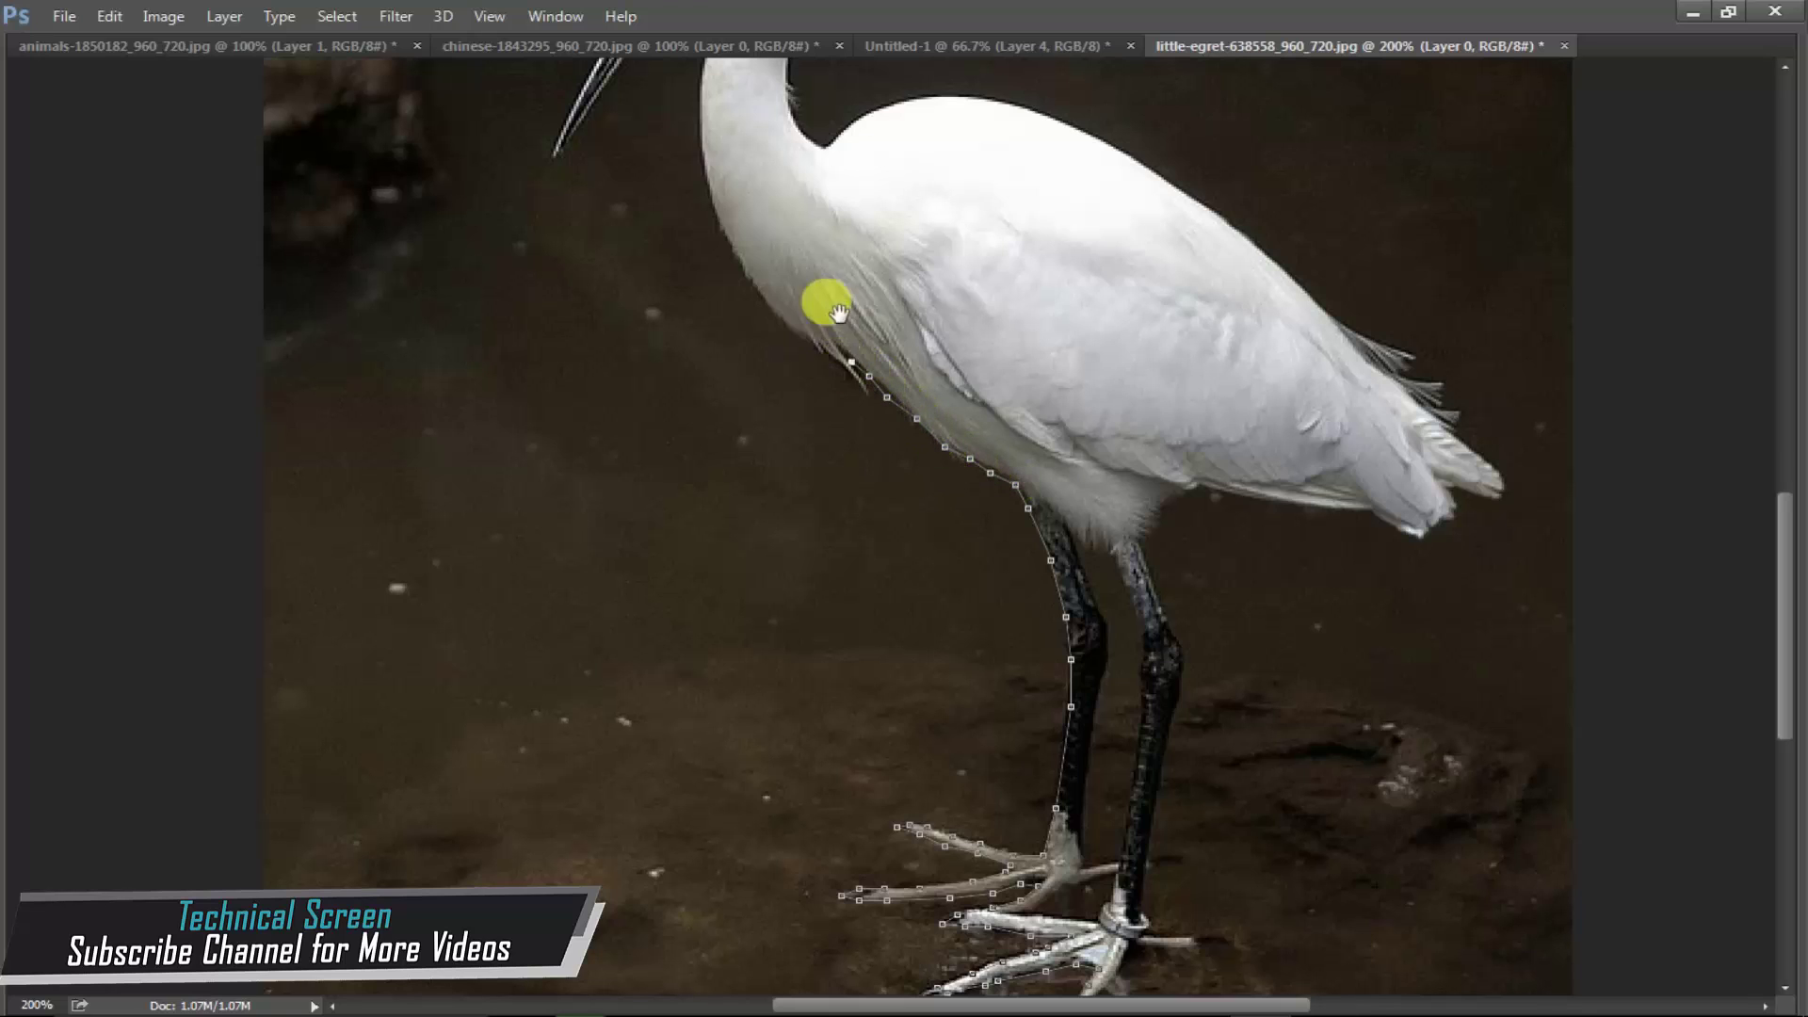
- Continue the path up the chest and neck toward the head
drag(827, 295, 876, 618)
click(872, 614)
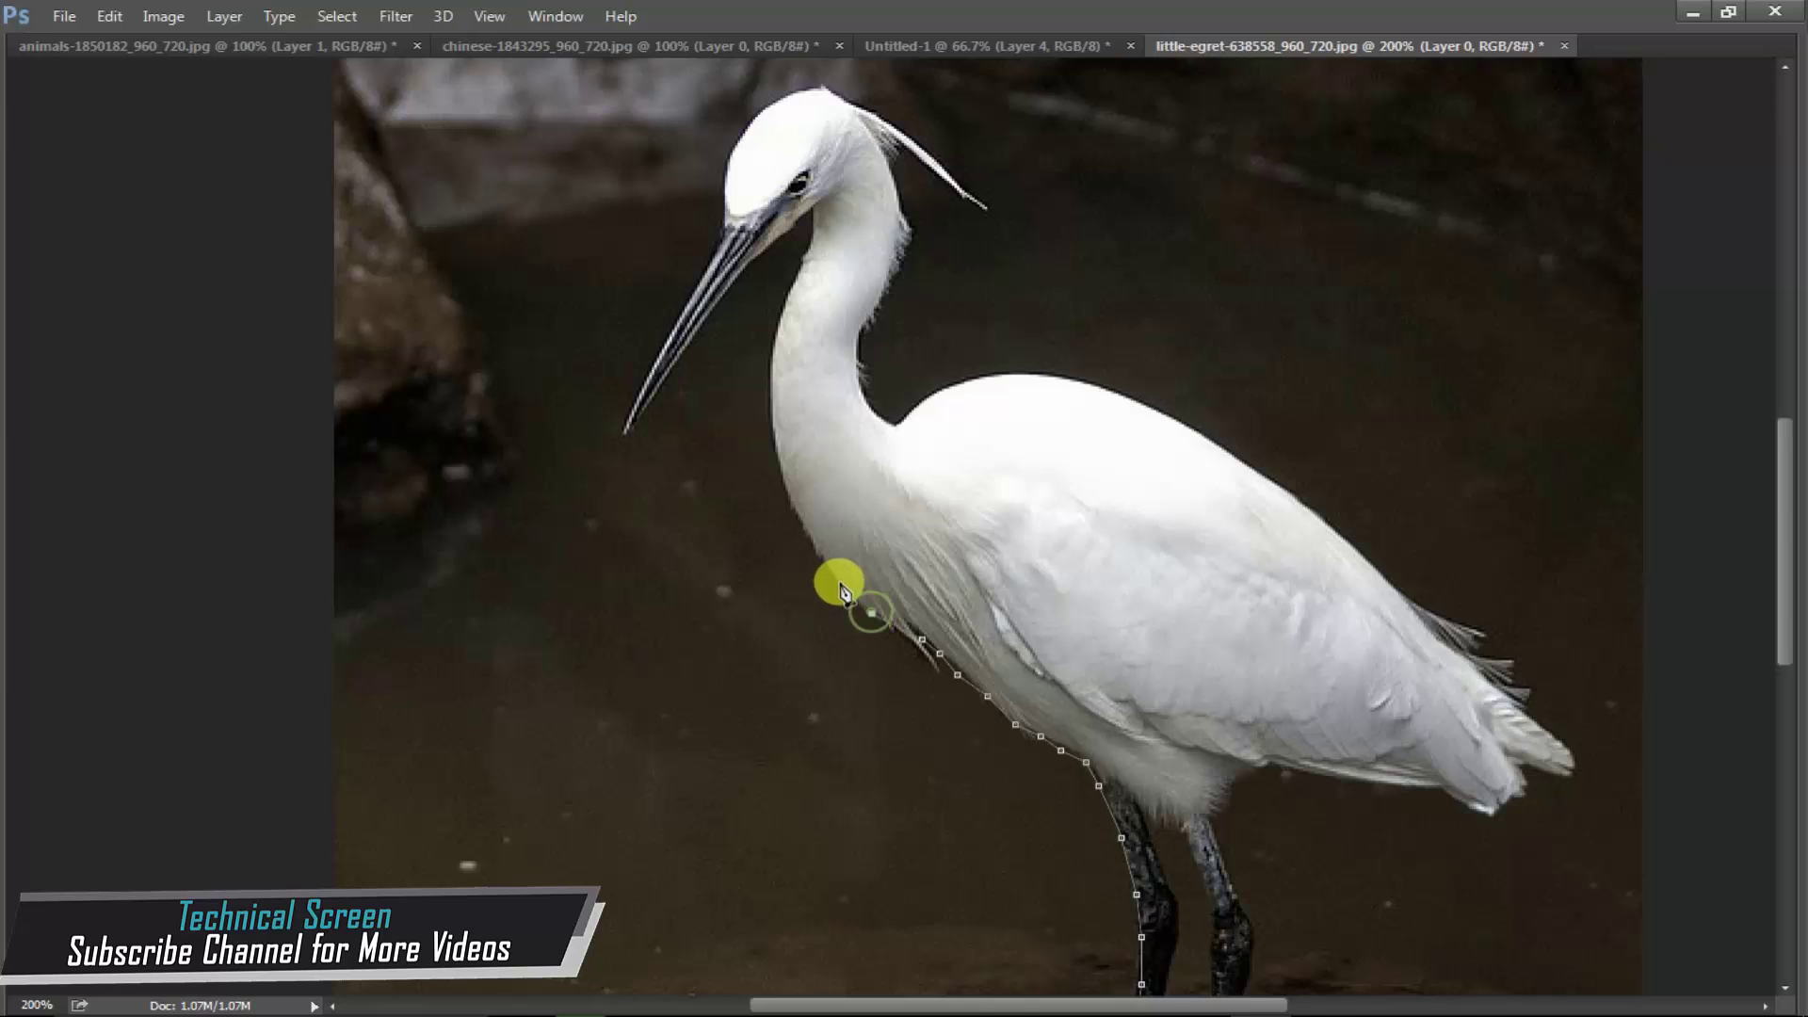
click(837, 578)
click(802, 524)
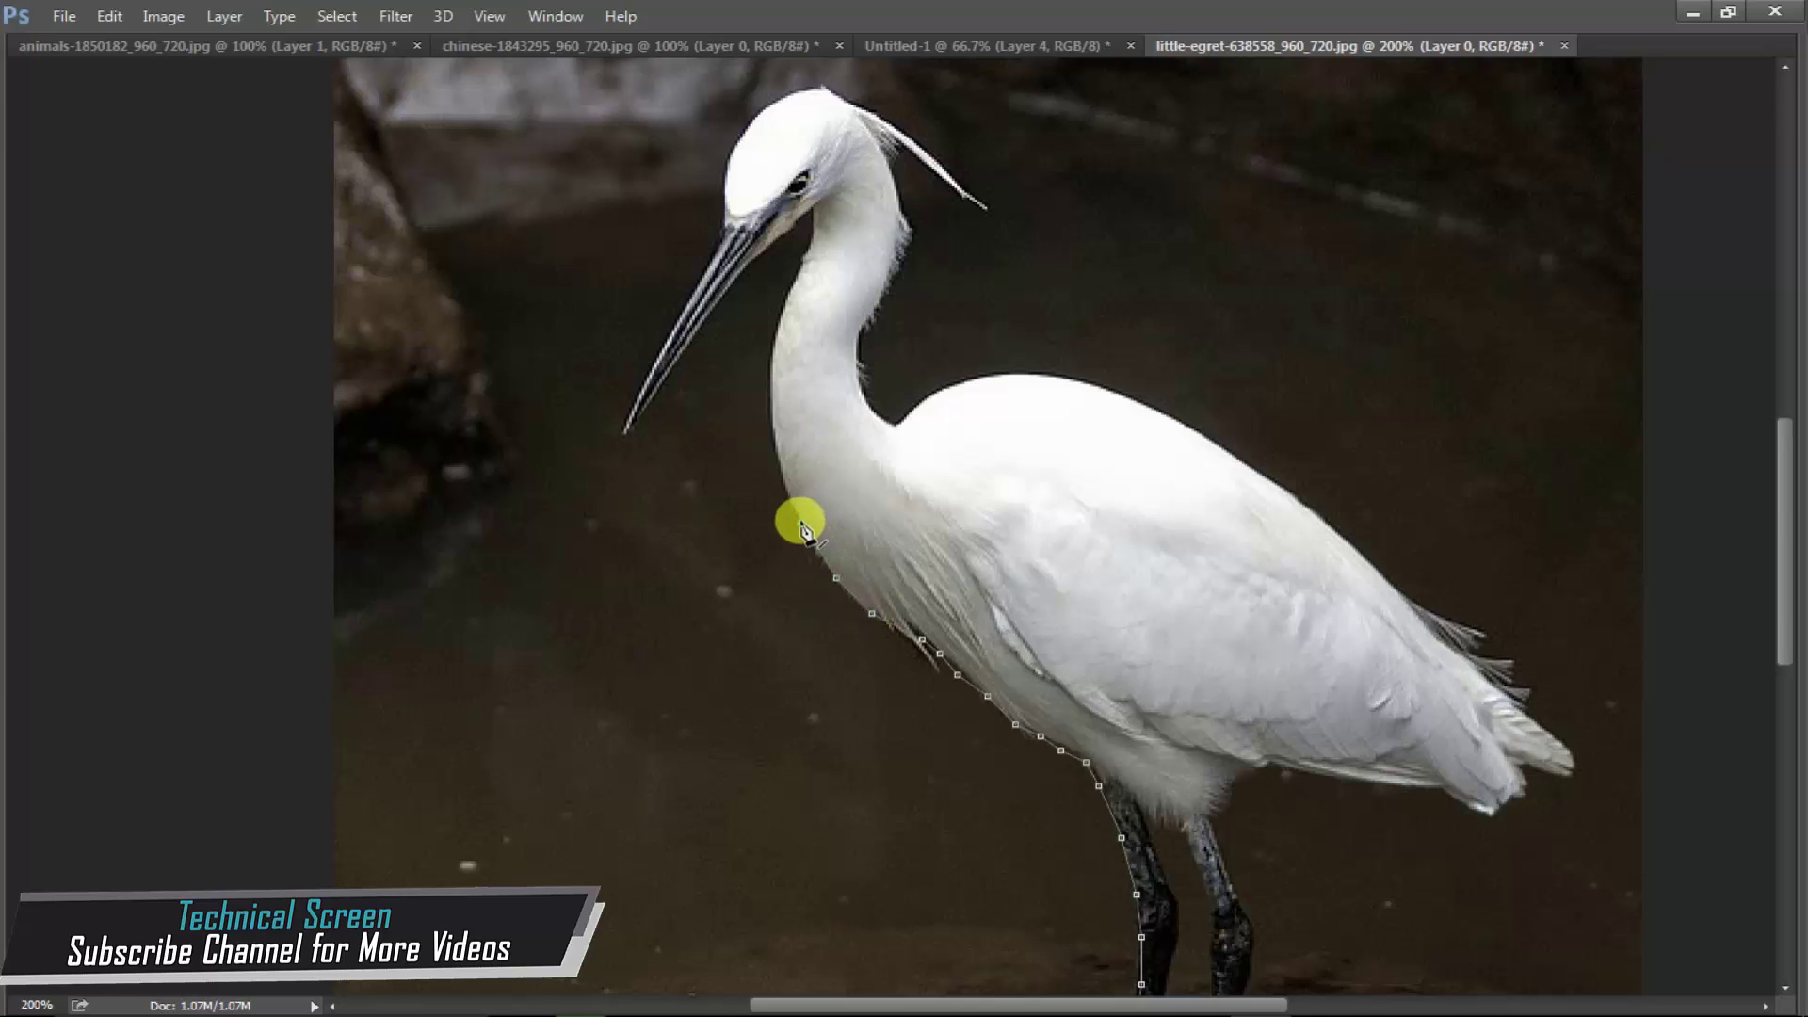
click(778, 456)
click(773, 407)
click(772, 353)
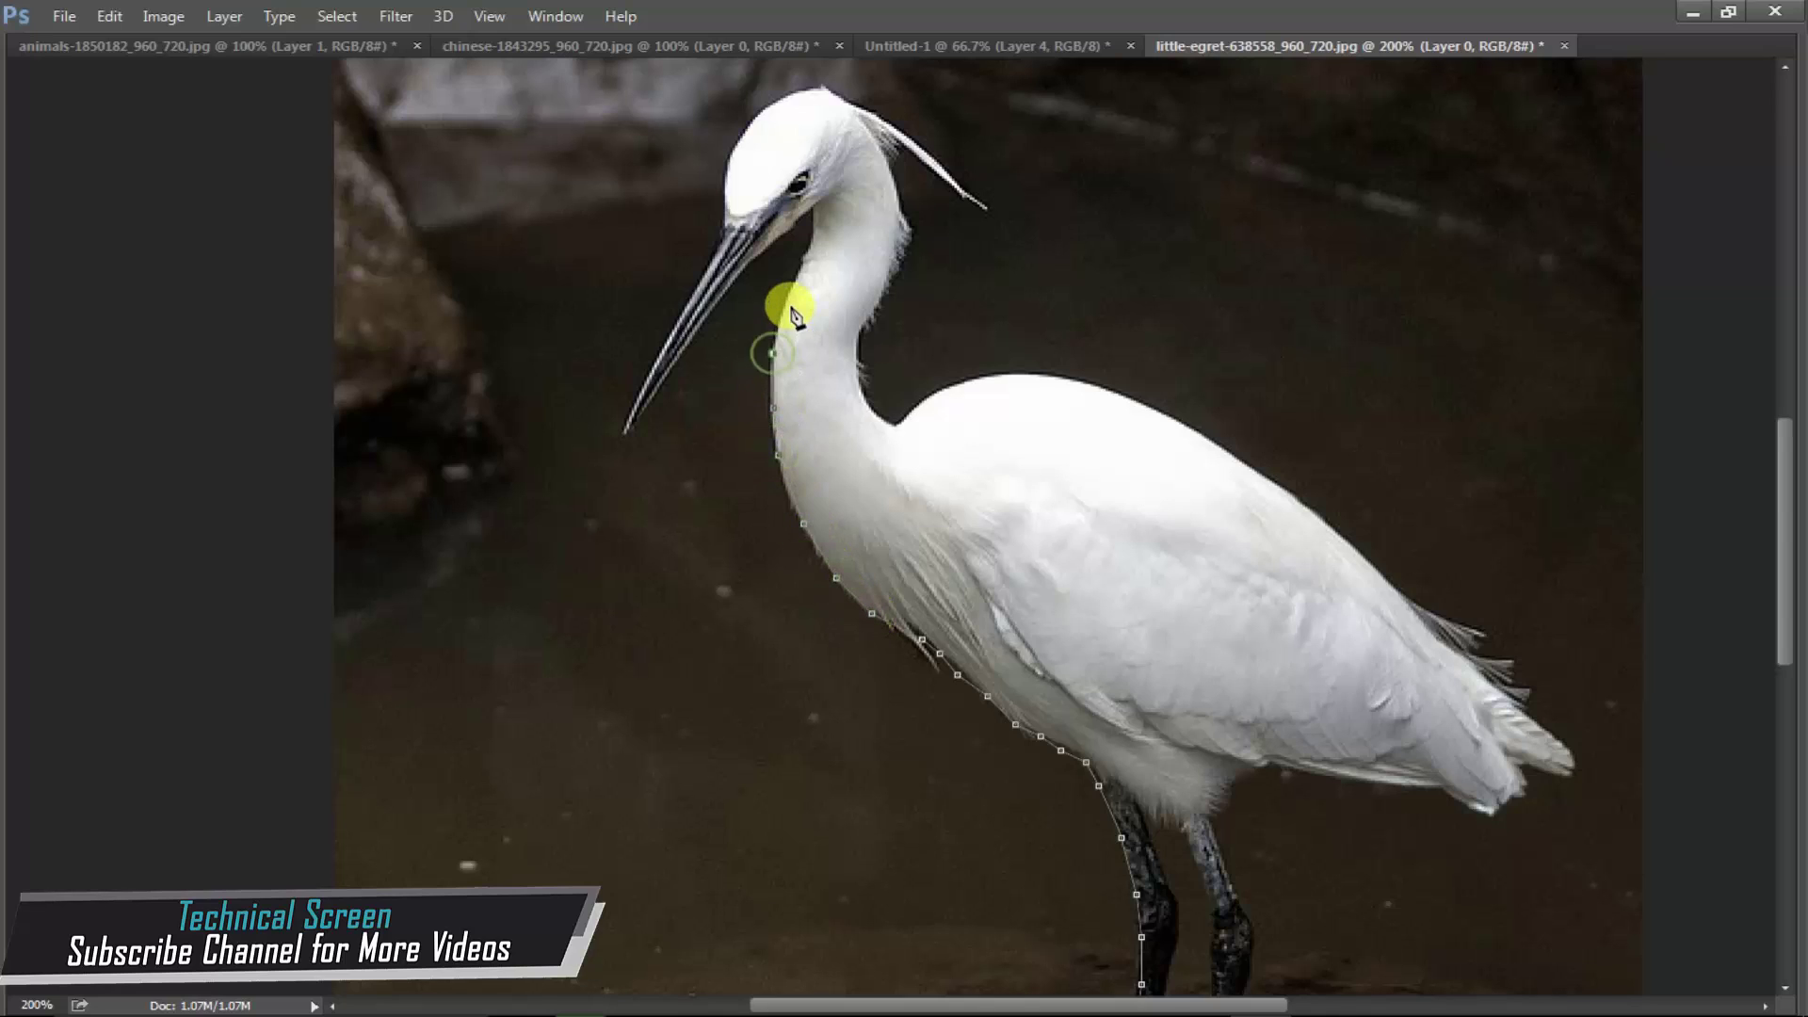
click(791, 295)
click(804, 257)
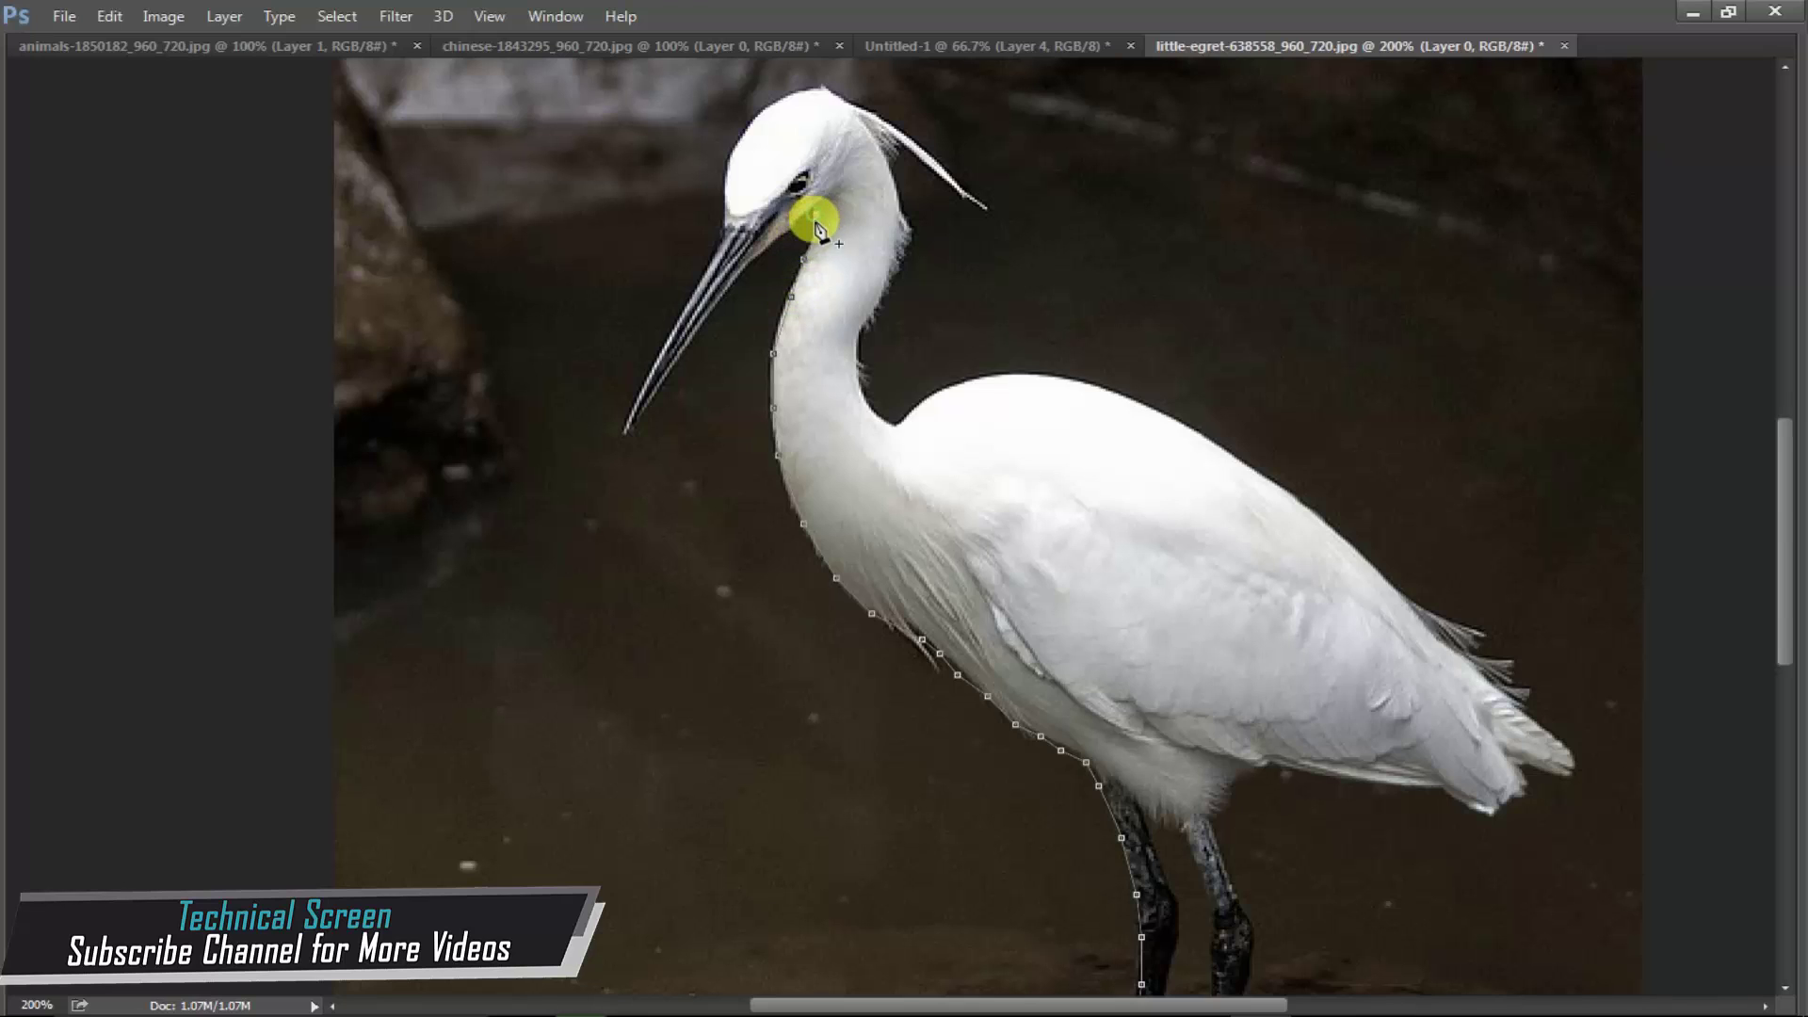
- At 300% zoom, trace the beak's lower edge to the tip and back along its upper edge
key(ctrl+plus)
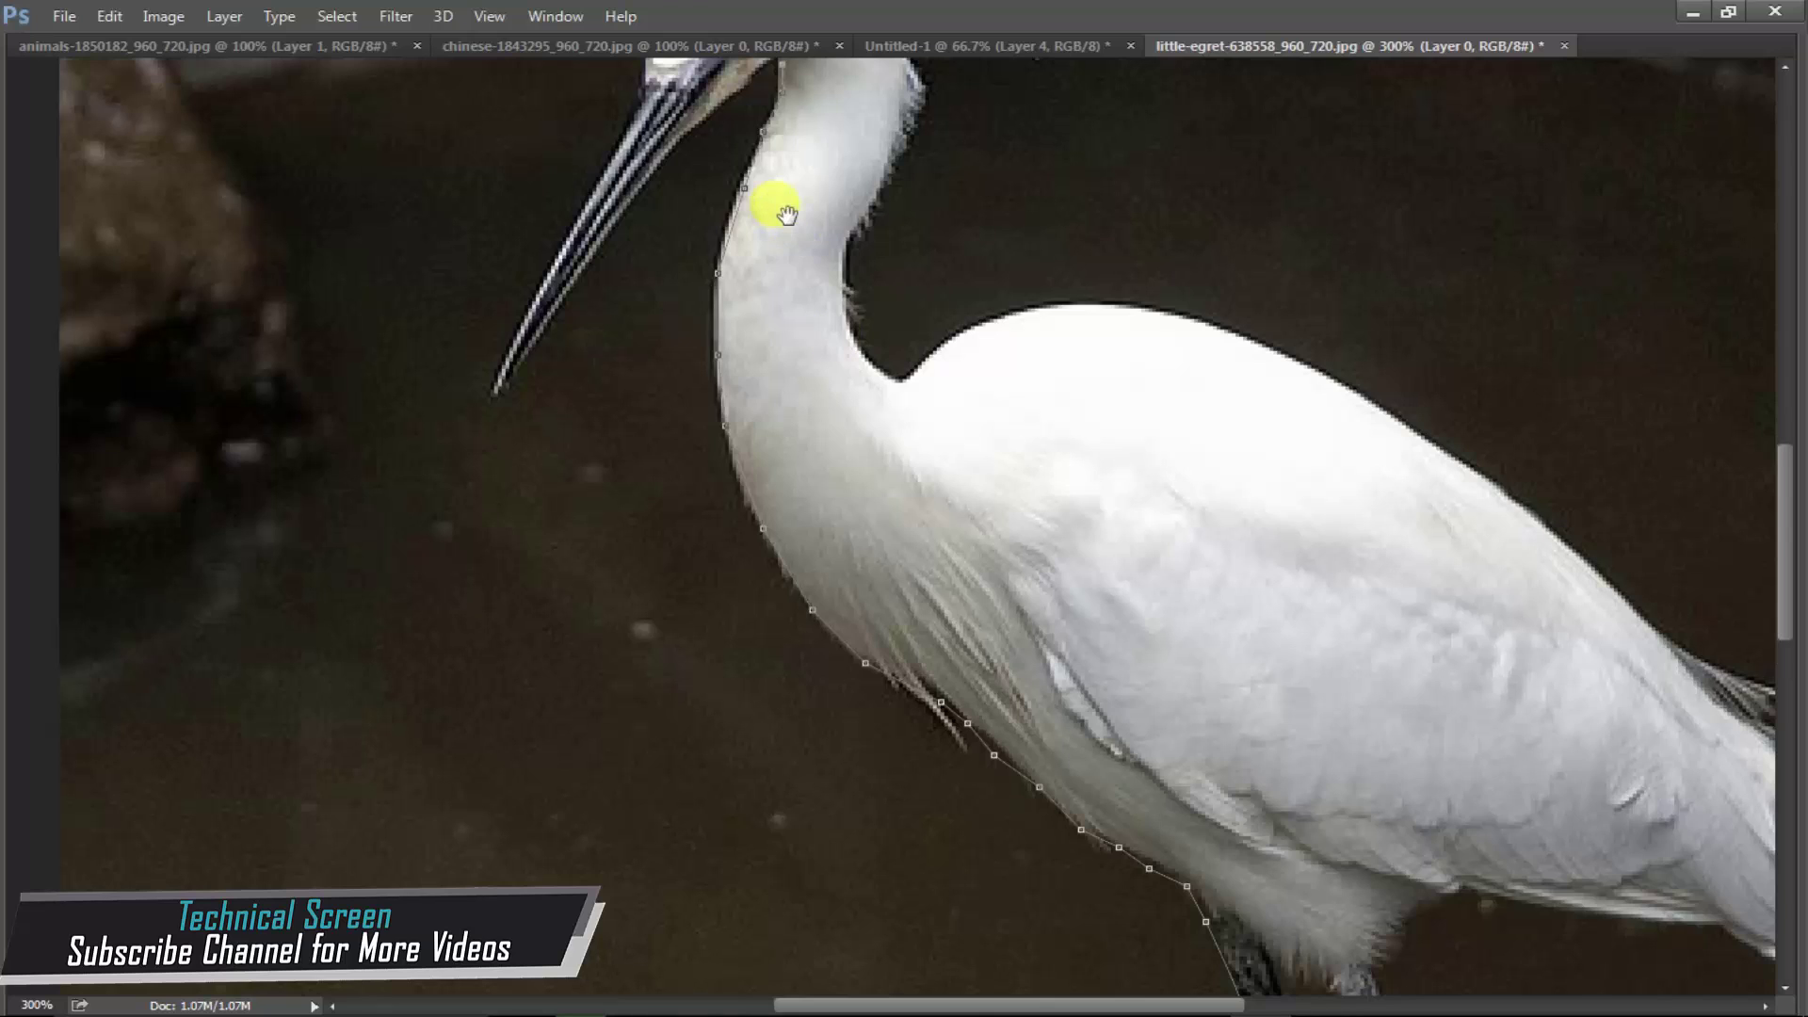
scroll(775, 202, up, 3)
mouse_move(755, 212)
mouse_down()
mouse_move(676, 292)
mouse_move(708, 267)
mouse_up()
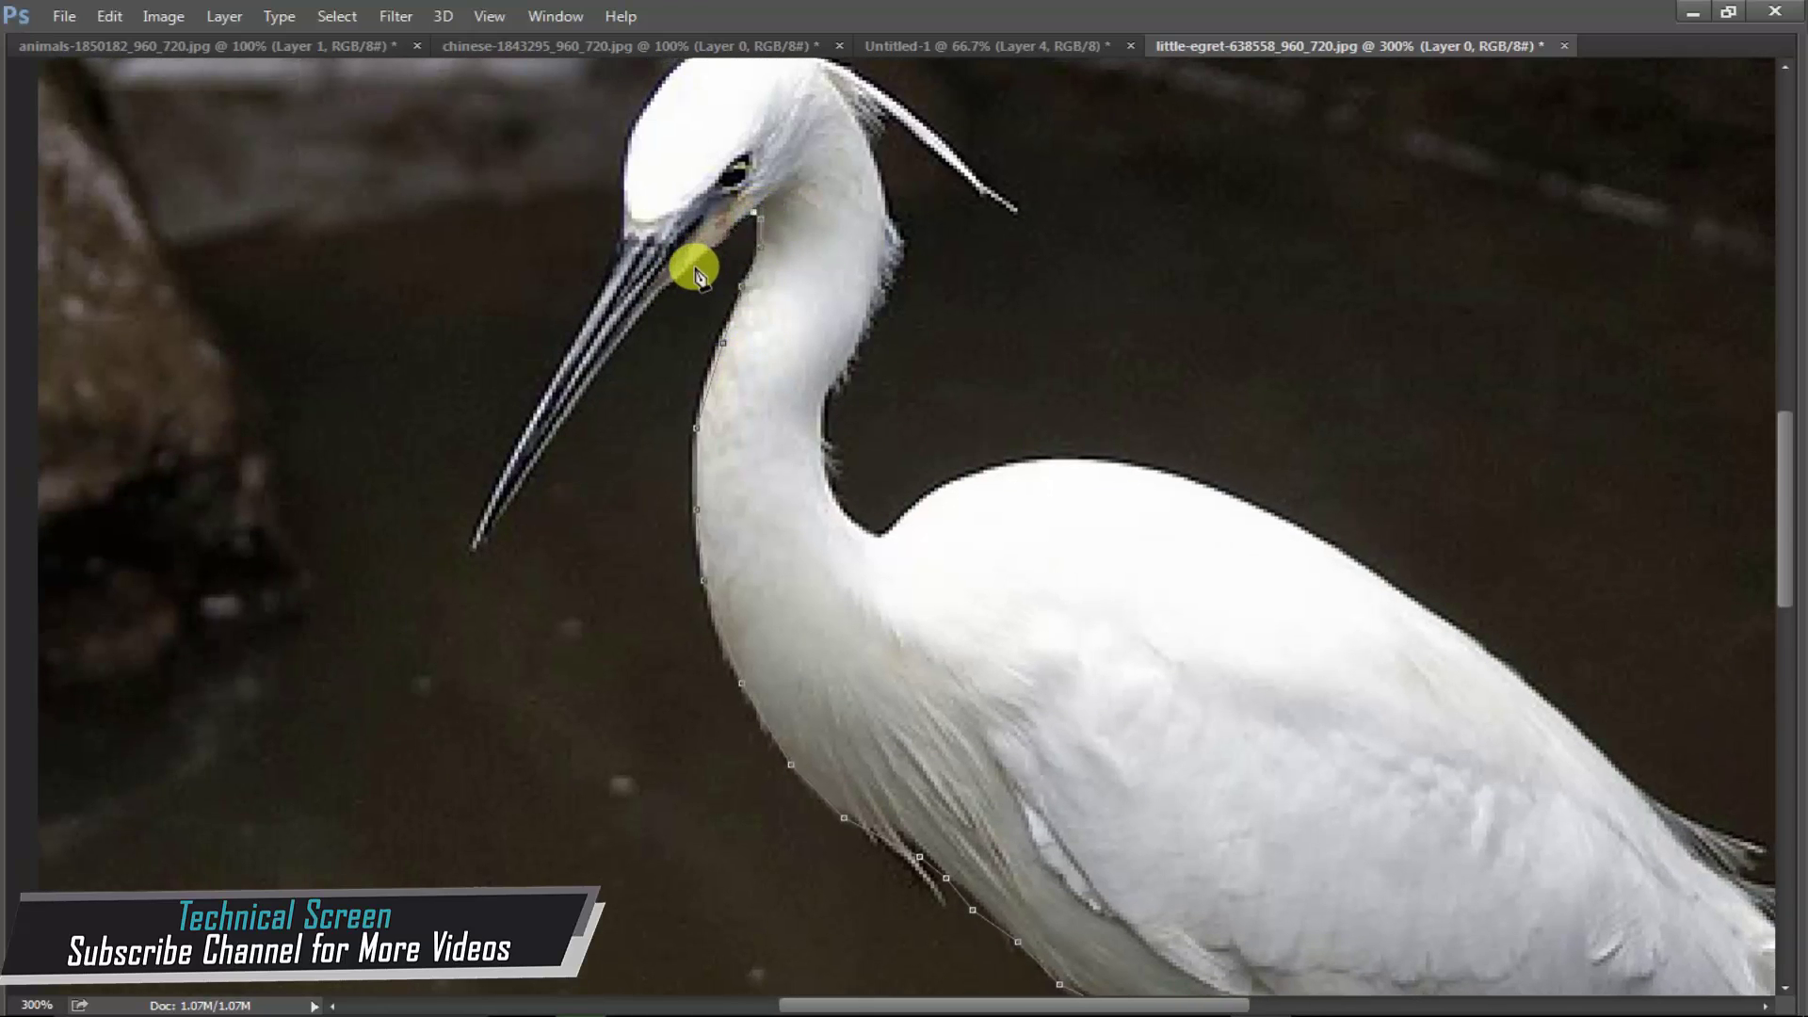
click(659, 298)
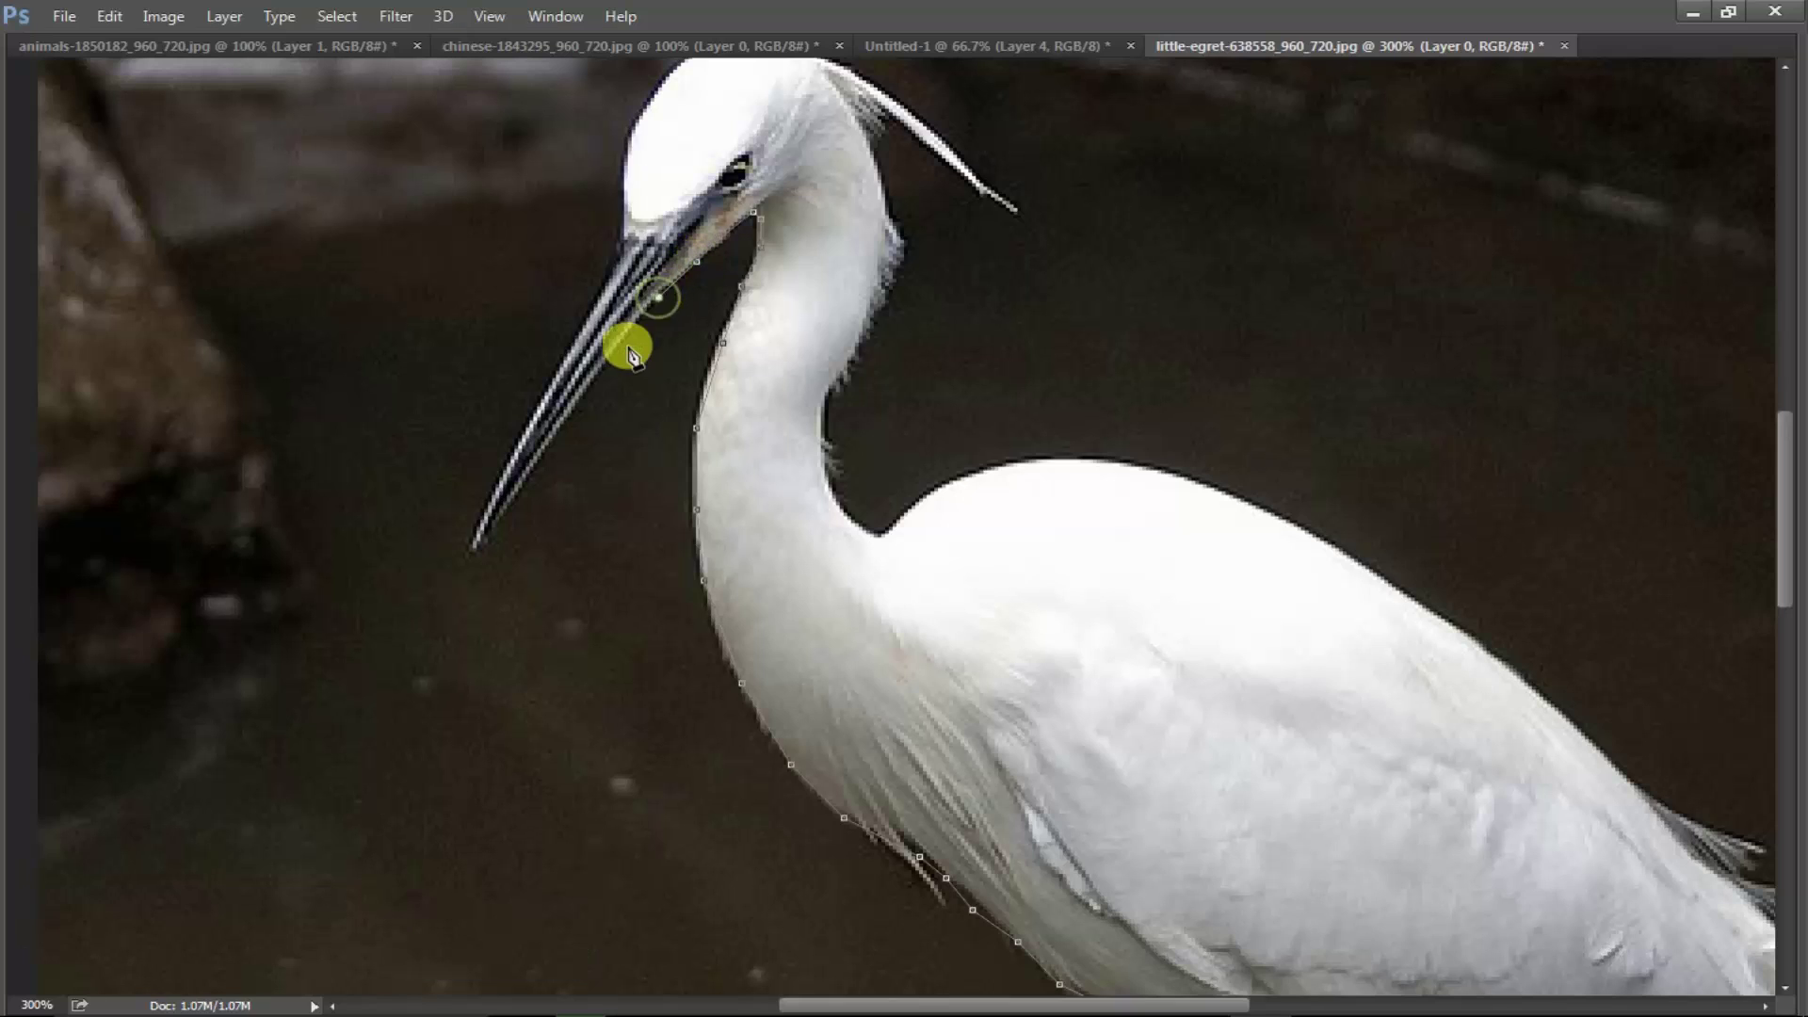
click(592, 386)
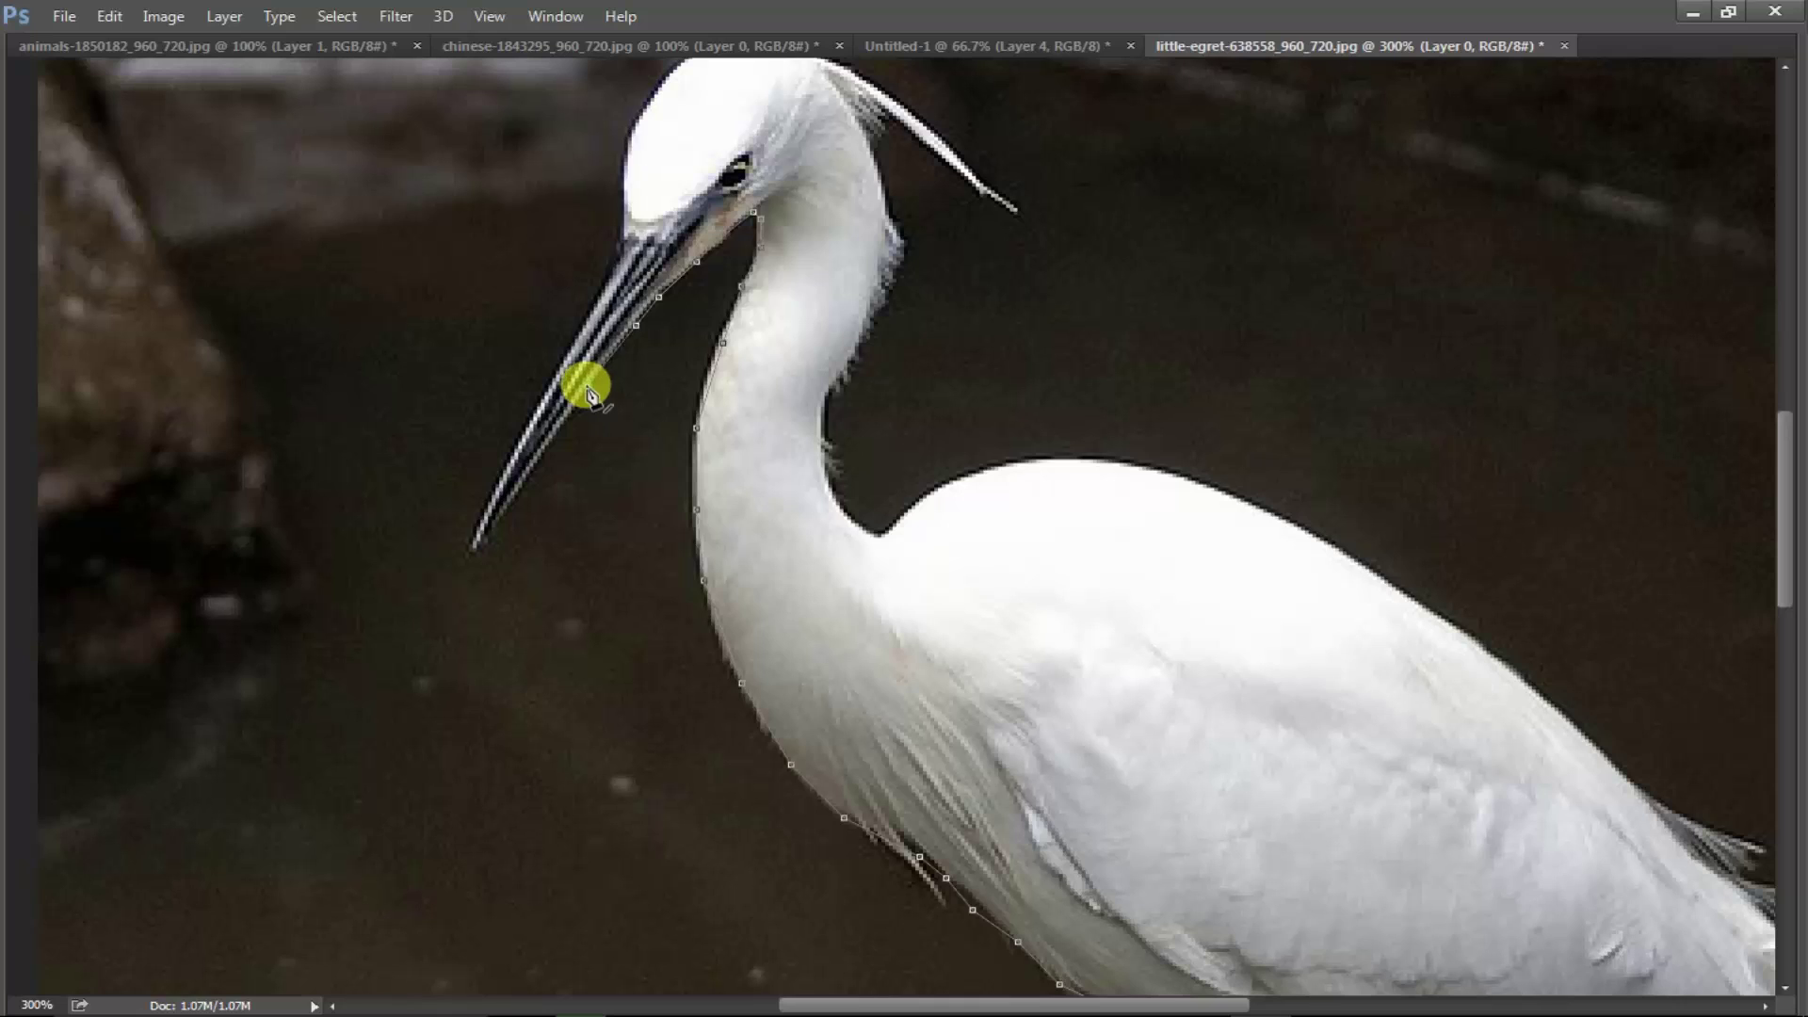
click(547, 471)
click(503, 518)
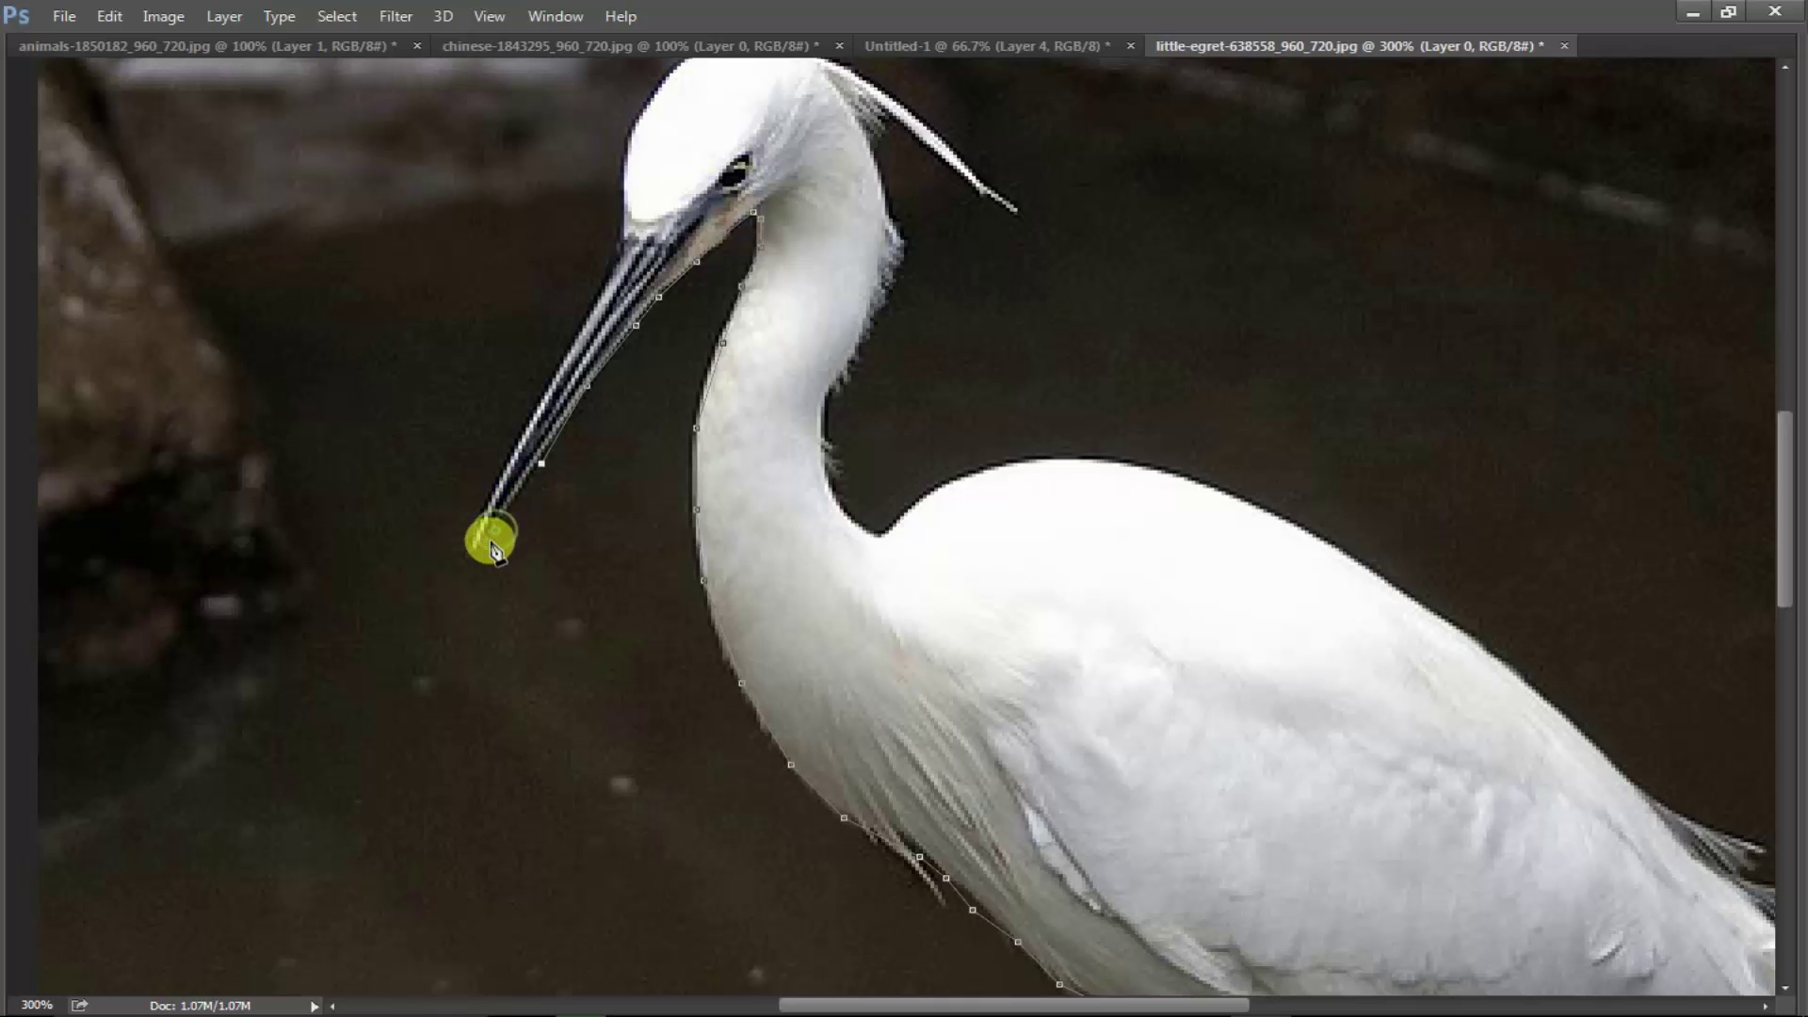
click(544, 459)
click(523, 492)
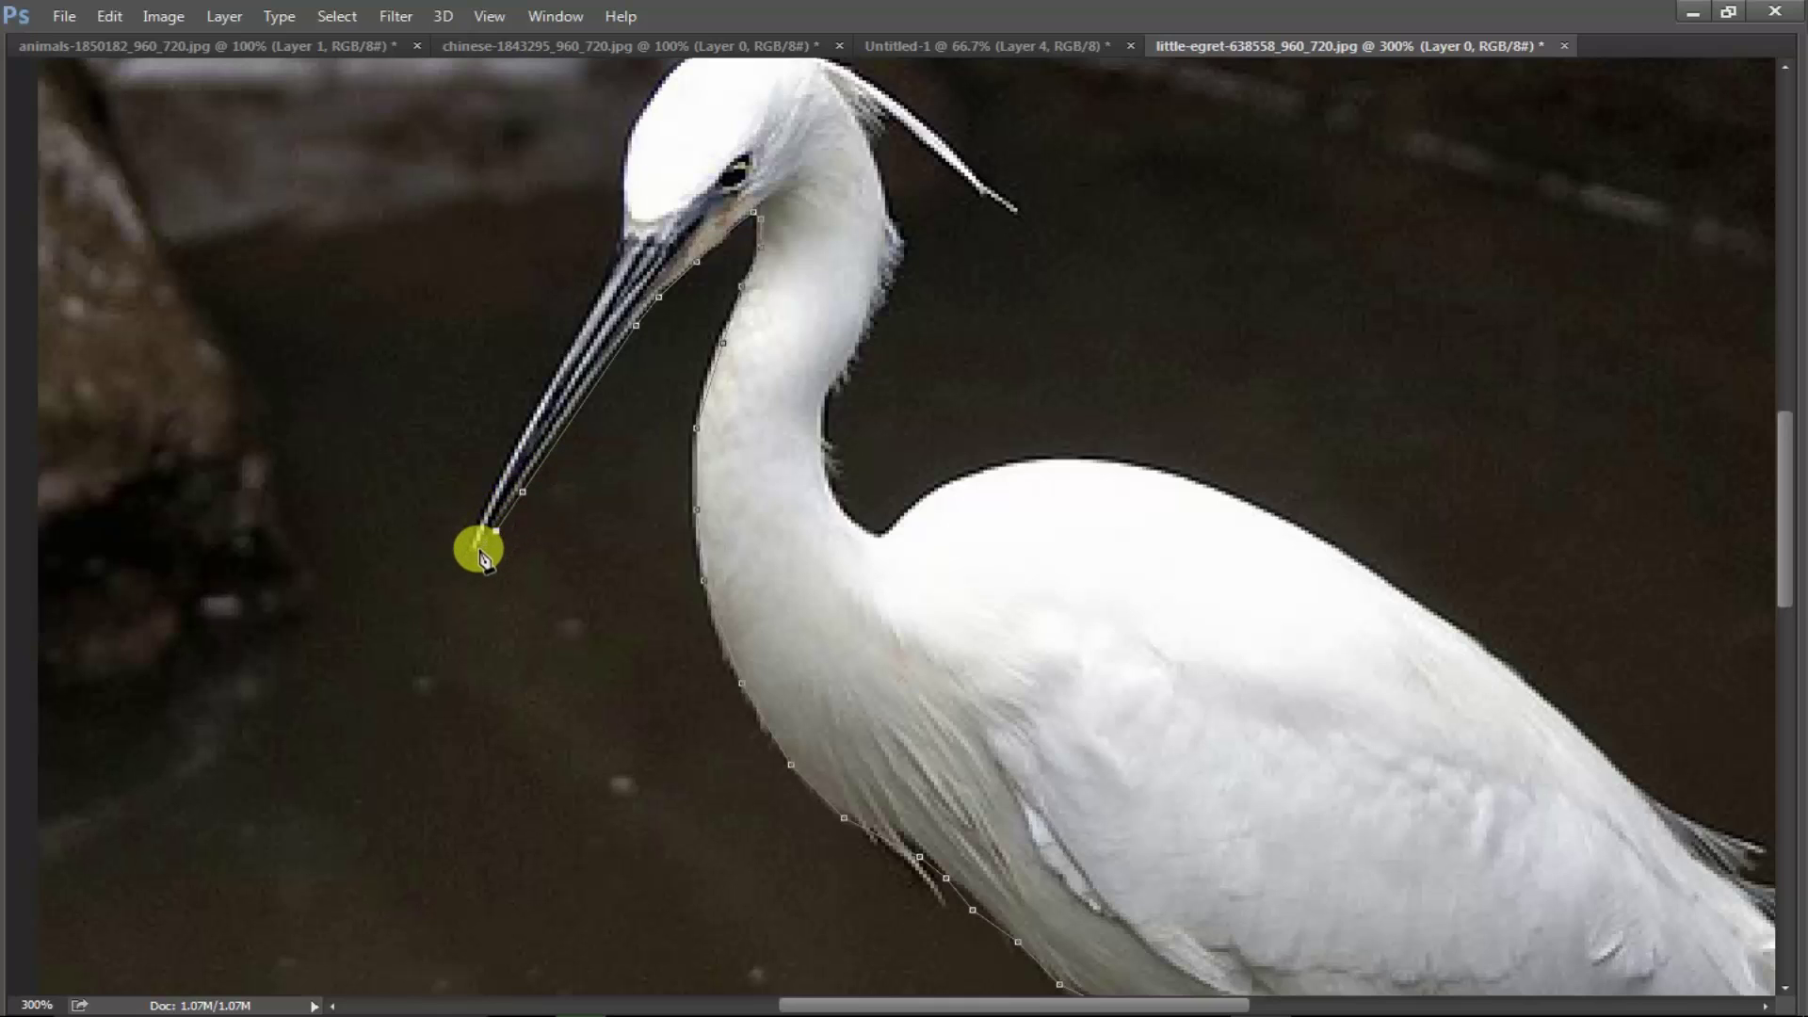
click(470, 544)
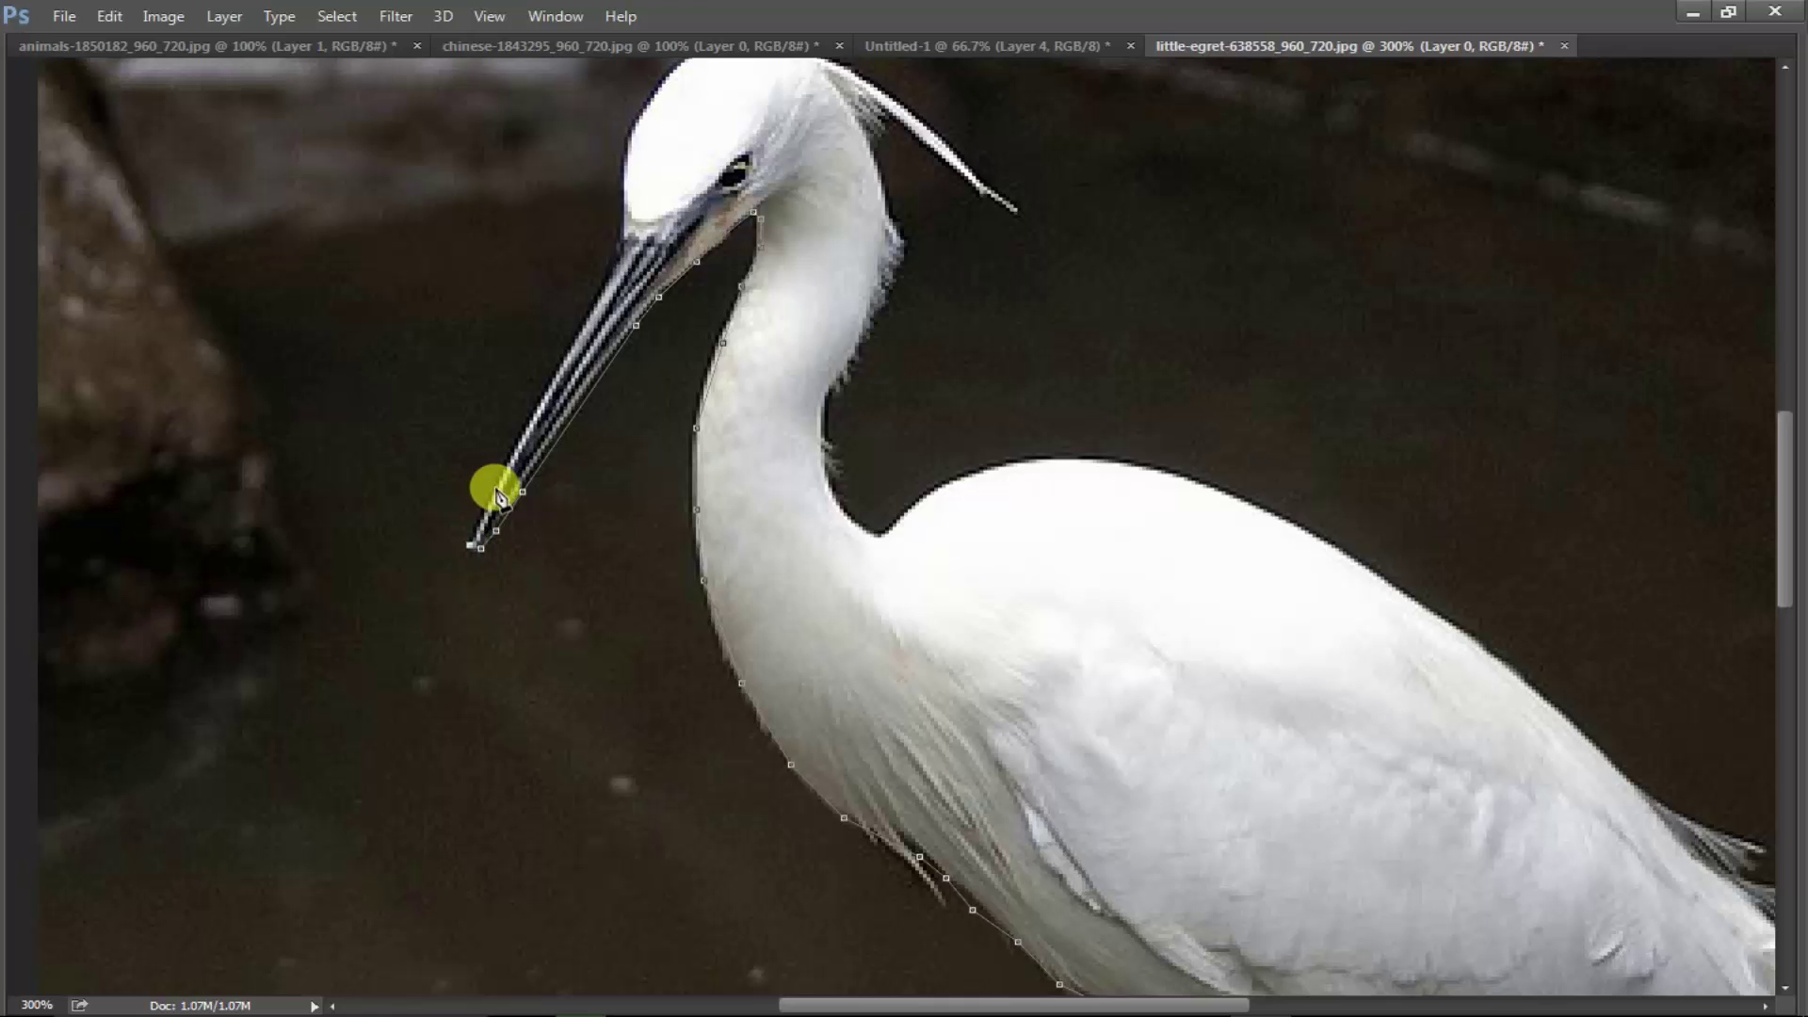
click(497, 488)
click(552, 386)
click(606, 290)
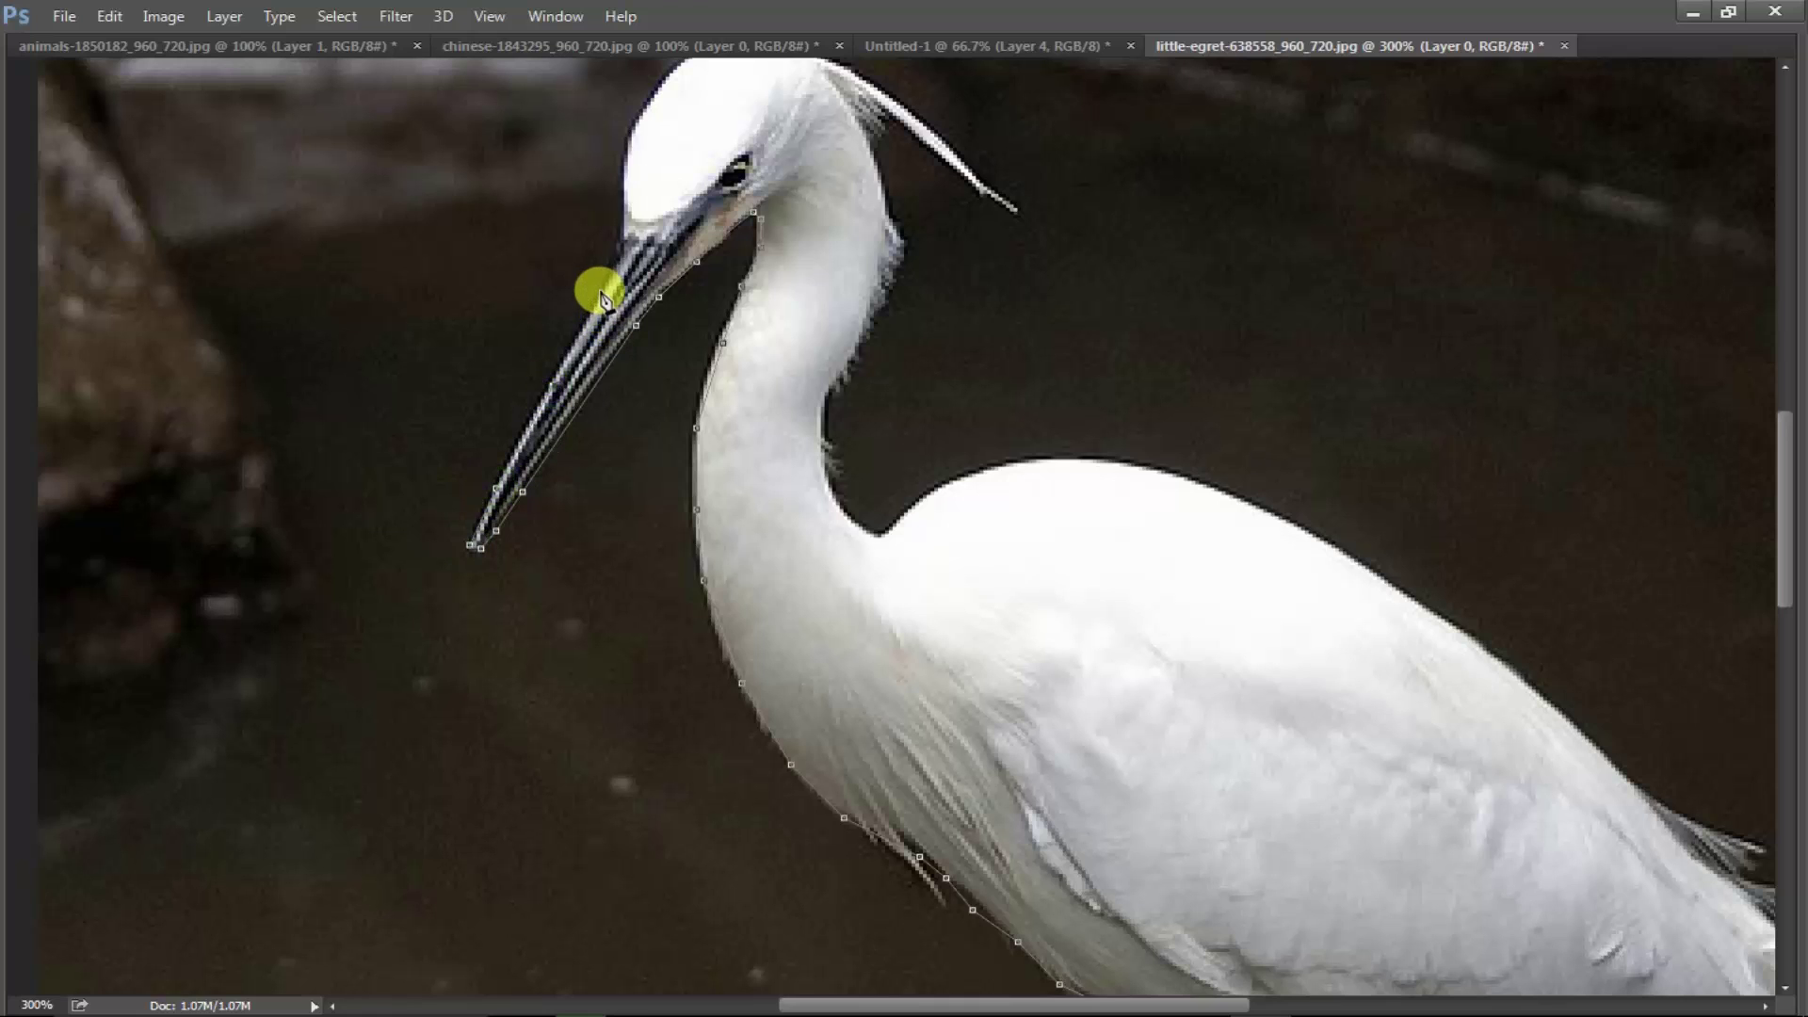
drag(626, 262, 578, 420)
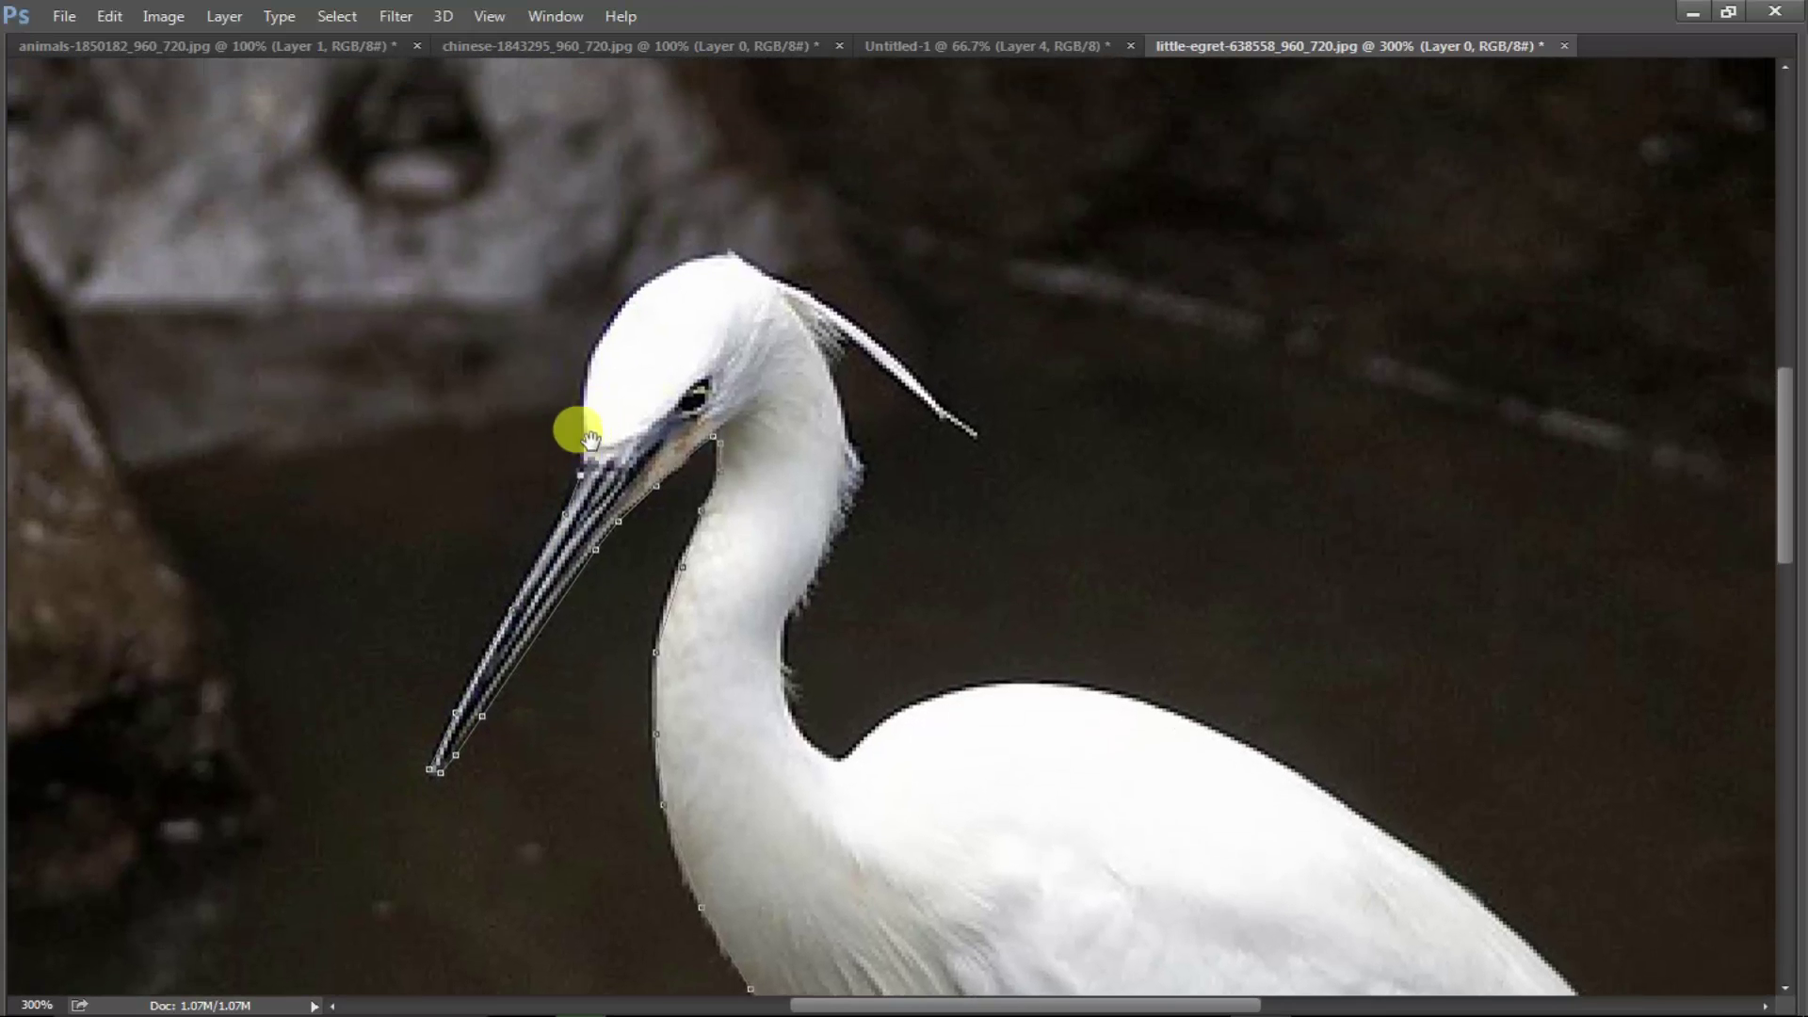
- Trace the path over the forehead and crown, then around the plume to its tip
click(581, 380)
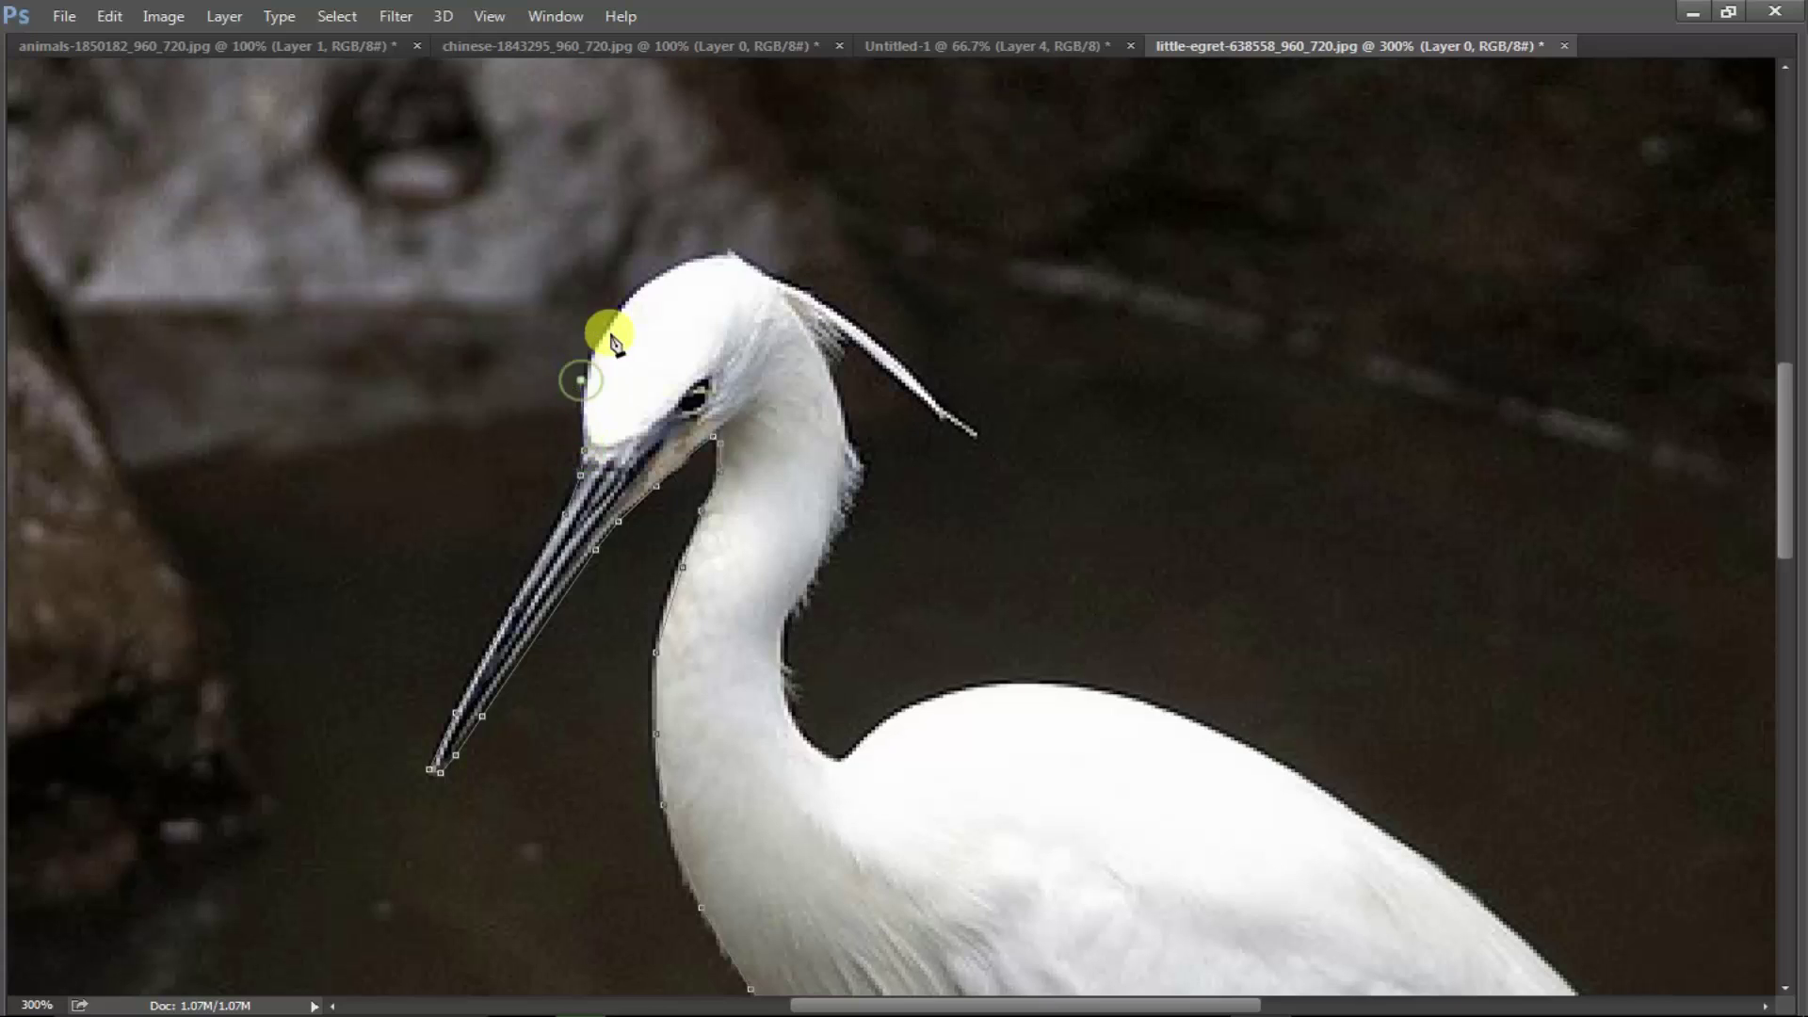
click(624, 305)
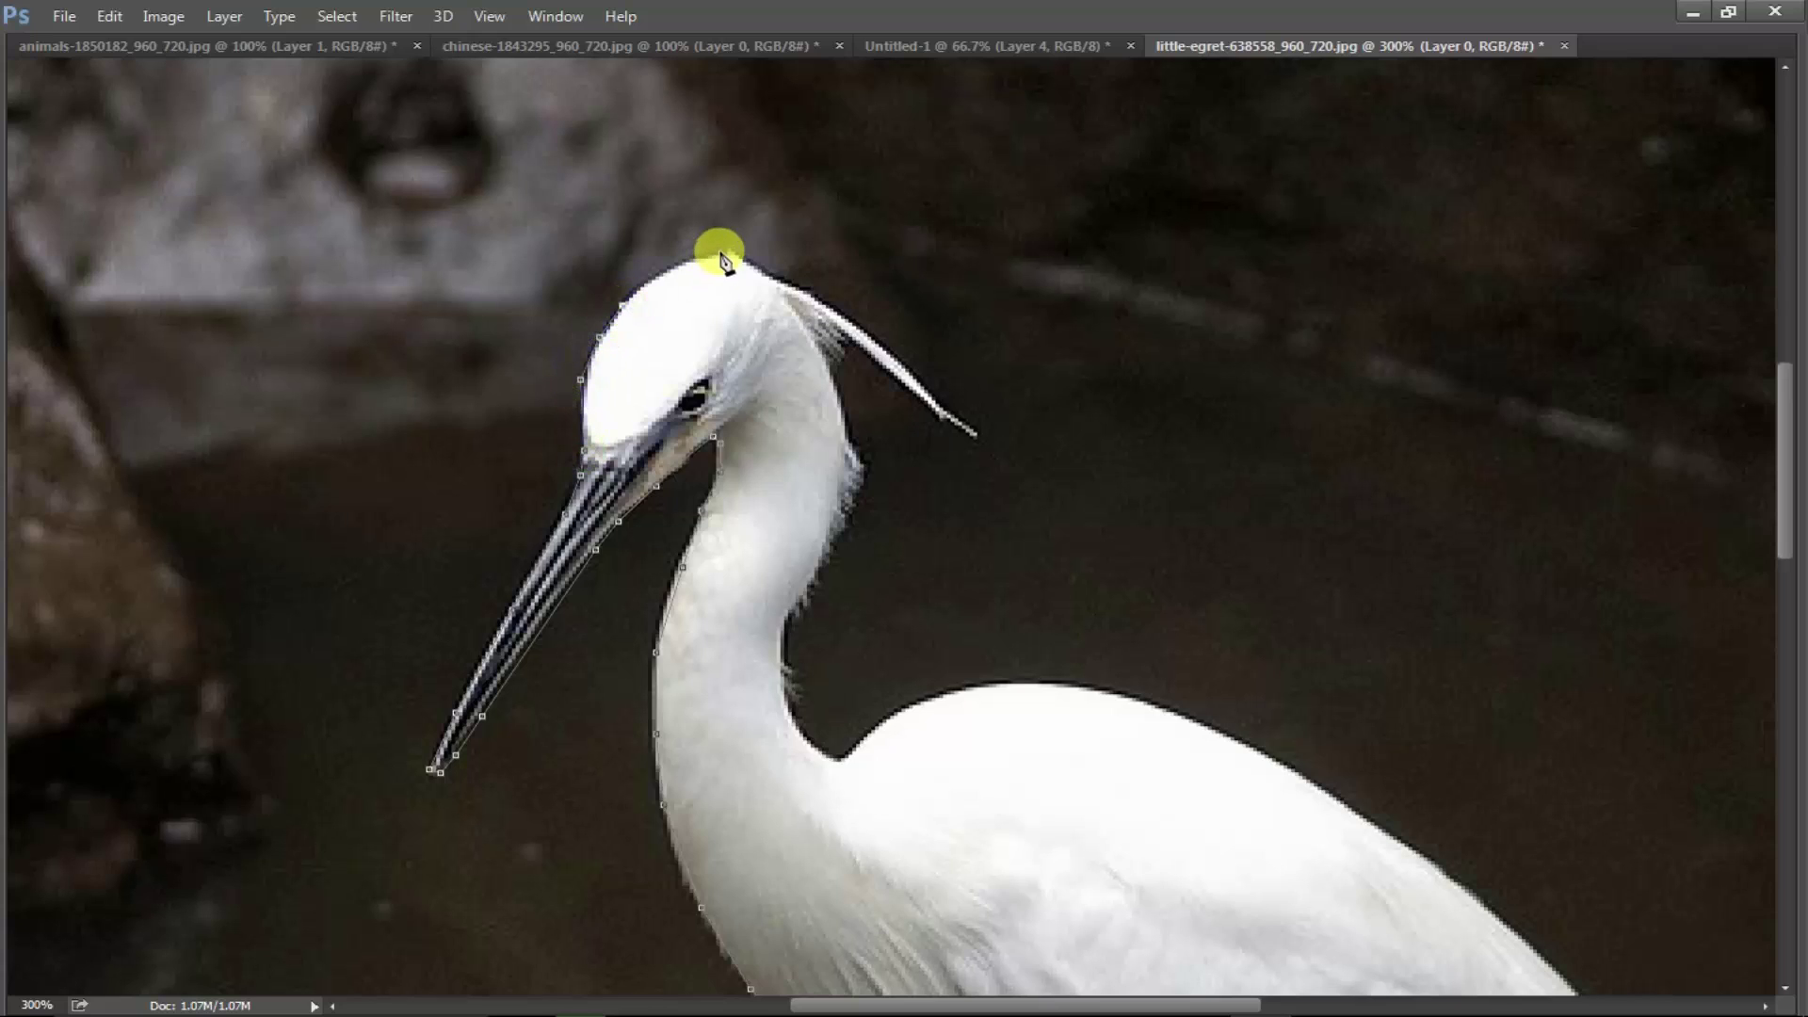
drag(730, 253, 787, 253)
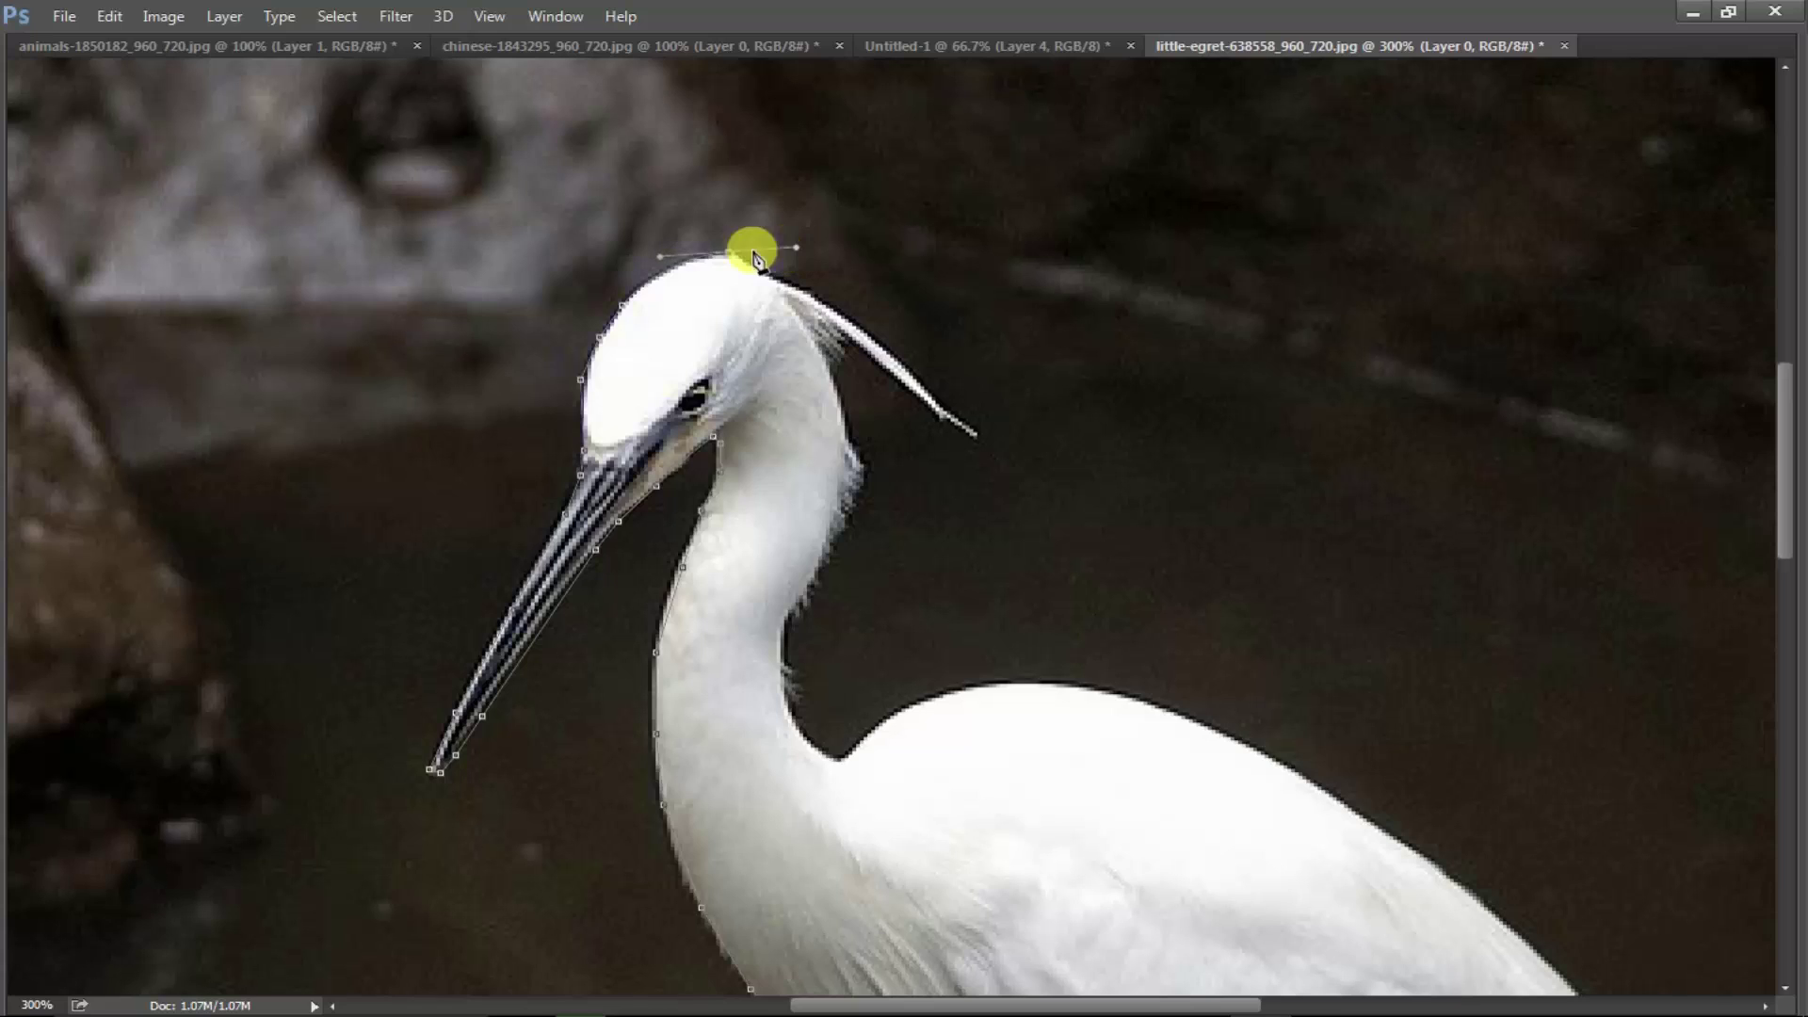
click(756, 270)
click(751, 268)
drag(784, 292, 912, 386)
click(881, 350)
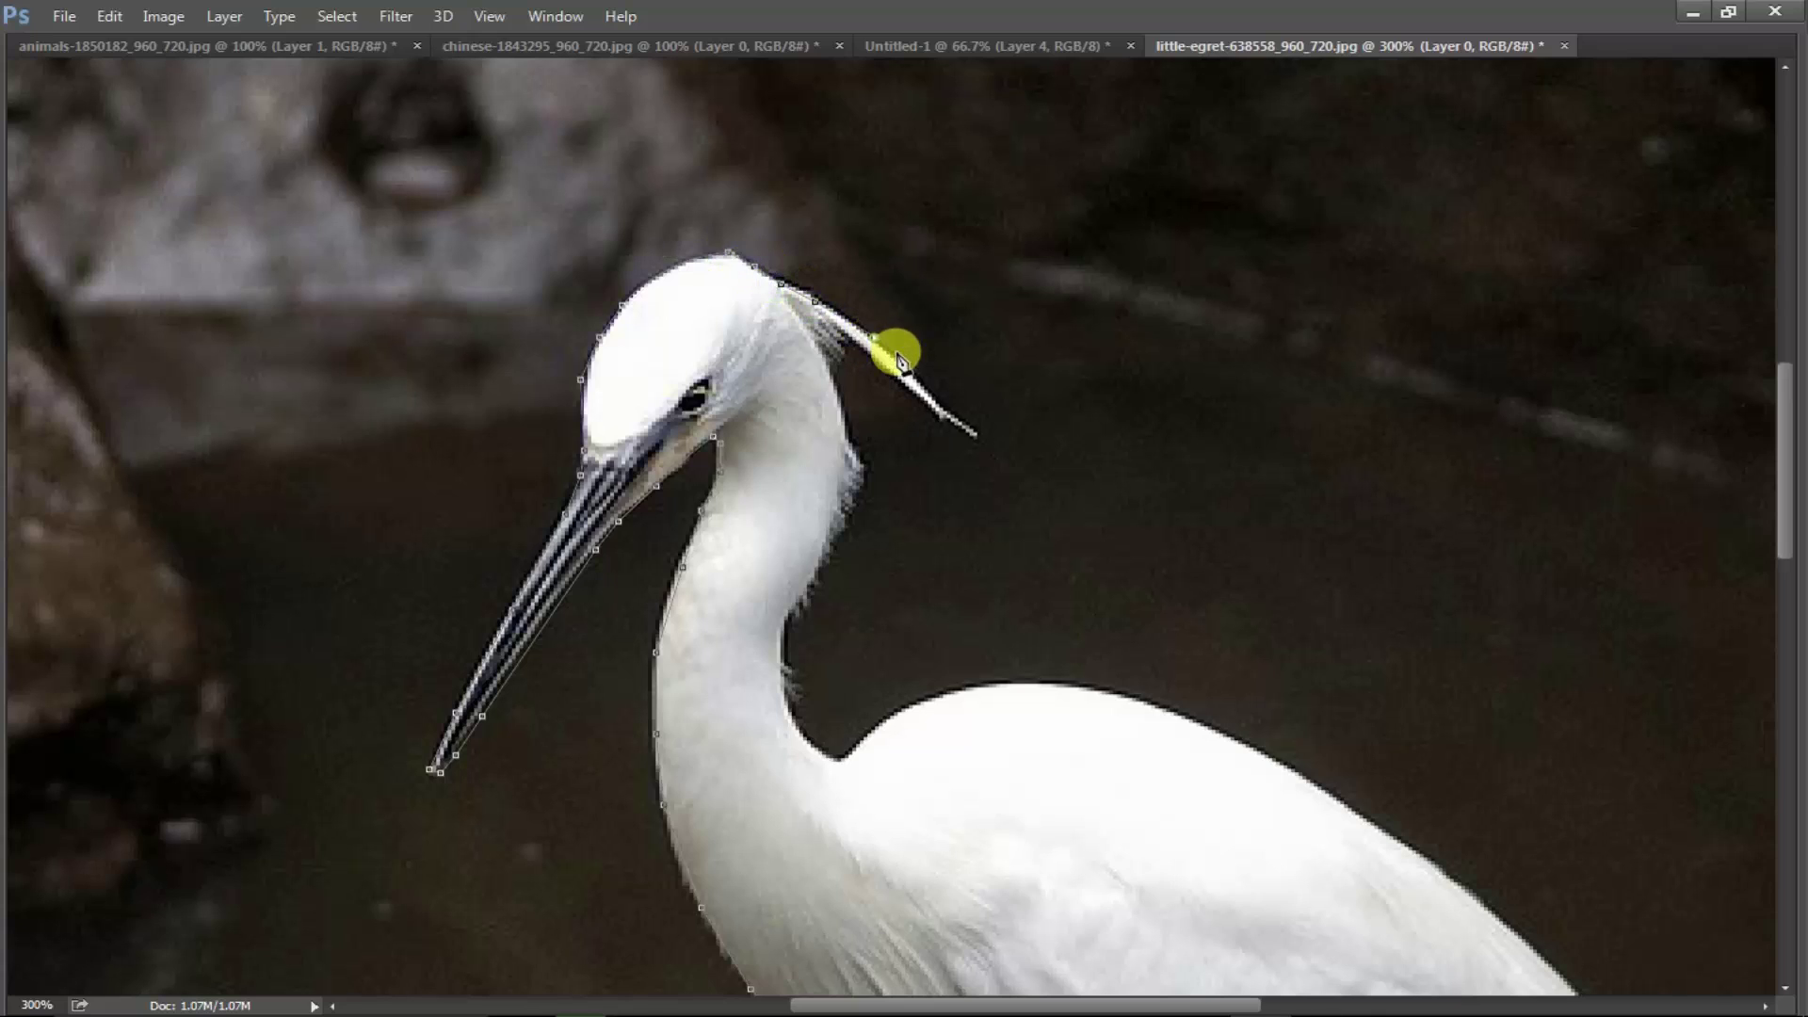
click(941, 414)
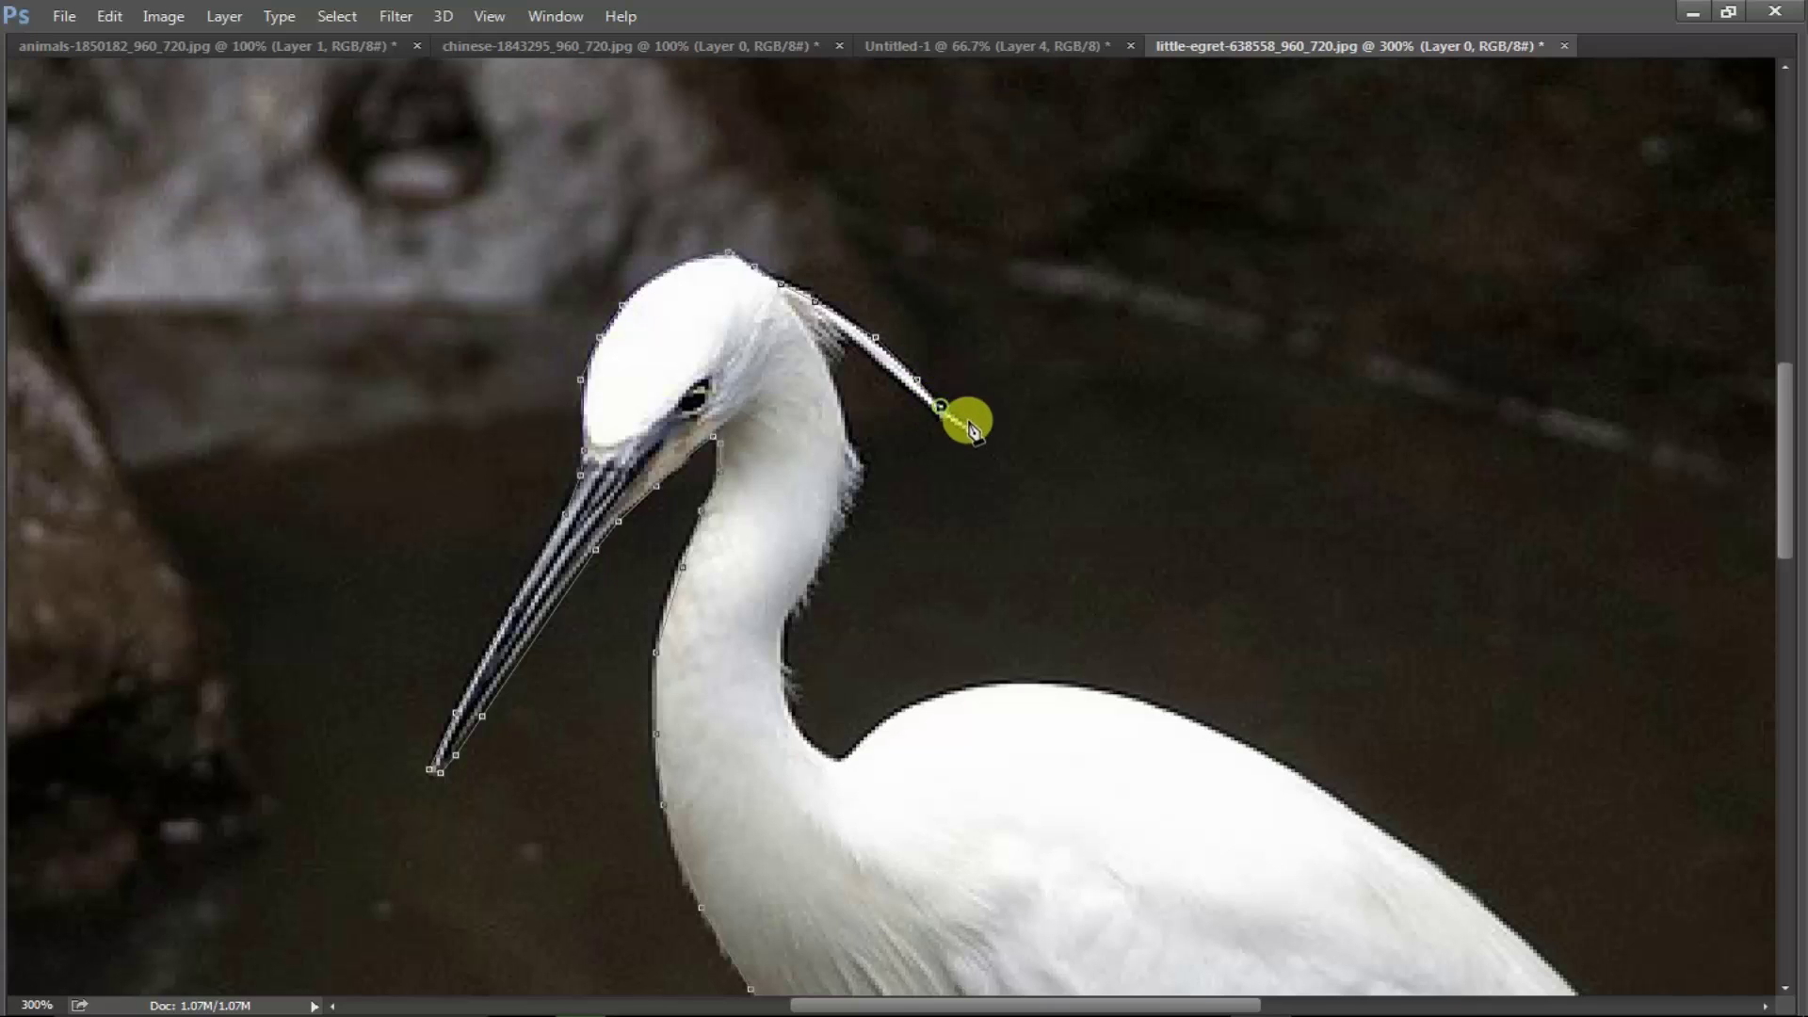
drag(975, 449, 854, 350)
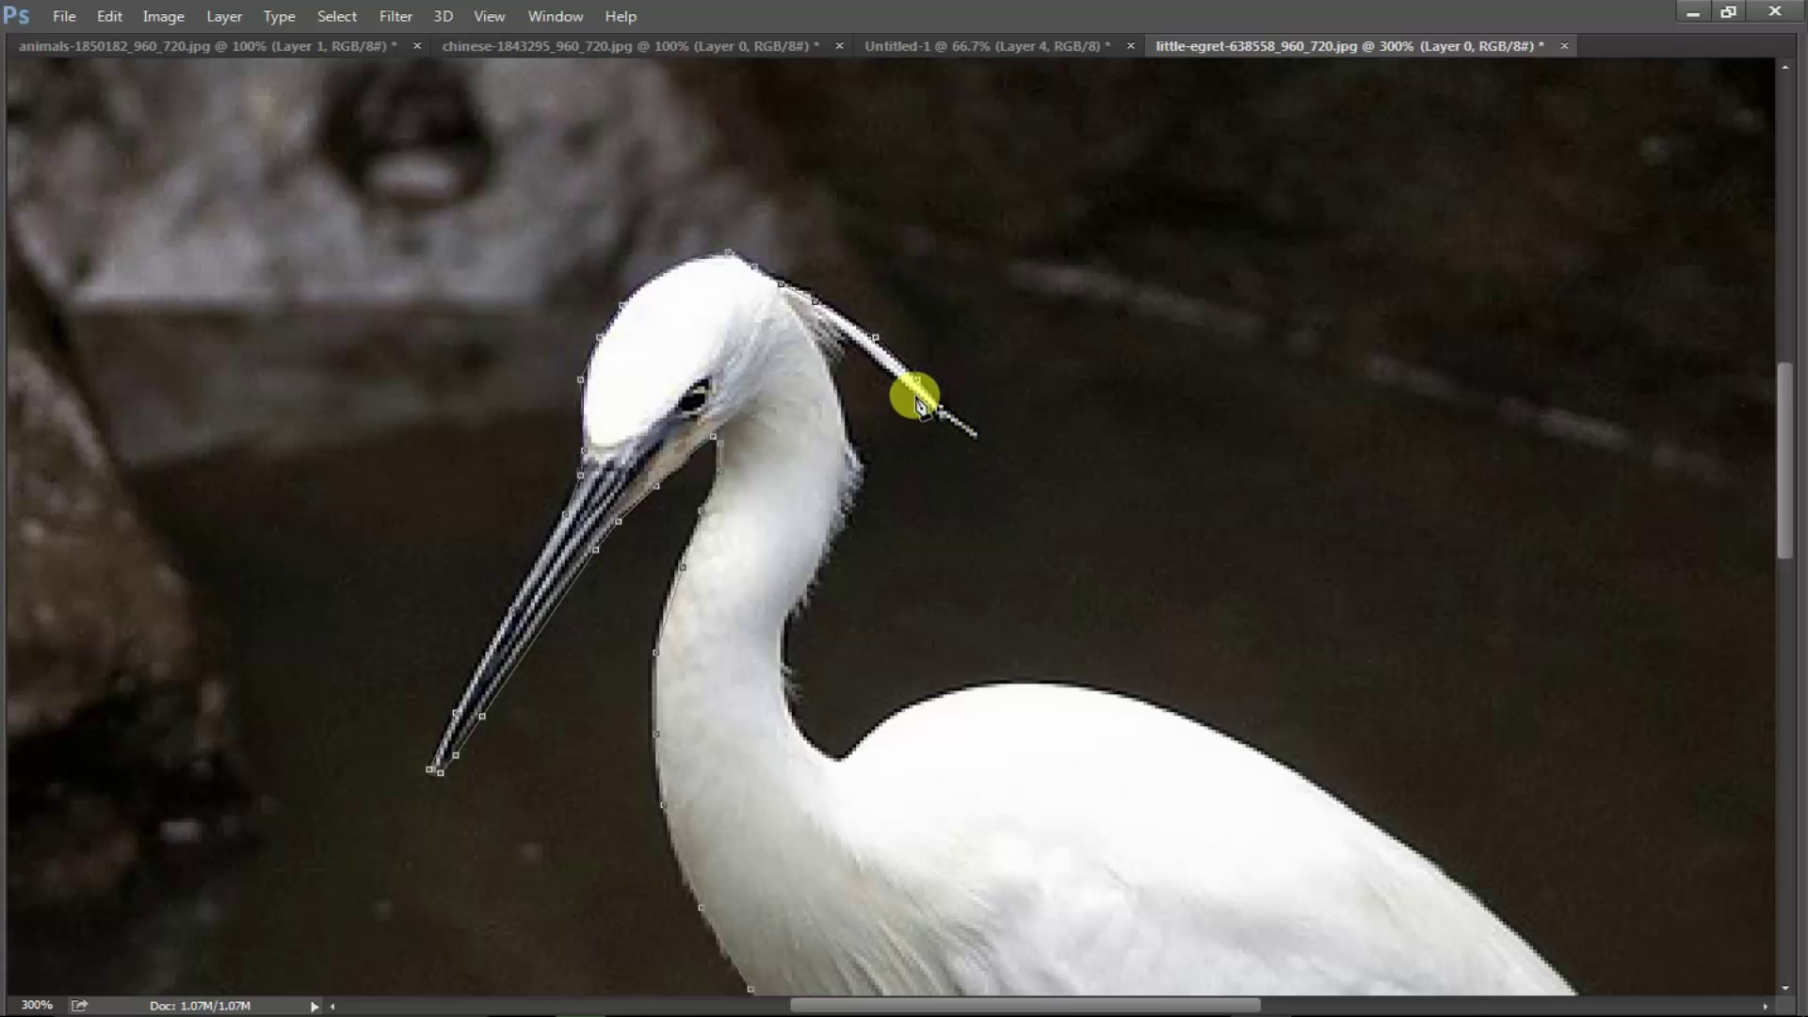
click(855, 351)
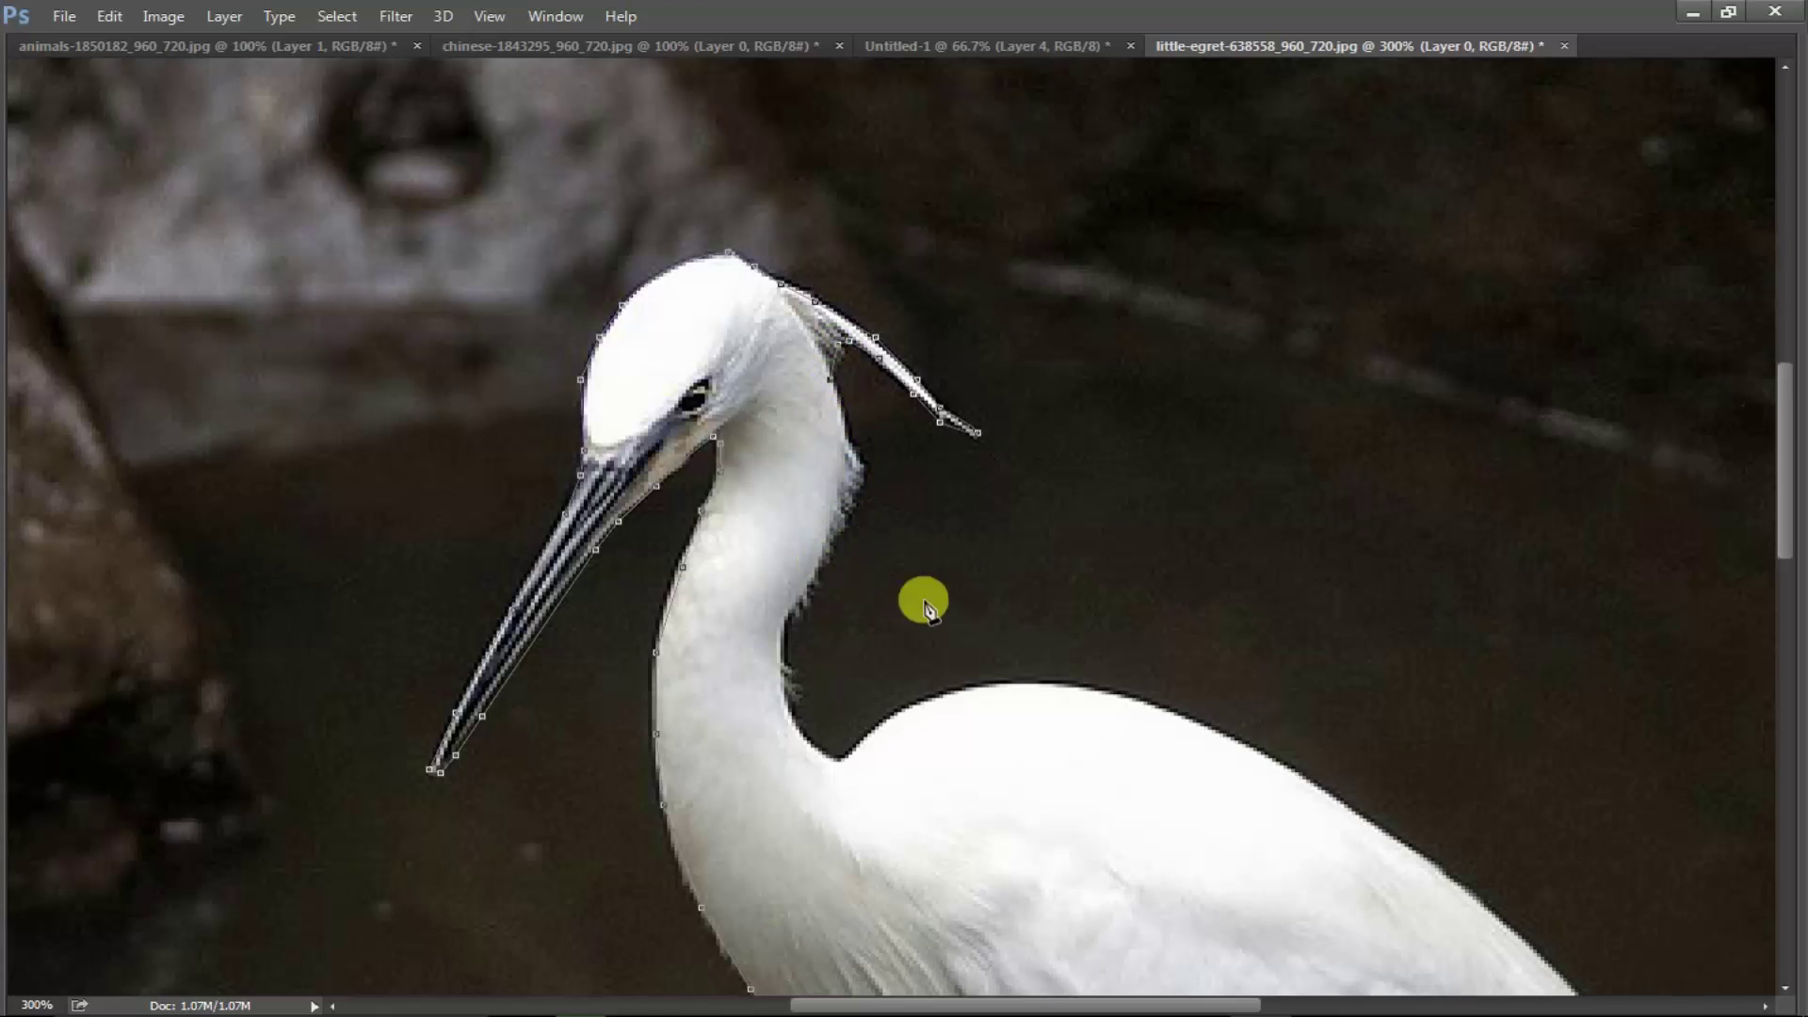
- Continue the outline down the back of the neck to where it meets the back
drag(827, 520, 791, 457)
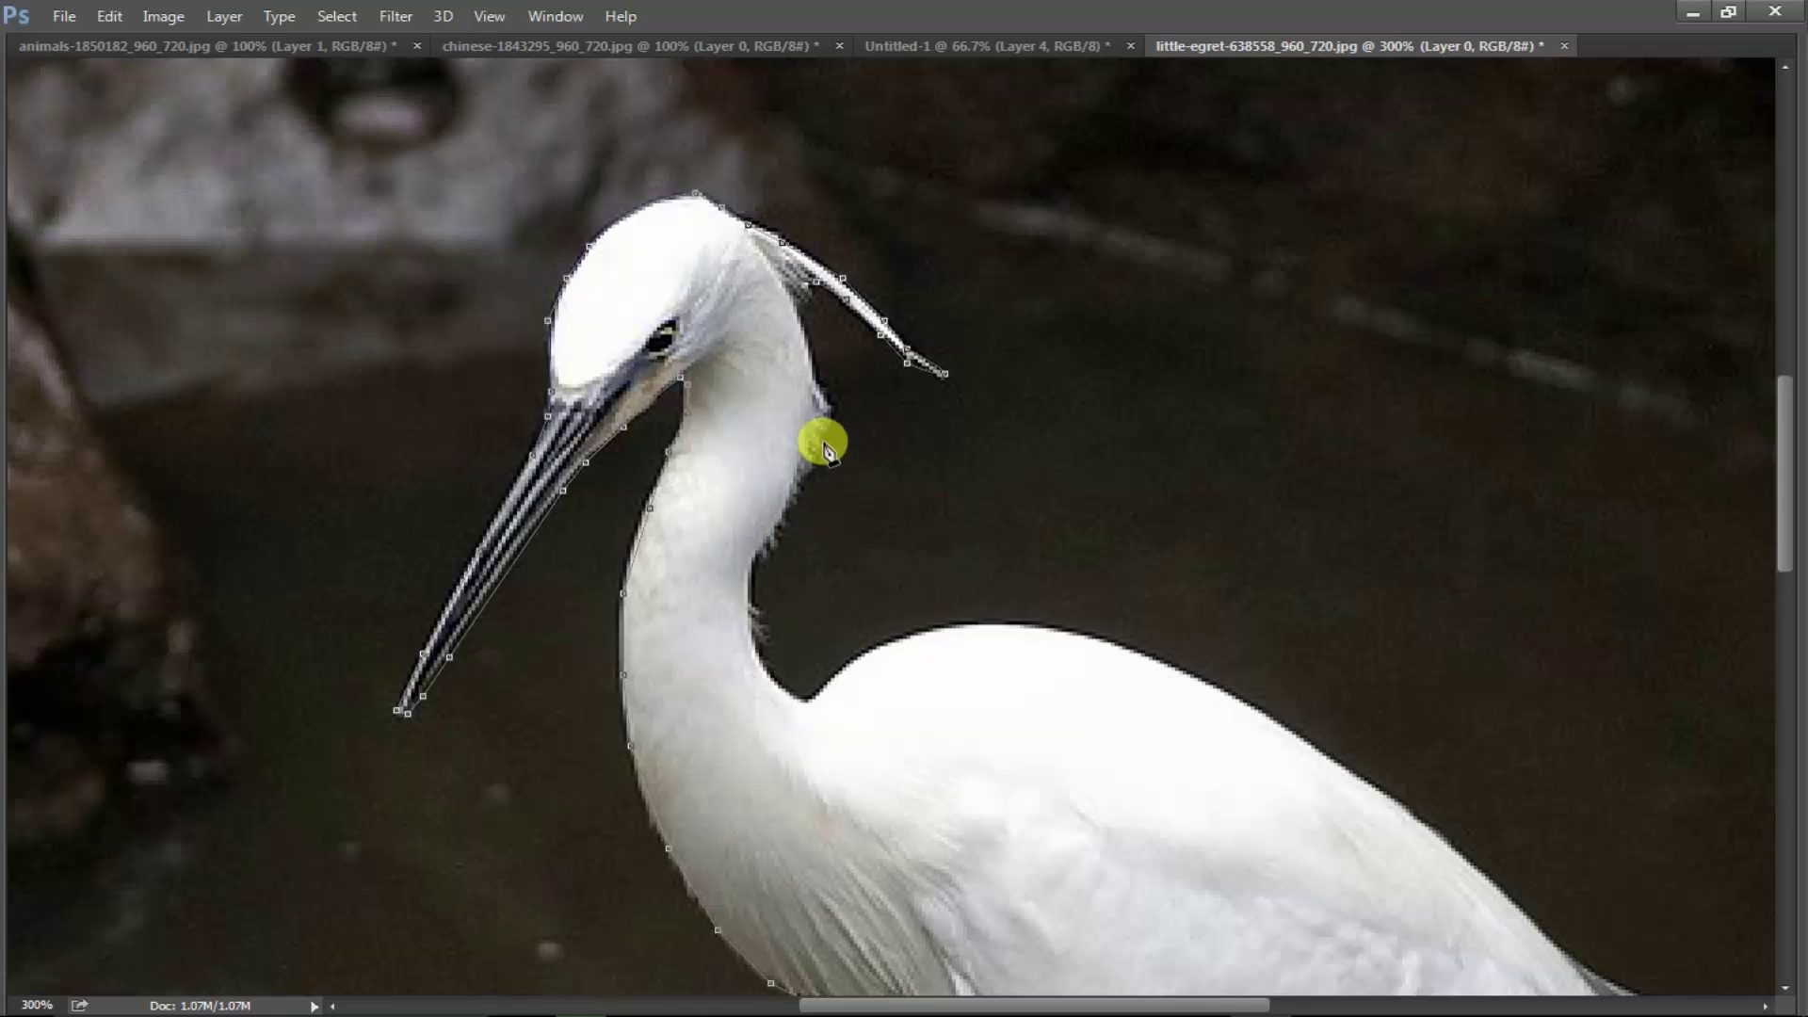
click(802, 325)
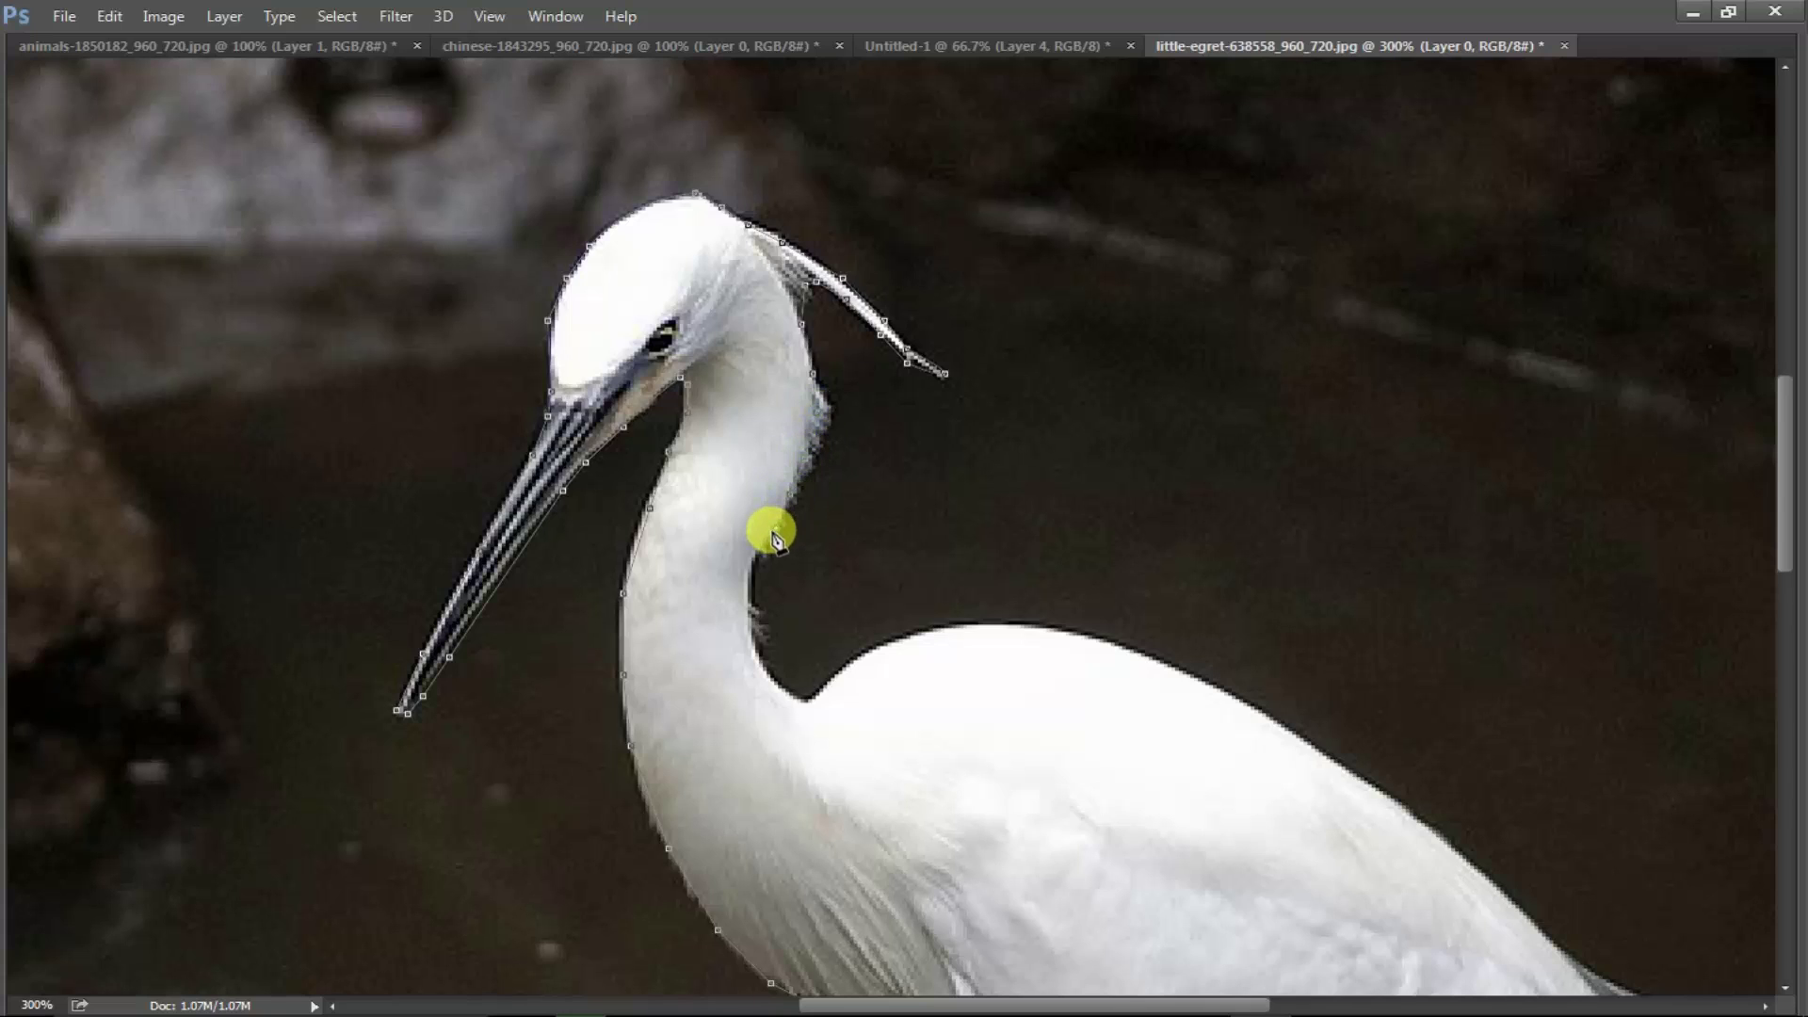
click(749, 611)
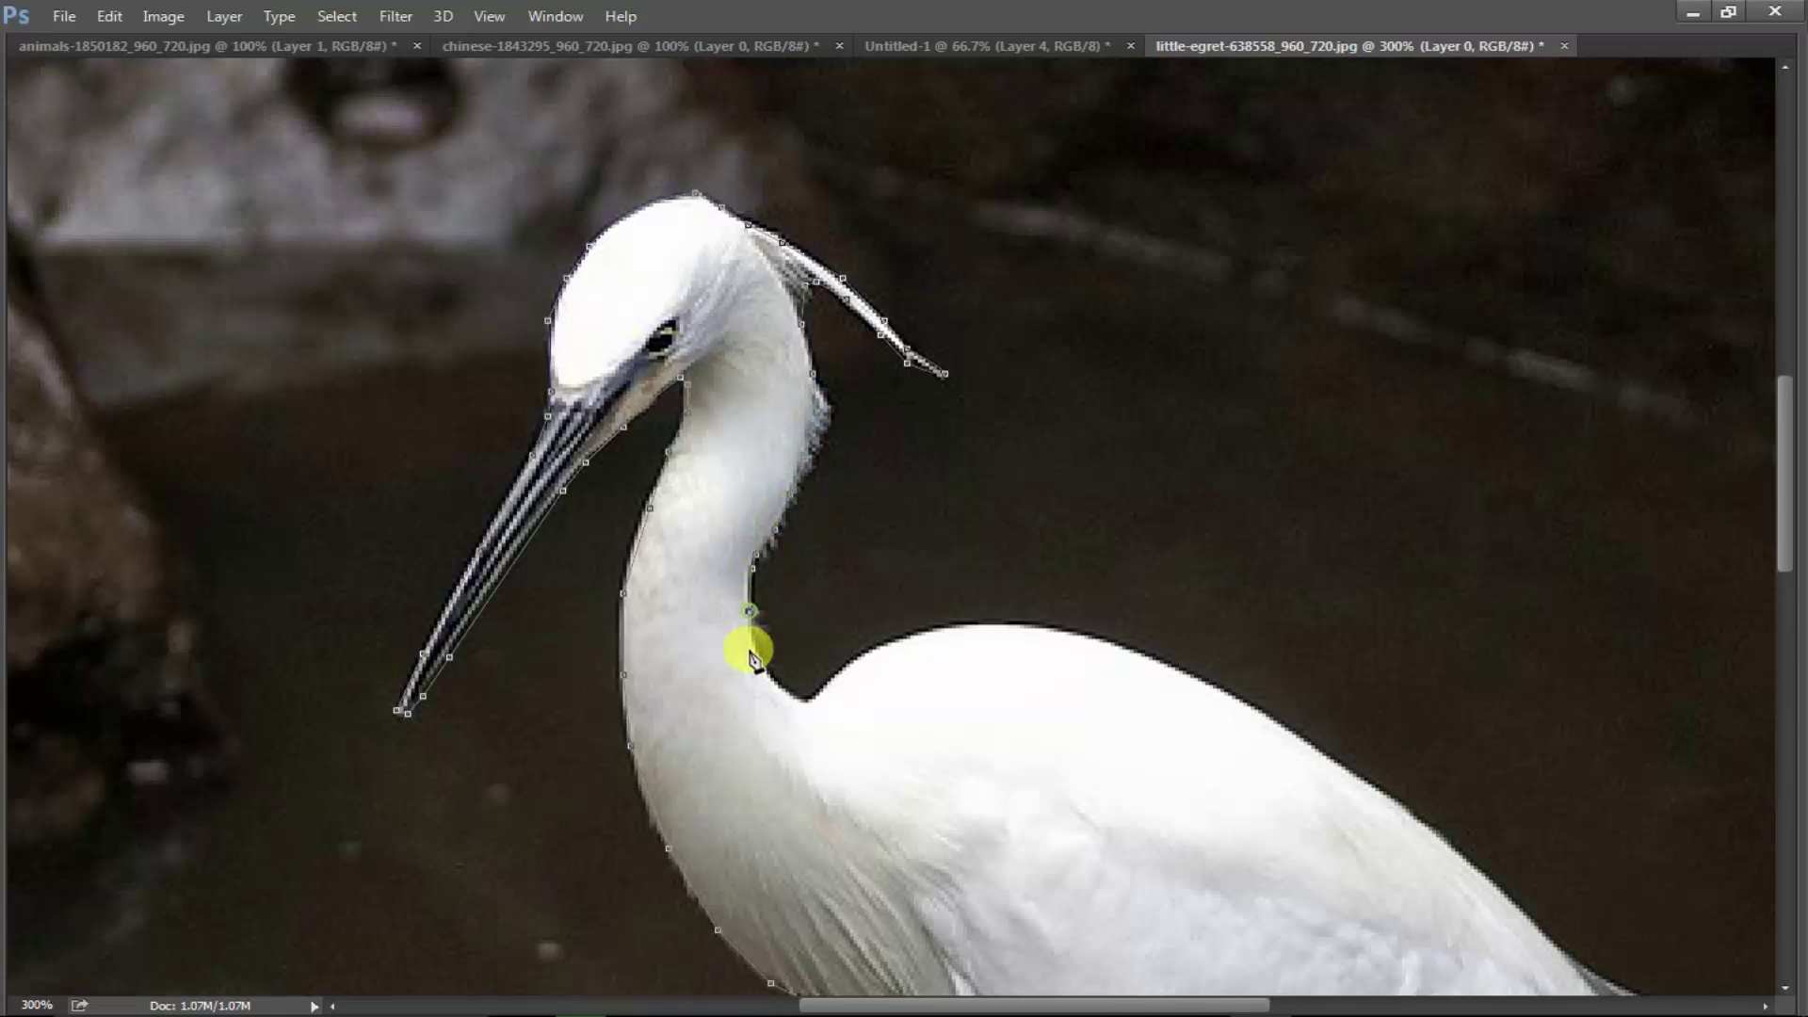
click(778, 682)
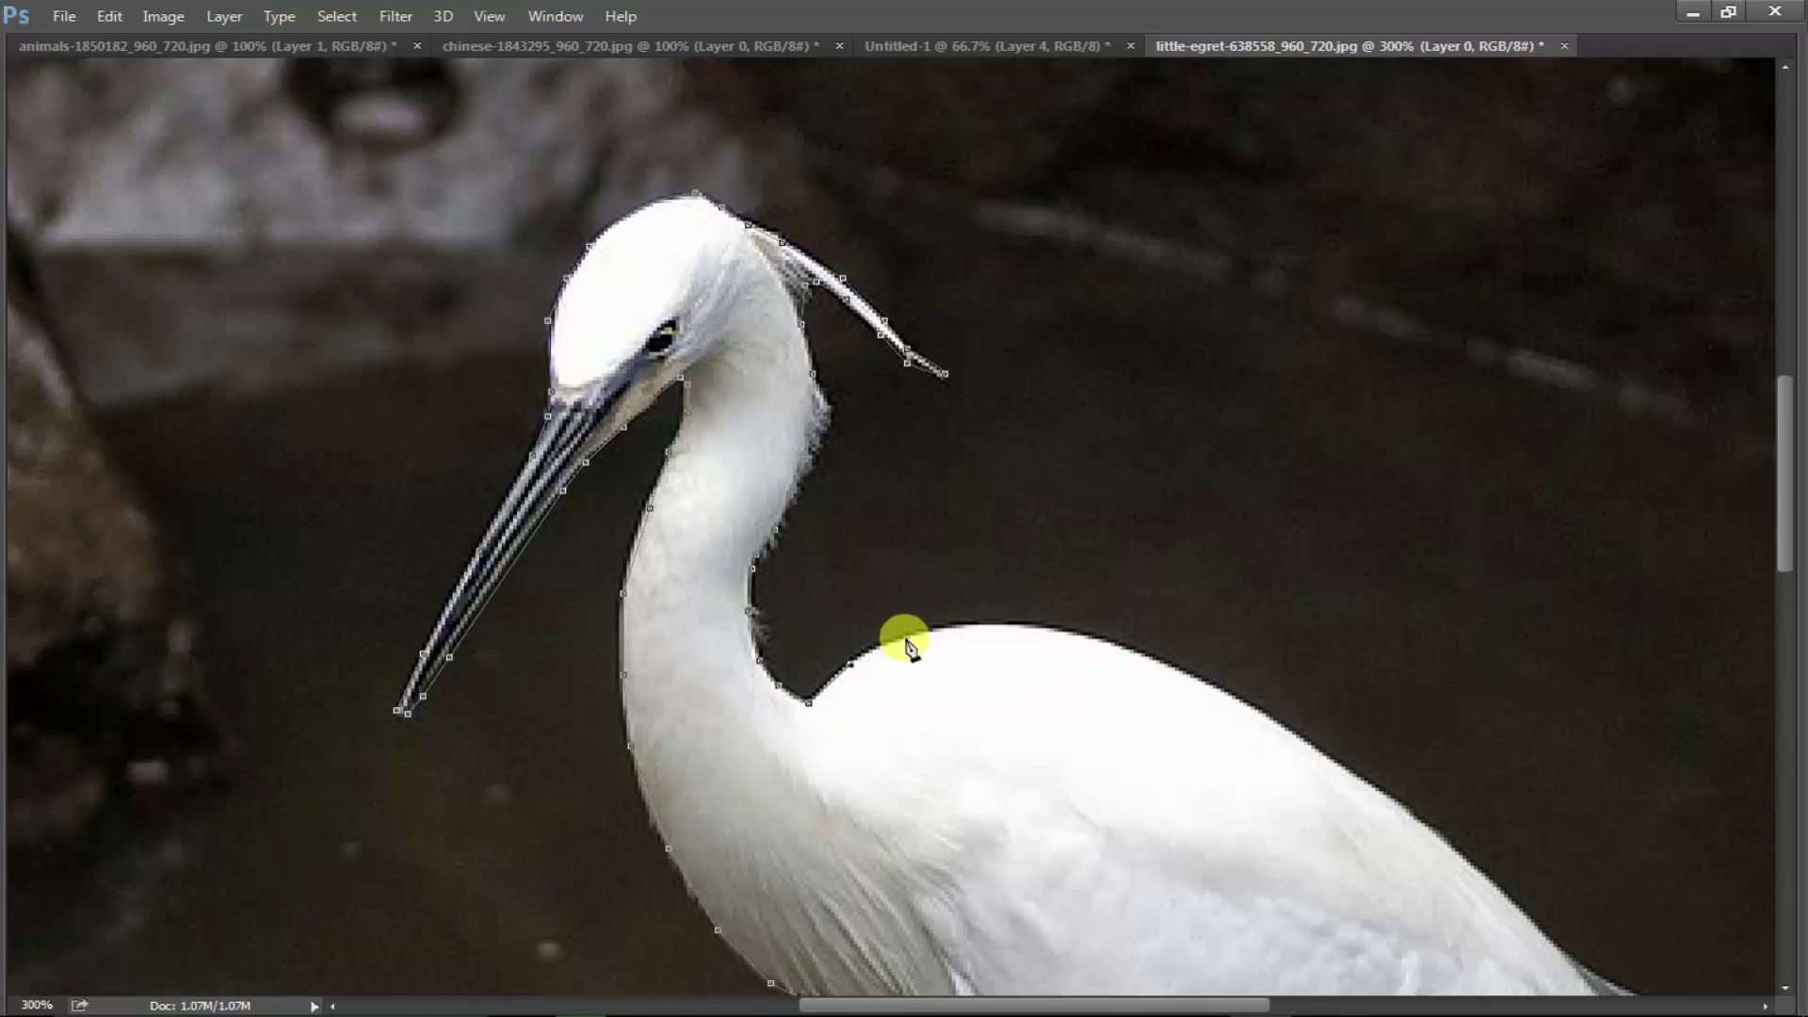
drag(1072, 698, 784, 522)
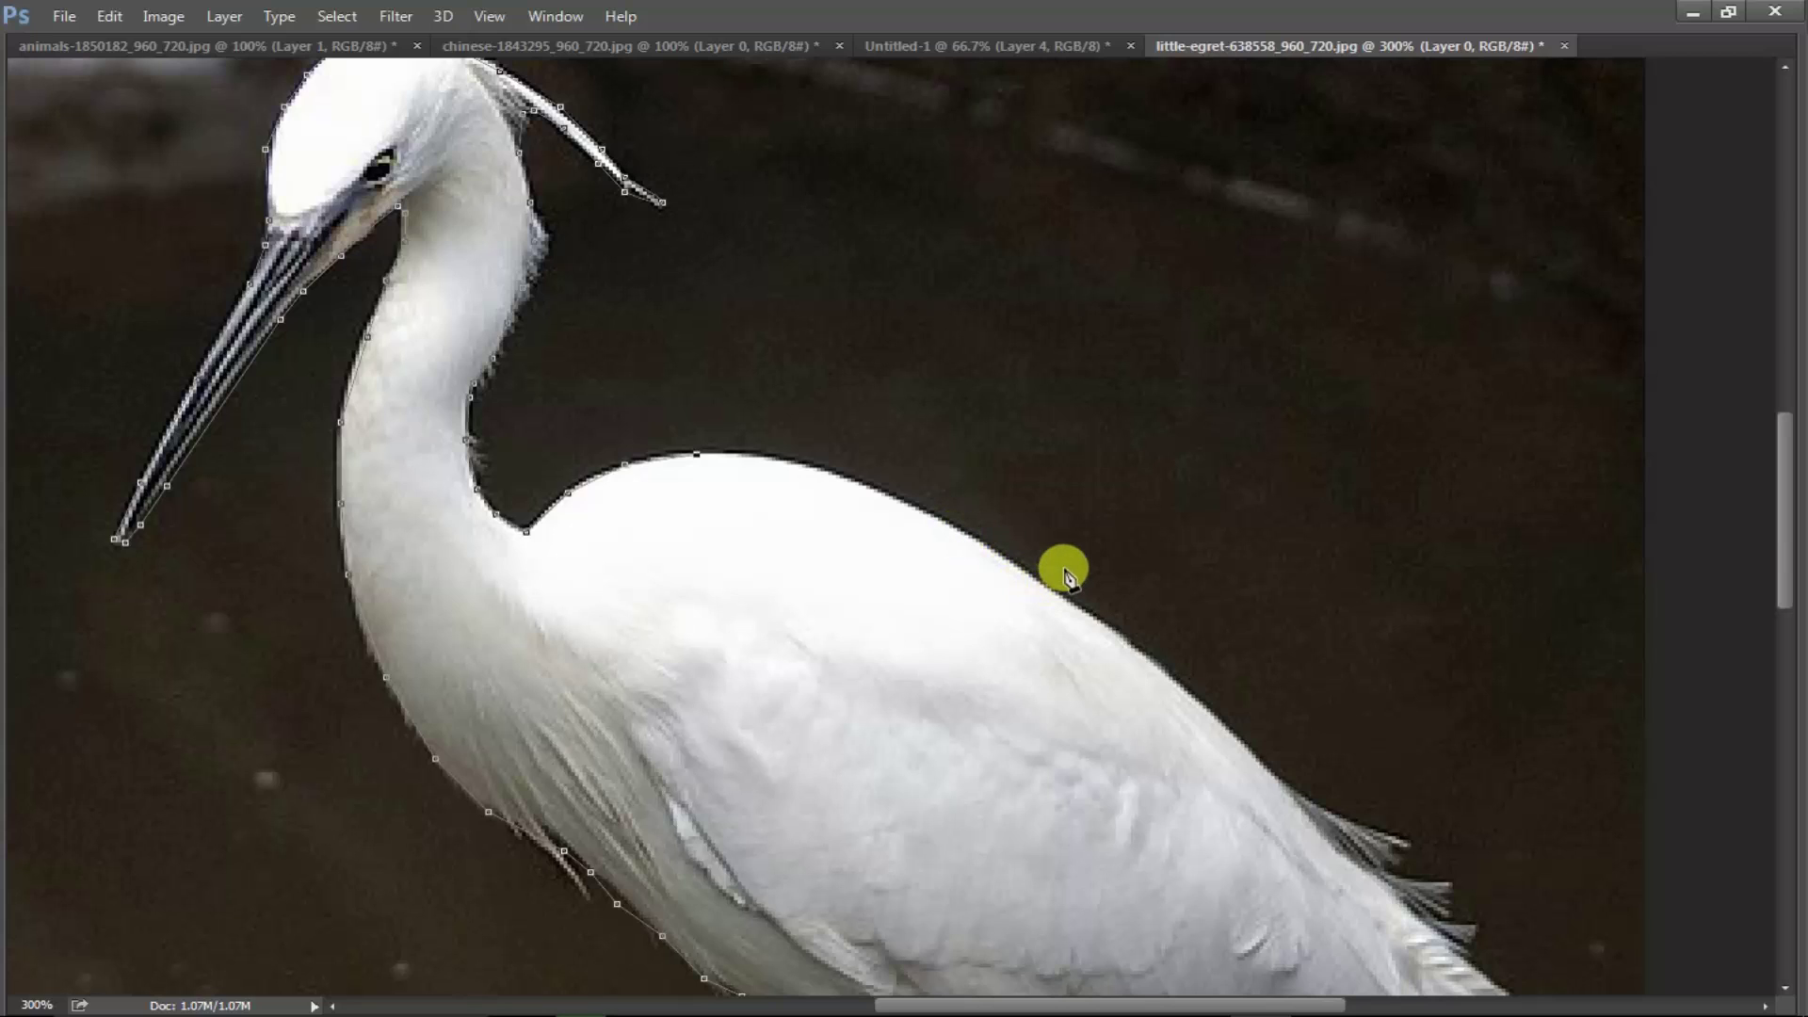
- Continue the egret's Pen outline along its back, redoing a misplaced curved point
drag(958, 535, 1057, 583)
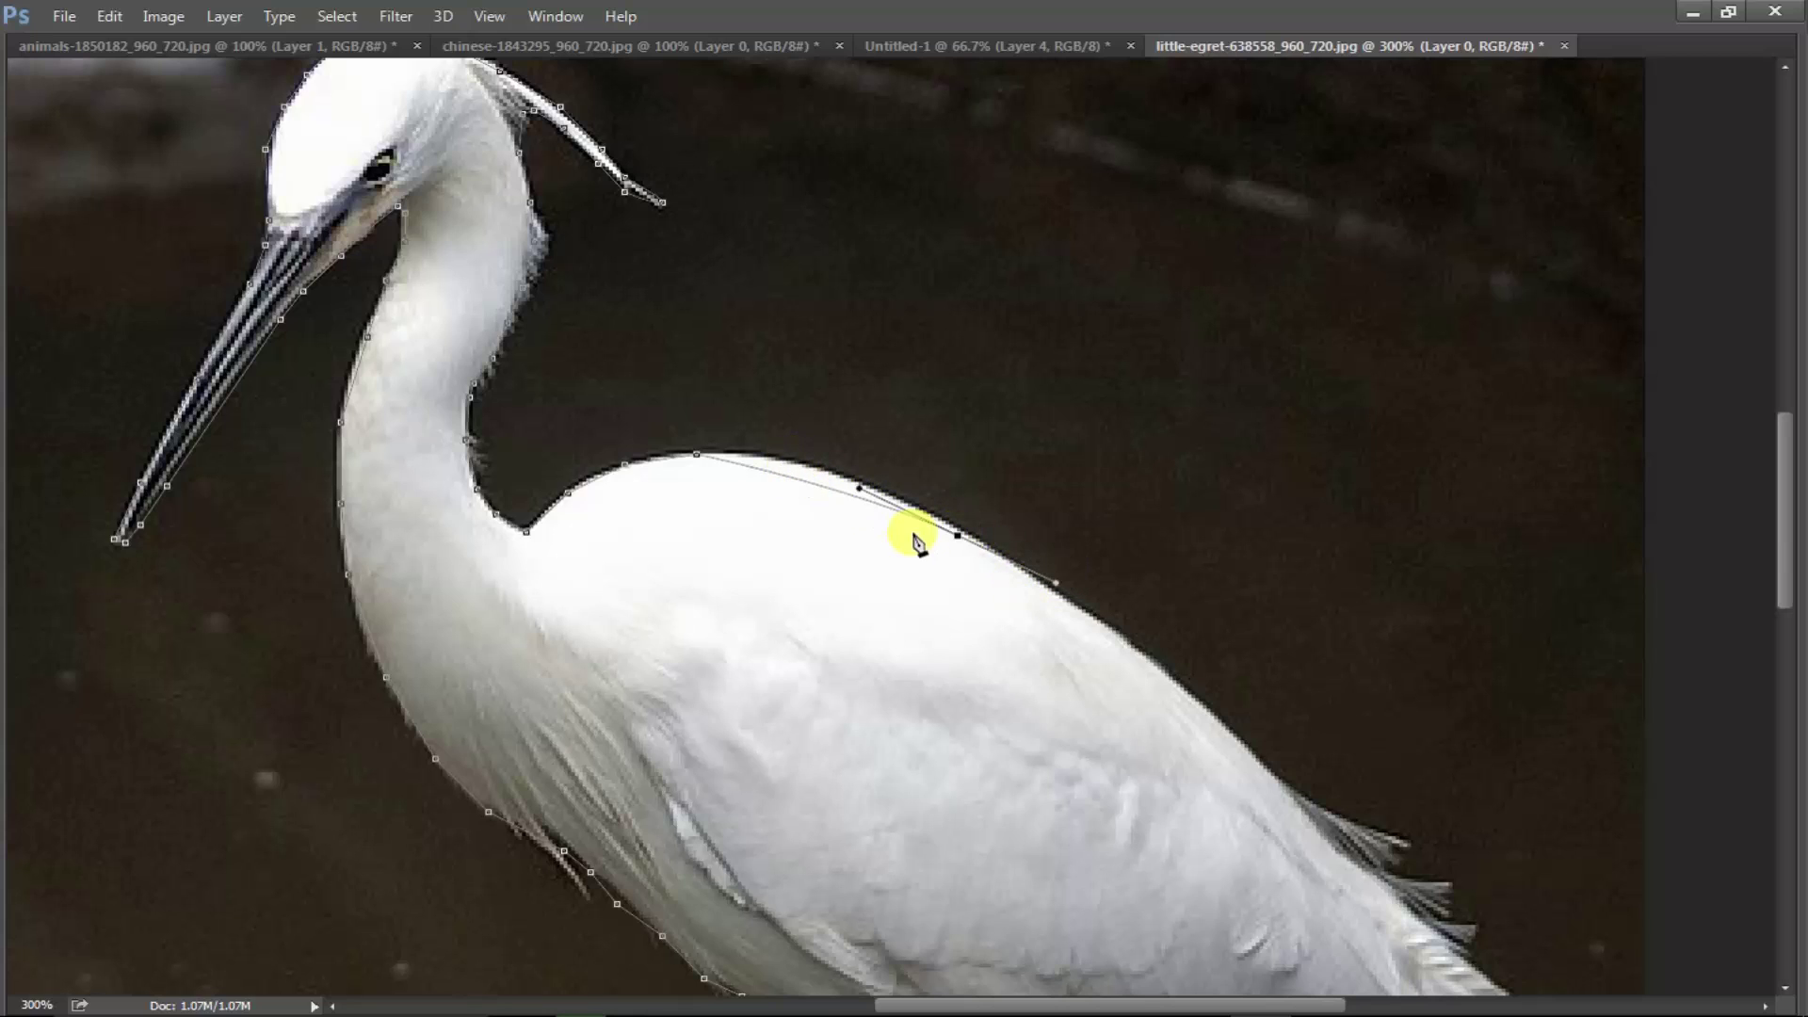
key(ctrl+z)
click(785, 460)
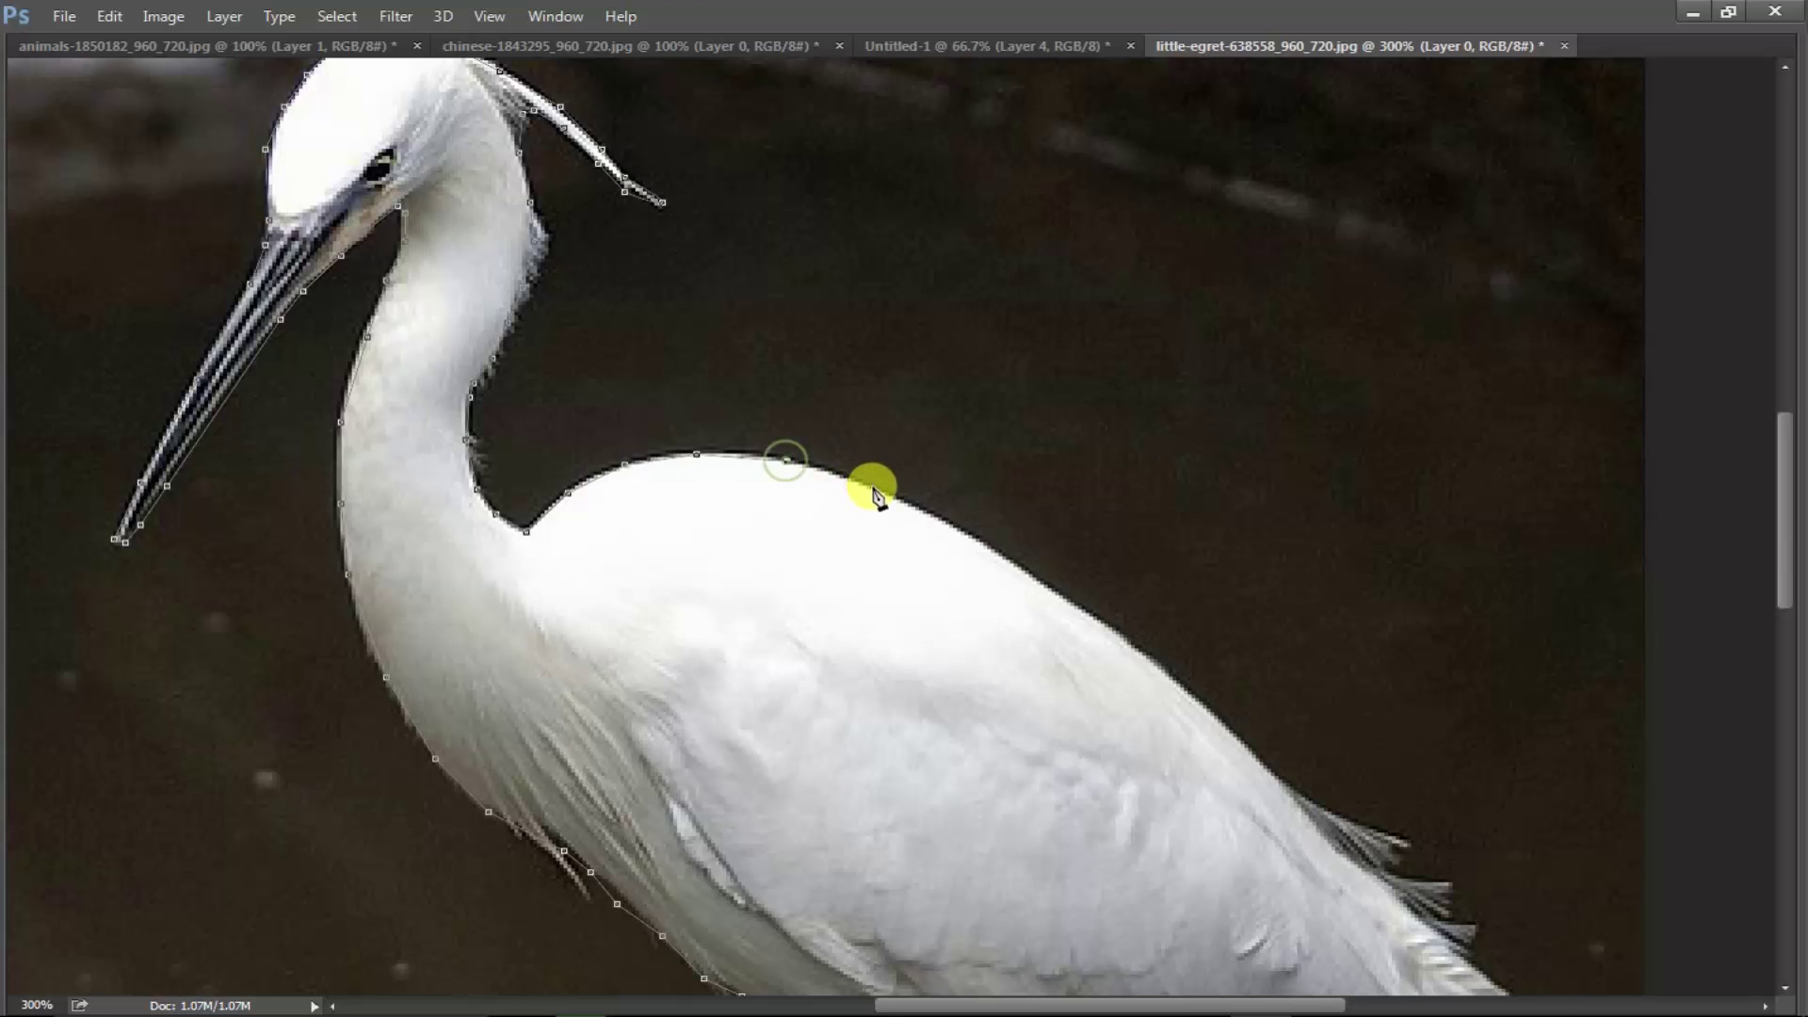
click(875, 493)
drag(962, 532, 1047, 593)
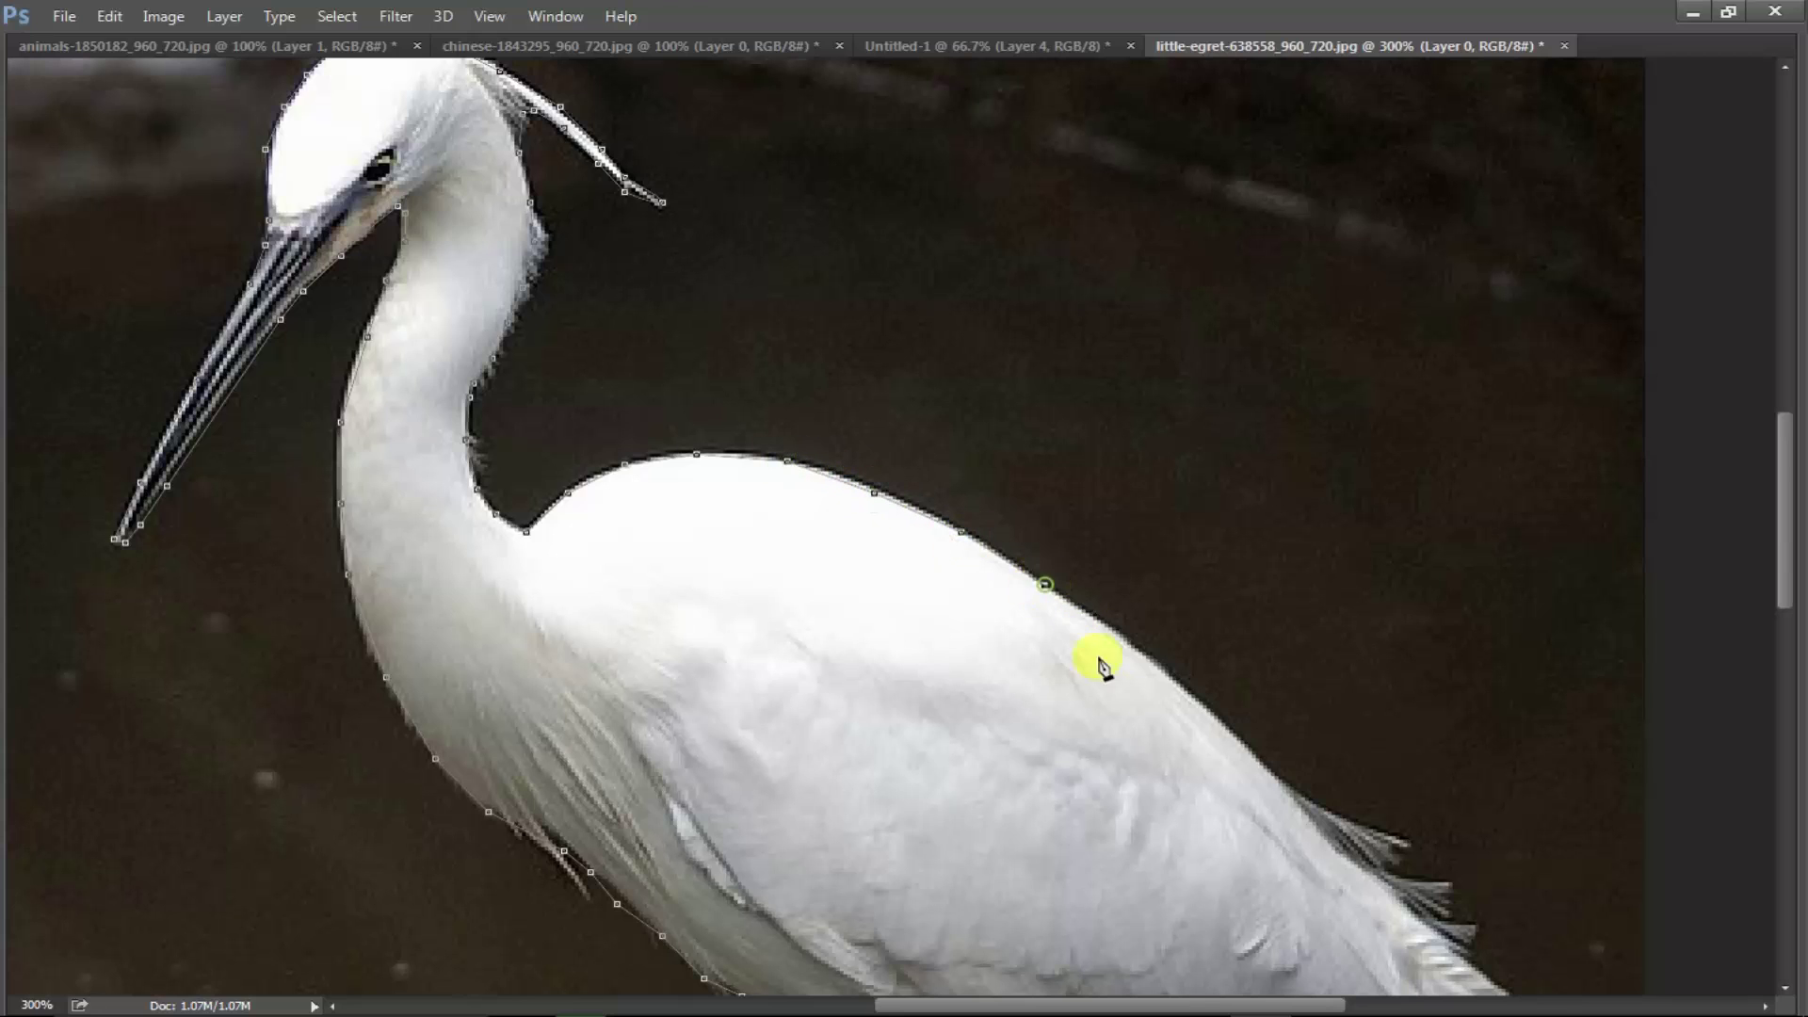
drag(1104, 665, 875, 429)
click(920, 397)
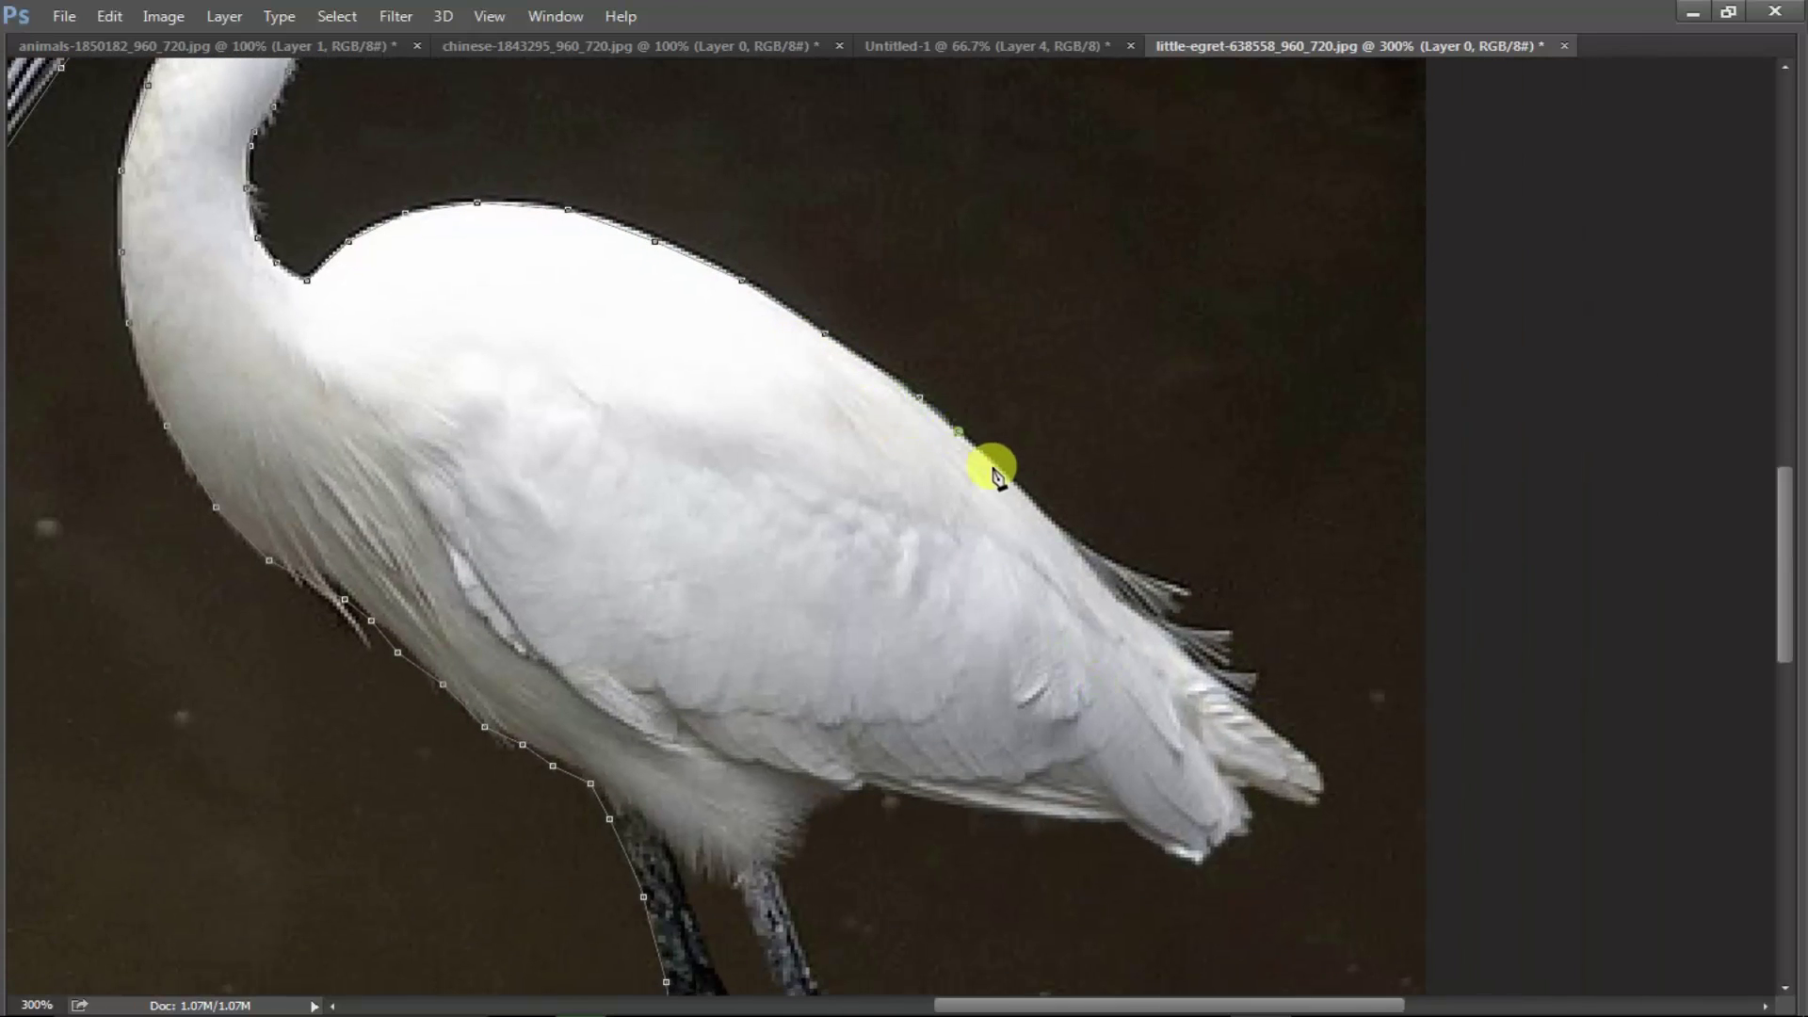
click(957, 432)
click(1019, 487)
click(1072, 537)
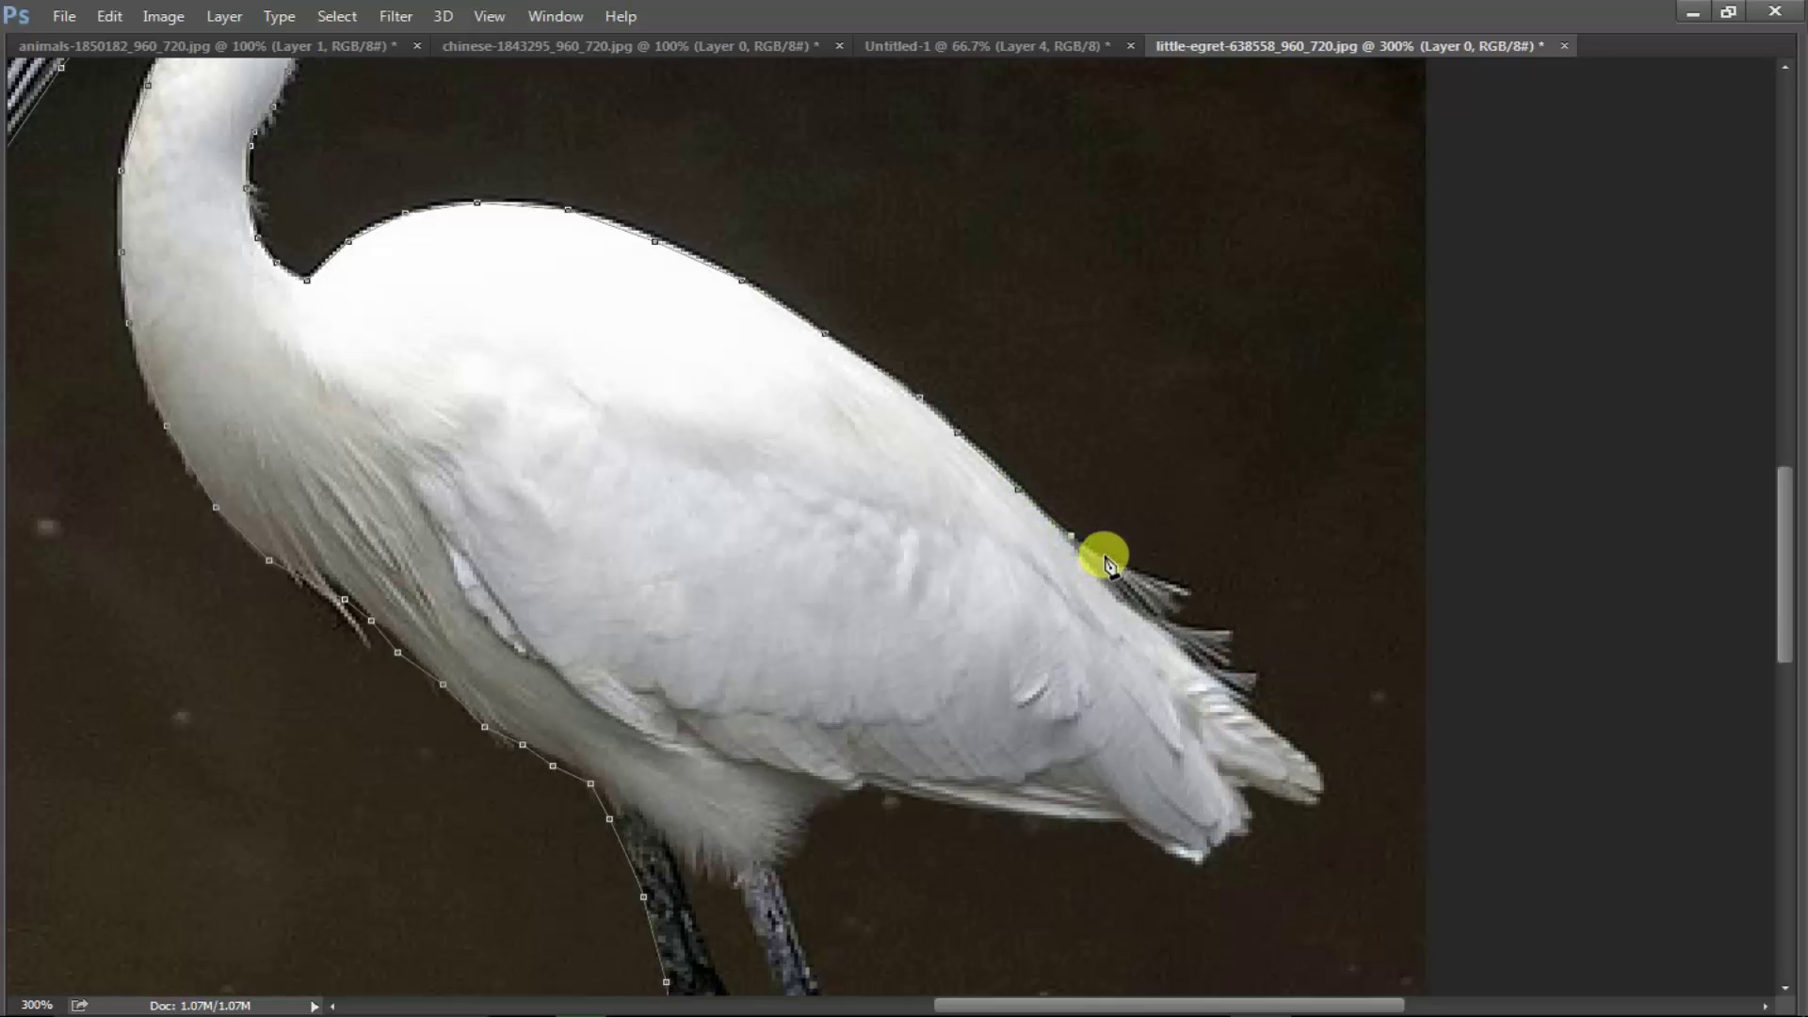
- Trace the outline over the wispy tail feathers toward the tail tip
click(1163, 581)
click(1177, 599)
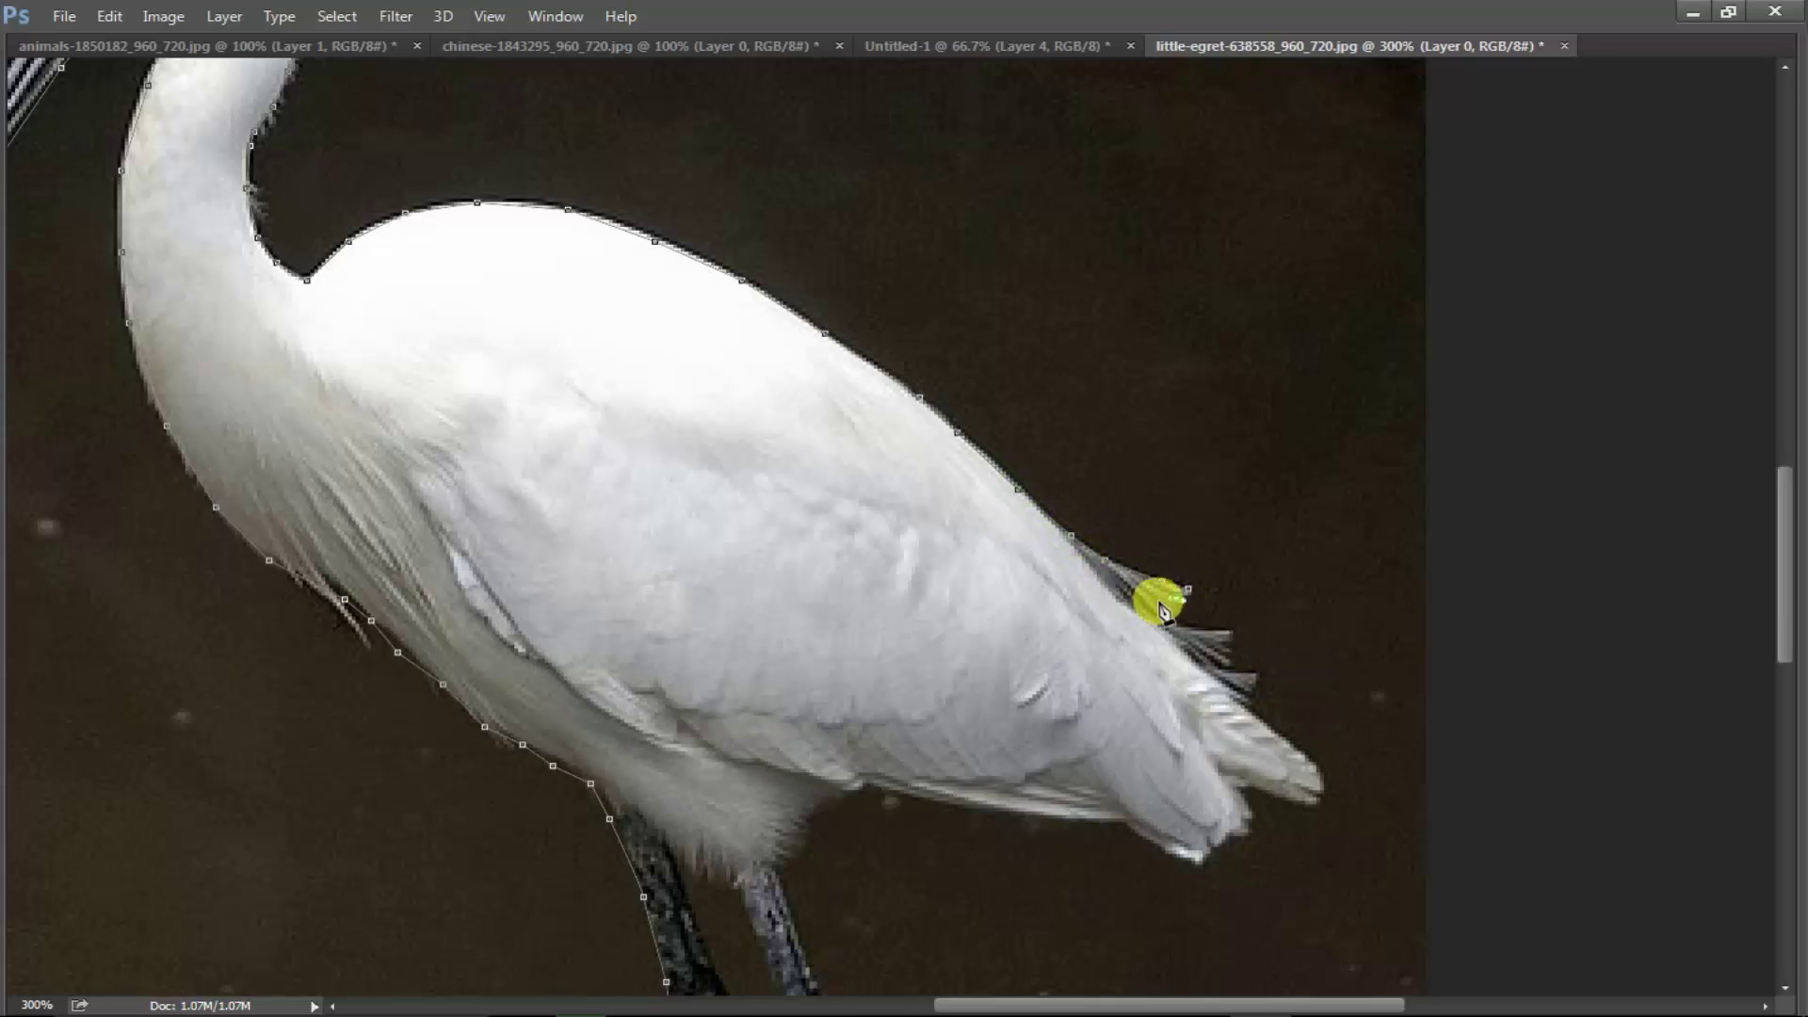
click(1177, 623)
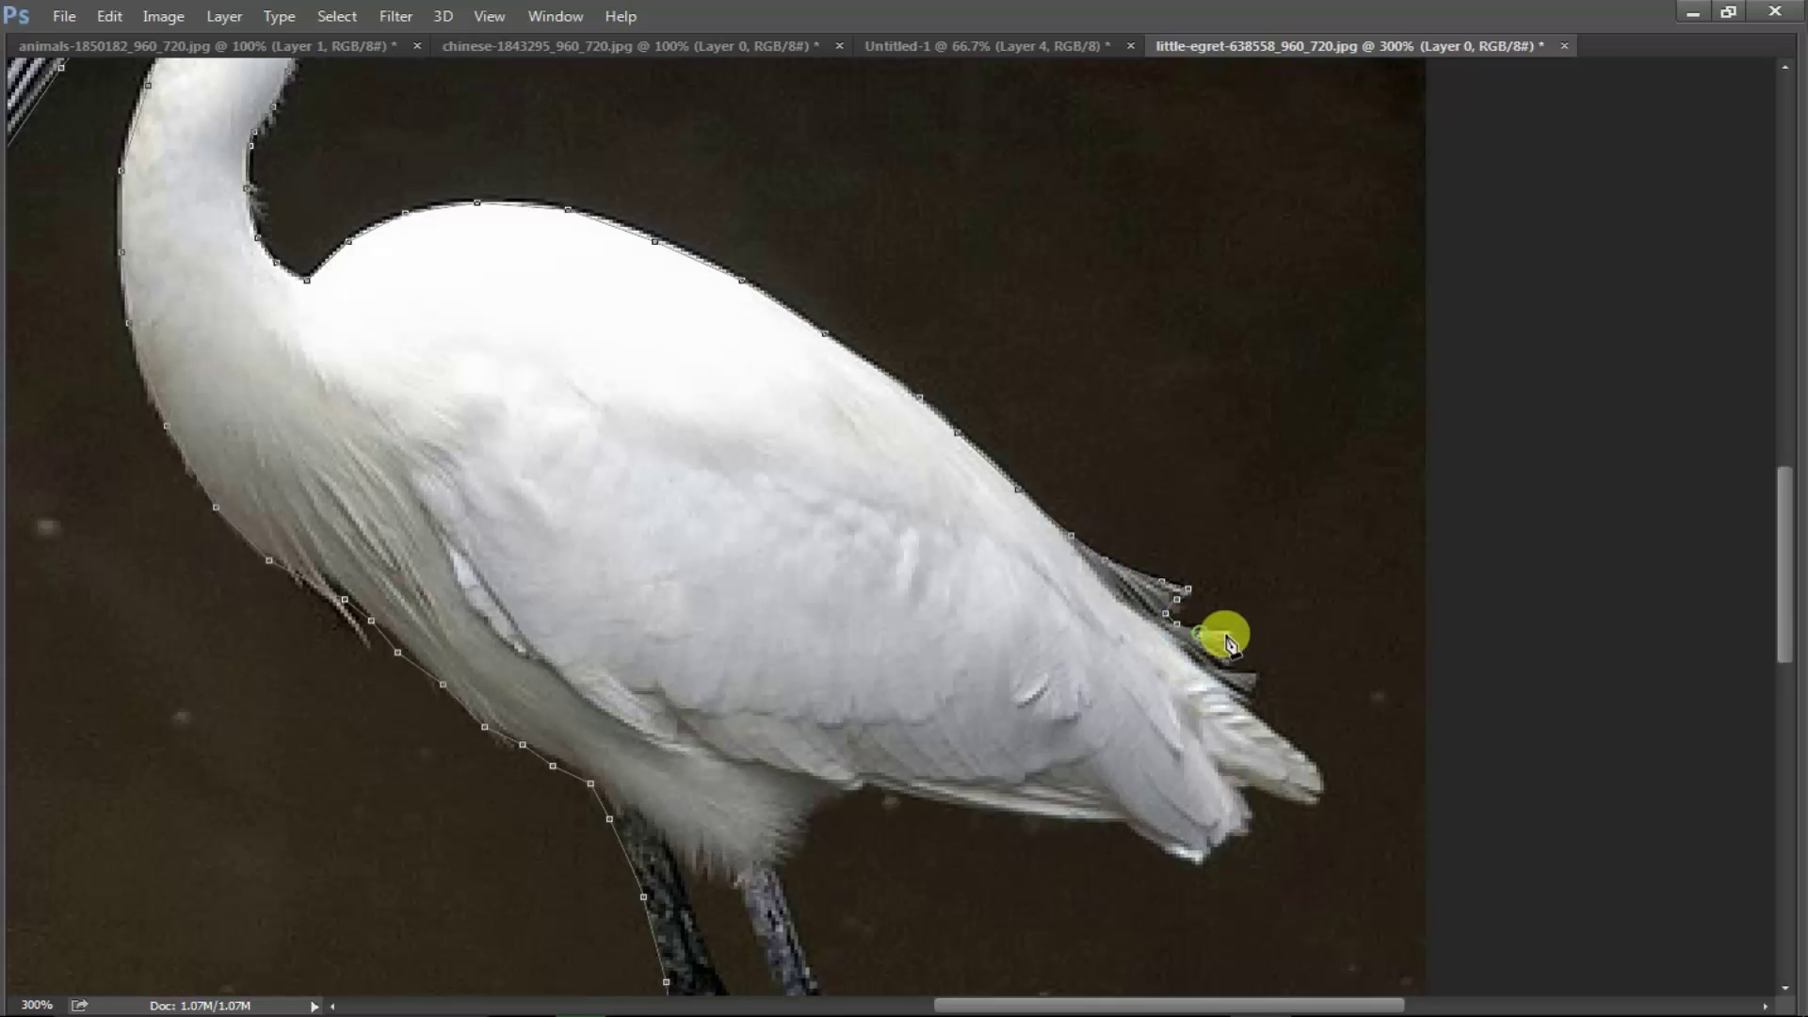
click(1226, 663)
click(1234, 675)
click(1261, 677)
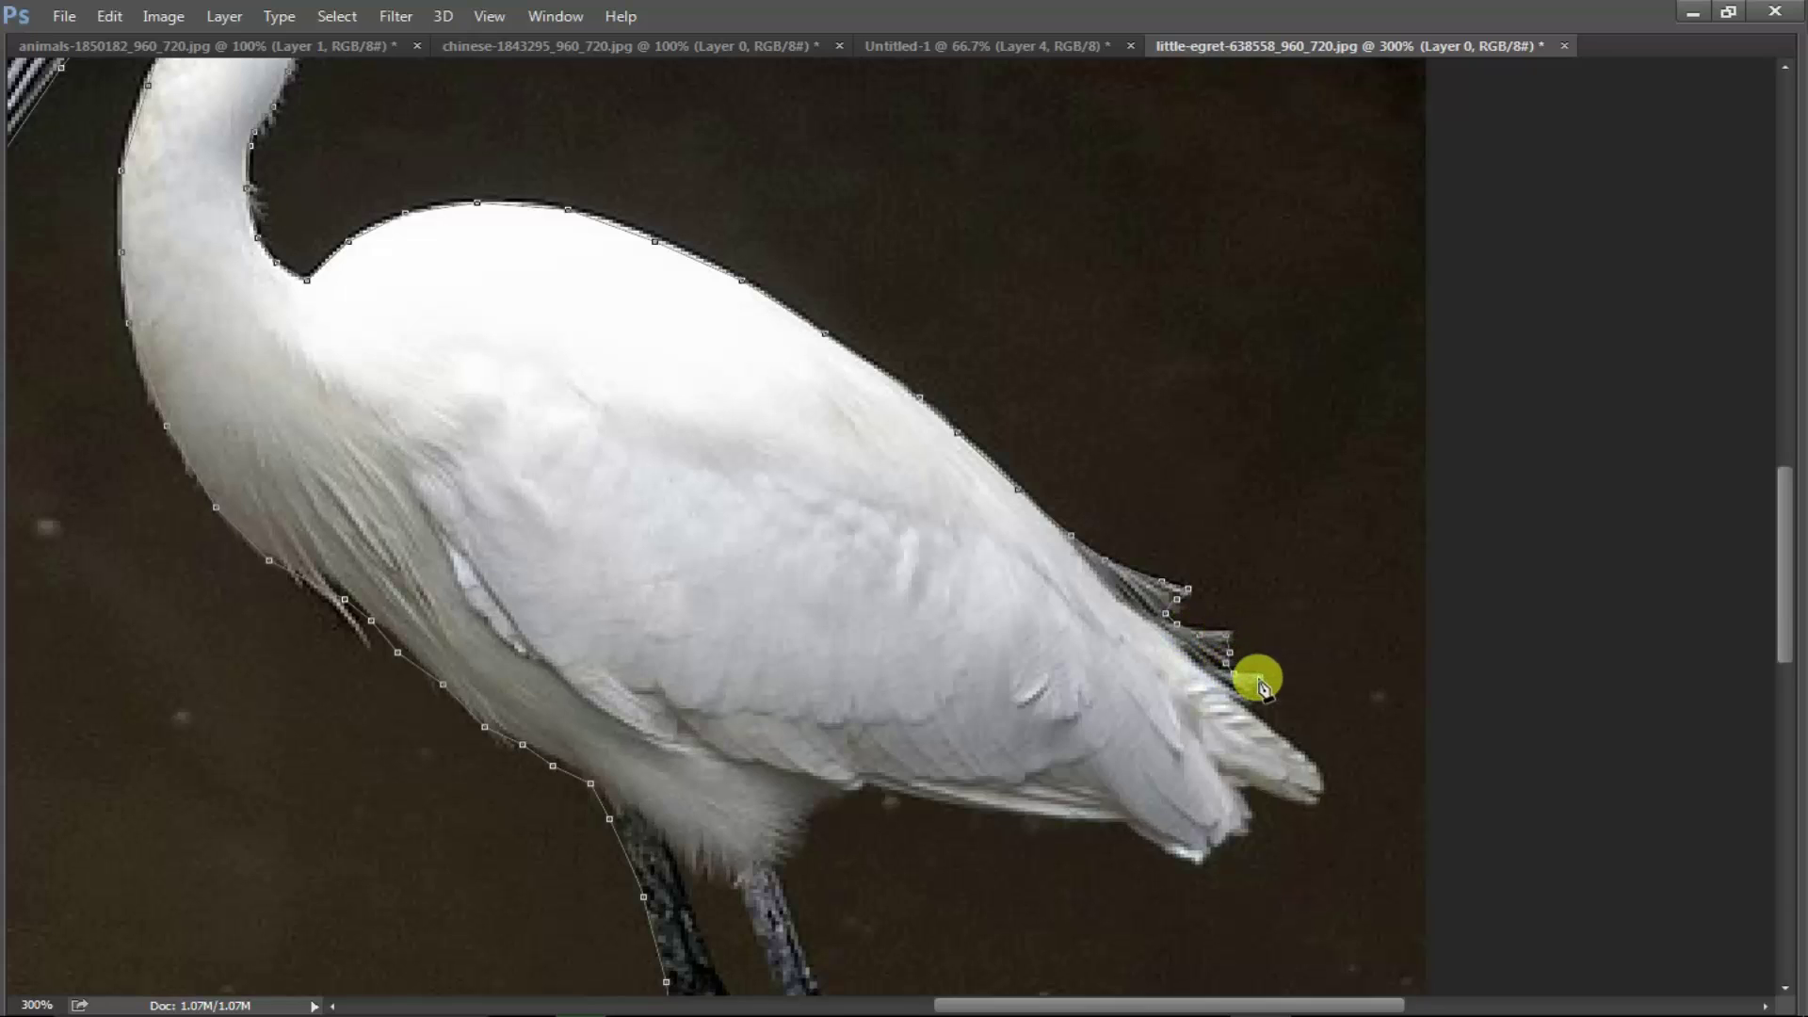
click(1248, 705)
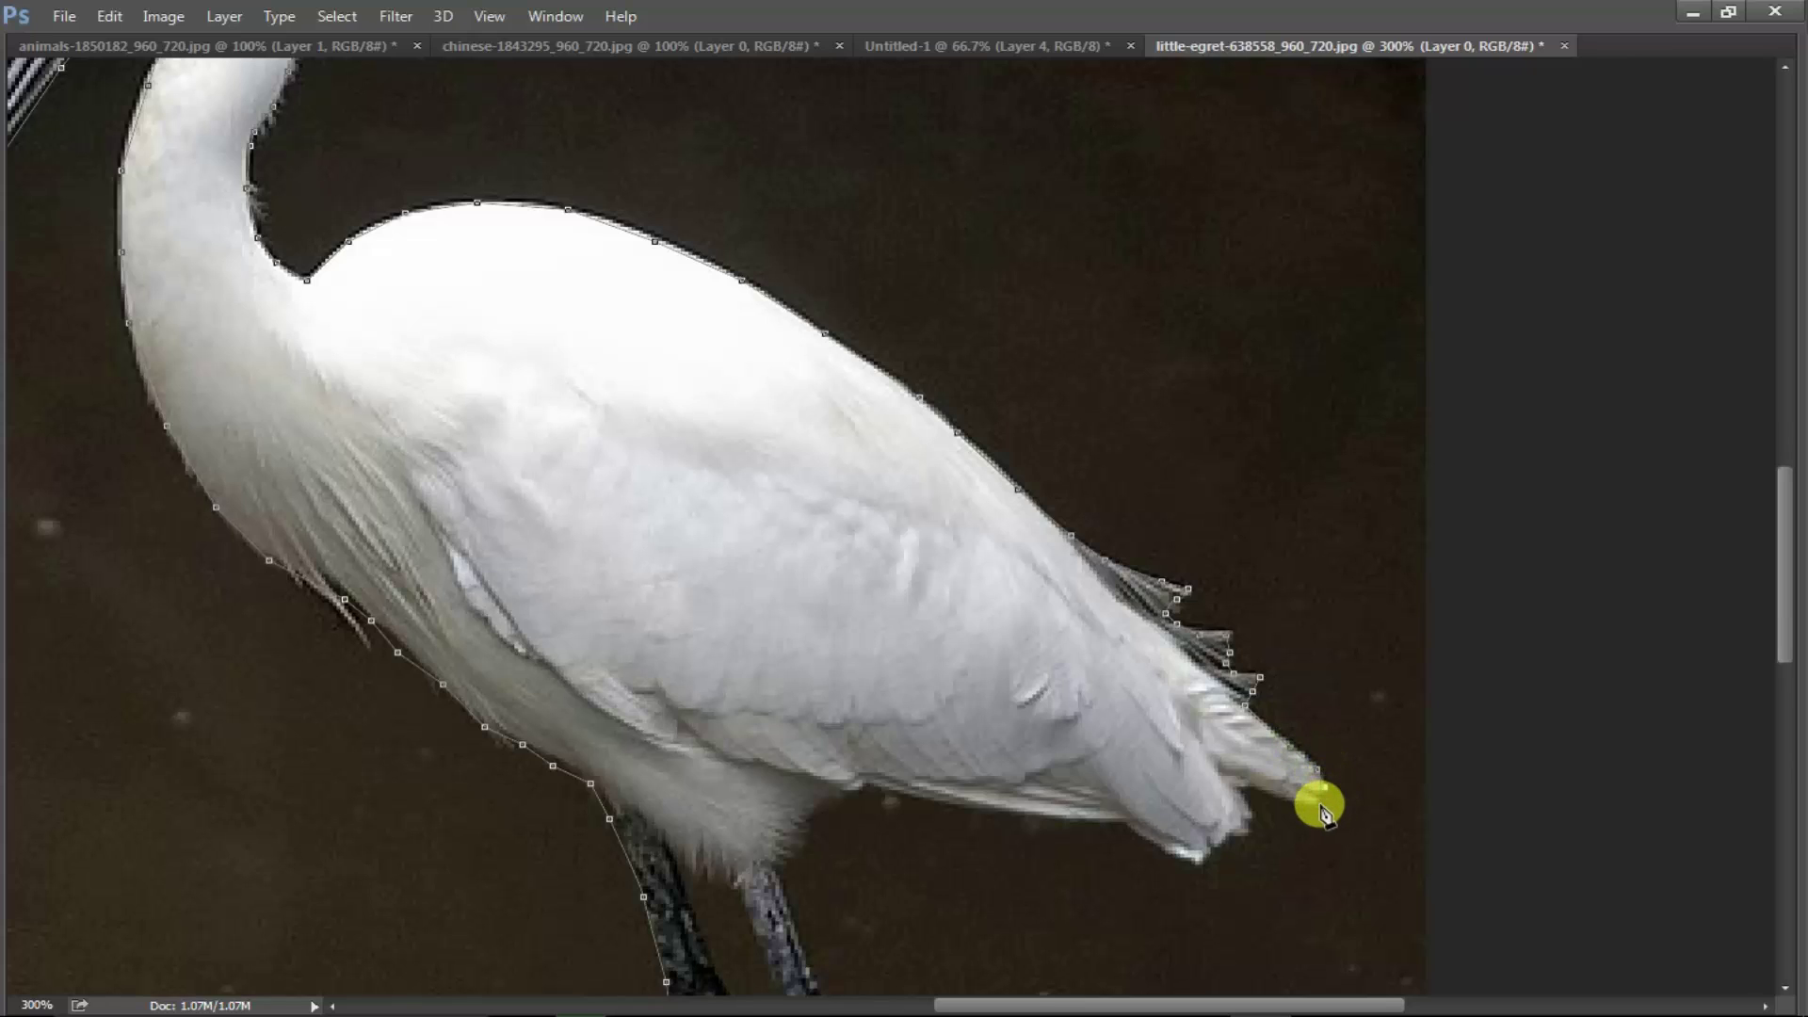
- Trace around the tail end and along its underside to the belly
click(1302, 809)
click(1249, 787)
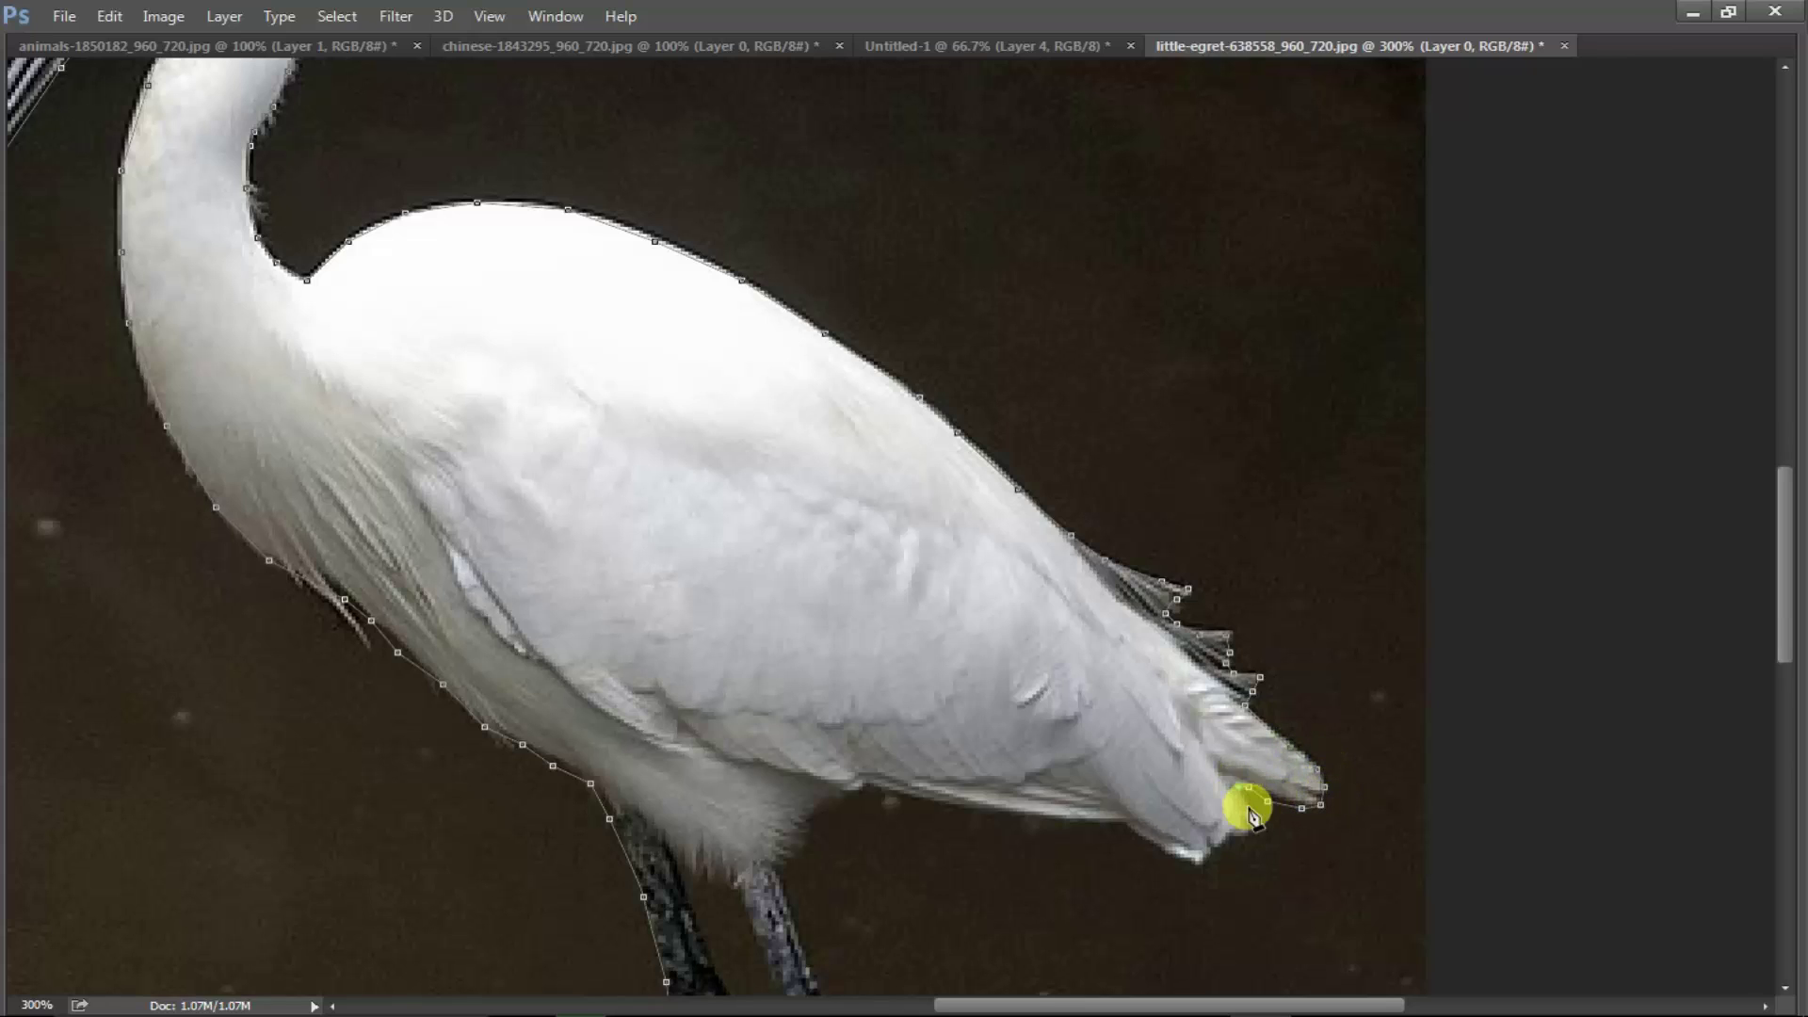
click(1249, 808)
click(1249, 825)
click(1201, 863)
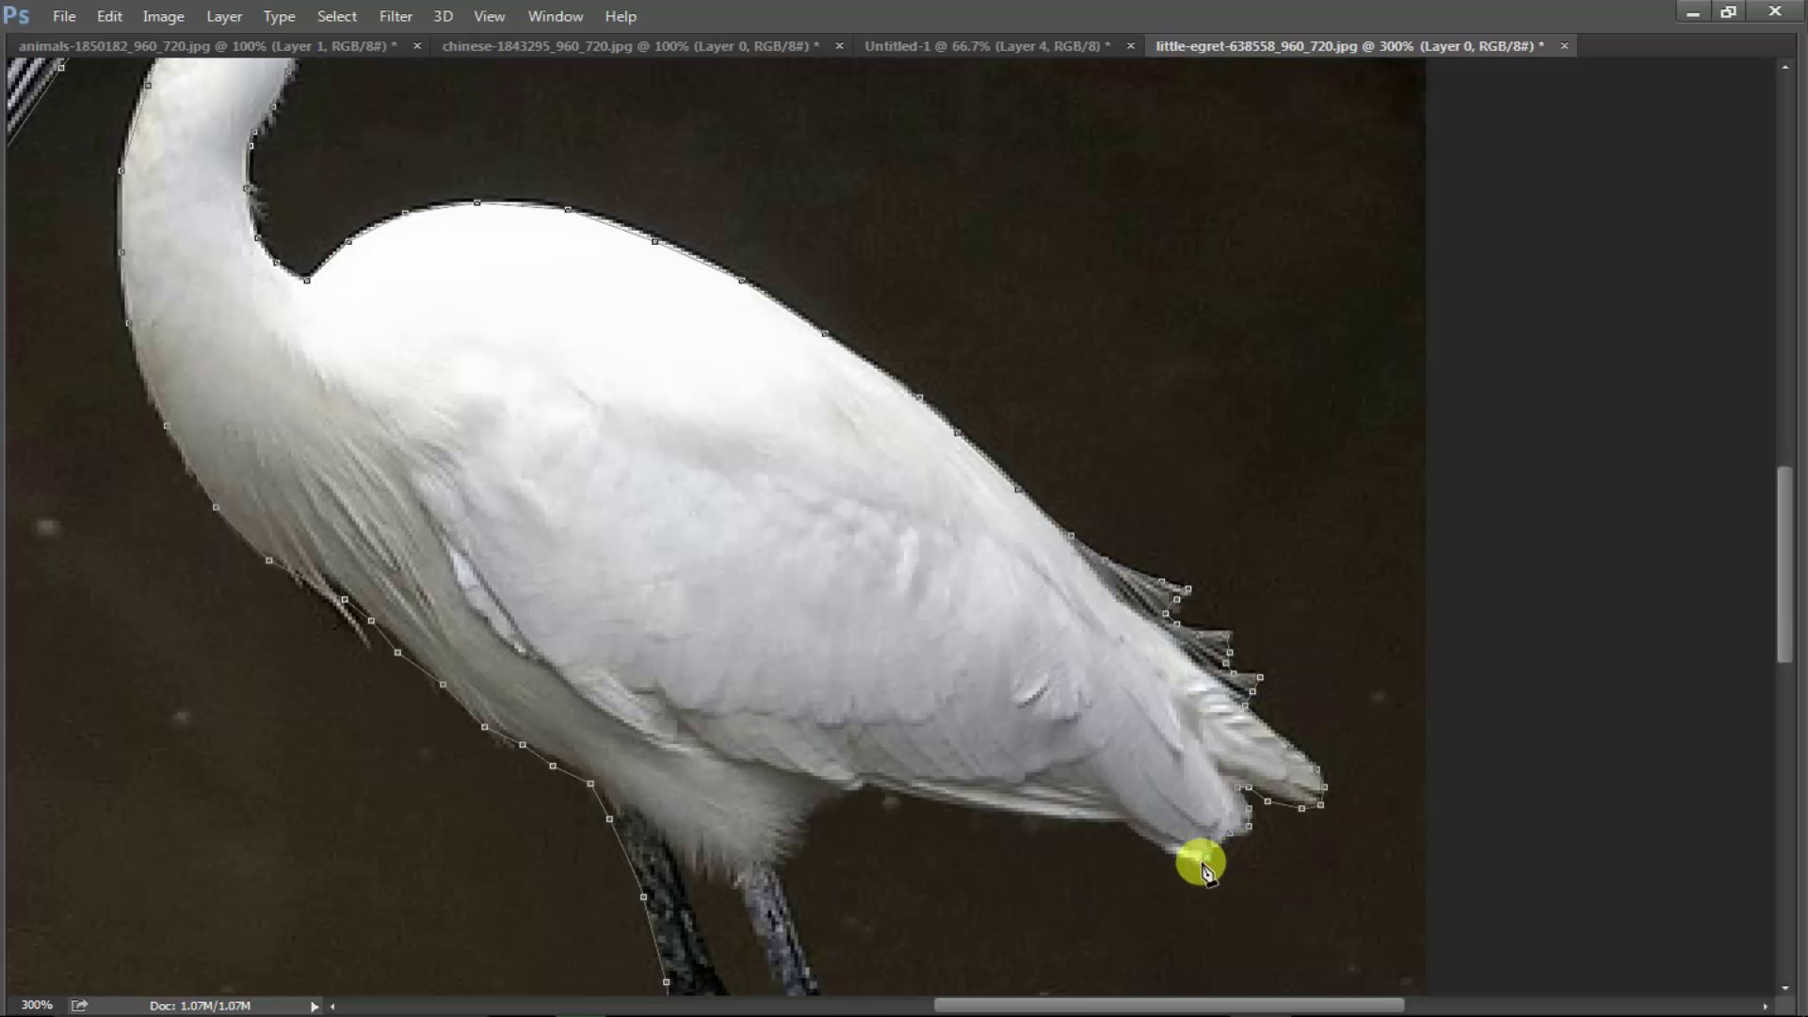
drag(1174, 866, 1157, 857)
click(1147, 840)
click(1130, 829)
click(1116, 818)
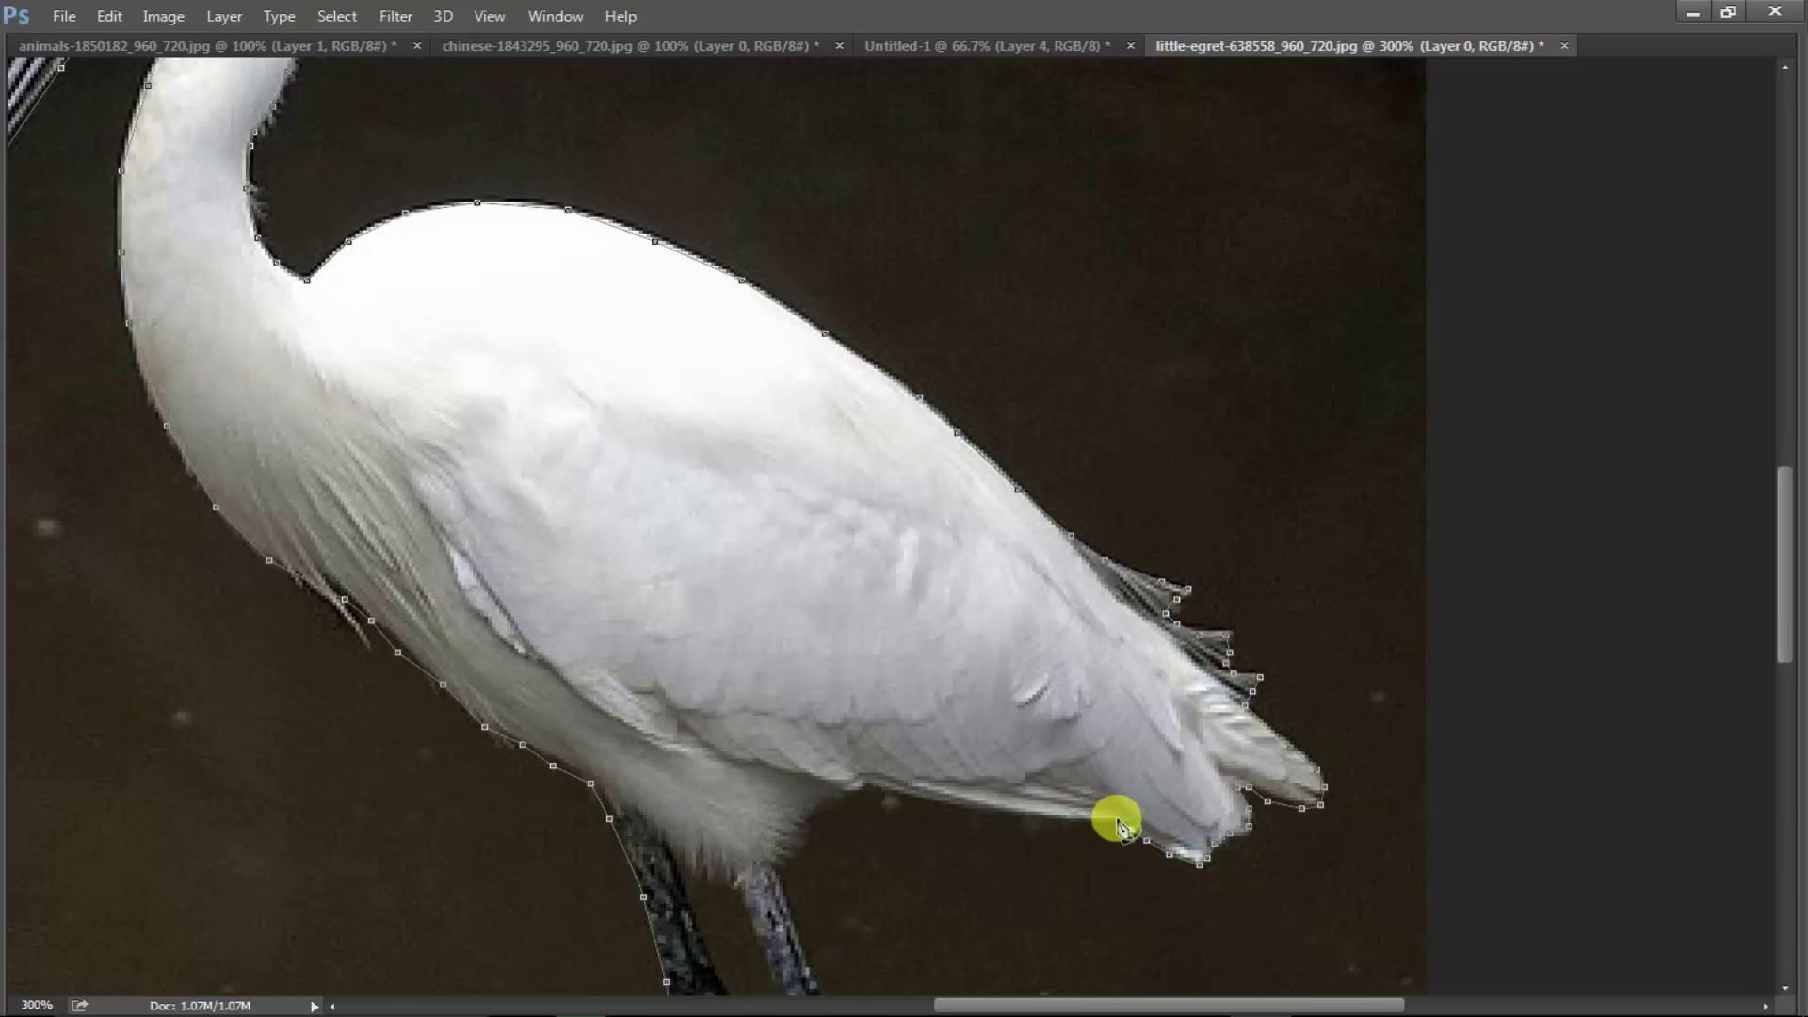
click(1057, 817)
click(943, 802)
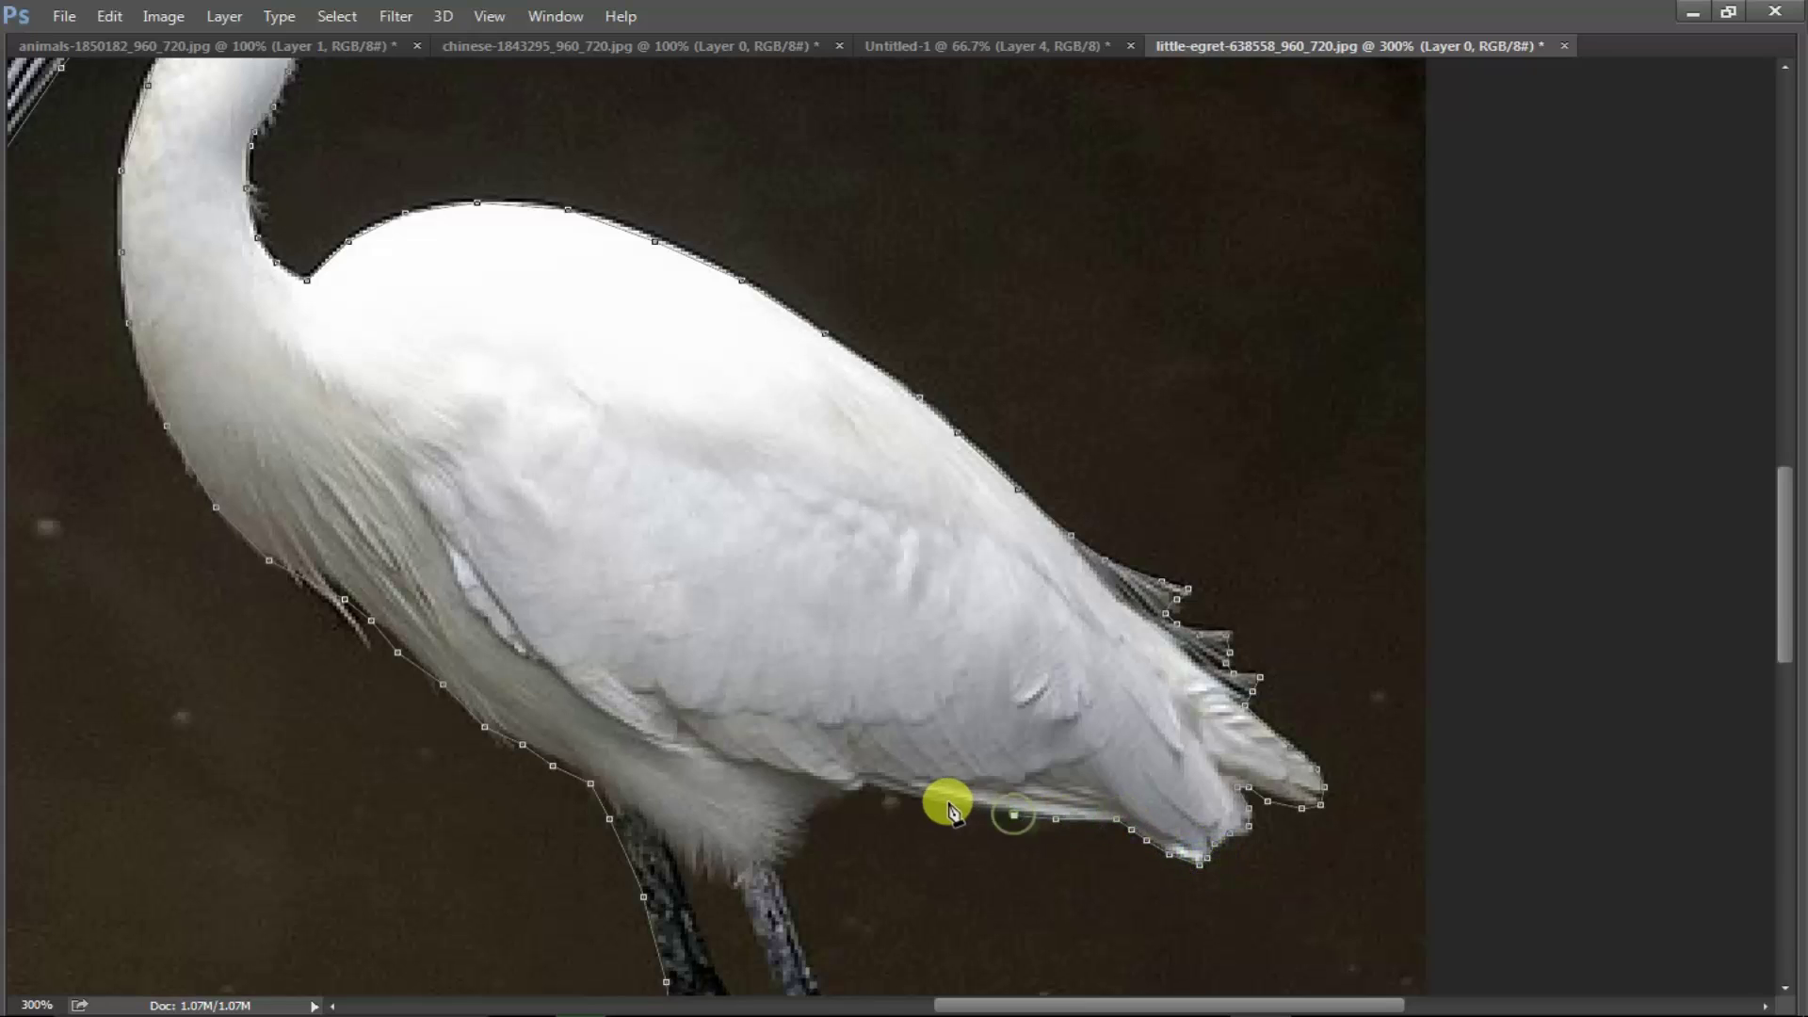
click(893, 790)
- Trace the outline down the edge of the egret's leg, fixing a misplaced point
mouse_move(841, 791)
mouse_down()
mouse_move(918, 614)
mouse_move(880, 626)
mouse_move(856, 662)
mouse_move(905, 820)
mouse_move(831, 509)
mouse_move(881, 565)
mouse_move(886, 606)
mouse_up()
drag(871, 692, 890, 463)
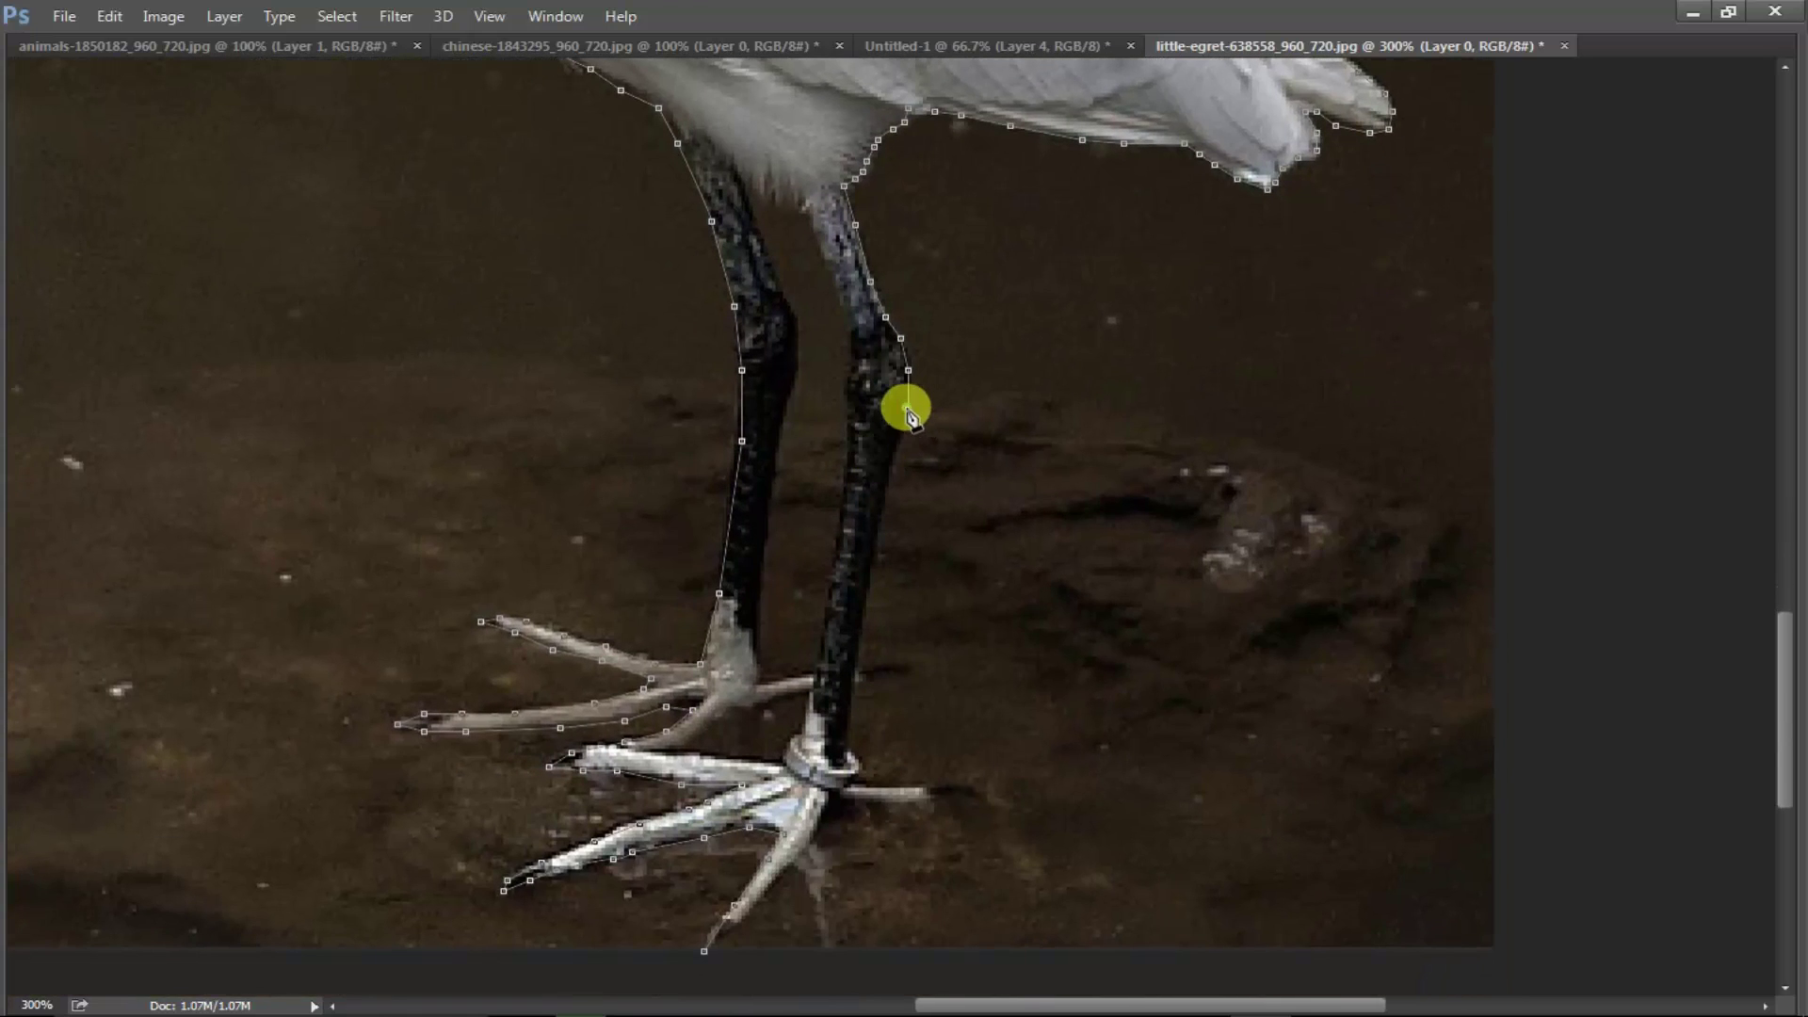
click(908, 409)
click(893, 476)
click(881, 536)
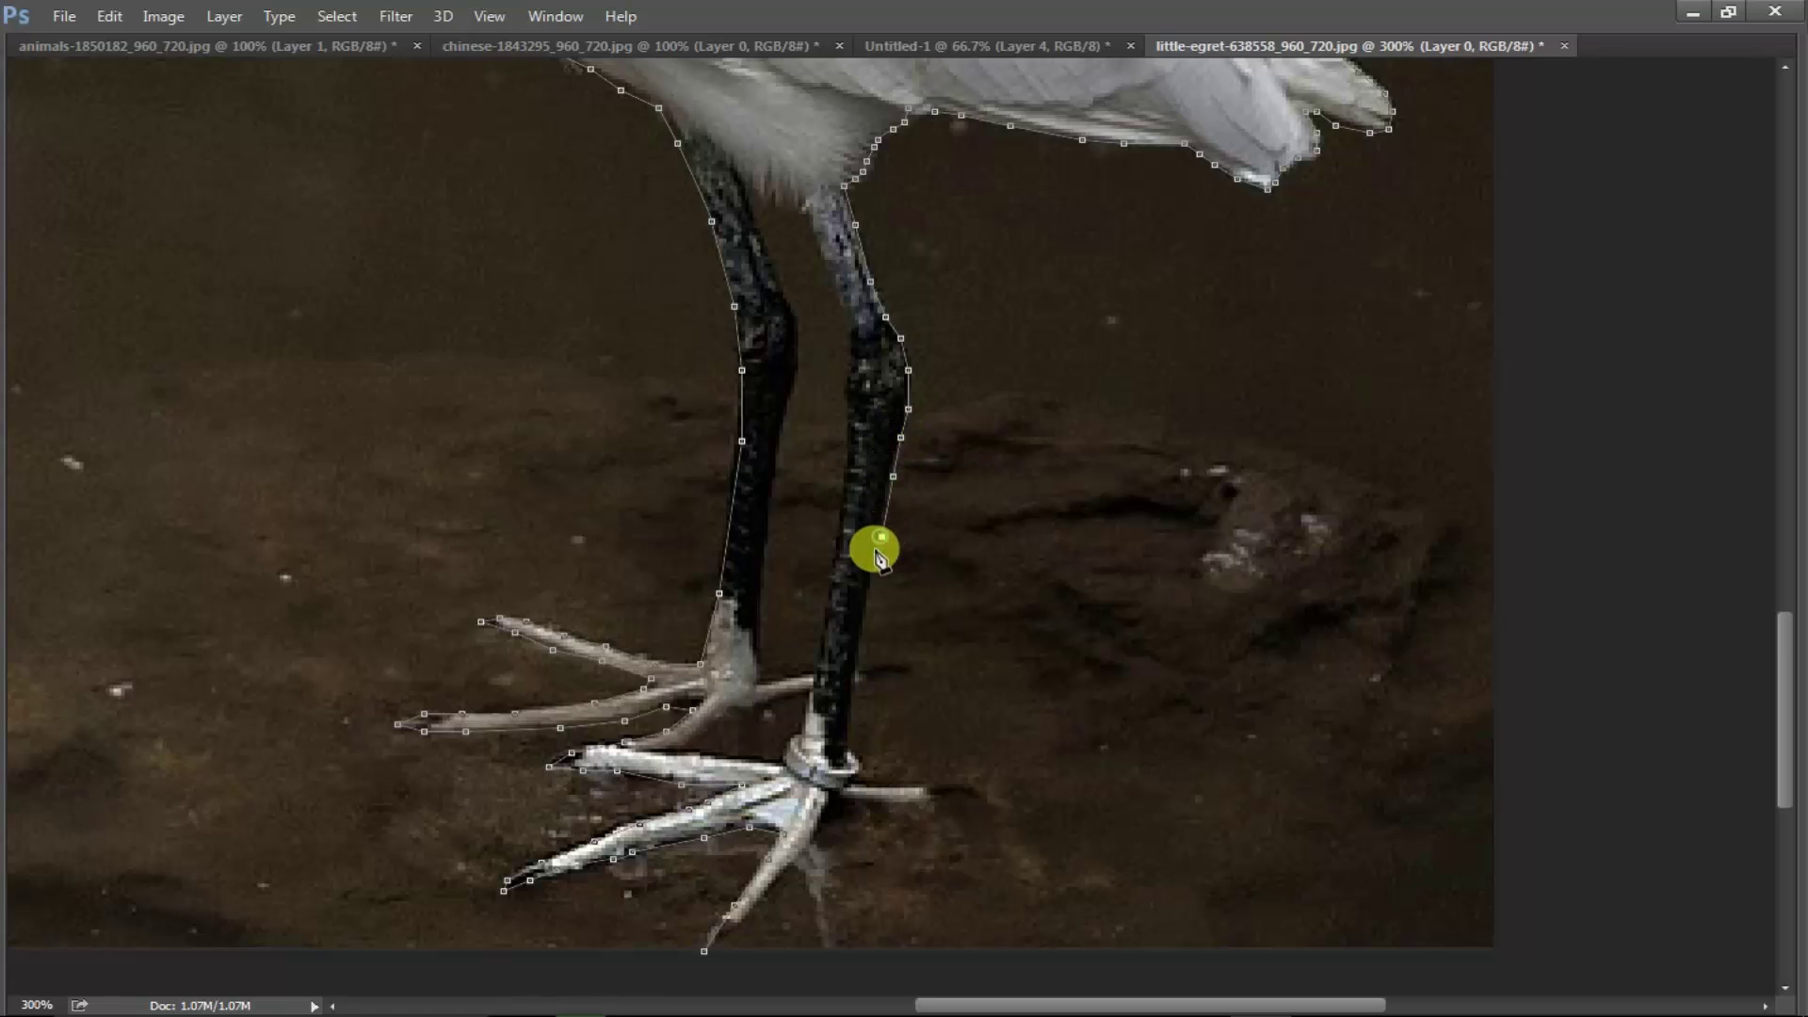
key(ctrl+z)
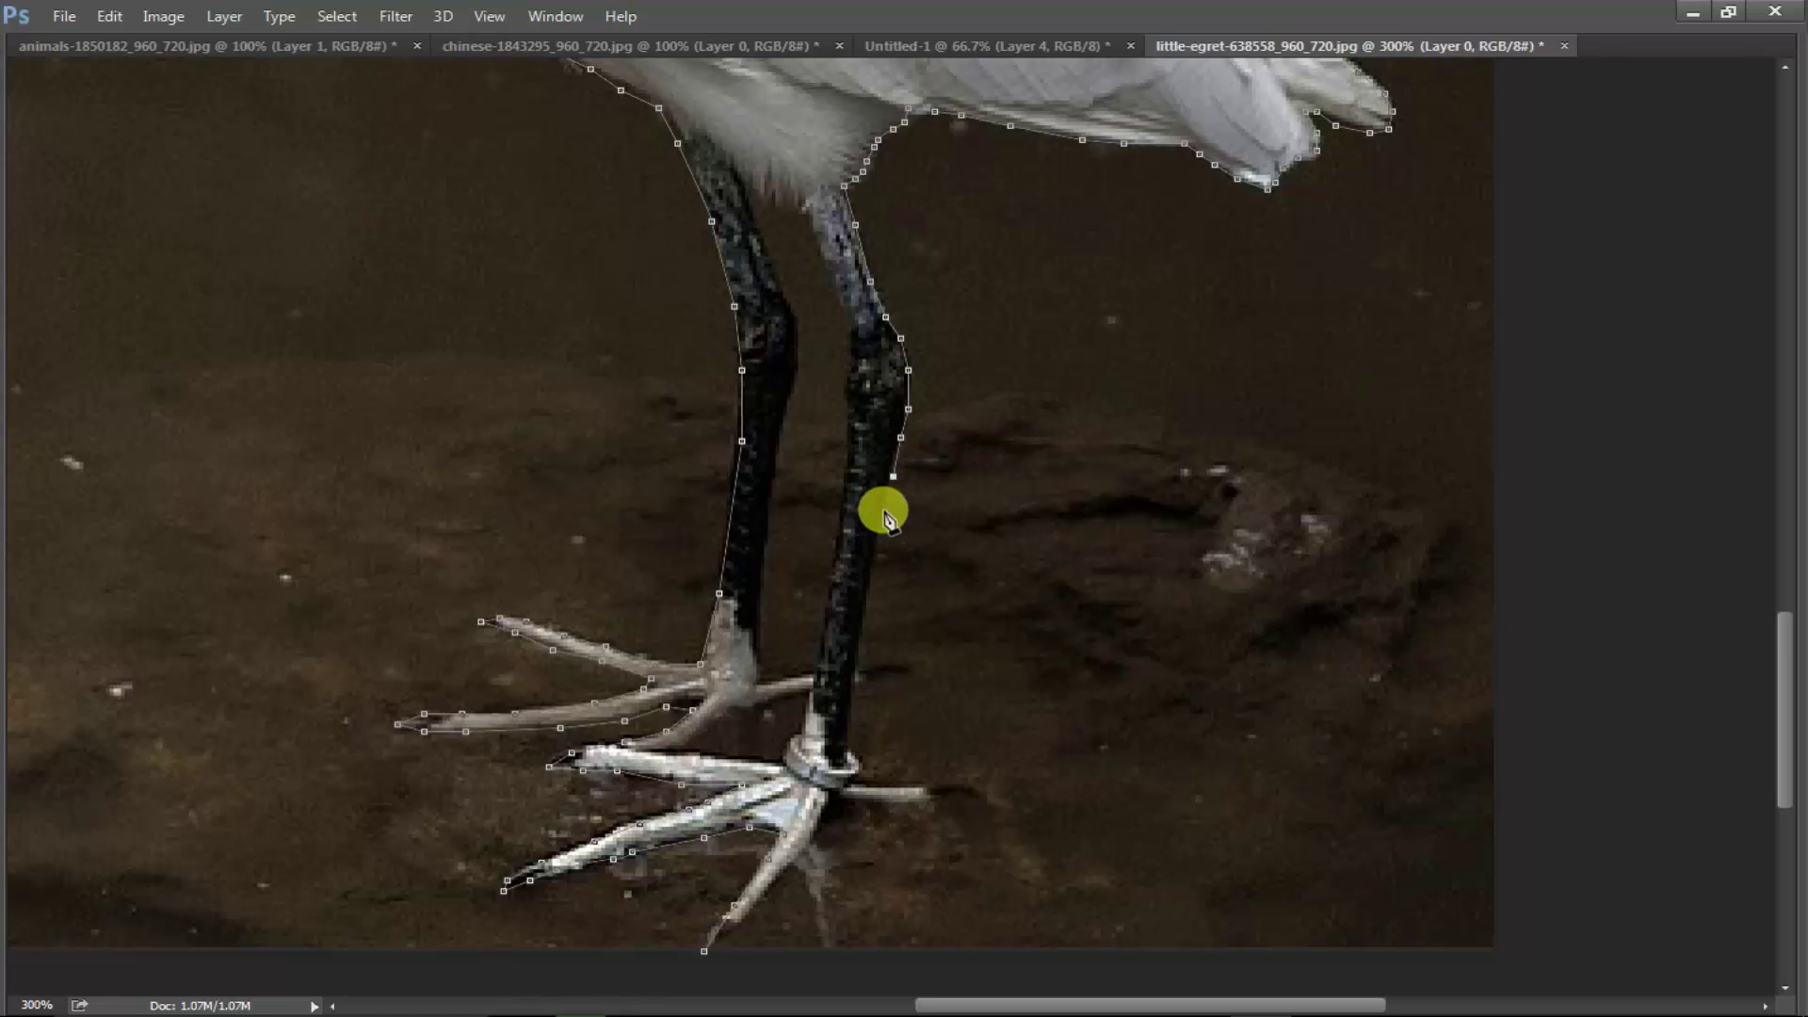
click(885, 511)
click(871, 579)
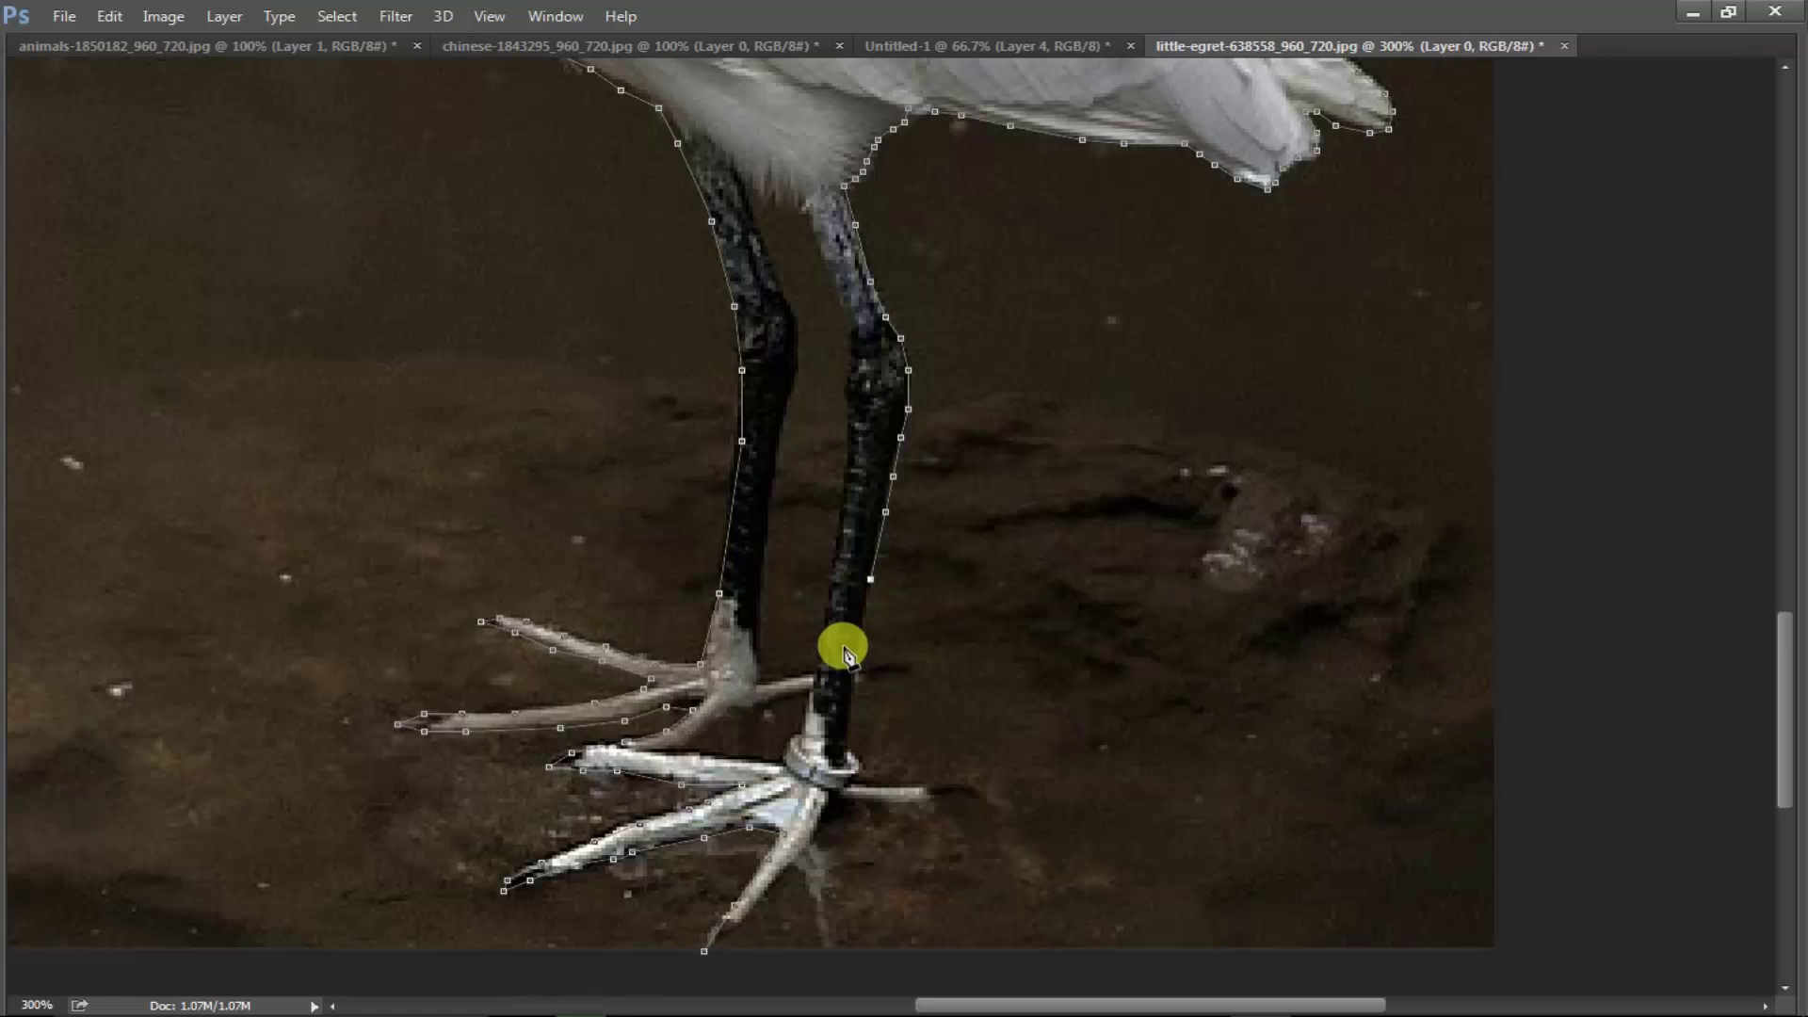
- Finish the outline around the ankle, foot and lower toe to the toe tip
click(848, 692)
click(848, 745)
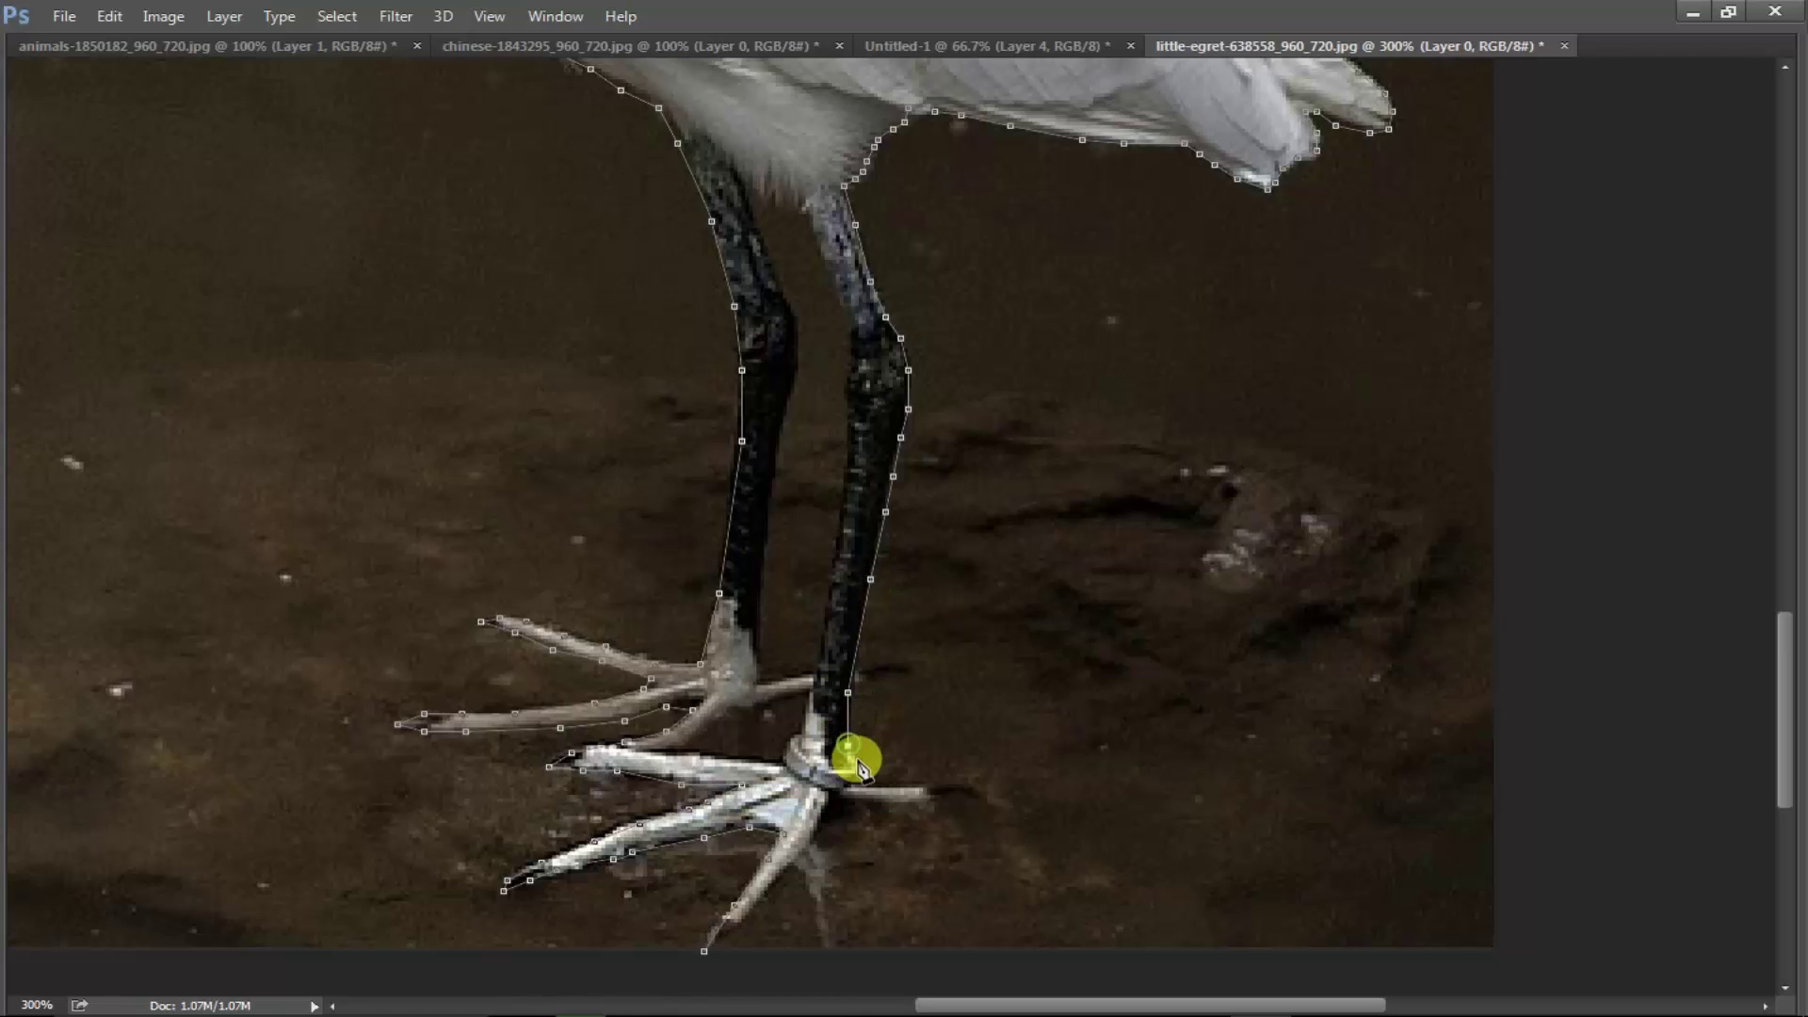
drag(855, 782, 922, 791)
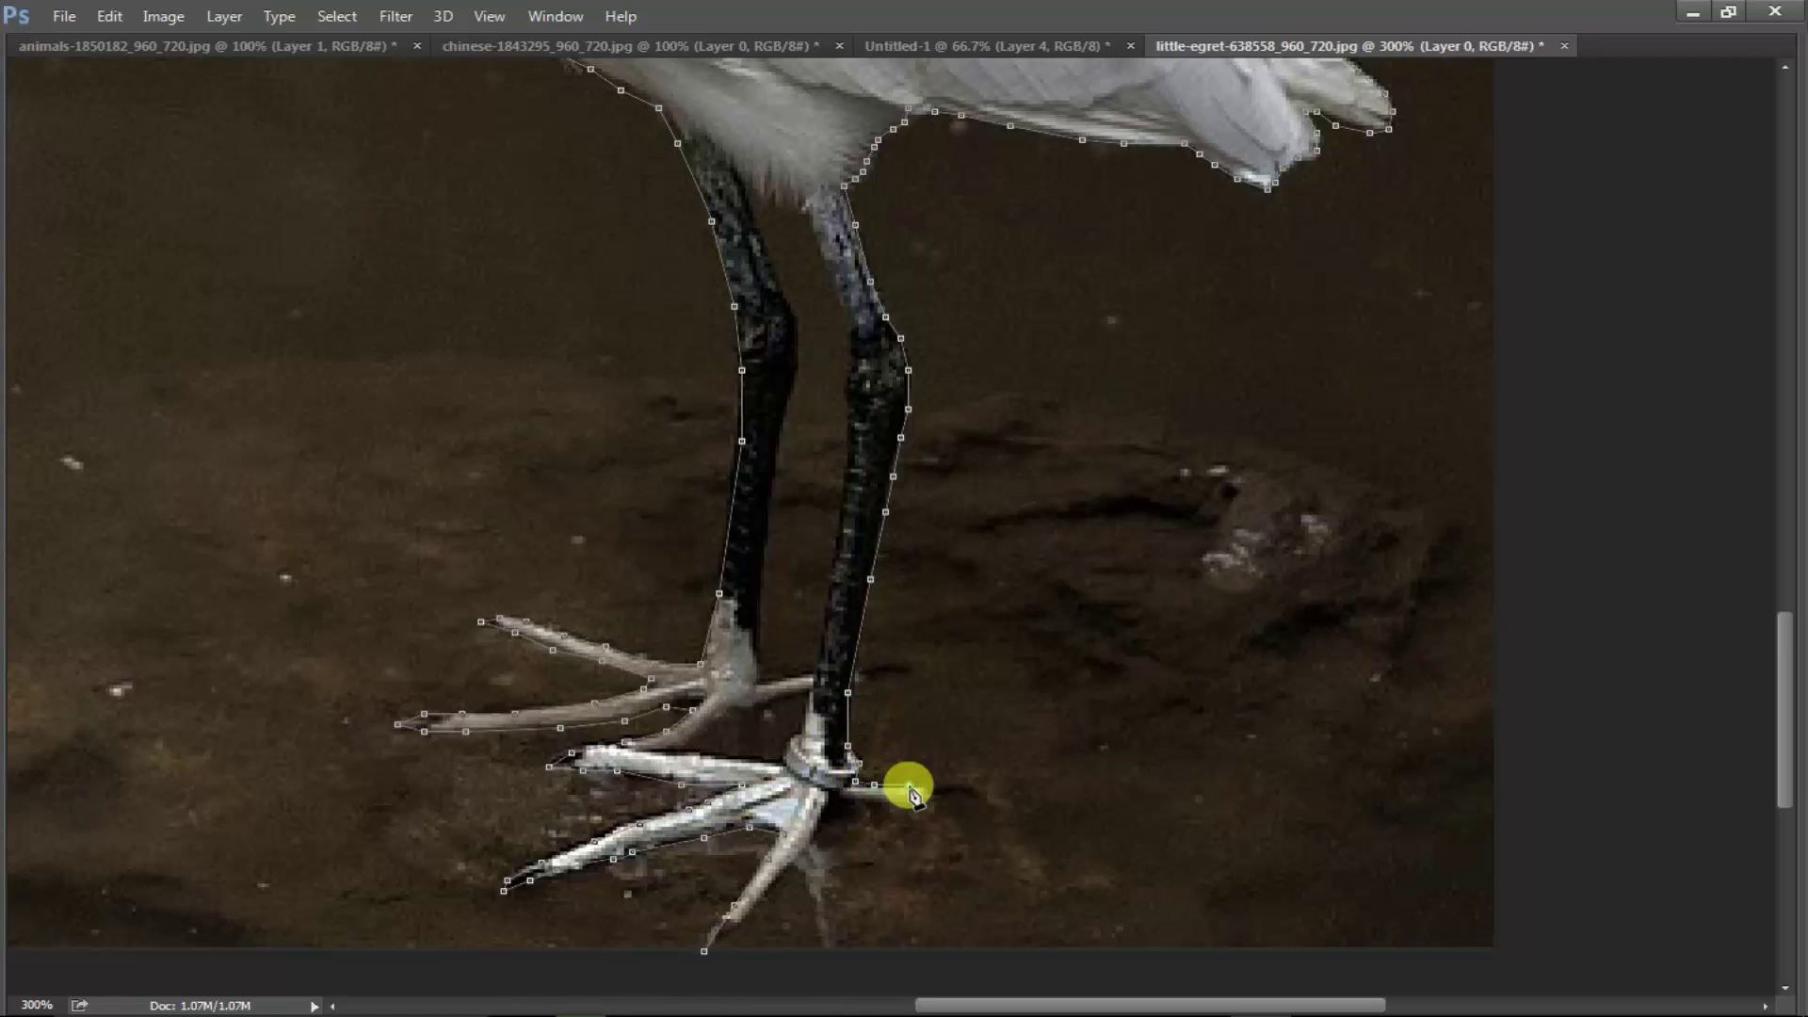
click(847, 799)
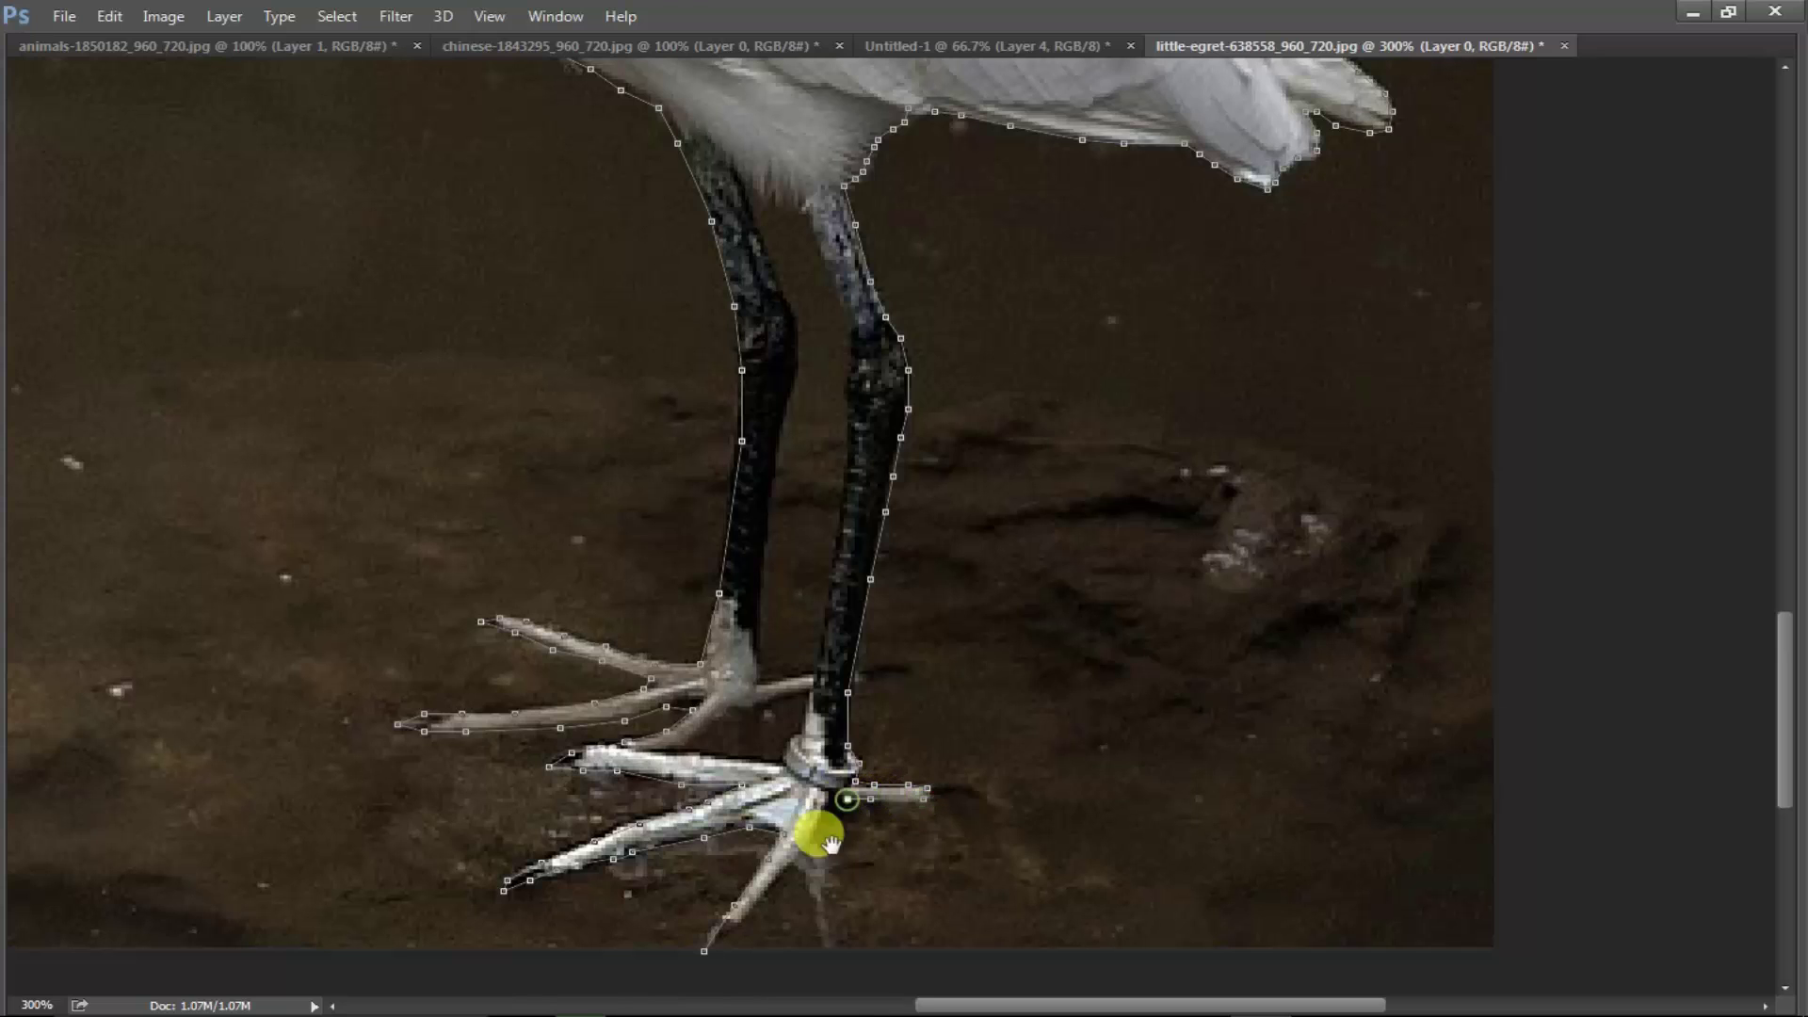
drag(829, 829, 871, 654)
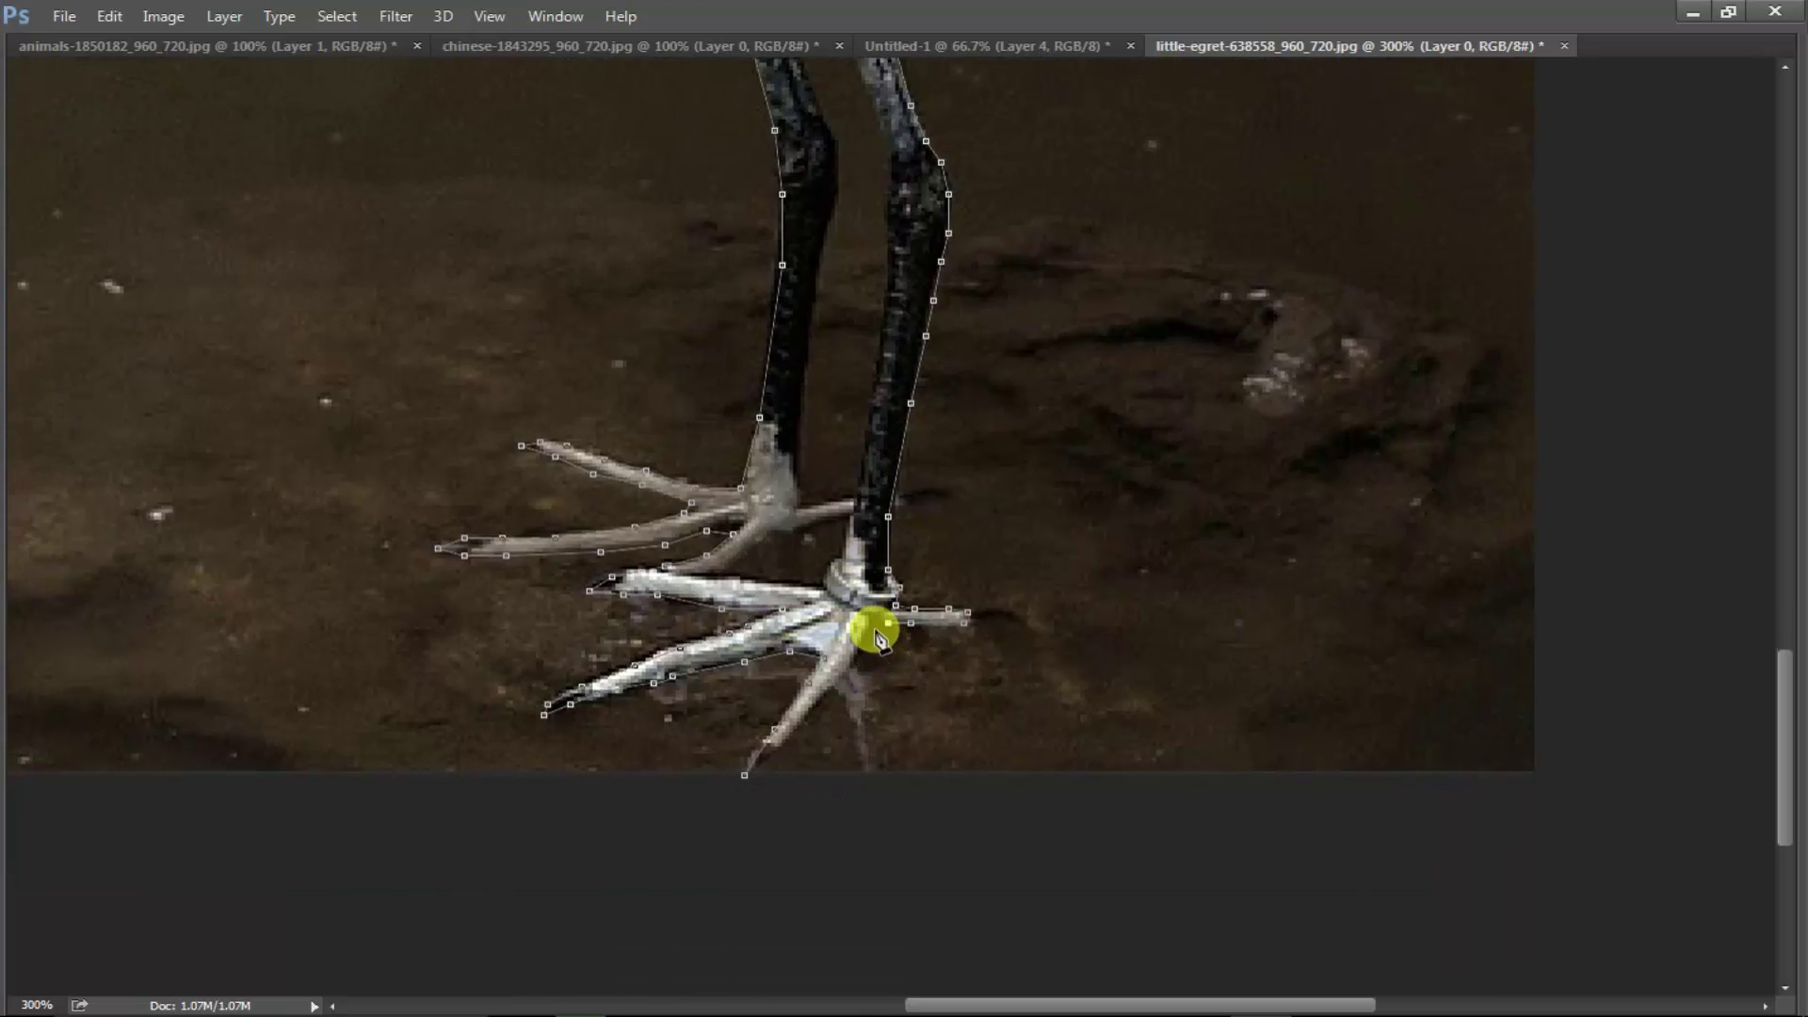
click(873, 626)
click(839, 687)
click(806, 726)
click(745, 774)
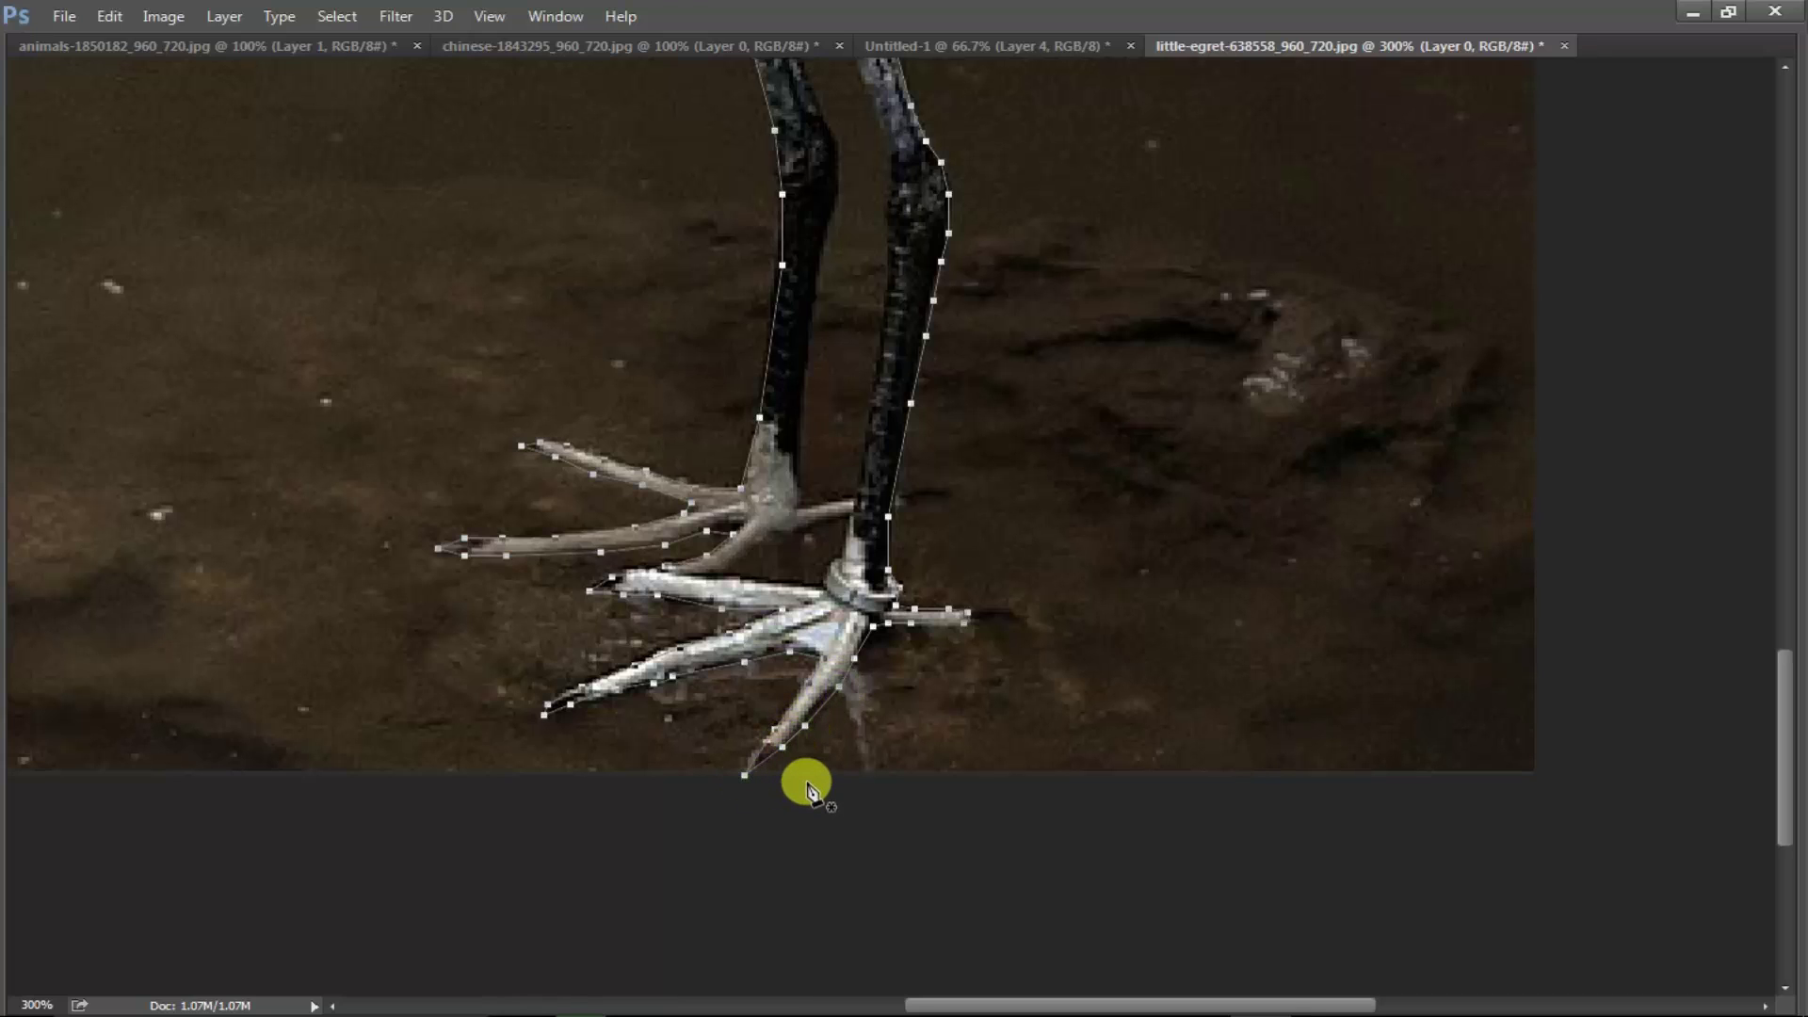
- Load the outline as a feathered selection, copy the egret to Layer 1, and hide Layer 0
key(ctrl+0)
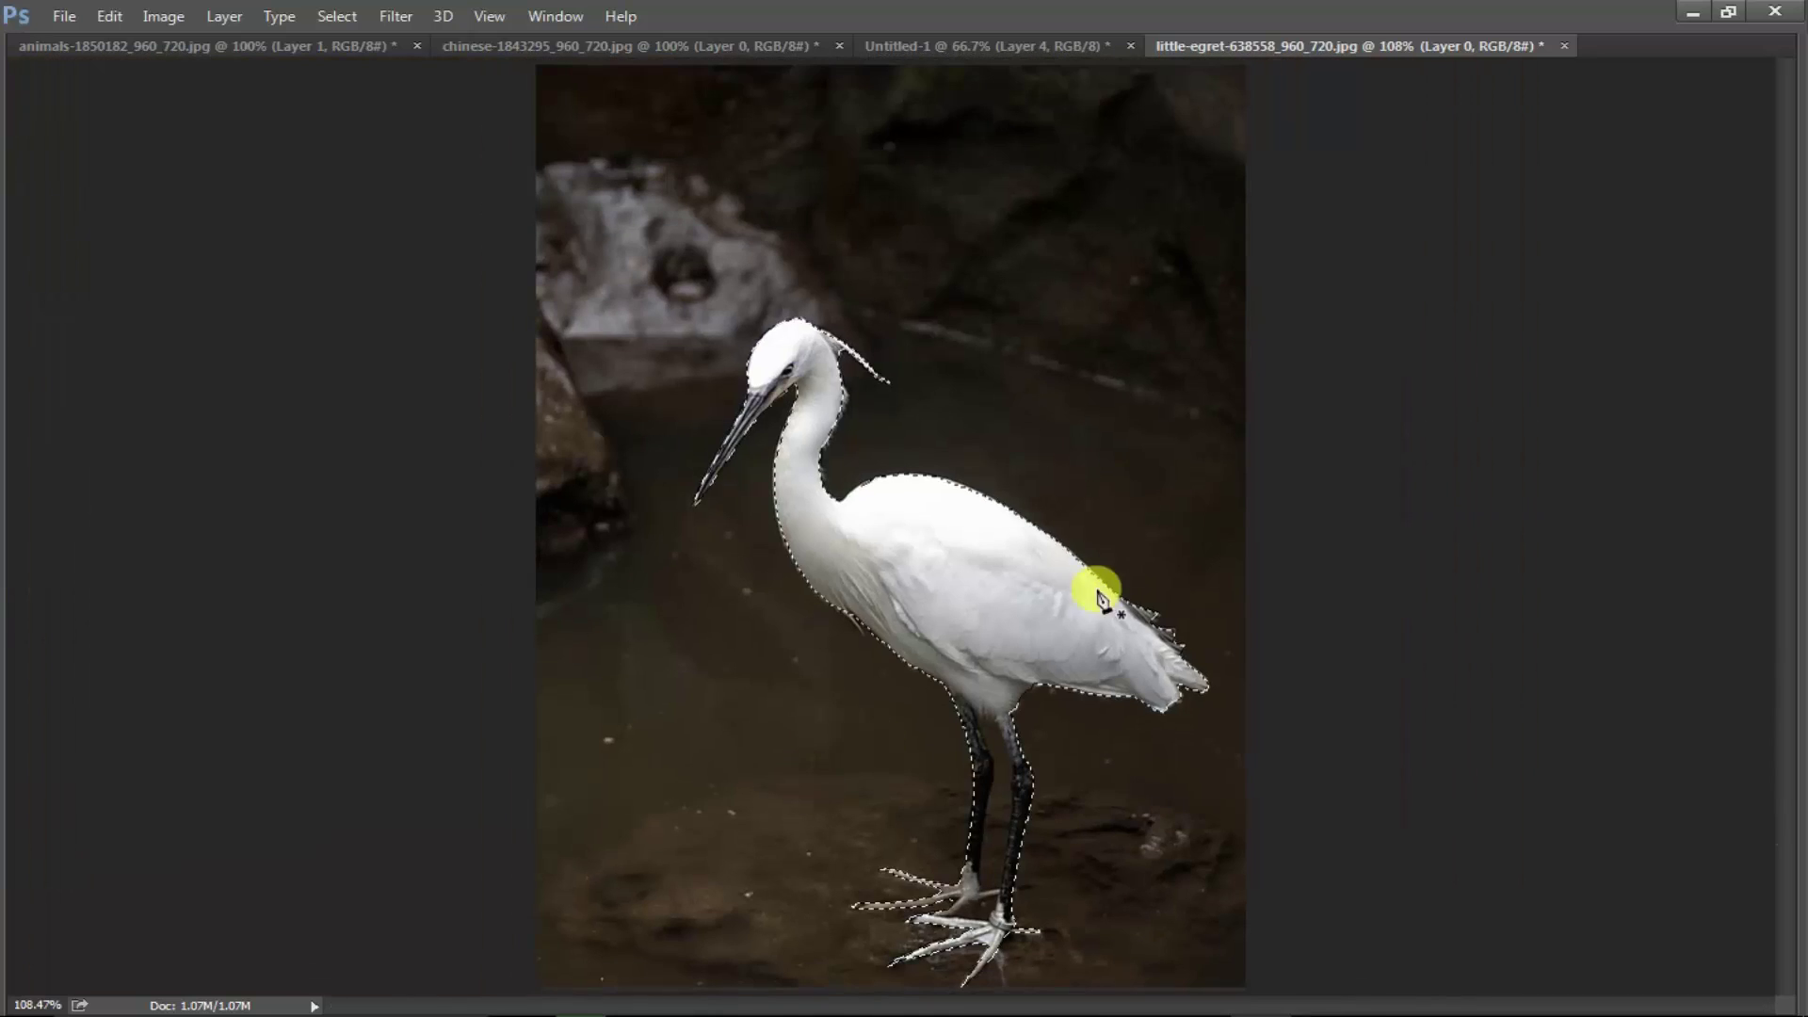
key(Tab)
key(ctrl+Return)
key(l)
right_click(885, 603)
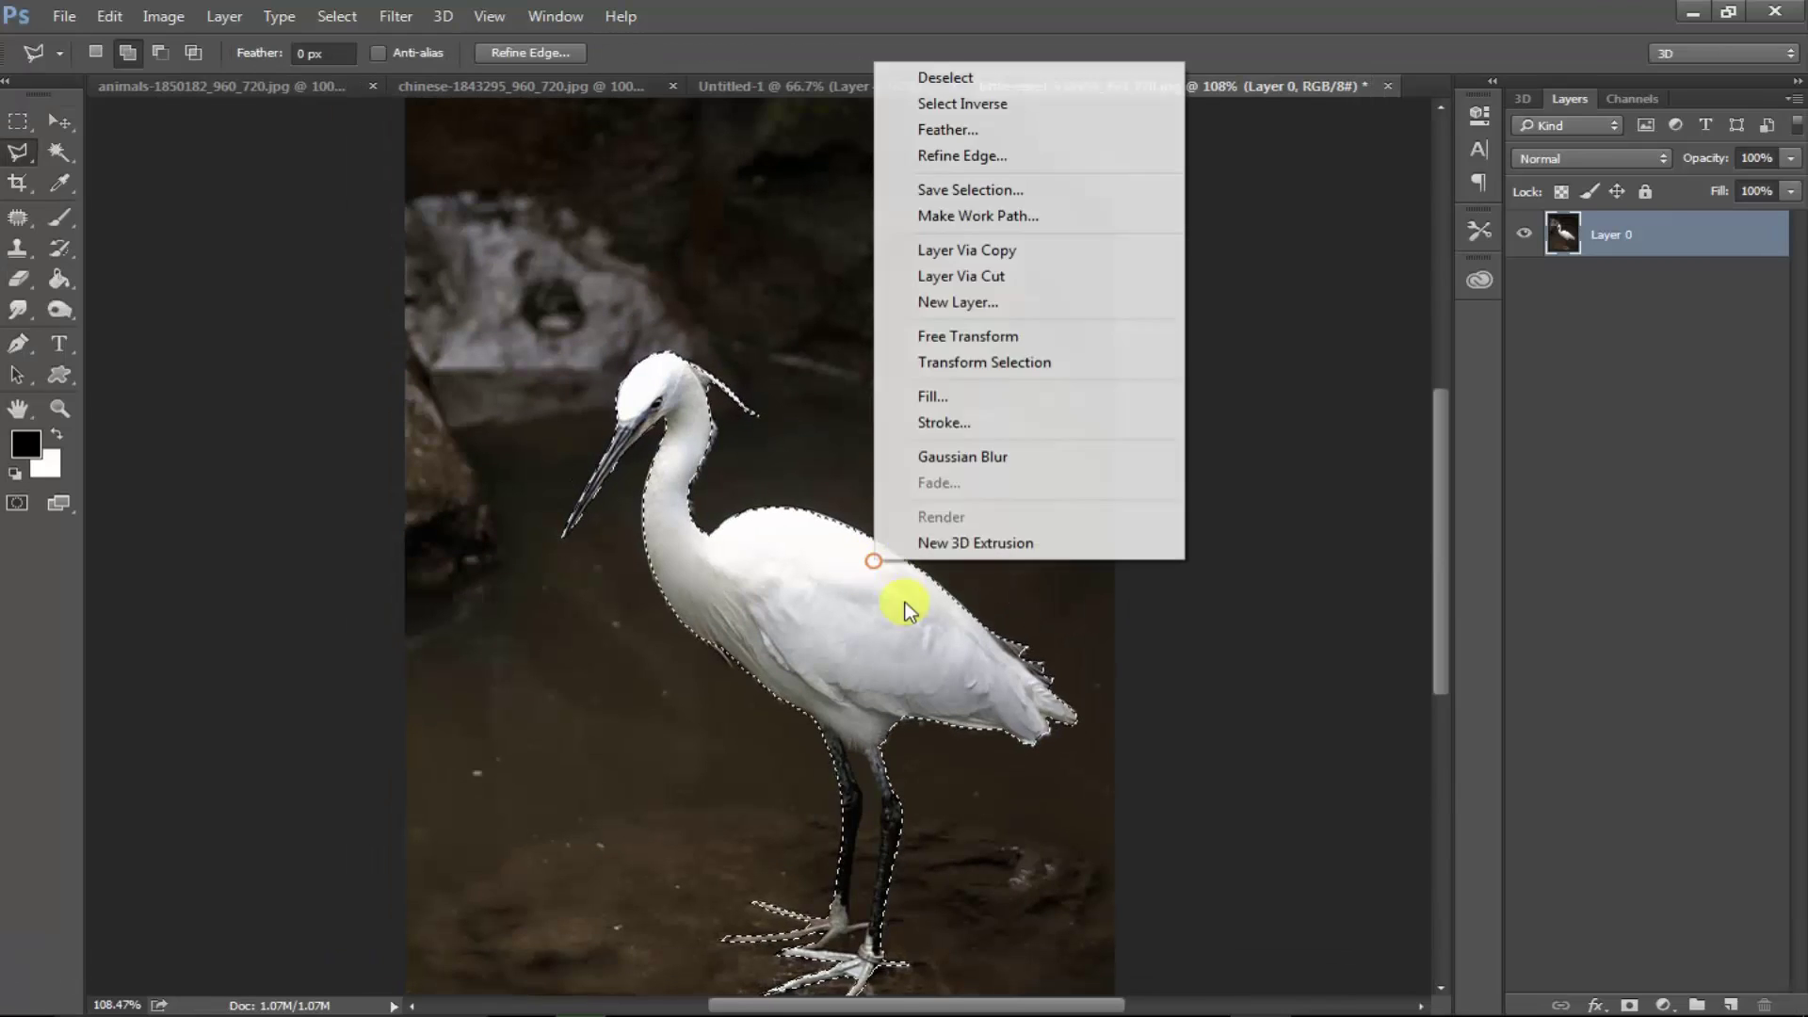
click(970, 130)
key(Return)
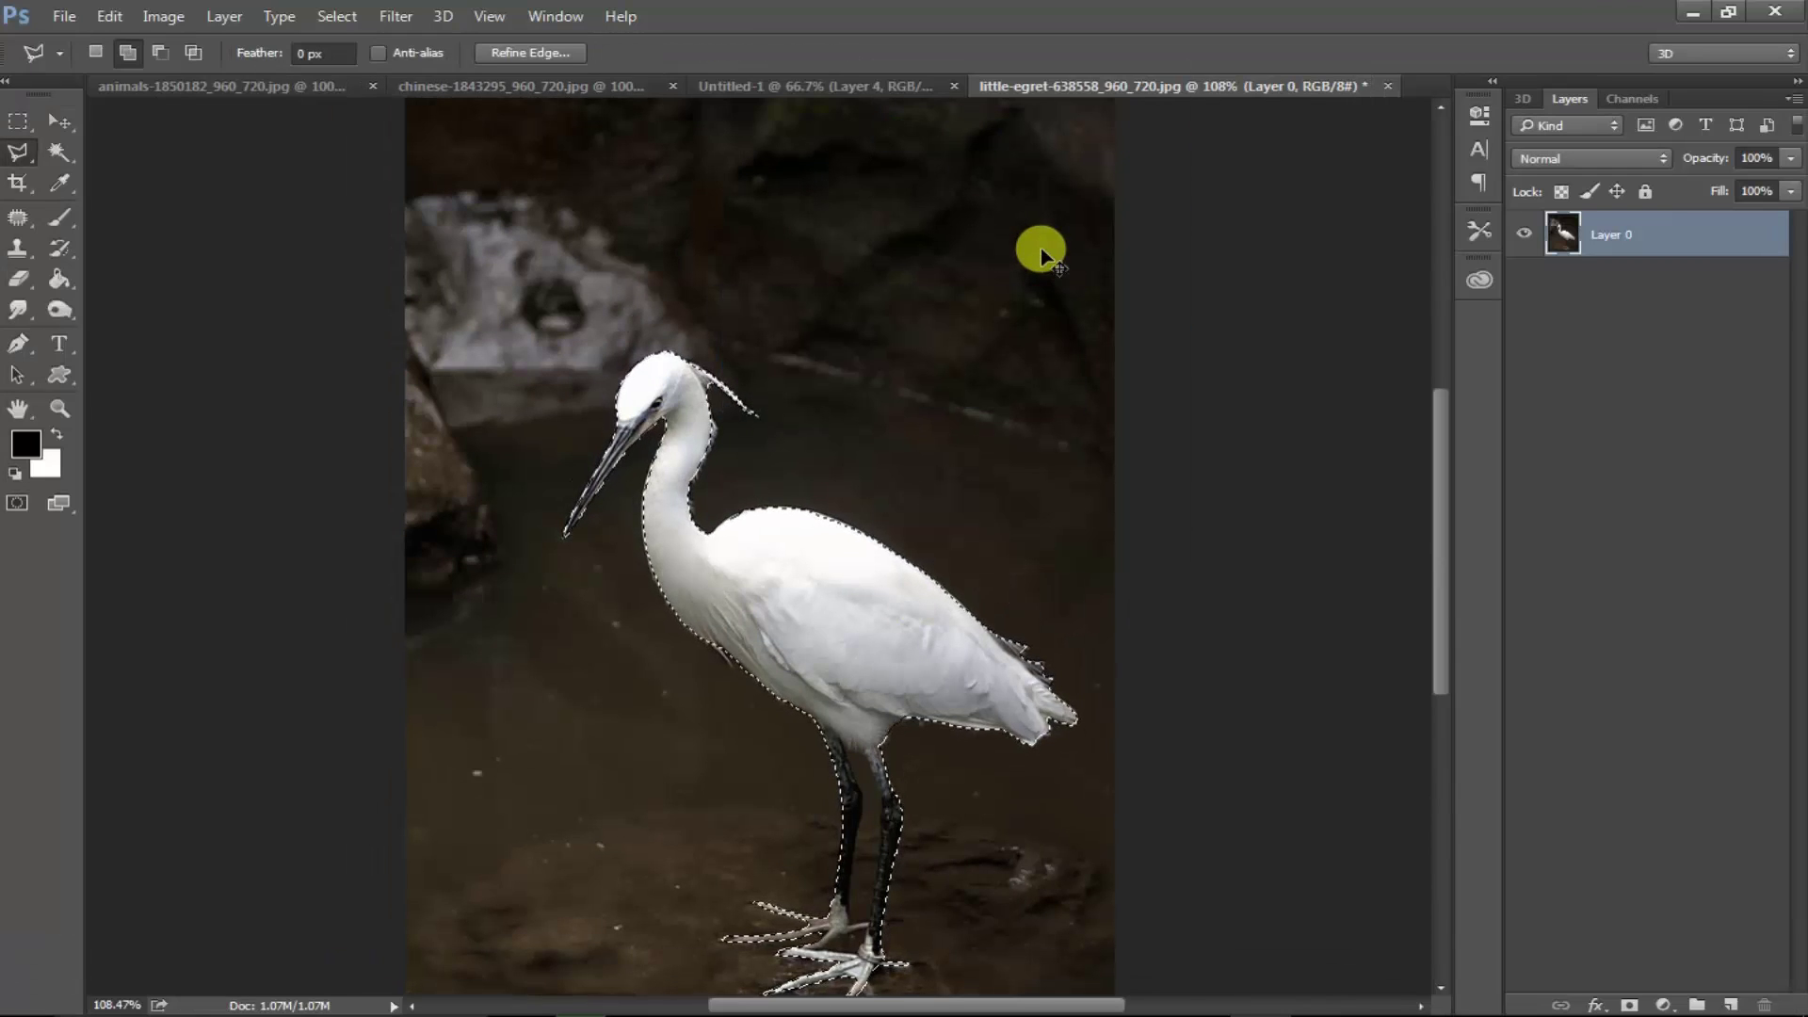
key(ctrl+j)
click(1524, 280)
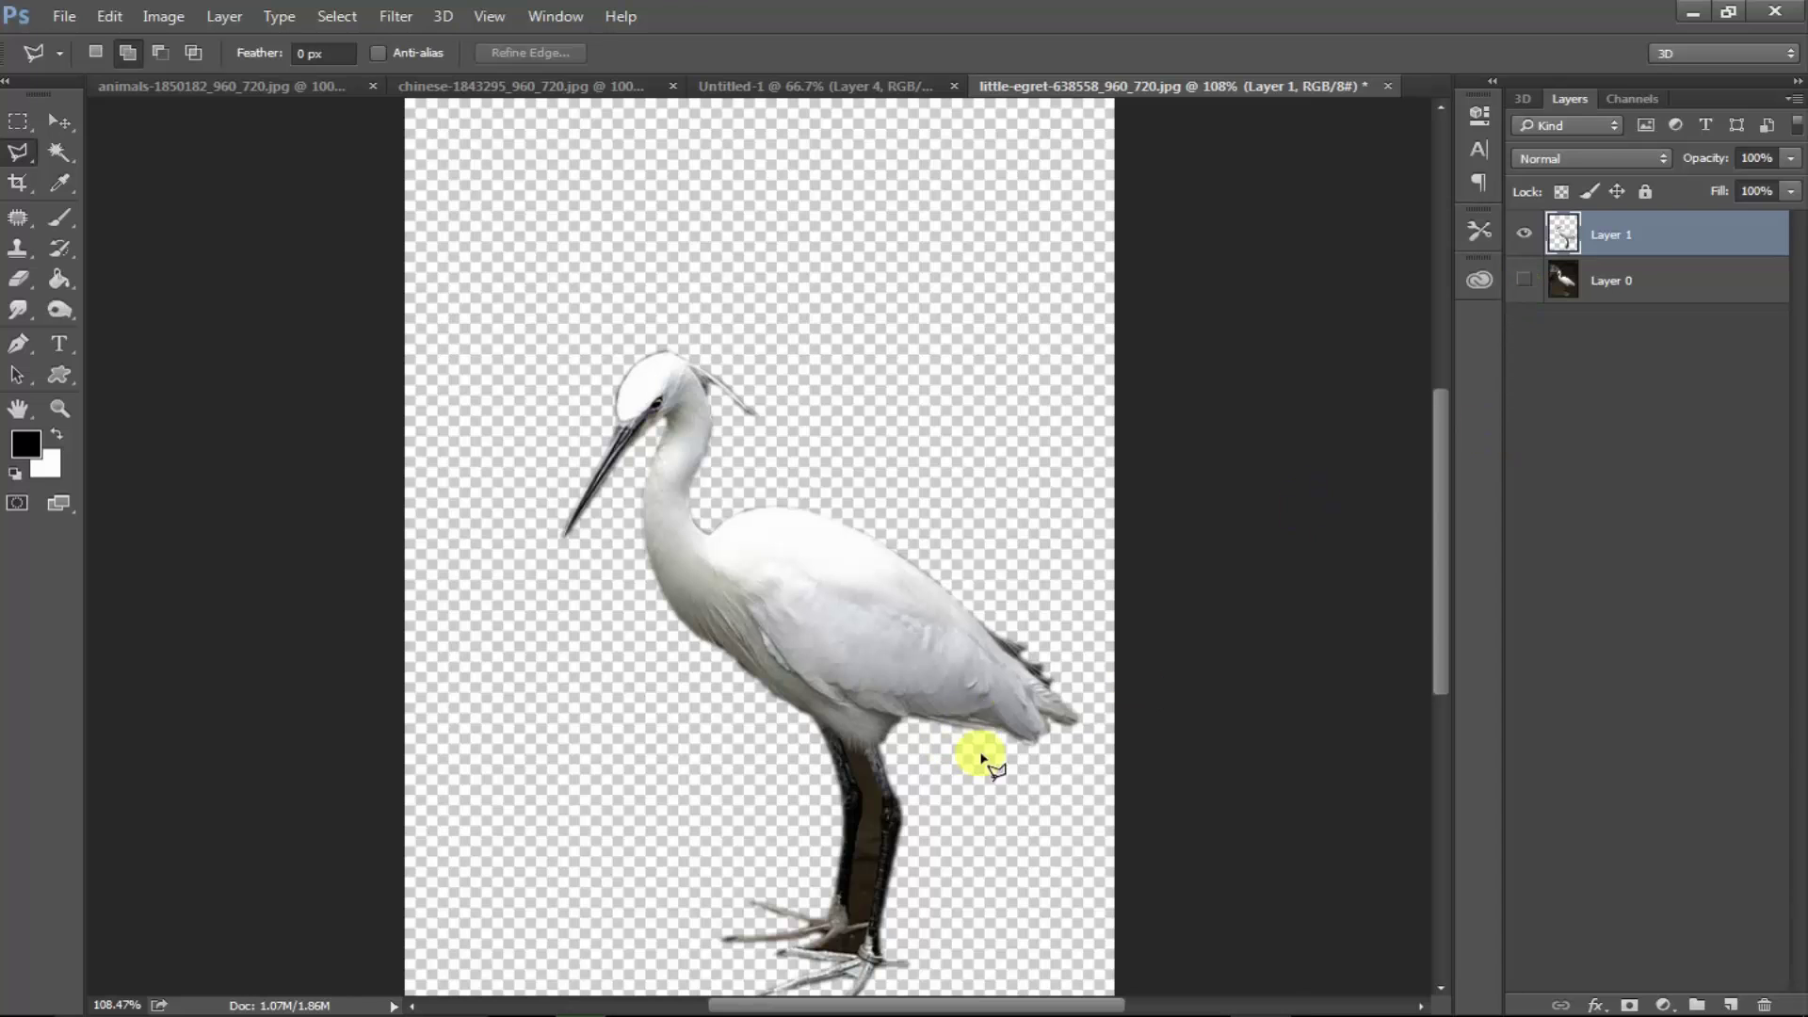
- Zoom in on the foot and outline the leftover background patch near the toe
key(p)
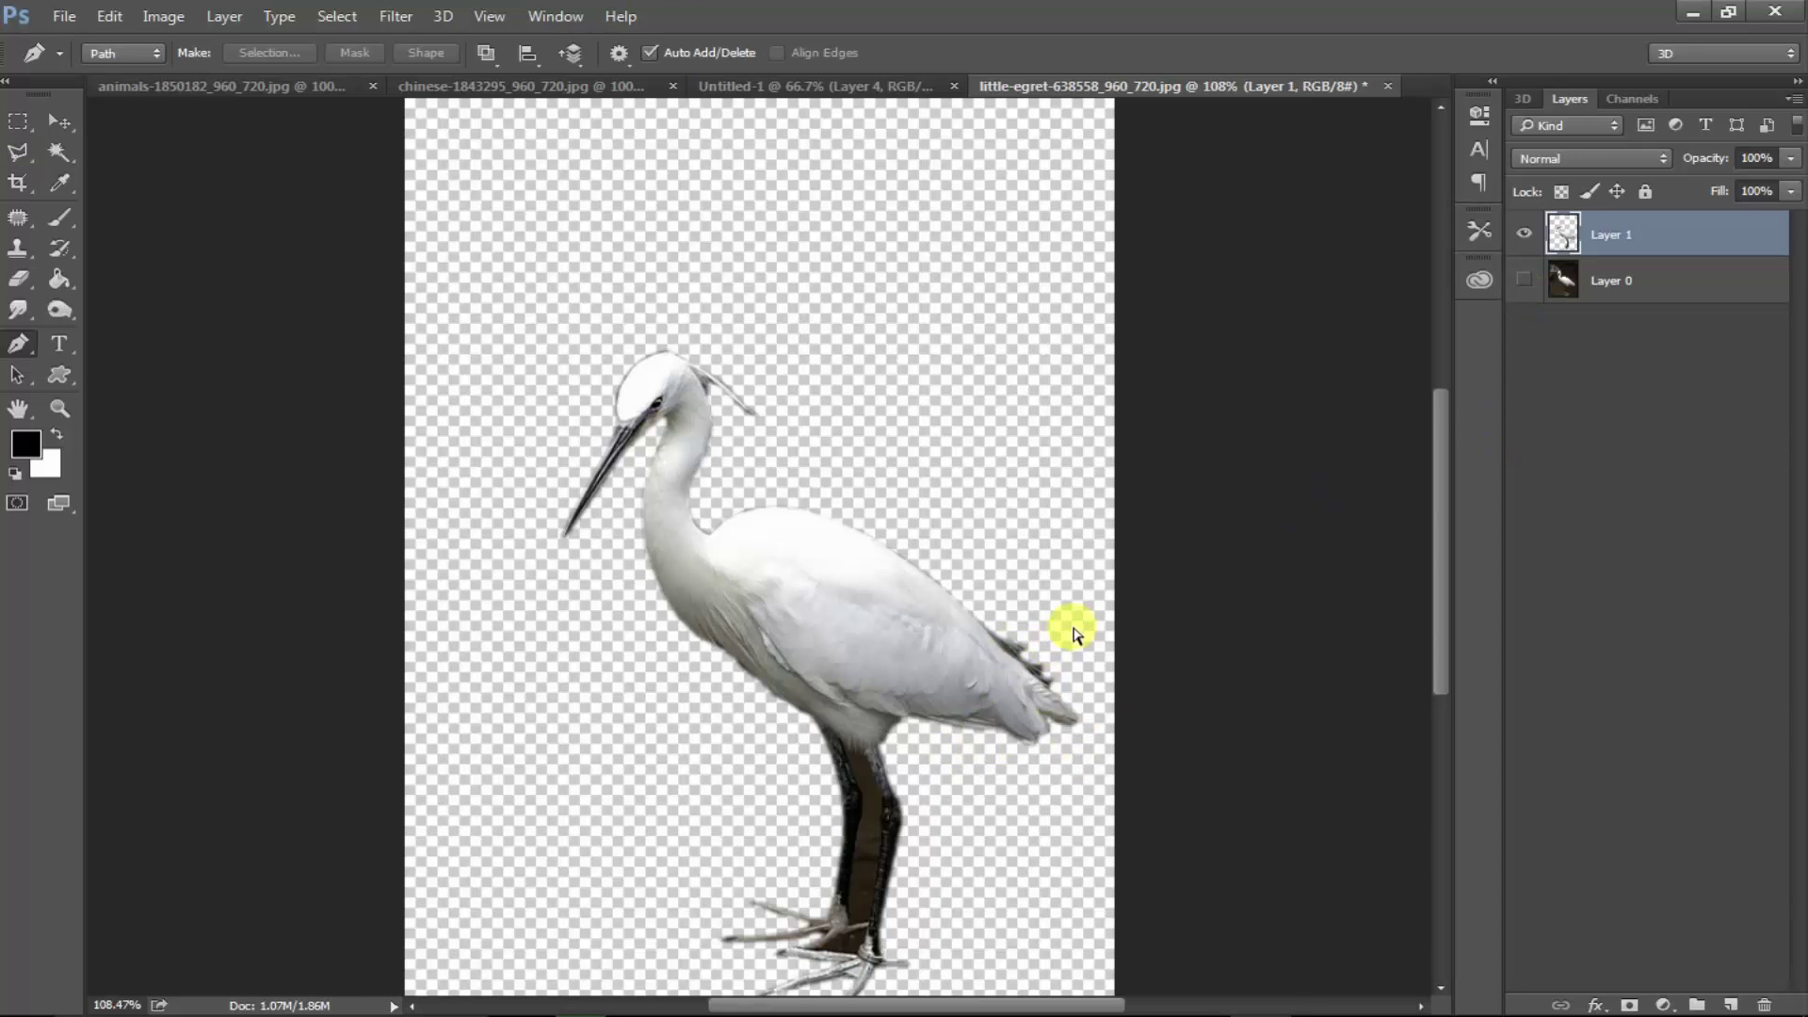
key(ctrl+plus)
drag(848, 666, 838, 450)
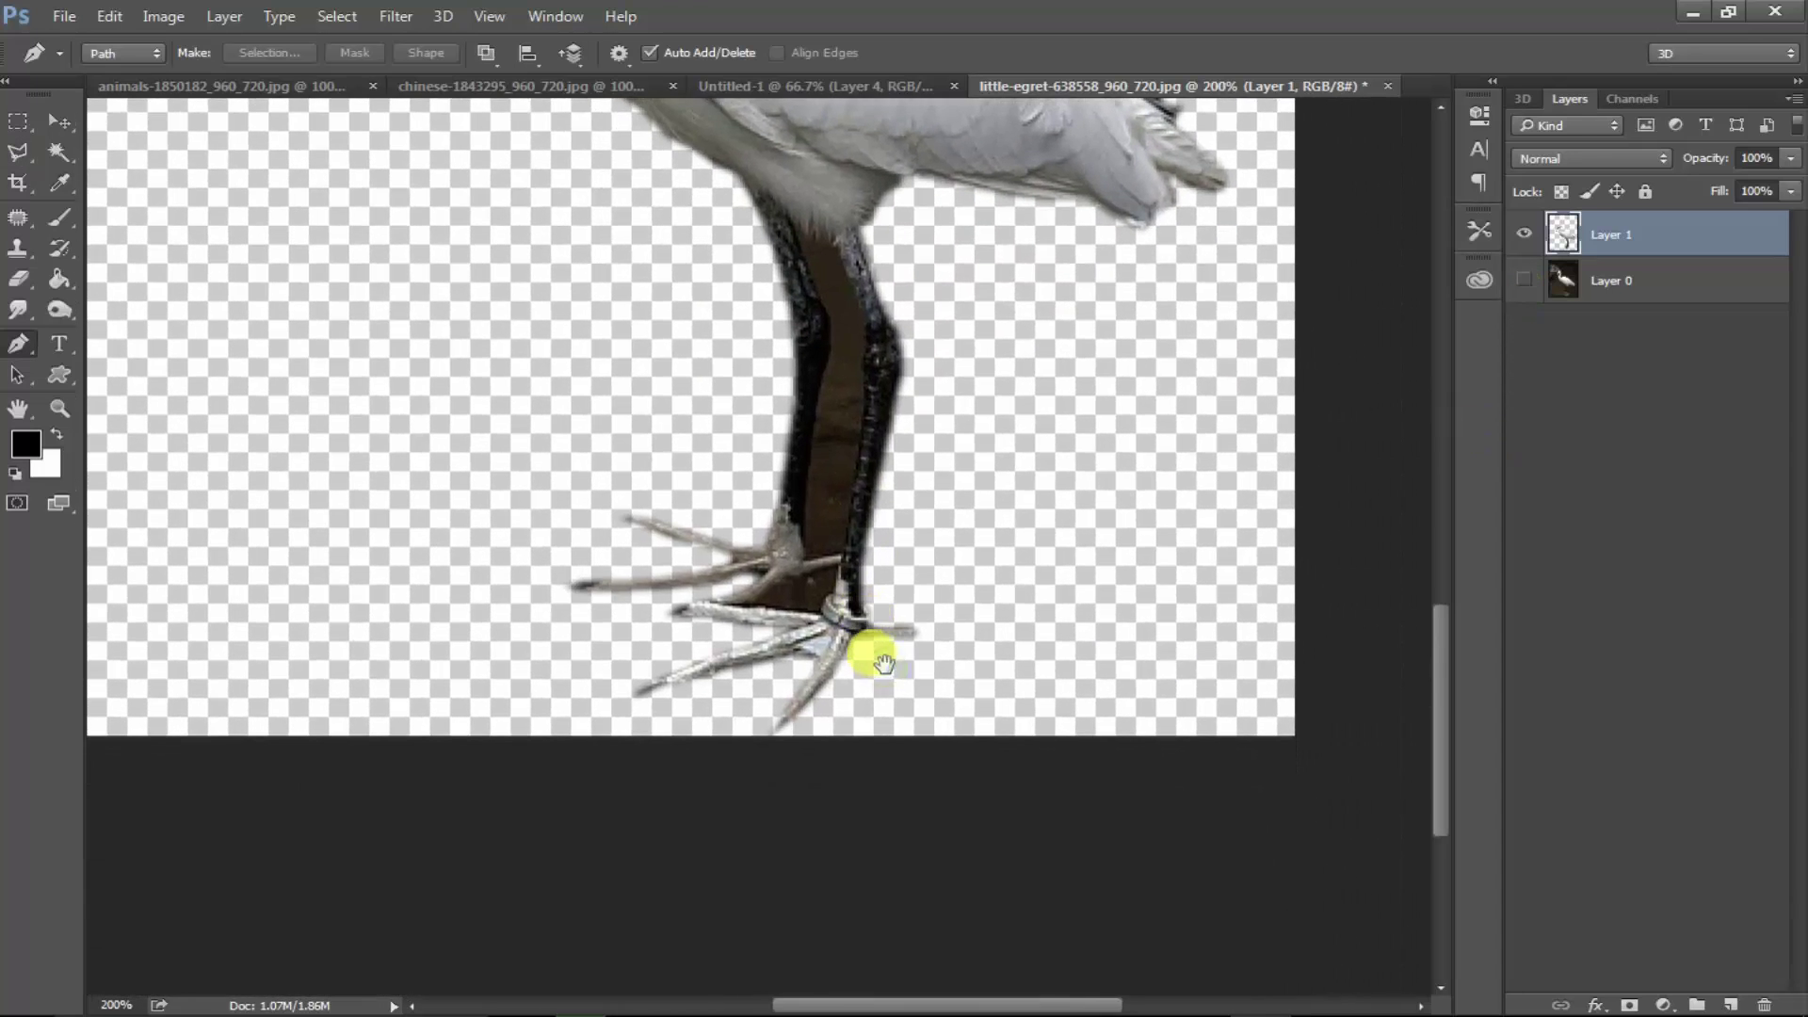
key(ctrl+plus)
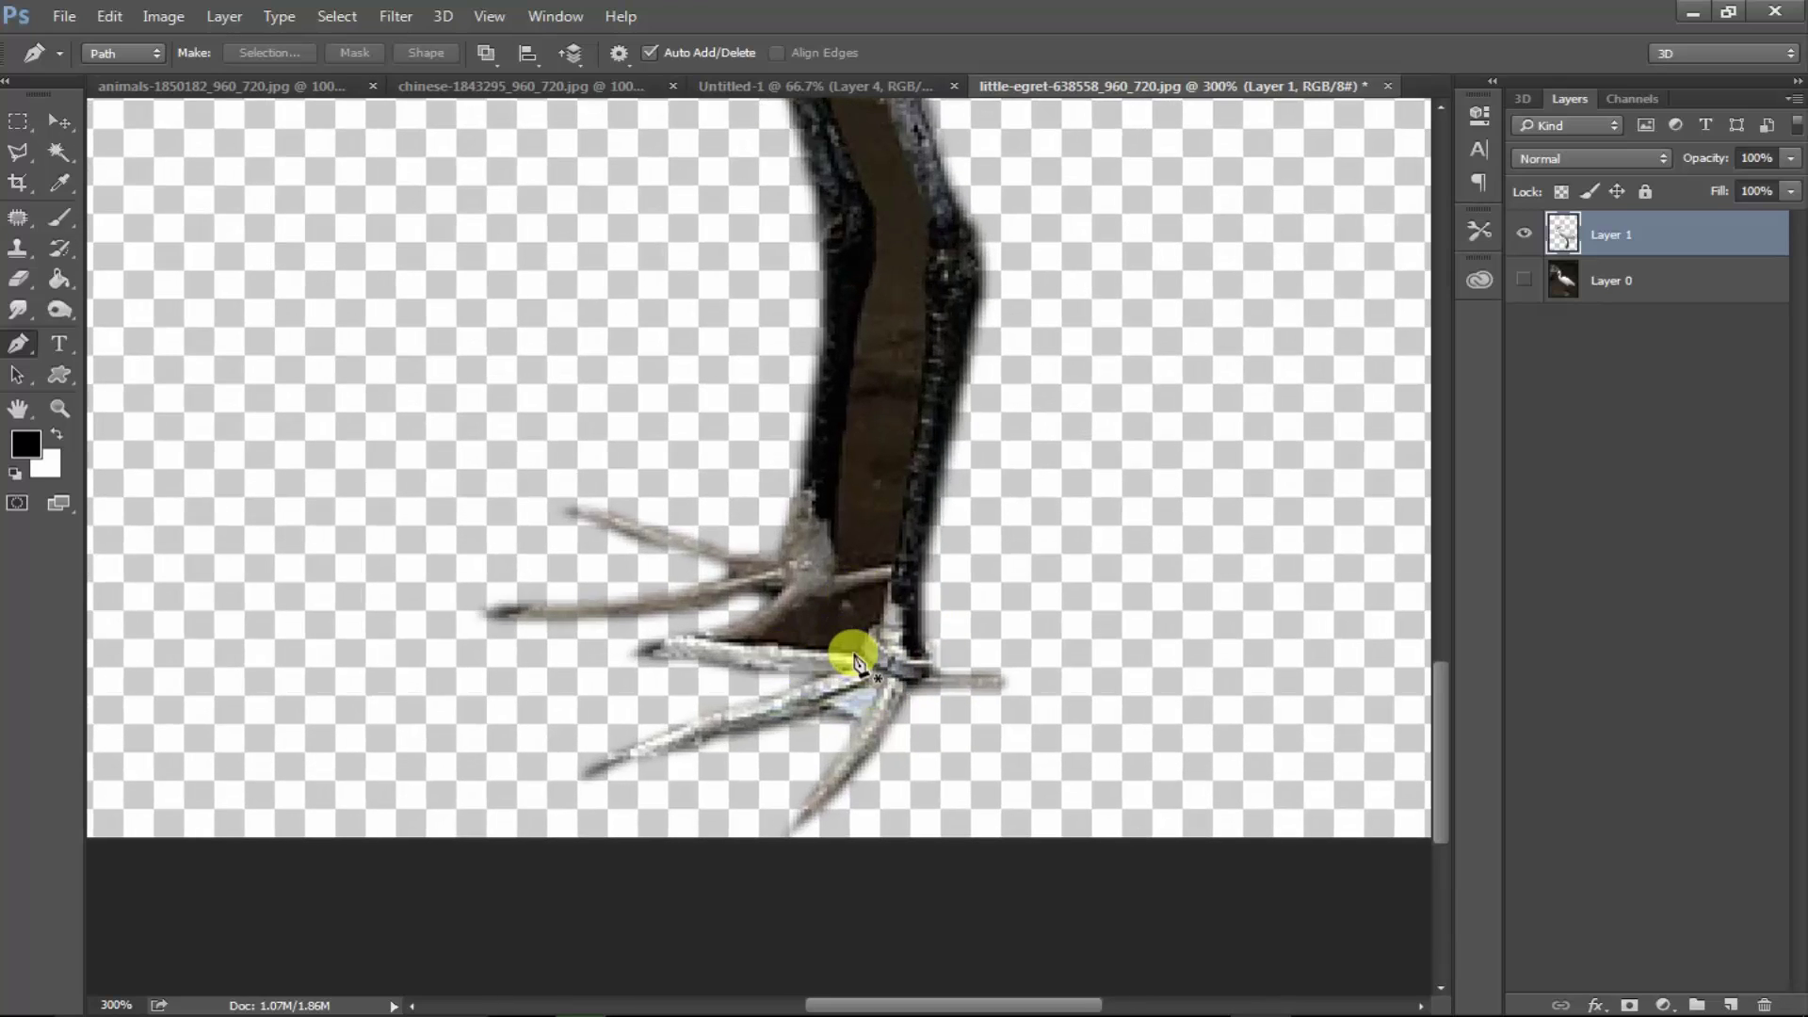
click(858, 655)
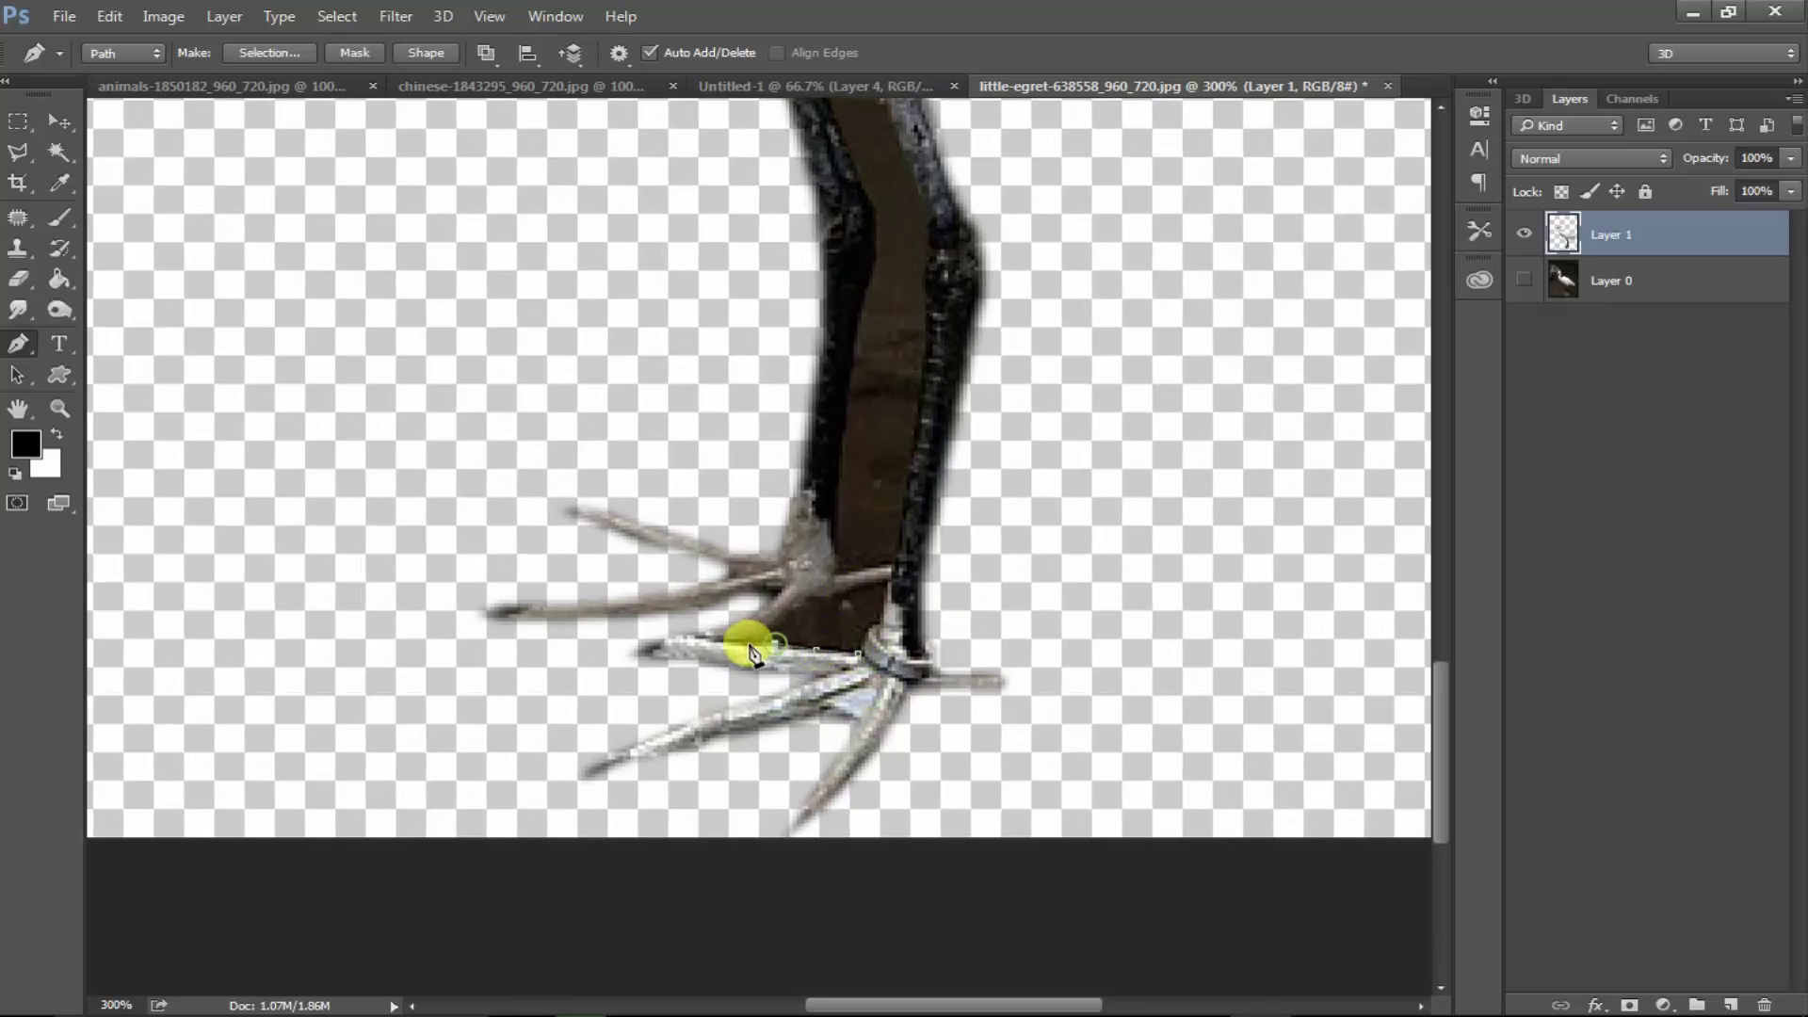
drag(744, 643, 886, 579)
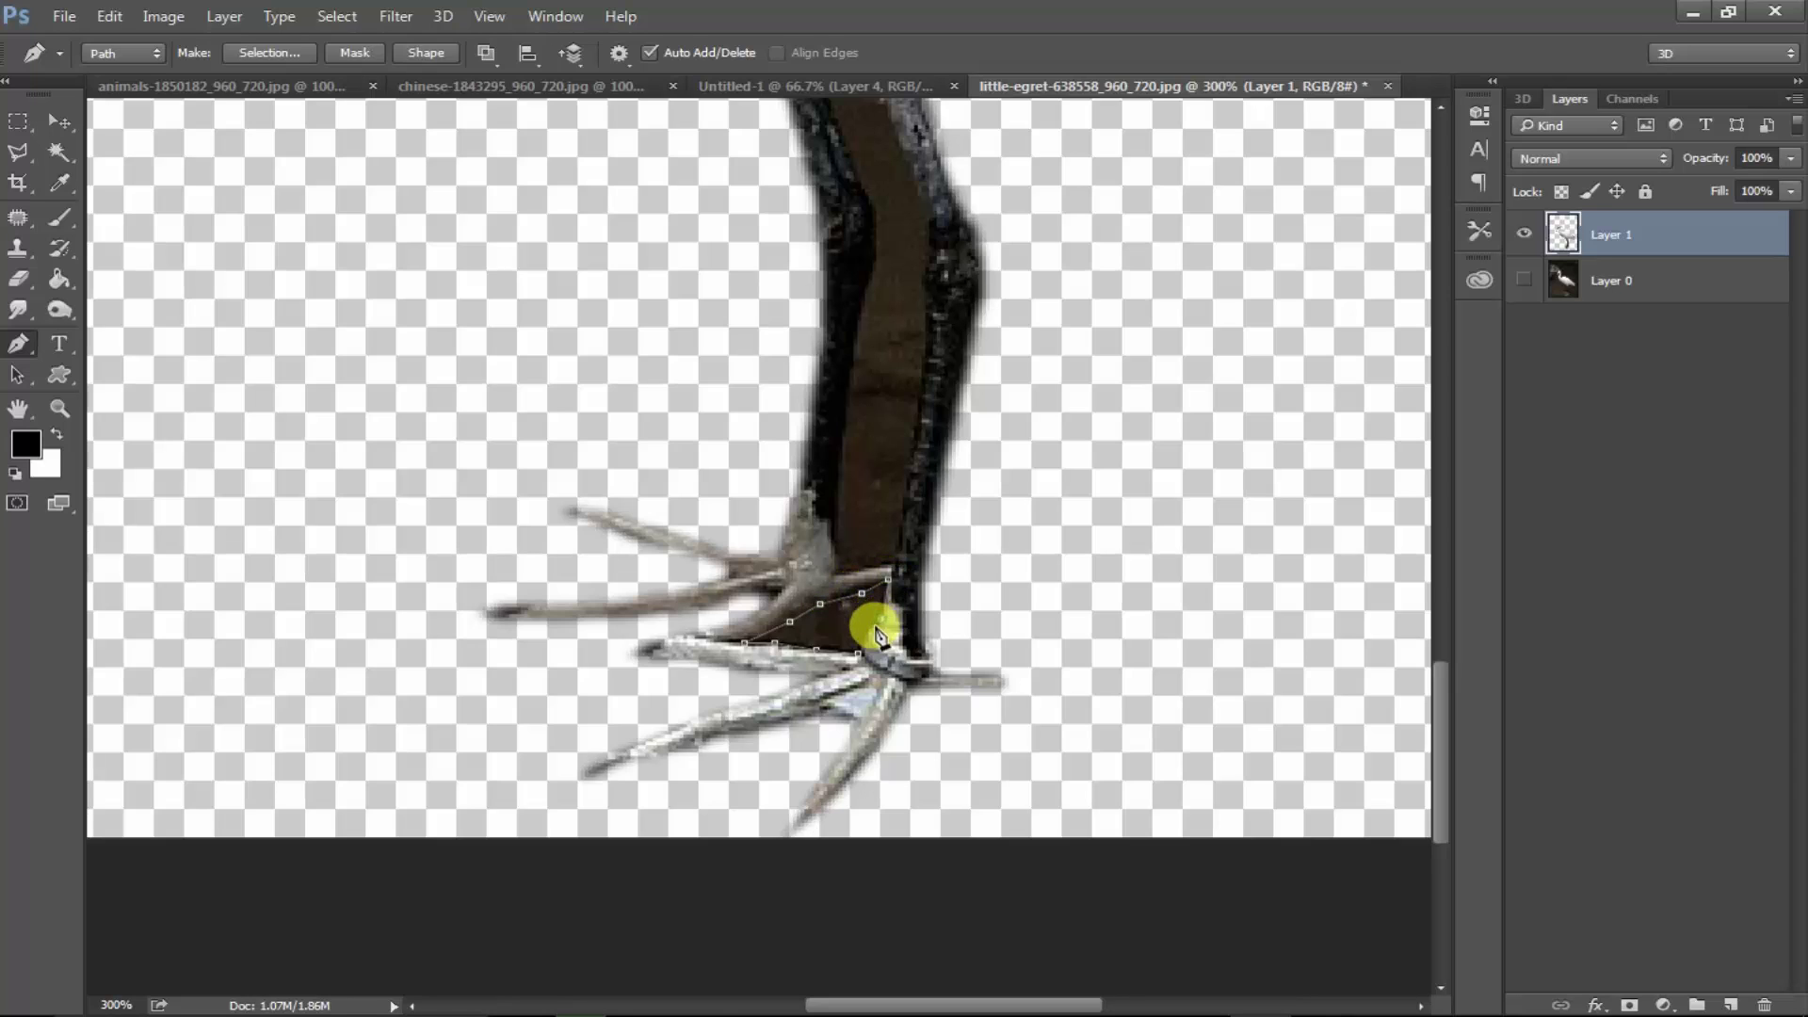
click(879, 633)
click(859, 659)
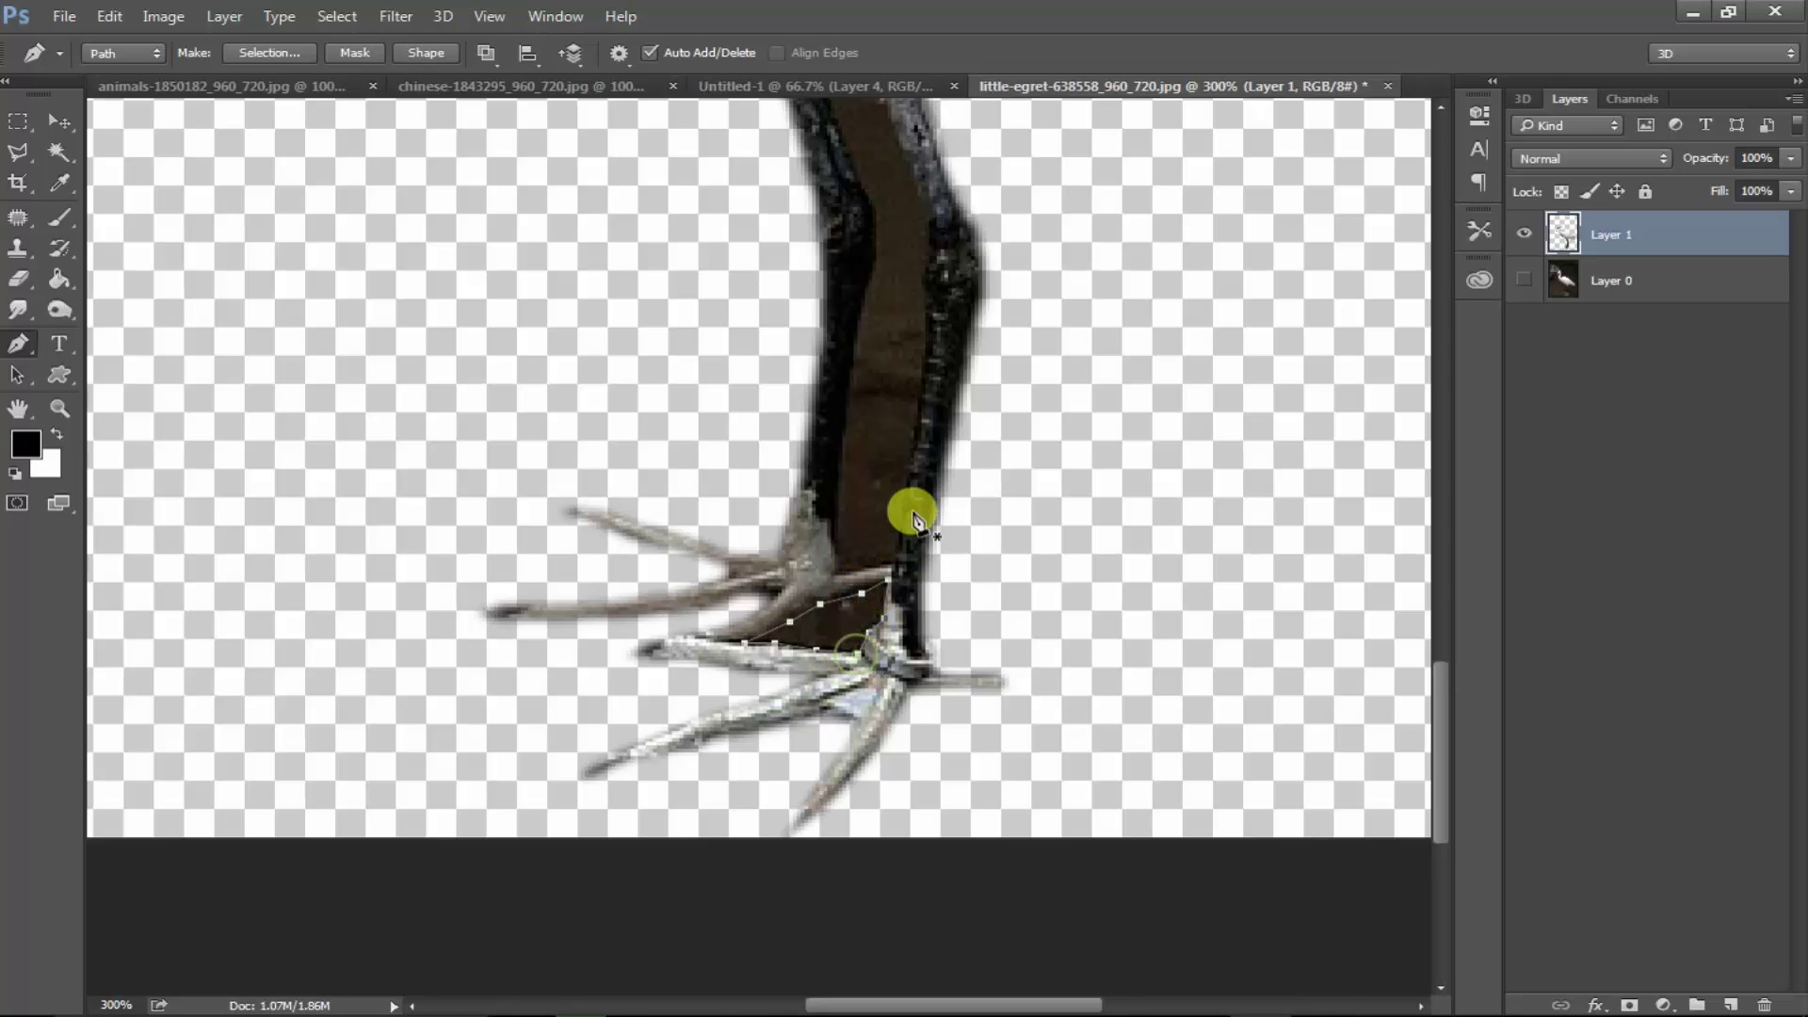
- Outline the brown gap between the legs, tracing its left edge up to the body
click(892, 563)
click(836, 571)
click(854, 346)
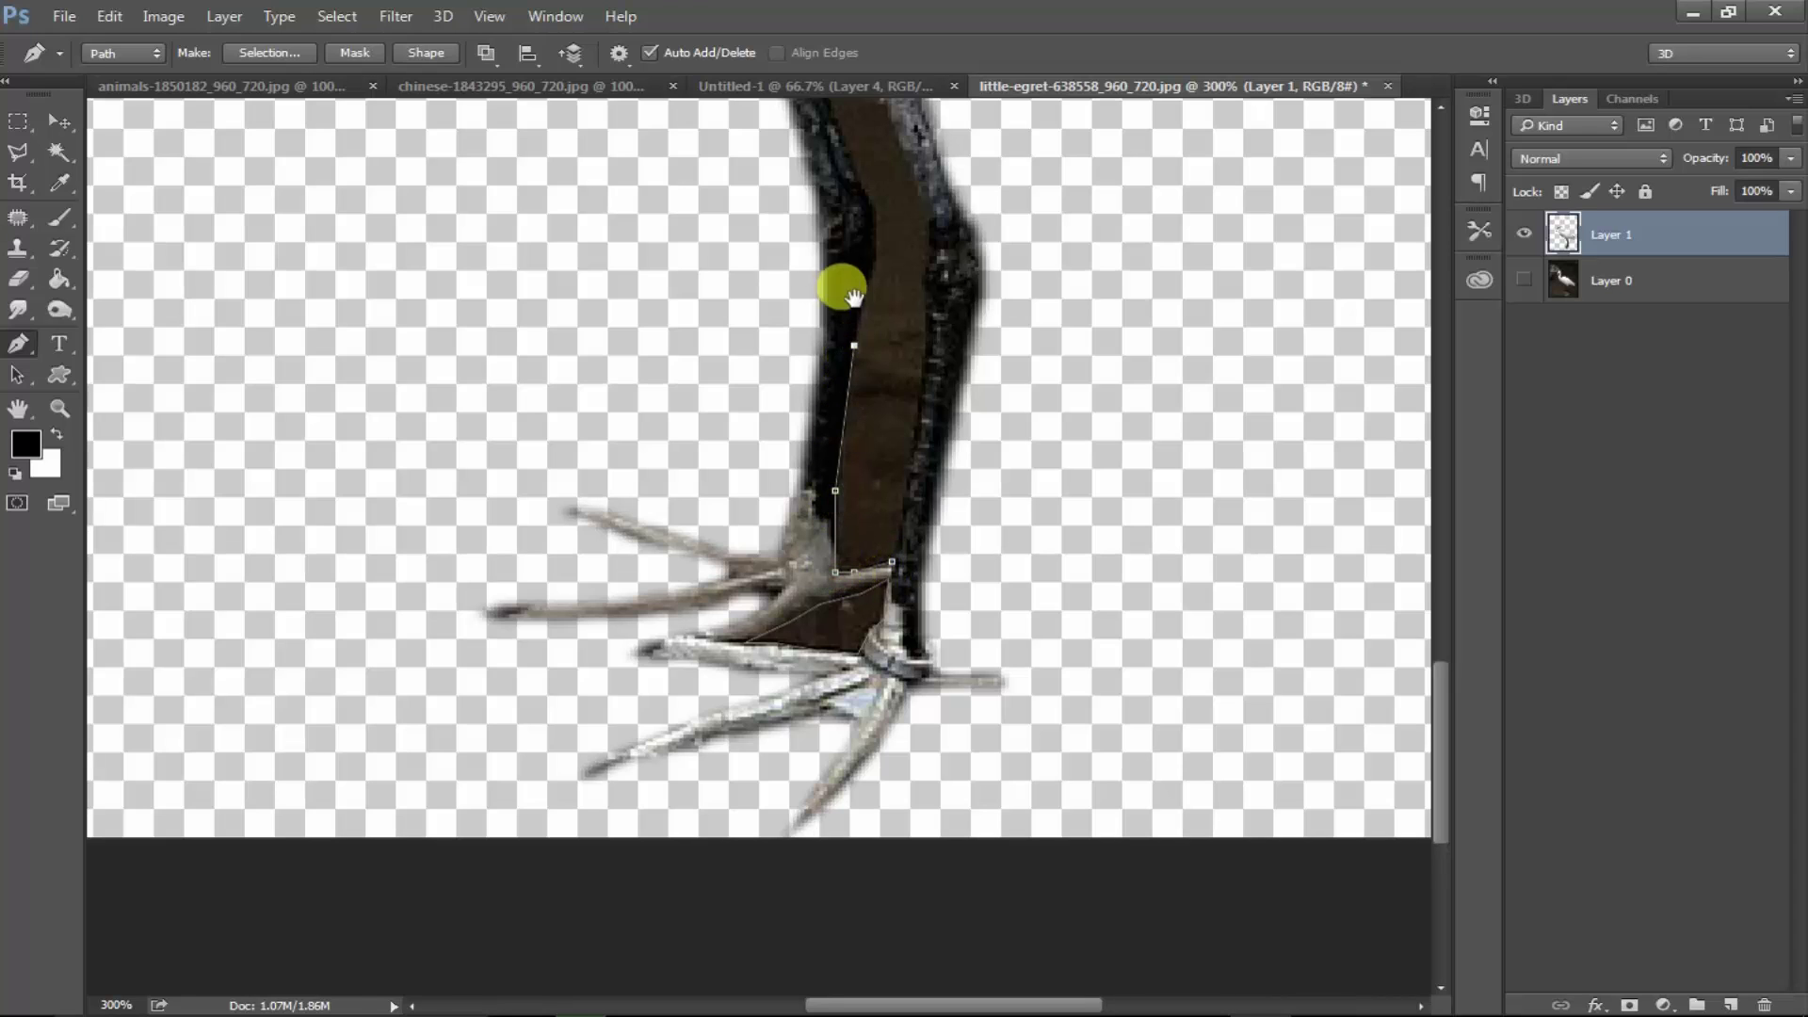
drag(839, 283, 828, 456)
click(852, 457)
click(855, 411)
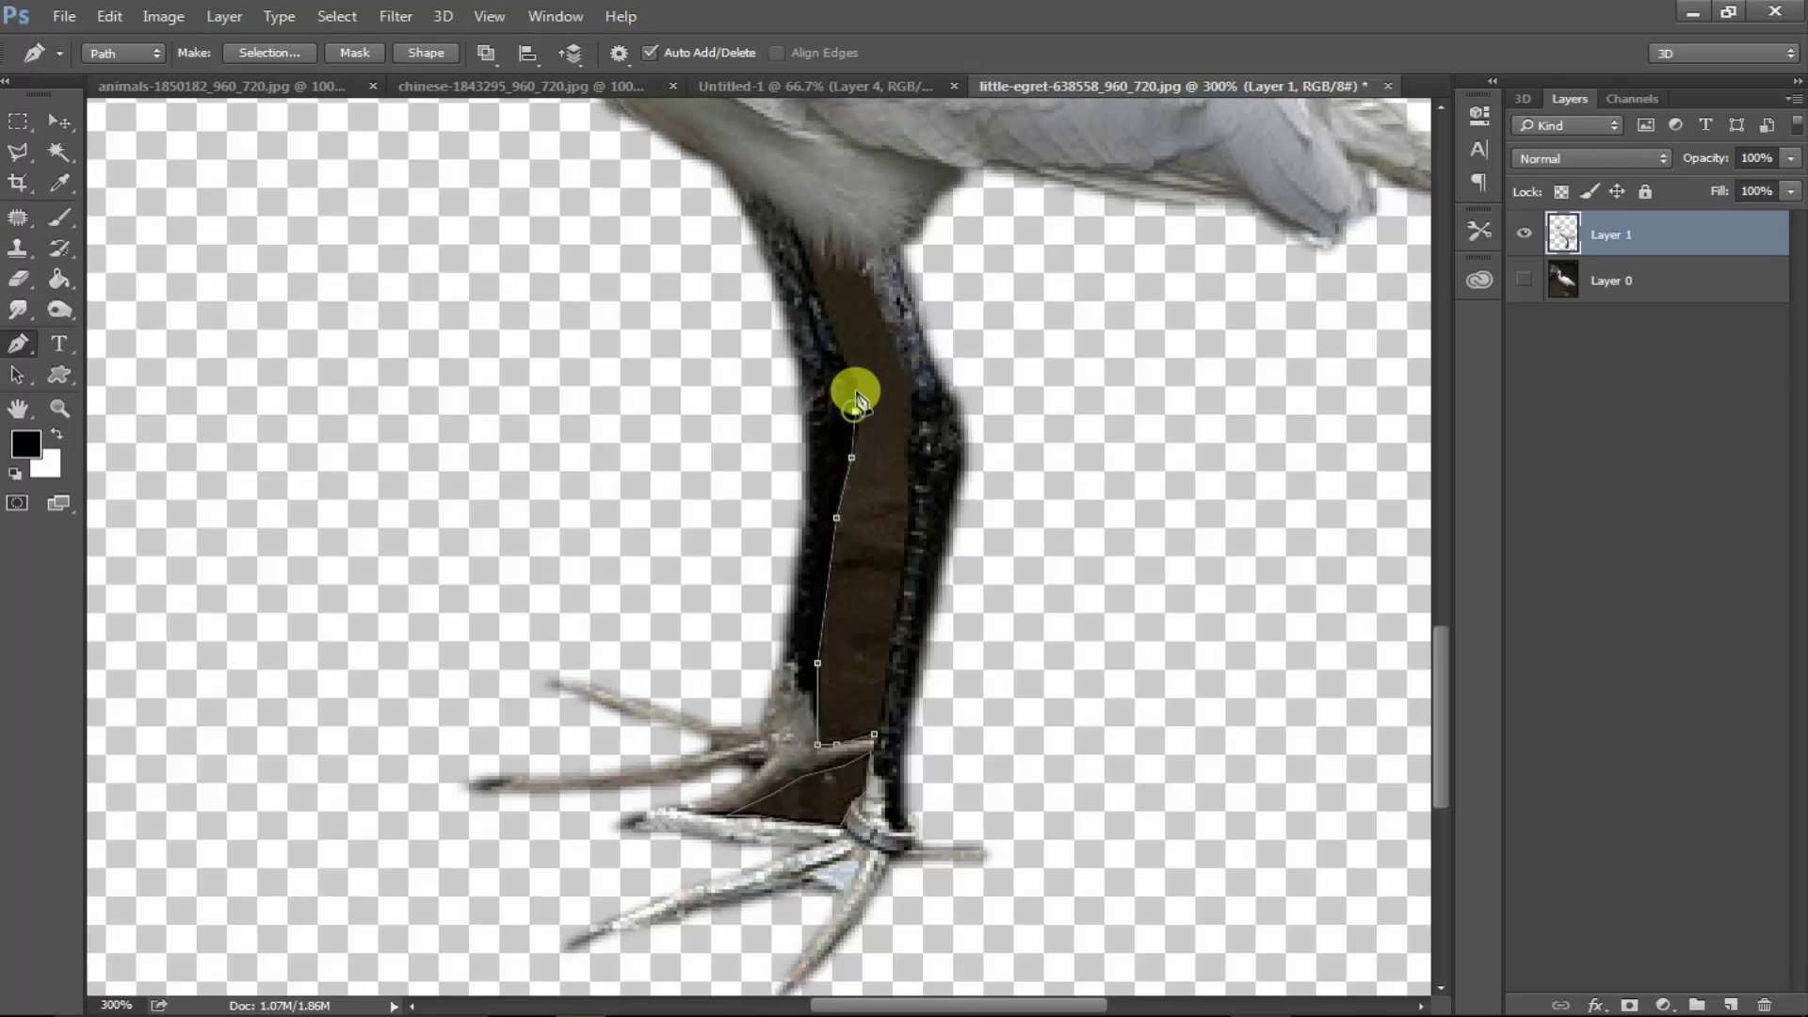
click(851, 373)
click(836, 334)
click(810, 280)
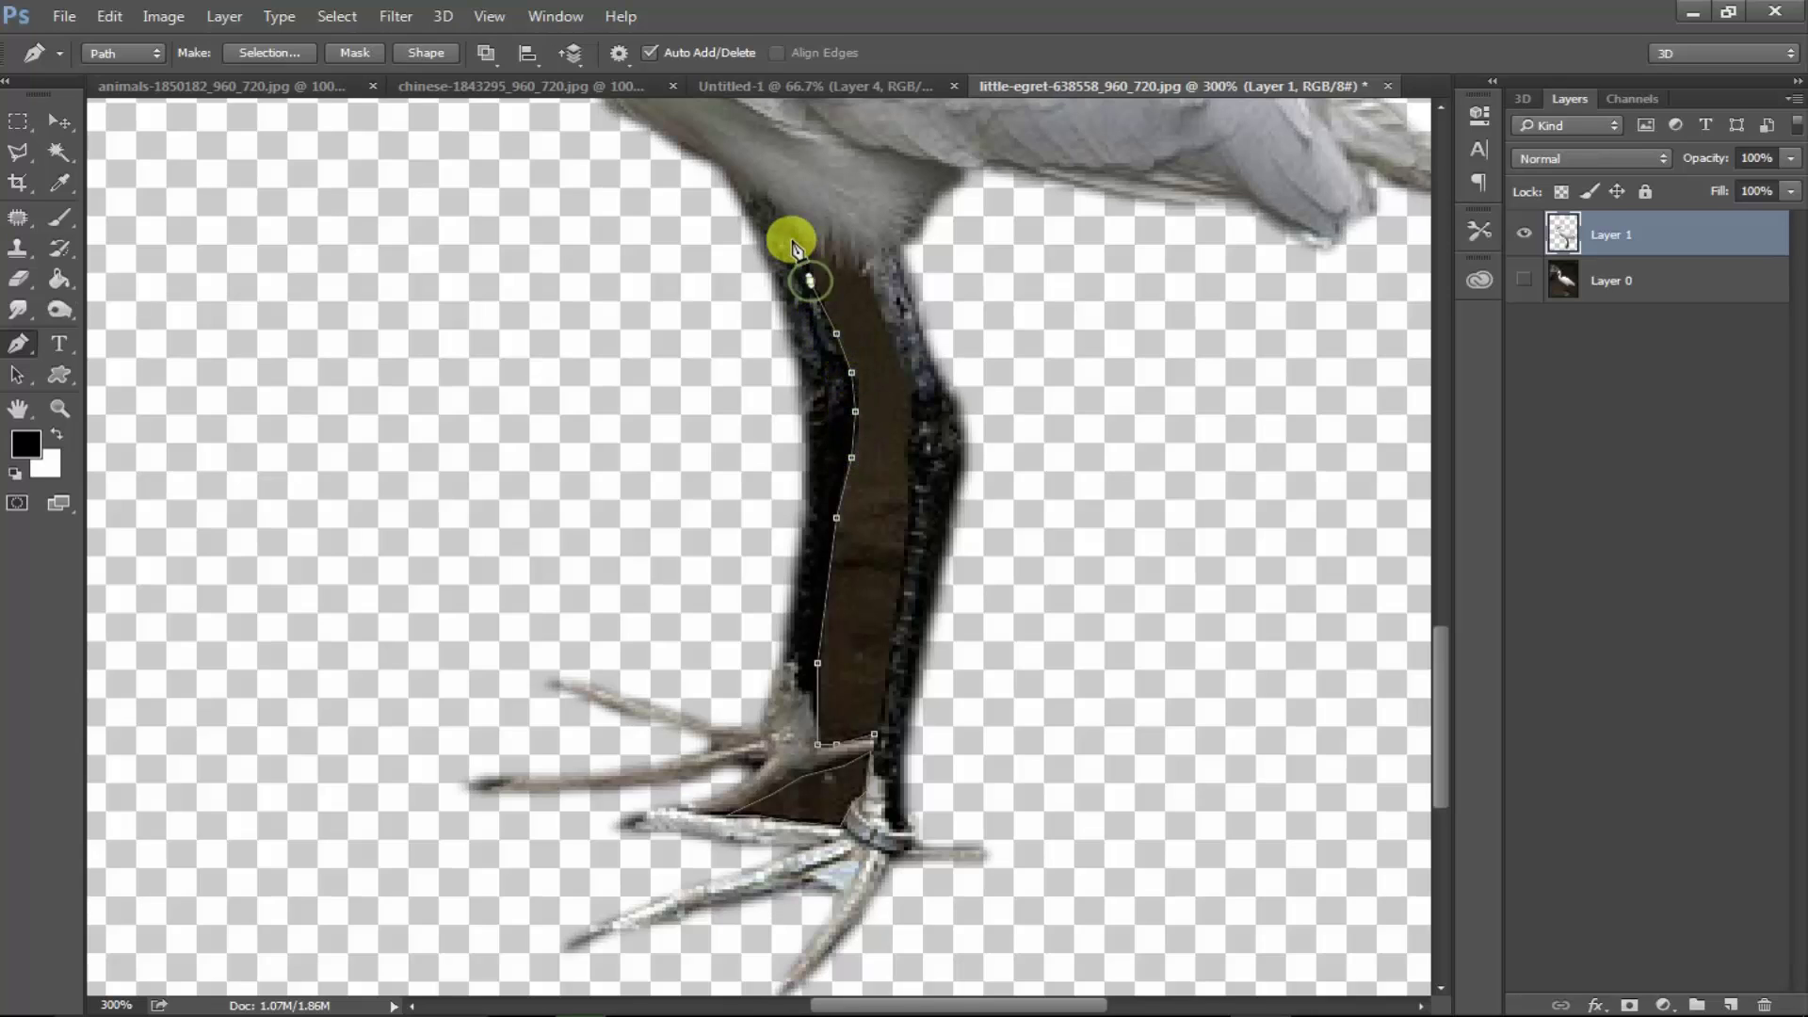
click(791, 242)
- Trace down the gap's right edge and close the path around it
click(871, 277)
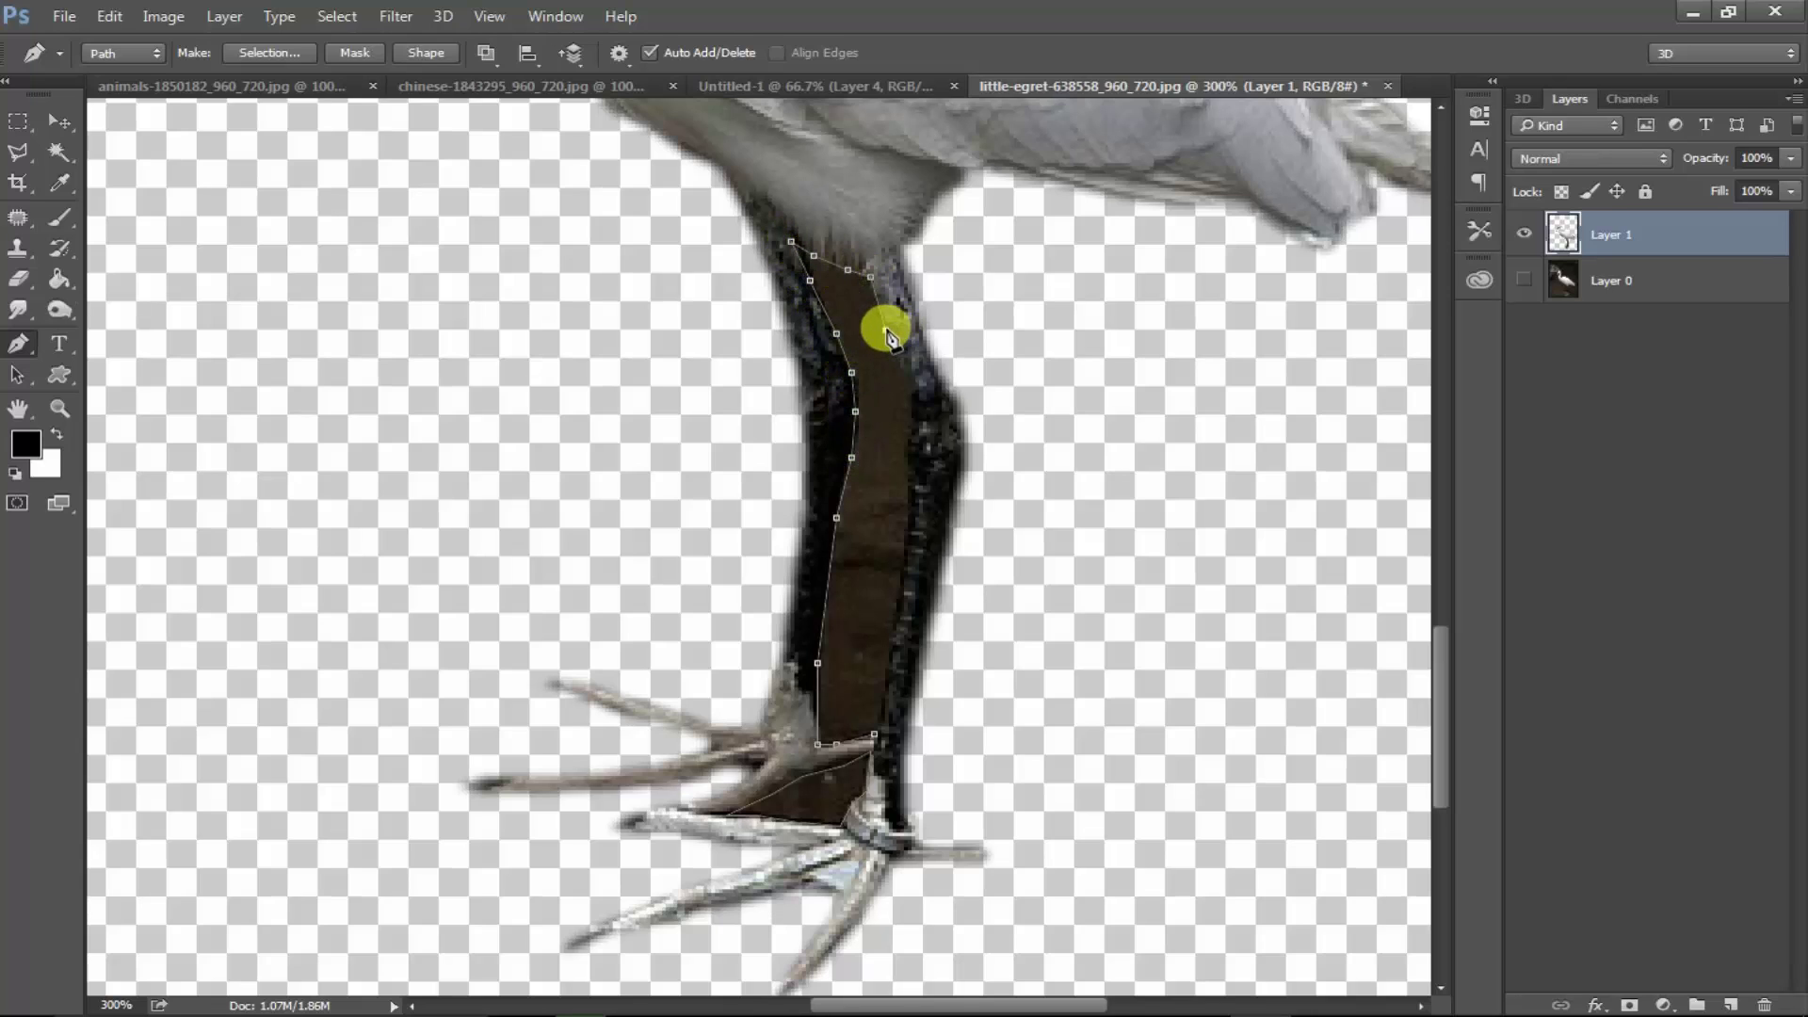
click(885, 331)
click(912, 390)
click(912, 429)
click(912, 478)
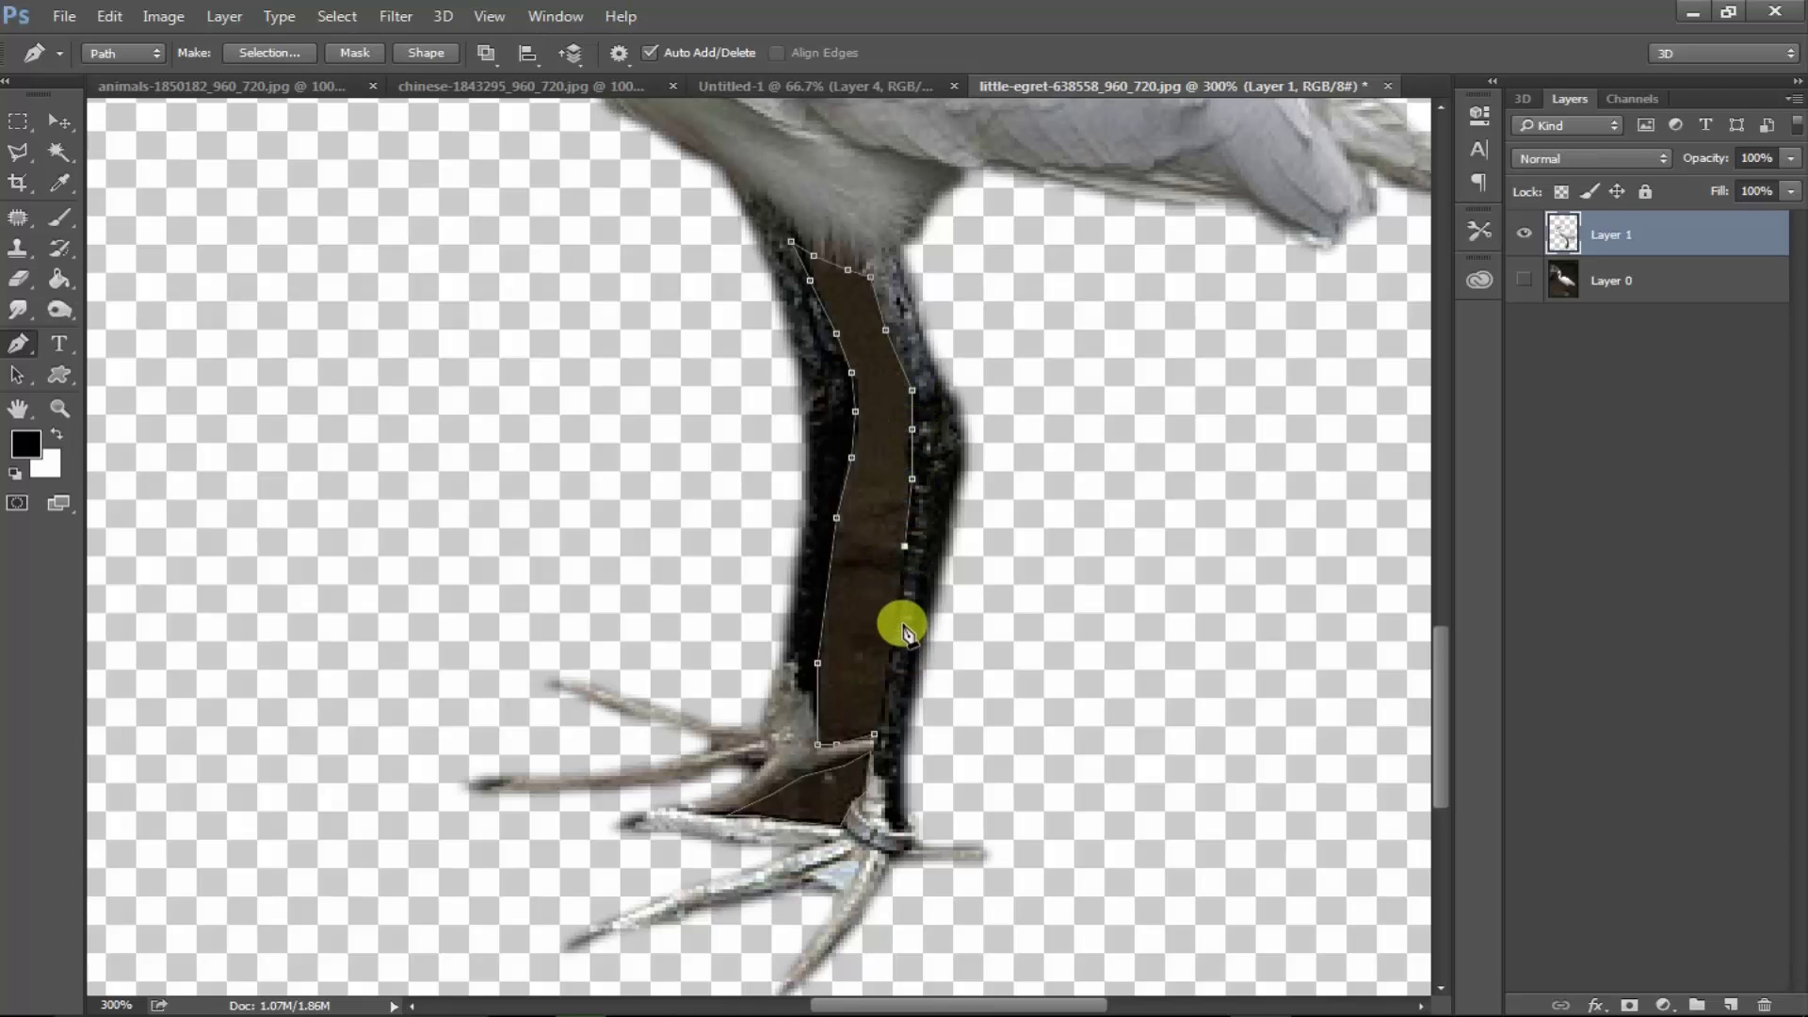
click(888, 680)
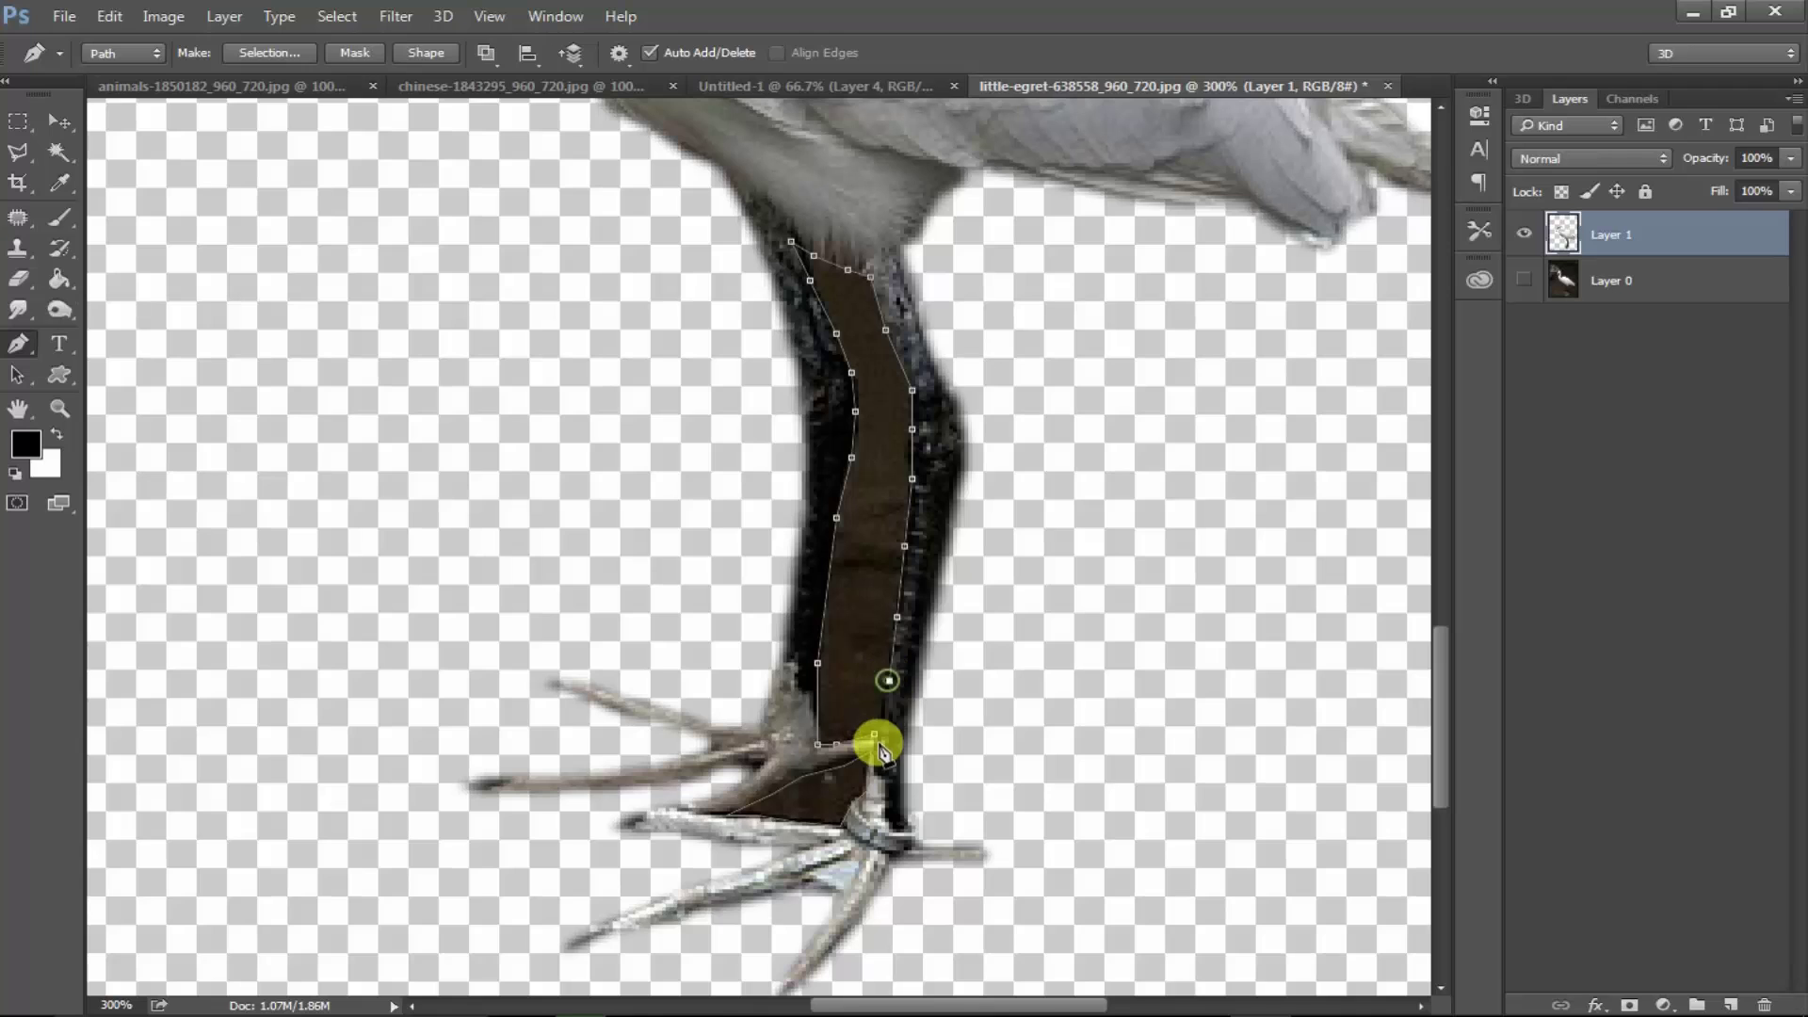
click(876, 740)
- Select the traced gap, feather it, delete the brown pixels, deselect, and zoom out
key(ctrl+Return)
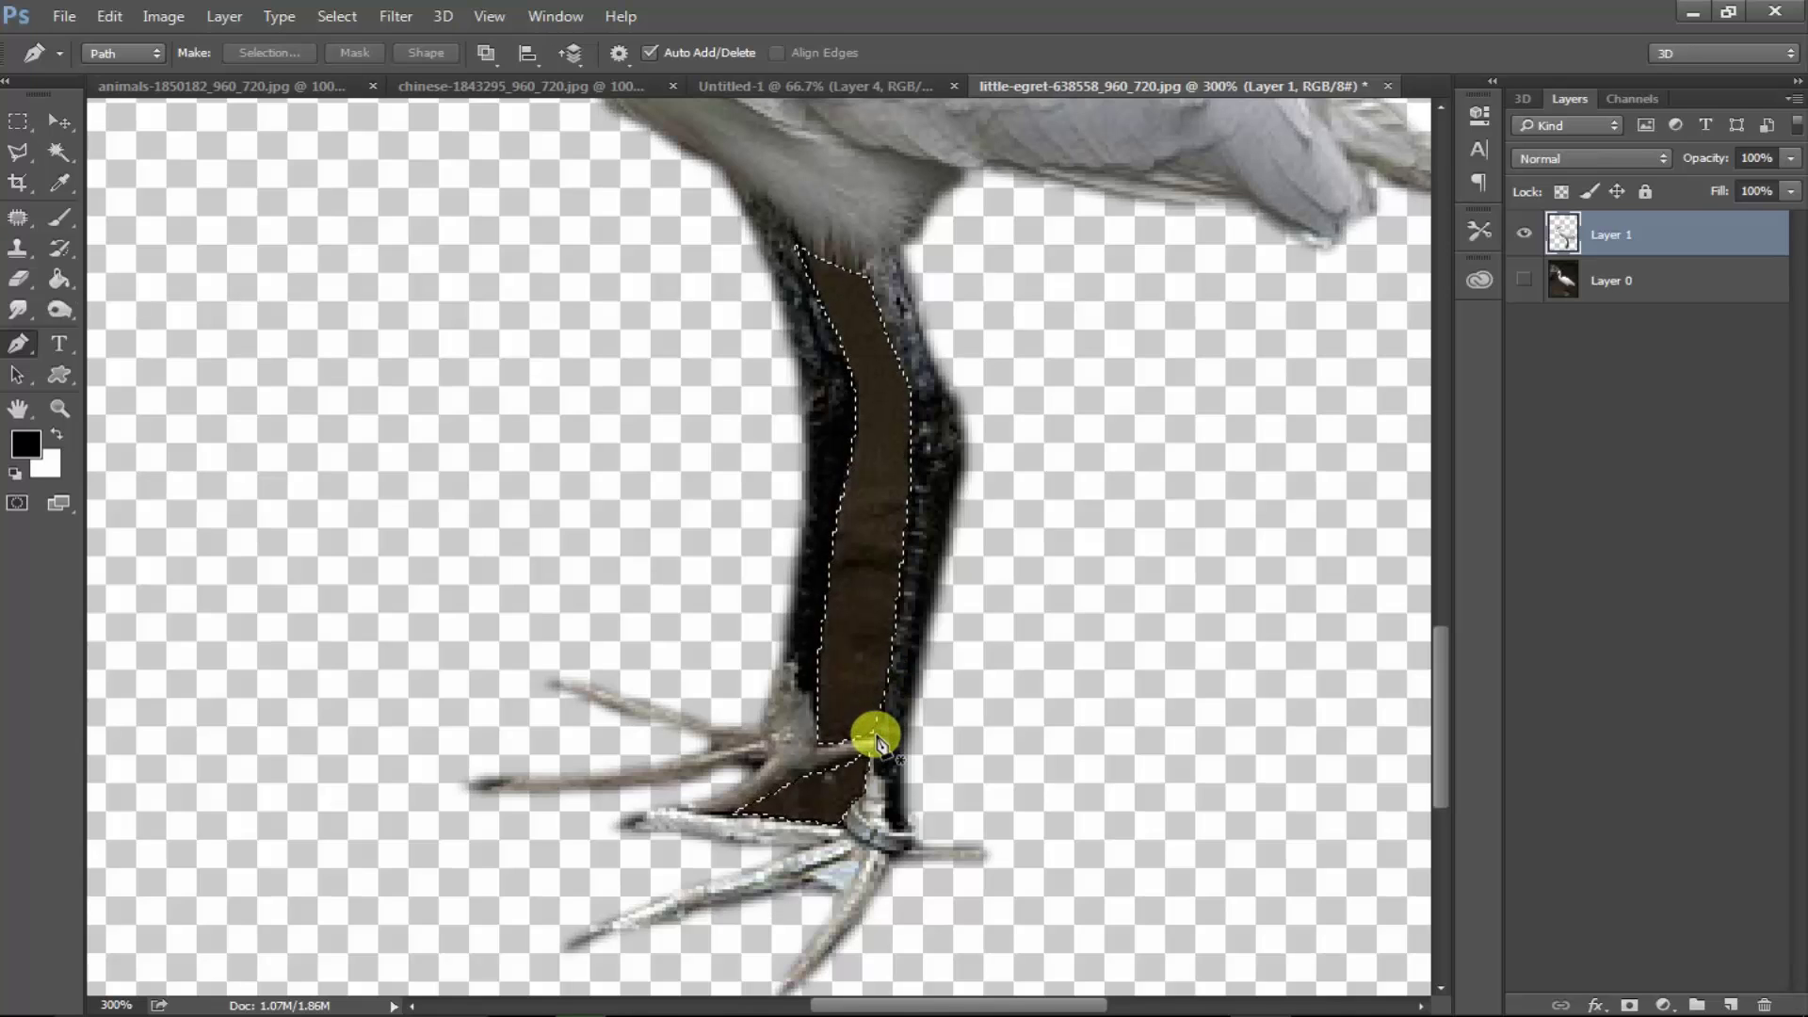
key(l)
right_click(867, 484)
click(933, 550)
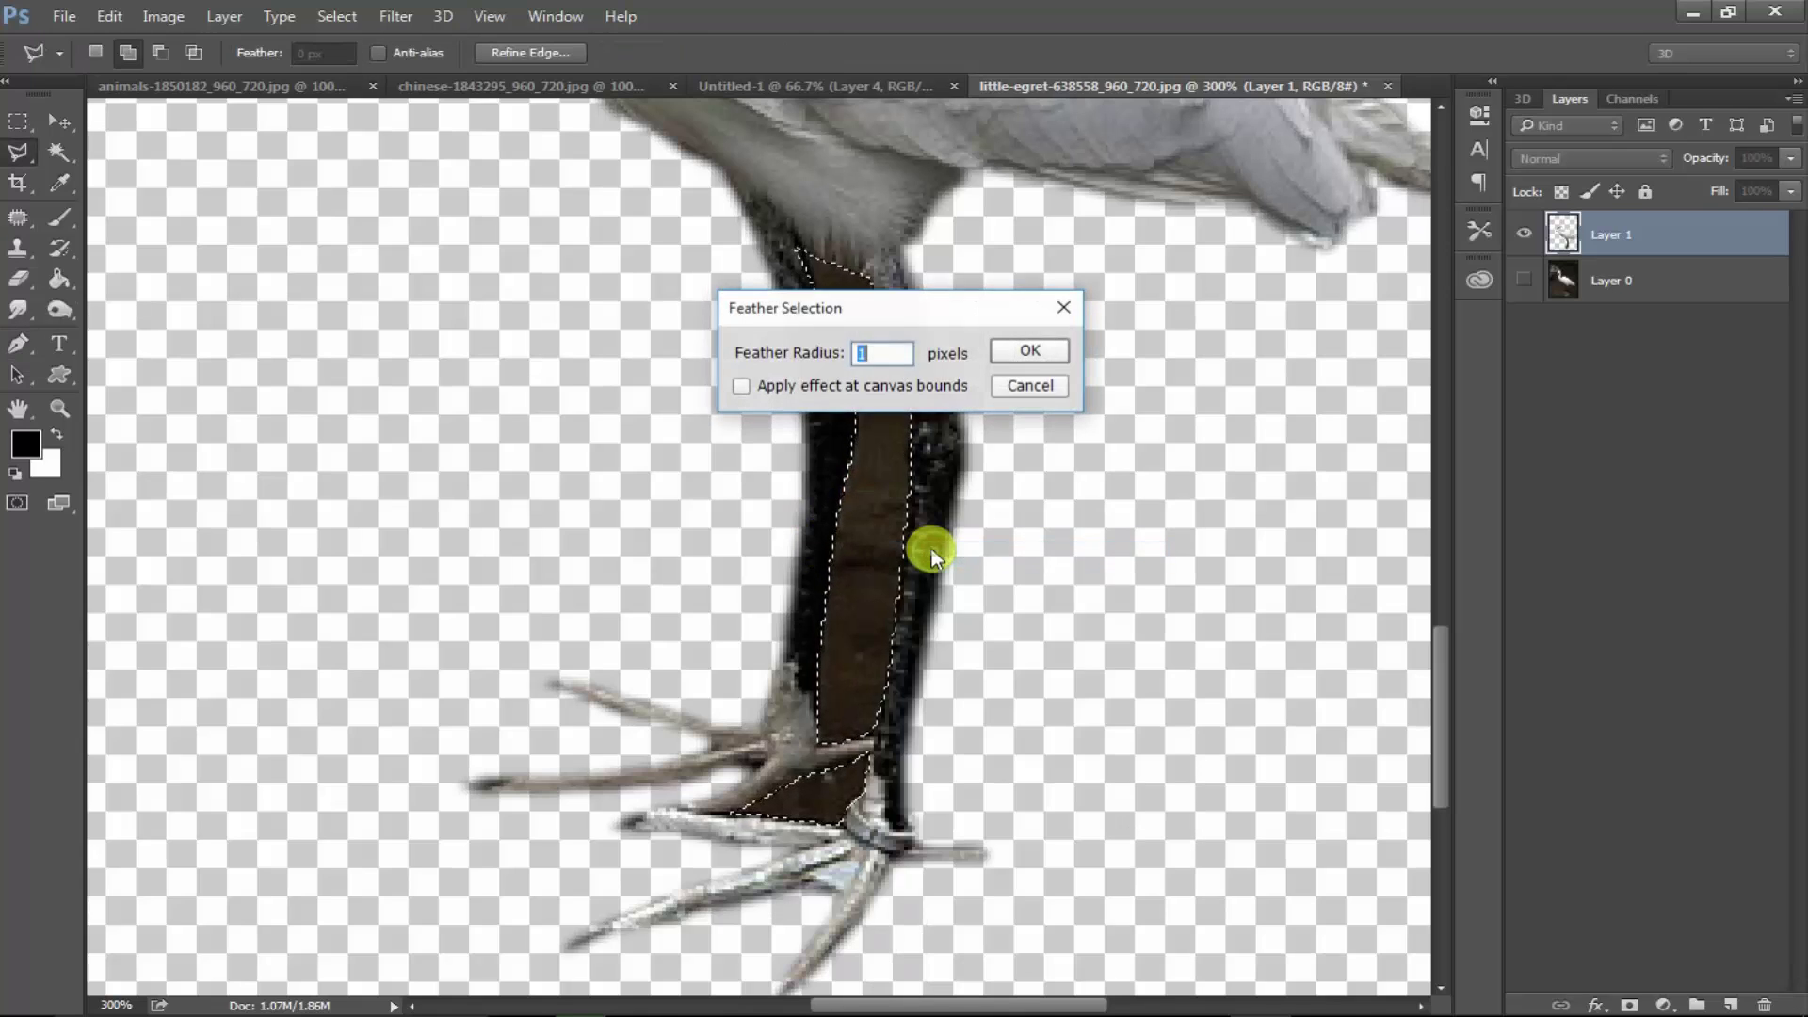
key(Return)
key(Delete)
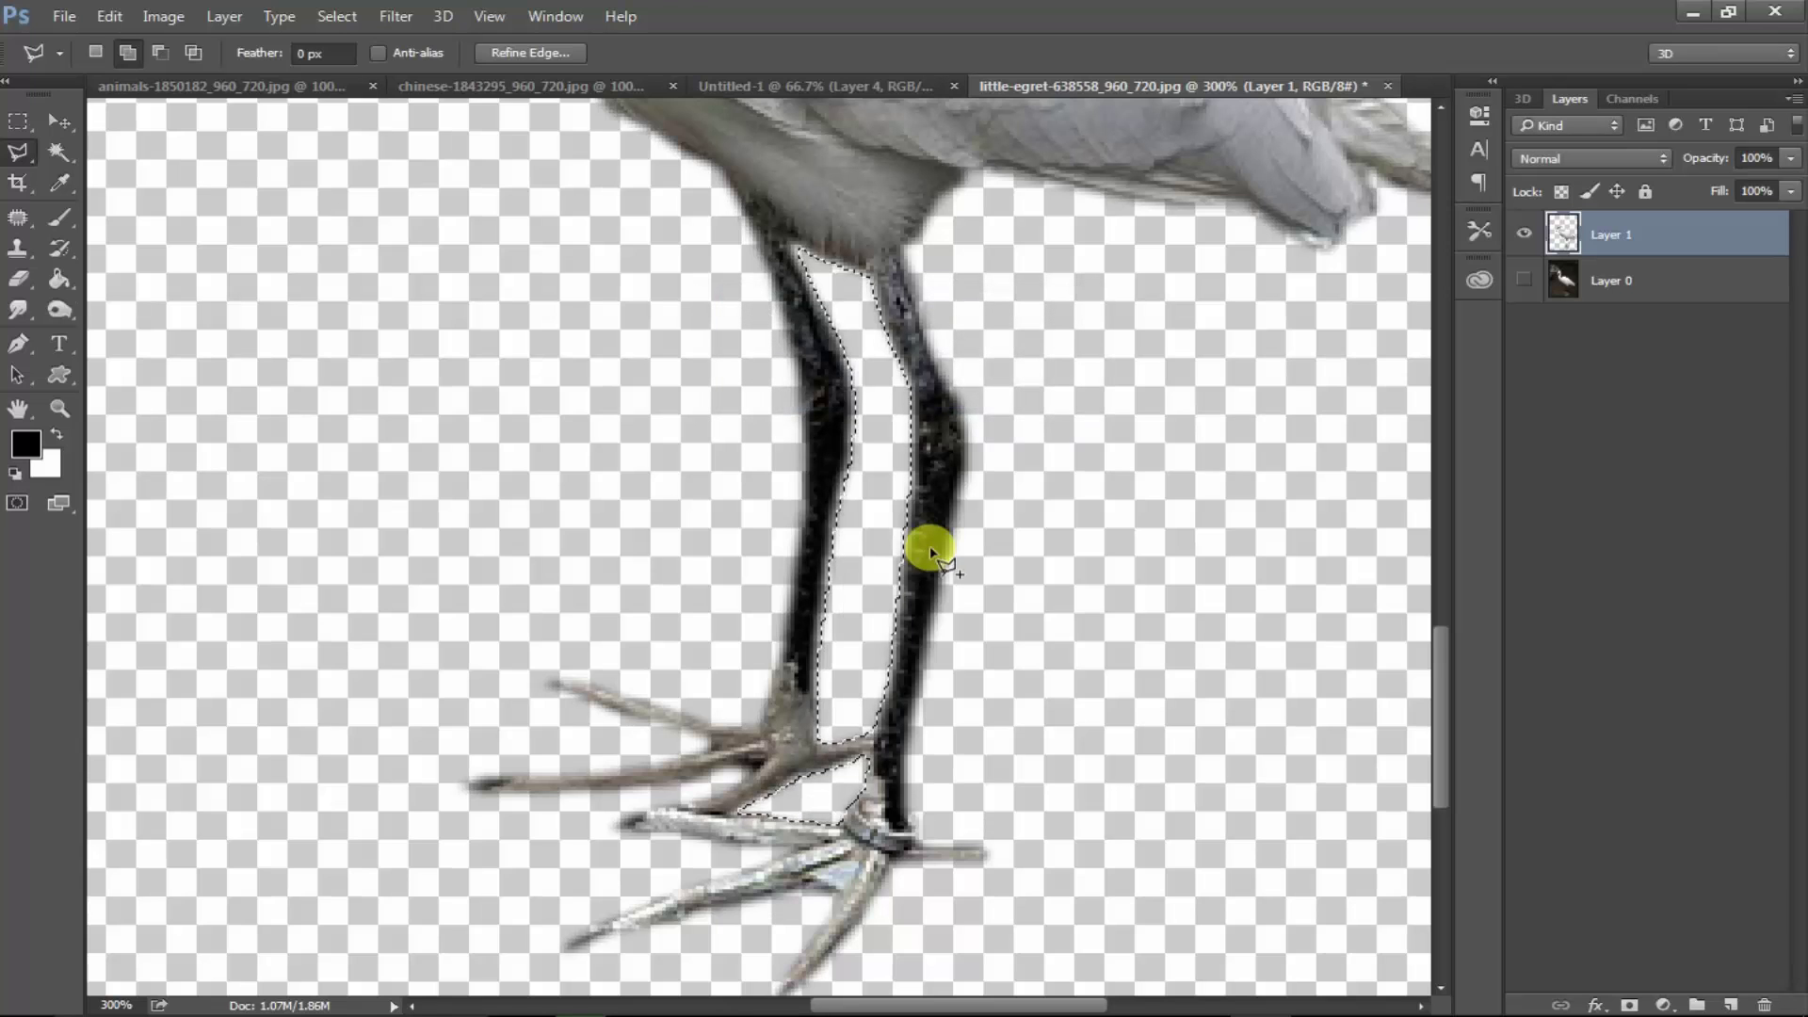
key(ctrl+d)
key(ctrl+0)
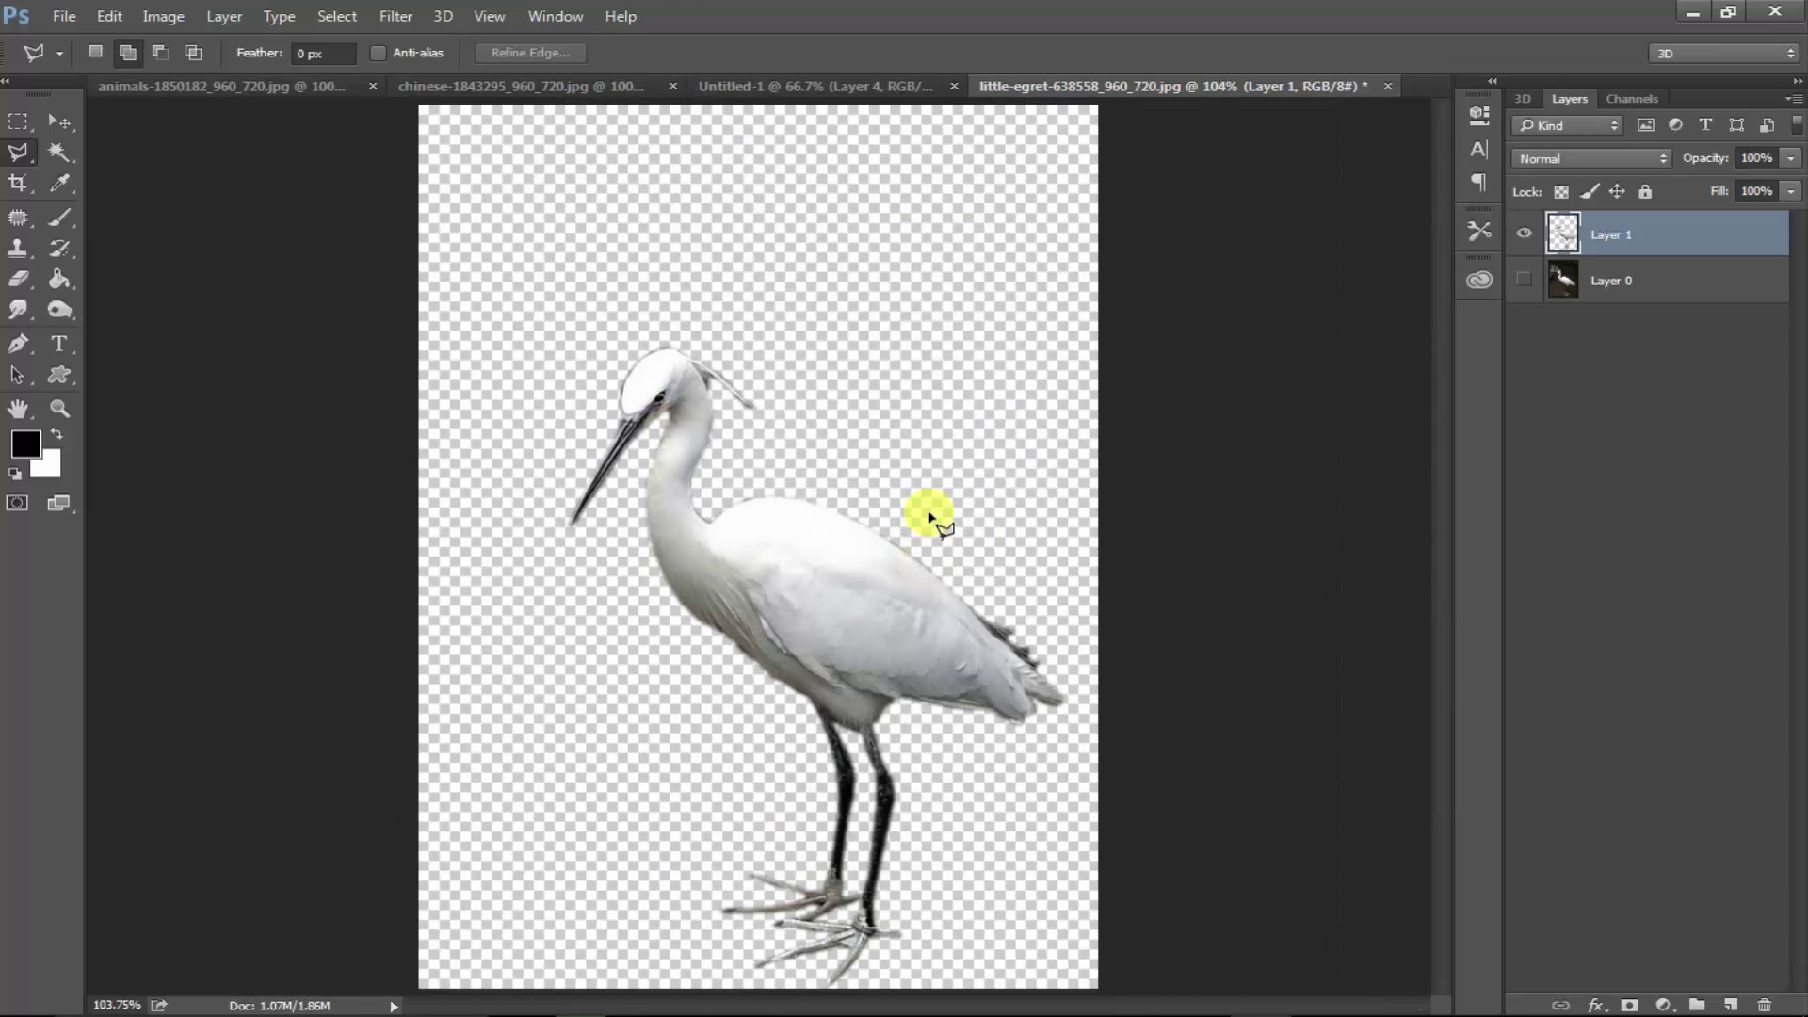
key(v)
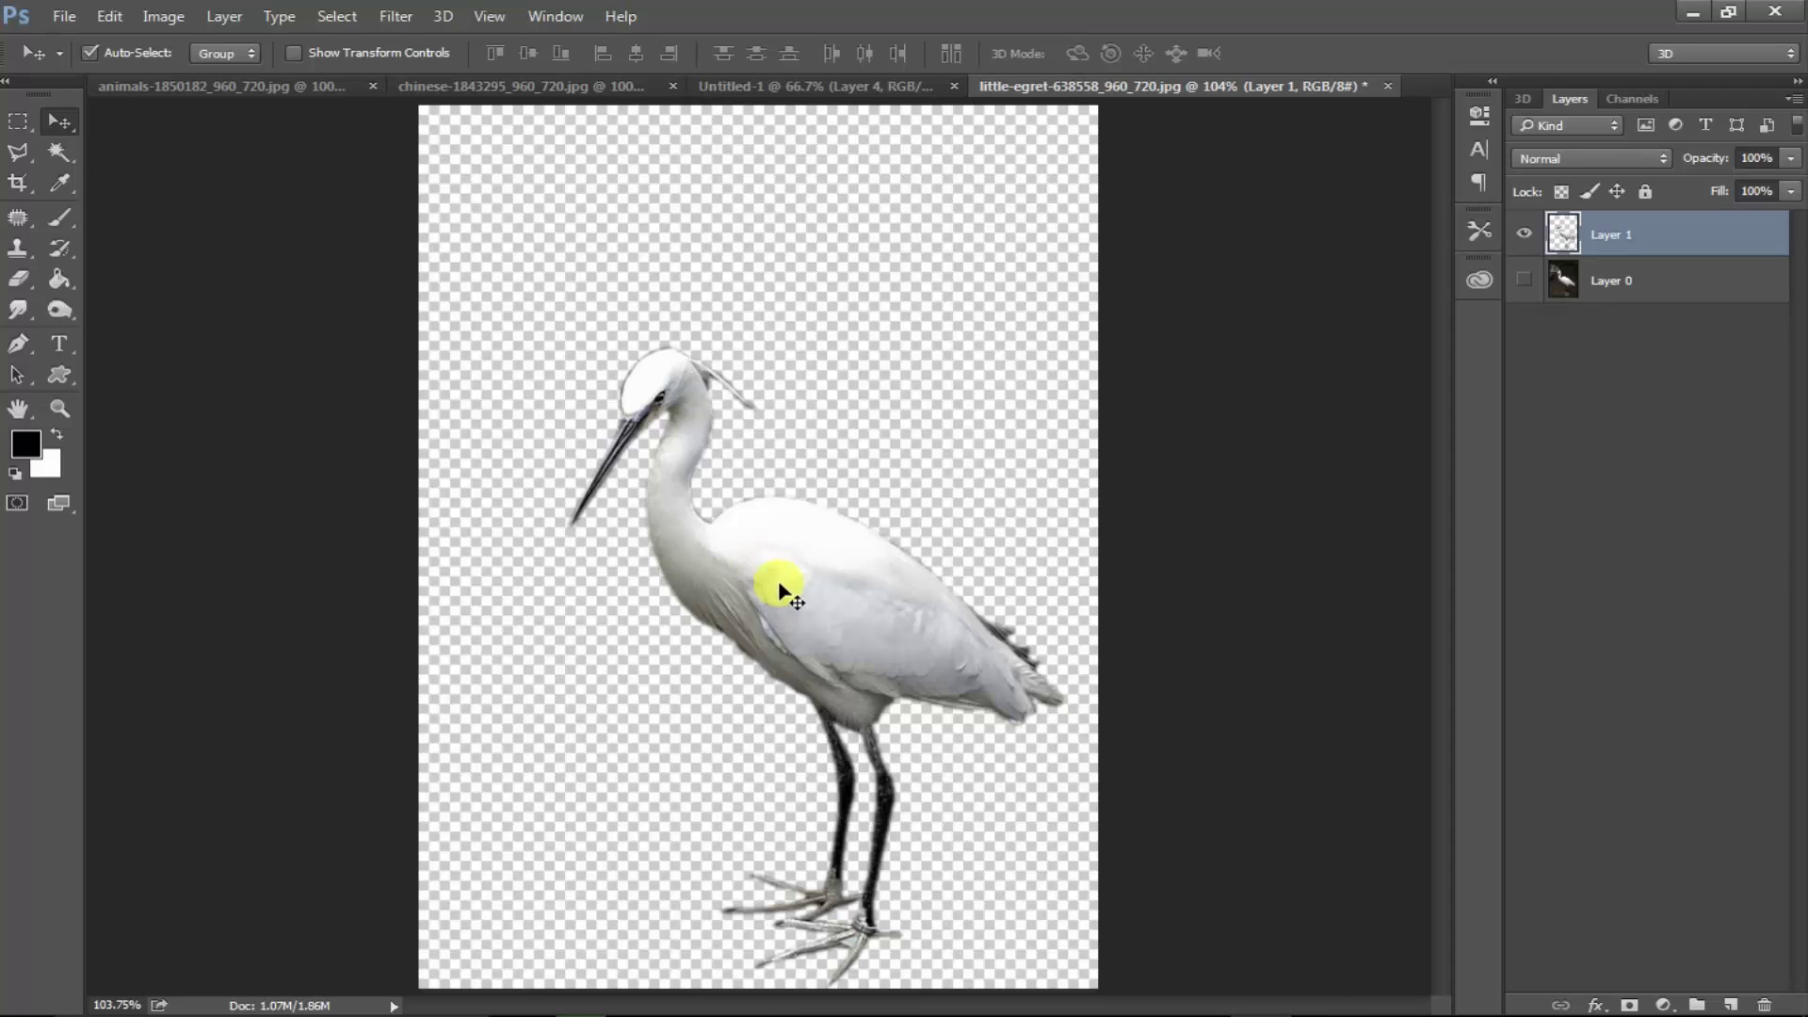
- Drag the egret into the phone composition and shrink it to about 78%
mouse_move(775, 588)
mouse_down()
mouse_move(772, 92)
mouse_move(799, 497)
mouse_up()
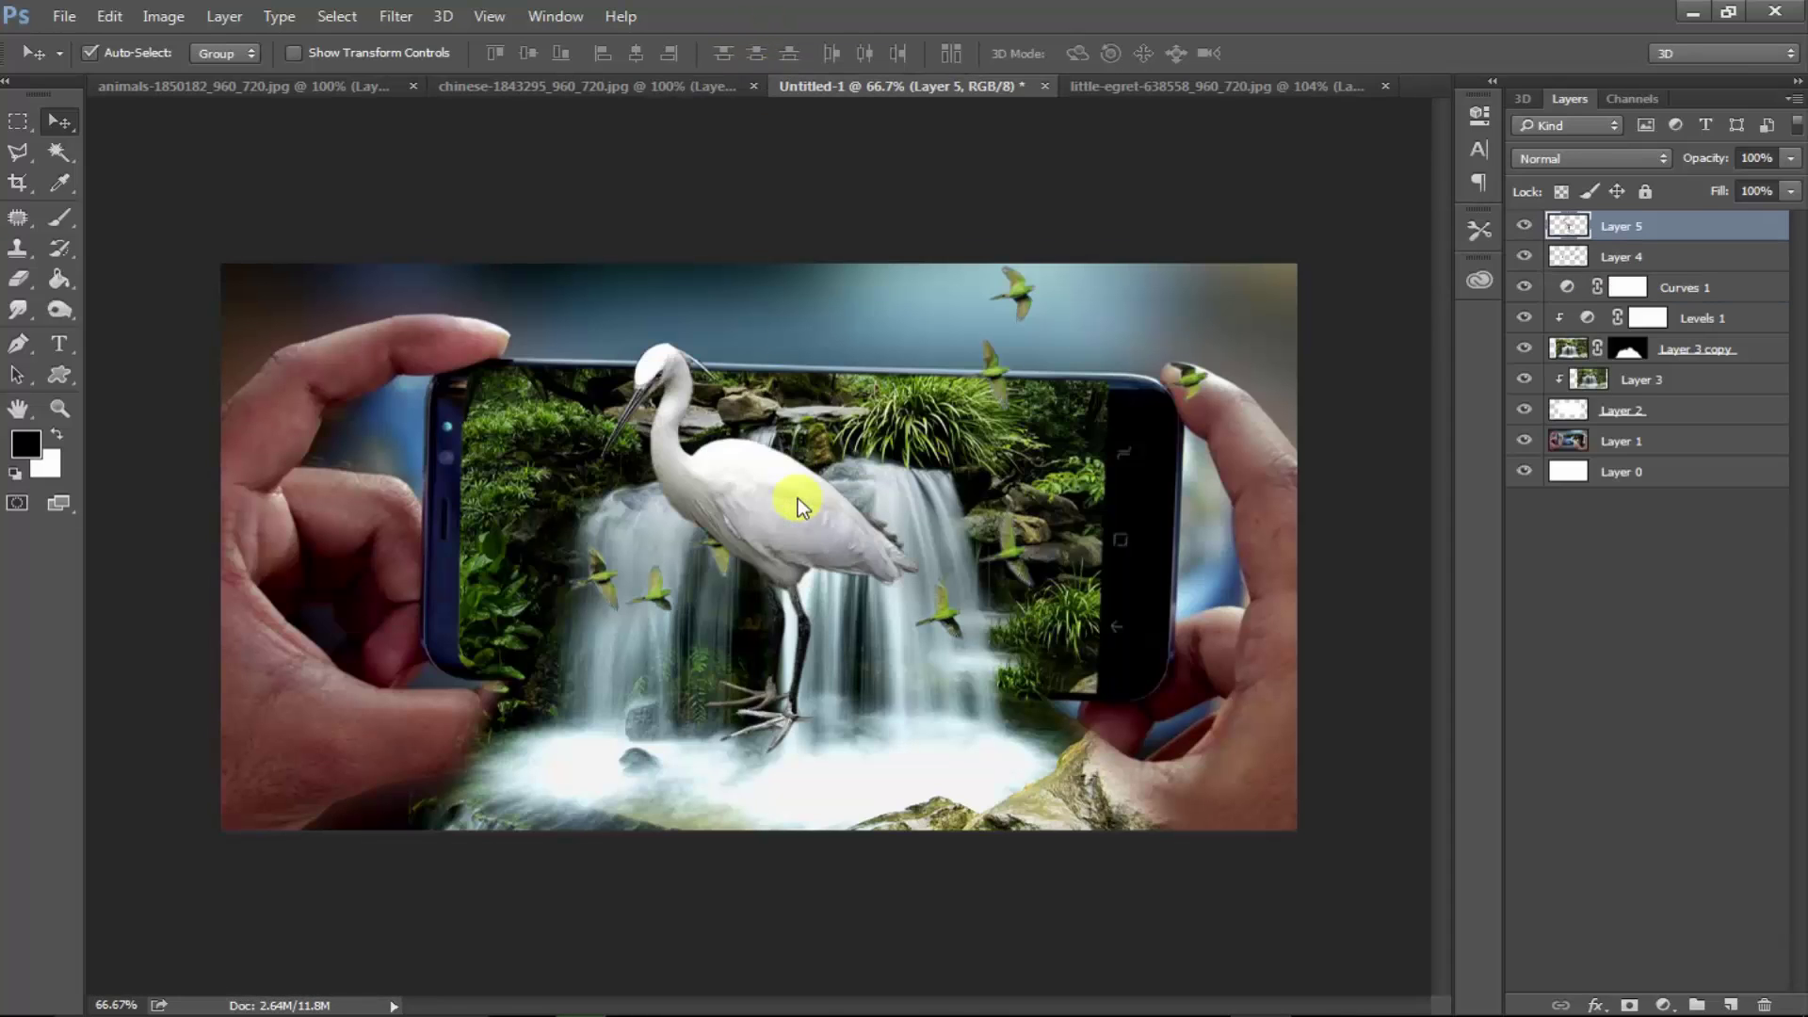
key(ctrl+t)
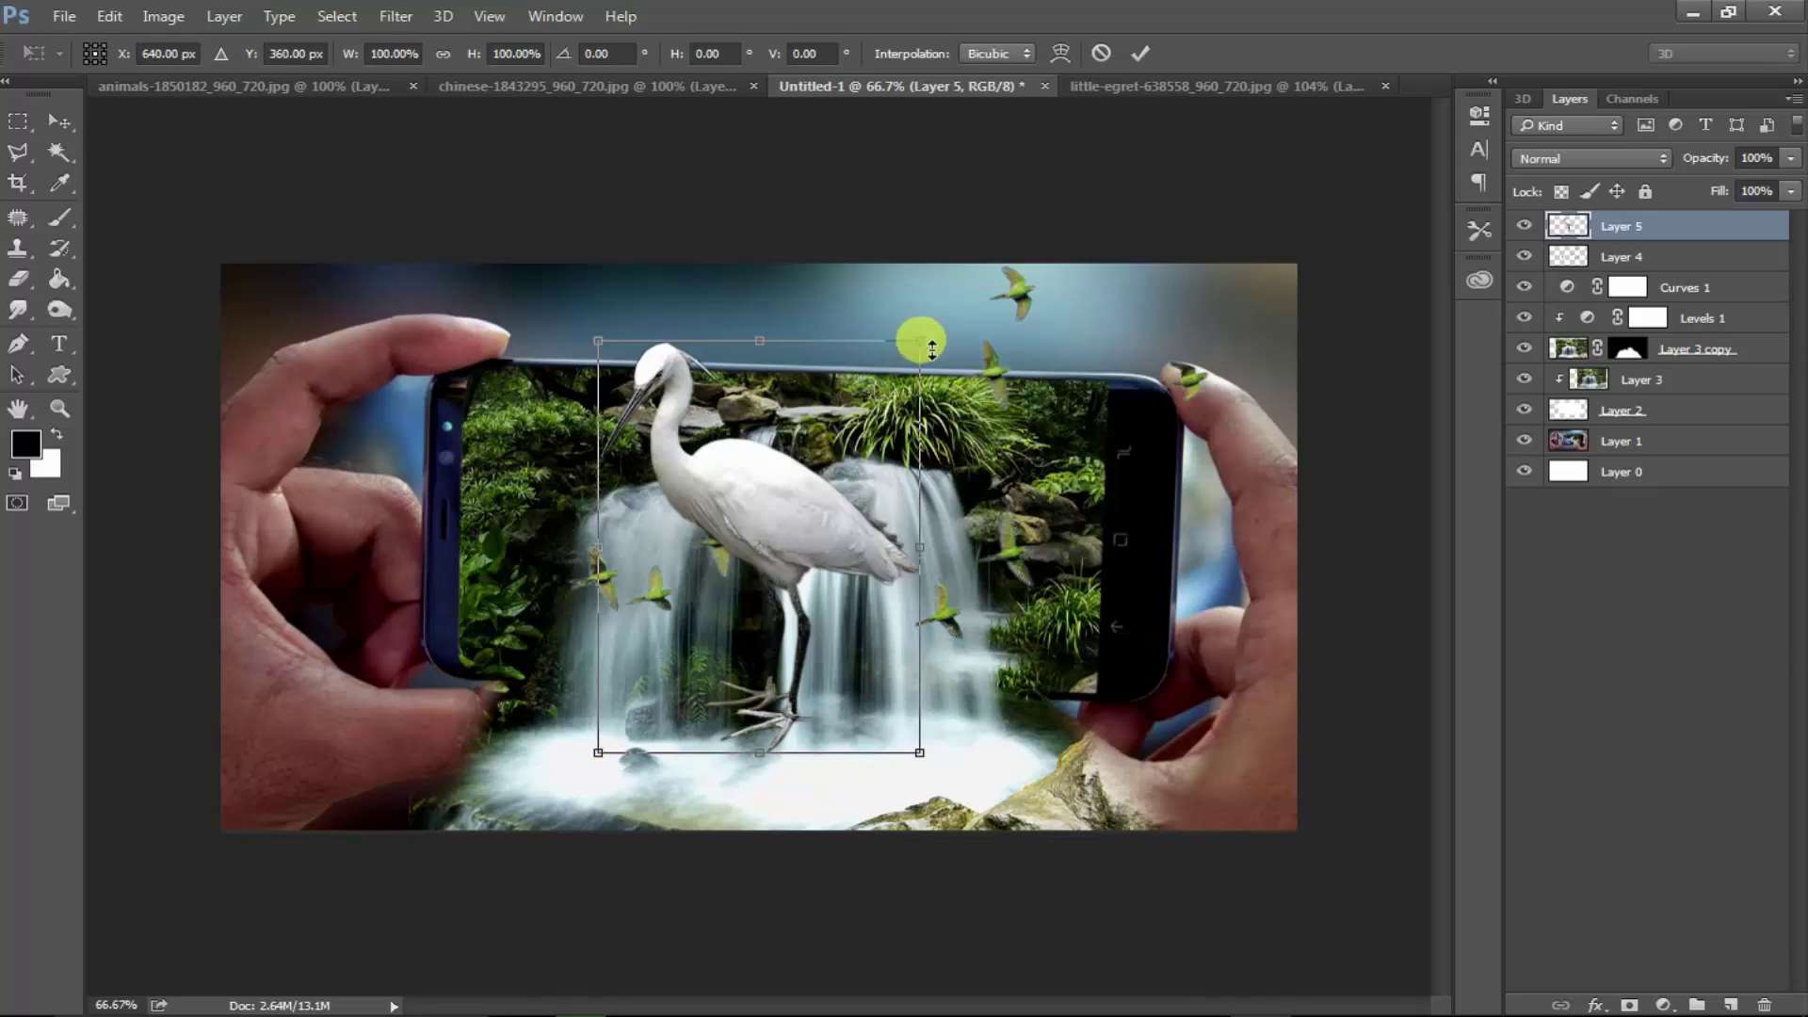
drag(922, 339, 883, 386)
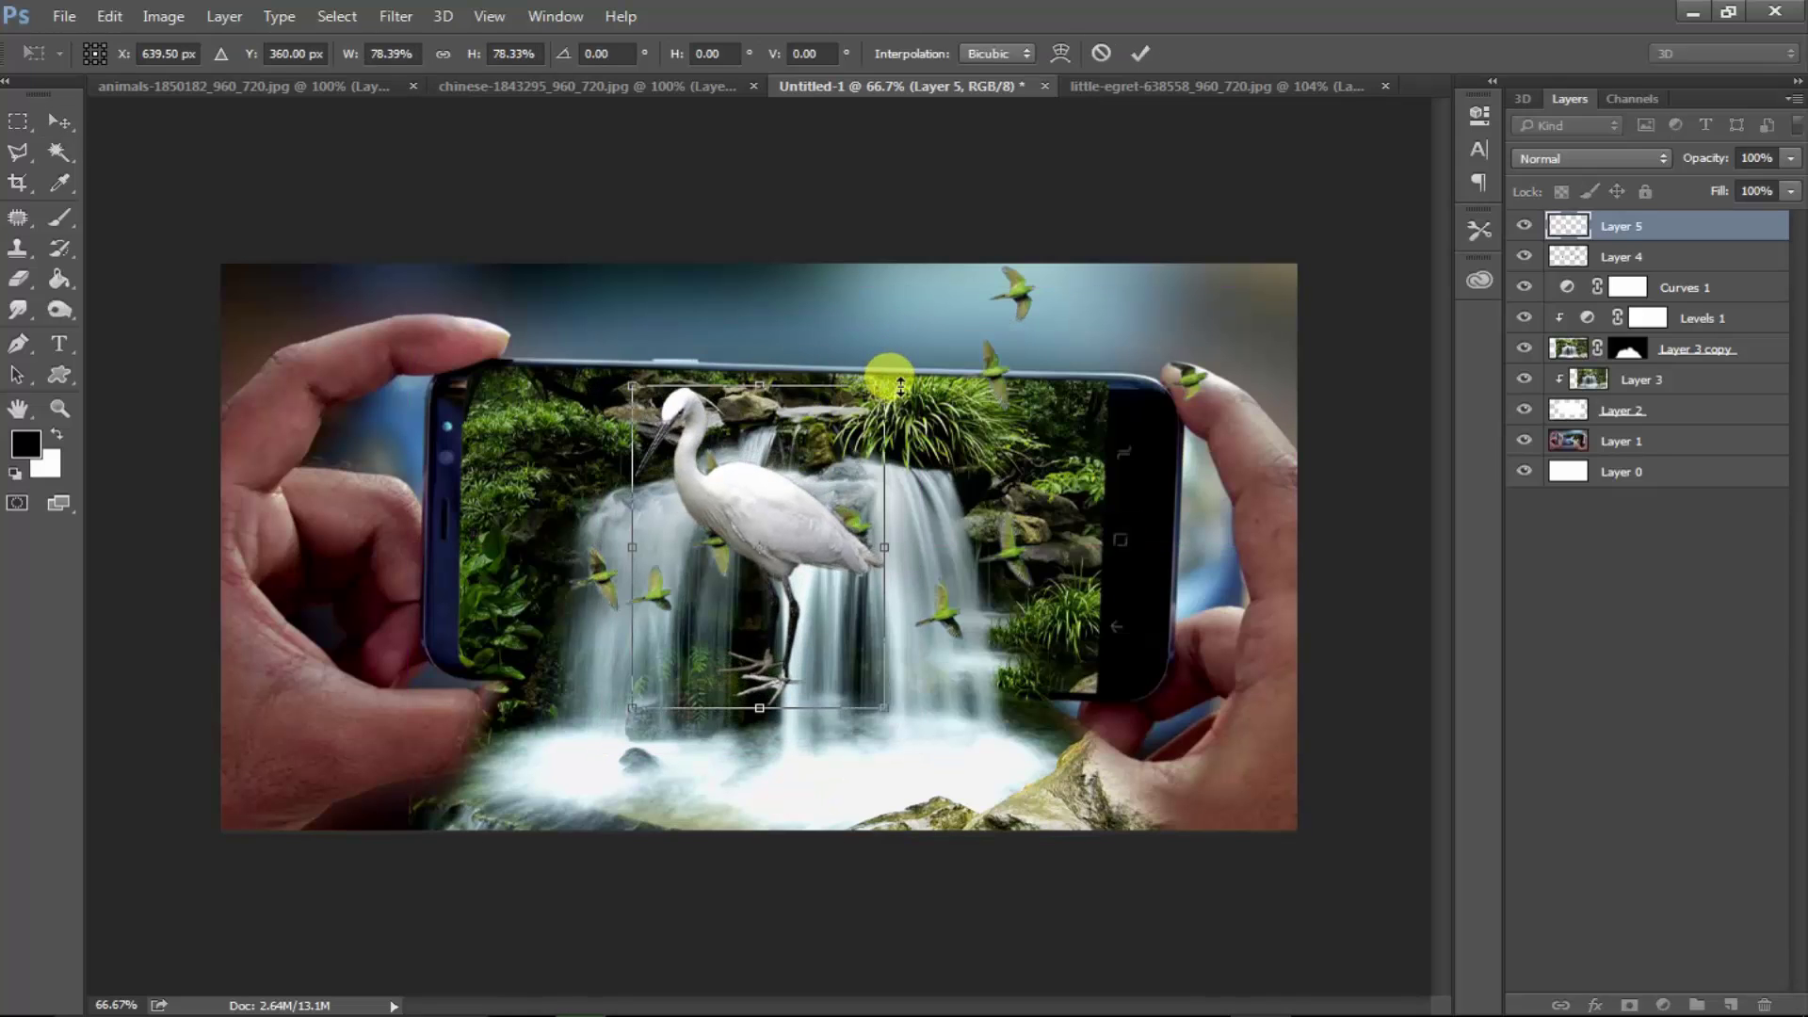
drag(784, 530, 1040, 651)
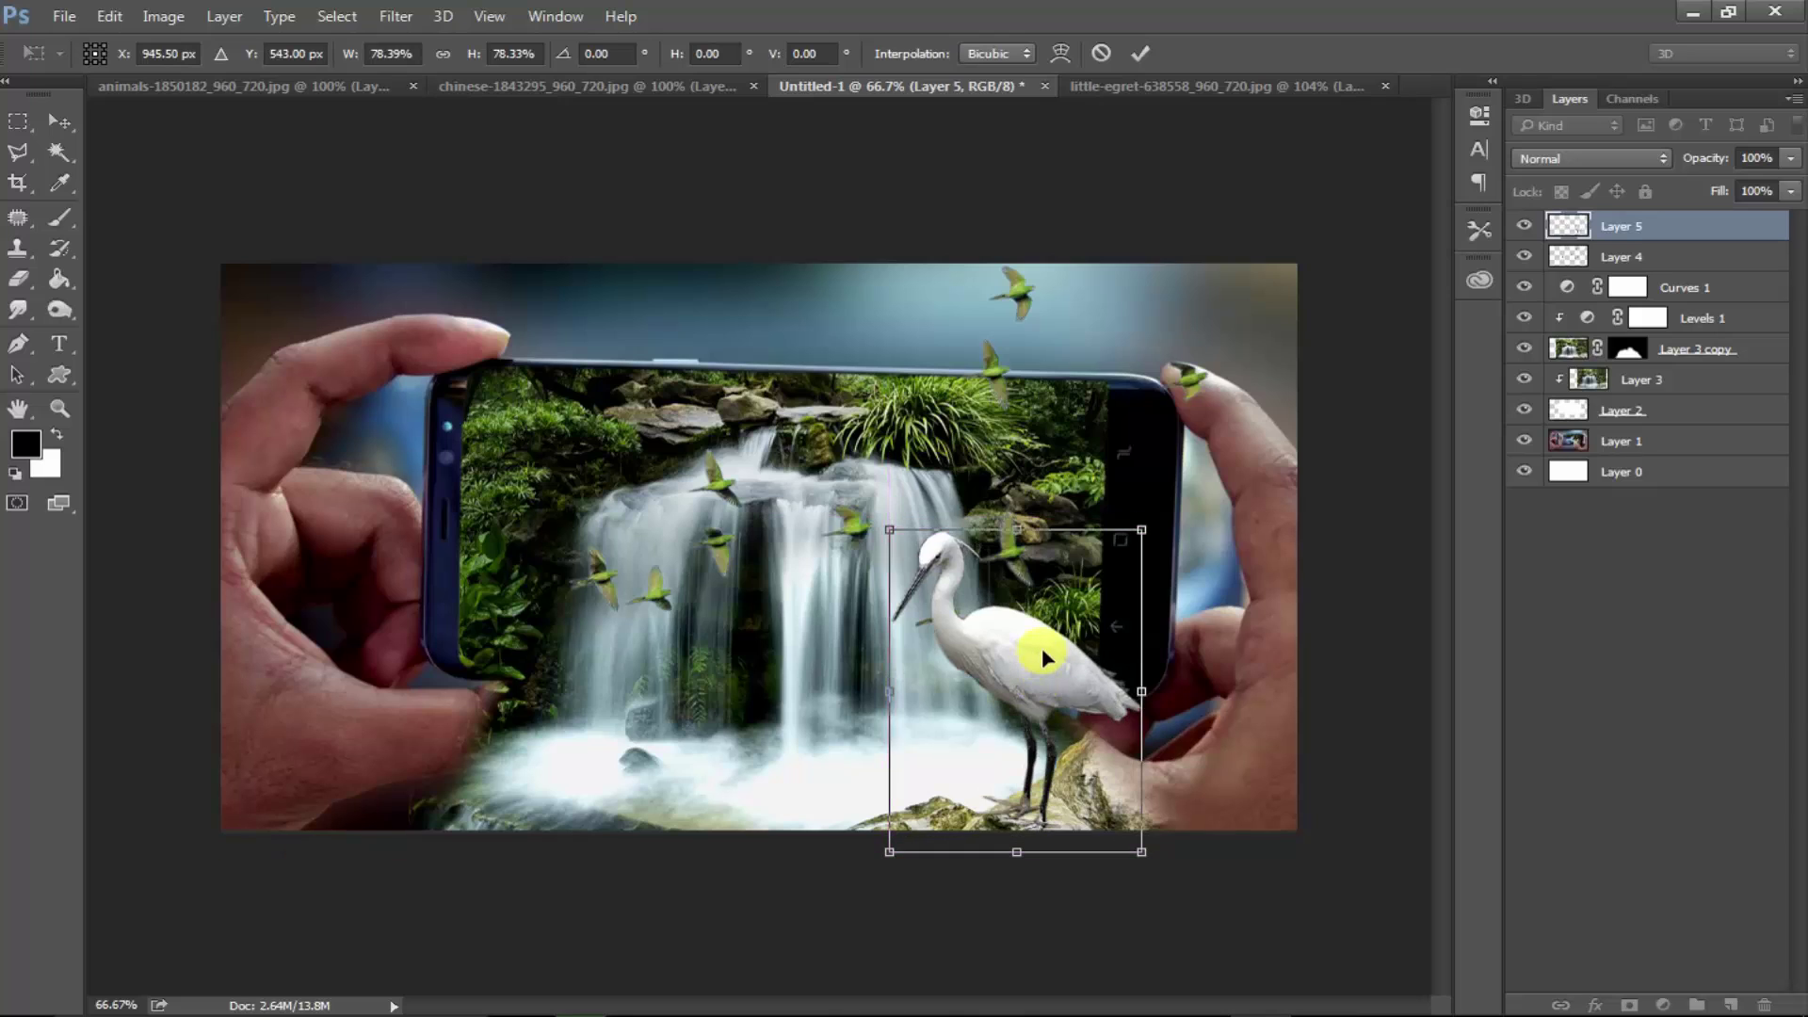
- Flip the egret horizontally, shrink it further, and place it beside the right hand
right_click(1041, 650)
click(1125, 606)
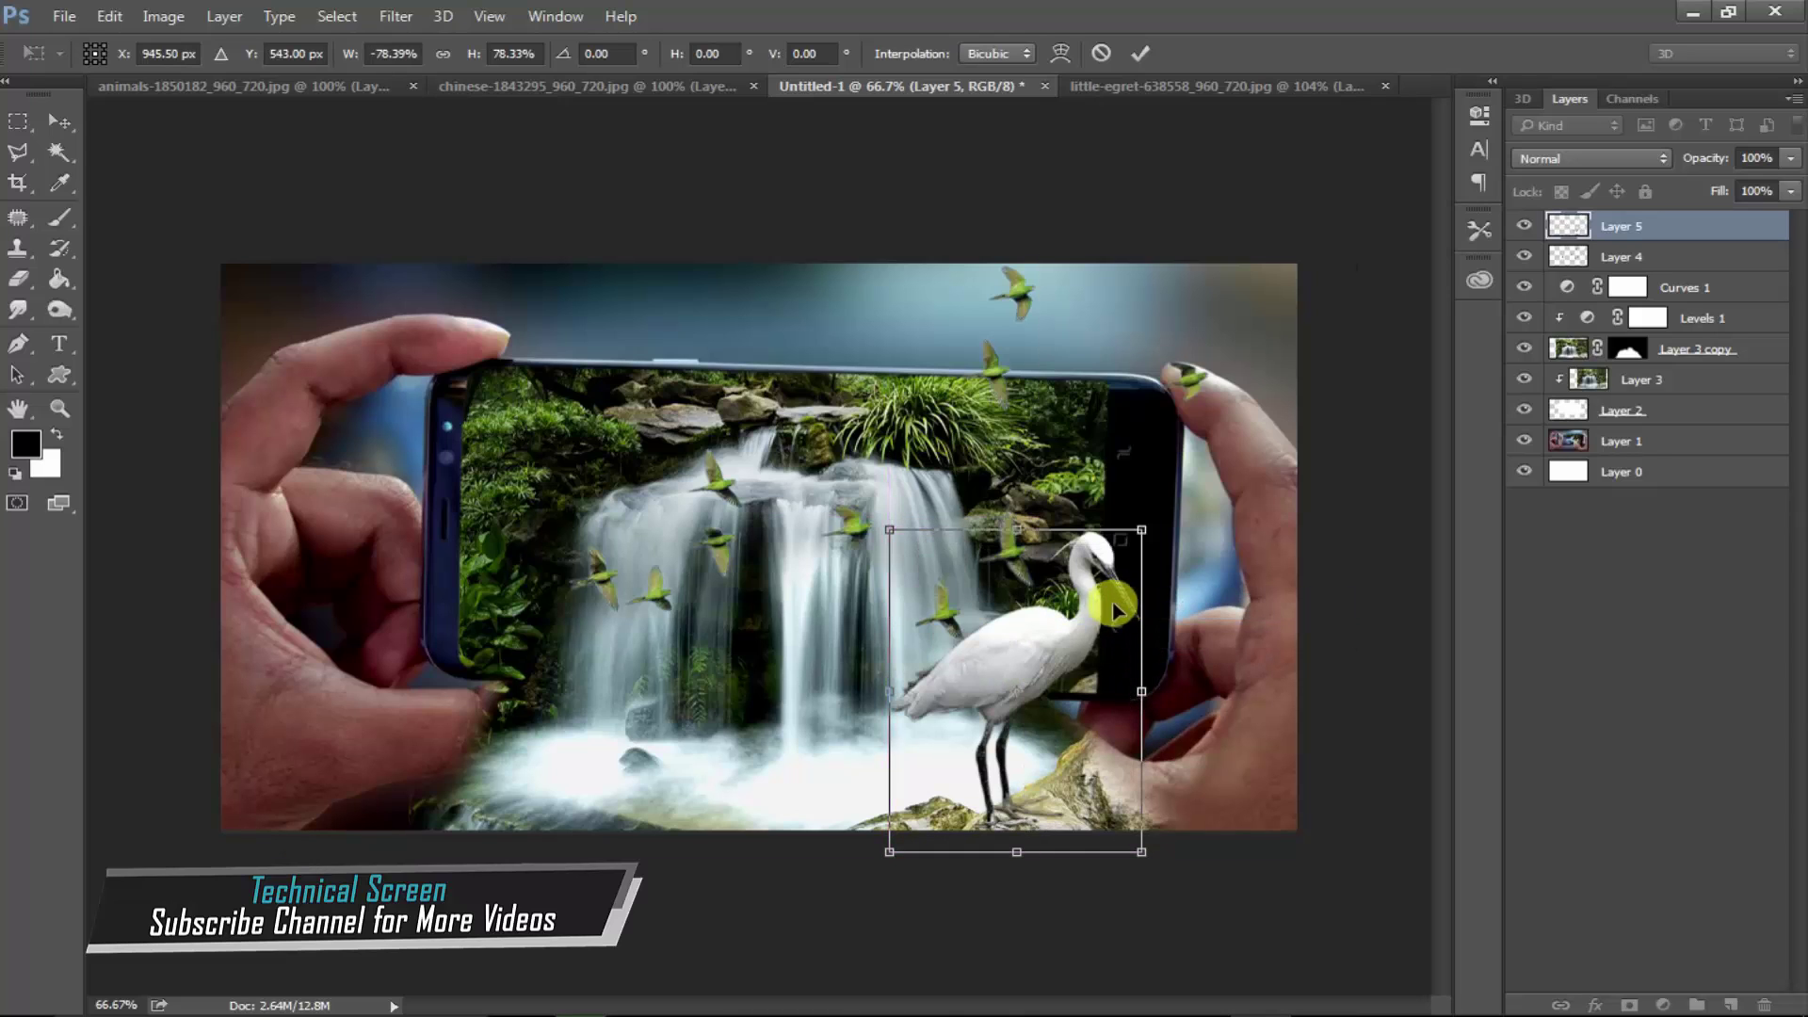
drag(1142, 527, 1115, 562)
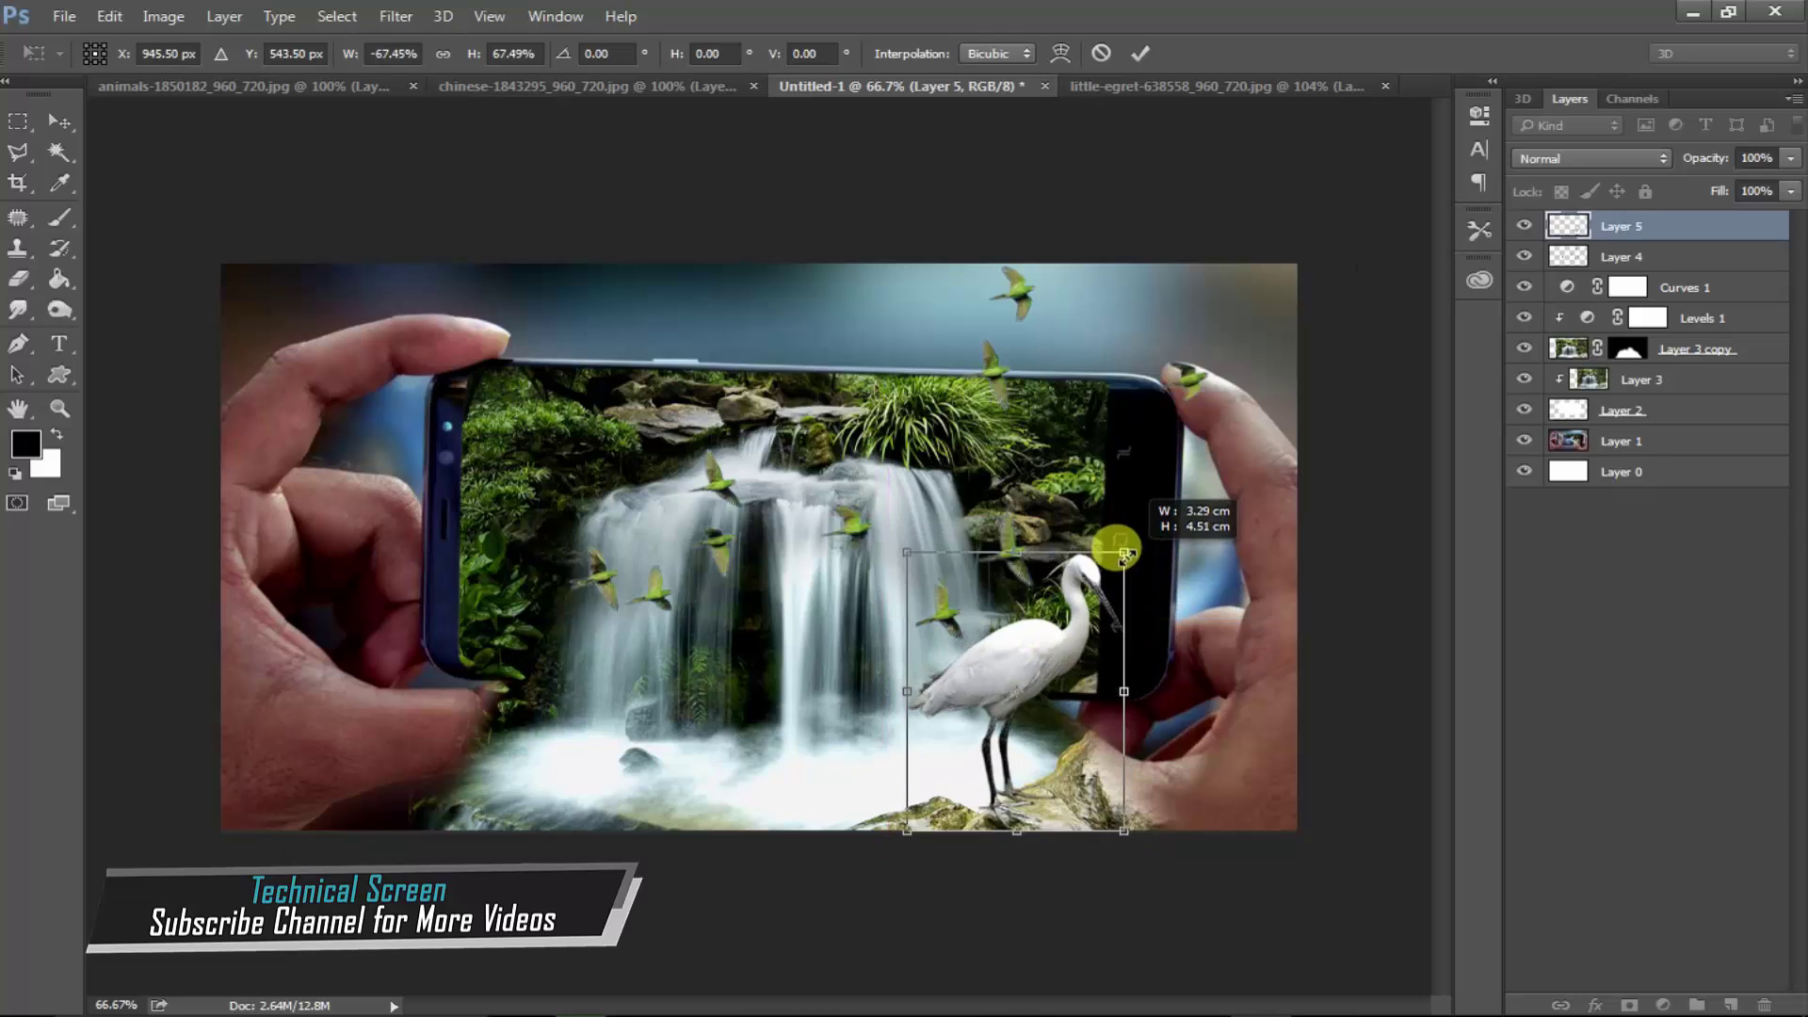
drag(1036, 675, 1089, 687)
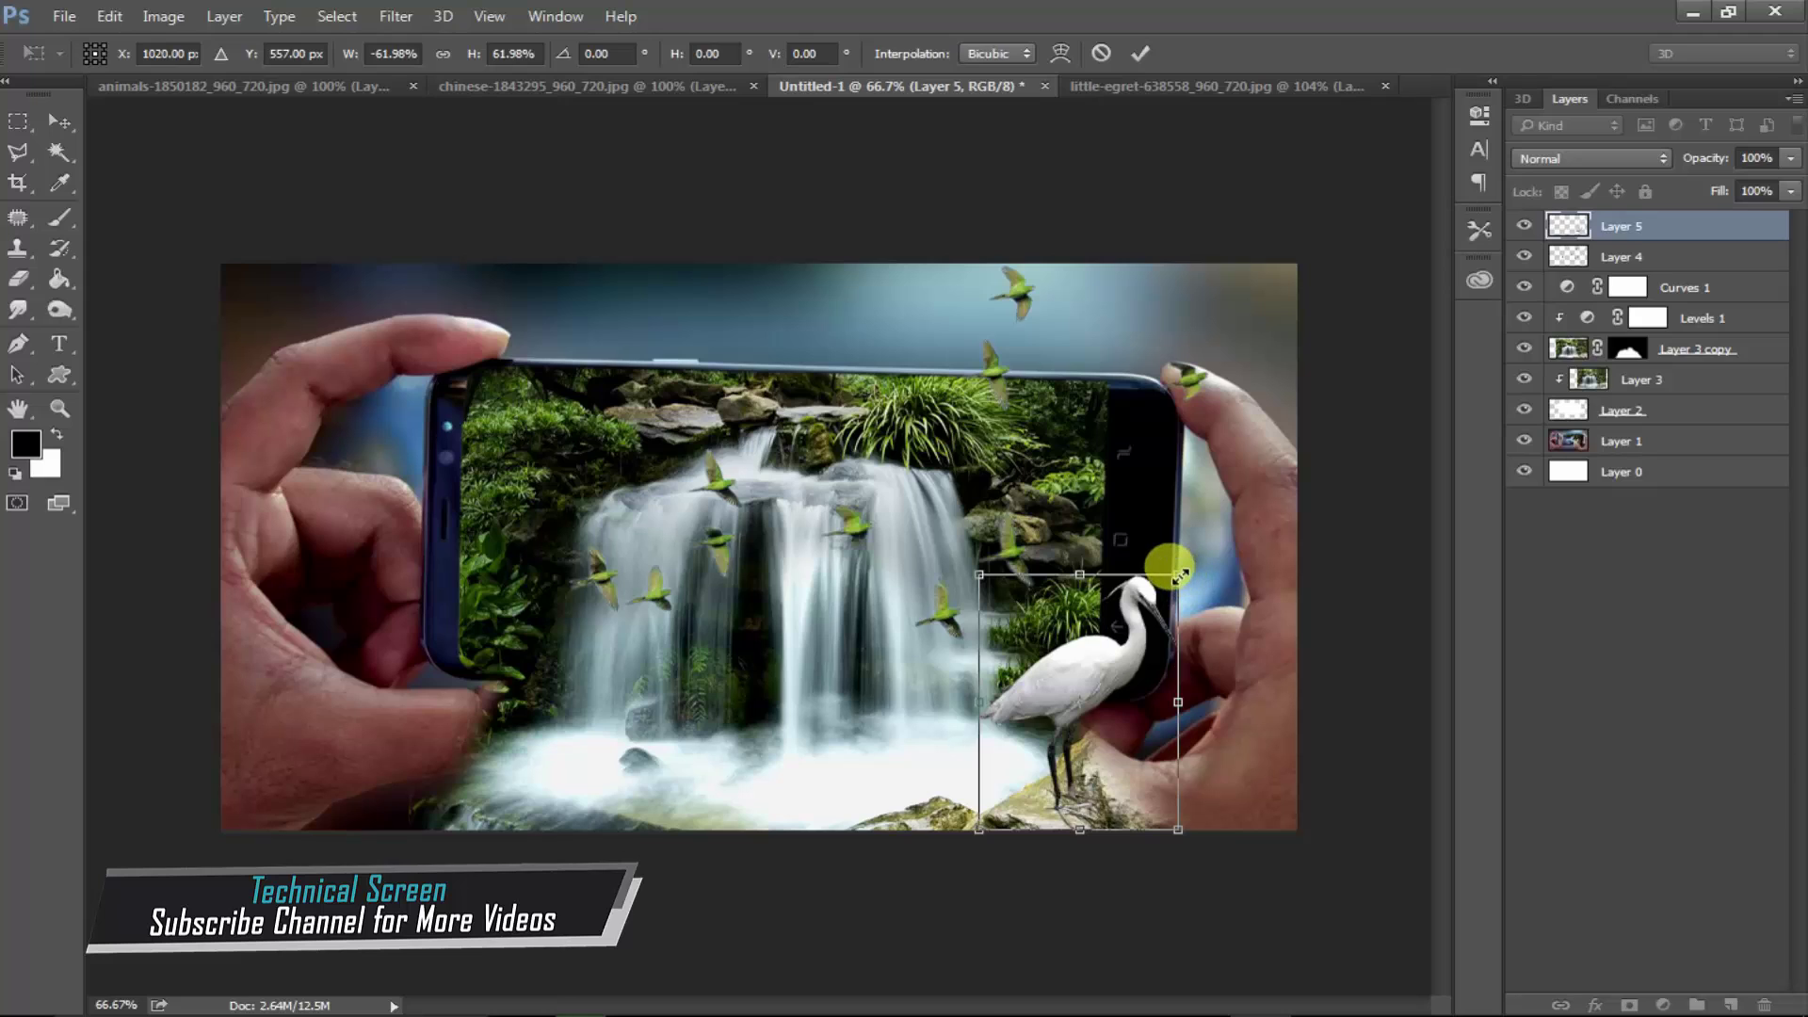
key(Return)
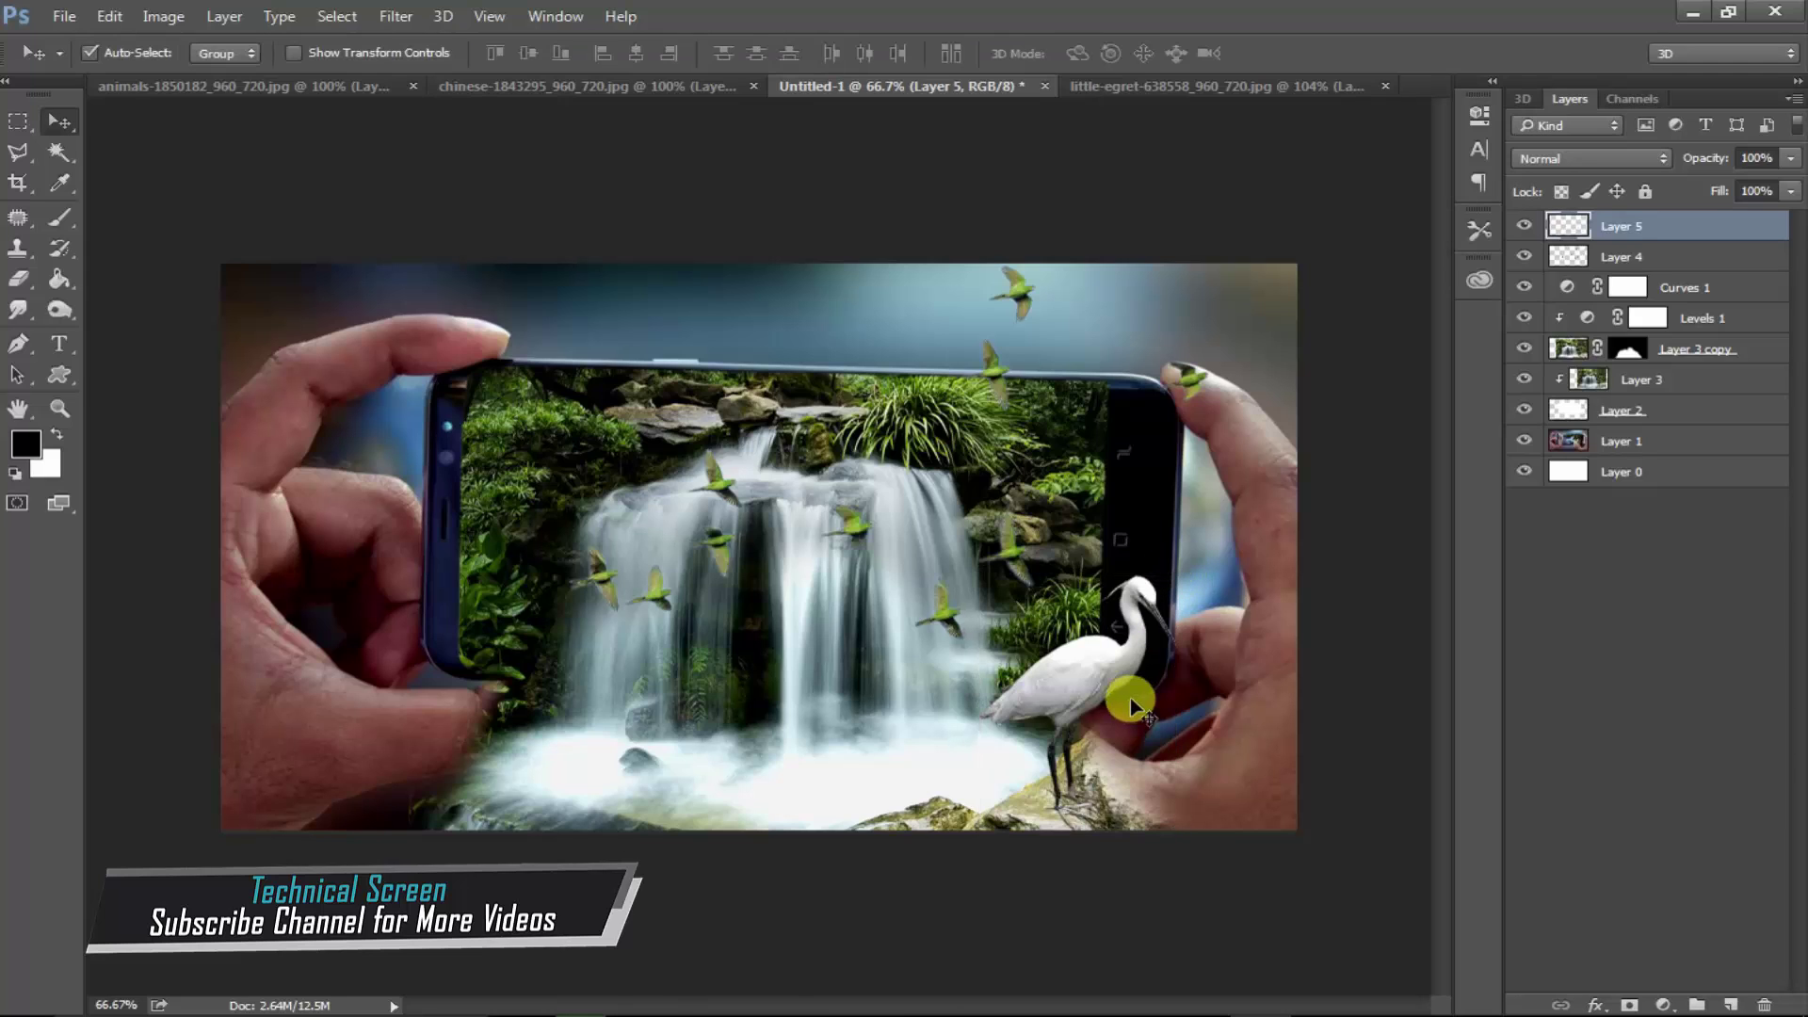
- Duplicate the egret layer, flip the copy horizontally, and move it left onto the rocks
alt+click(1131, 698)
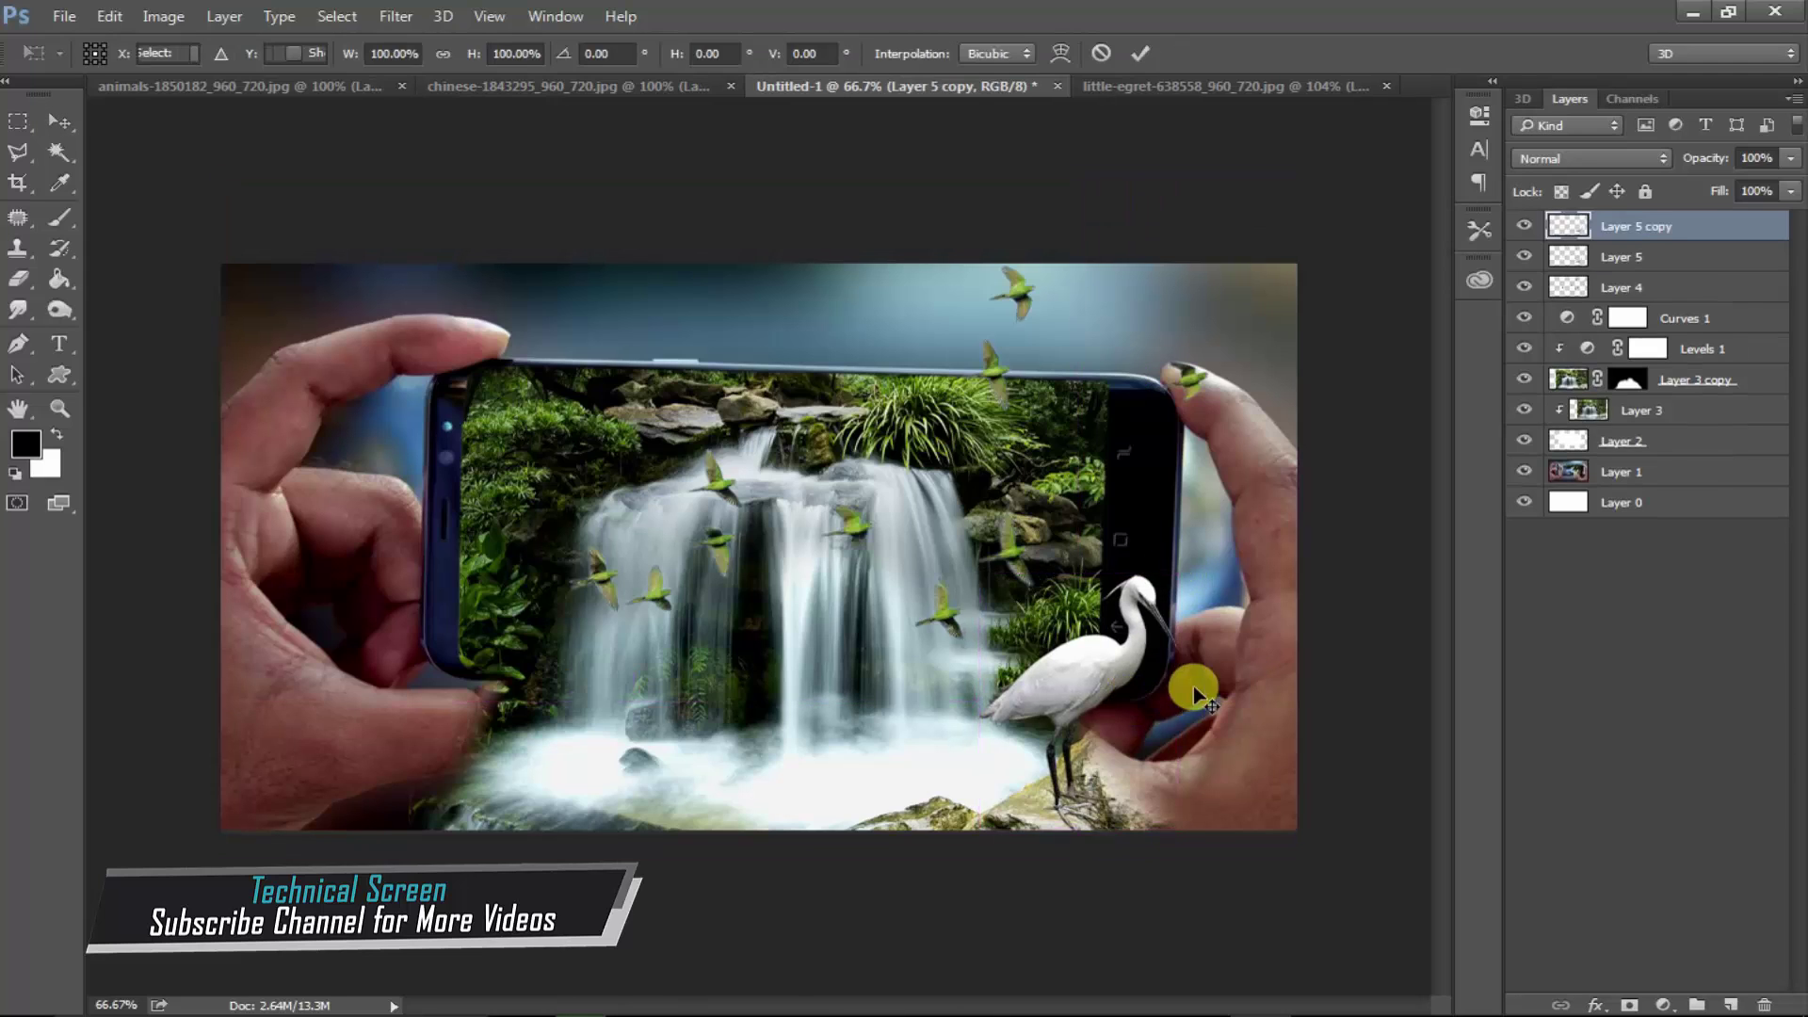
key(ctrl+t)
right_click(1125, 671)
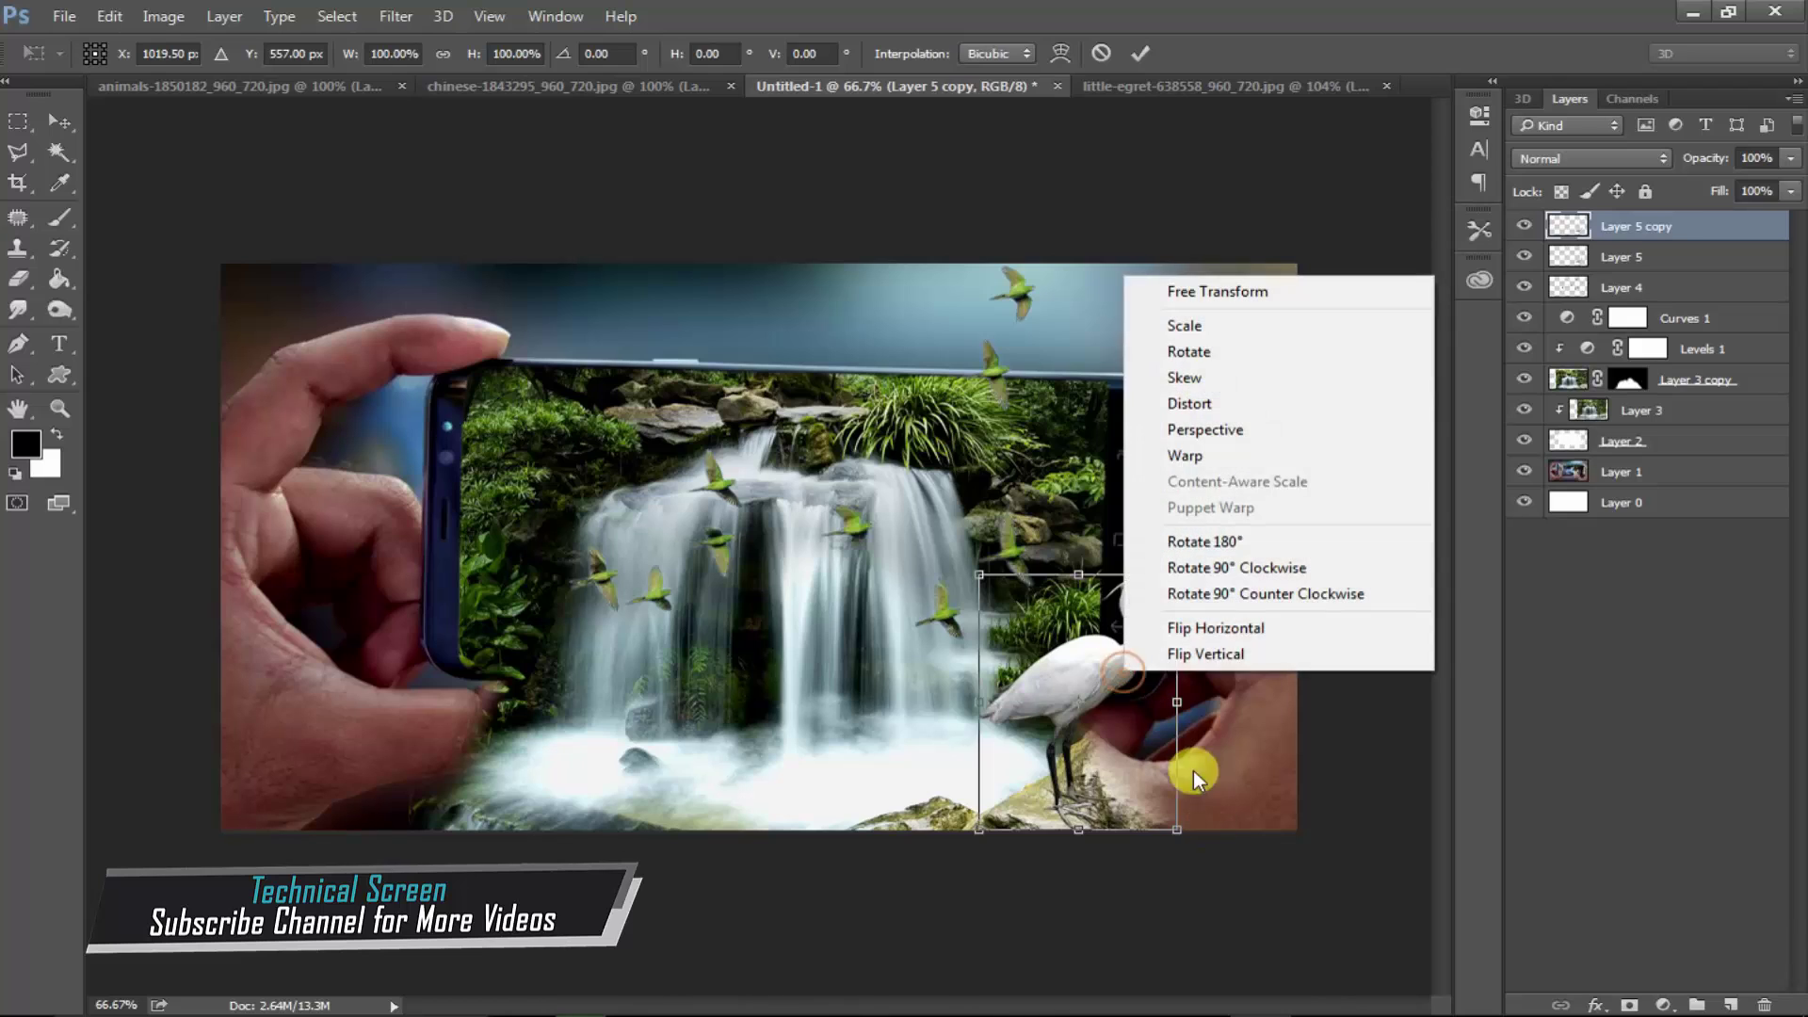
click(1212, 628)
mouse_move(1092, 680)
mouse_down()
mouse_move(991, 703)
mouse_move(968, 679)
mouse_up()
- Scale the copy slightly smaller and settle it on the bottom edge
drag(1056, 574, 1008, 631)
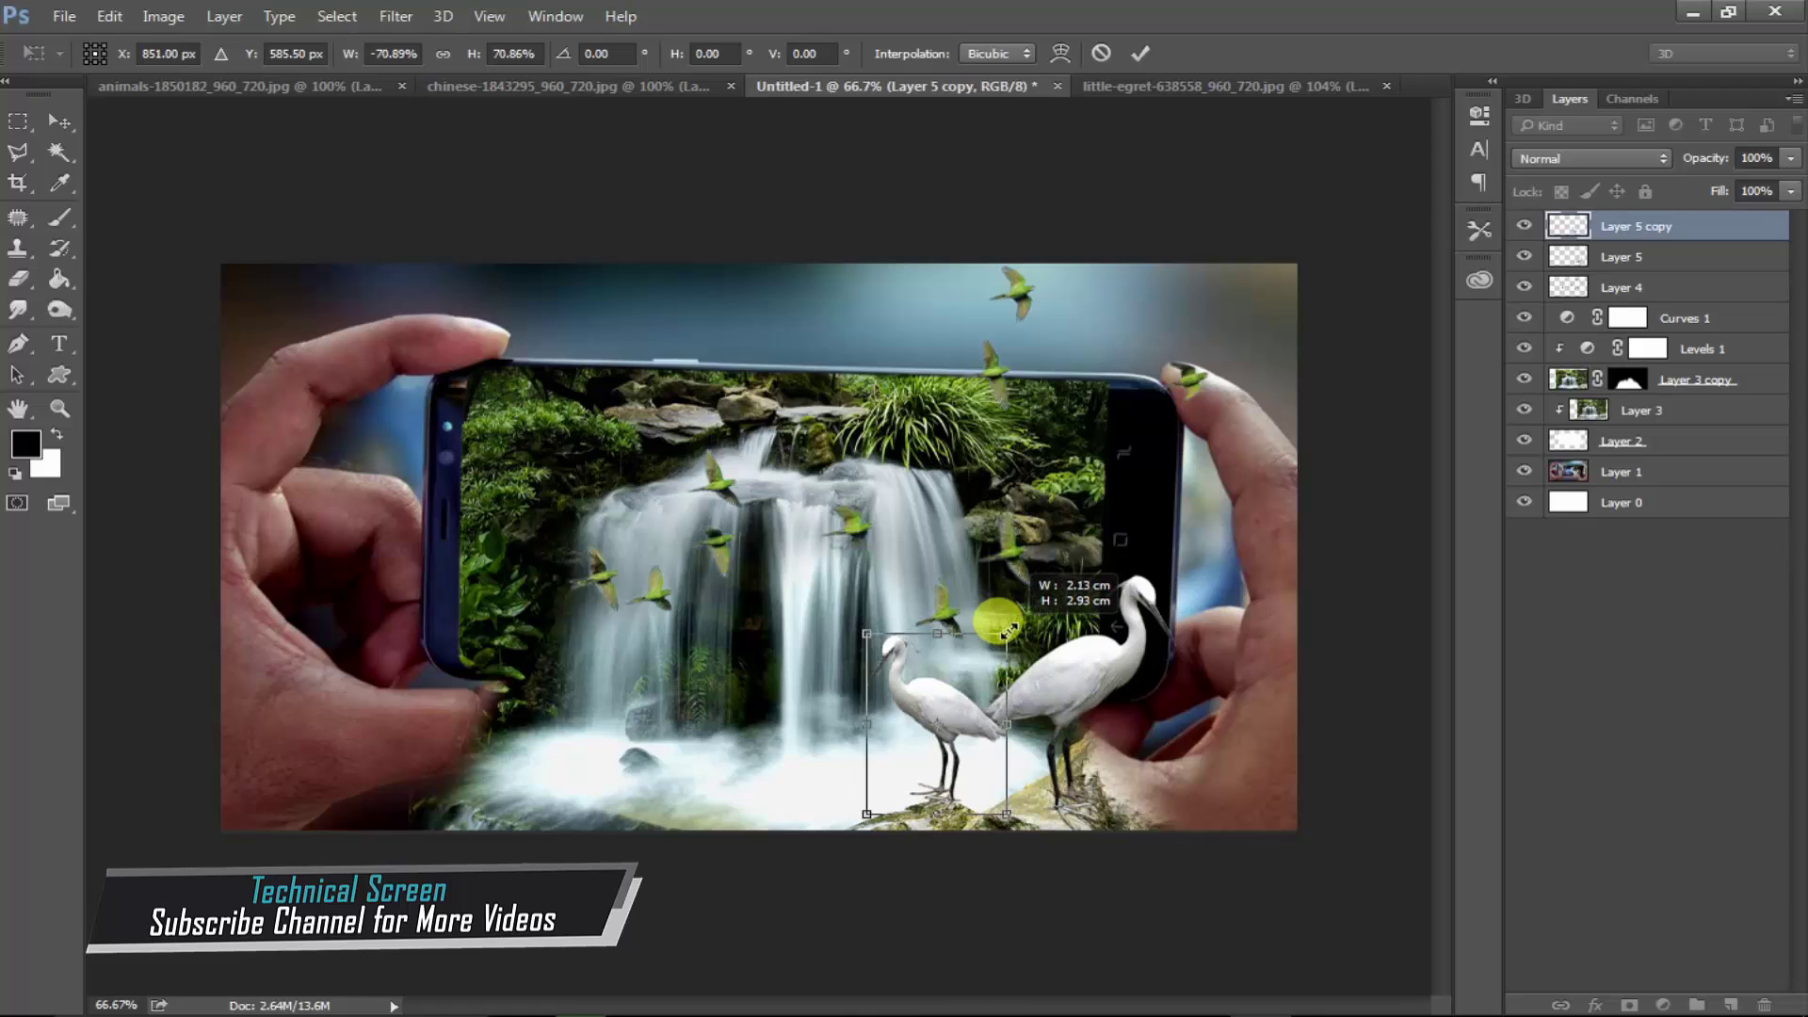
drag(966, 722, 949, 735)
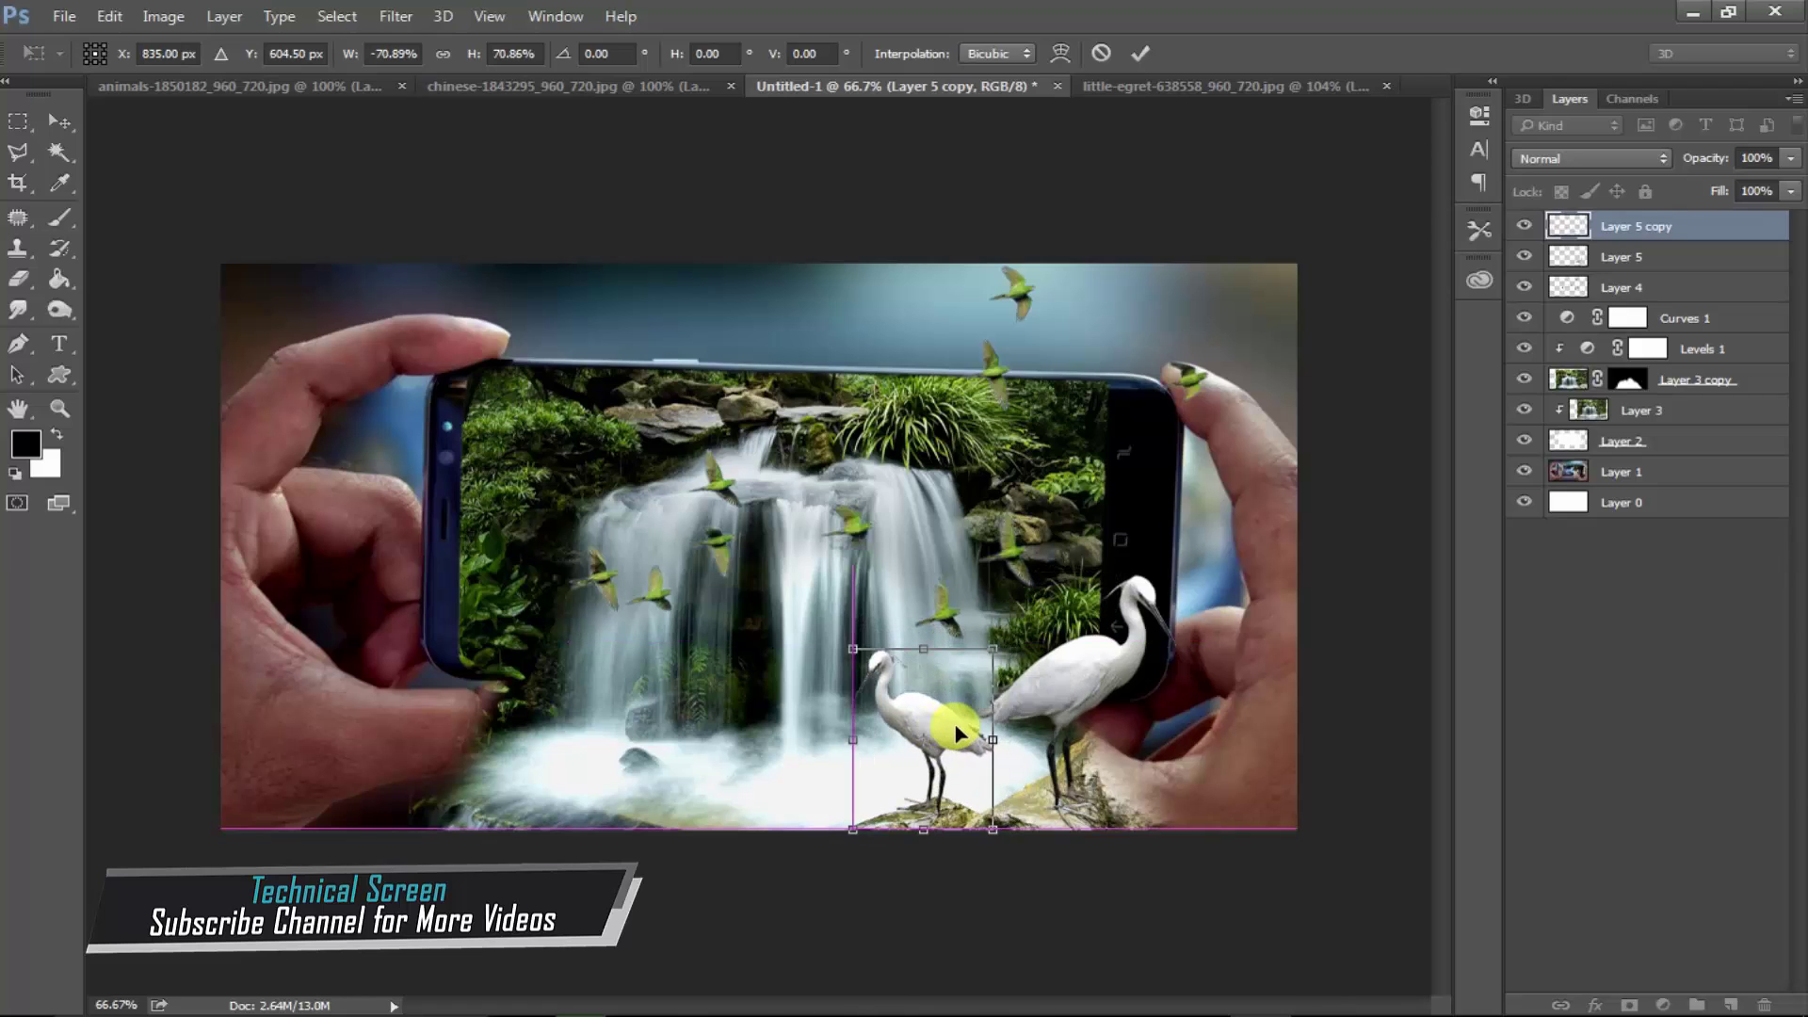
drag(1008, 642, 1004, 600)
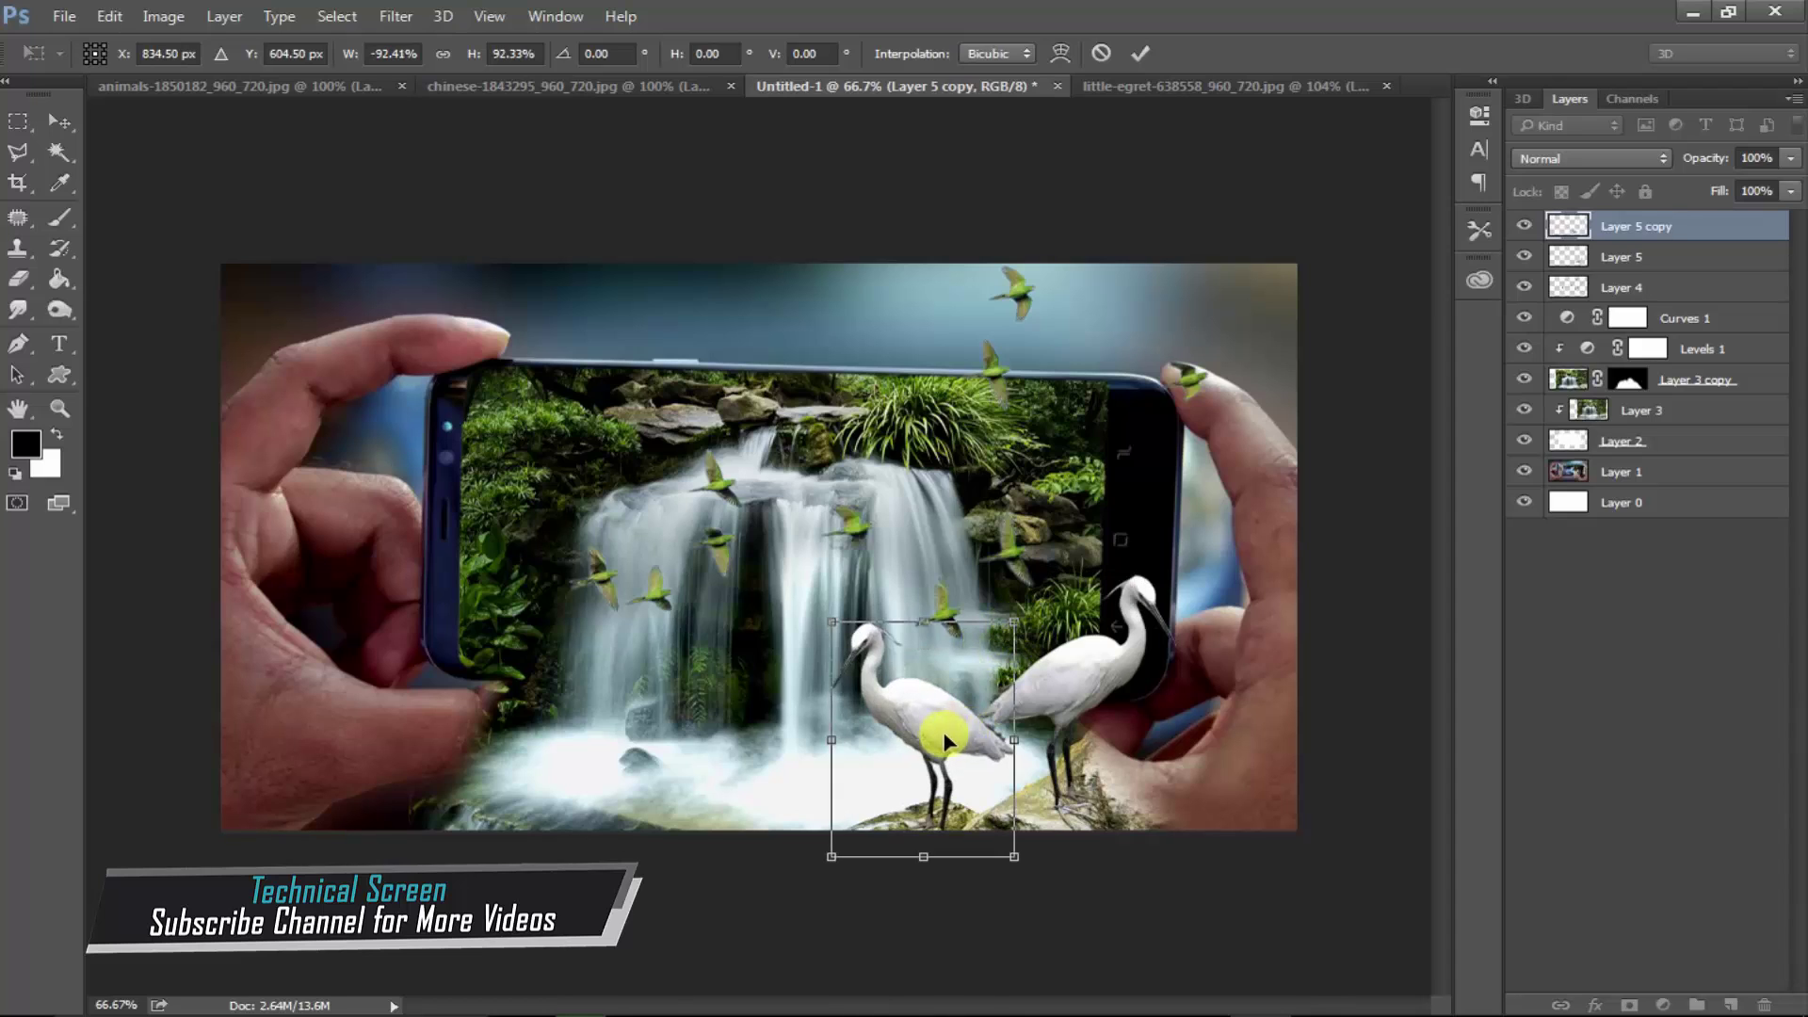
drag(937, 721, 930, 725)
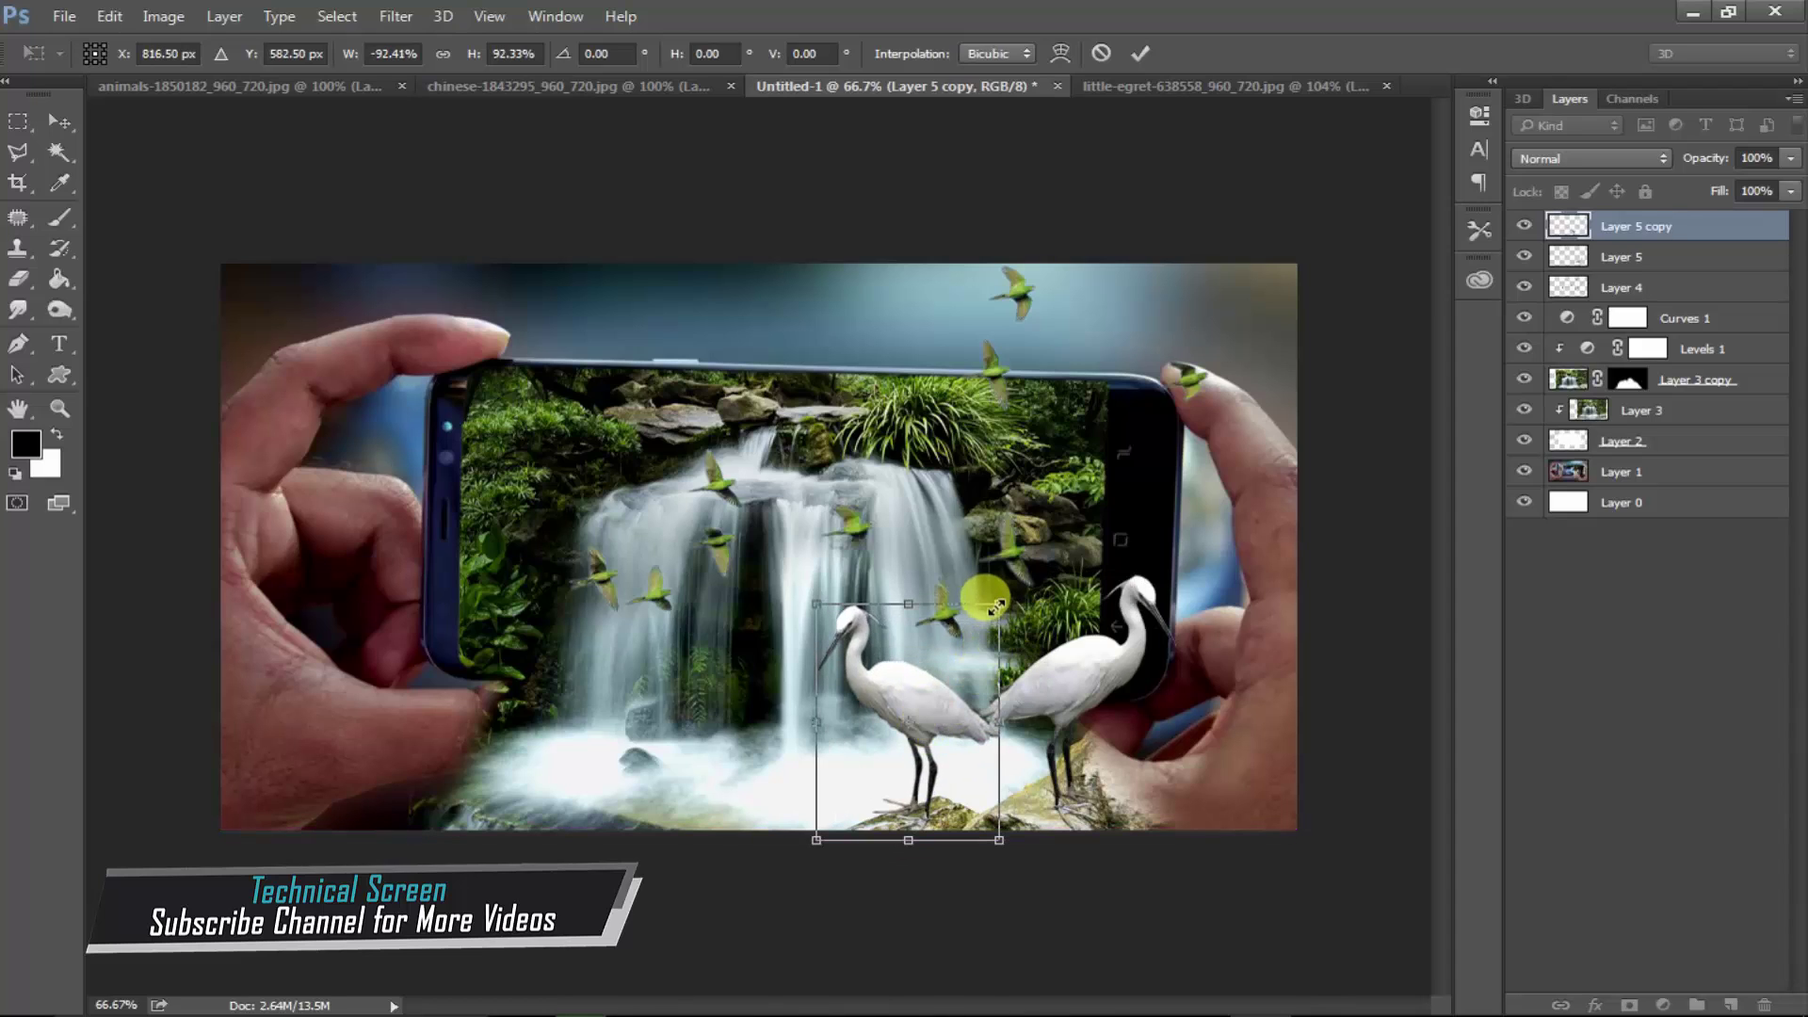
drag(996, 604, 987, 616)
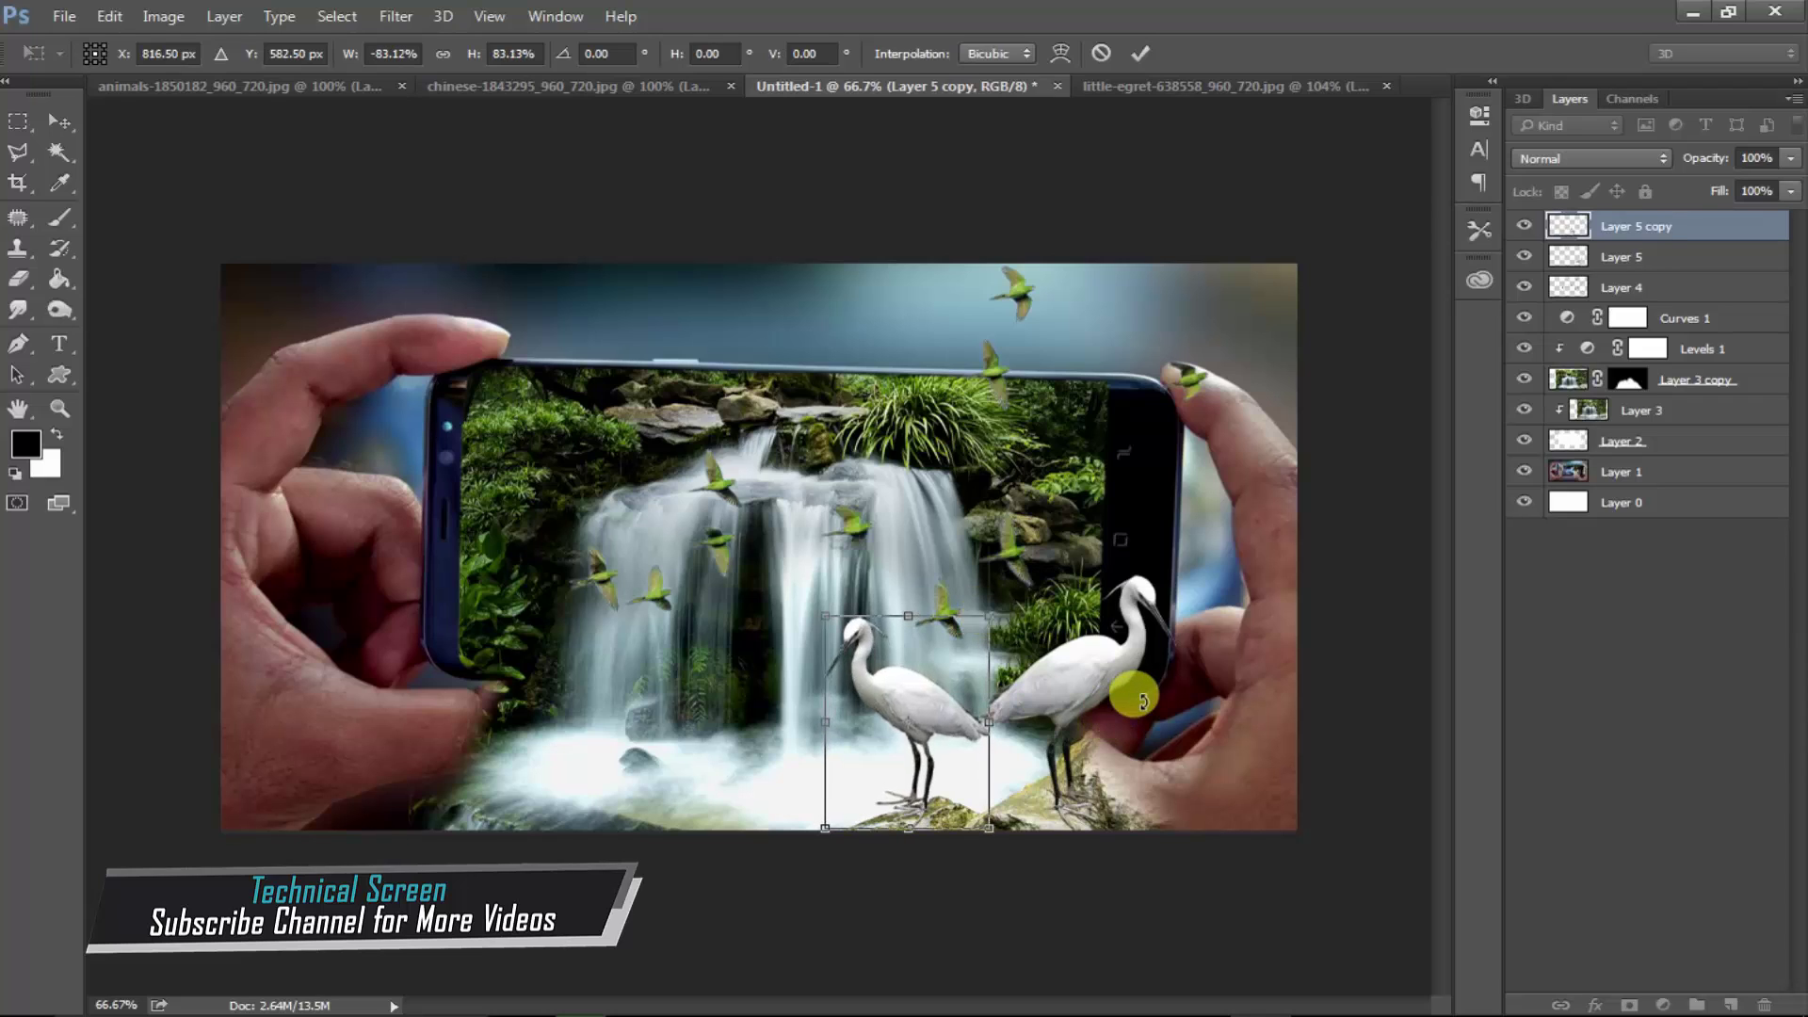
key(Return)
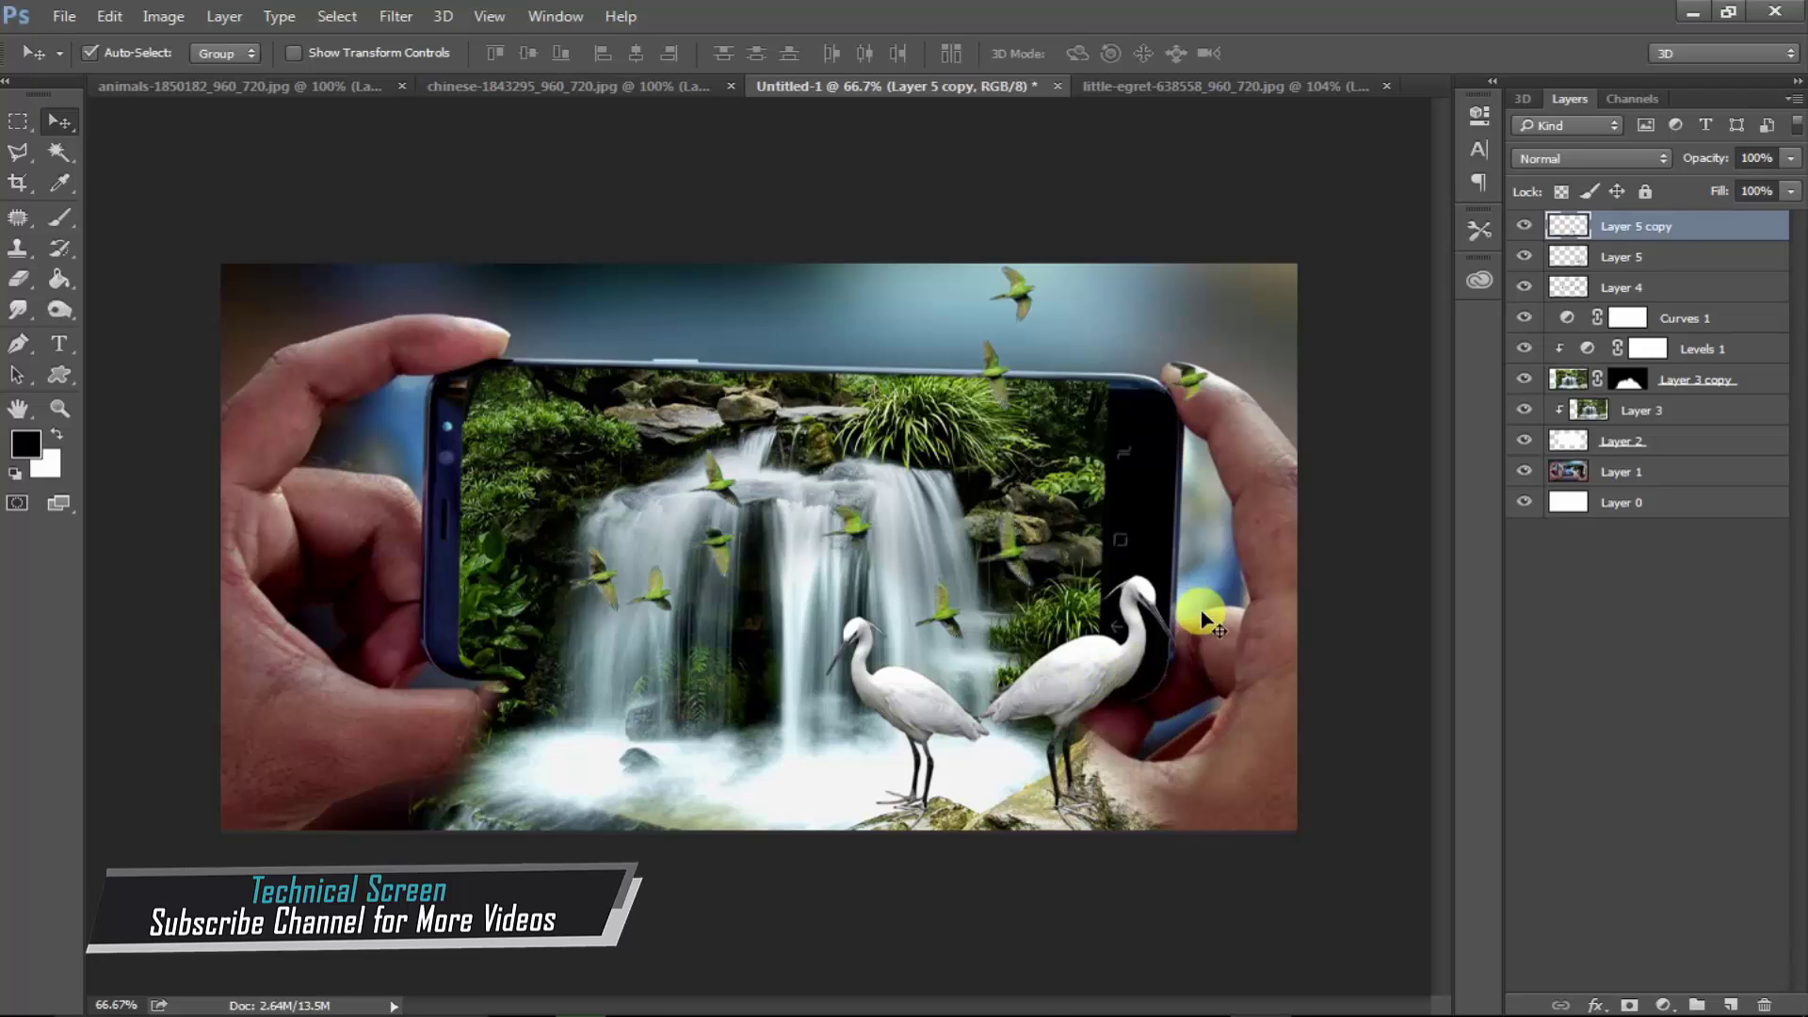
- Slightly resize the right egret on Layer 5
key(alt+bracketleft)
key(ctrl+t)
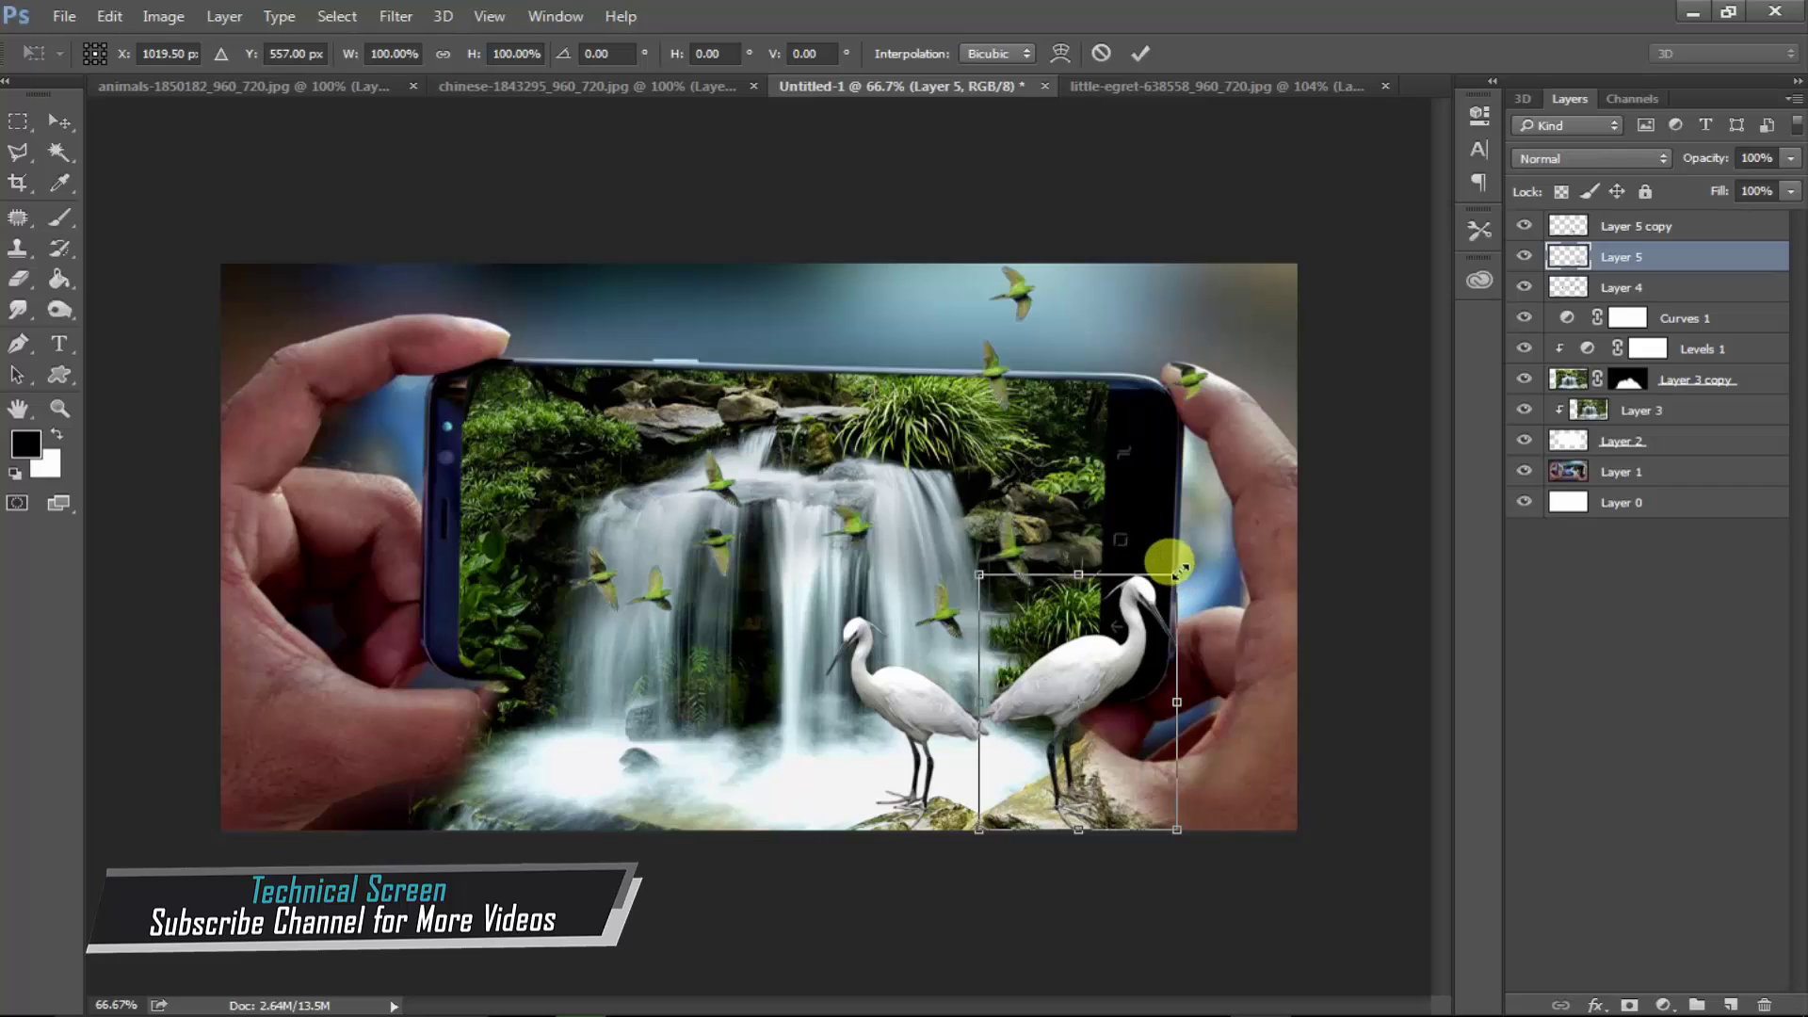
drag(1175, 577, 1166, 586)
key(Return)
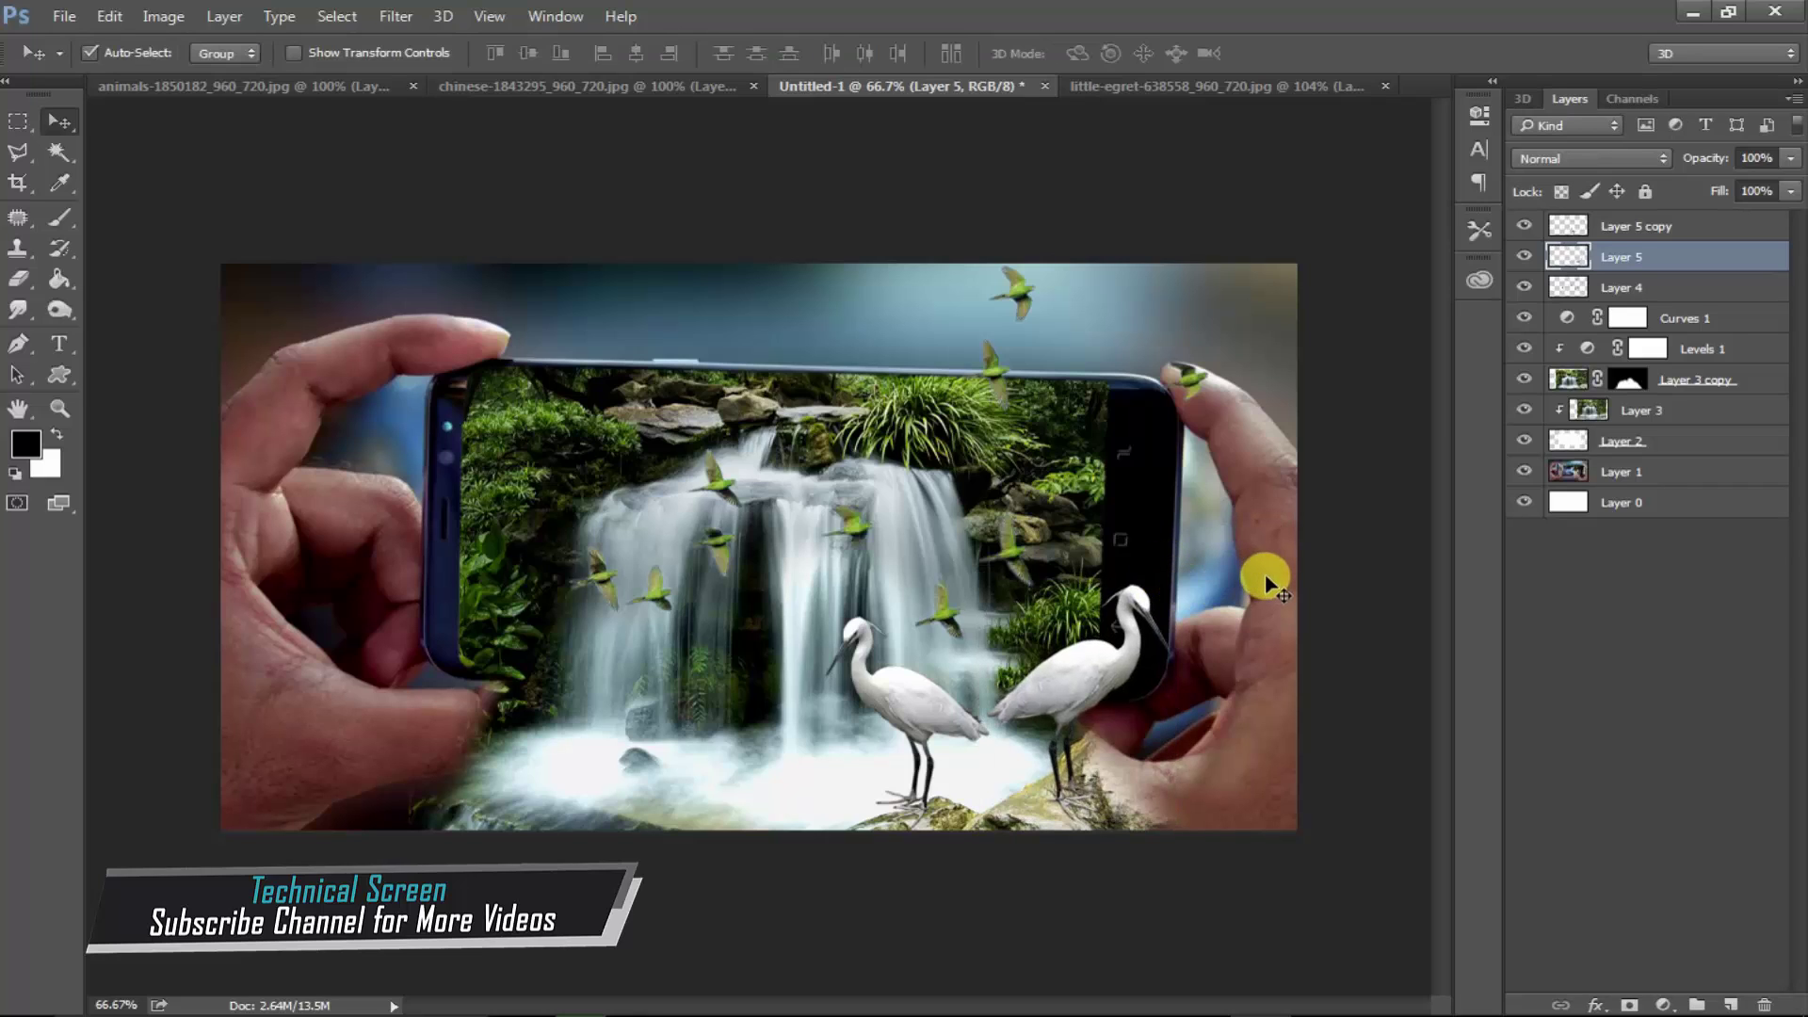
- Rotate the left egret copy about -7.6° toward its partner
click(899, 688)
key(ctrl+t)
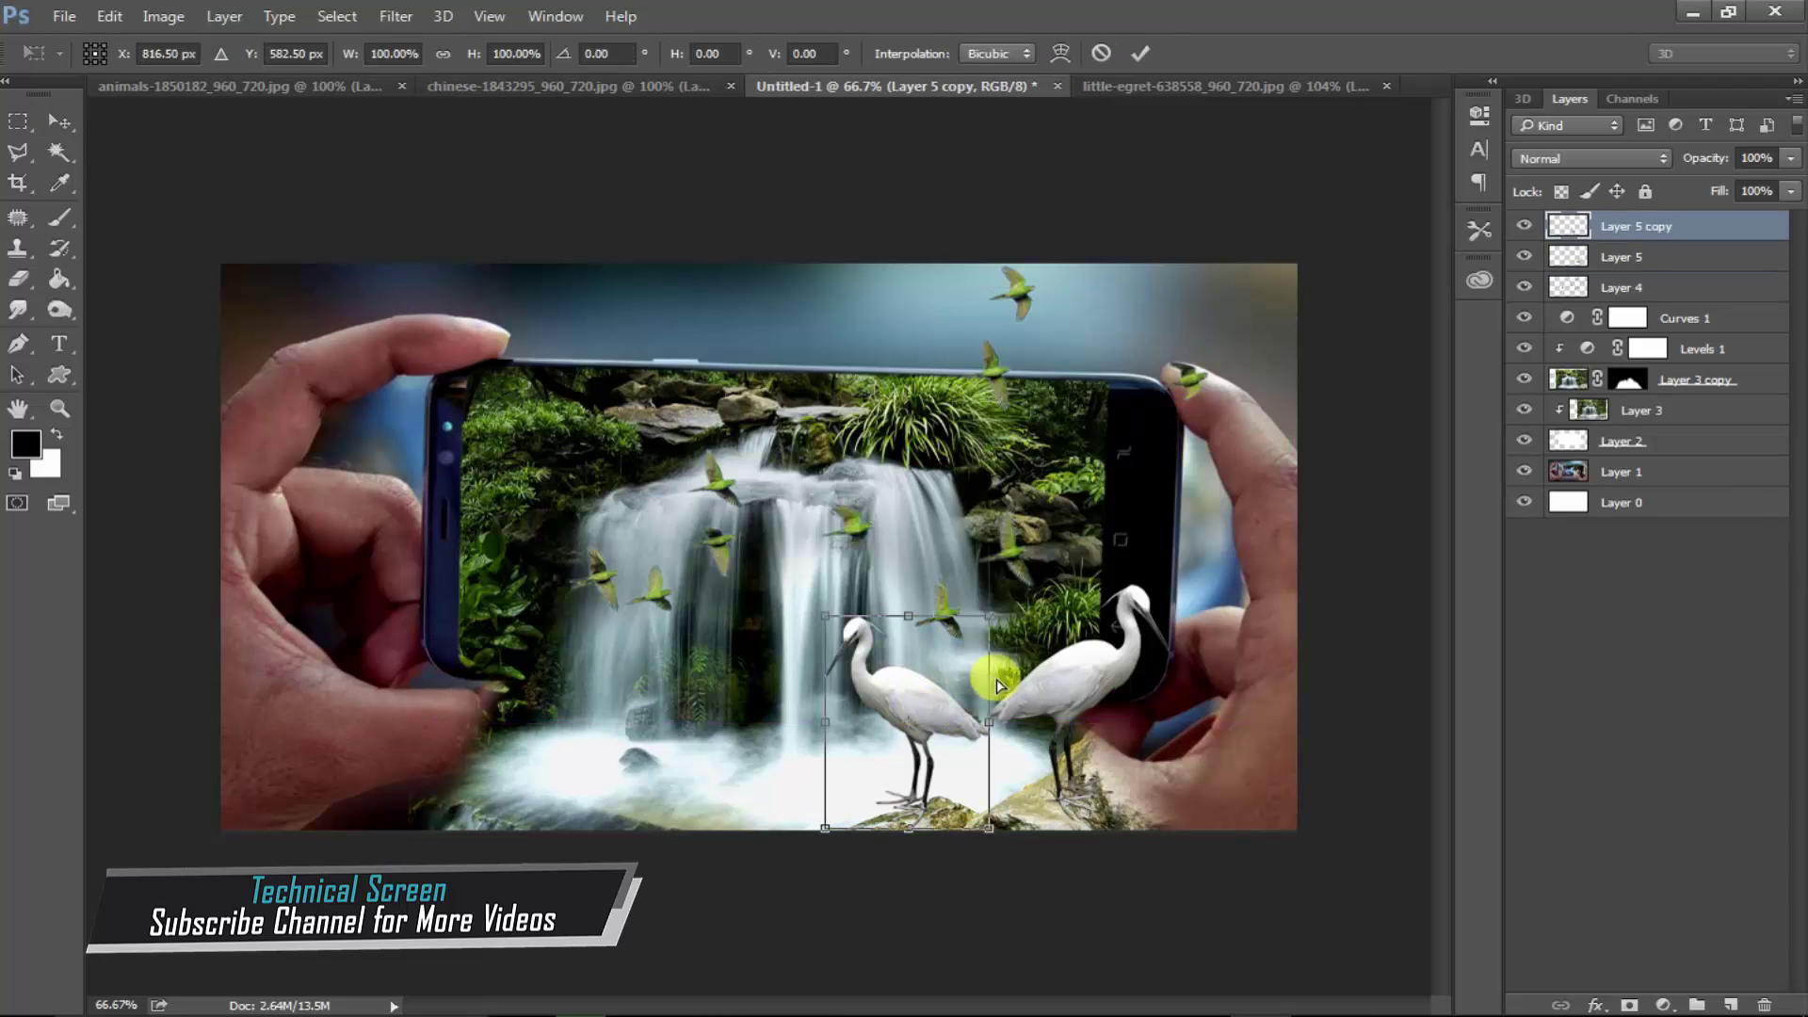
drag(1064, 660, 1063, 640)
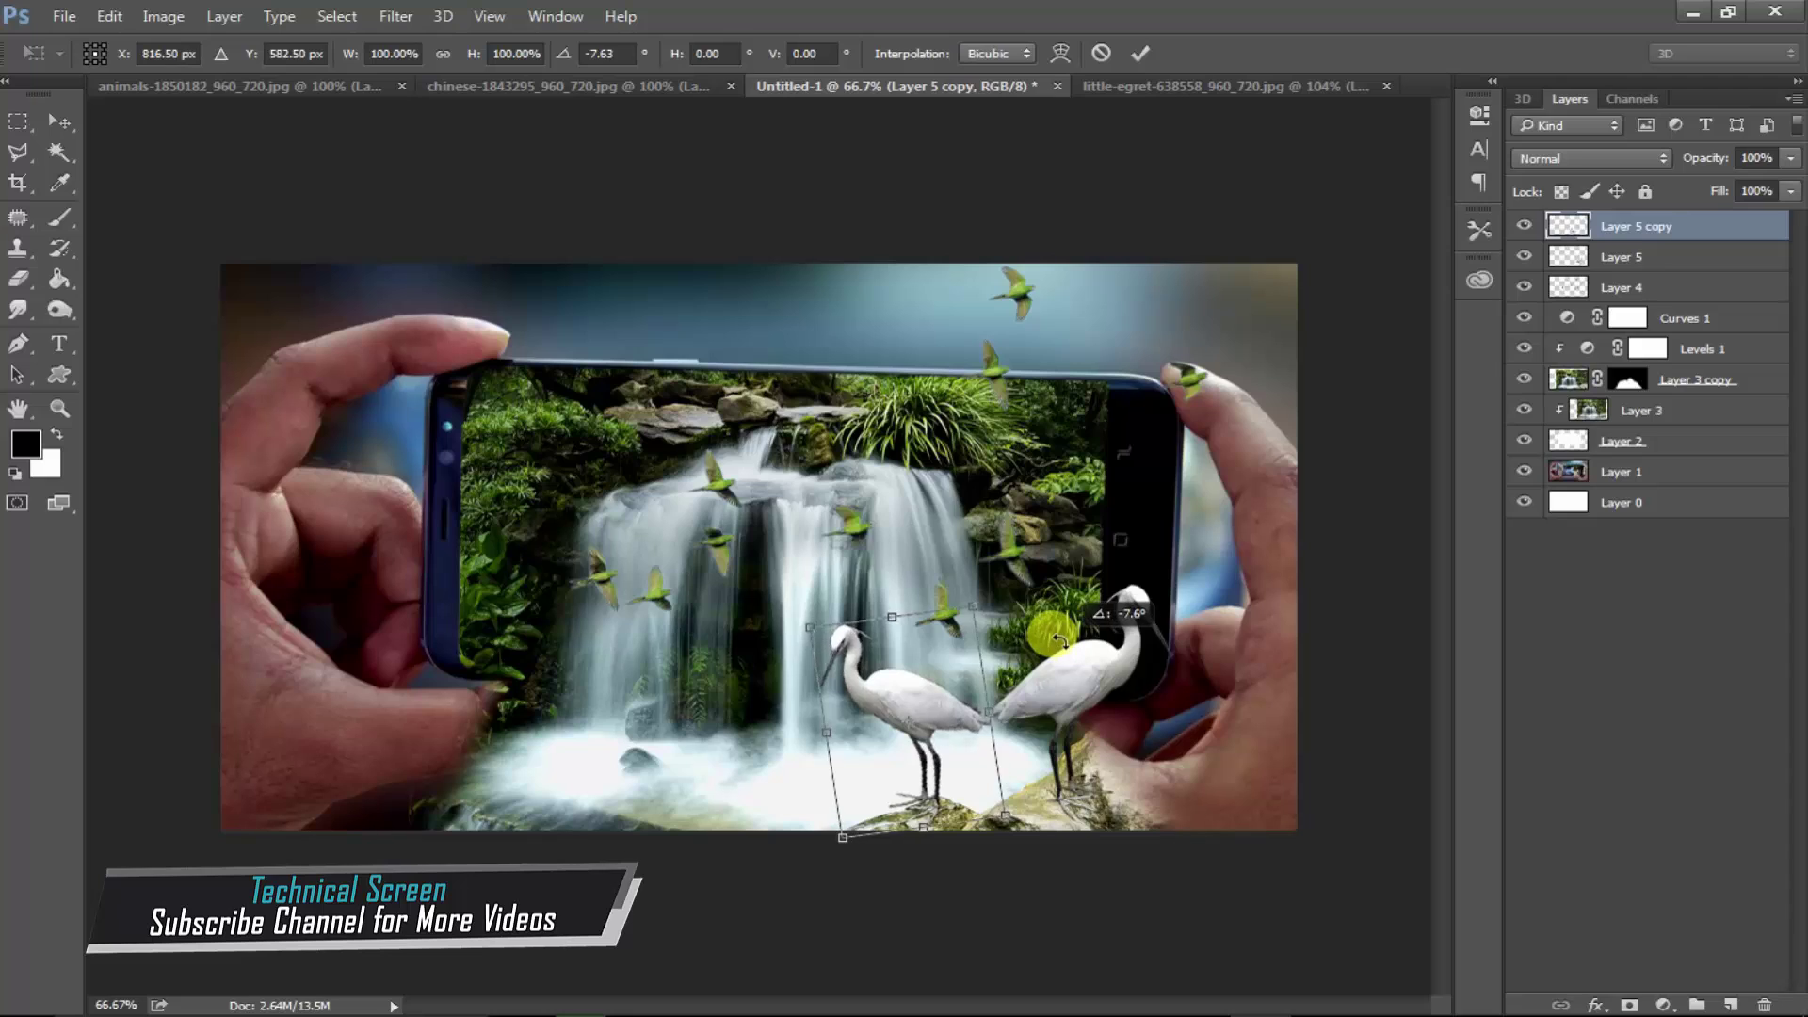
key(Return)
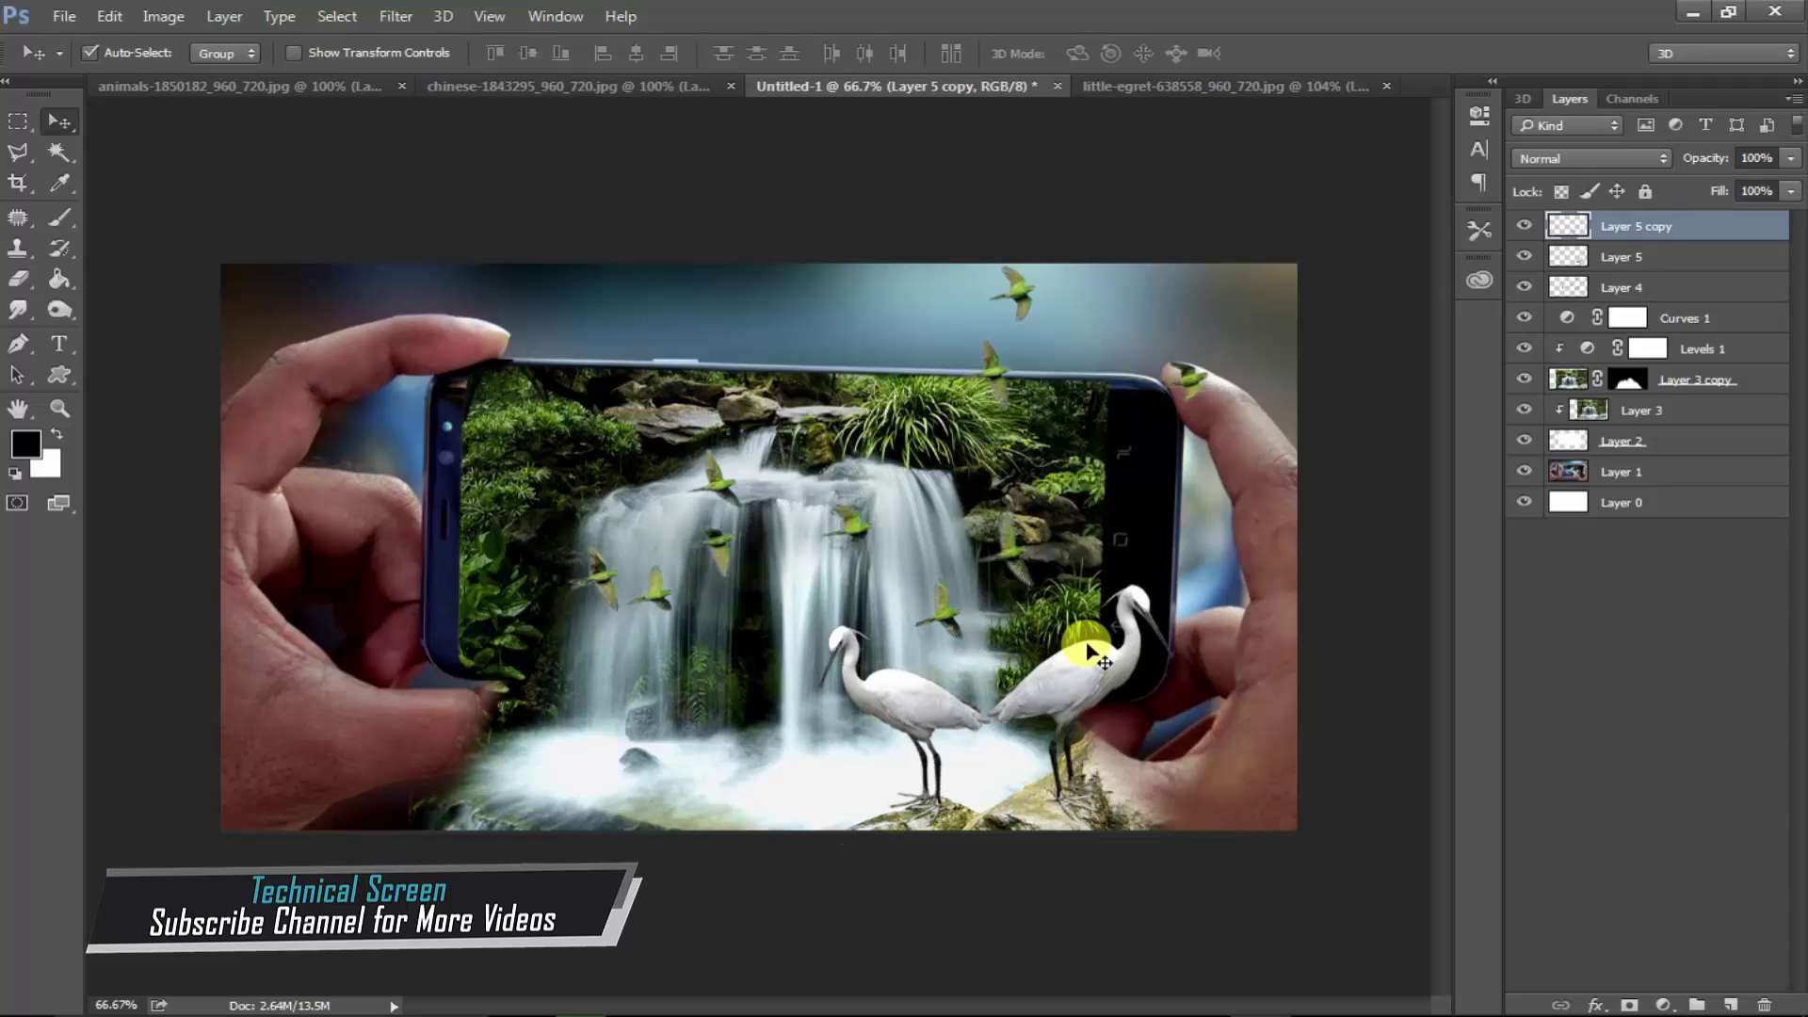
key(ctrl)
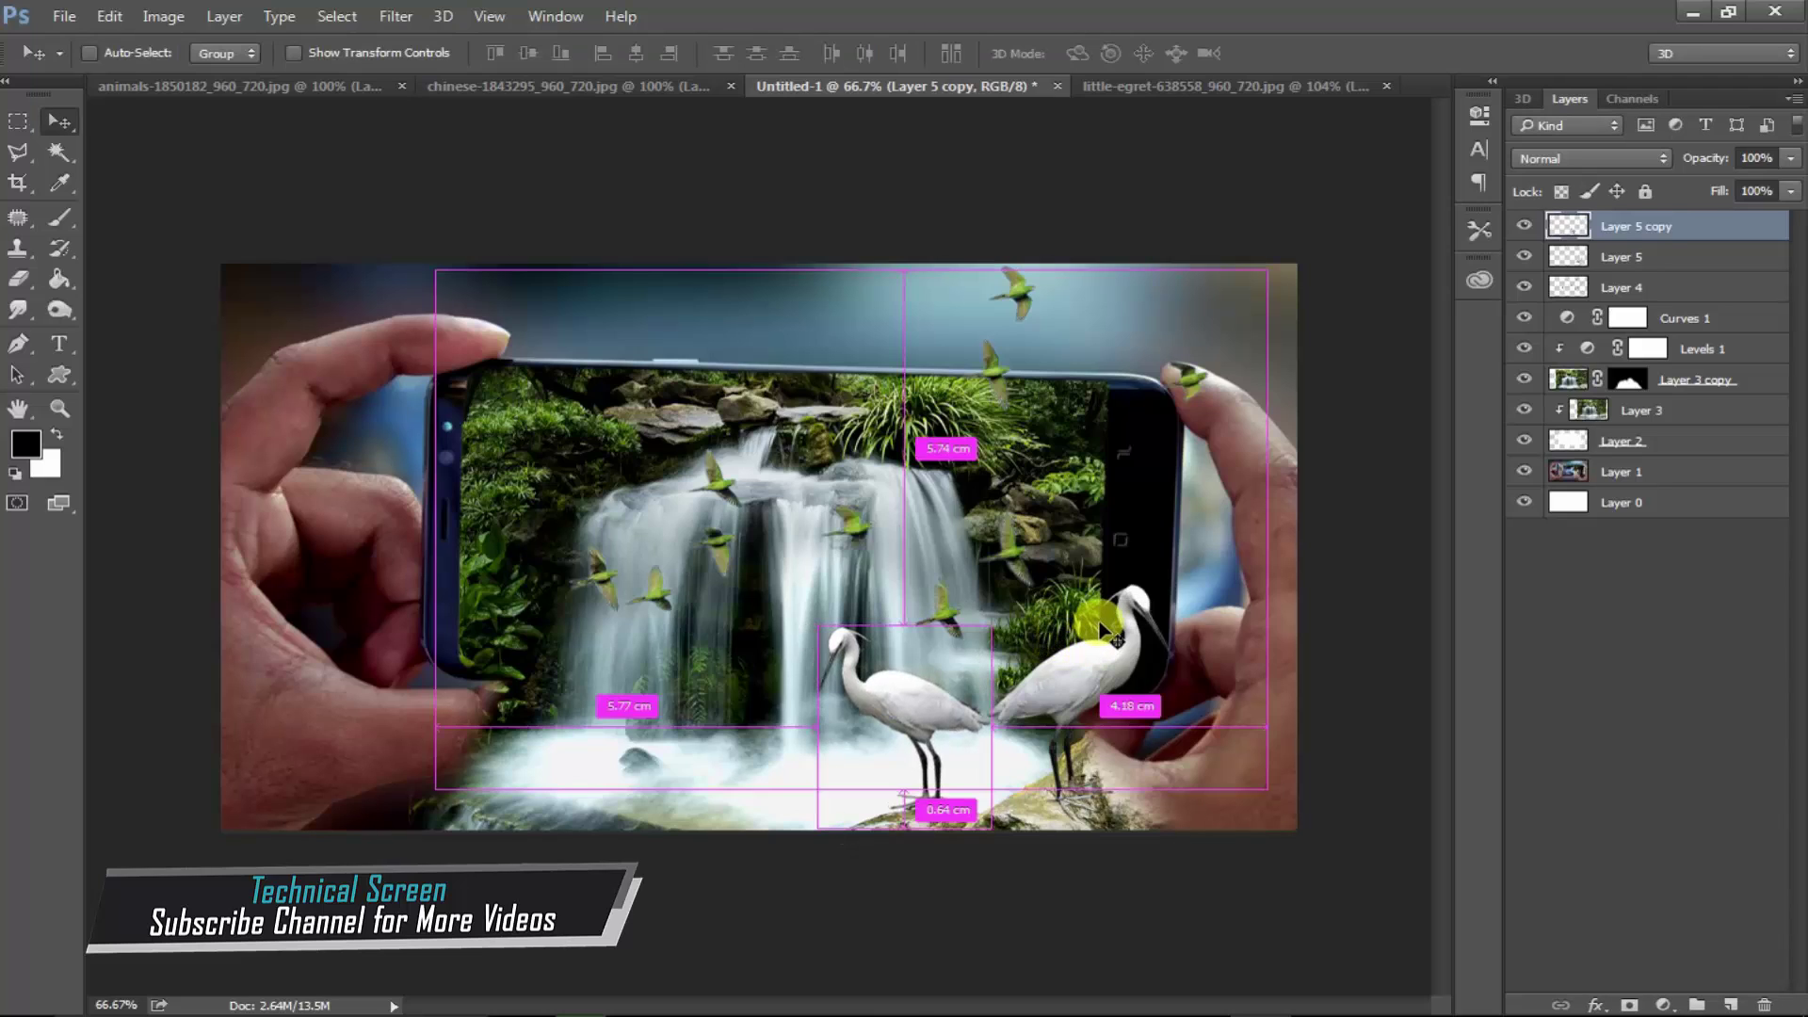